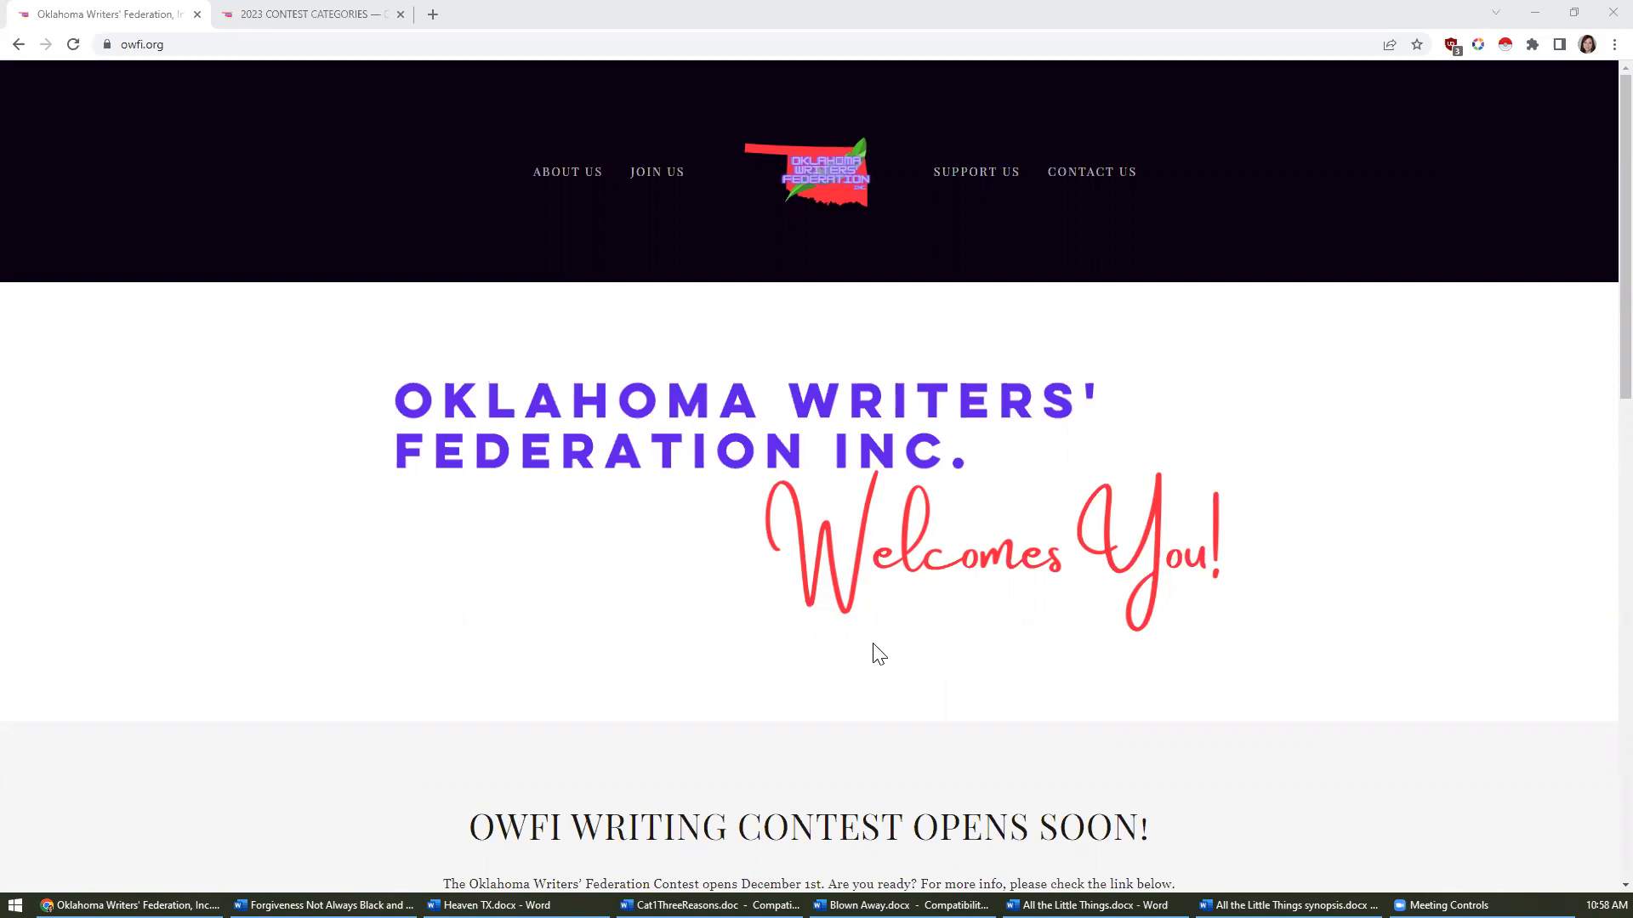
# - Open the OWFI Writing Contest page from the Oklahoma Writers' Federation home page
pyautogui.scroll(-2, 404, 563)
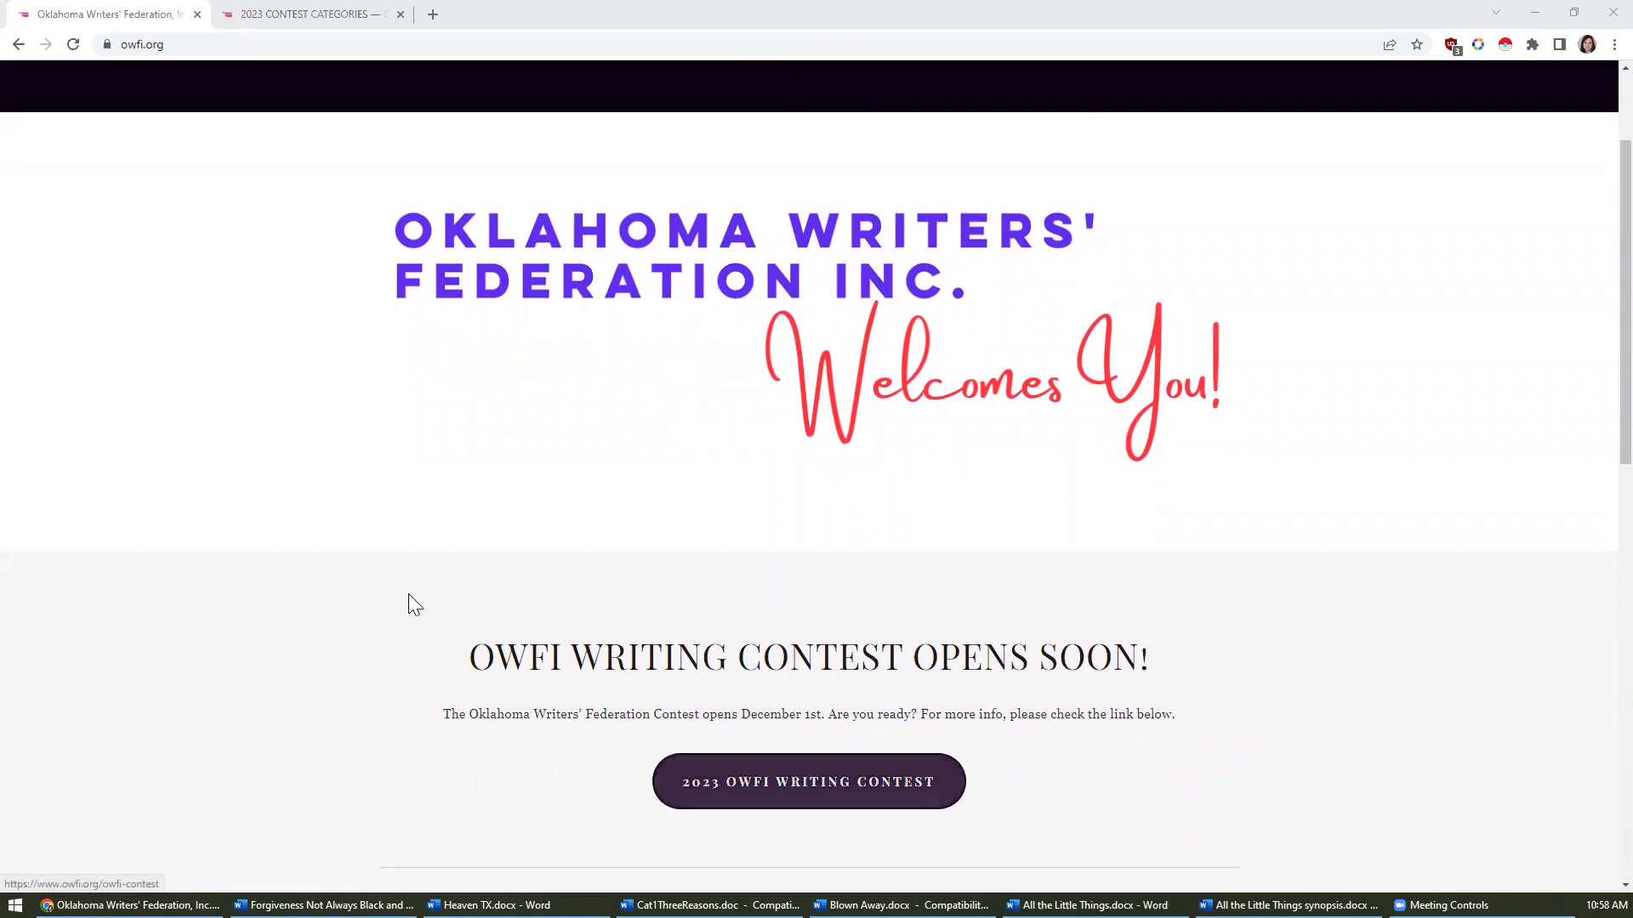
pyautogui.scroll(2, 408, 602)
pyautogui.moveTo(651, 179)
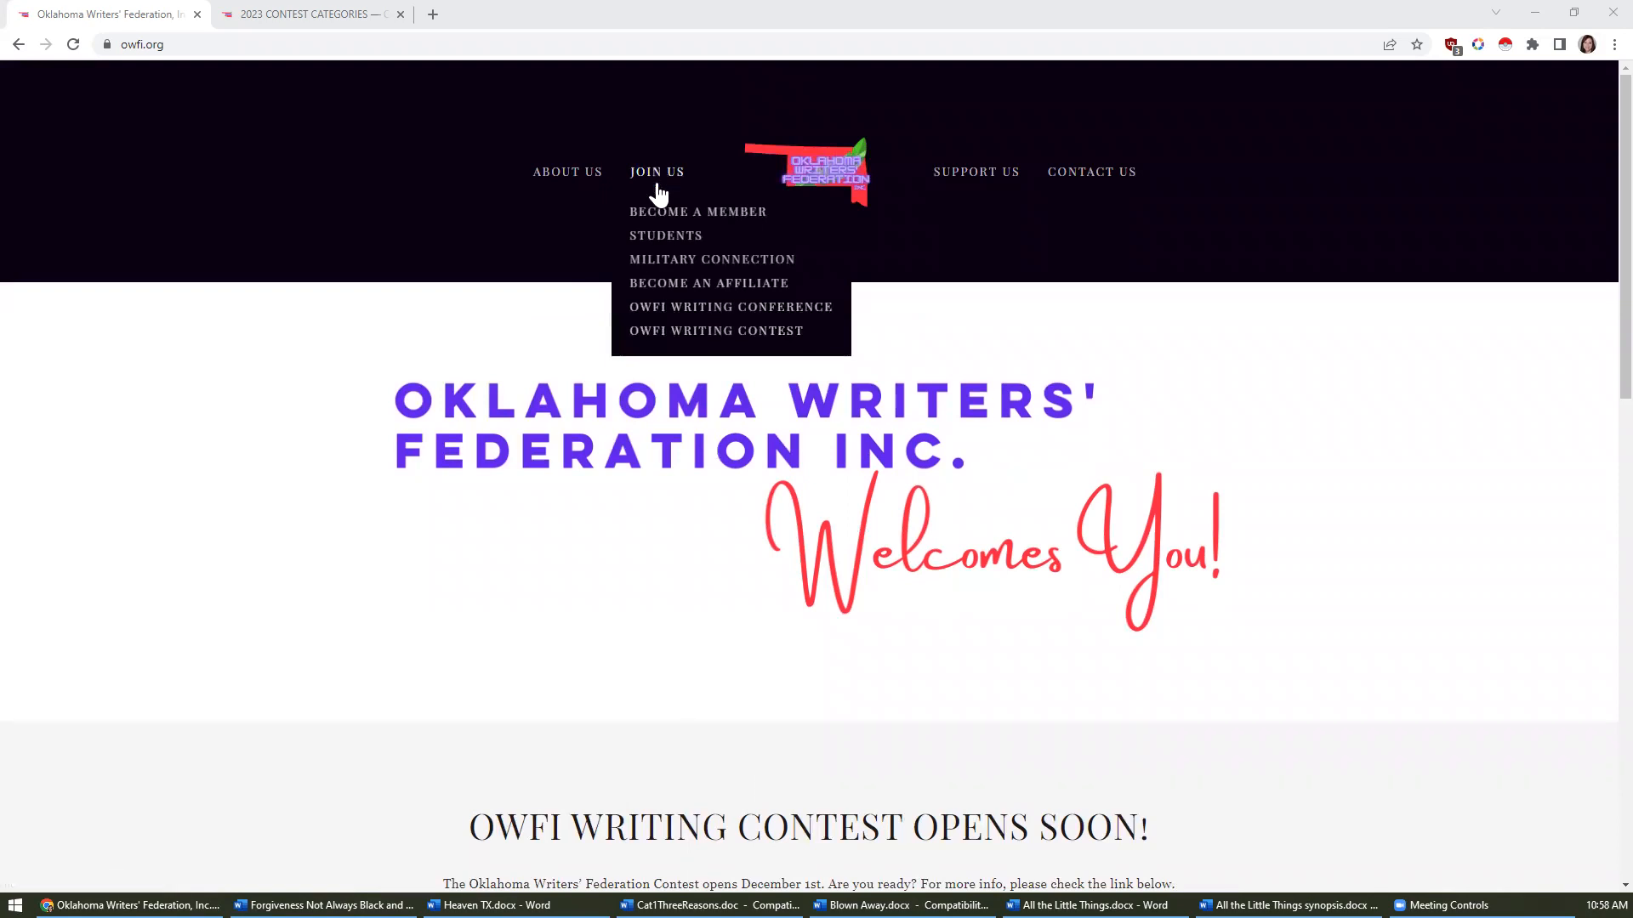
pyautogui.click(676, 340)
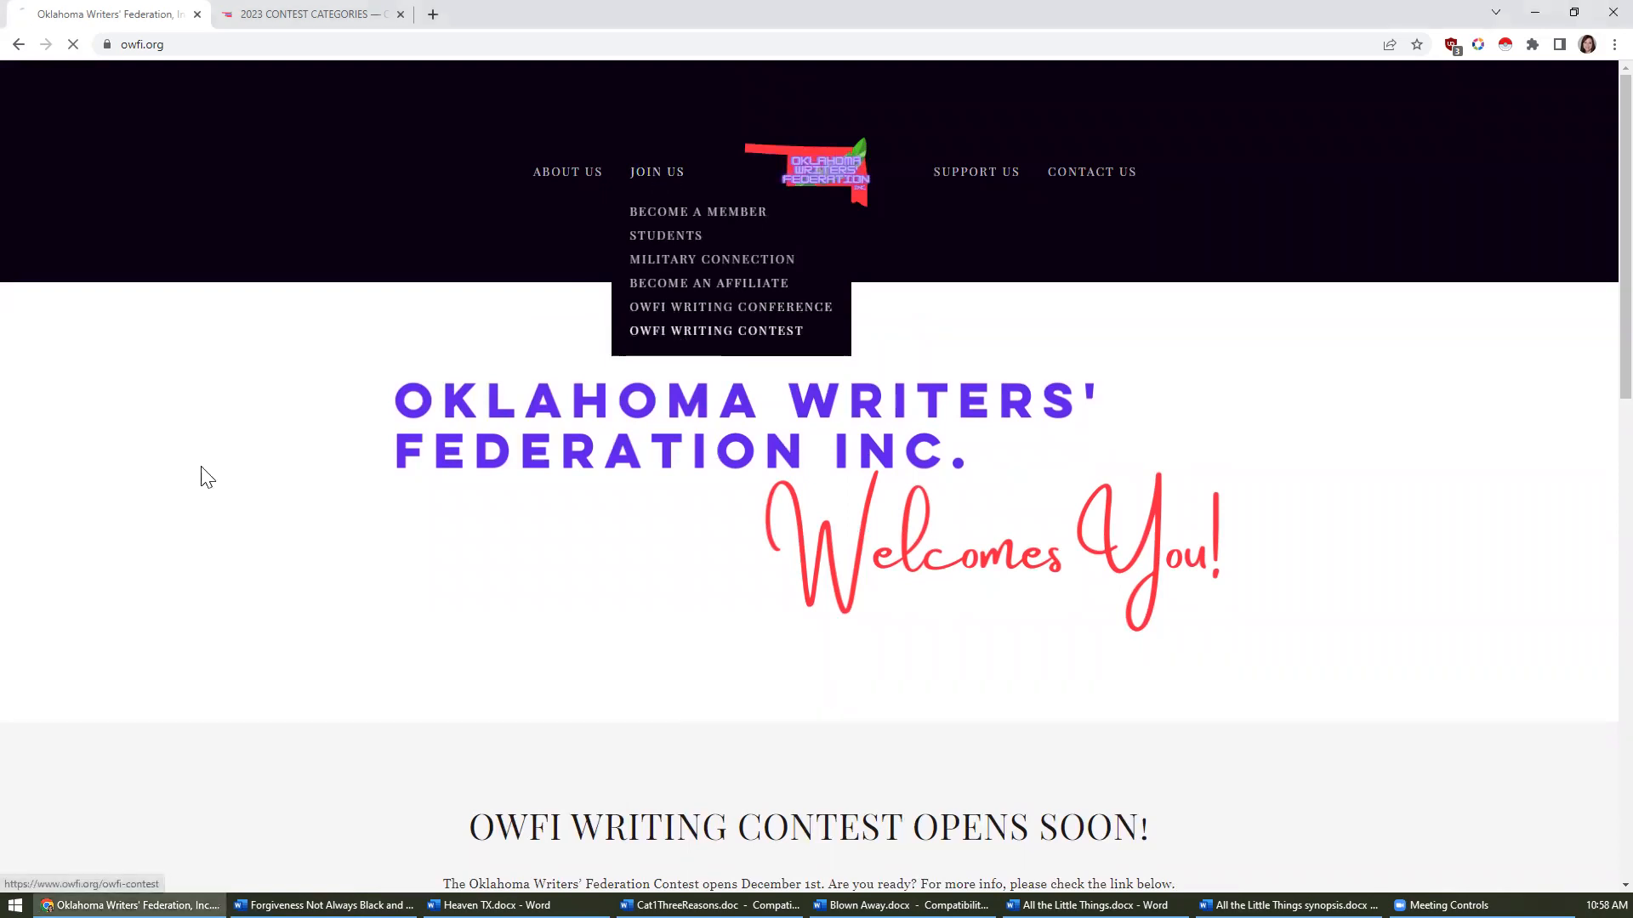
# - Open the contest categories and look through the entries for unpublished manuscripts, including their word limits and descriptions
pyautogui.scroll(-3, 172, 481)
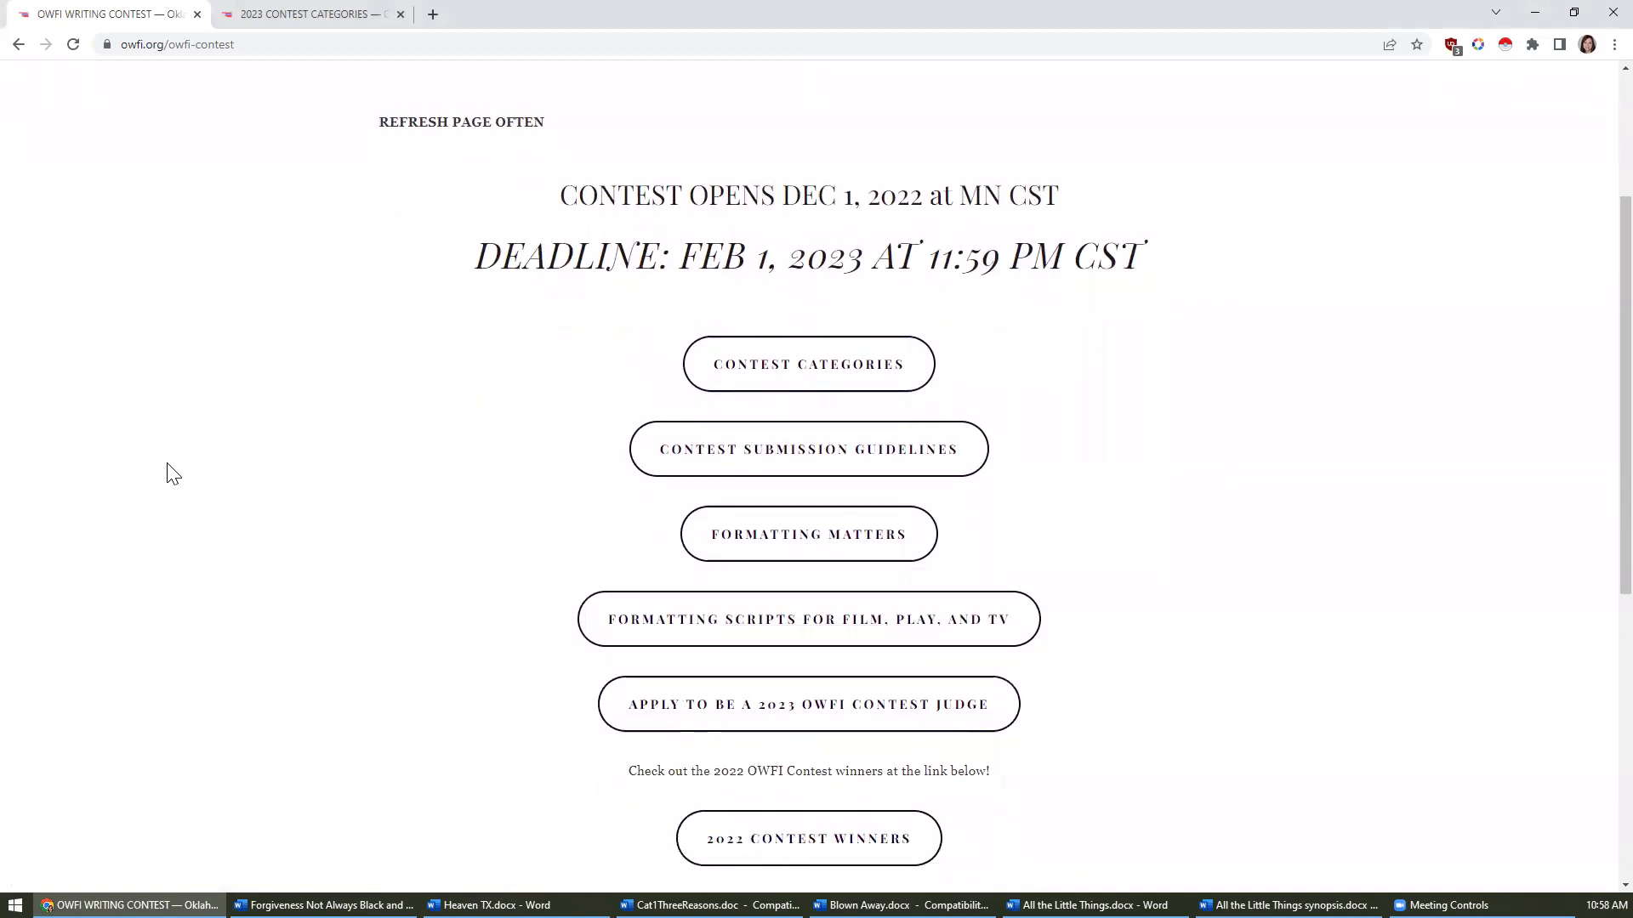
pyautogui.click(725, 379)
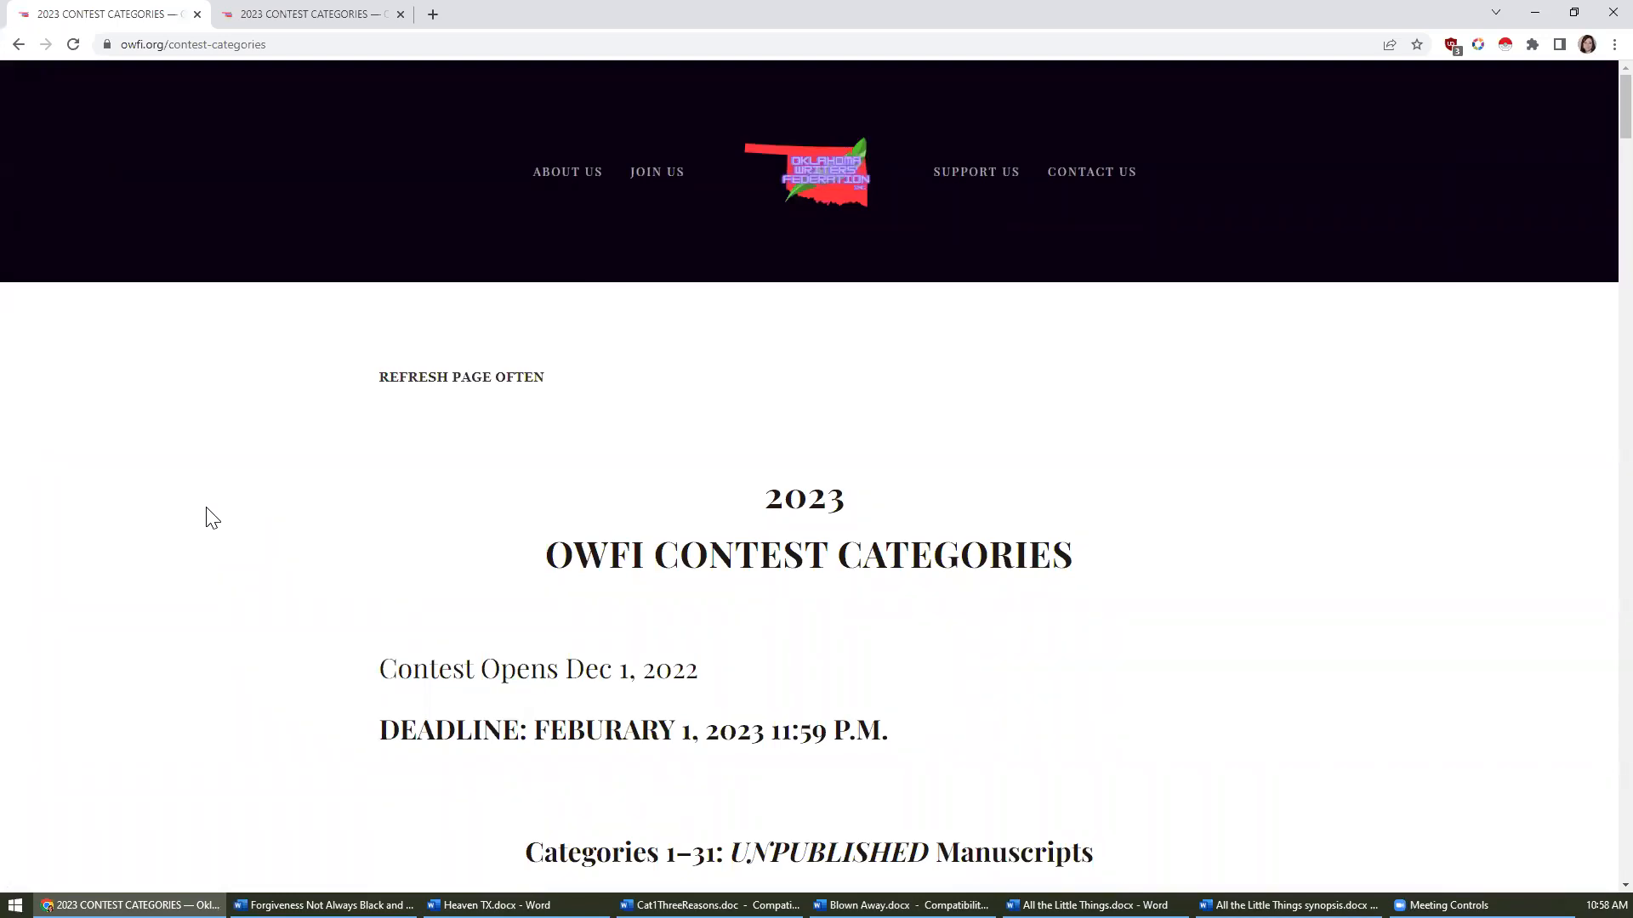
pyautogui.scroll(-5, 212, 518)
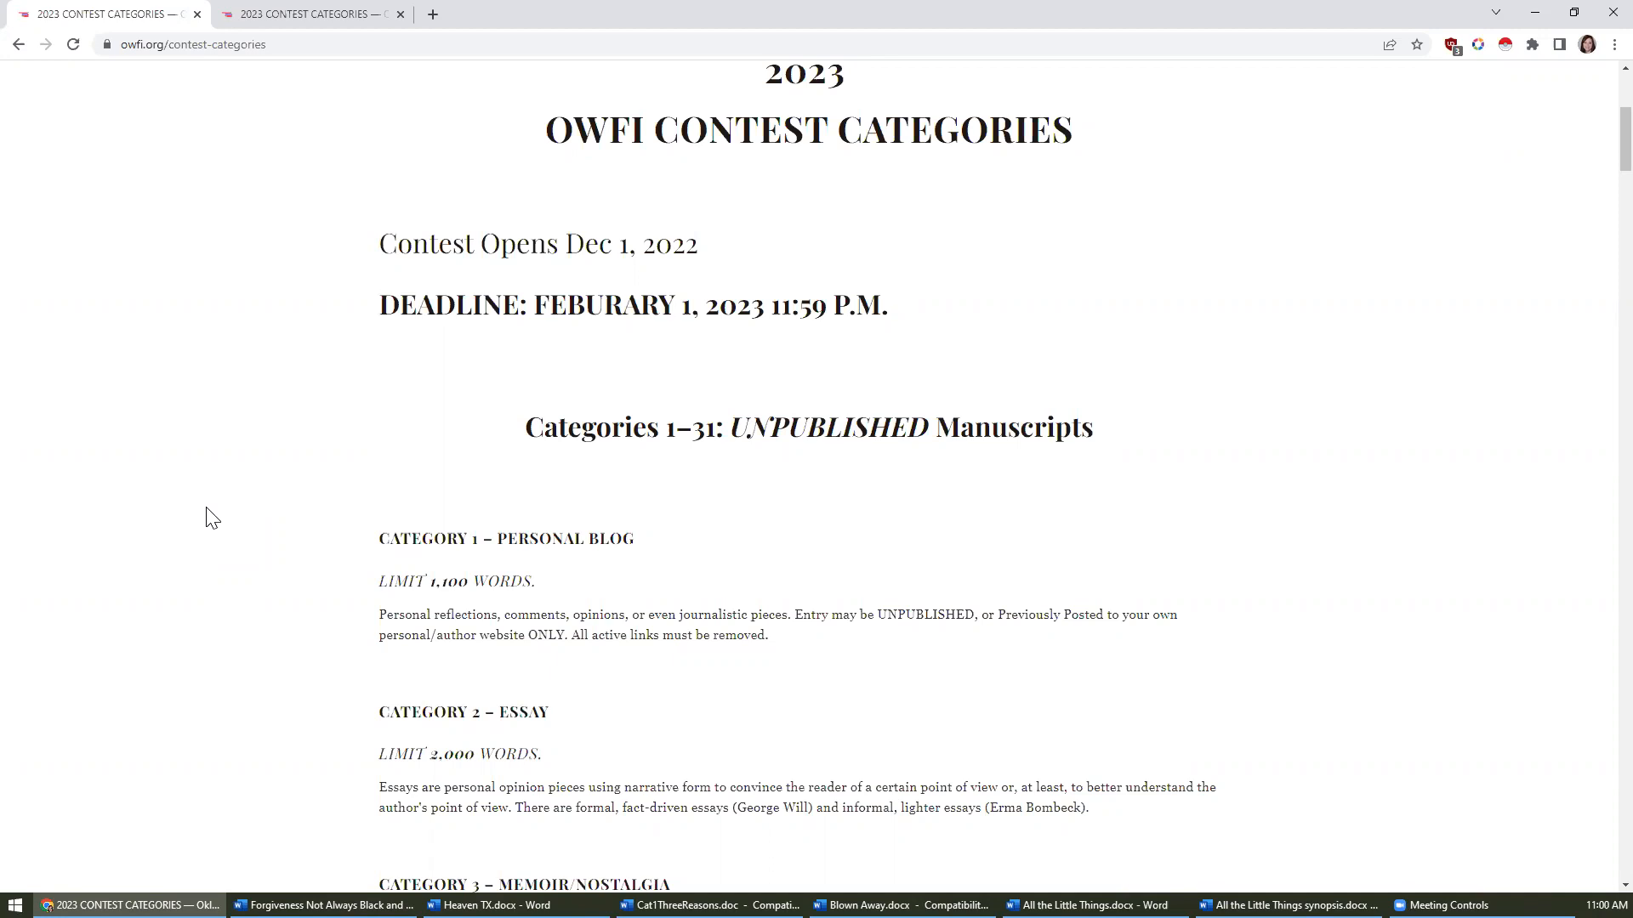
pyautogui.scroll(-7, 212, 518)
pyautogui.scroll(9, 212, 518)
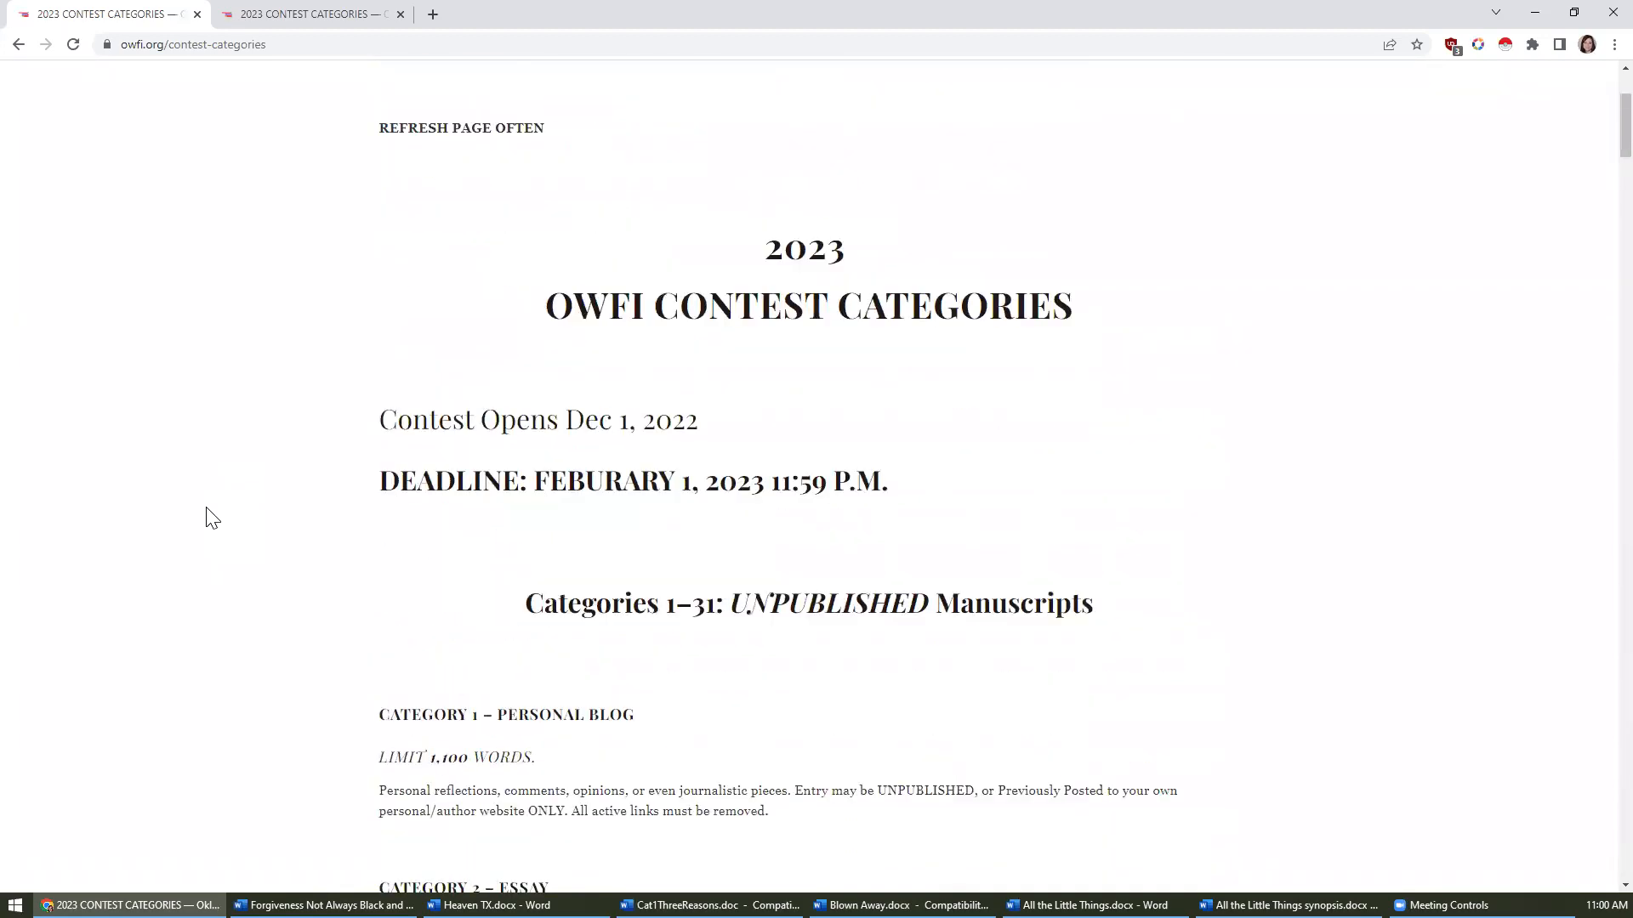
pyautogui.scroll(3, 212, 518)
# - Return to the contest page, open the contest submission guidelines and read the numbered entry rules
pyautogui.click(20, 45)
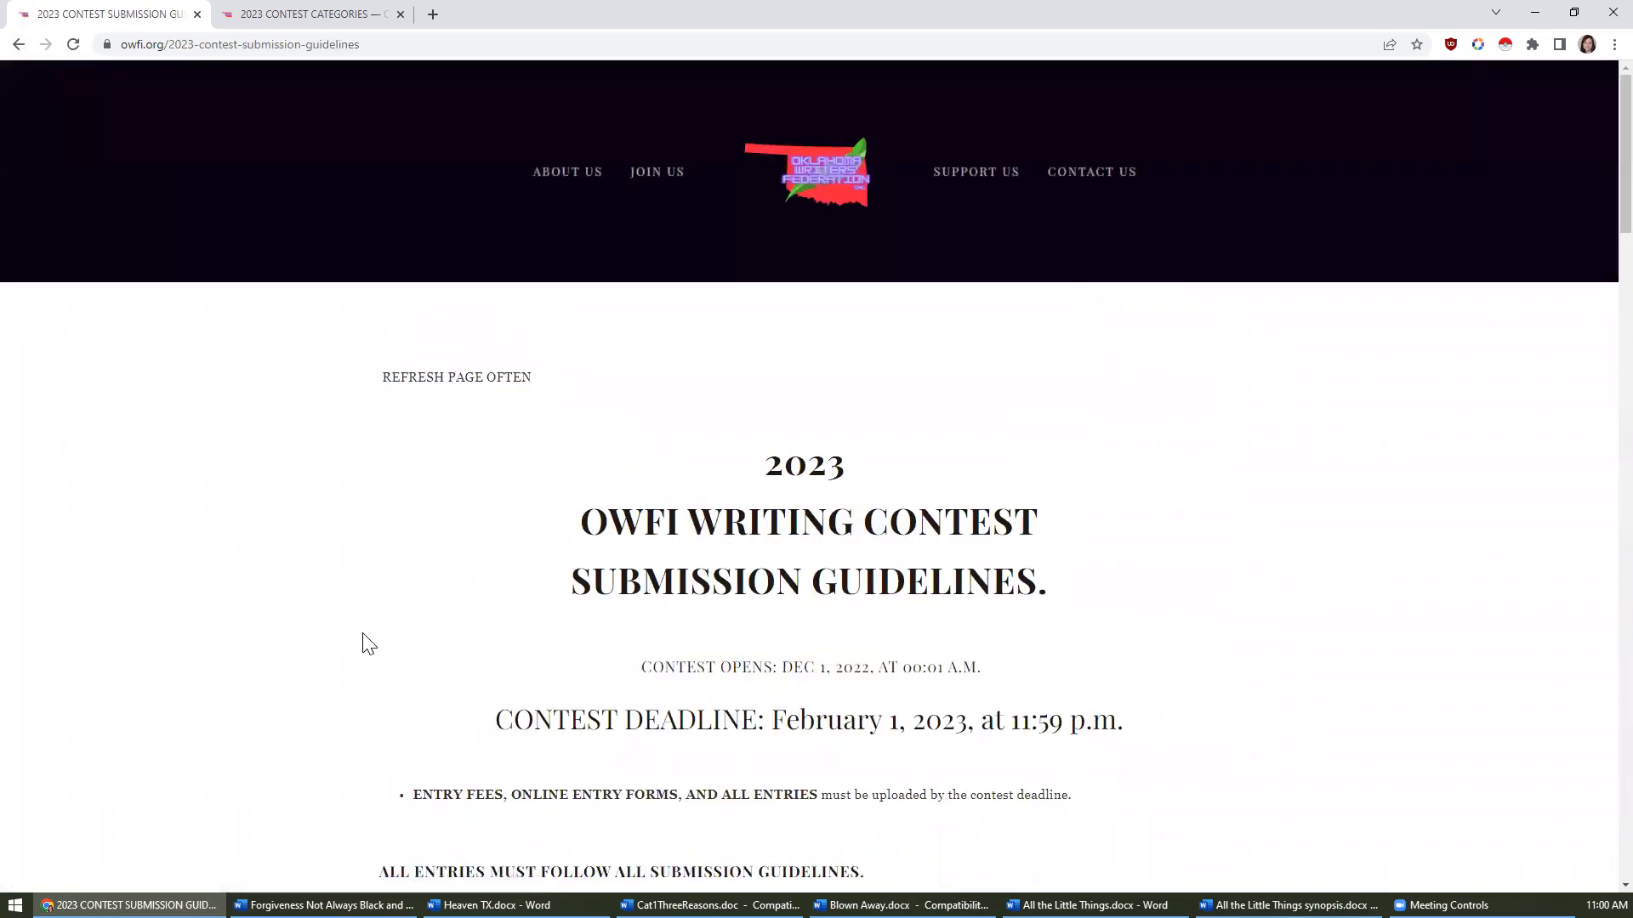
pyautogui.scroll(-3, 367, 643)
pyautogui.scroll(-1, 368, 643)
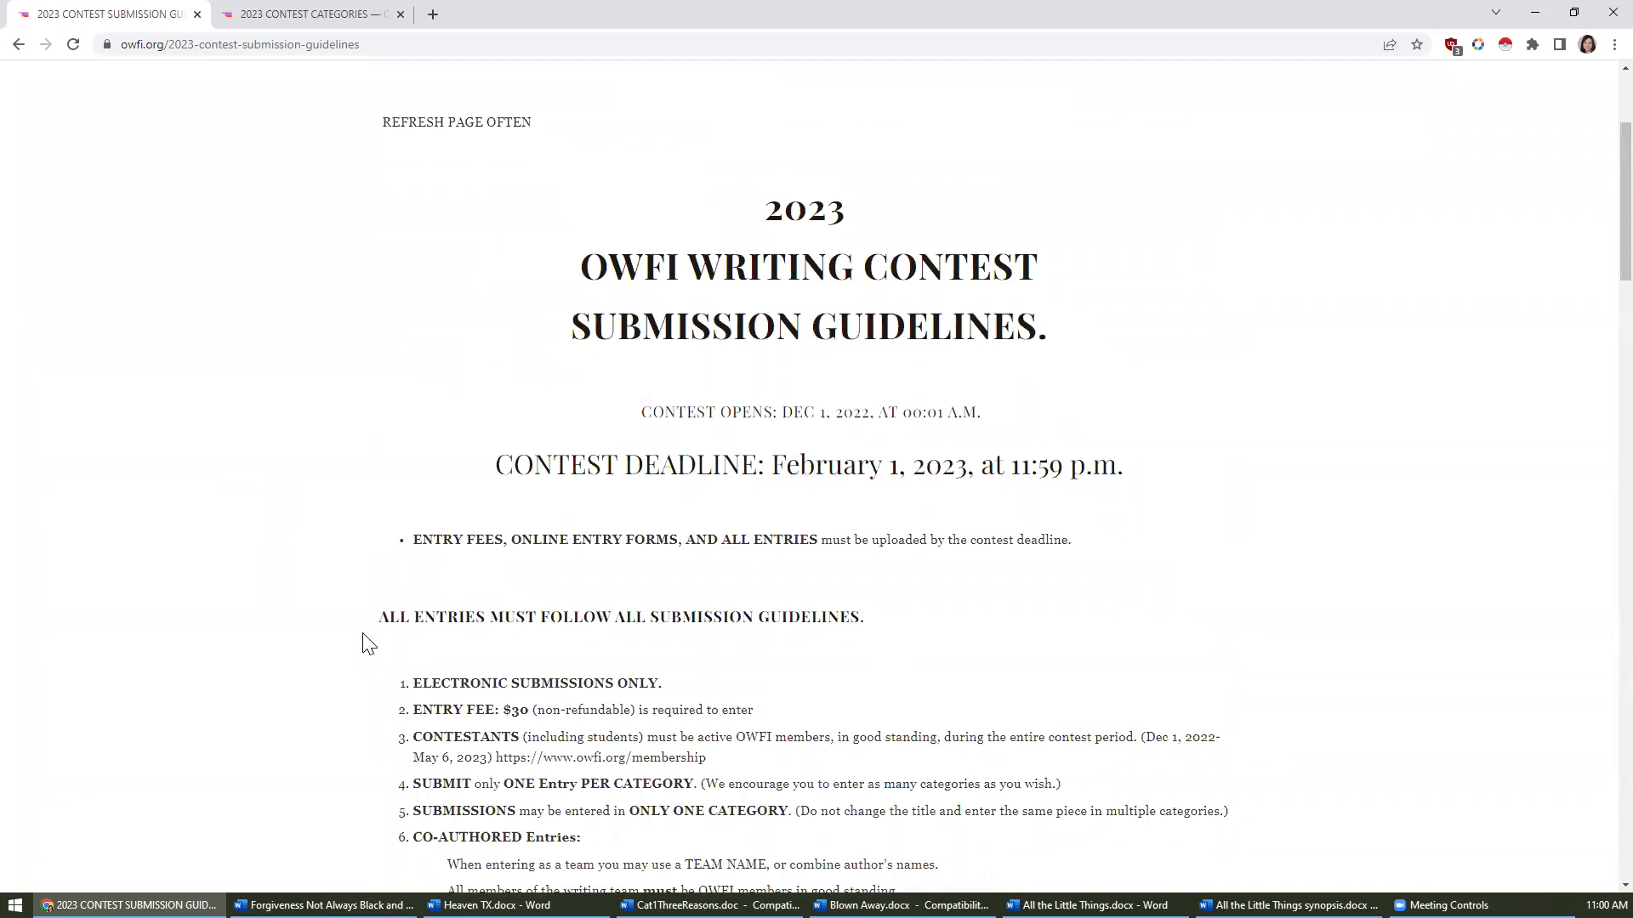
pyautogui.scroll(-3, 367, 643)
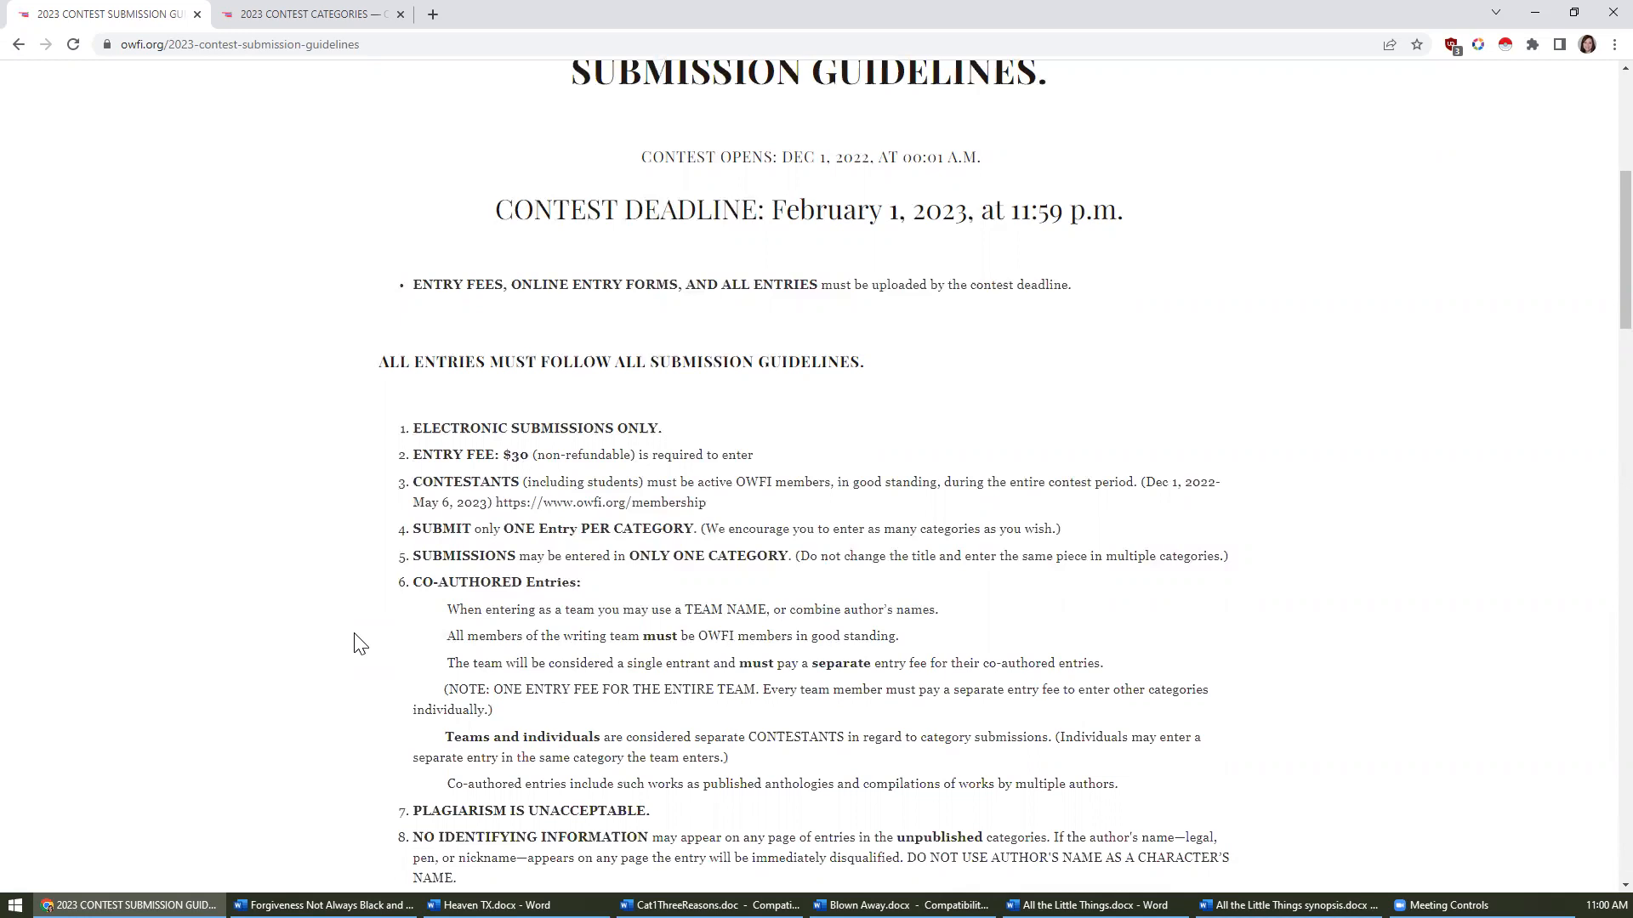
pyautogui.scroll(-1, 361, 644)
pyautogui.scroll(-1, 361, 644)
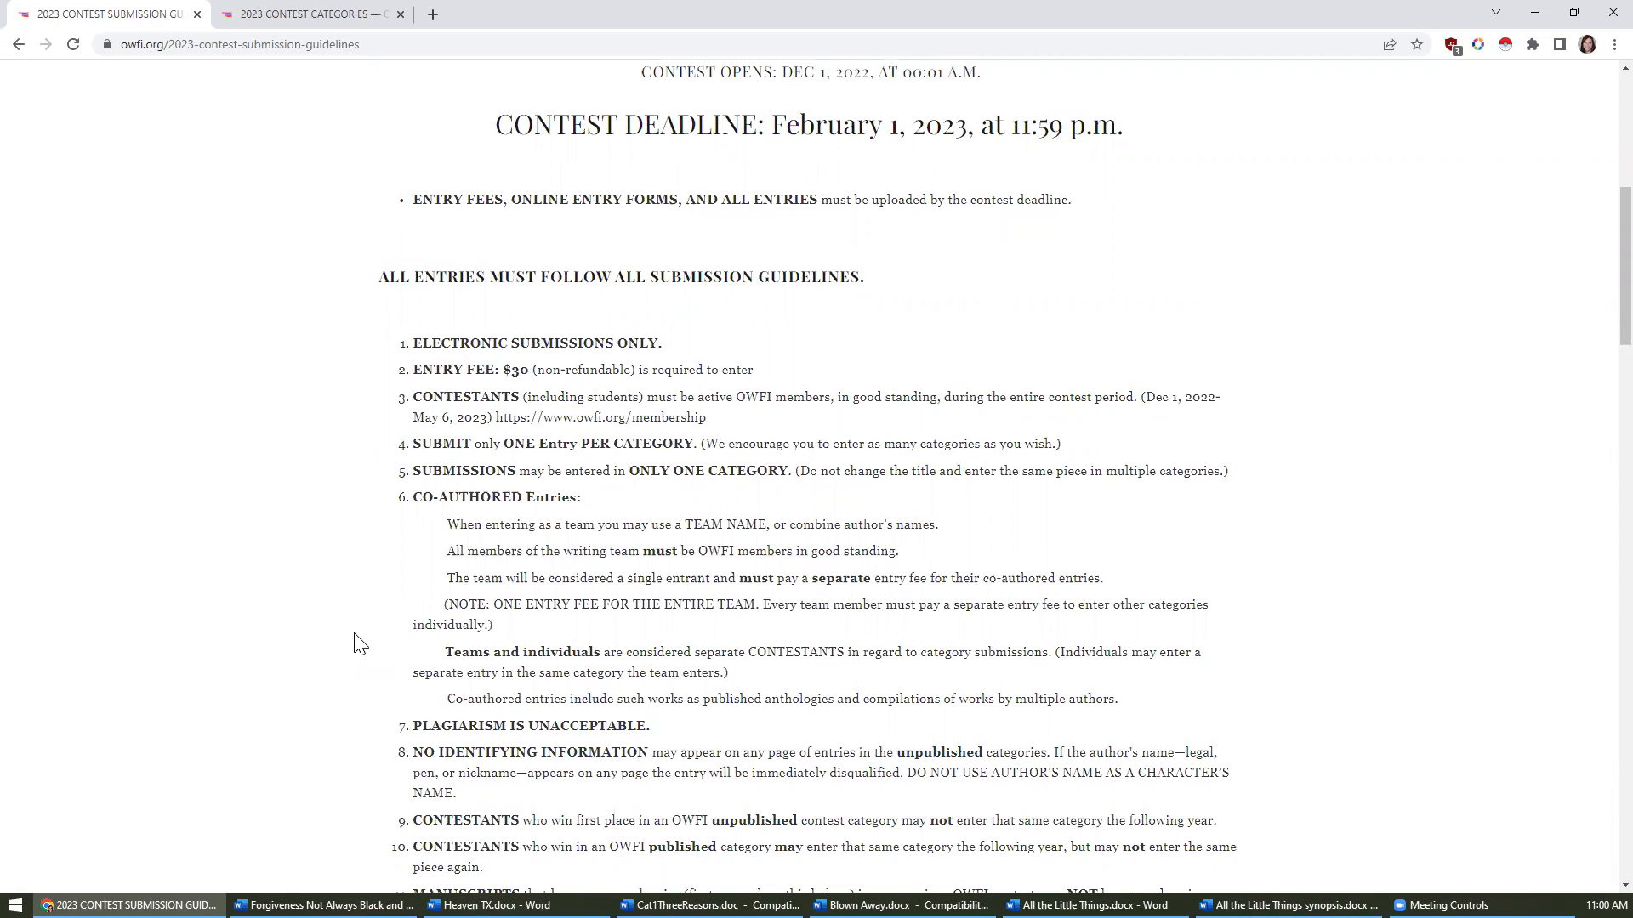
pyautogui.scroll(-2, 360, 644)
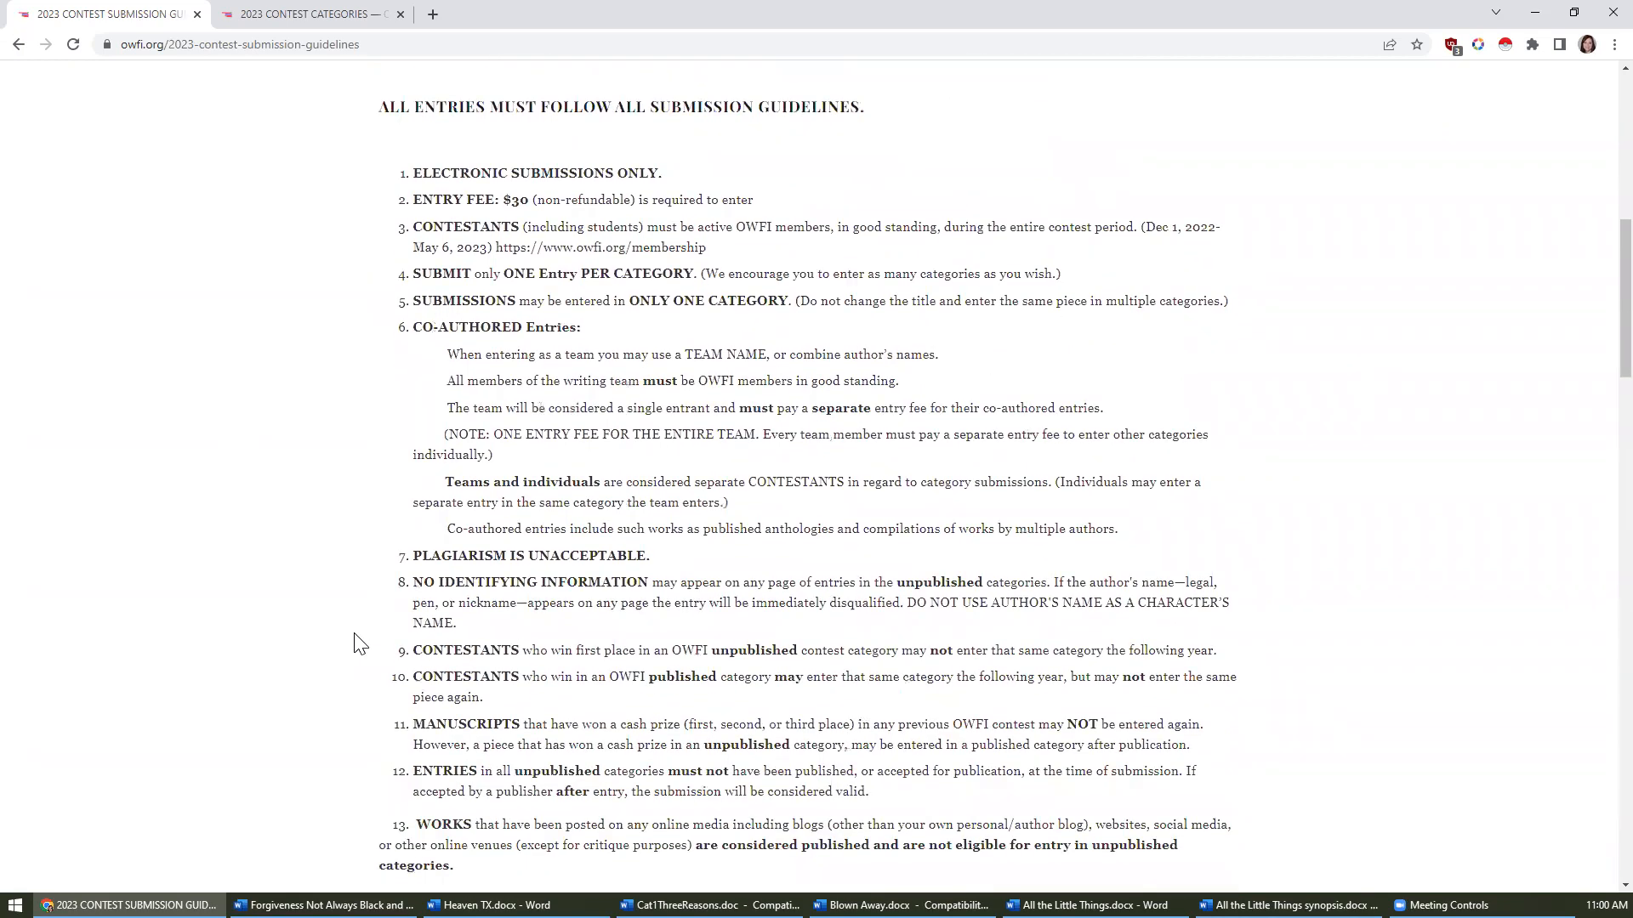
pyautogui.scroll(7, 357, 644)
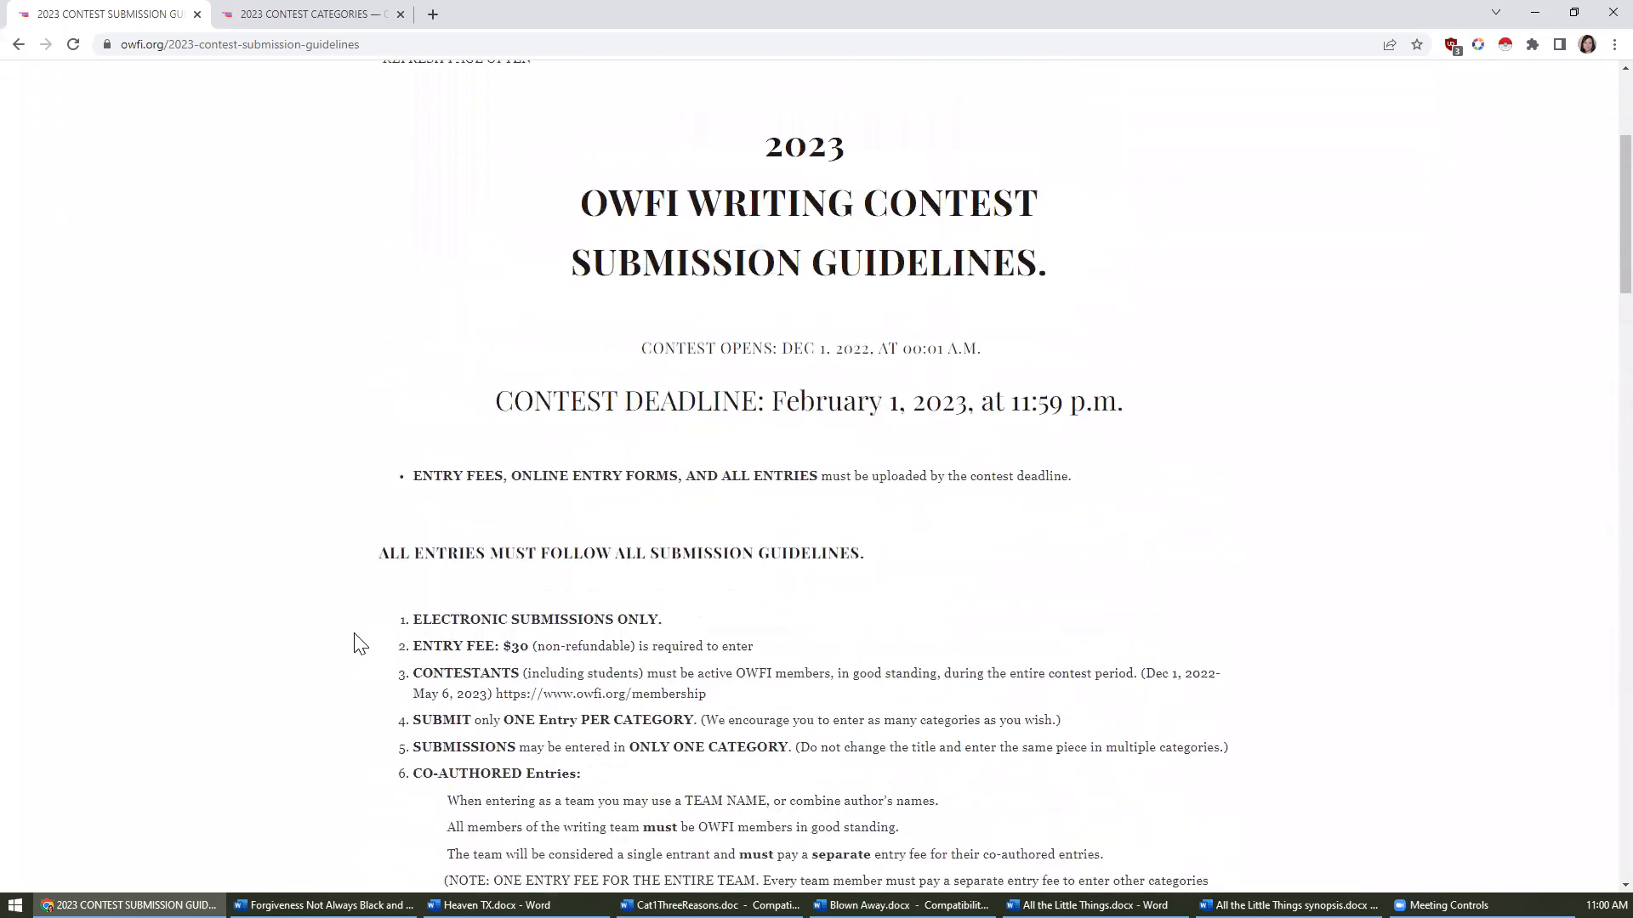
# - Return to the contest page and open the Formatting Matters page
pyautogui.click(17, 45)
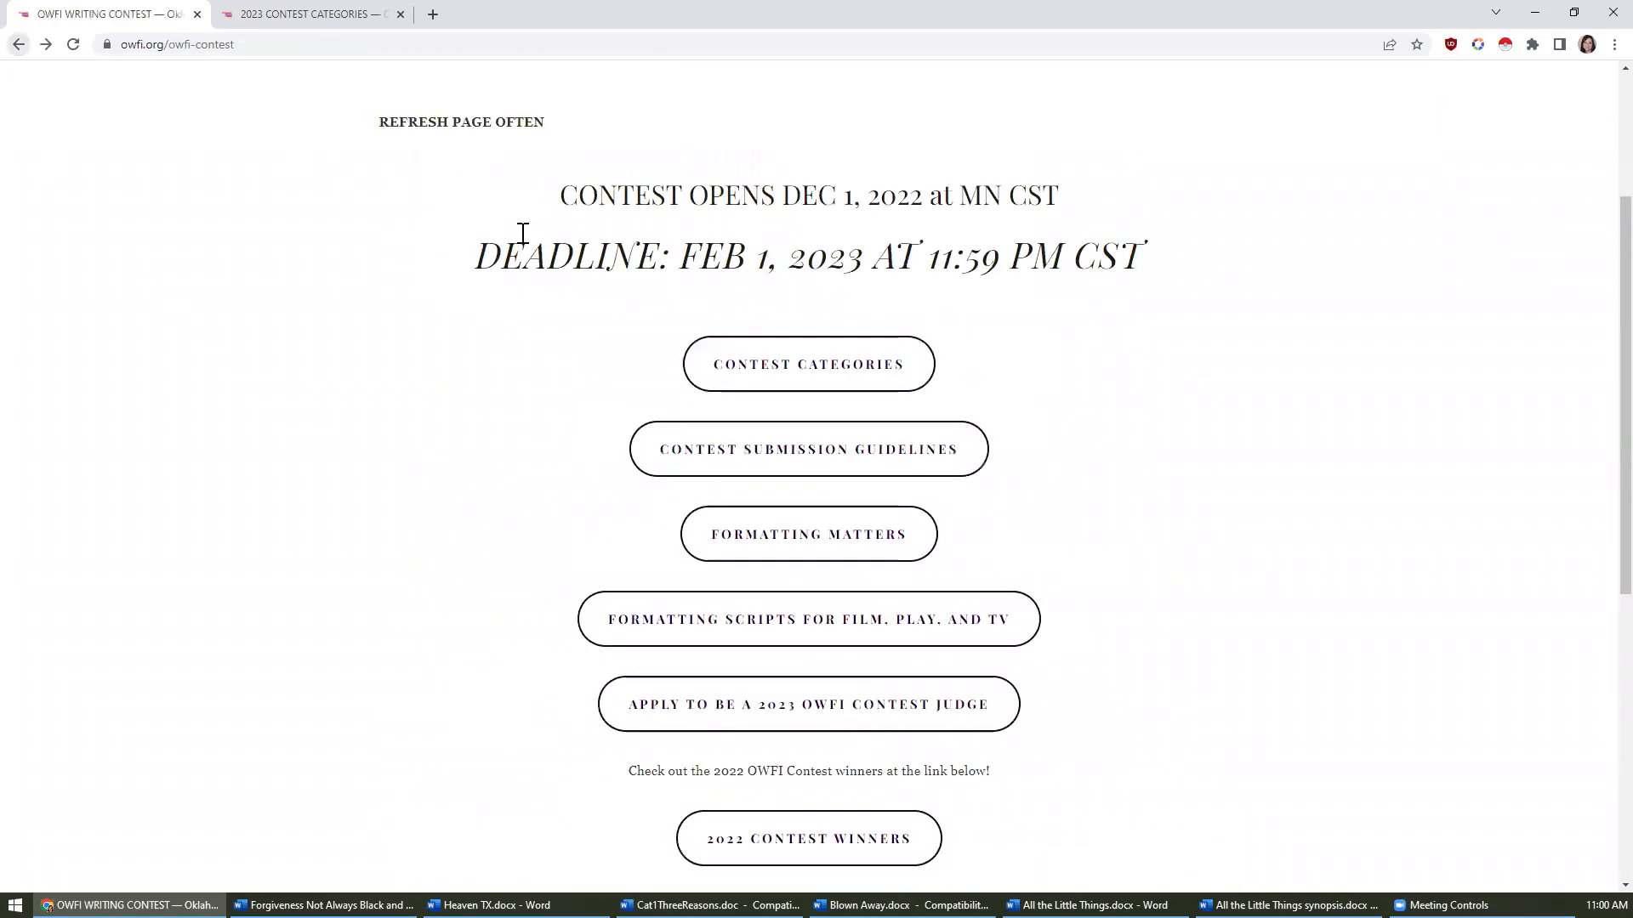
pyautogui.click(781, 559)
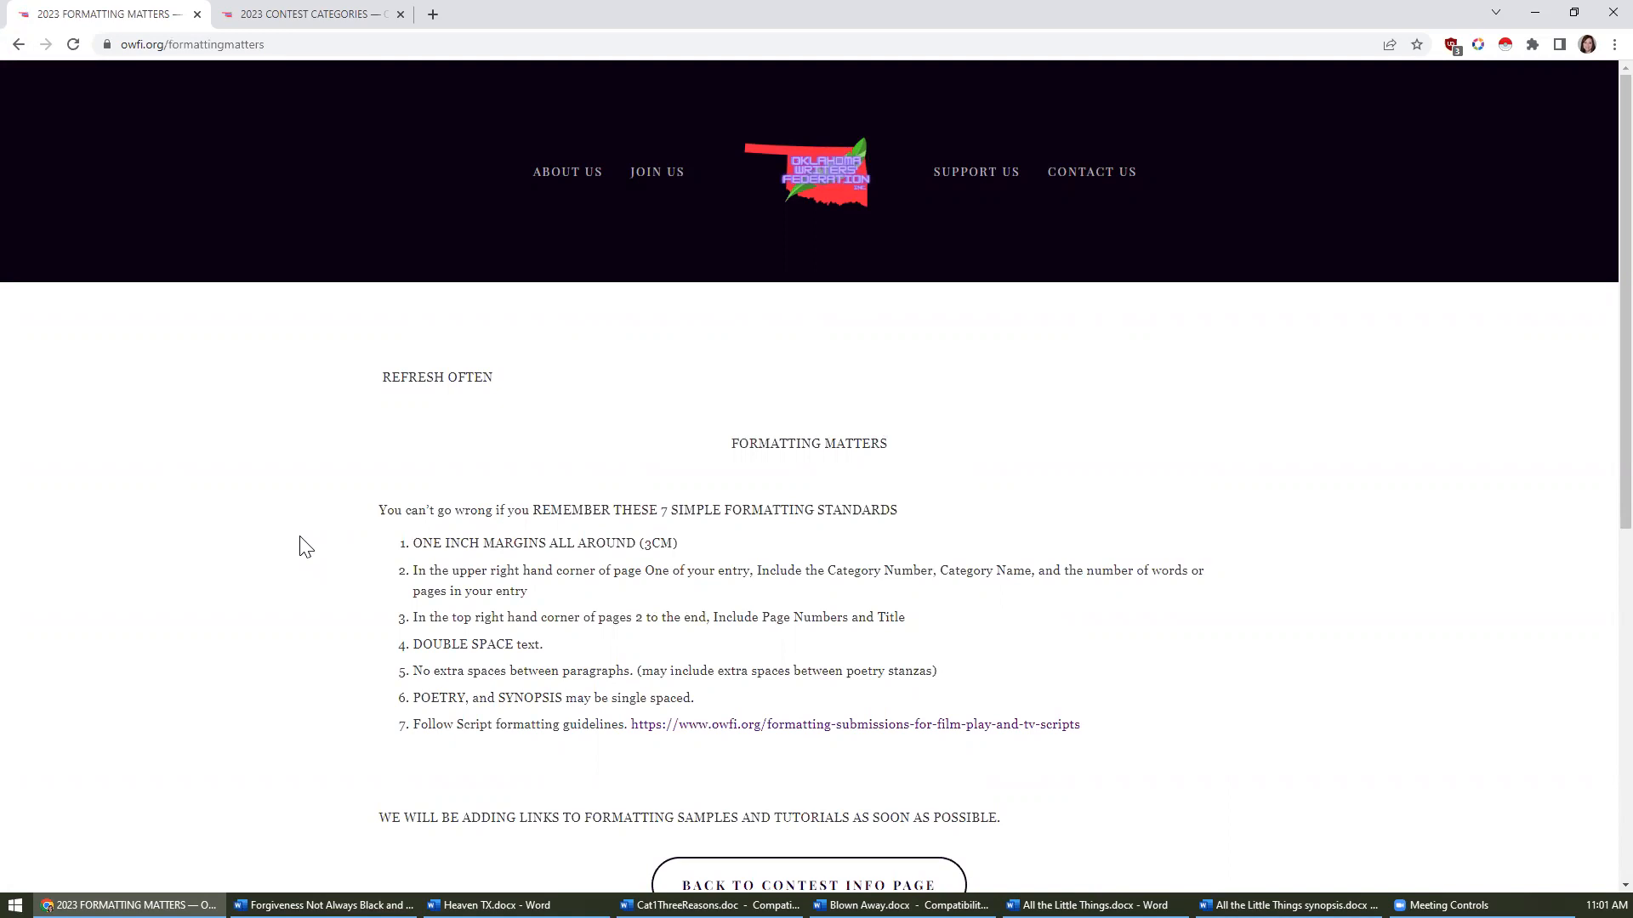
# - Check the Forgiveness Not Always Black and White manuscript in Word against the contest category descriptions and word limits in Chrome
pyautogui.click(338, 17)
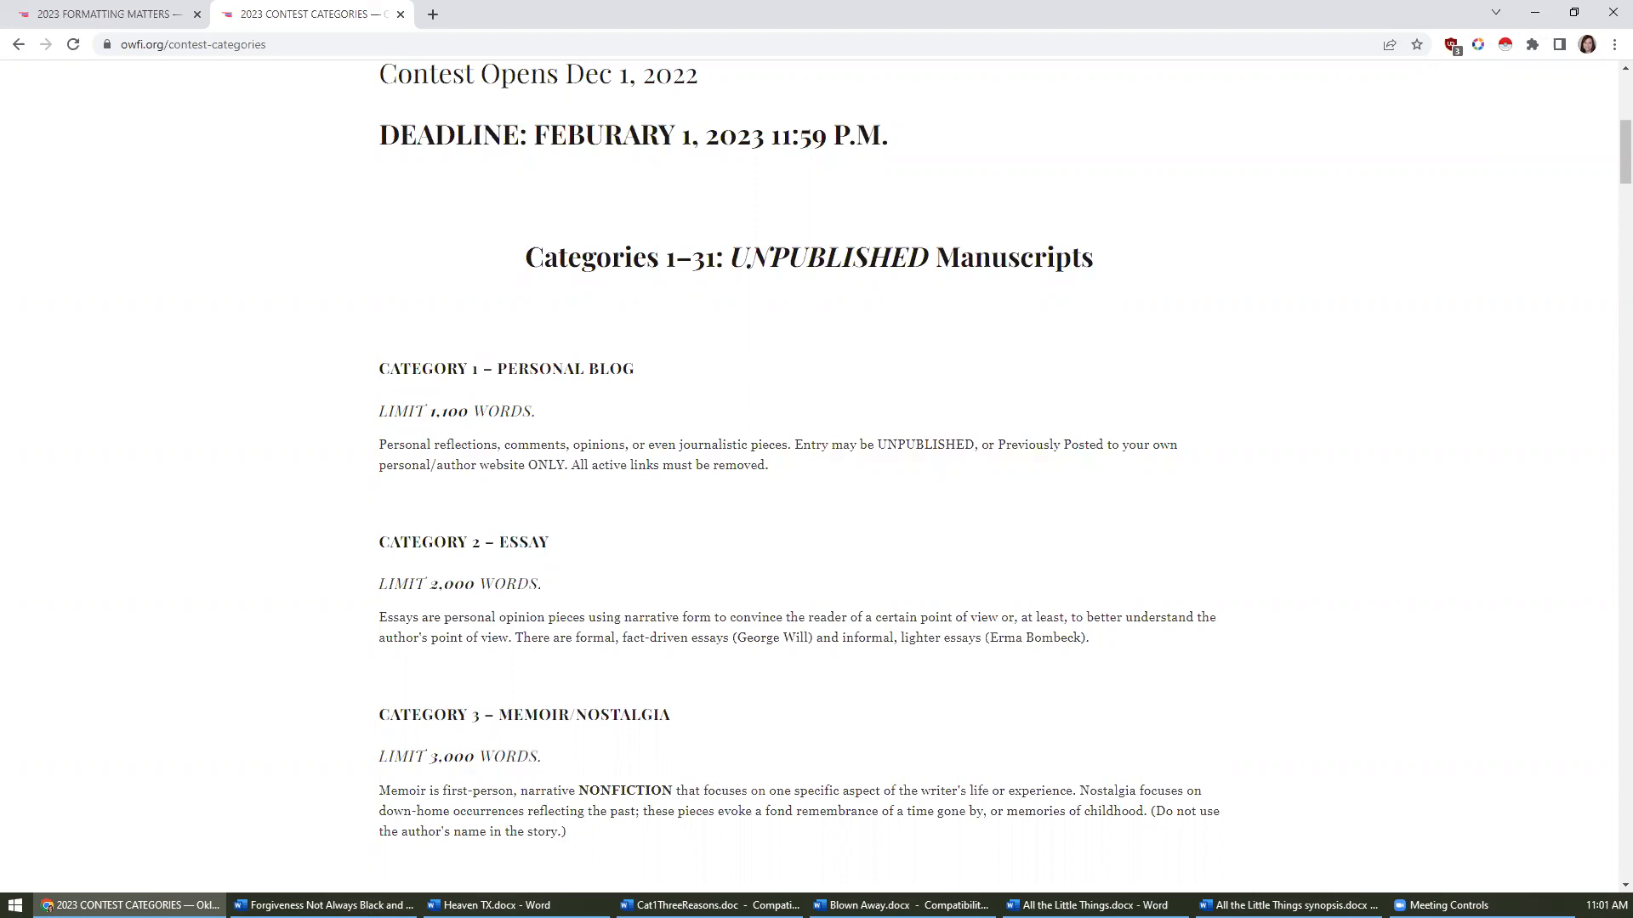
pyautogui.click(324, 907)
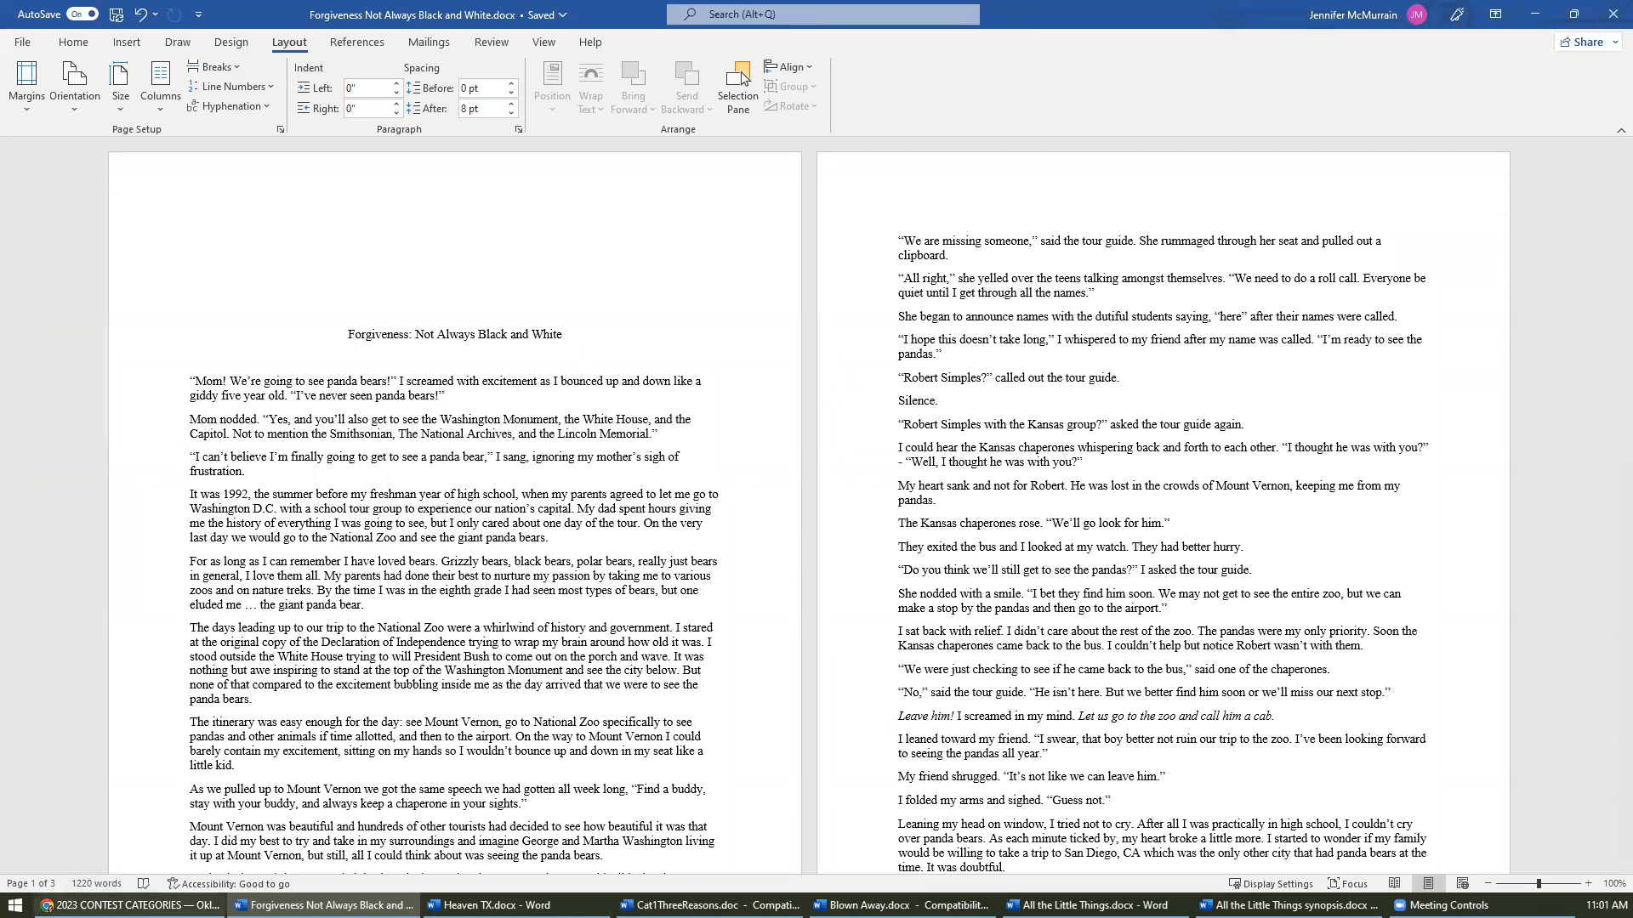
pyautogui.hotkey('alt', 'Tab')
pyautogui.scroll(-2, 391, 519)
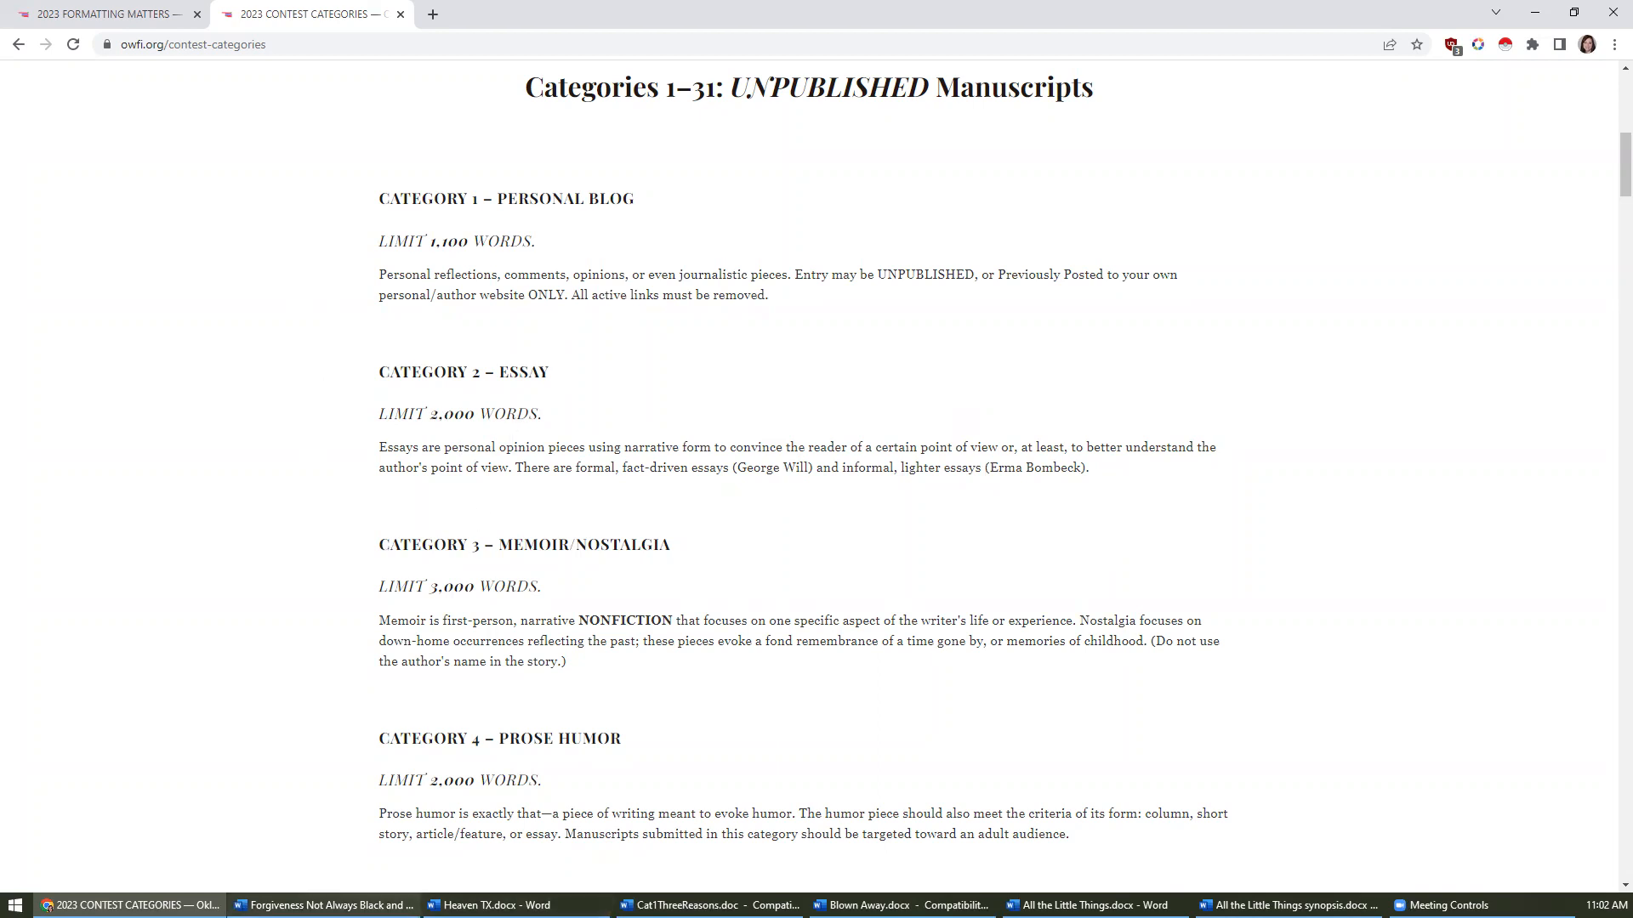
pyautogui.click(323, 906)
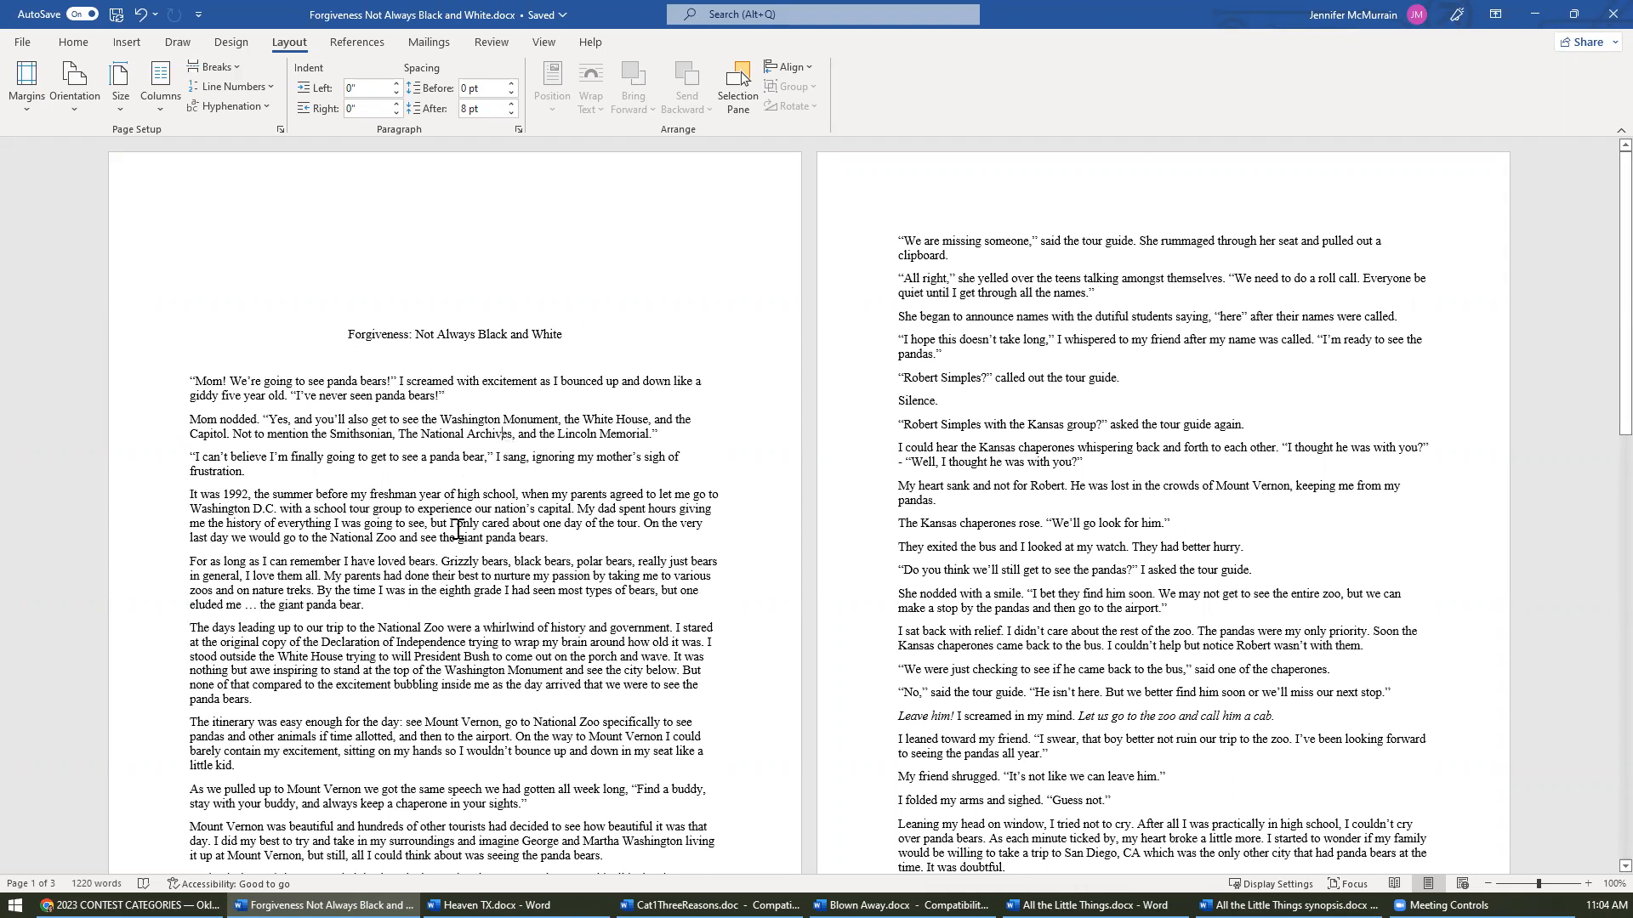
# - Switch back to Chrome and review the seven formatting standards on the Formatting Matters page
pyautogui.click(128, 905)
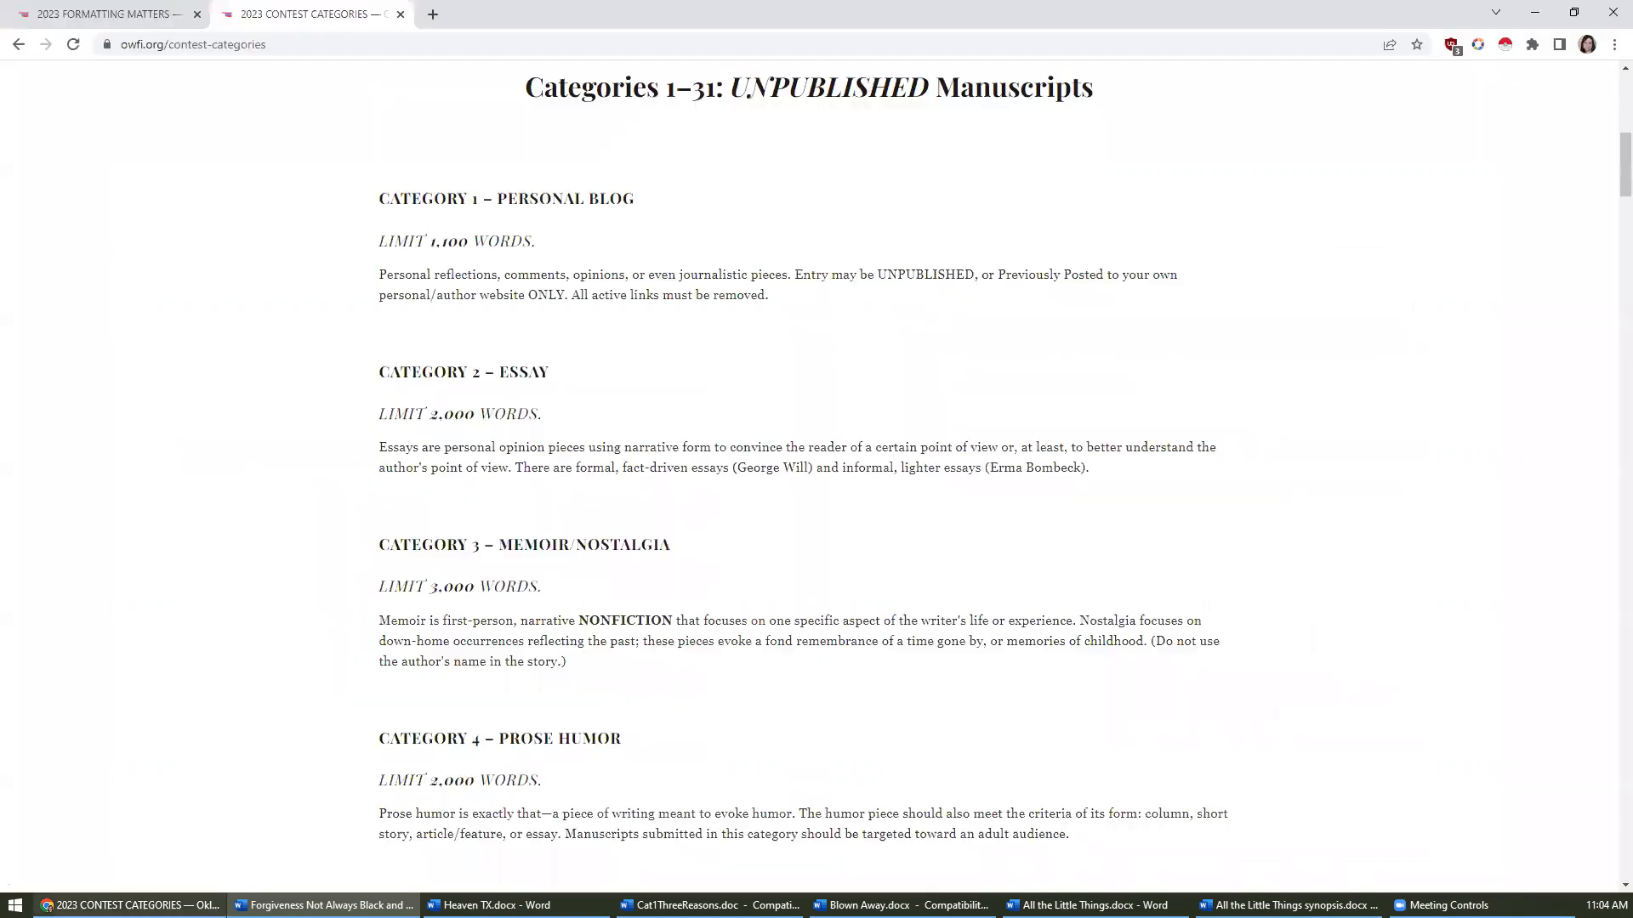
pyautogui.click(94, 13)
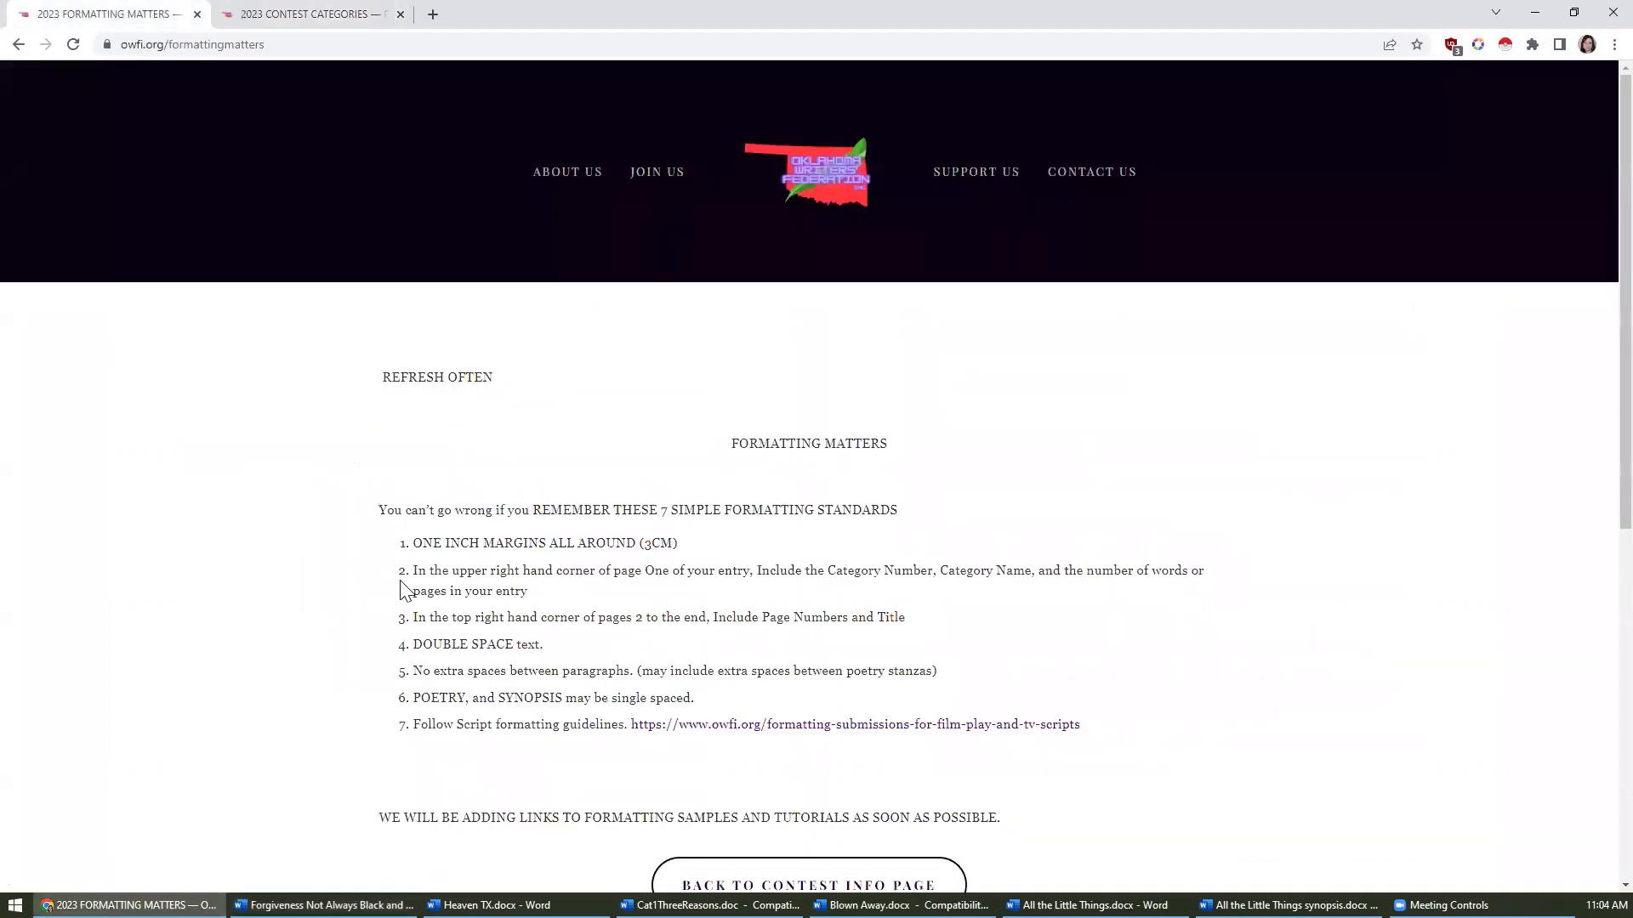
pyautogui.scroll(-2, 400, 587)
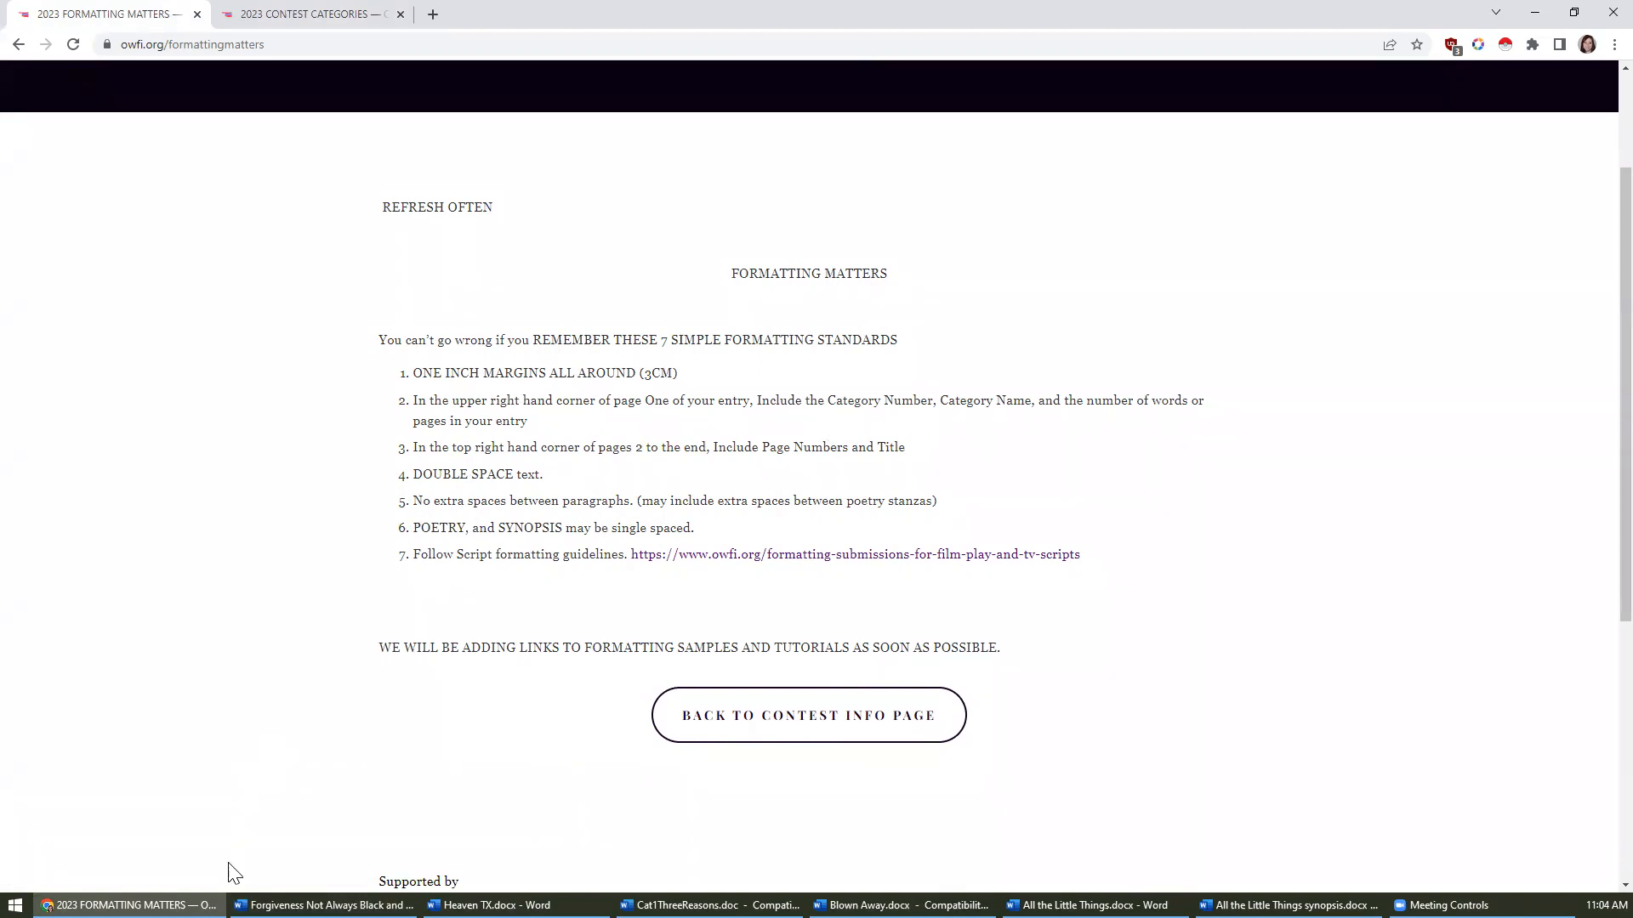
# - Switch to the Forgiveness Not Always Black and White manuscript in Word and set all of its text to font size 12
pyautogui.click(323, 904)
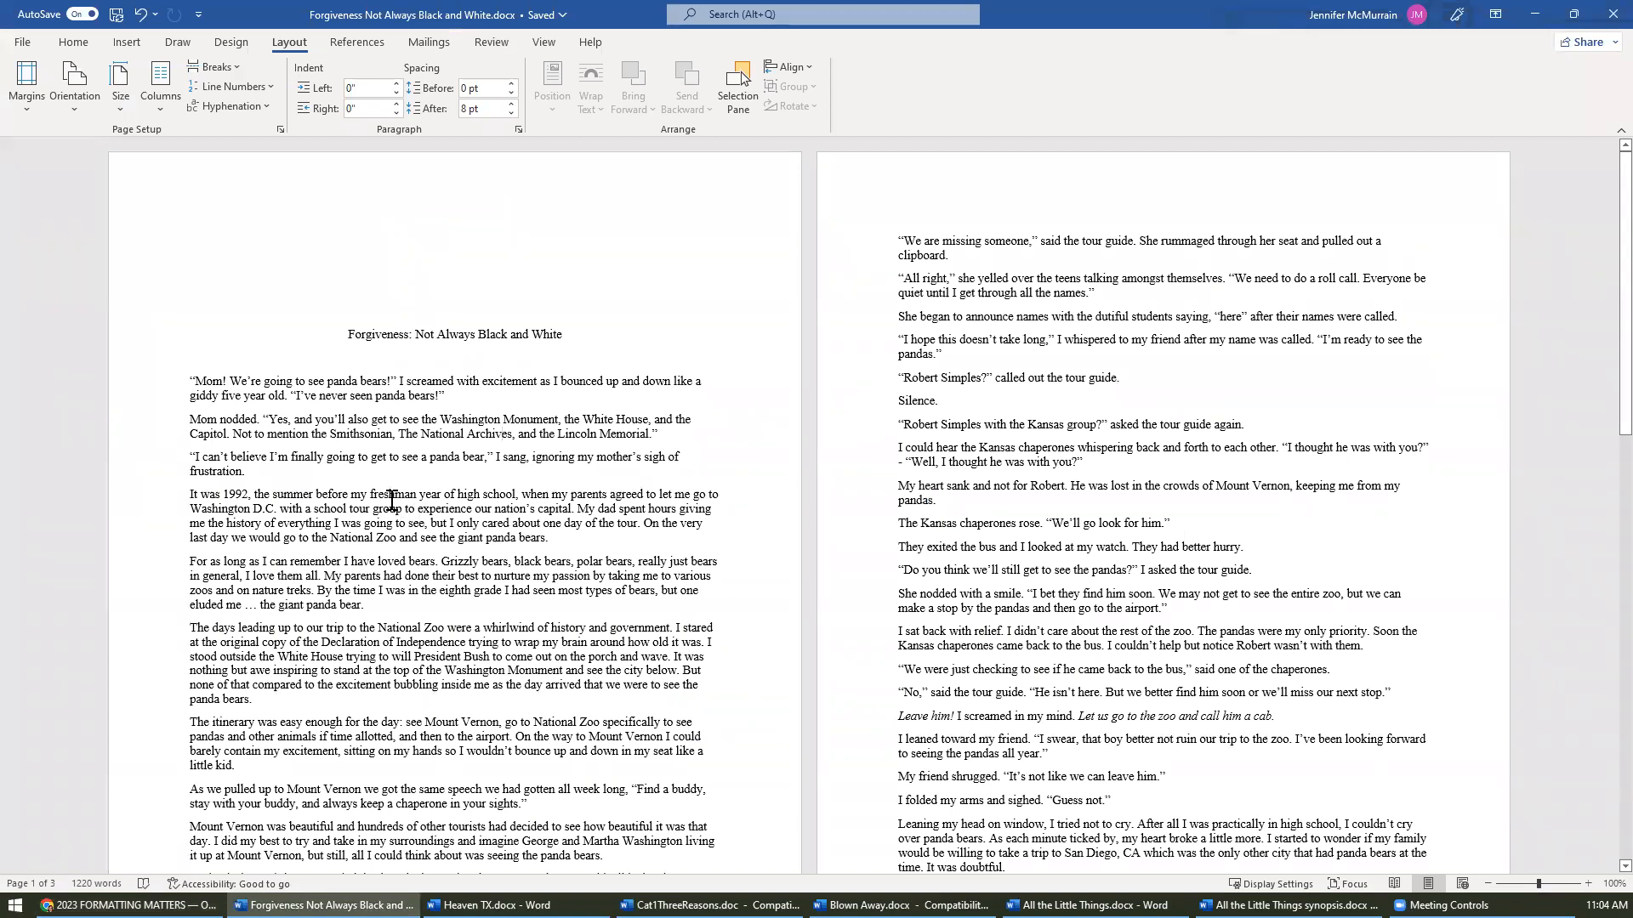
pyautogui.click(422, 436)
pyautogui.moveTo(328, 343); pyautogui.dragTo(716, 881)
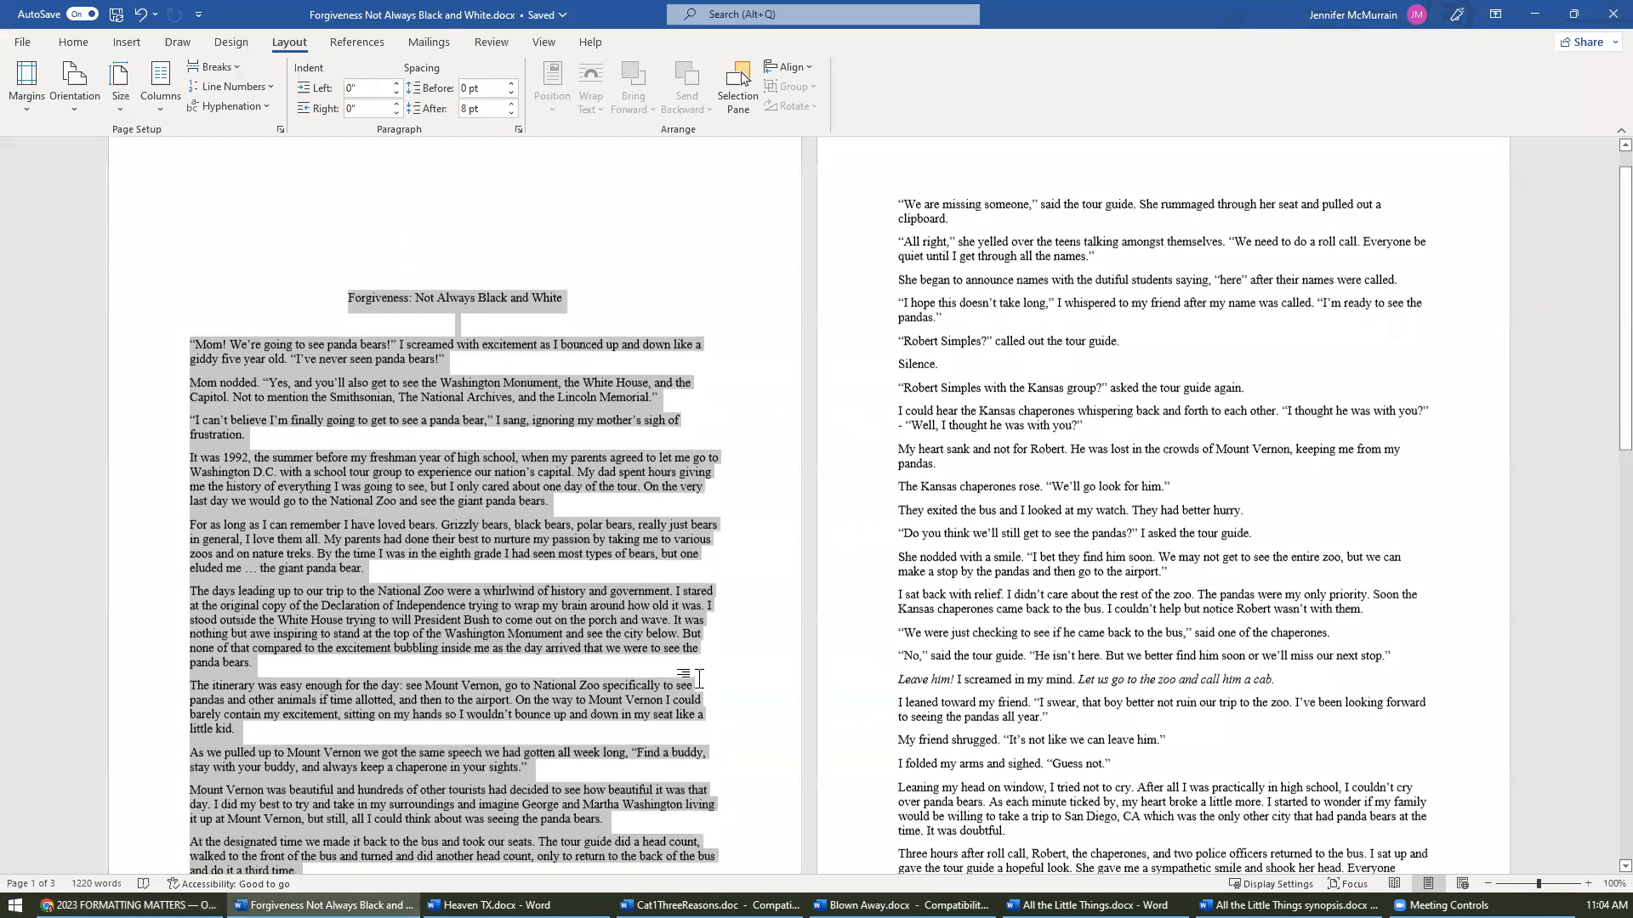
pyautogui.hotkey('ctrl', 'a')
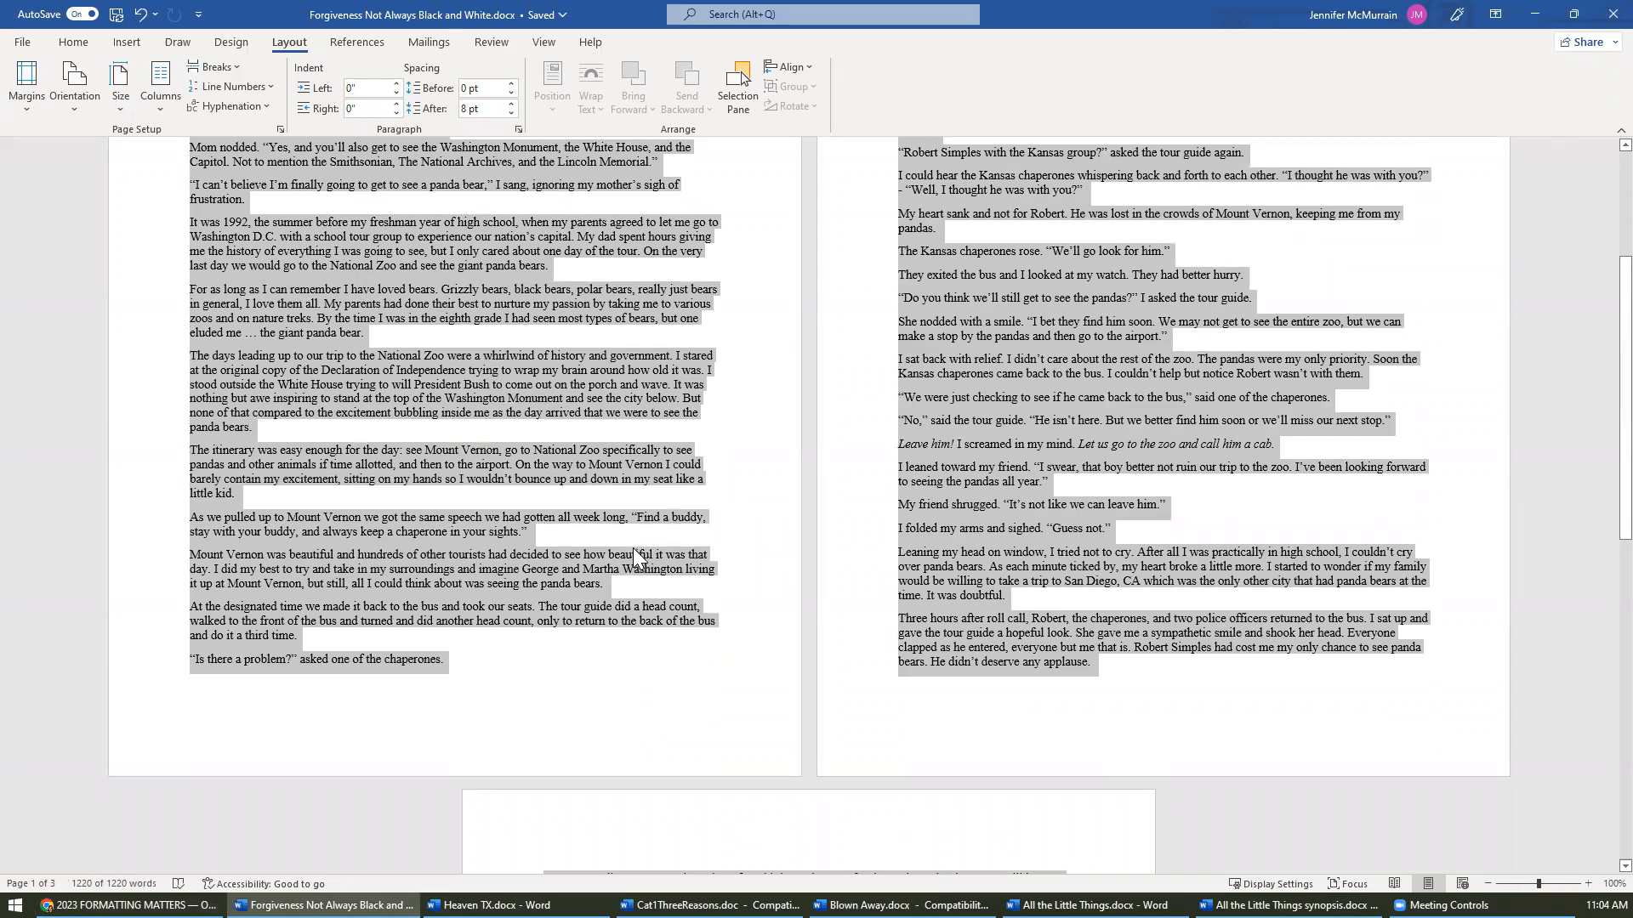
pyautogui.scroll(-5, 634, 544)
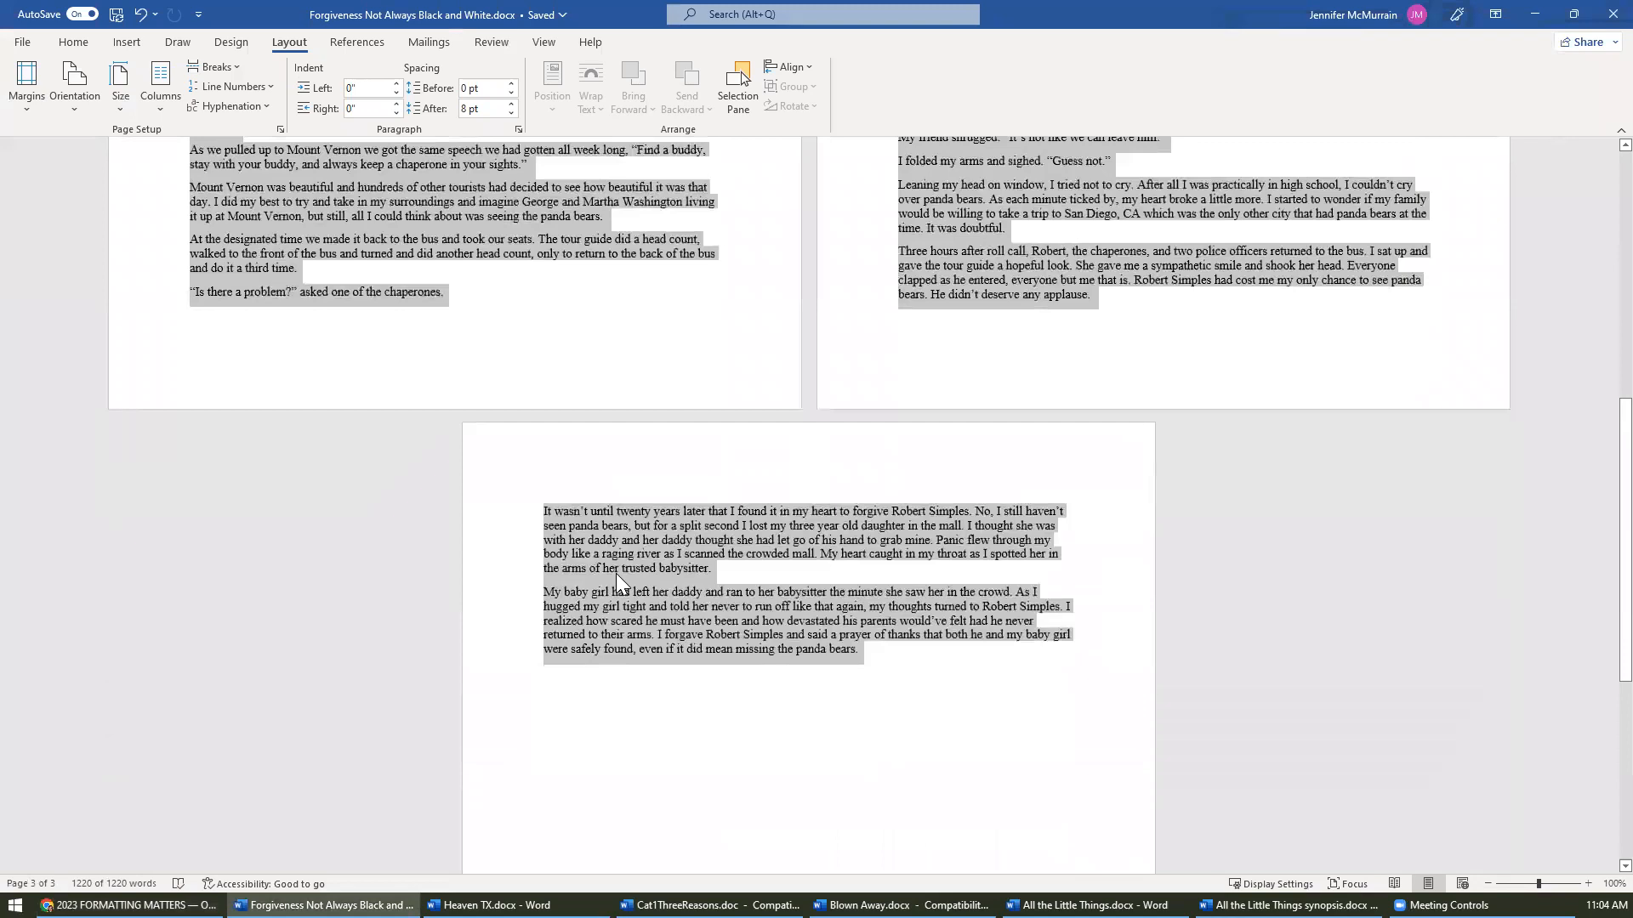
pyautogui.scroll(5, 616, 573)
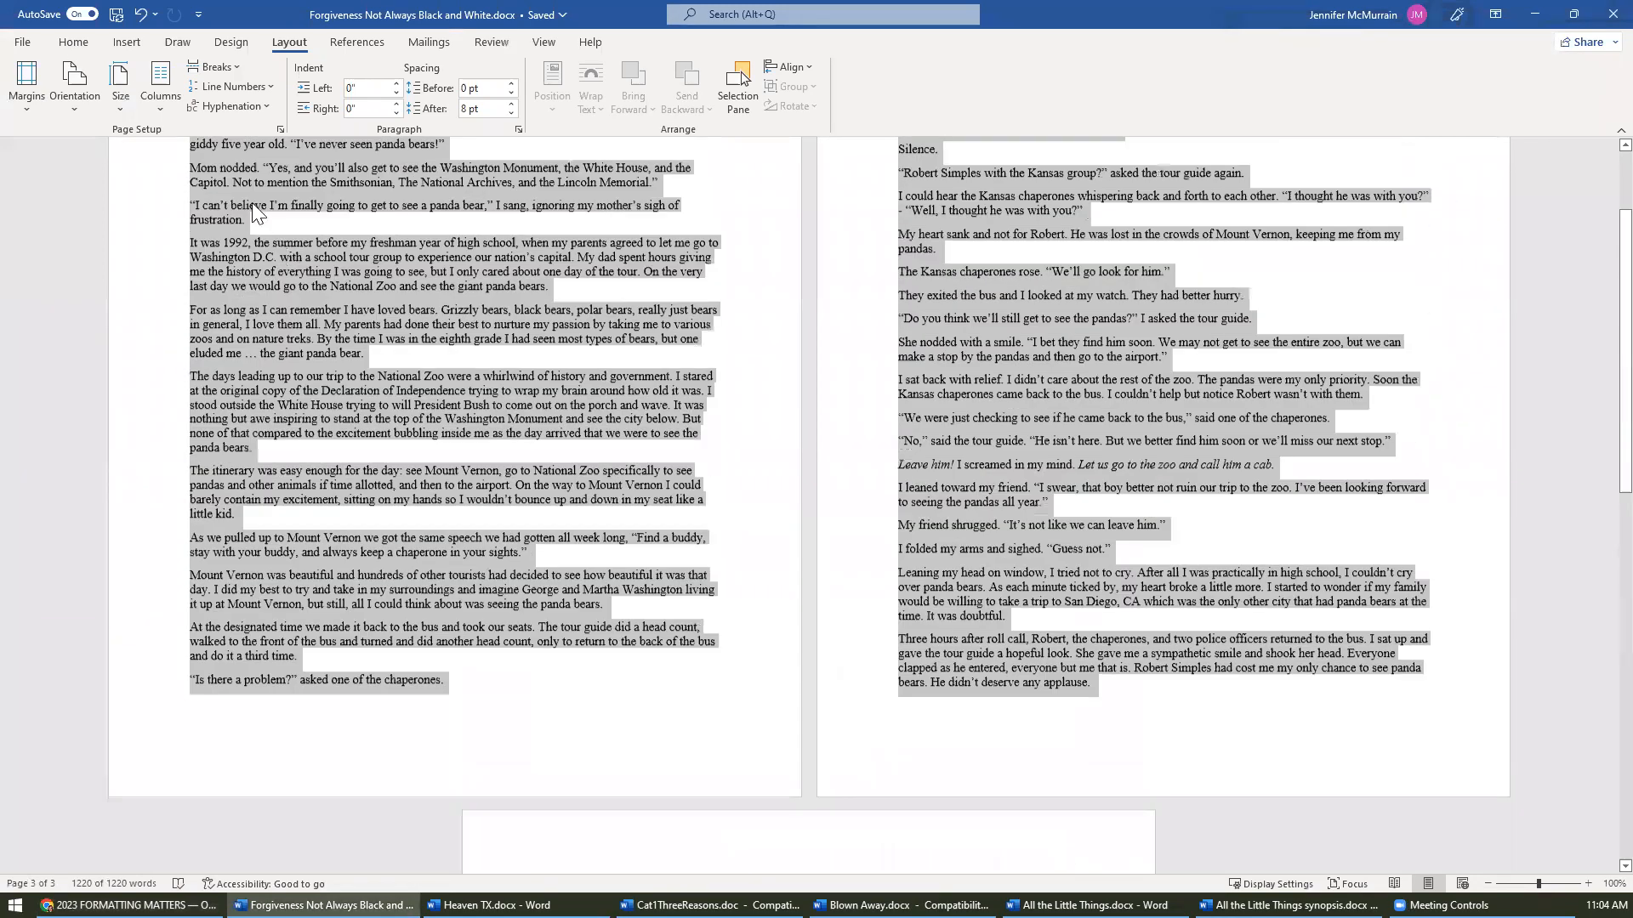
pyautogui.scroll(3, 257, 212)
pyautogui.click(73, 42)
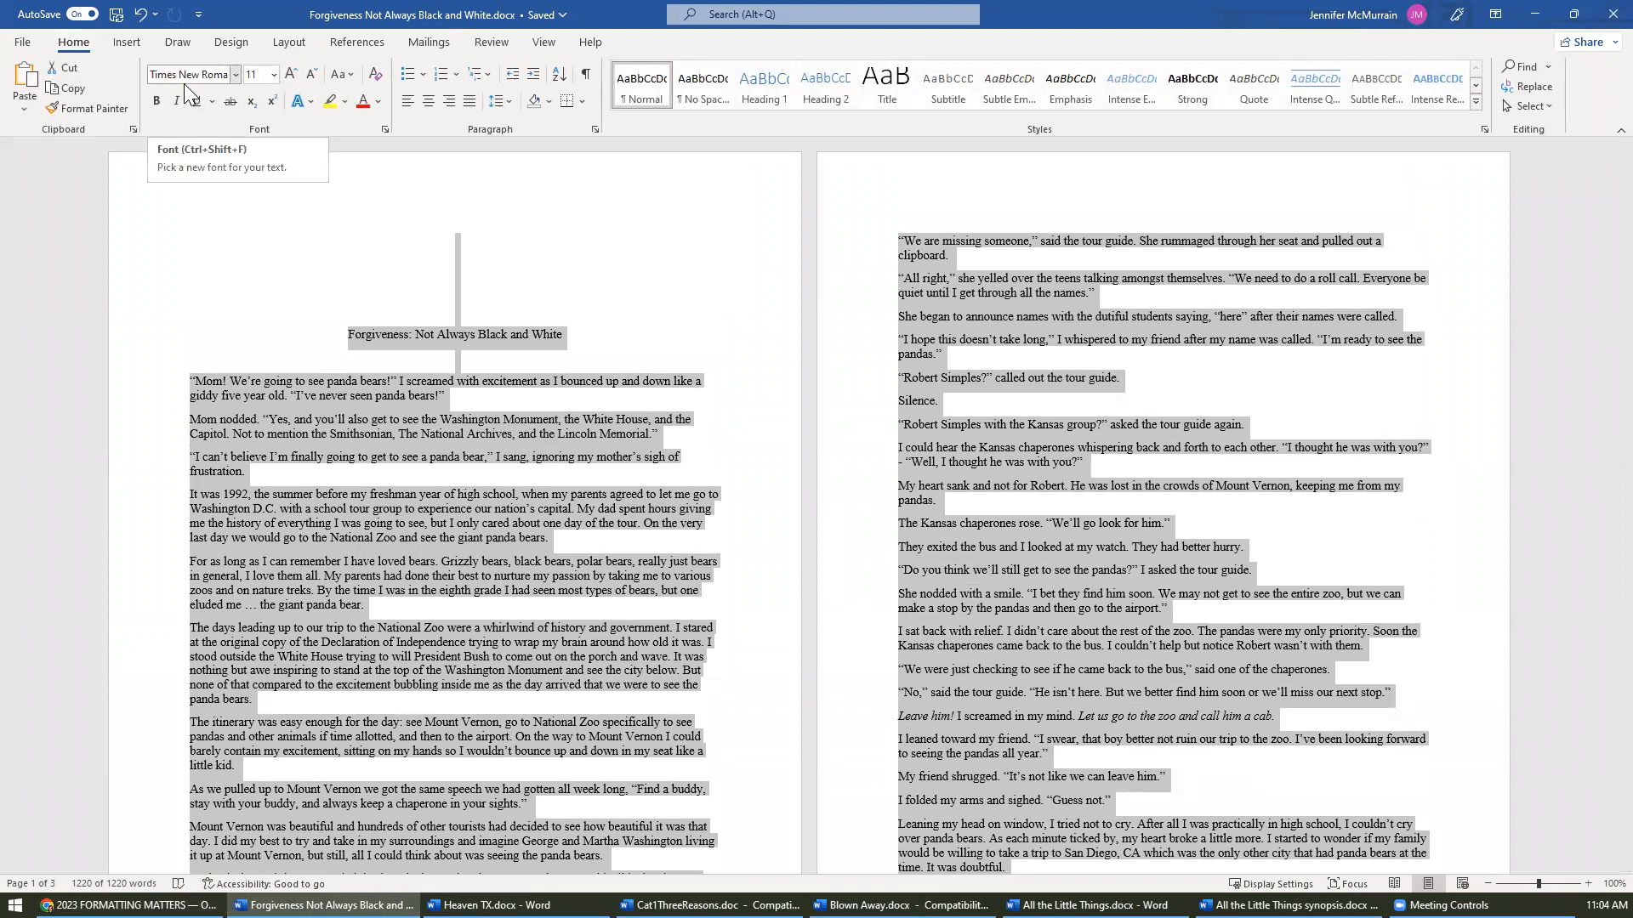
pyautogui.click(273, 74)
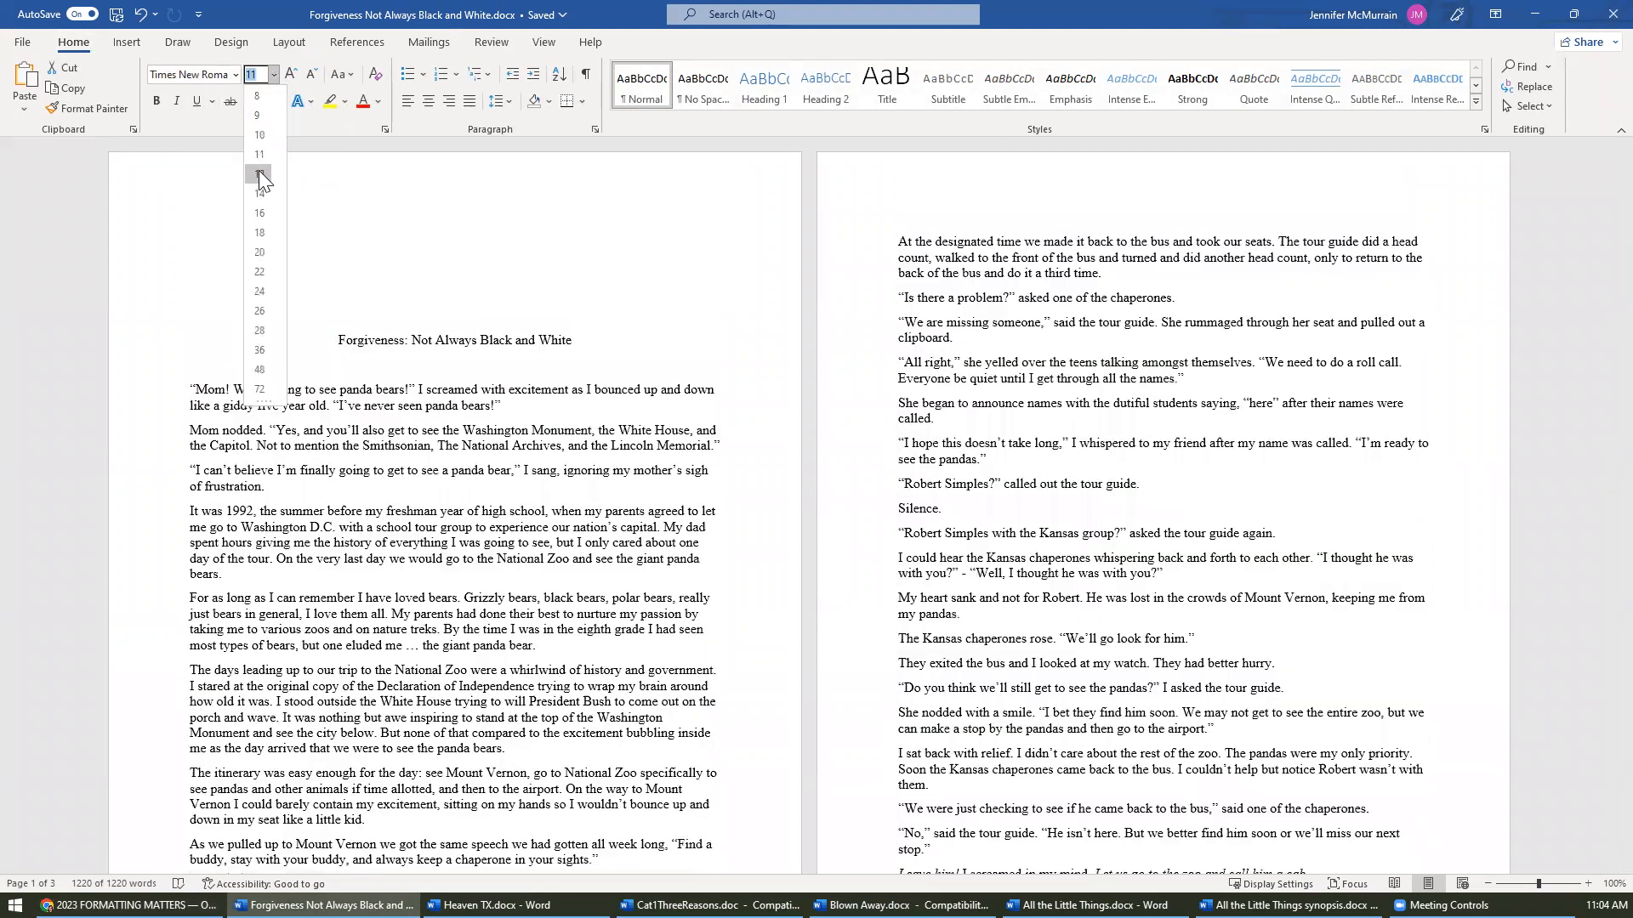
pyautogui.click(259, 174)
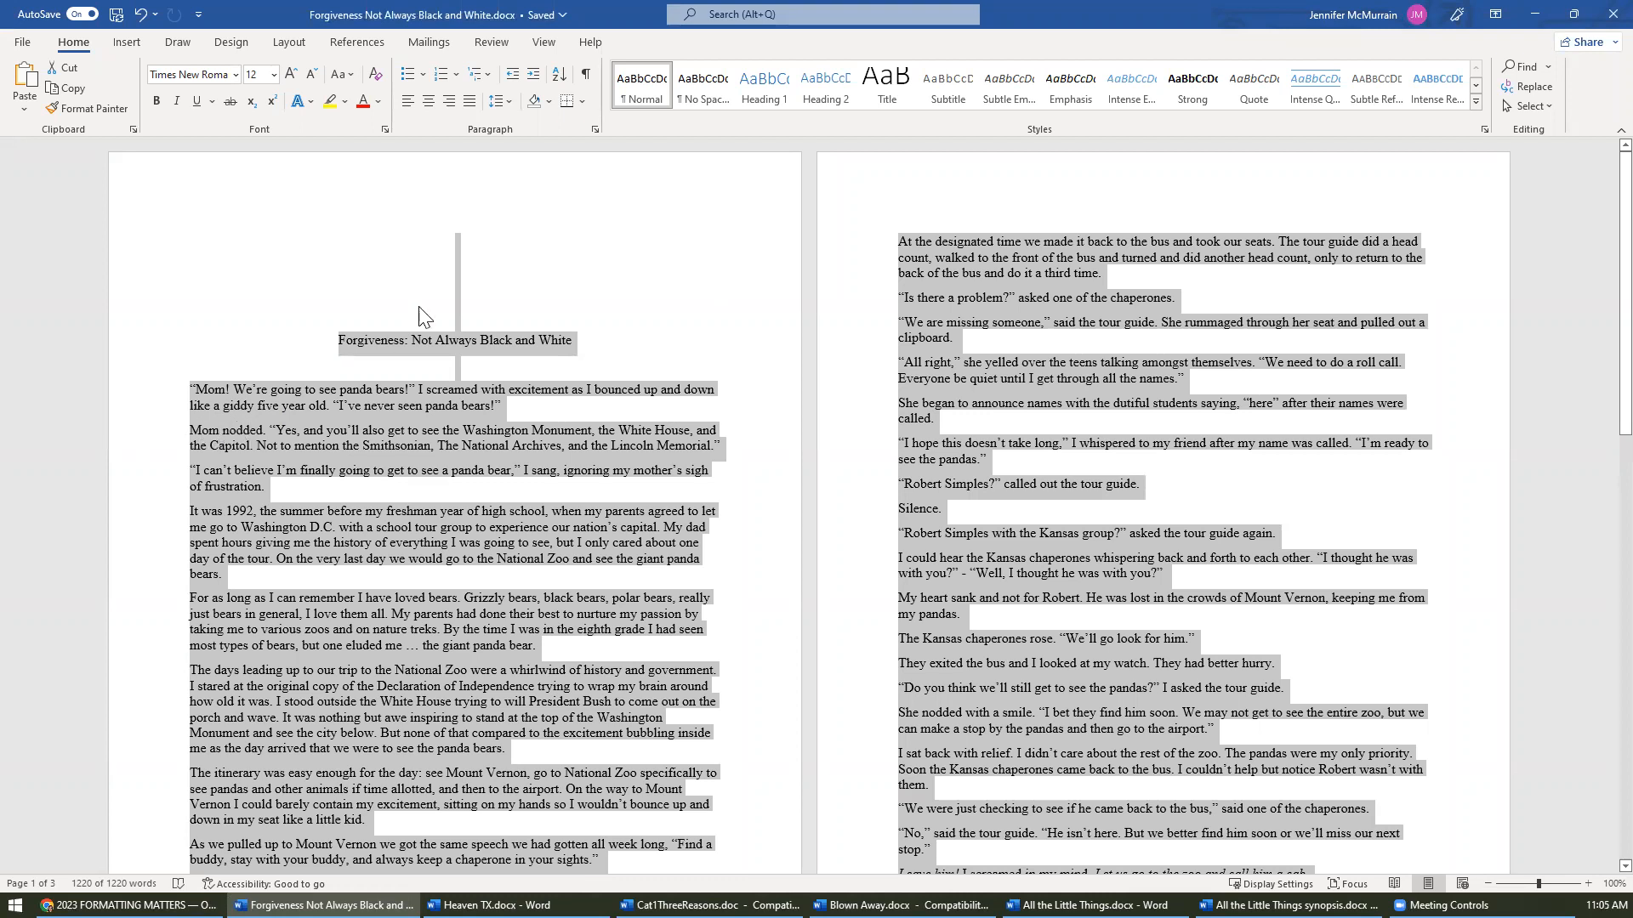
# - Set the whole manuscript's line spacing to 2.0 and remove the space after paragraphs
pyautogui.click(510, 102)
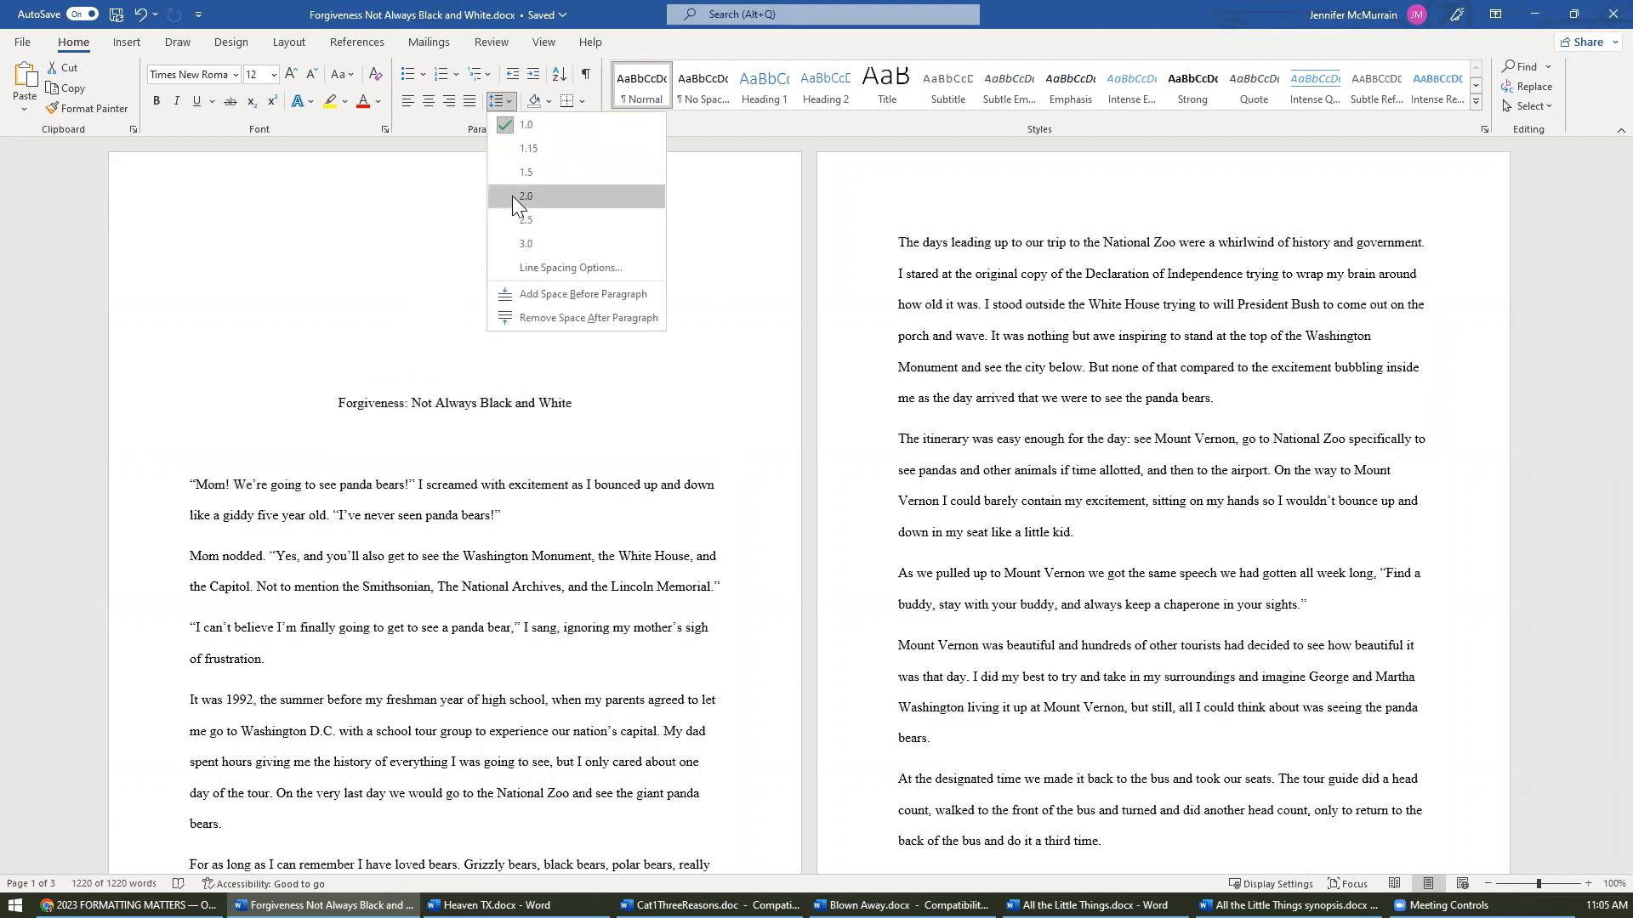
pyautogui.click(512, 195)
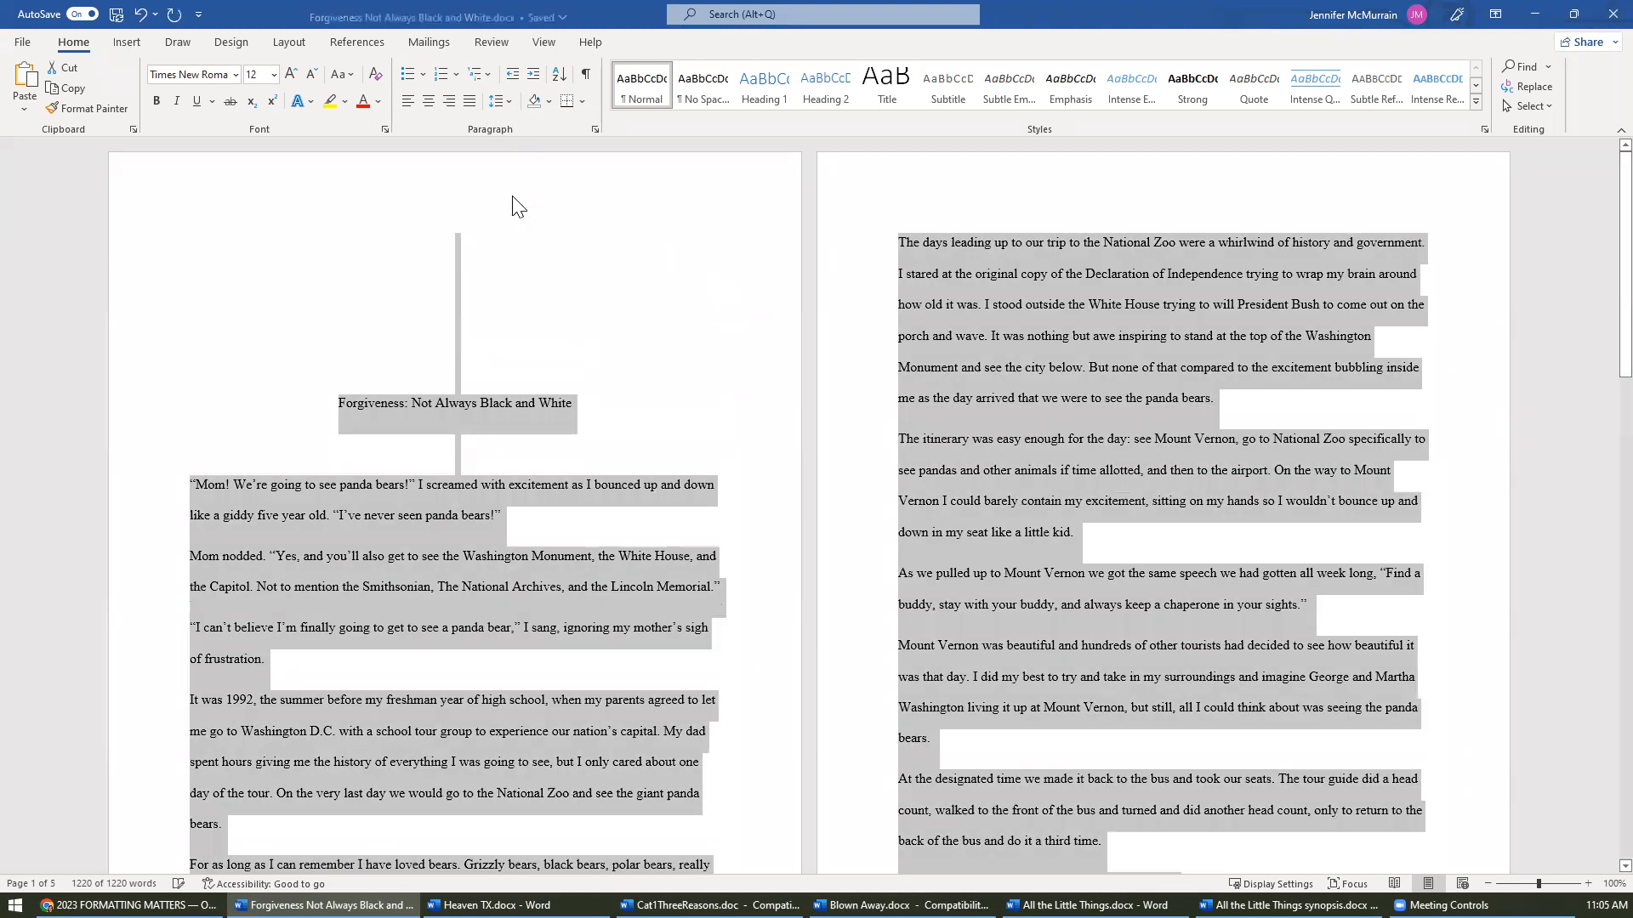
pyautogui.click(507, 101)
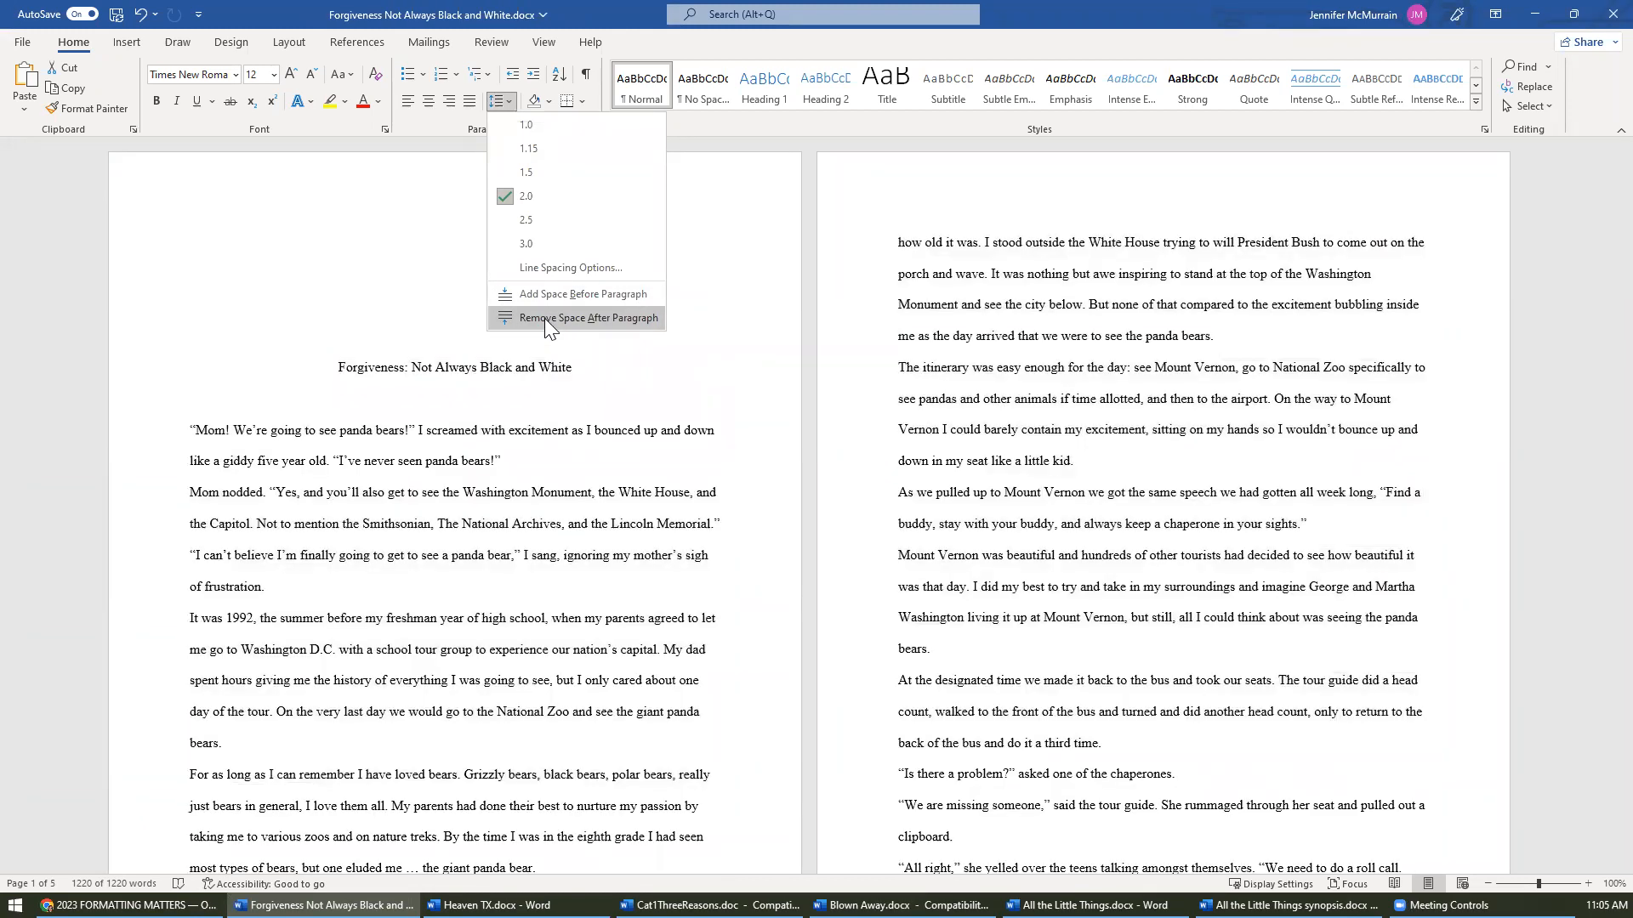
pyautogui.click(545, 318)
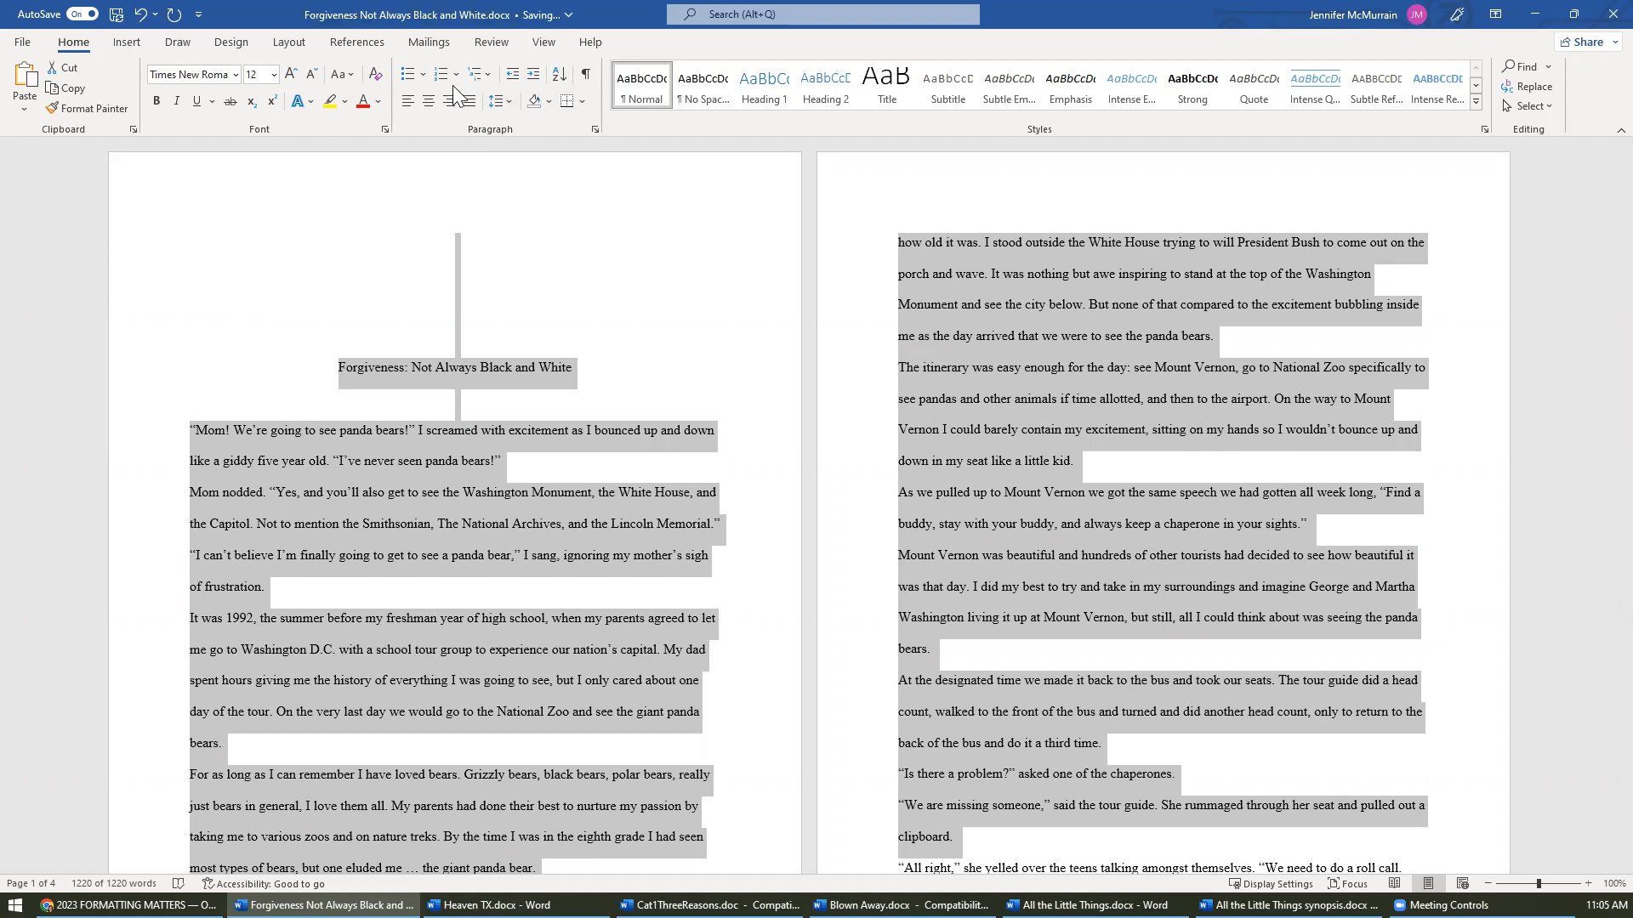
# - Left-align all paragraphs of the manuscript and give them a 0.5" first-line indent
pyautogui.click(594, 129)
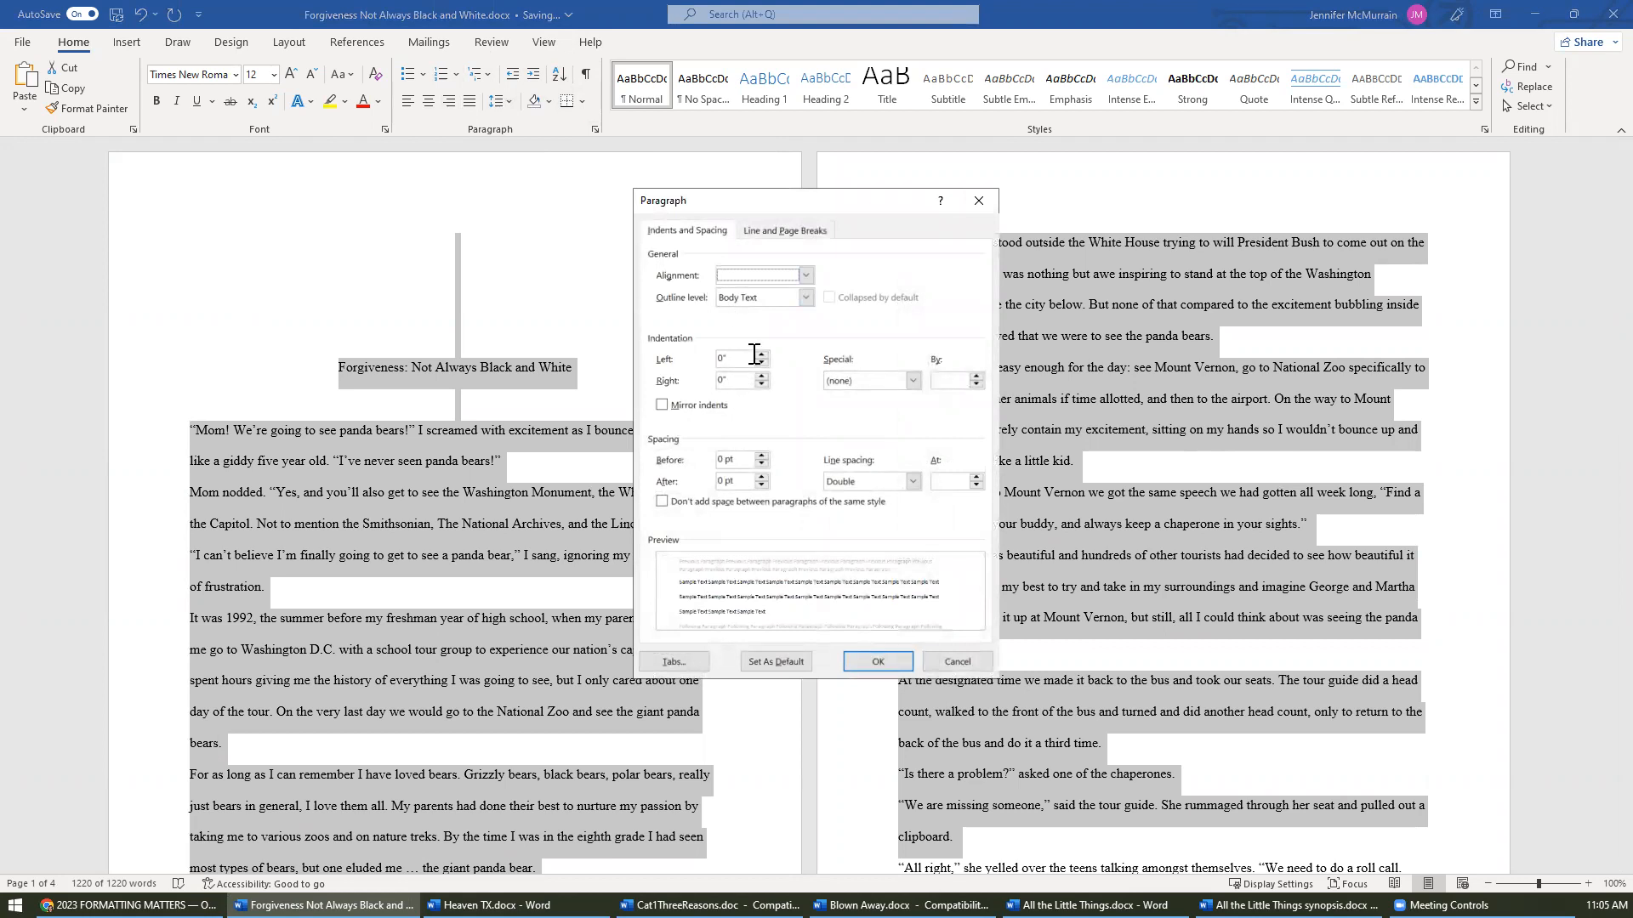
pyautogui.click(804, 275)
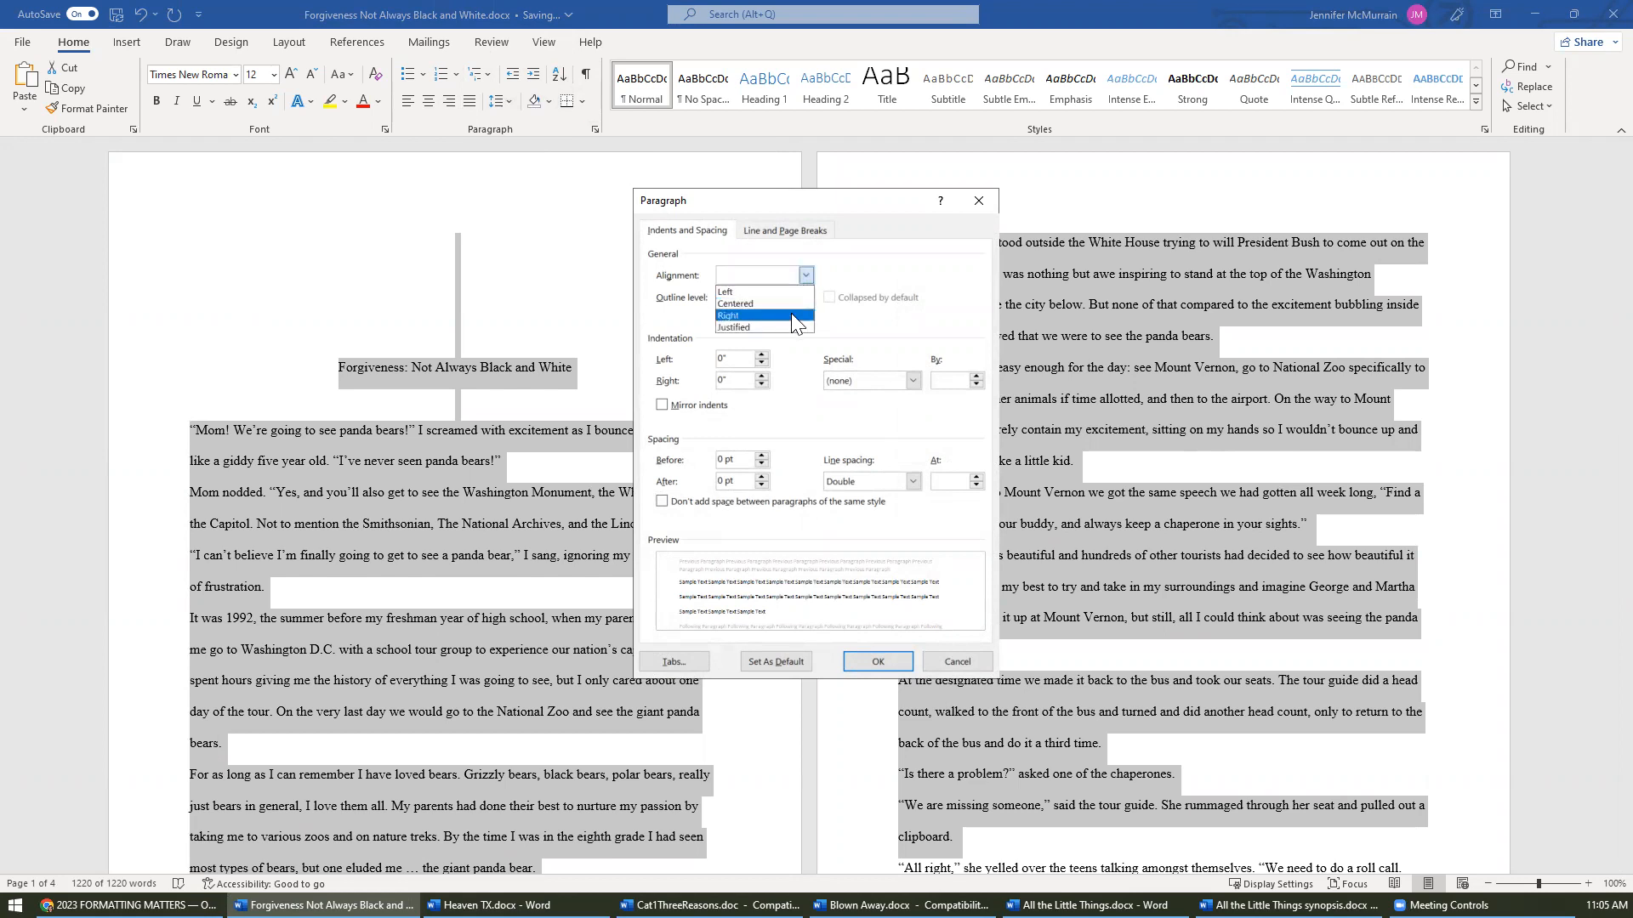
pyautogui.click(787, 291)
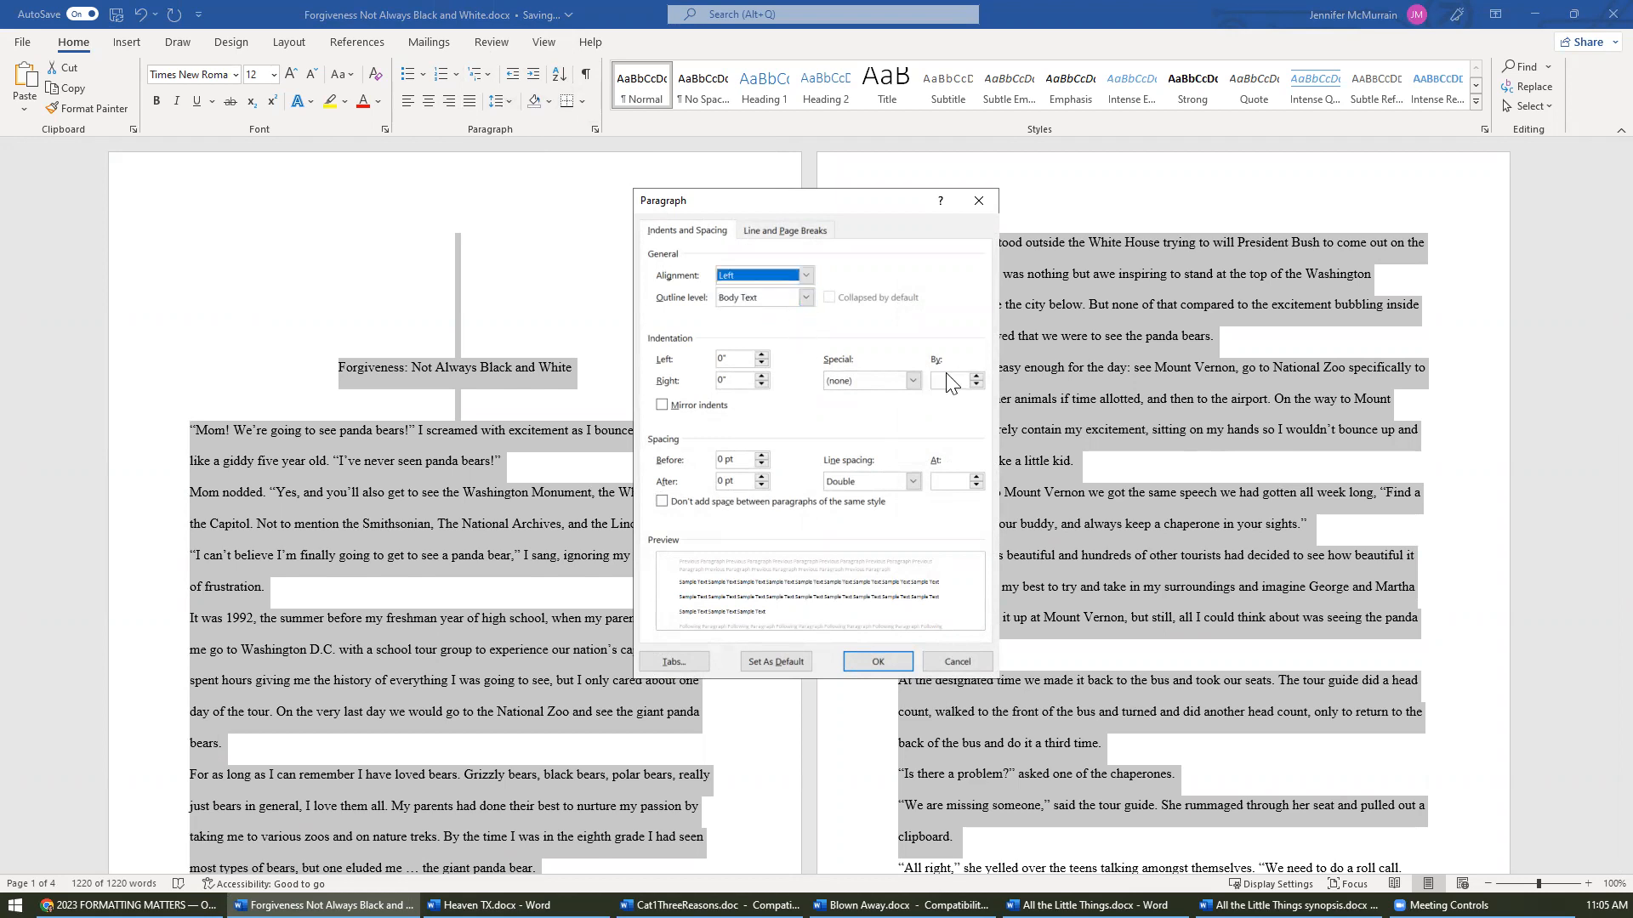
pyautogui.click(914, 380)
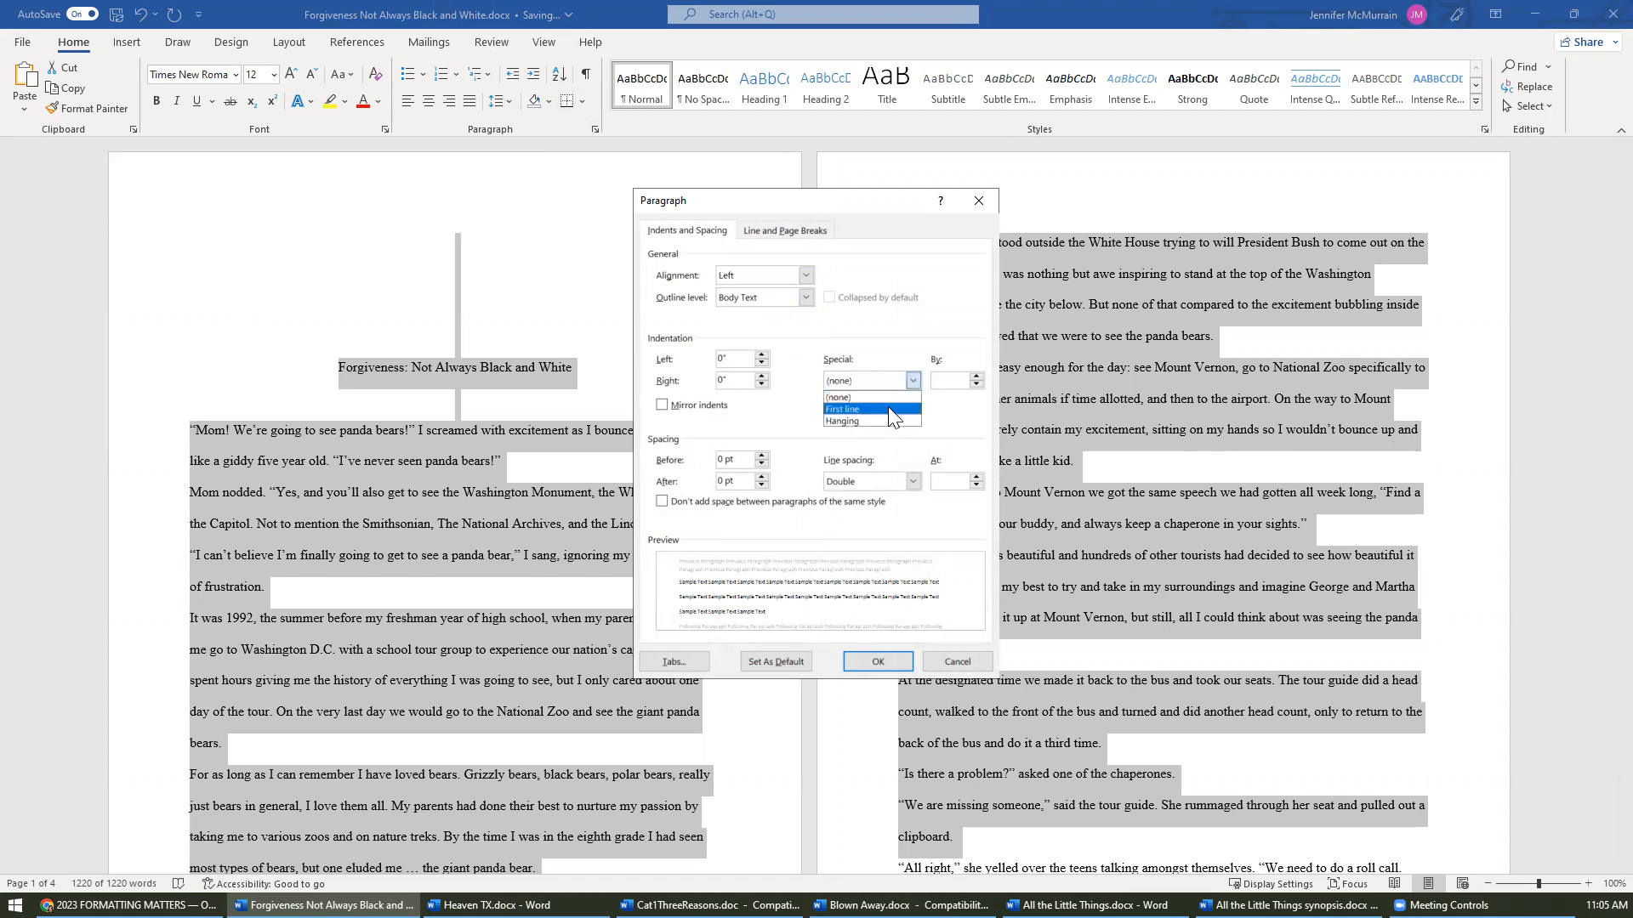
pyautogui.click(889, 412)
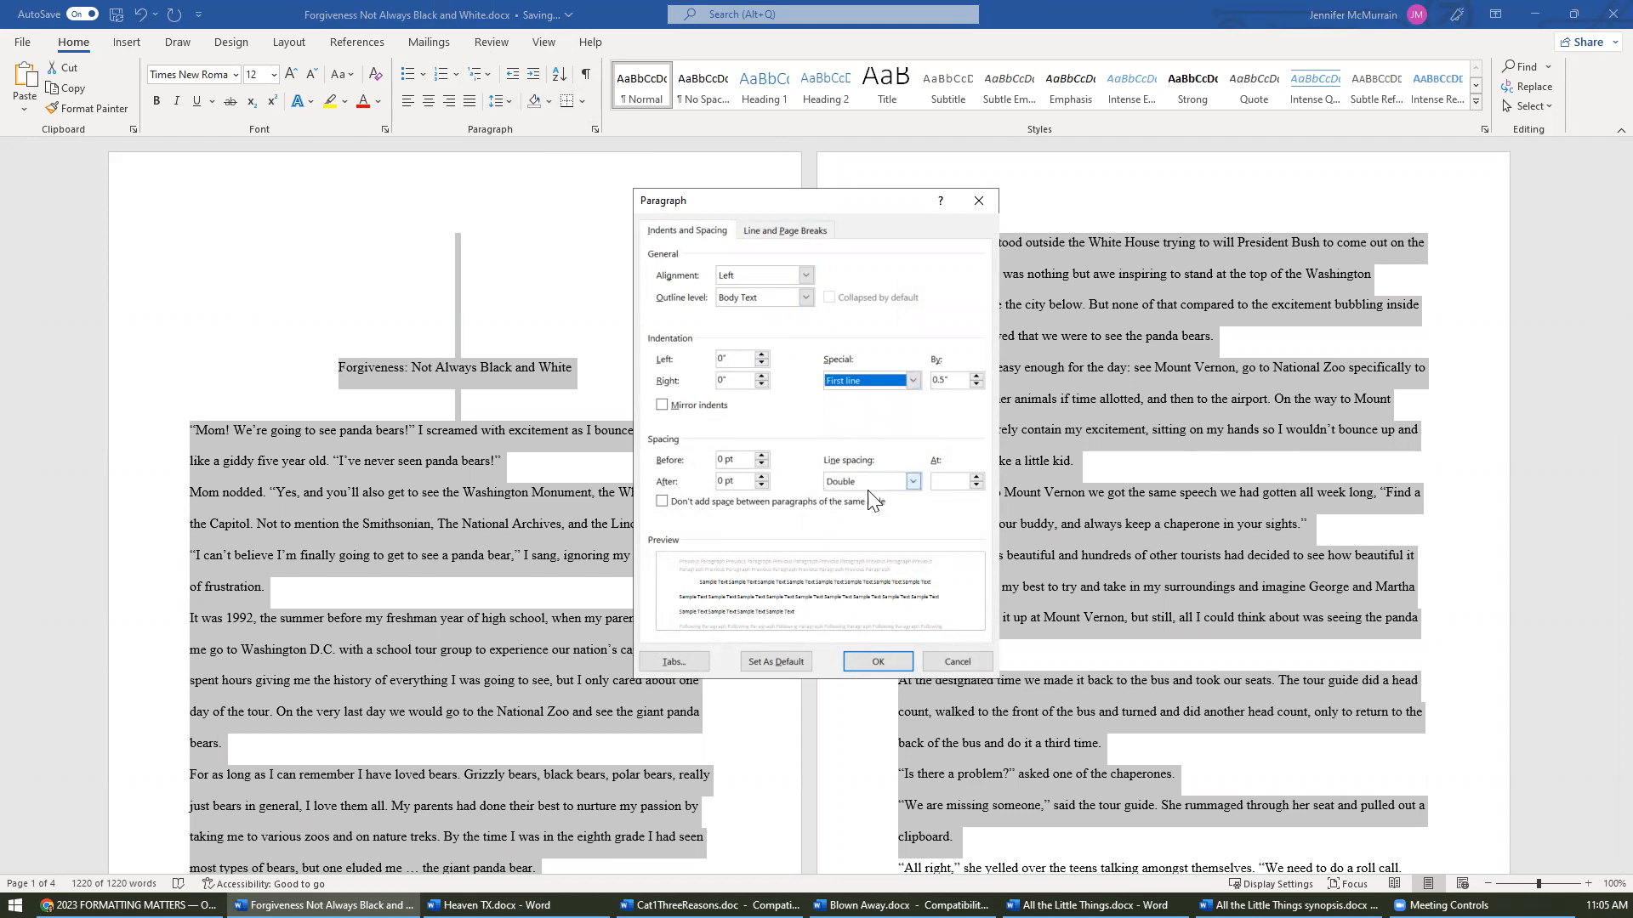
pyautogui.click(878, 661)
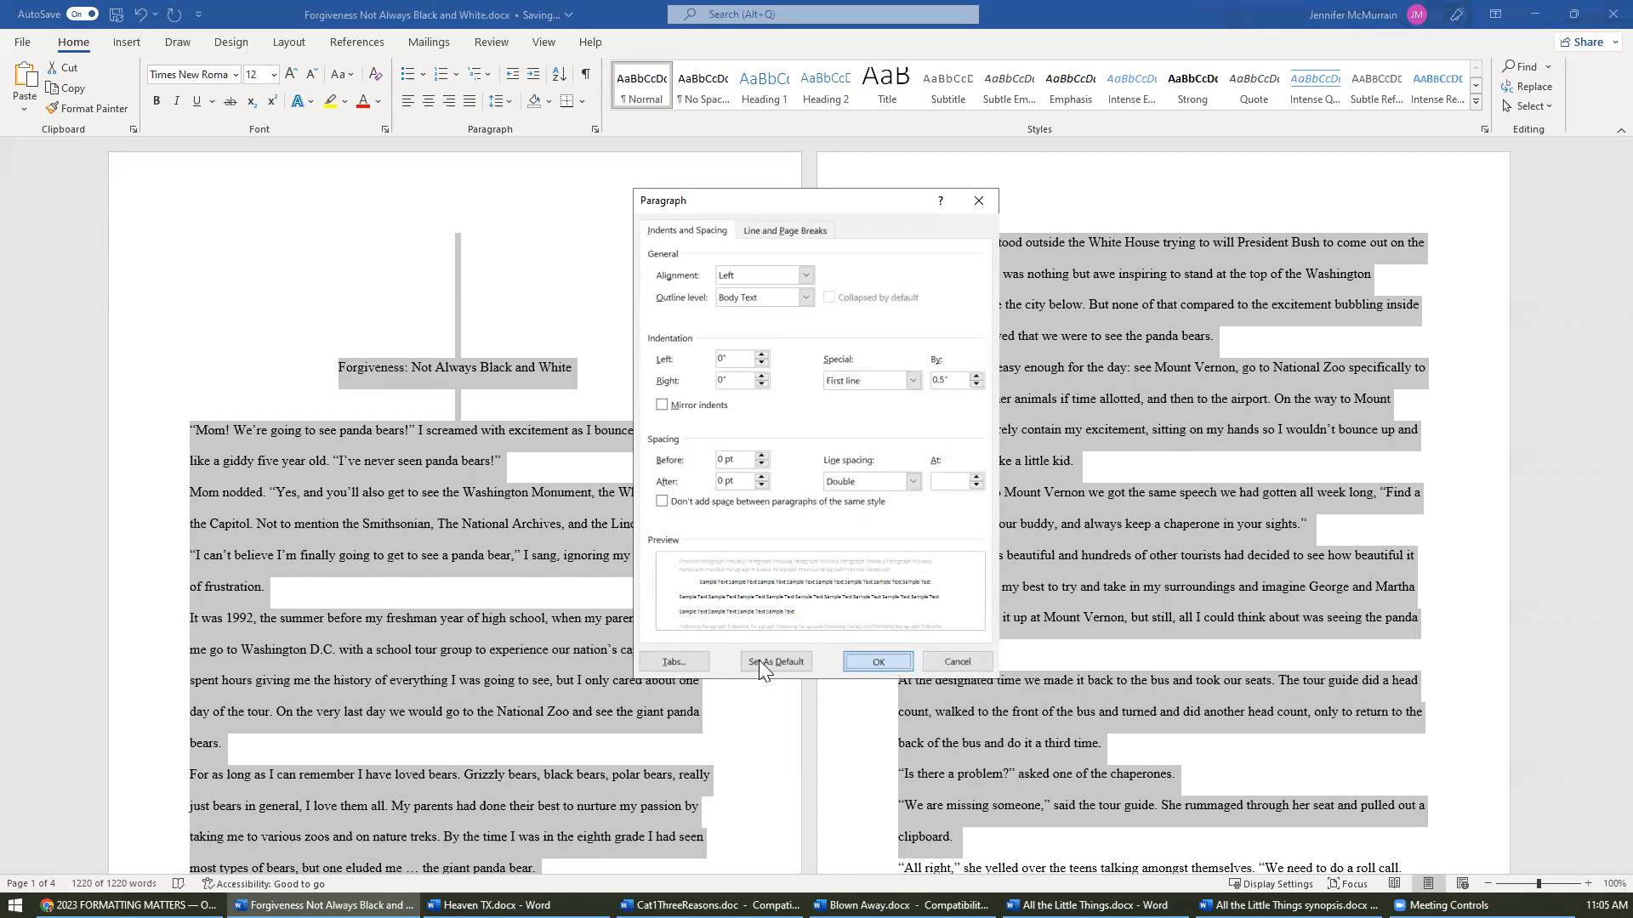
pyautogui.click(623, 649)
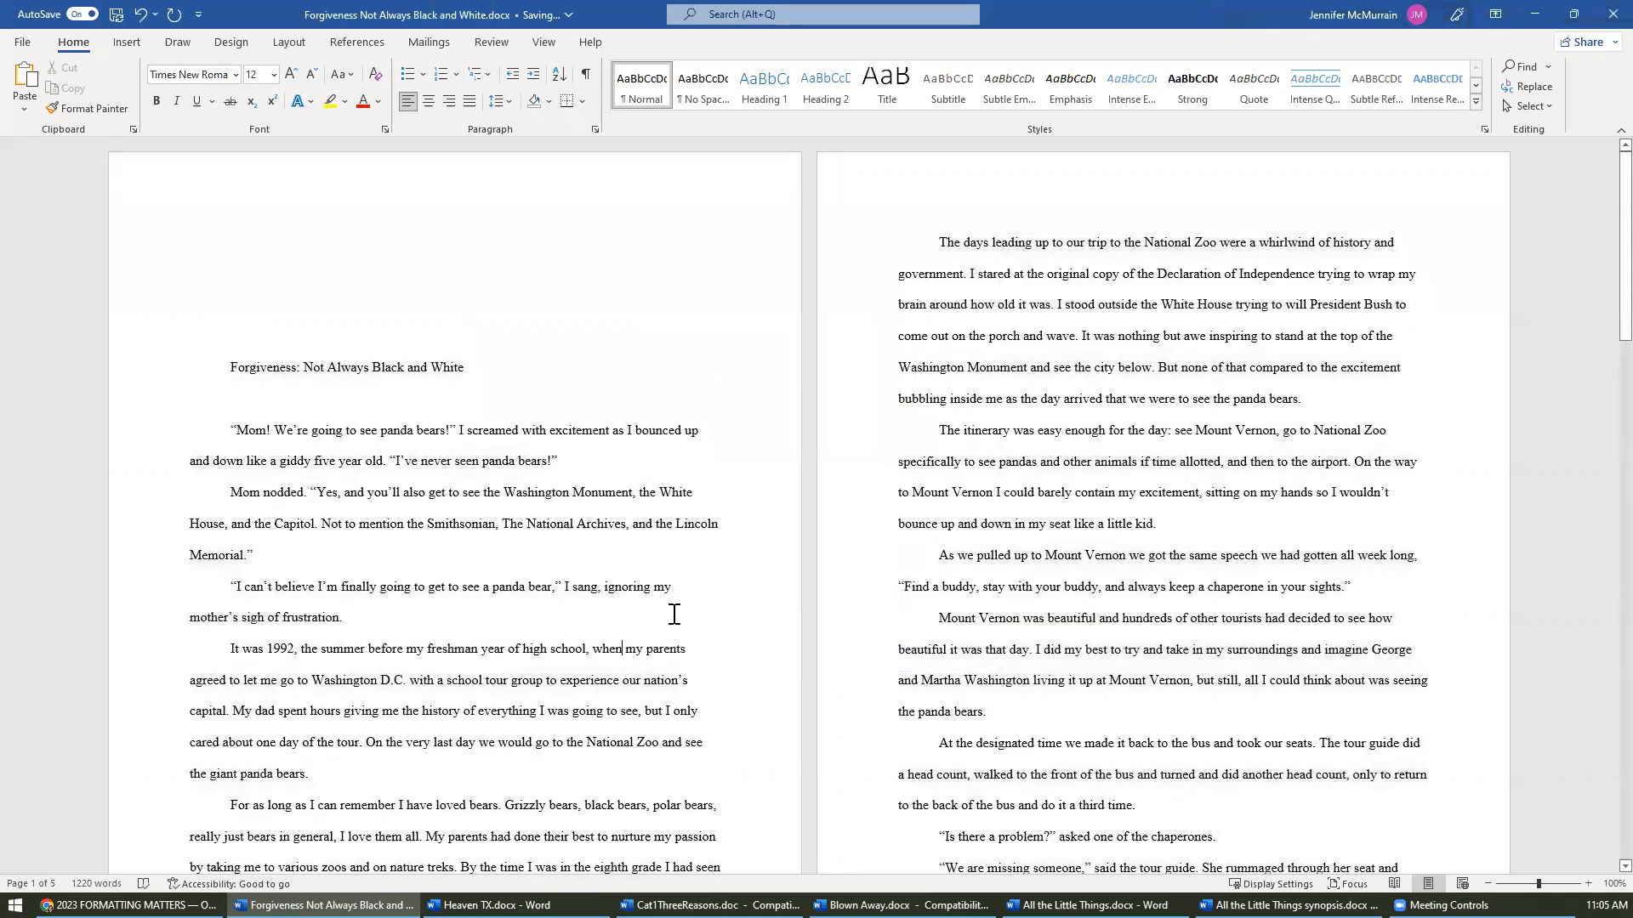
# - Center the title "Forgiveness: Not Always Black and White" on the first page
pyautogui.click(230, 364)
pyautogui.moveTo(362, 365); pyautogui.dragTo(453, 366)
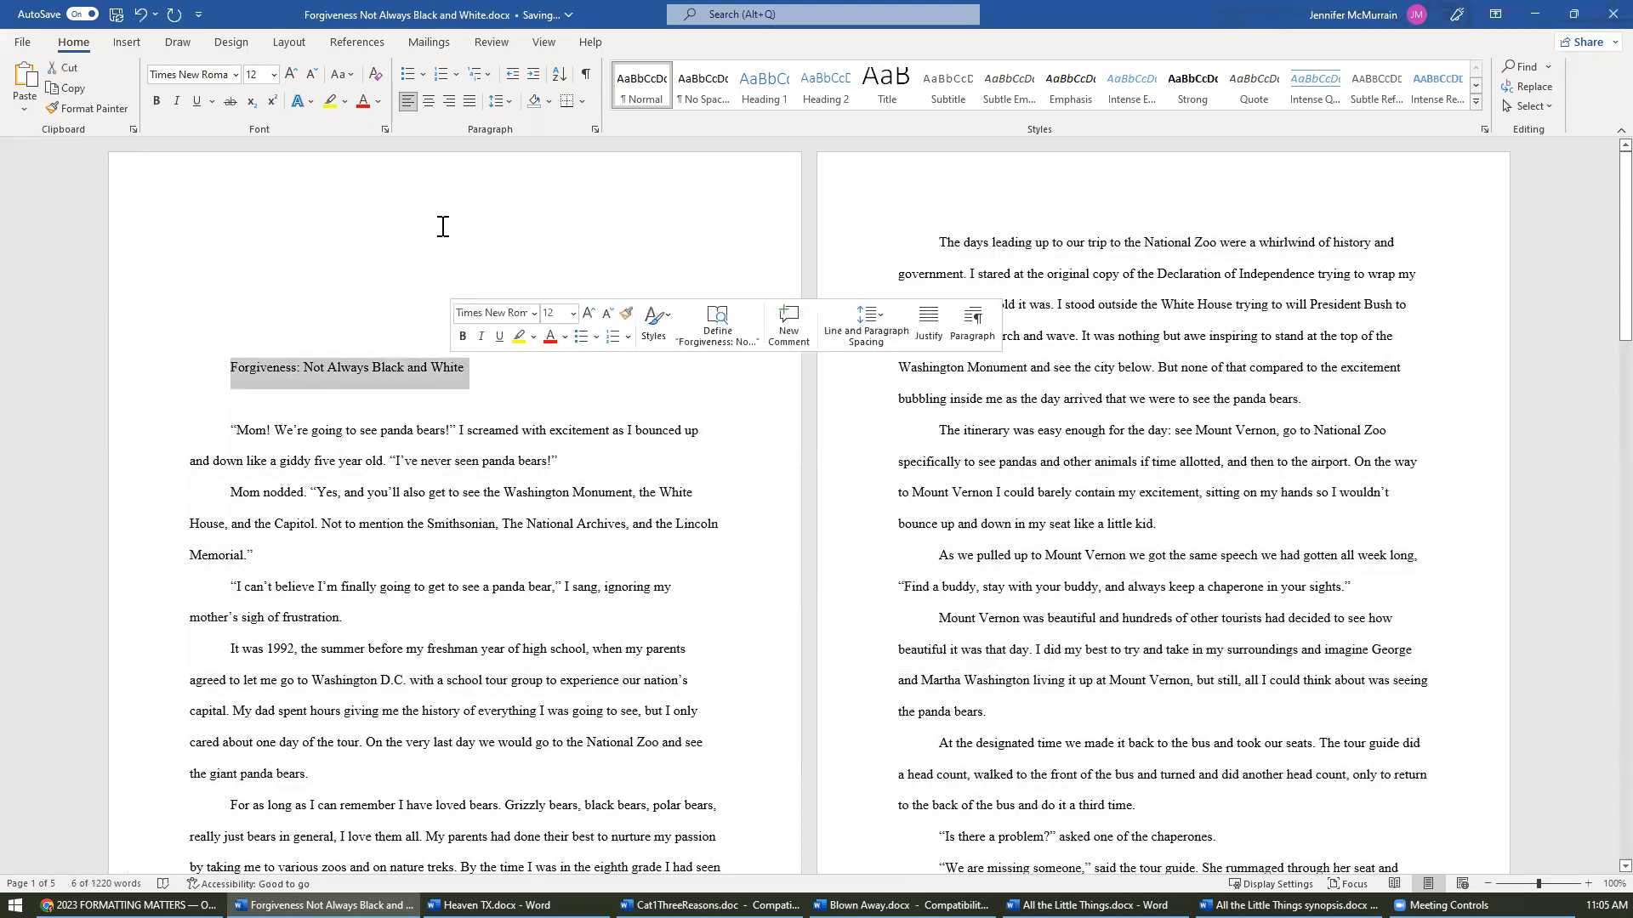
pyautogui.click(428, 102)
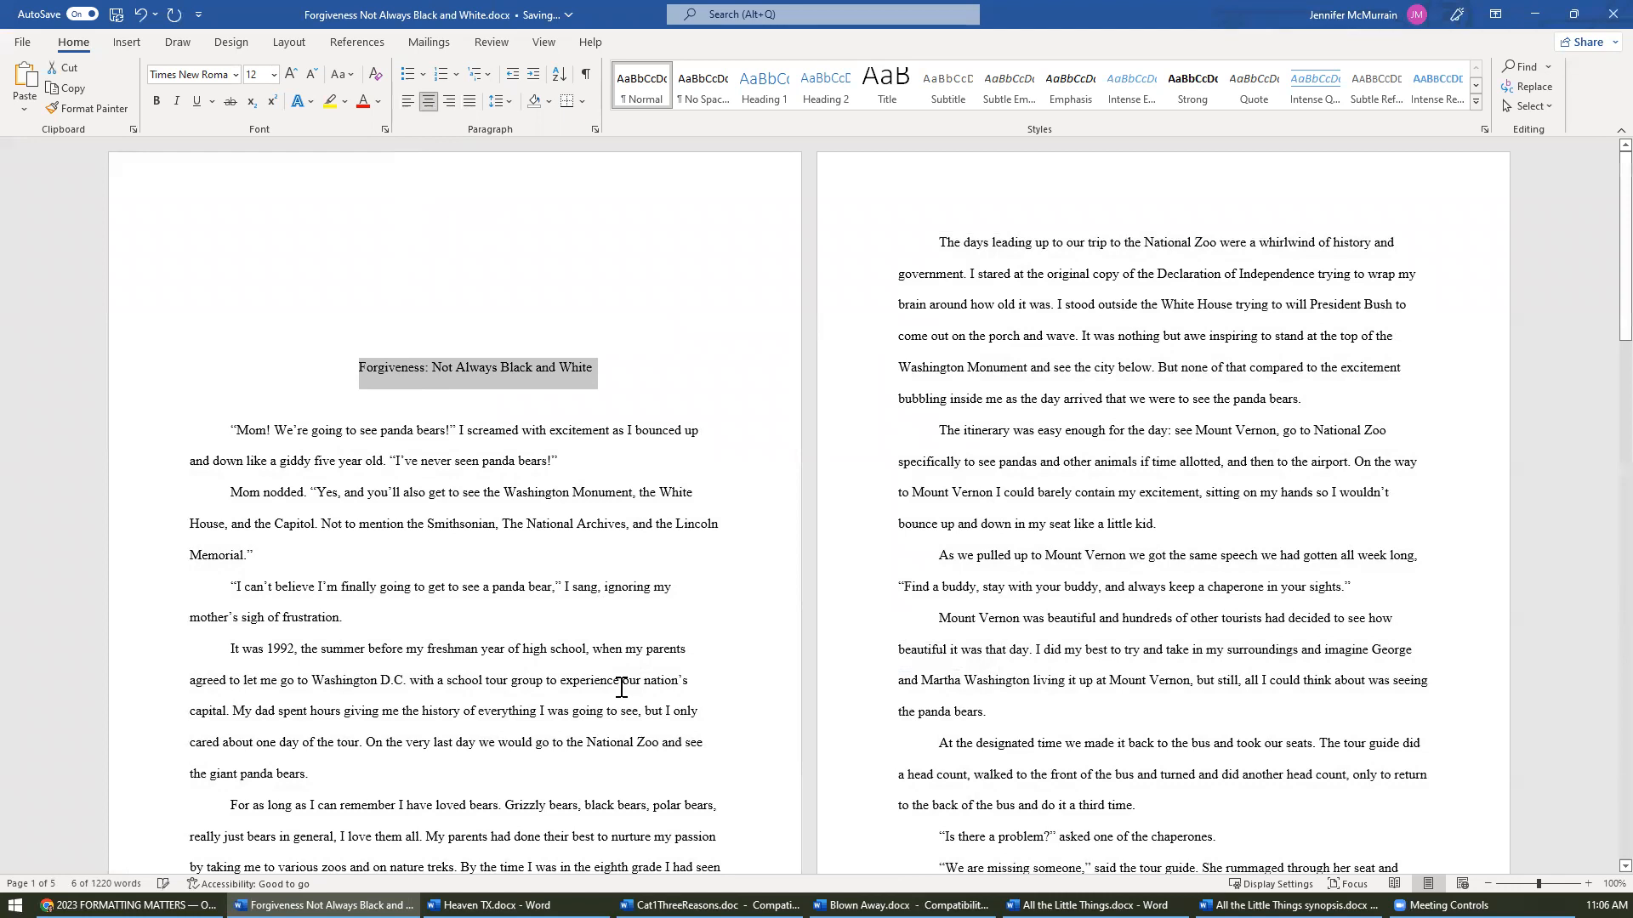
pyautogui.click(498, 587)
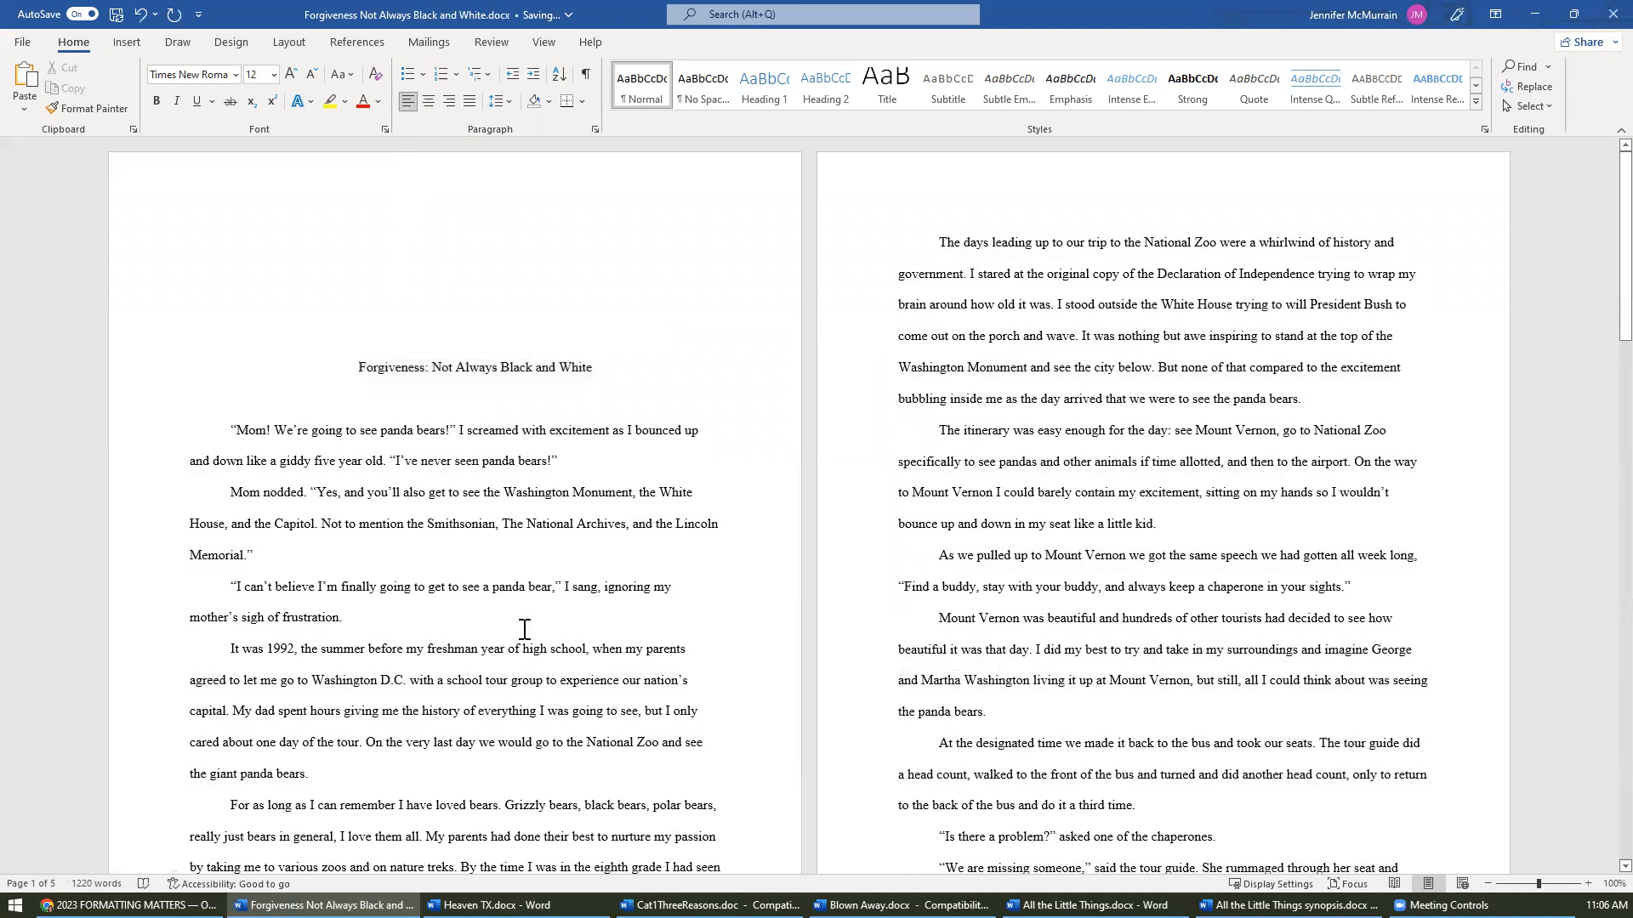
# - Display the formatting marks to examine the paragraph breaks around the title and body text, and hide them again
pyautogui.click(588, 75)
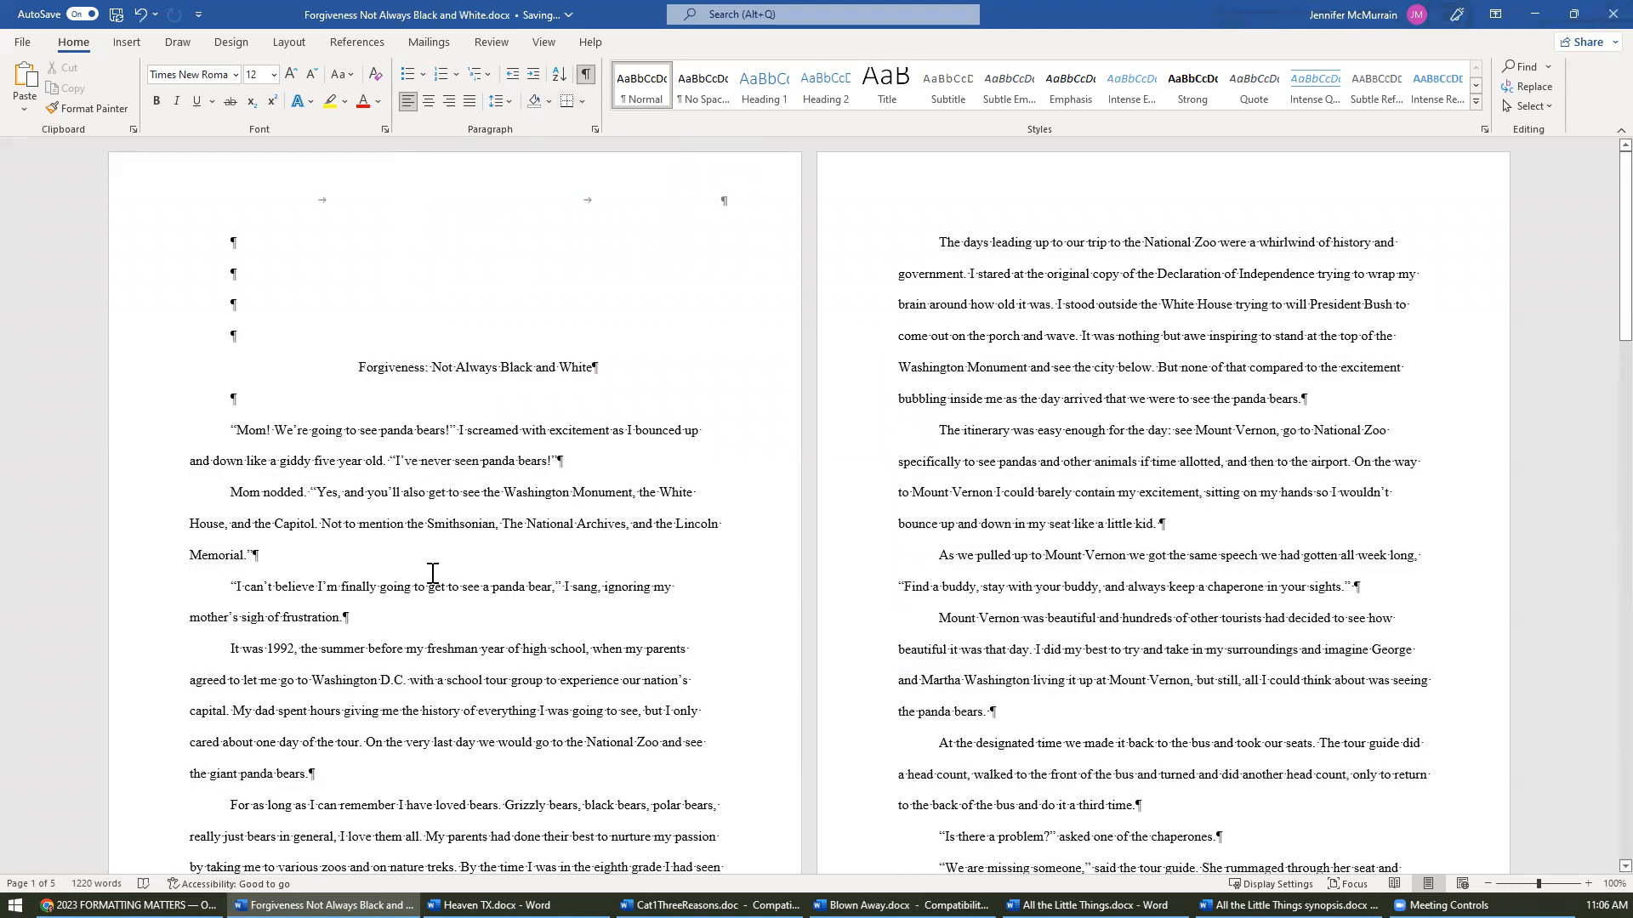
pyautogui.click(231, 240)
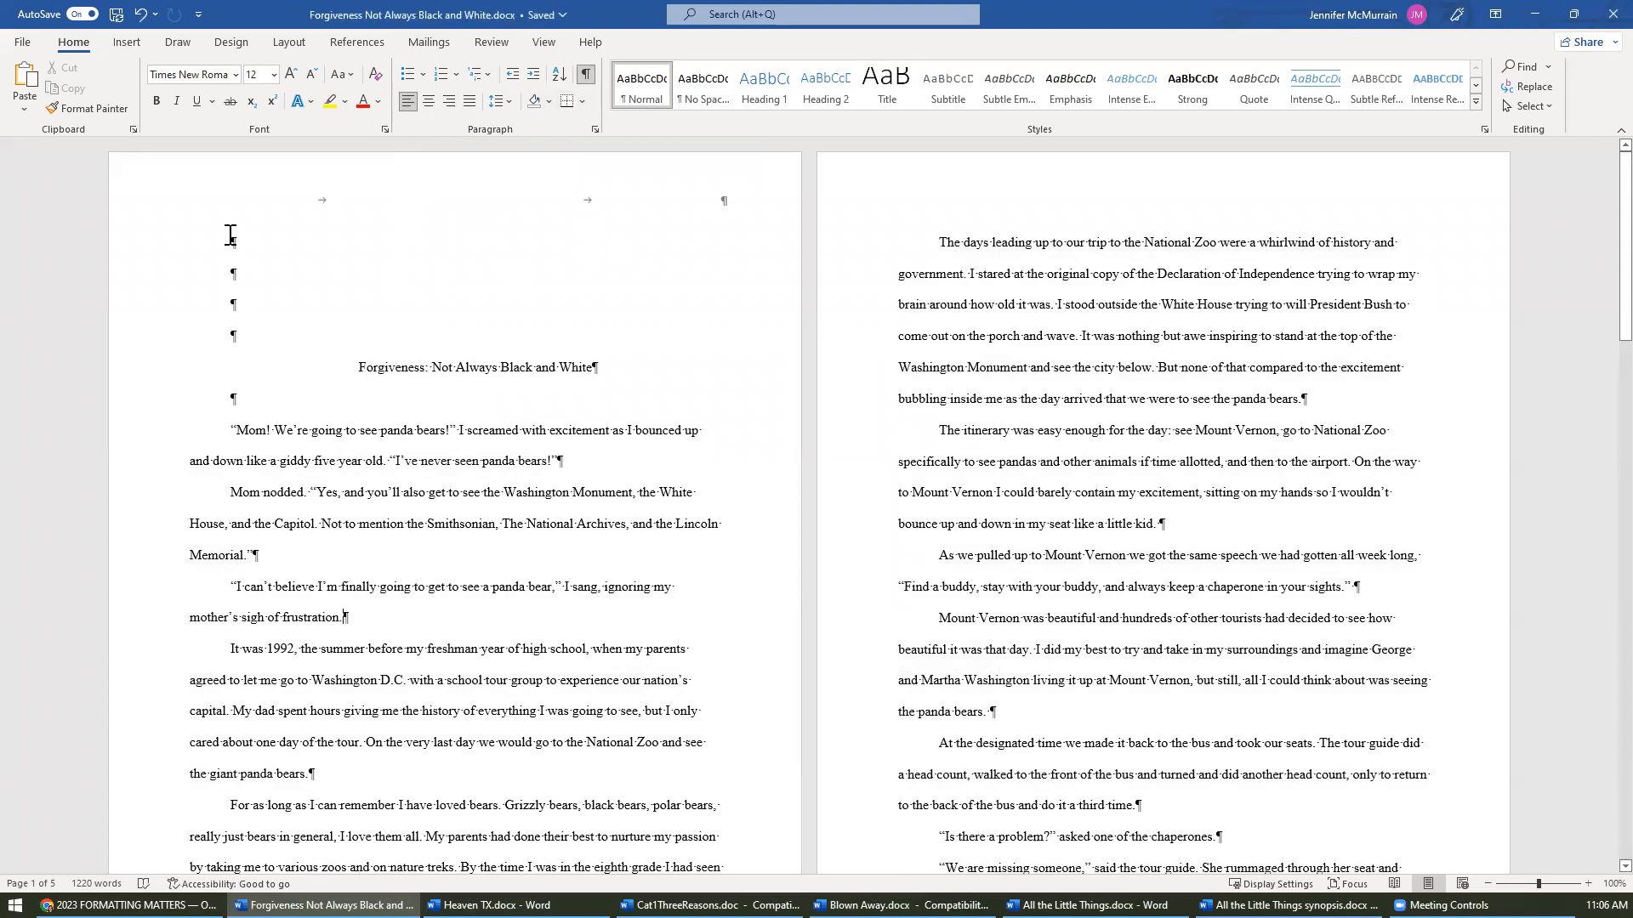
pyautogui.click(486, 586)
pyautogui.click(299, 366)
pyautogui.click(326, 492)
pyautogui.click(586, 74)
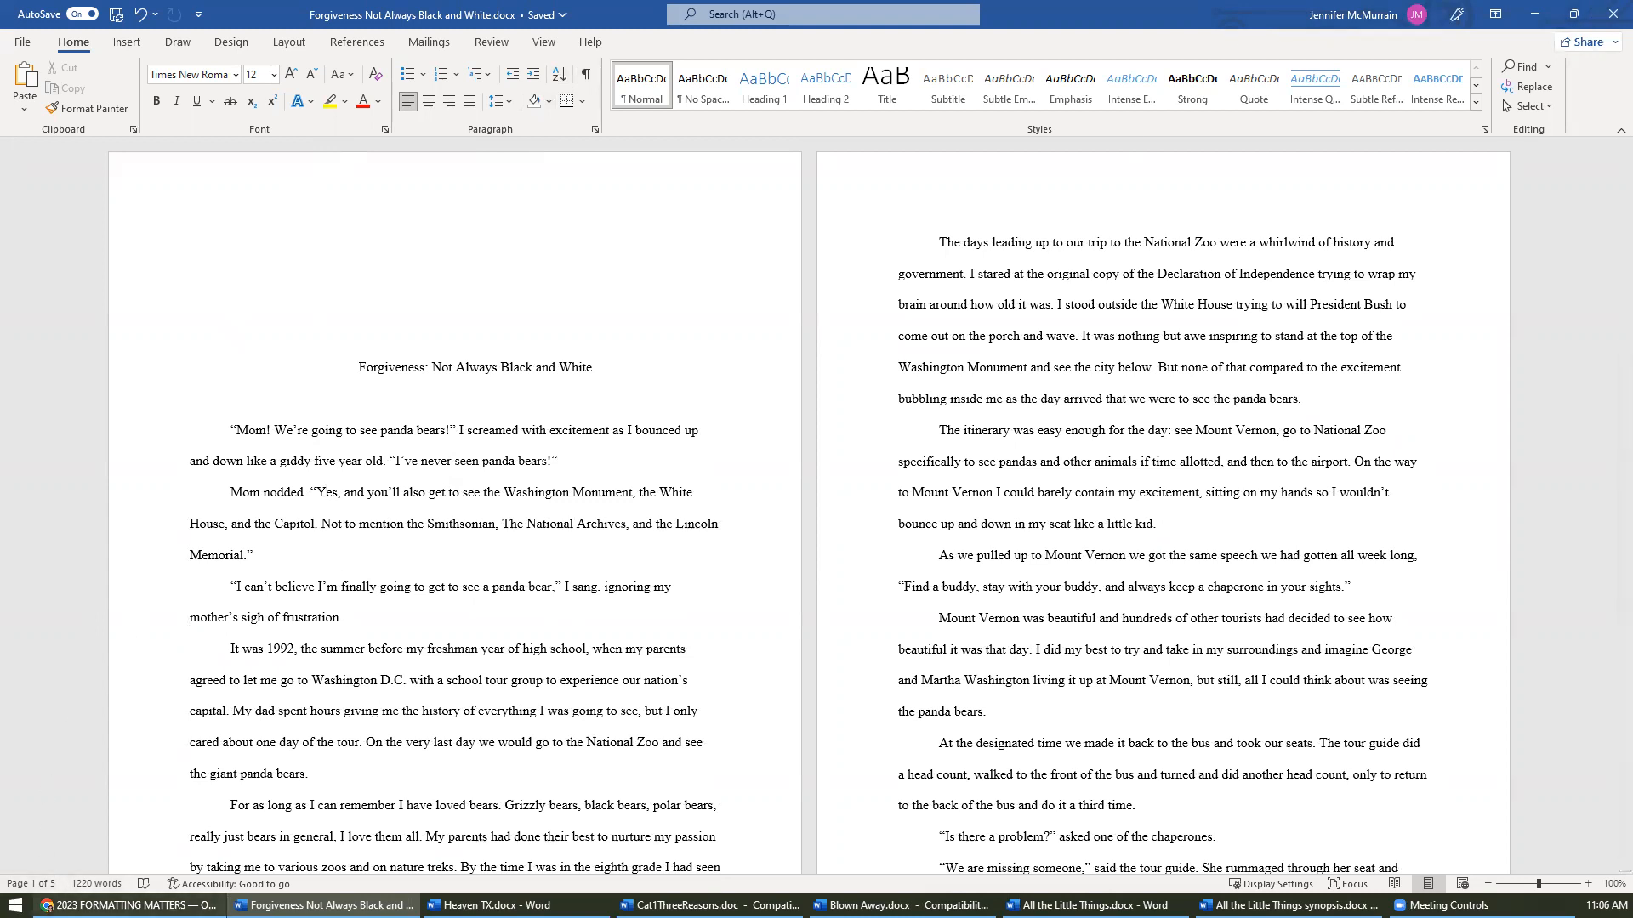
# - Check the header standards in Chrome, switch back to the manuscript in Word and open its first-page header with Different First Page enabled
pyautogui.click(127, 905)
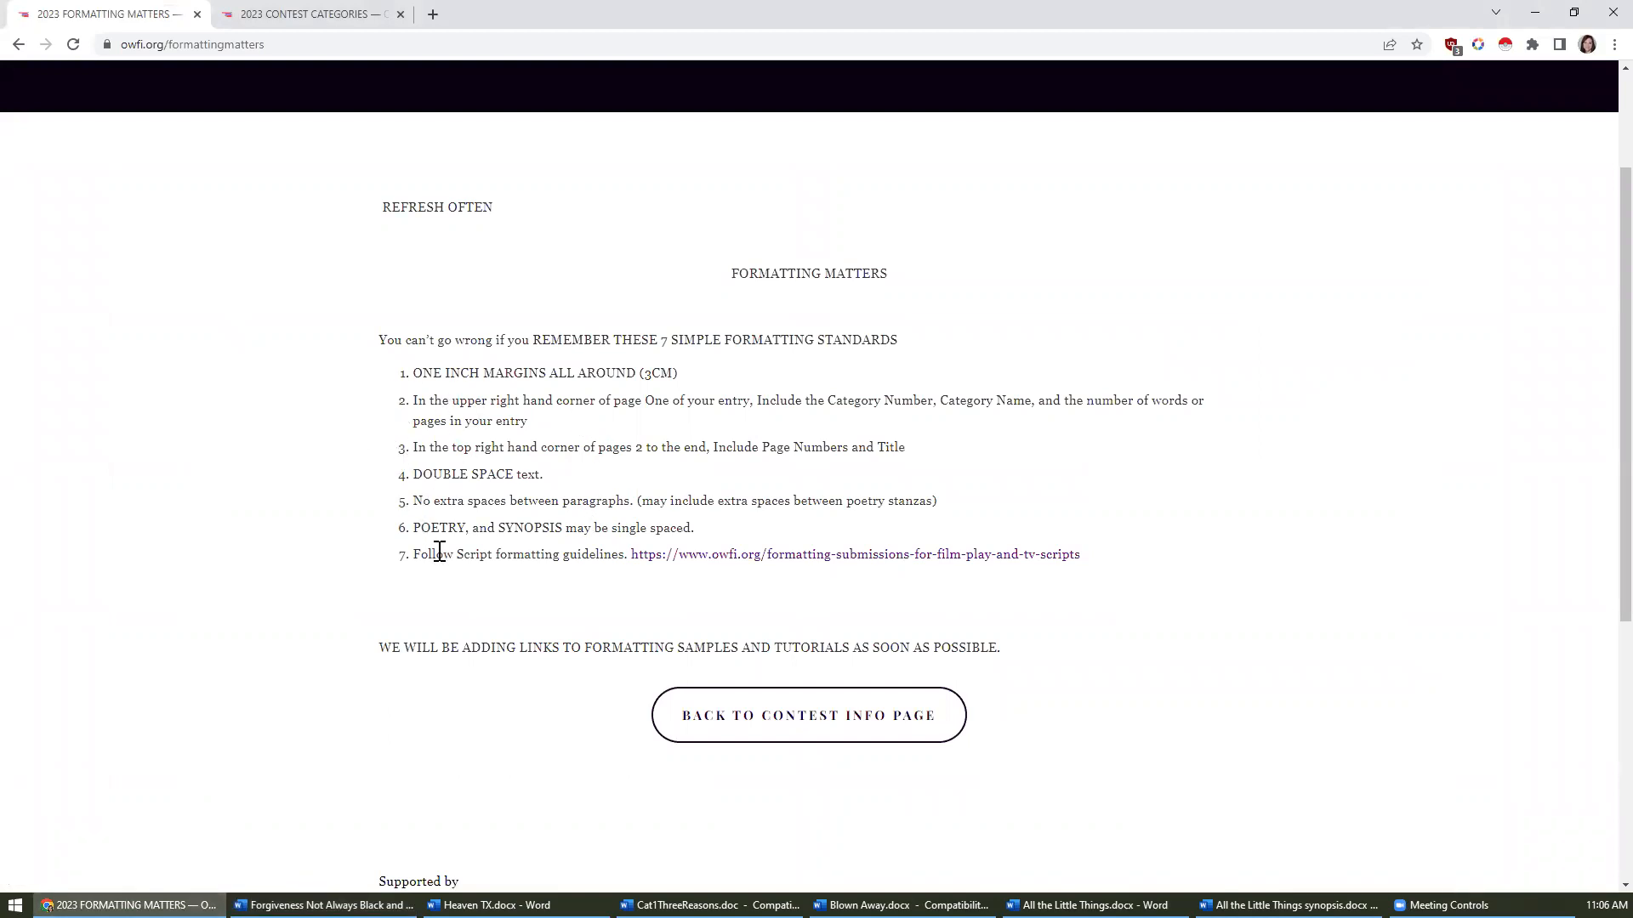
pyautogui.click(323, 905)
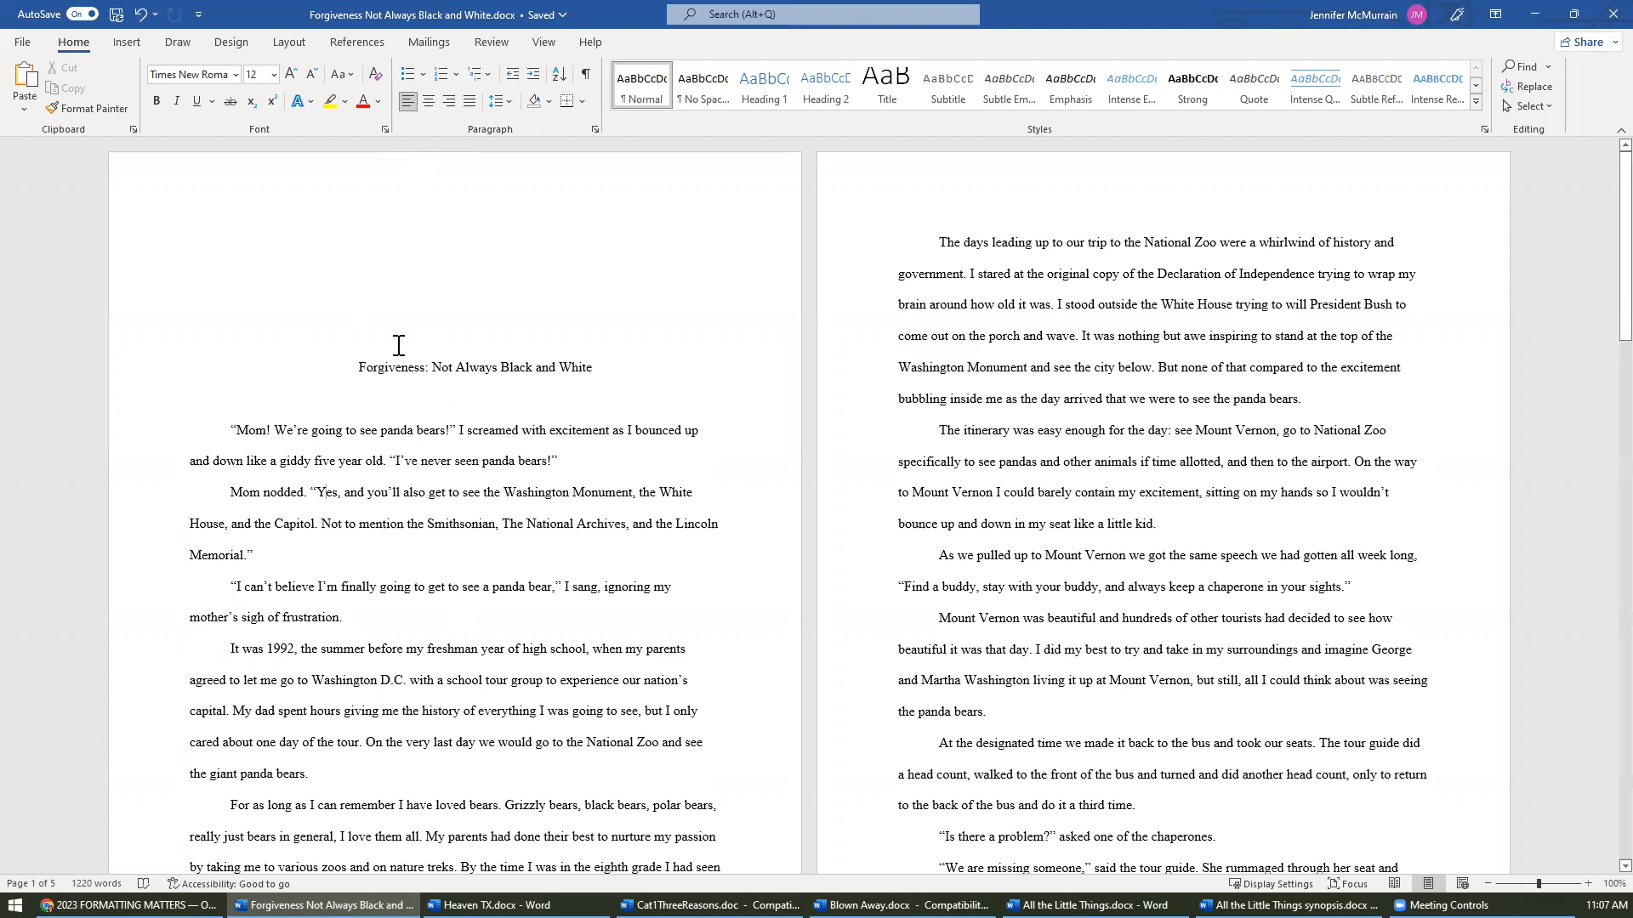
pyautogui.doubleClick(334, 181)
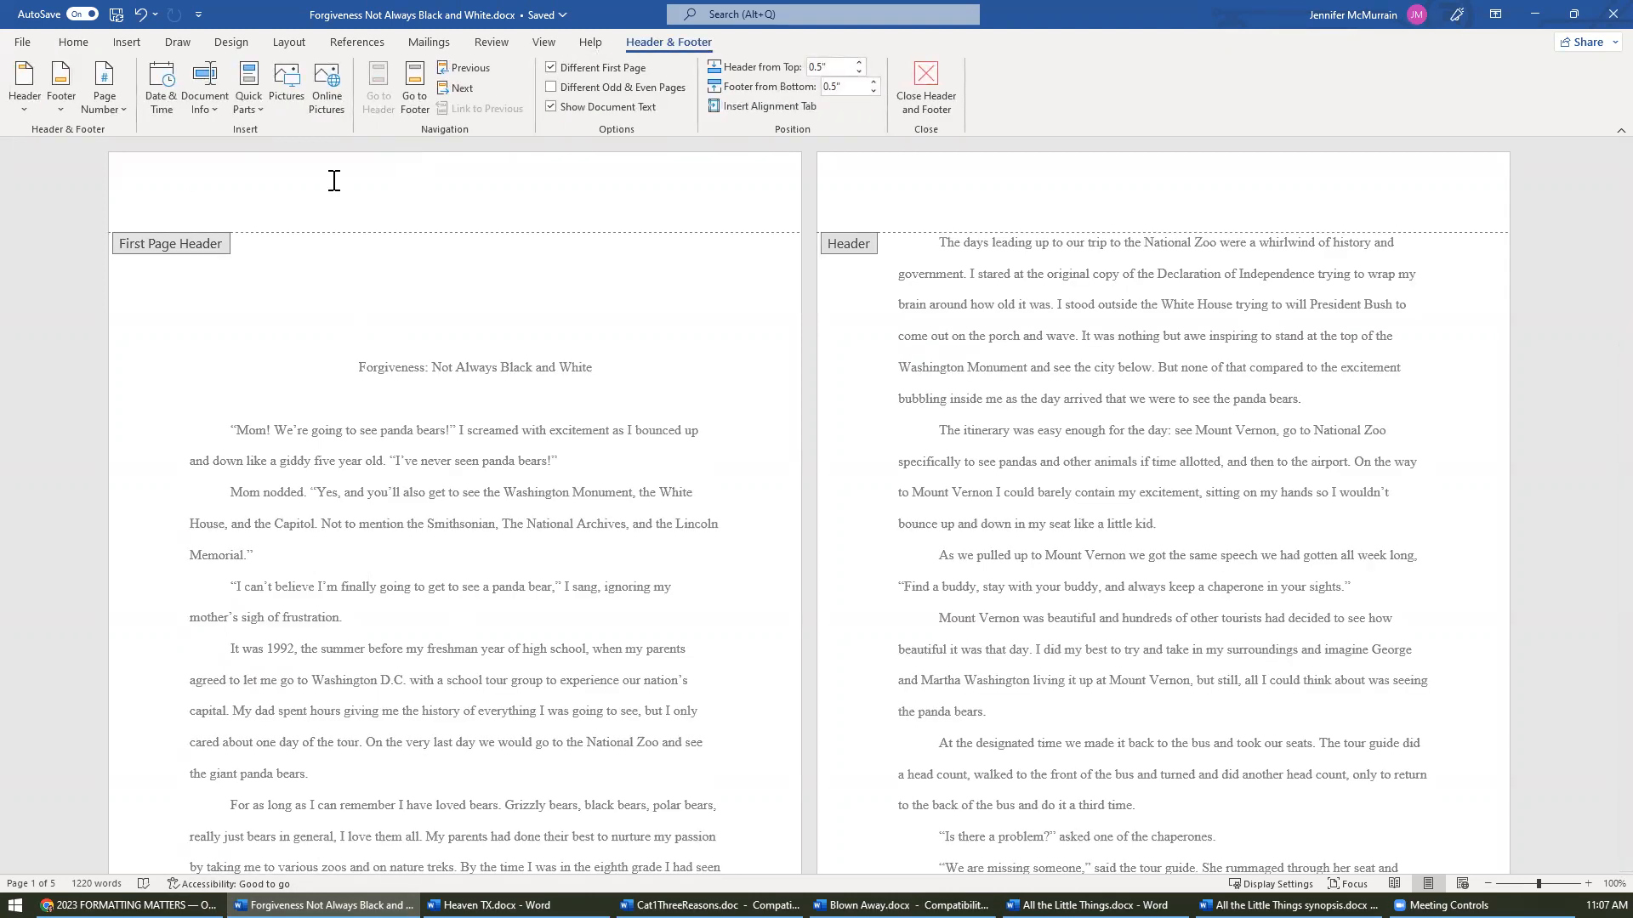
pyautogui.click(559, 73)
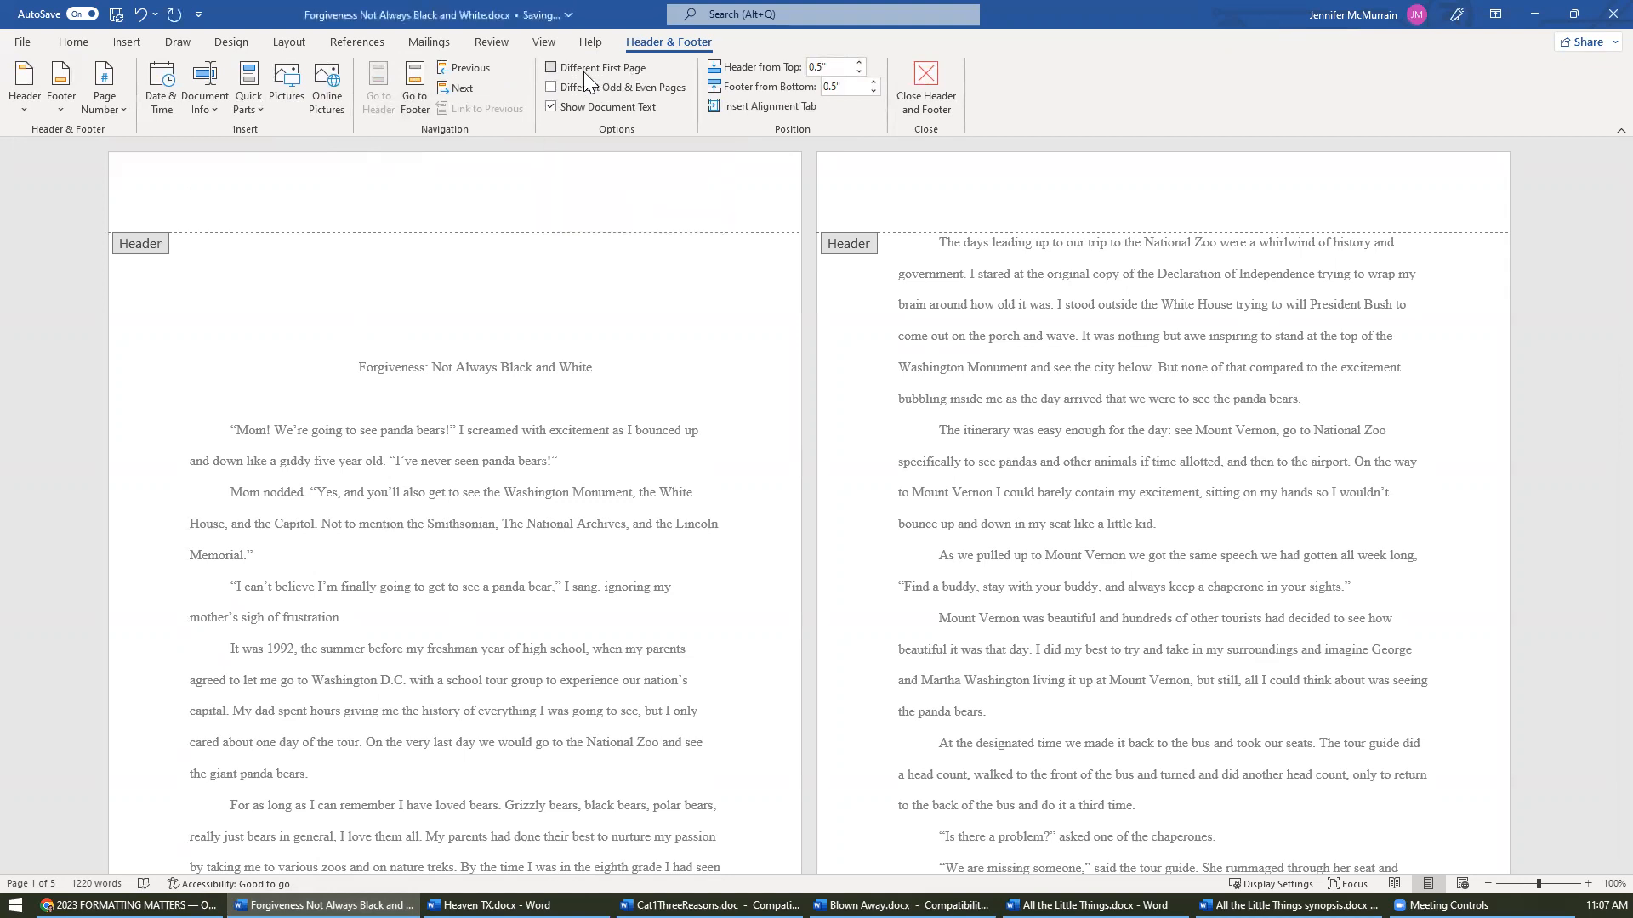
pyautogui.click(552, 70)
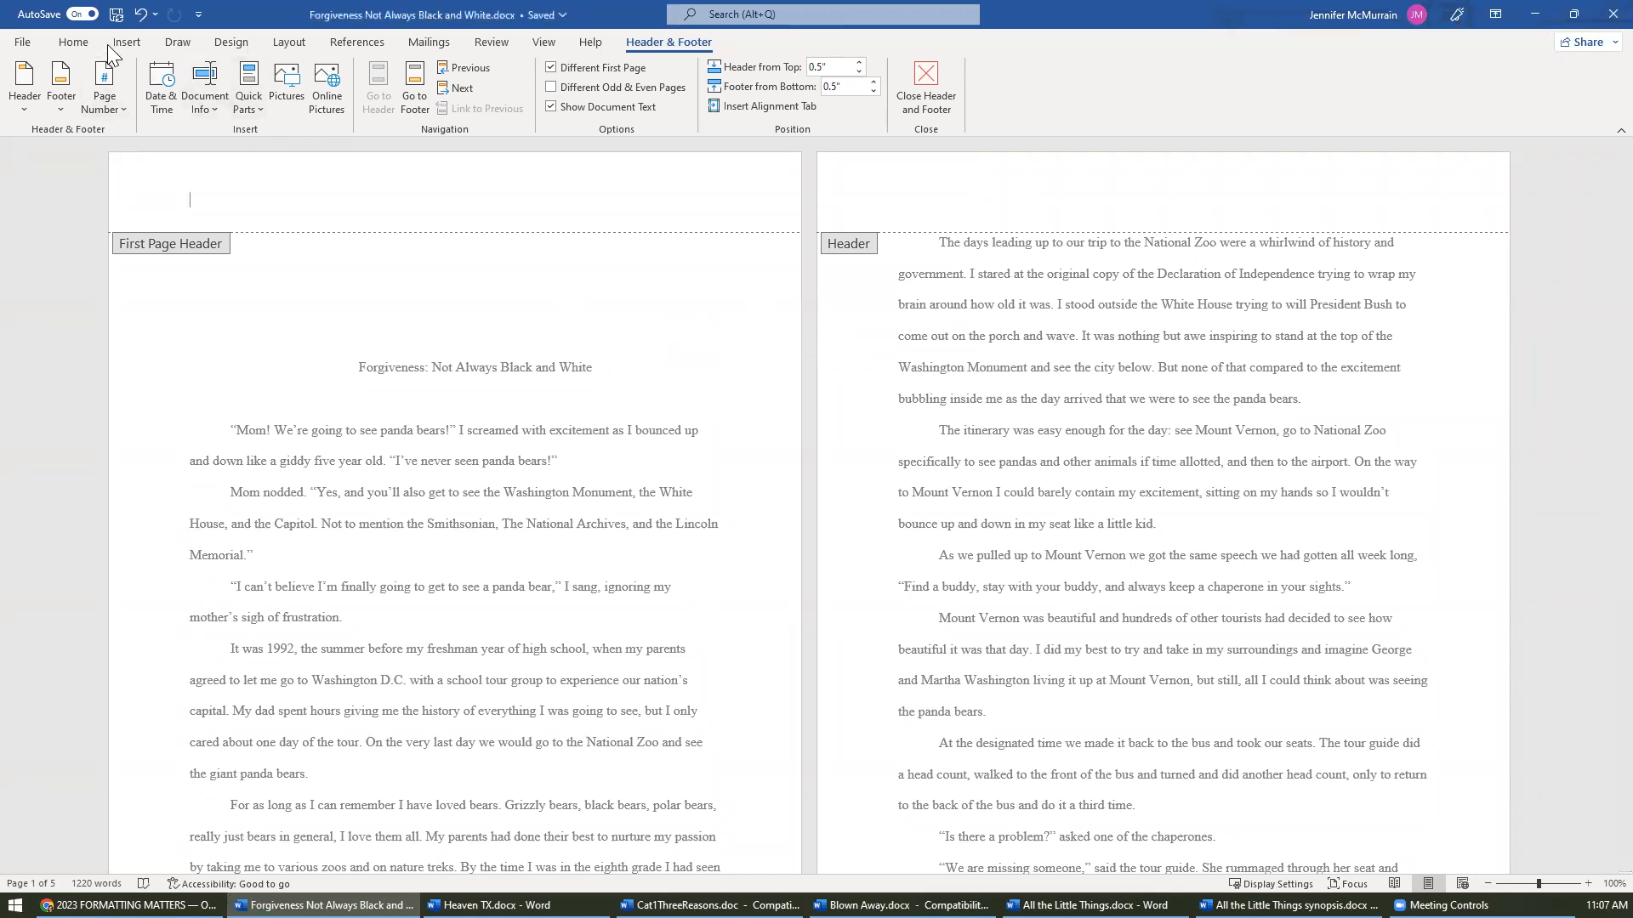
# - Right-align the first-page header and place the cursor at the end of its first line with formatting marks shown
pyautogui.click(77, 45)
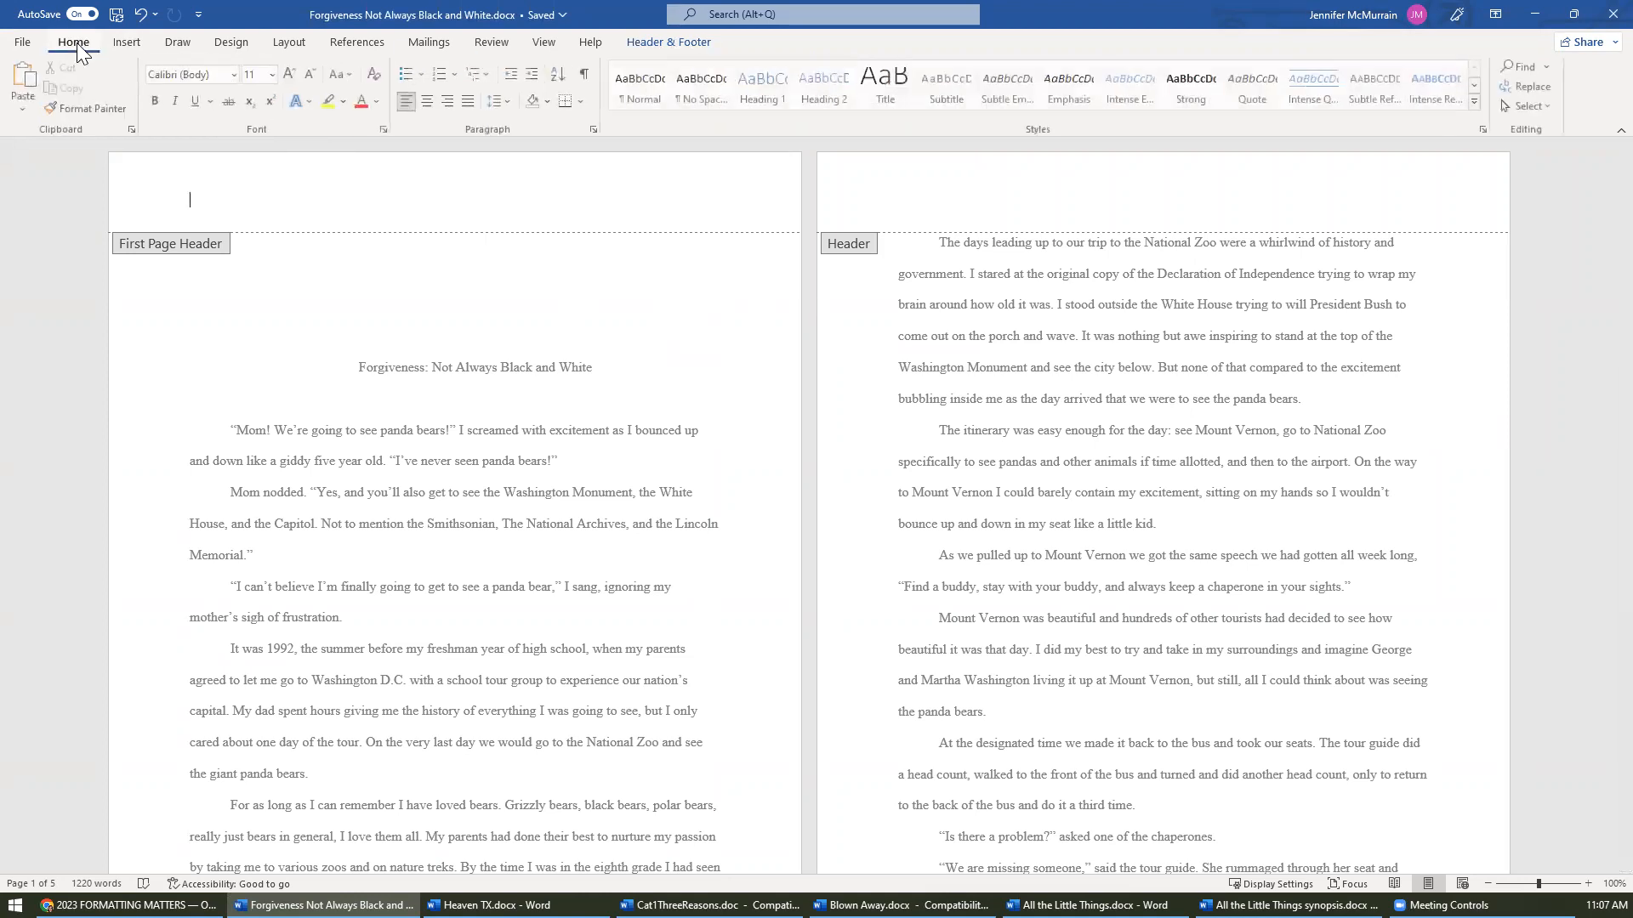
pyautogui.click(448, 100)
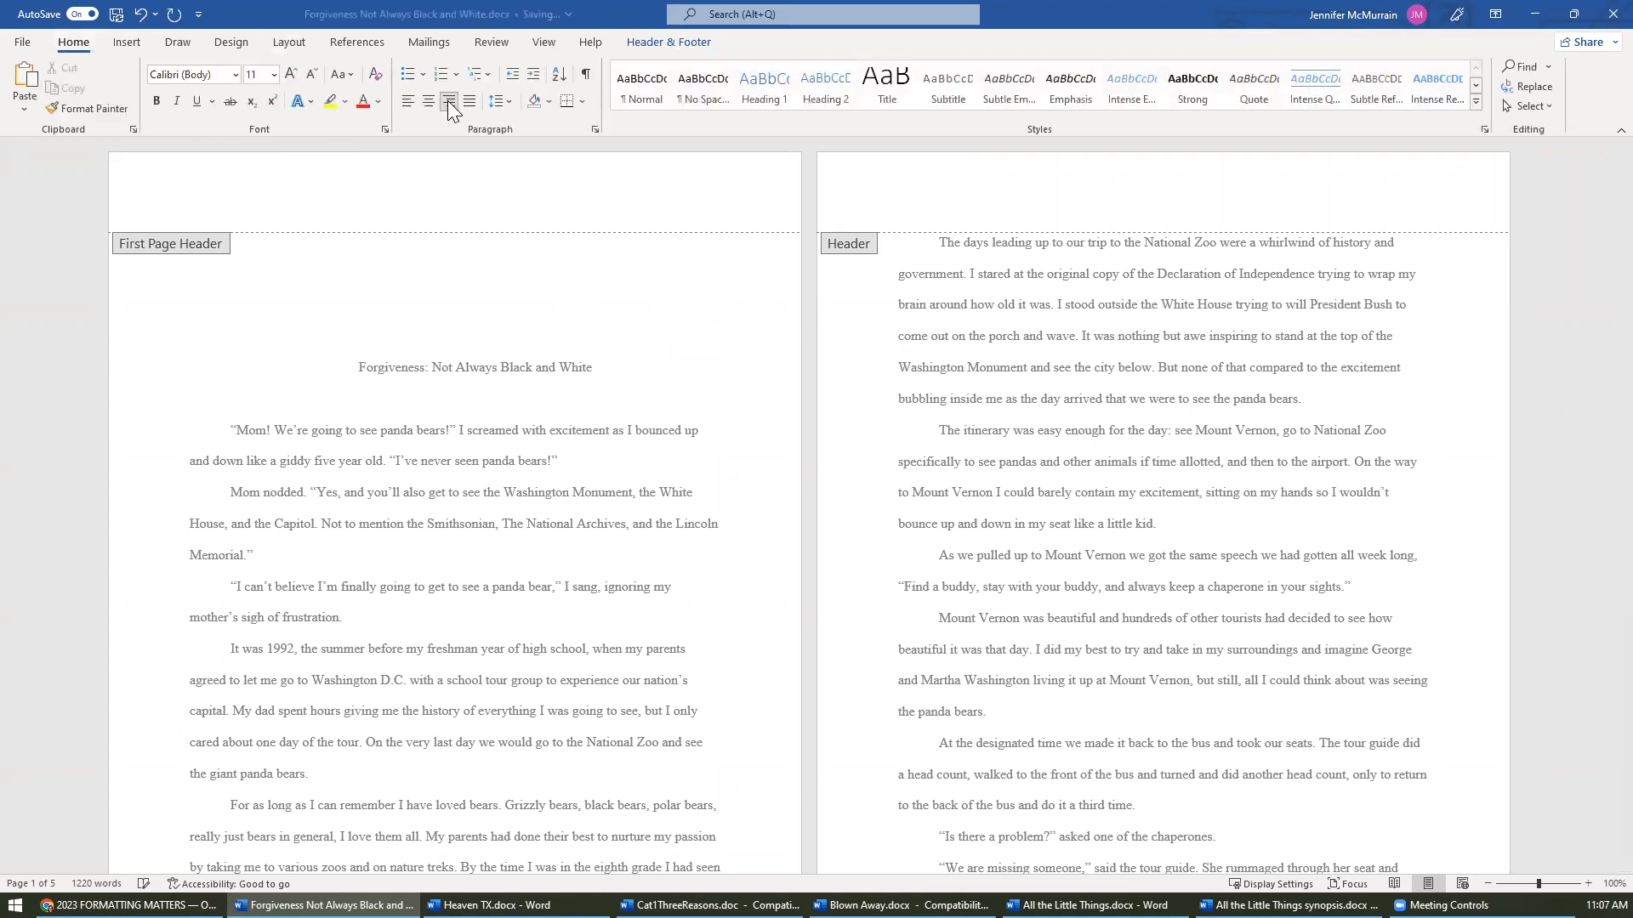
pyautogui.click(449, 101)
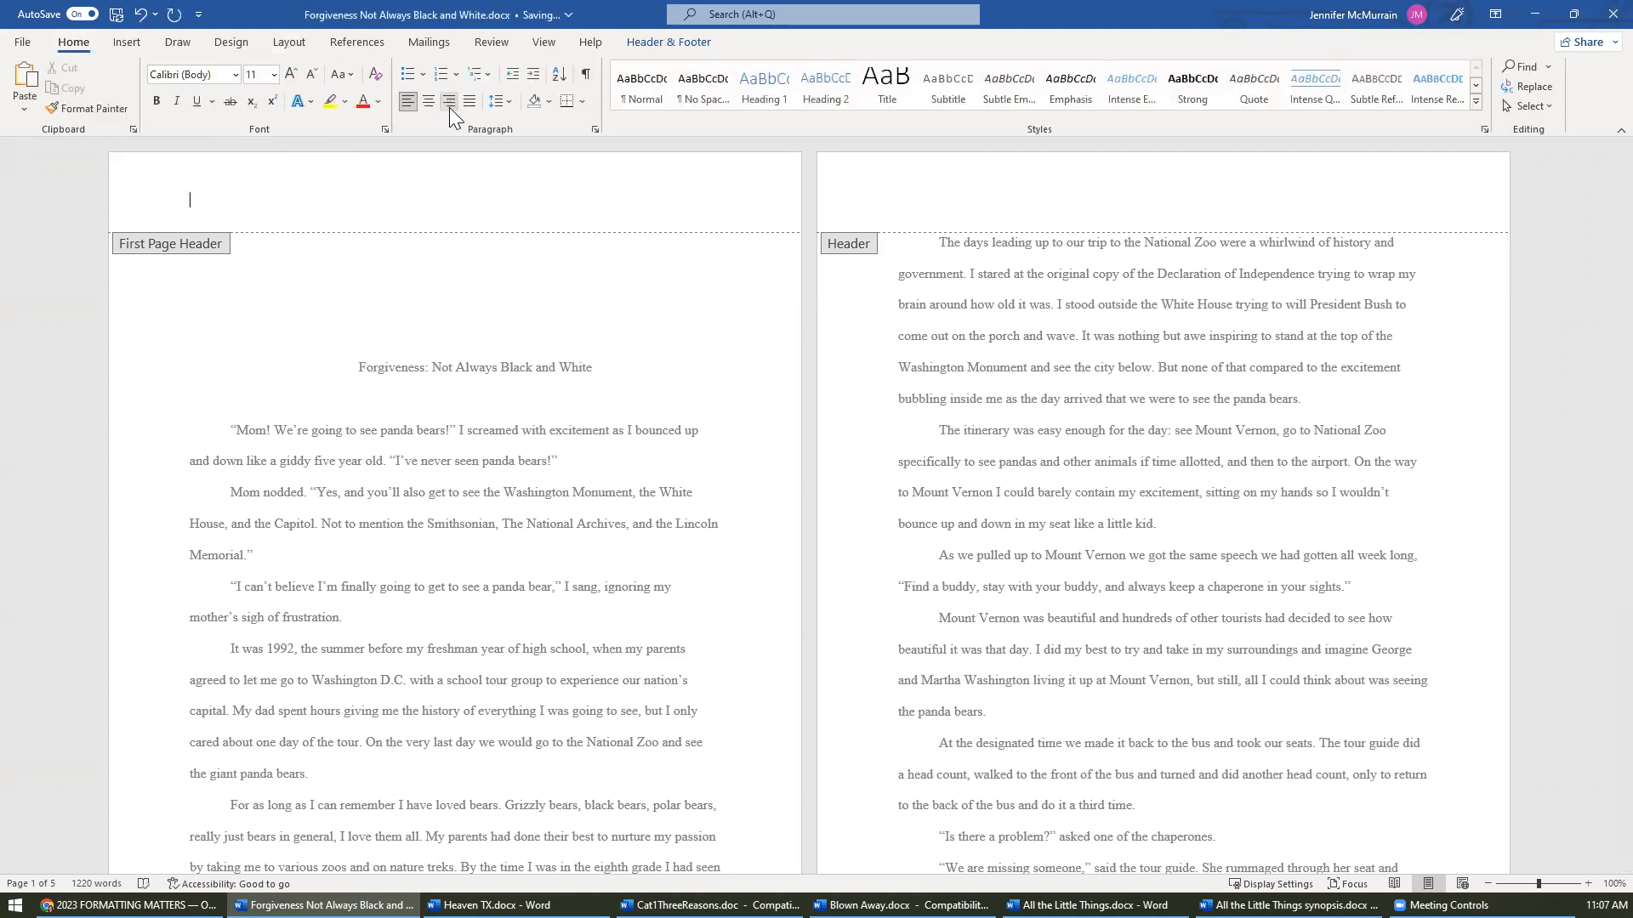
pyautogui.click(449, 102)
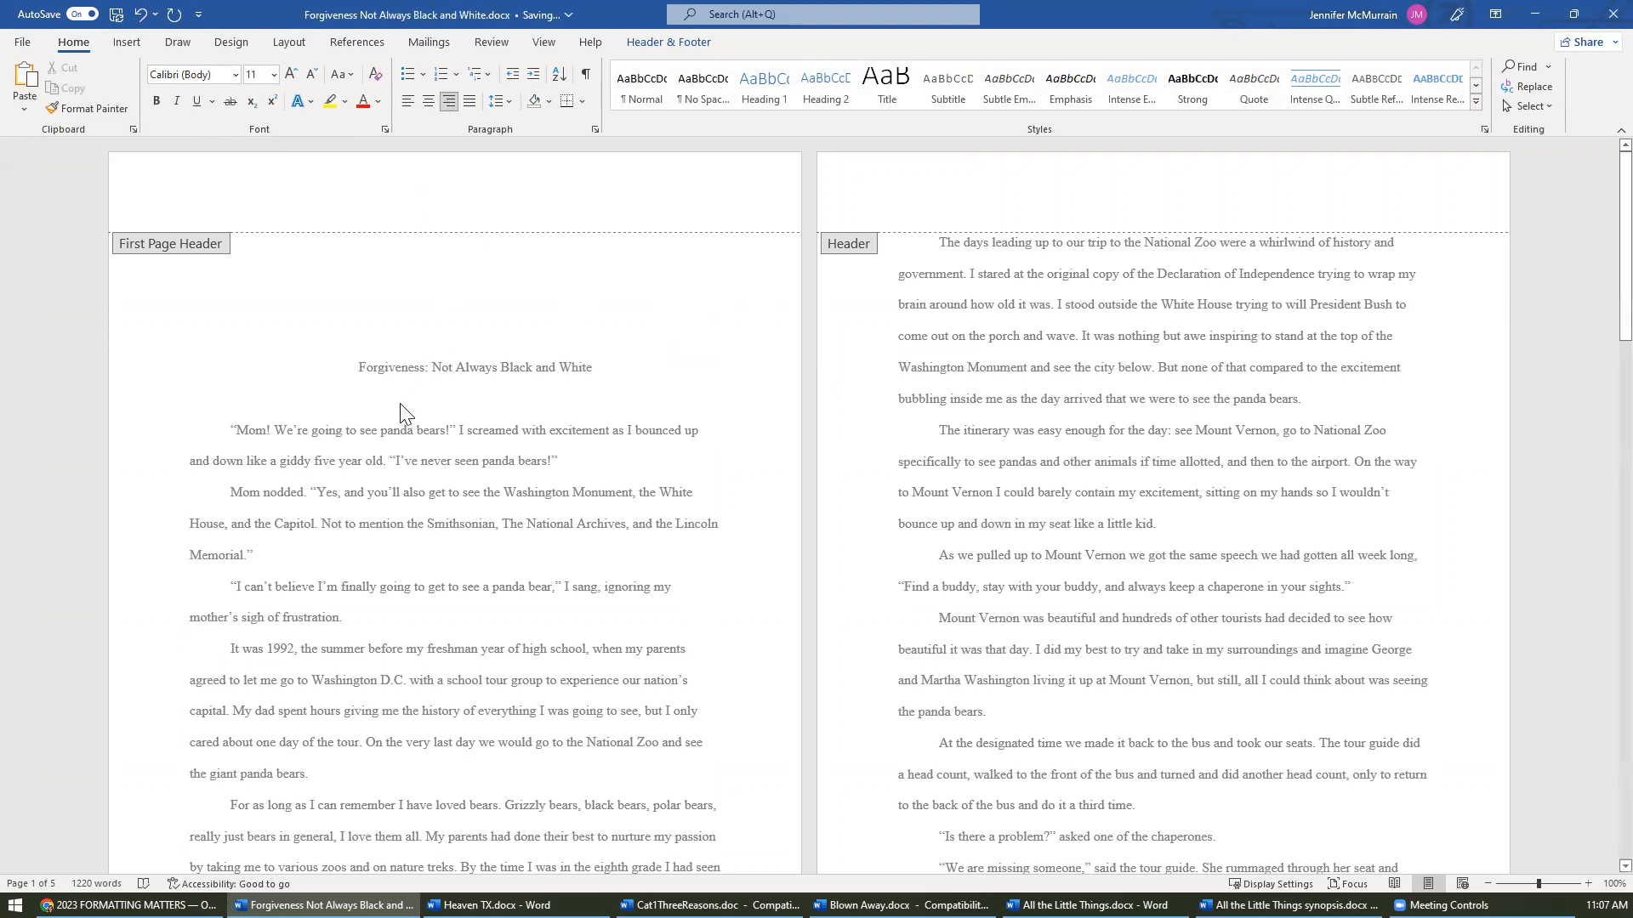
pyautogui.press('Tab')
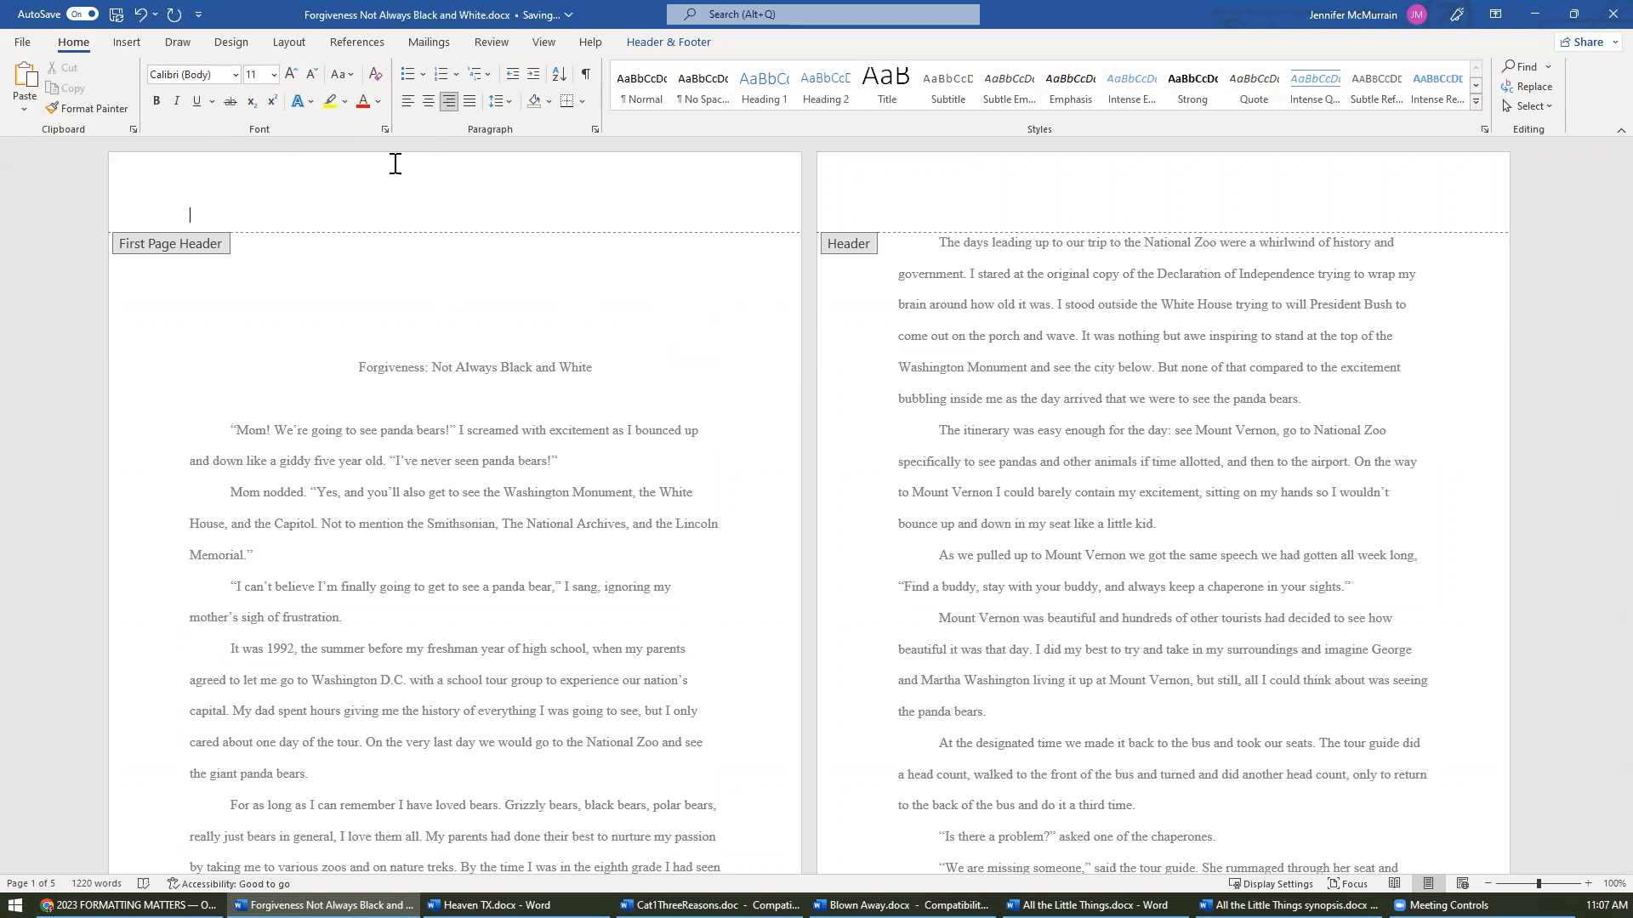
pyautogui.click(585, 74)
pyautogui.click(712, 212)
pyautogui.click(717, 200)
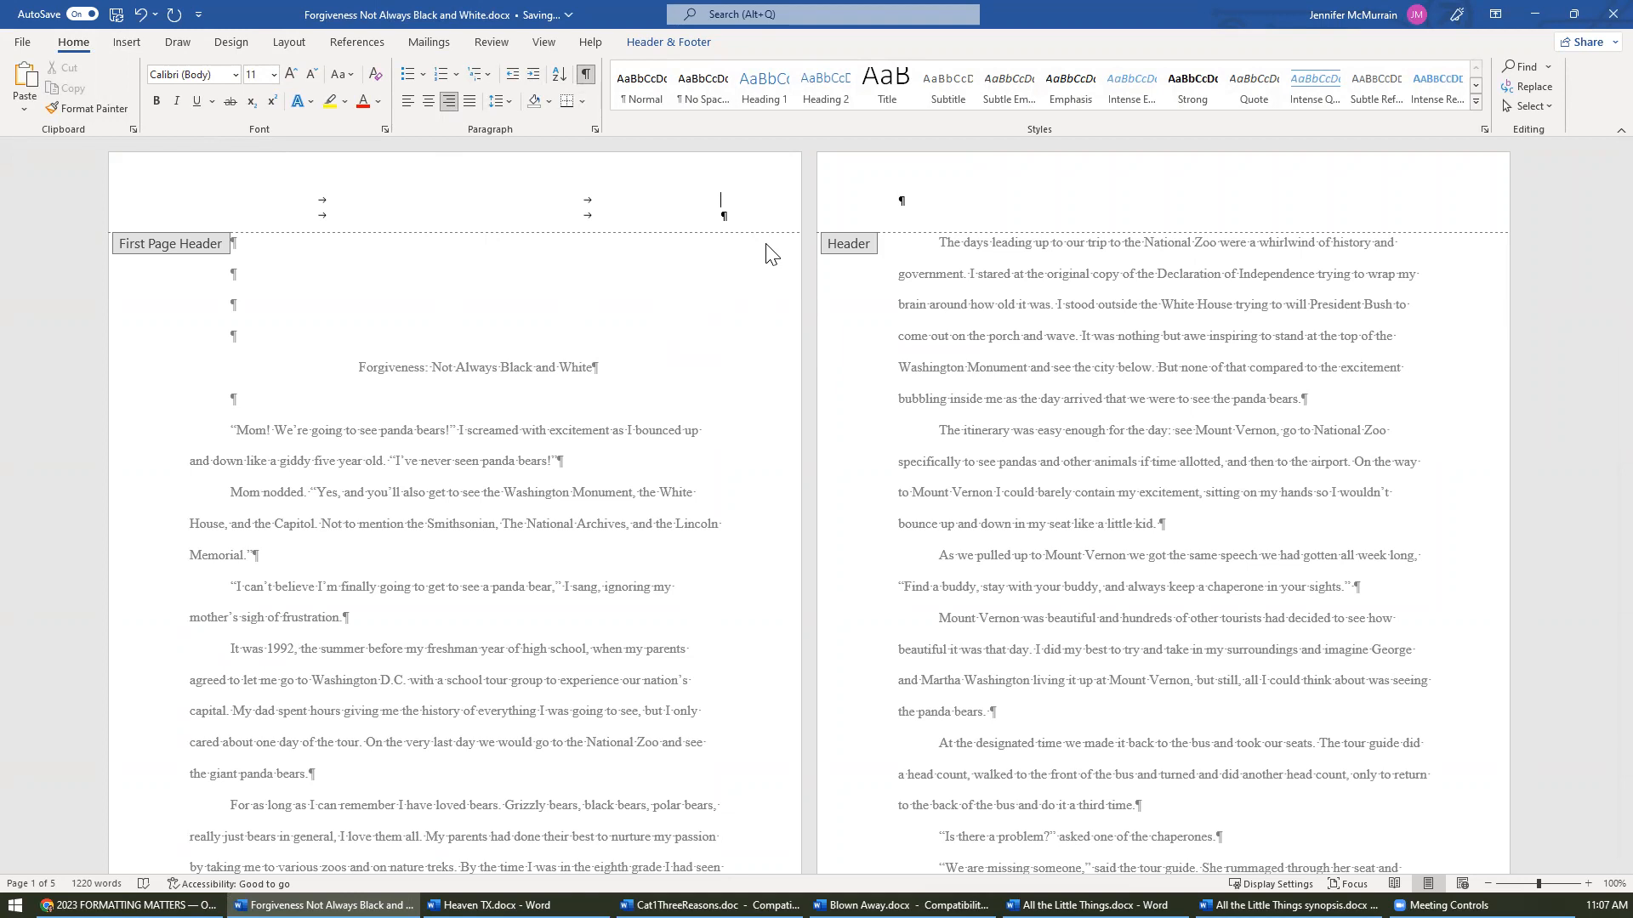
# - Recheck the page-one requirements in Chrome and enter "Category 2", "Essay" and "1220 words" on three lines of the Word manuscript's first-page header
pyautogui.click(49, 906)
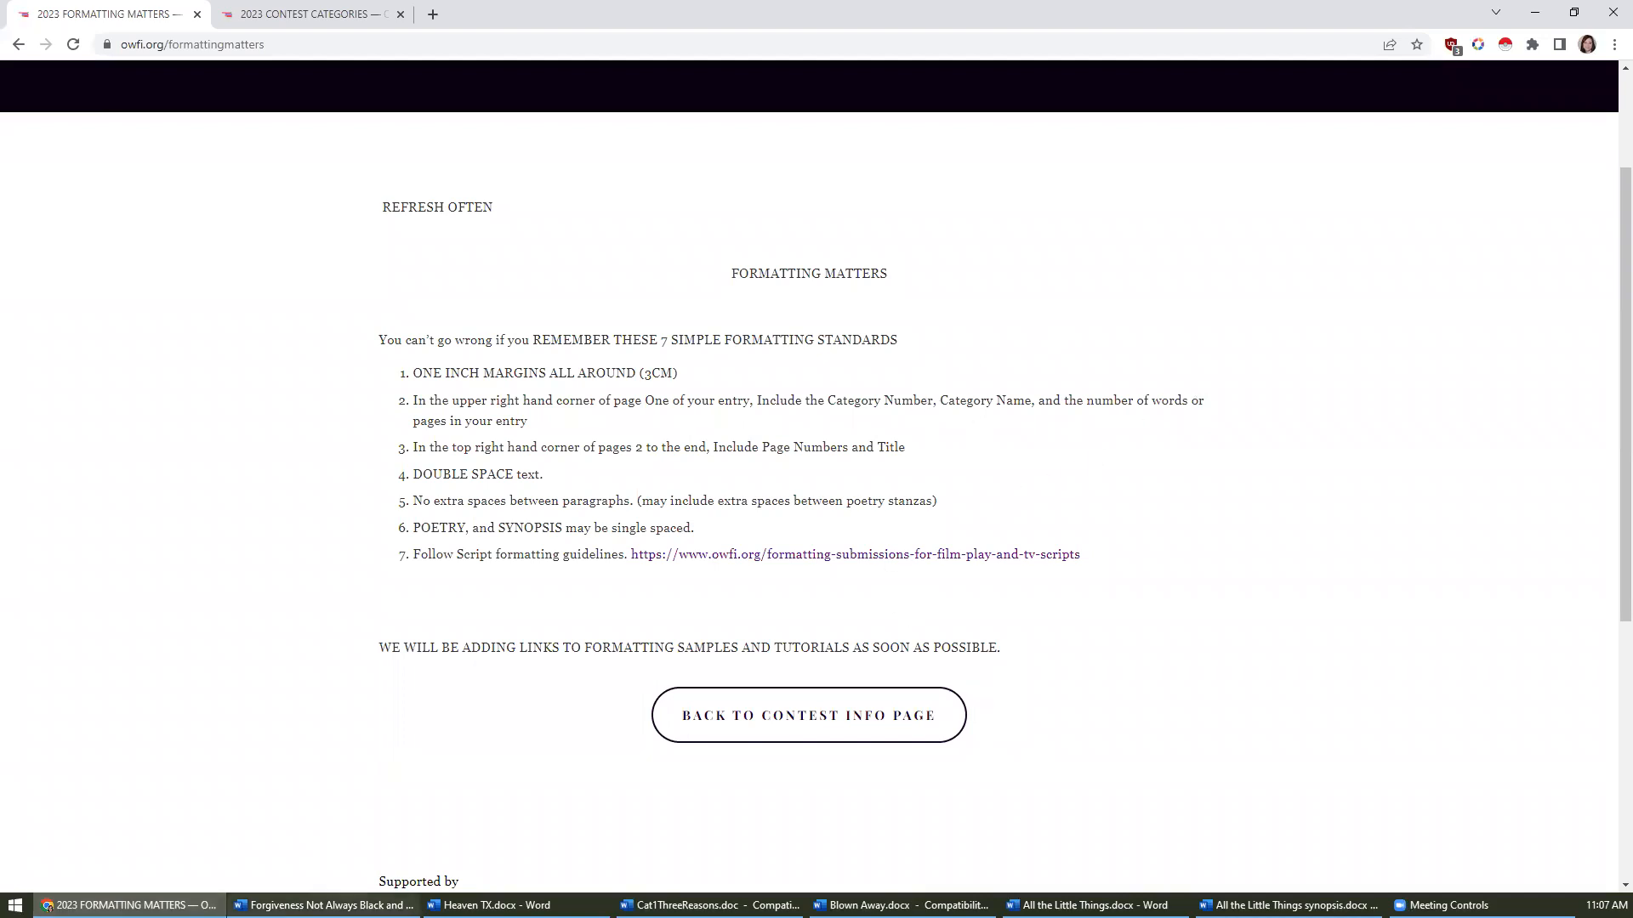
pyautogui.click(324, 904)
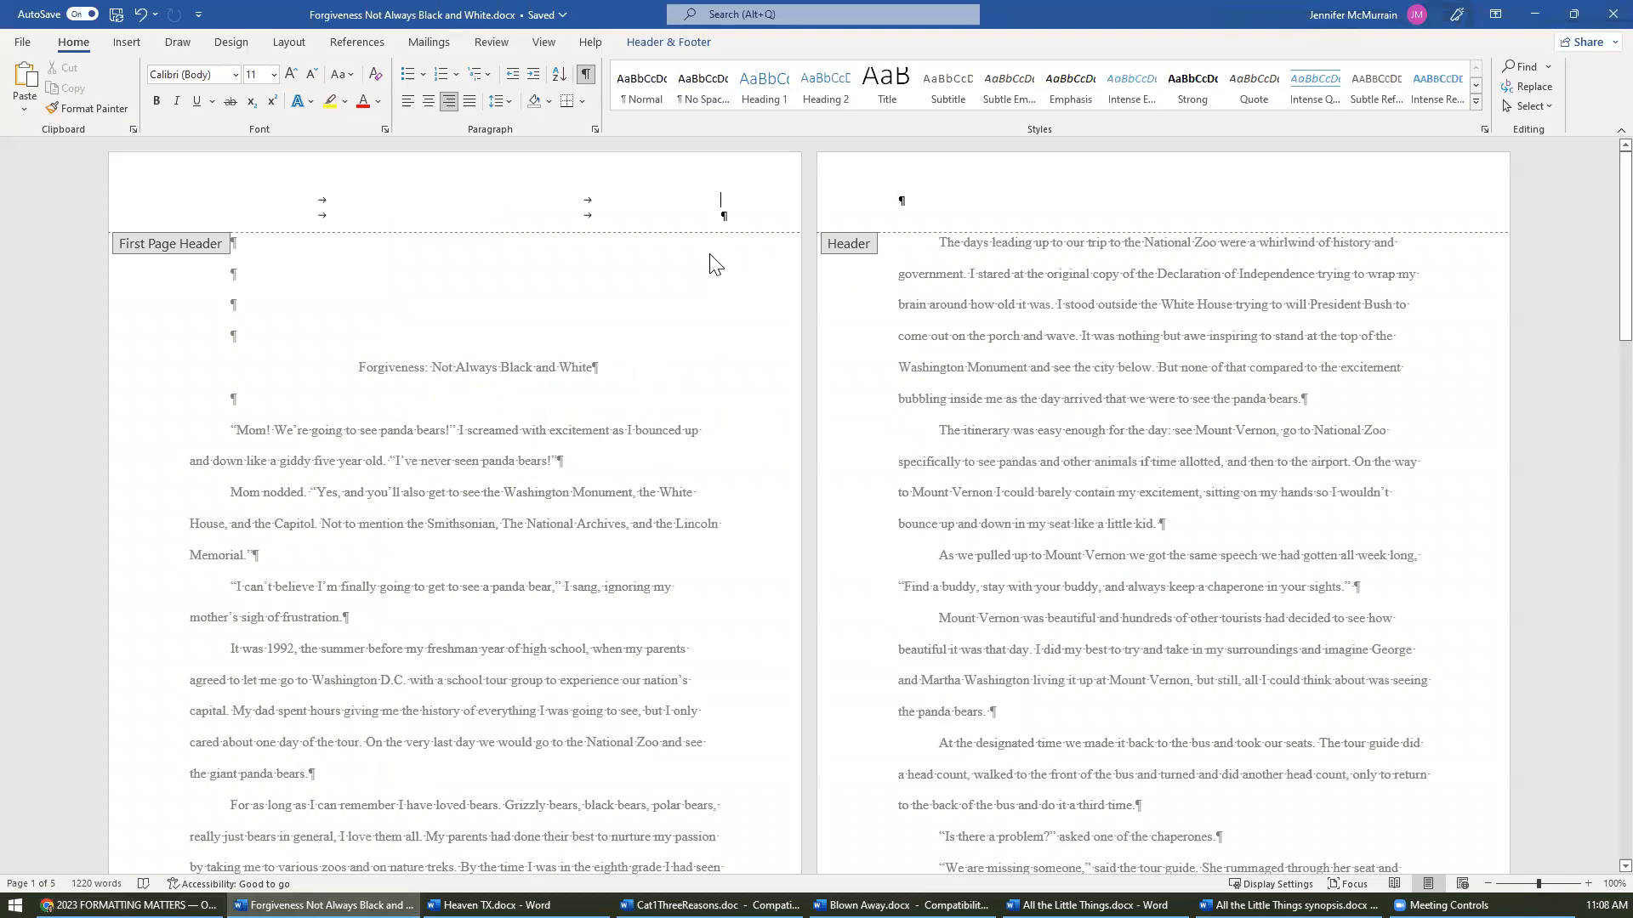
pyautogui.write('Category 2')
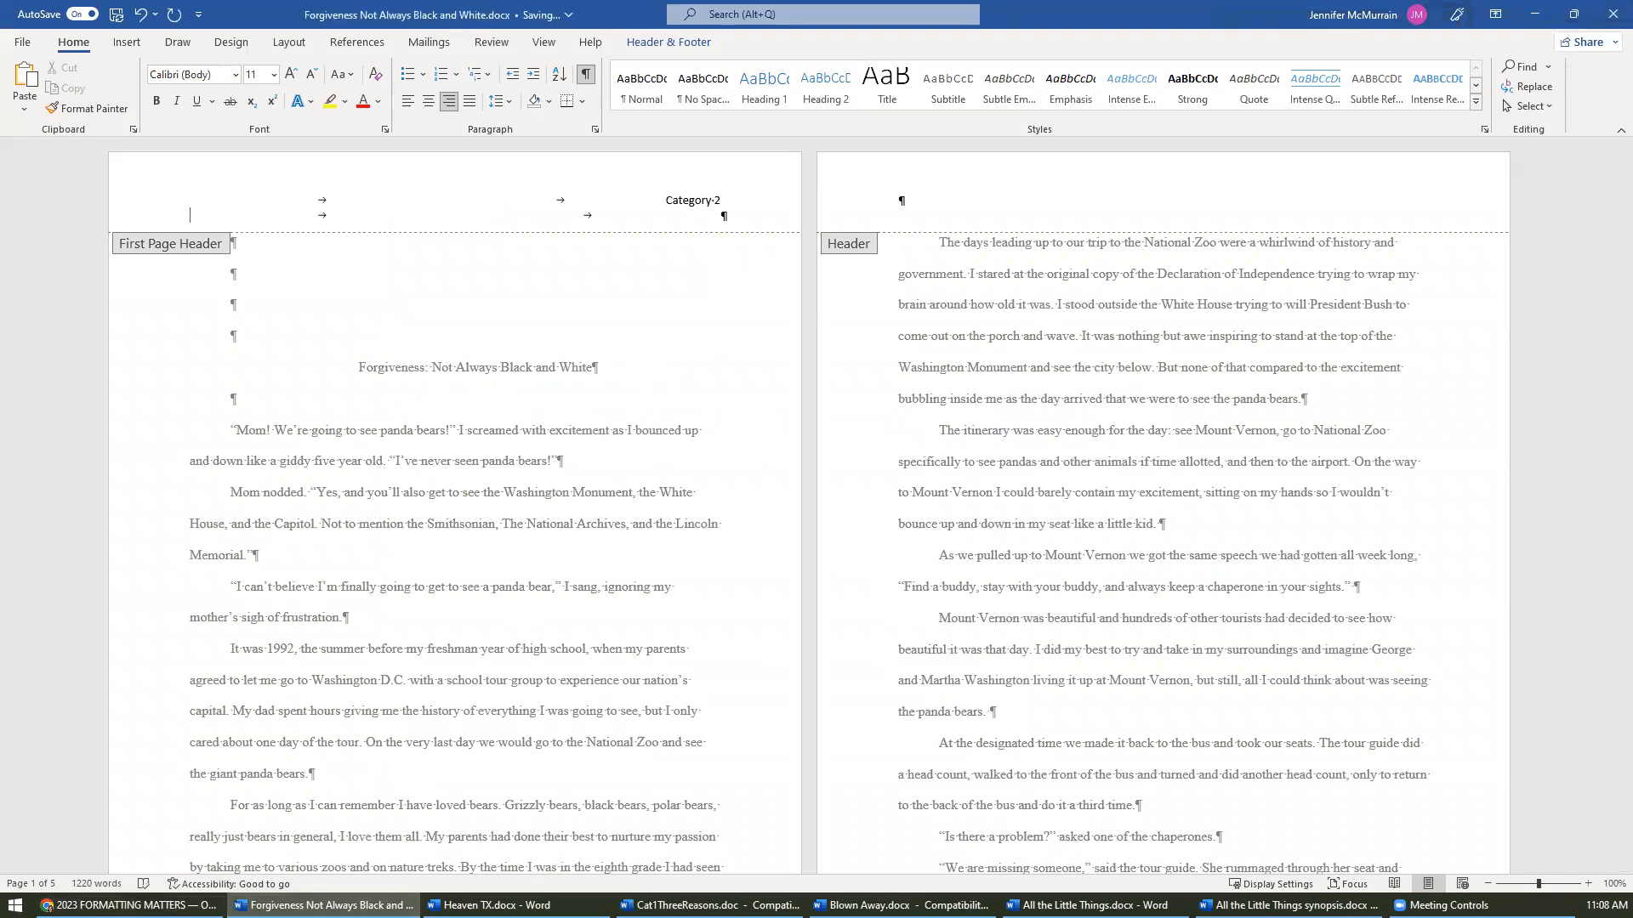
pyautogui.press('Tab')
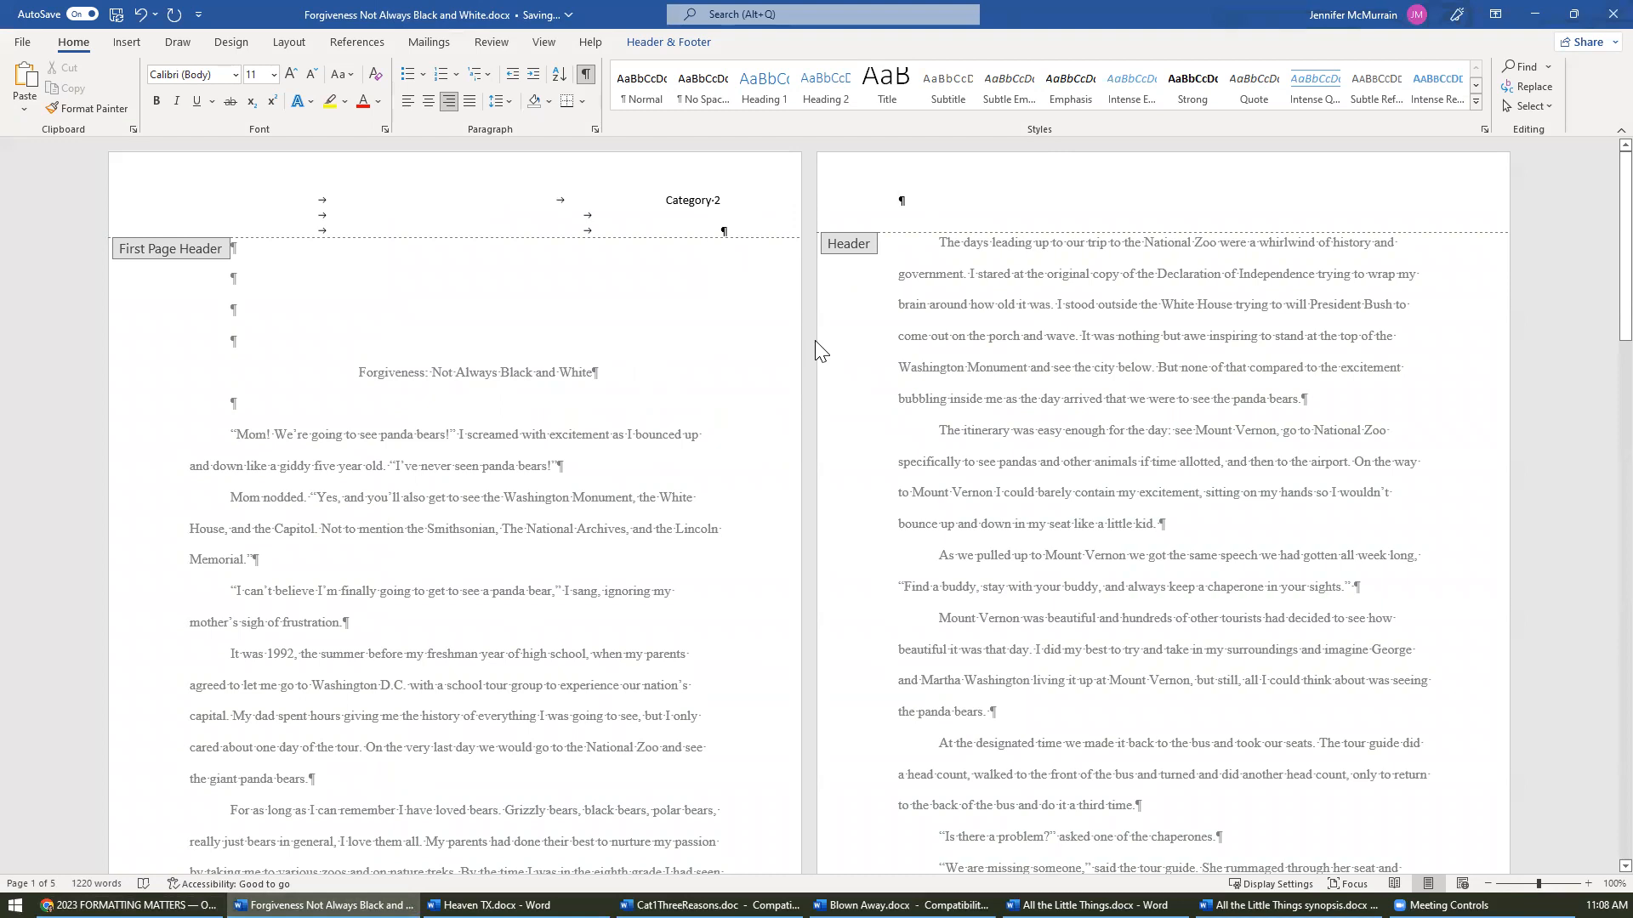
pyautogui.write('Essay ')
pyautogui.write('12')
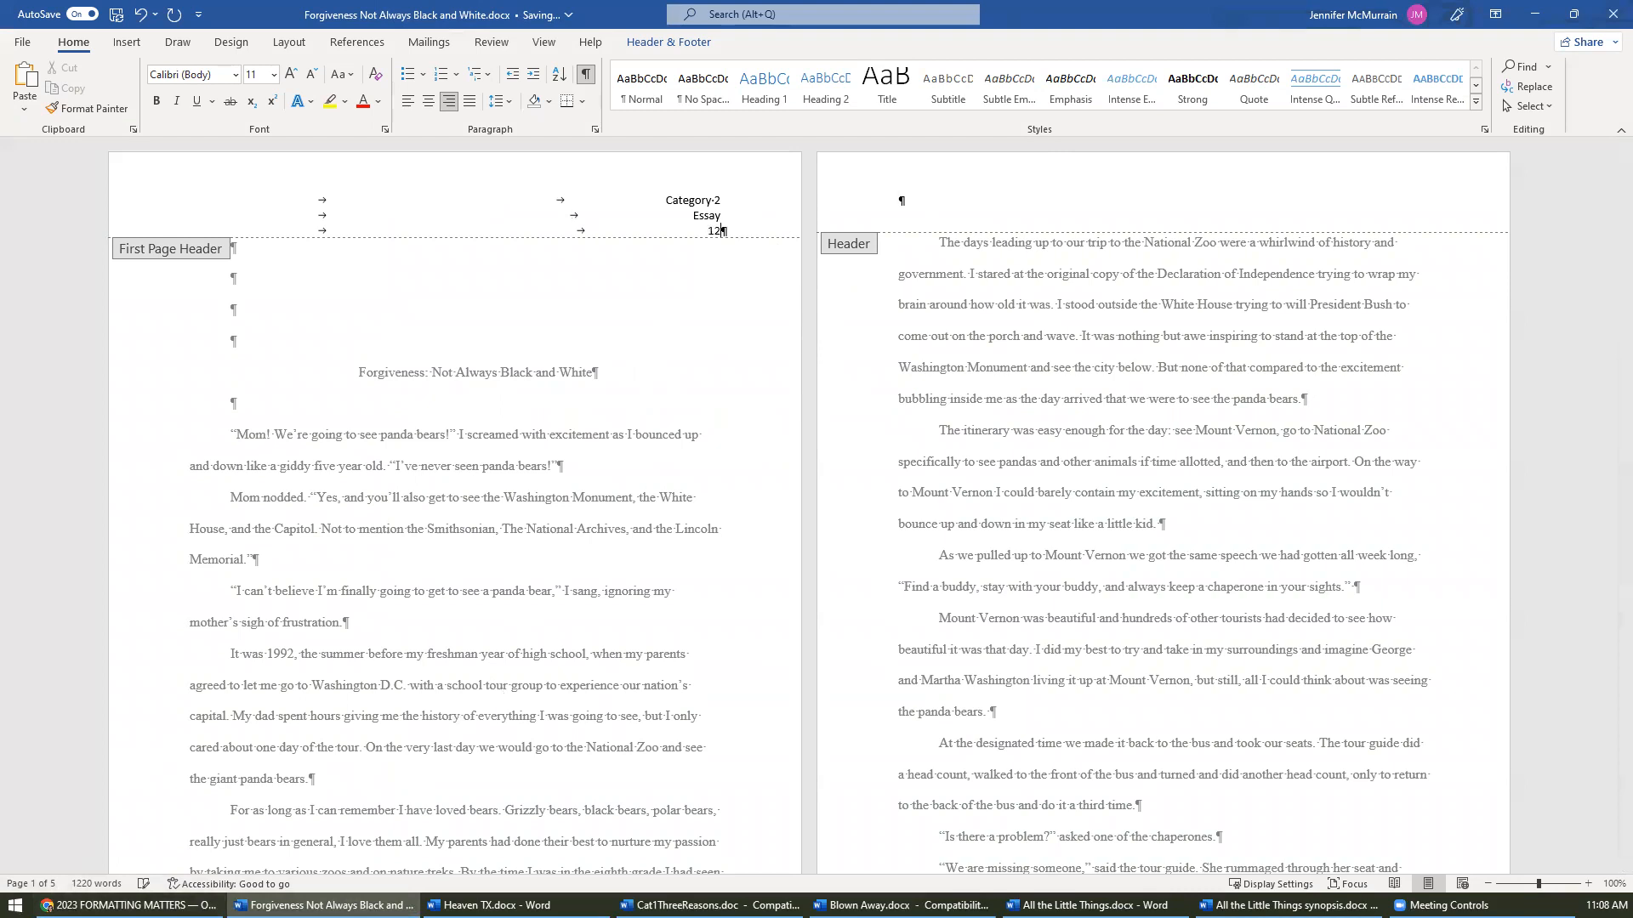
pyautogui.write('20 words')
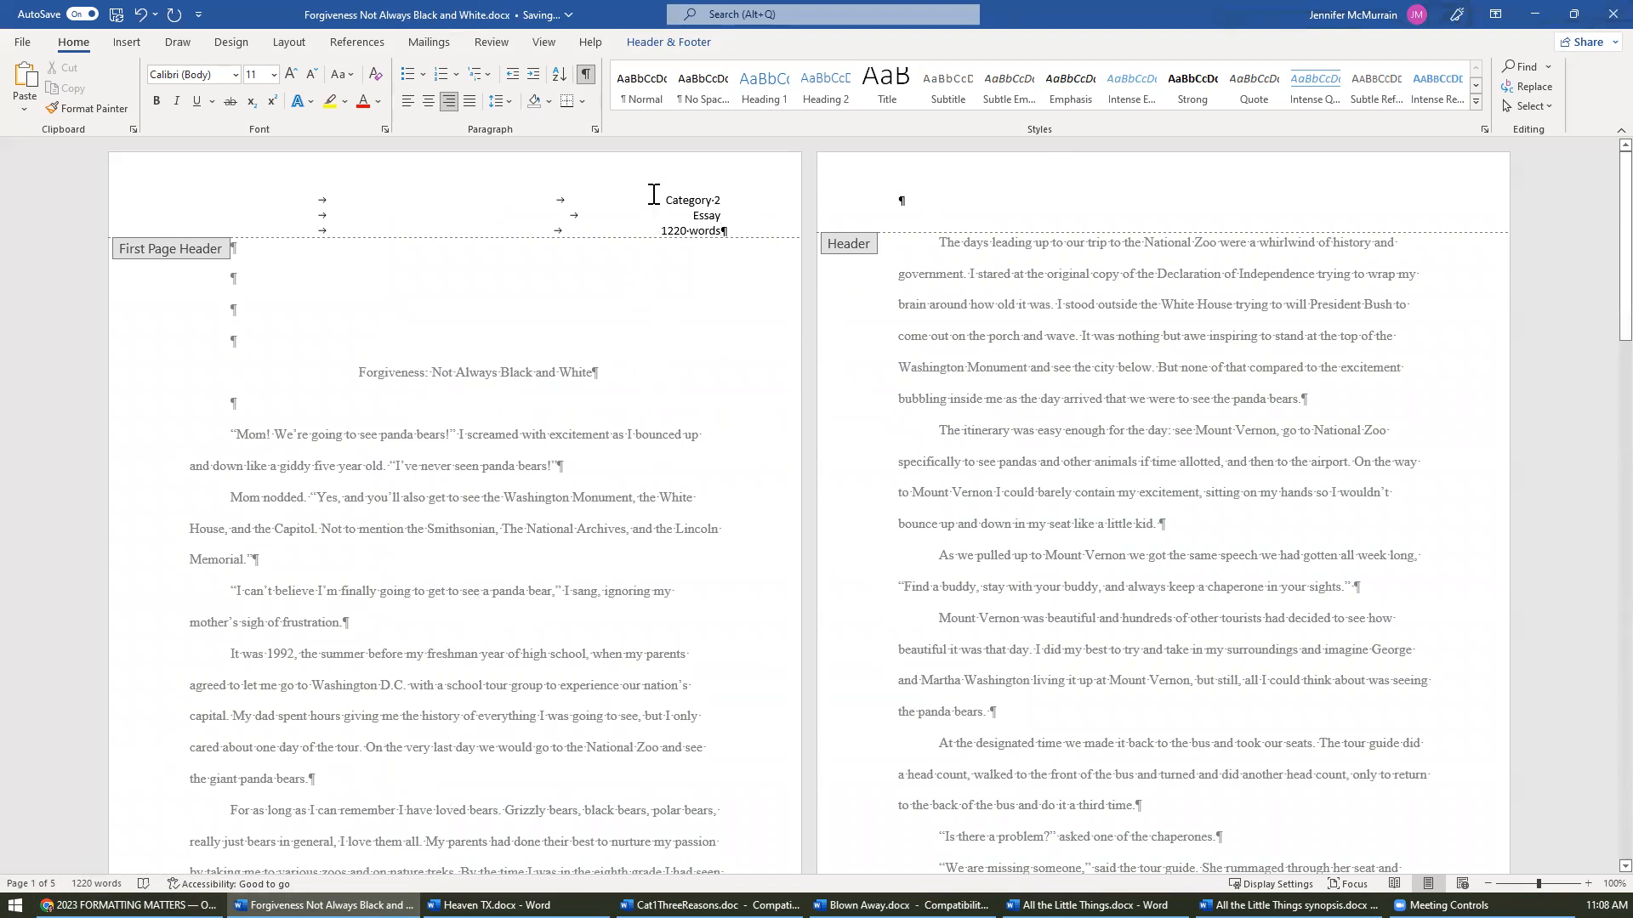
# - Set the three lines of first-page header text to Times New Roman, size 12
pyautogui.moveTo(662, 201); pyautogui.dragTo(746, 228)
pyautogui.click(189, 75)
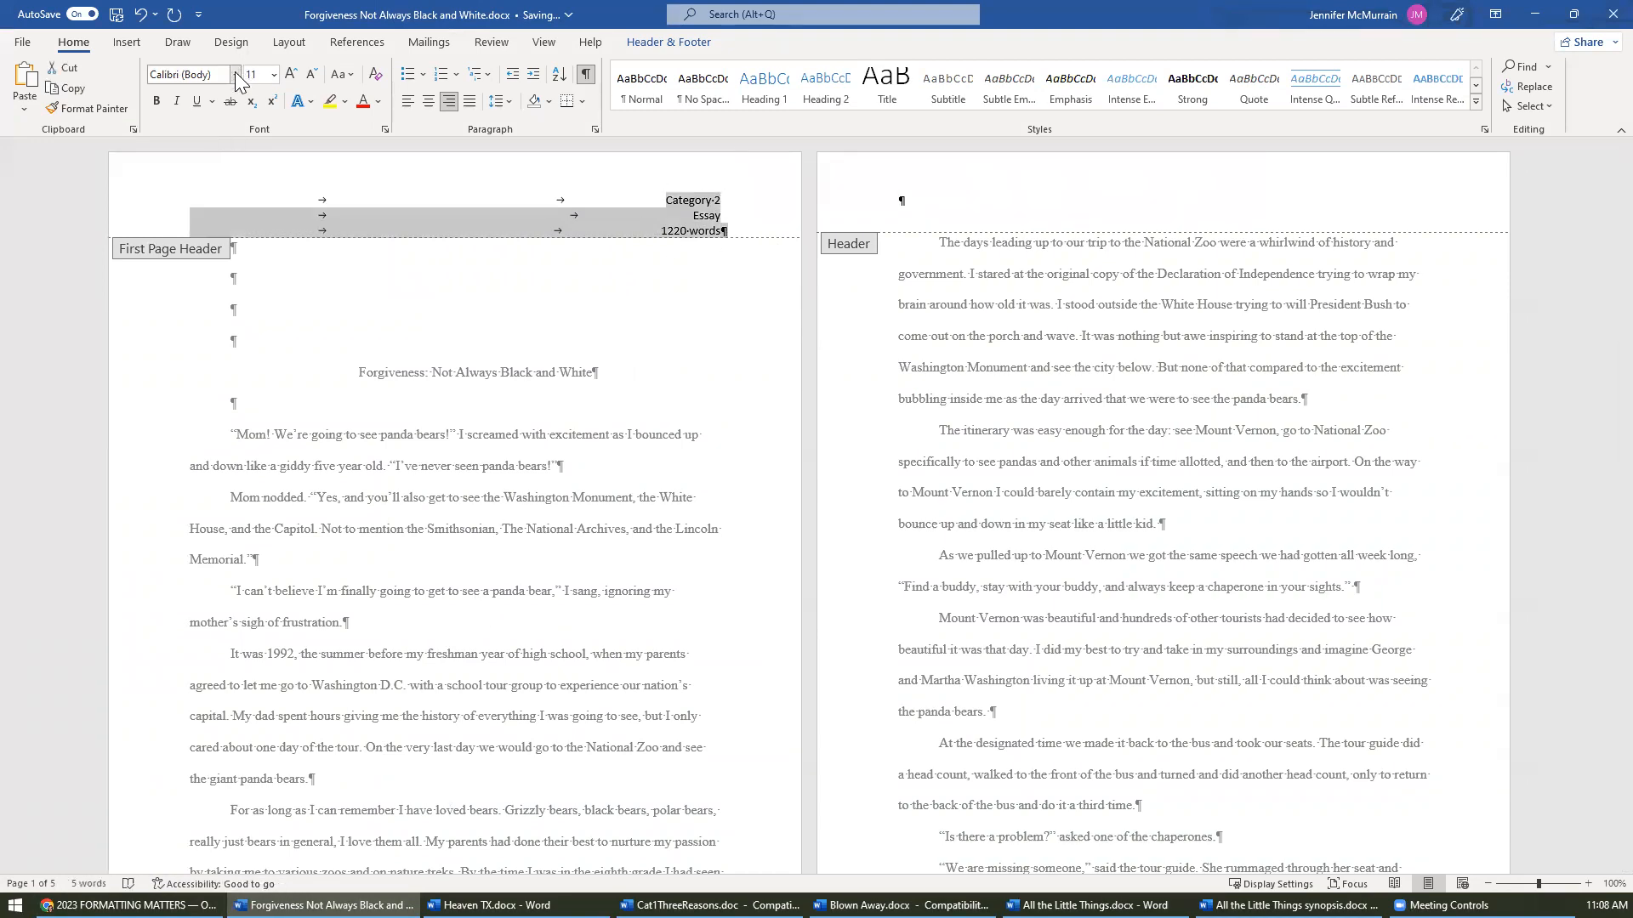
pyautogui.click(236, 75)
pyautogui.click(219, 195)
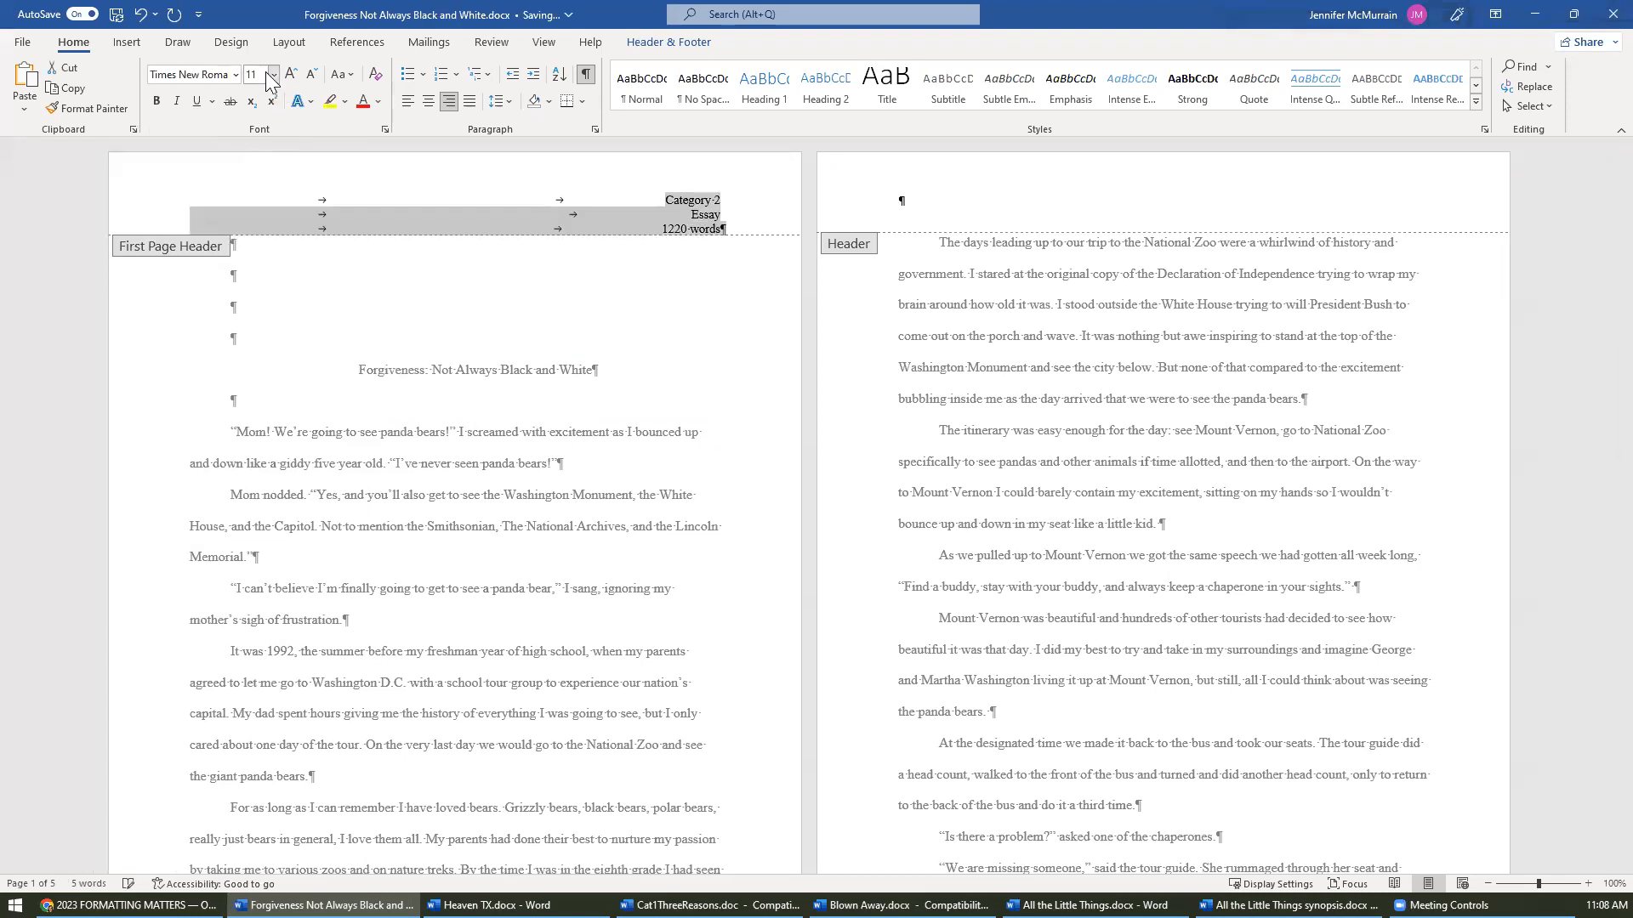
pyautogui.click(272, 82)
pyautogui.click(260, 170)
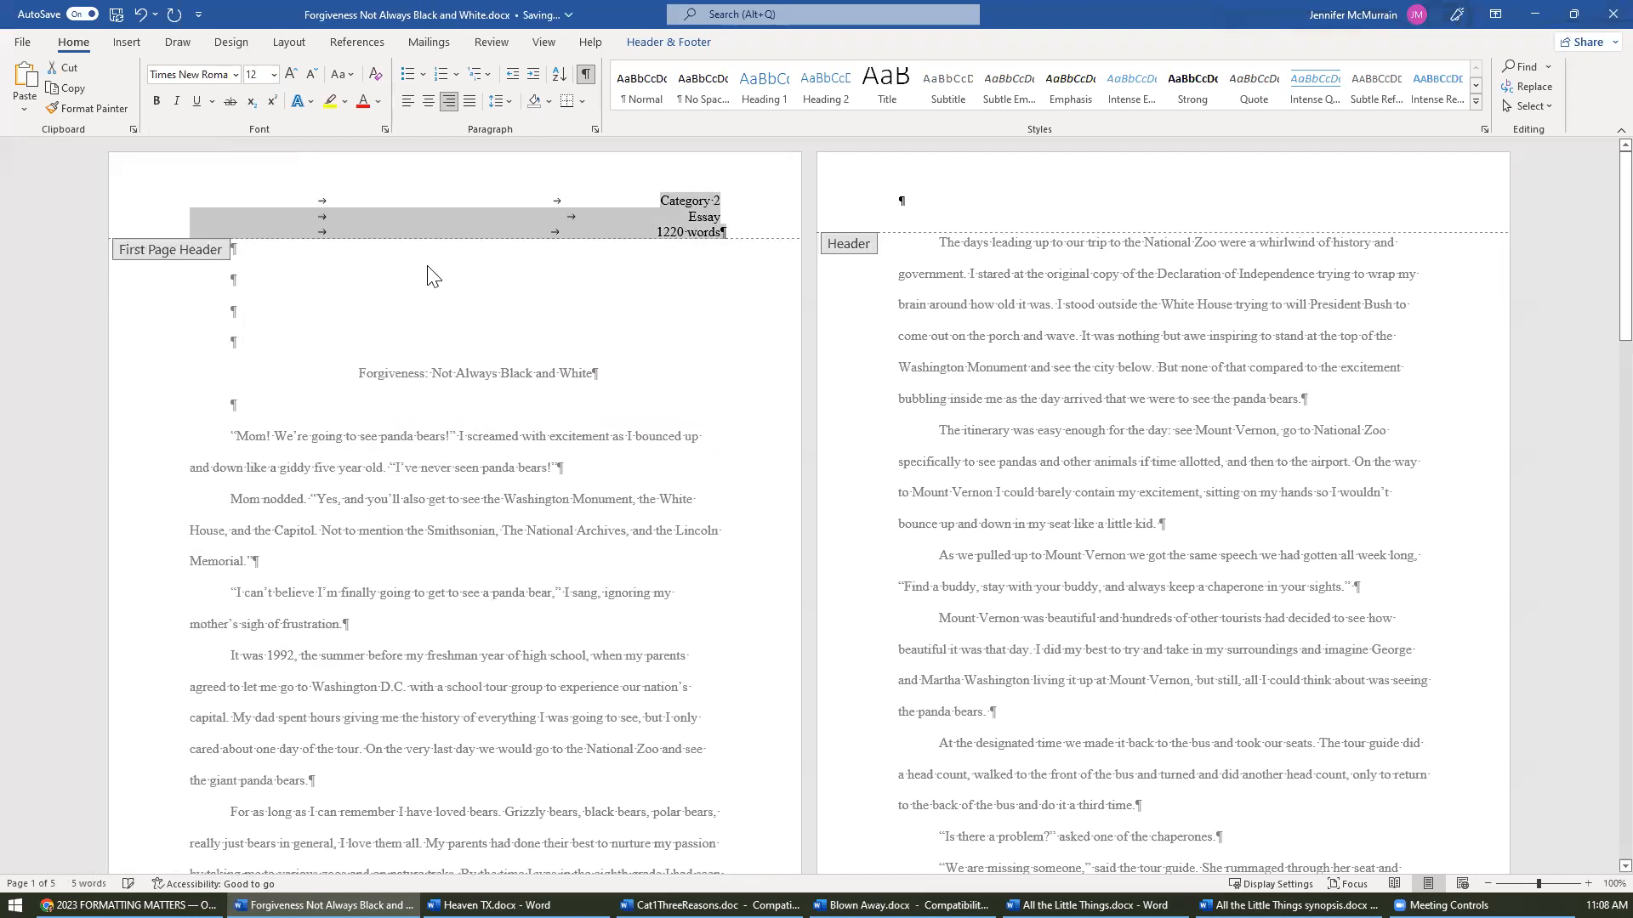
# - Insert a Plain Number 3 page number at the top of the page in the second page's header
pyautogui.click(1012, 361)
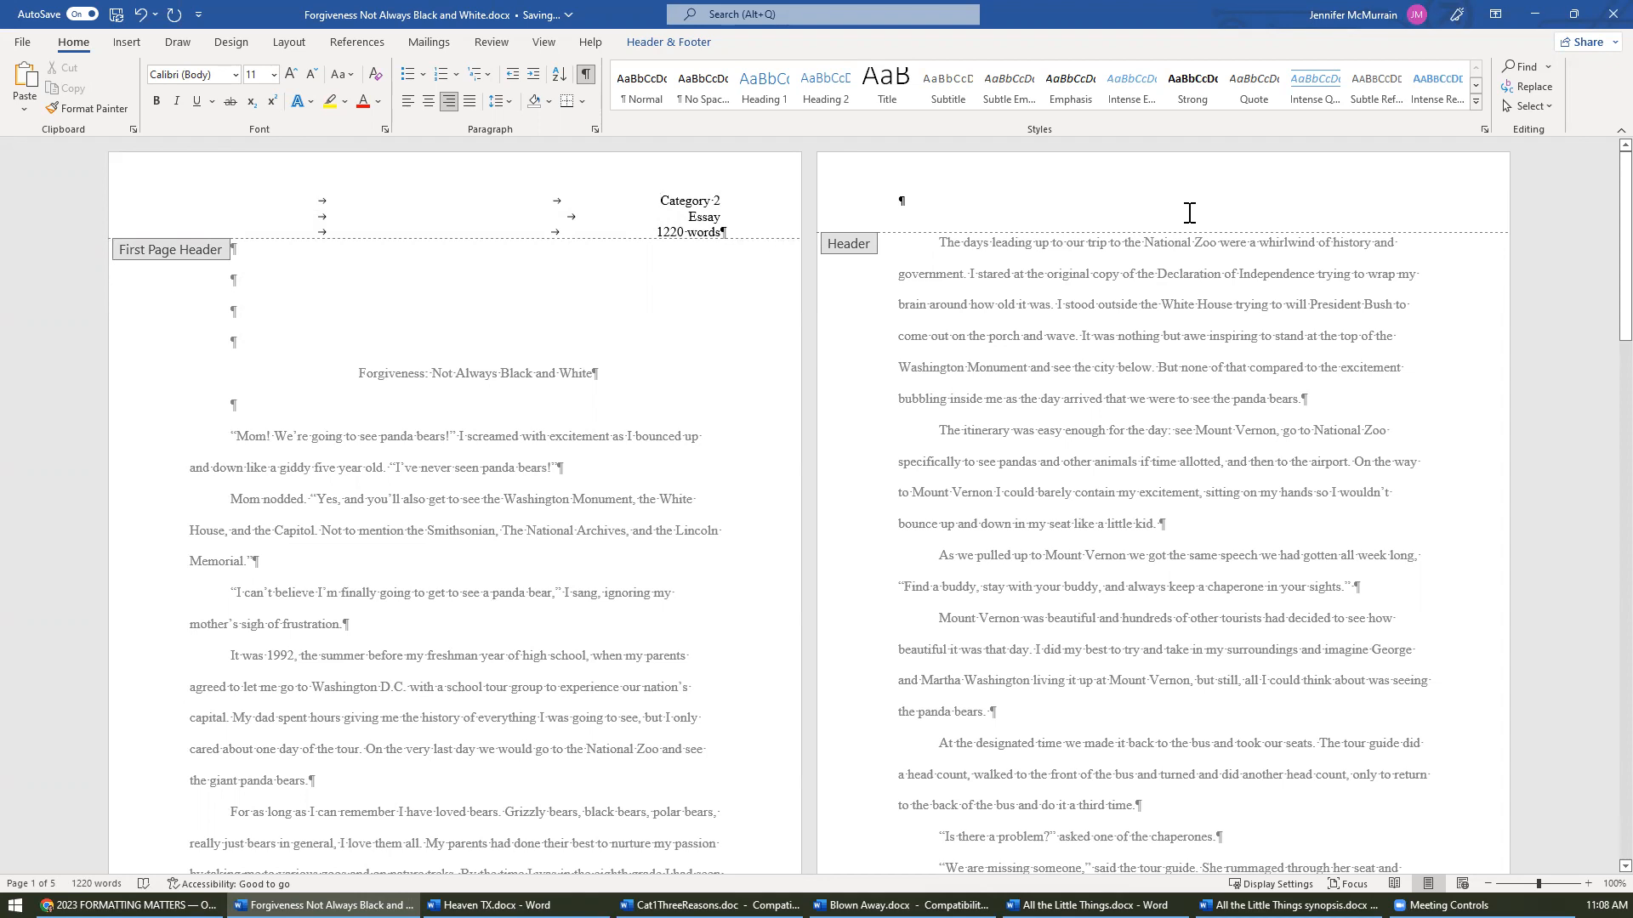
pyautogui.click(899, 201)
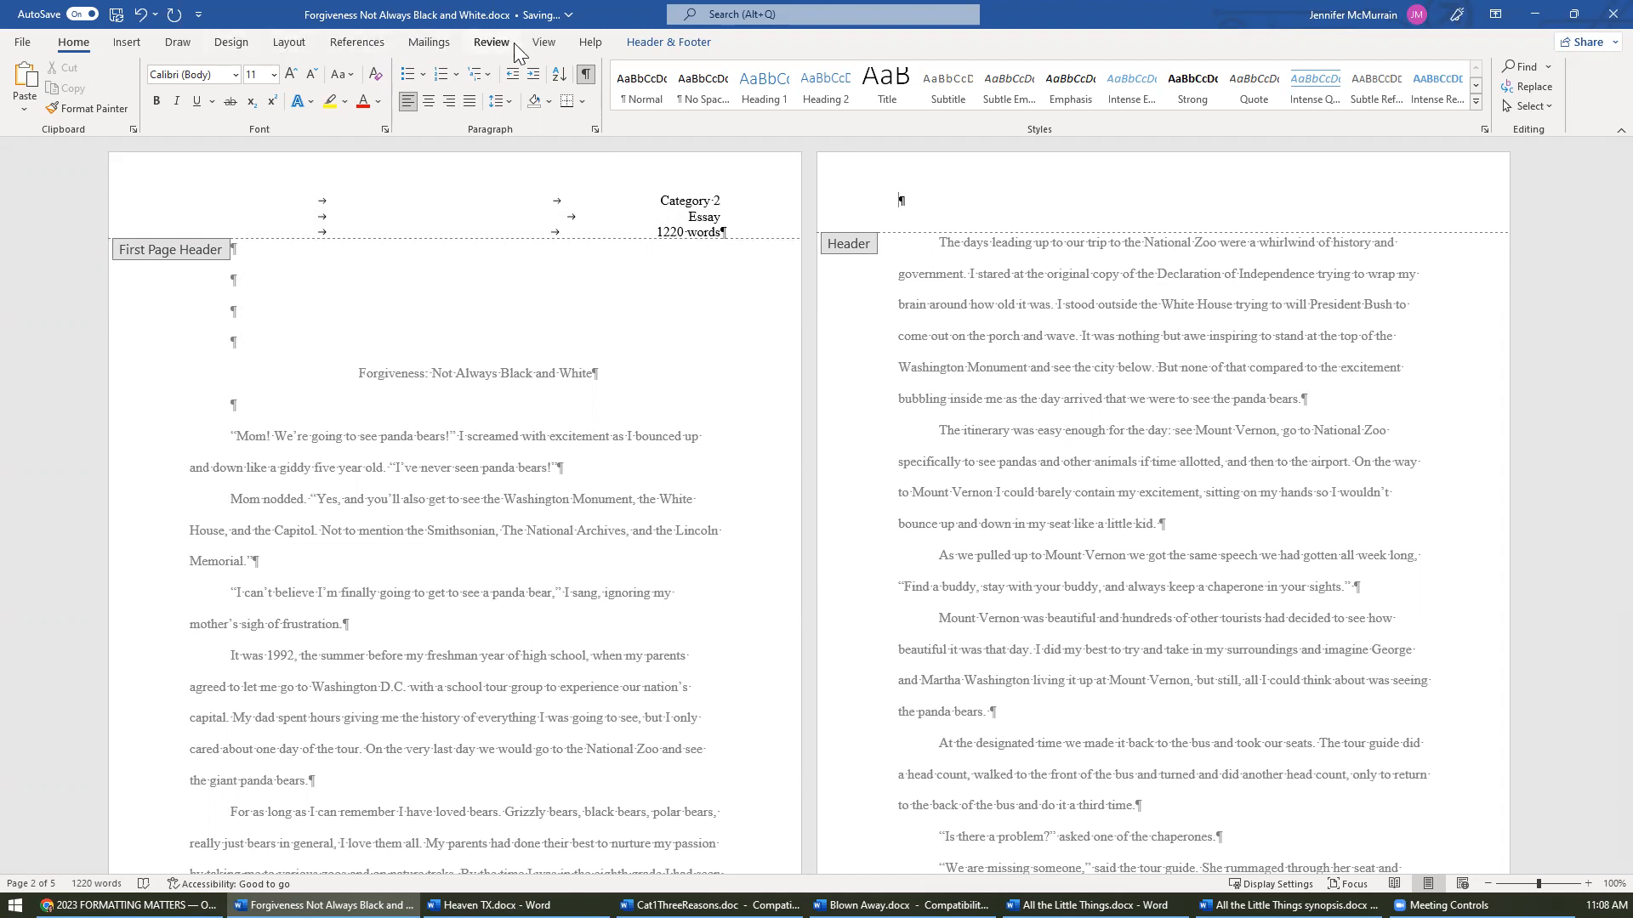
pyautogui.click(133, 43)
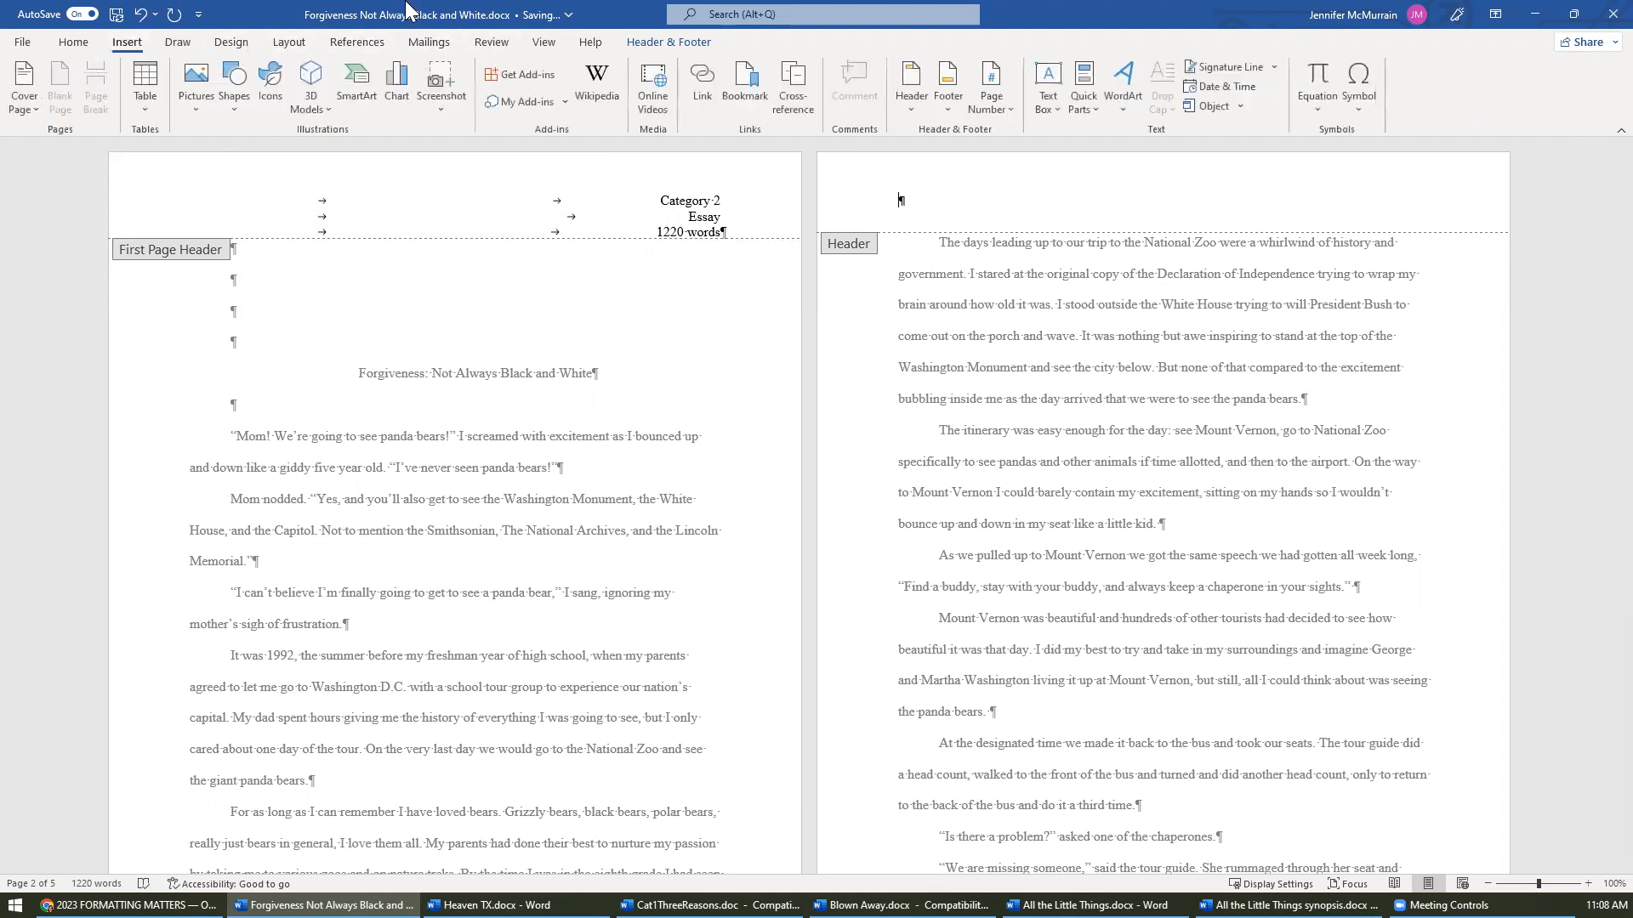
pyautogui.click(1045, 112)
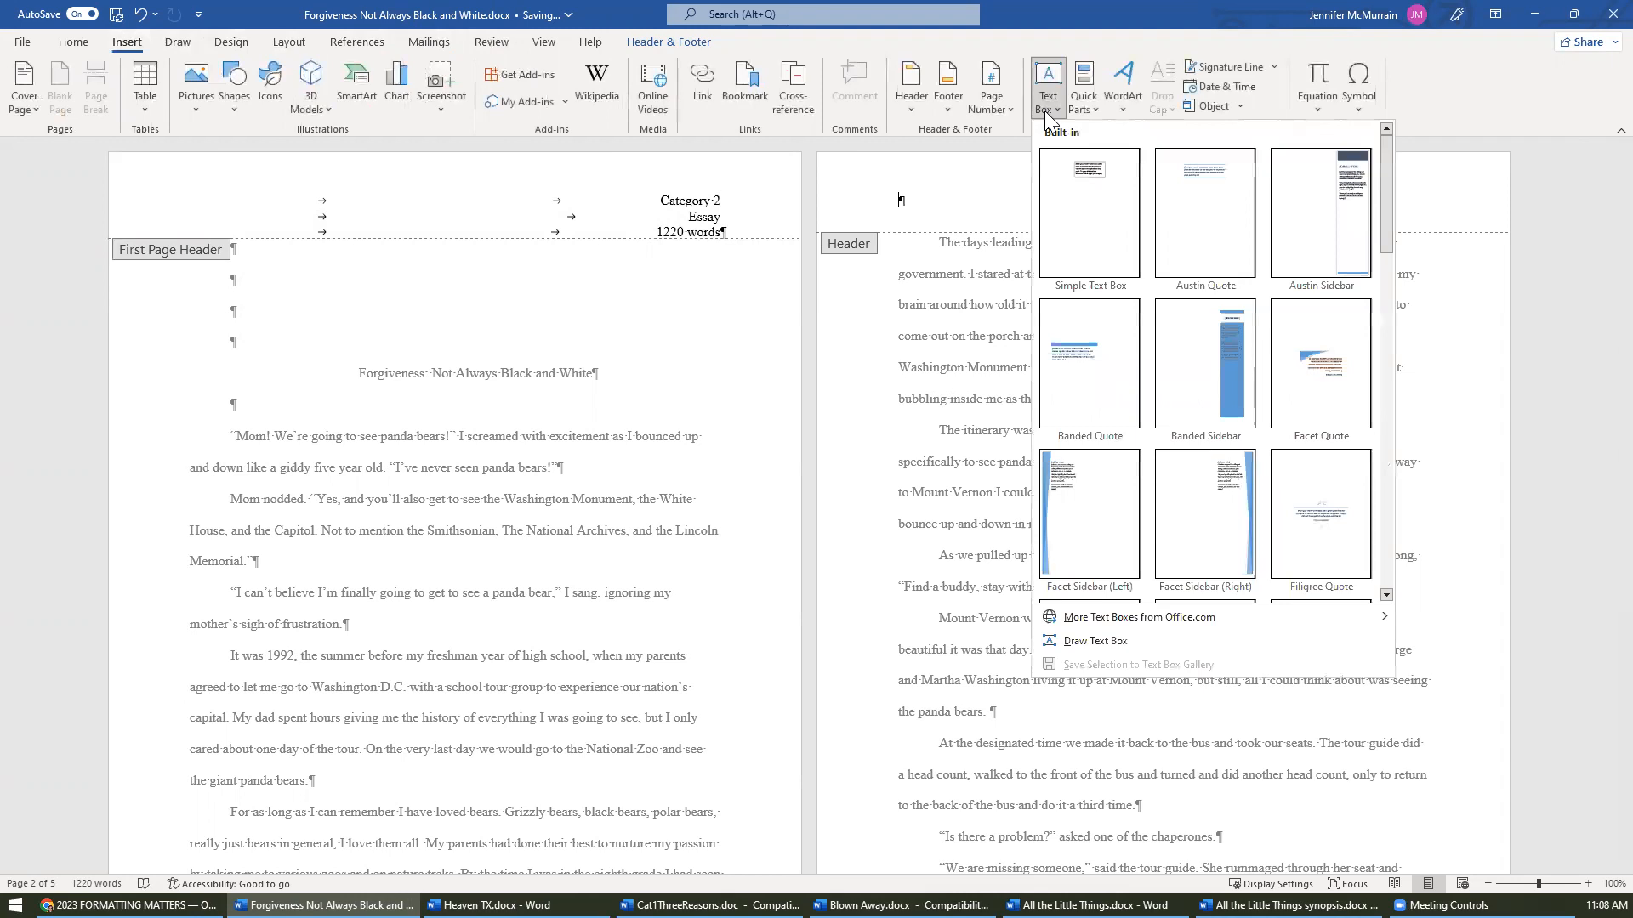
pyautogui.click(988, 110)
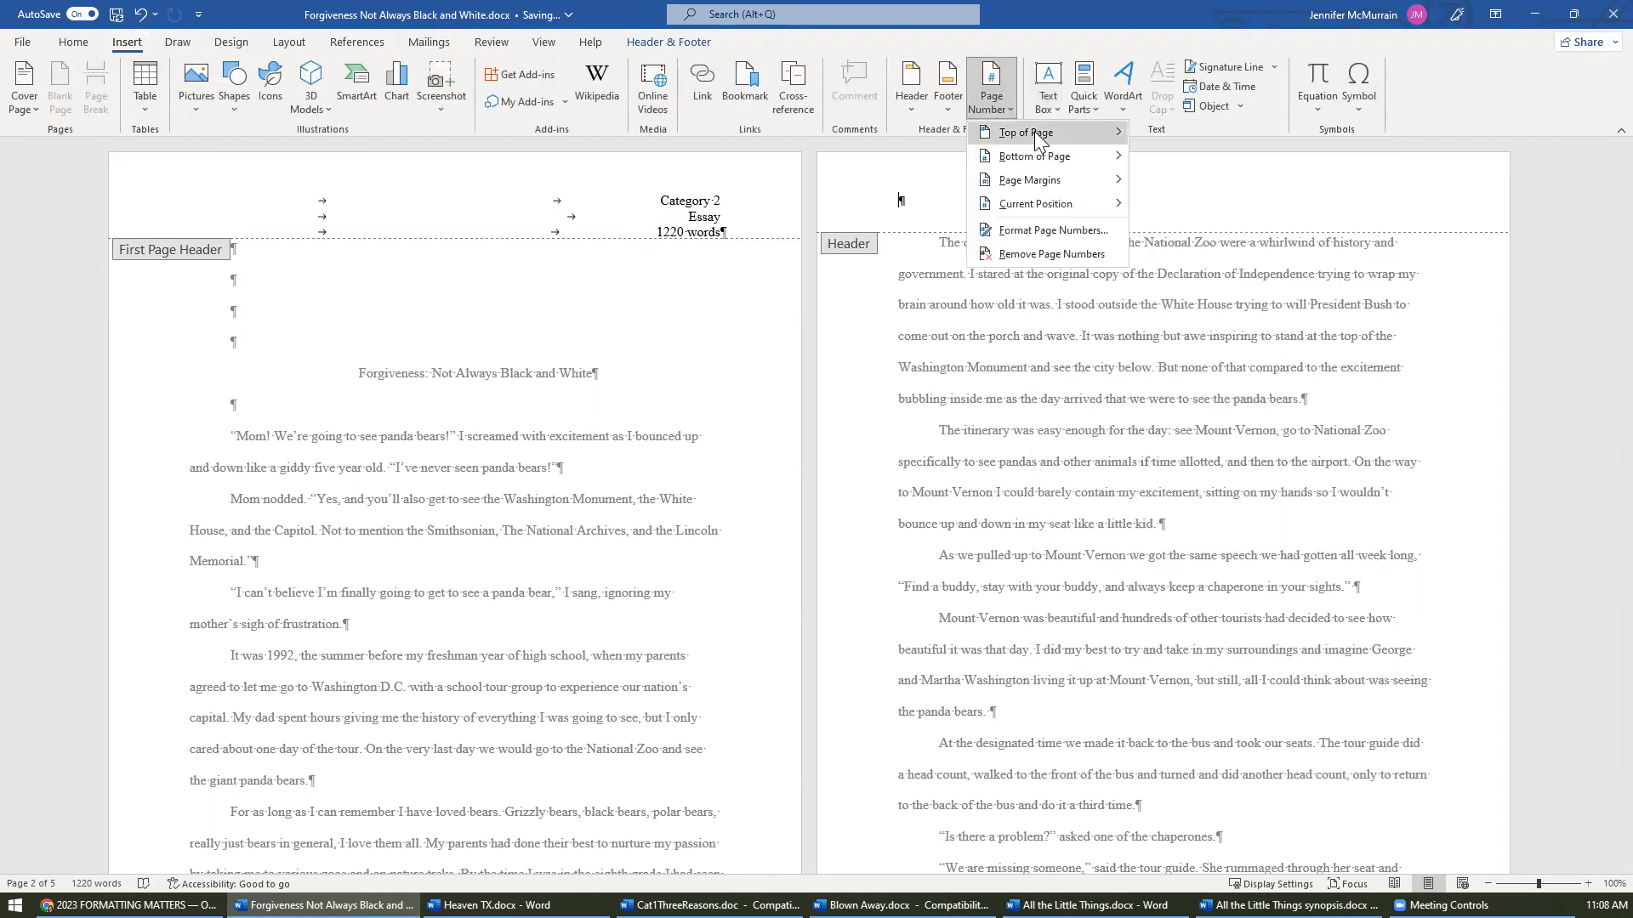
pyautogui.moveTo(1035, 138)
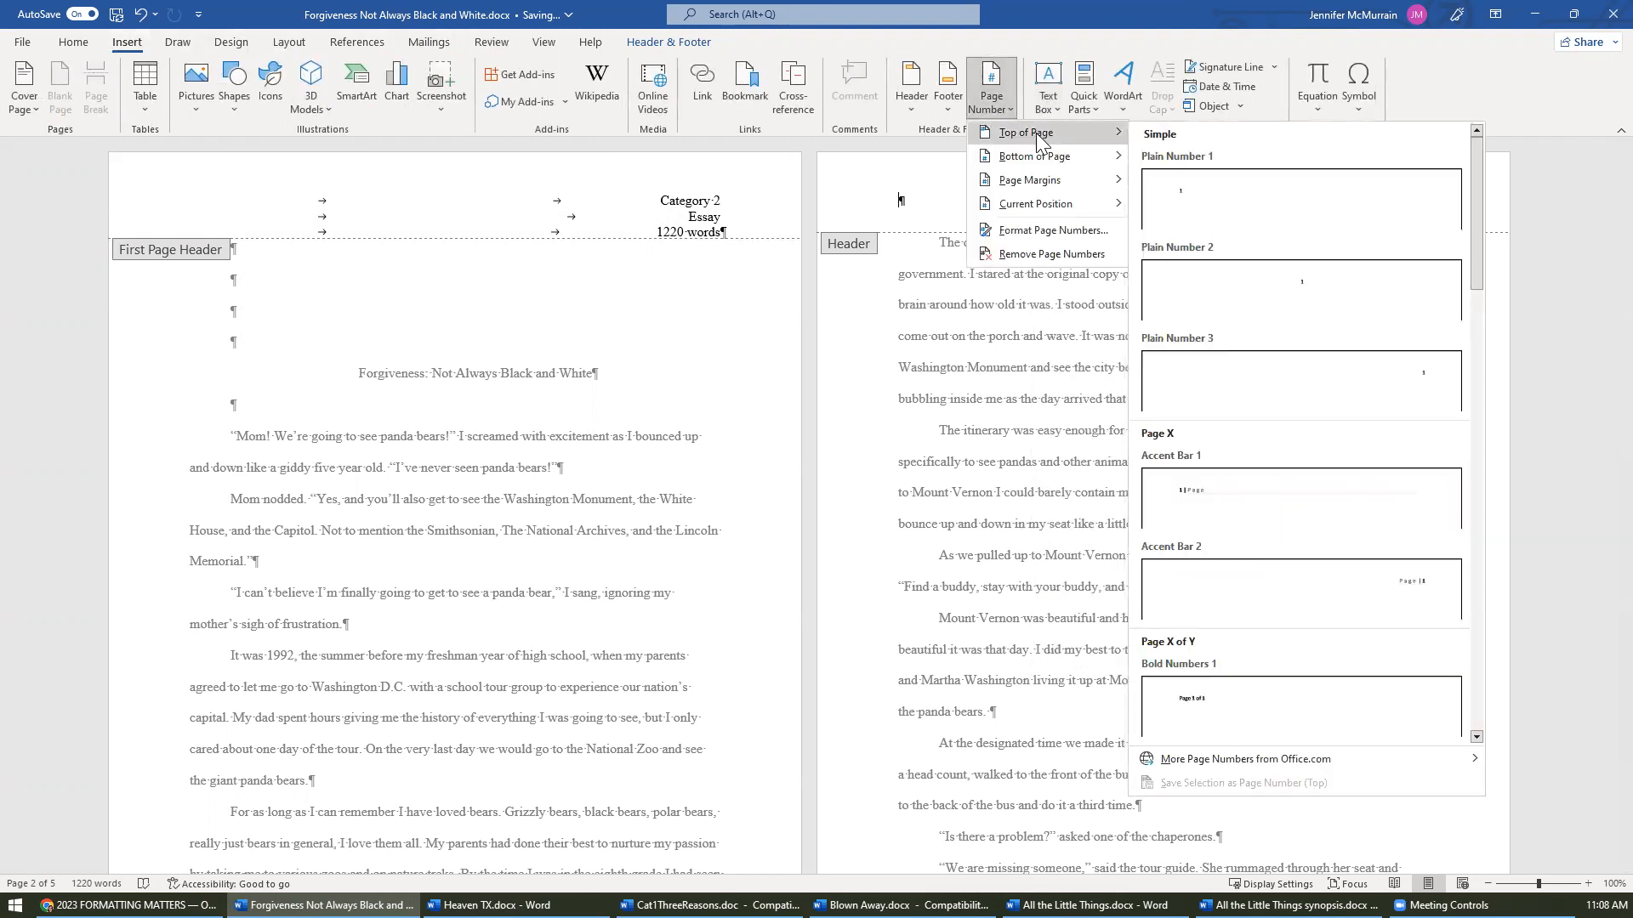
pyautogui.click(1324, 382)
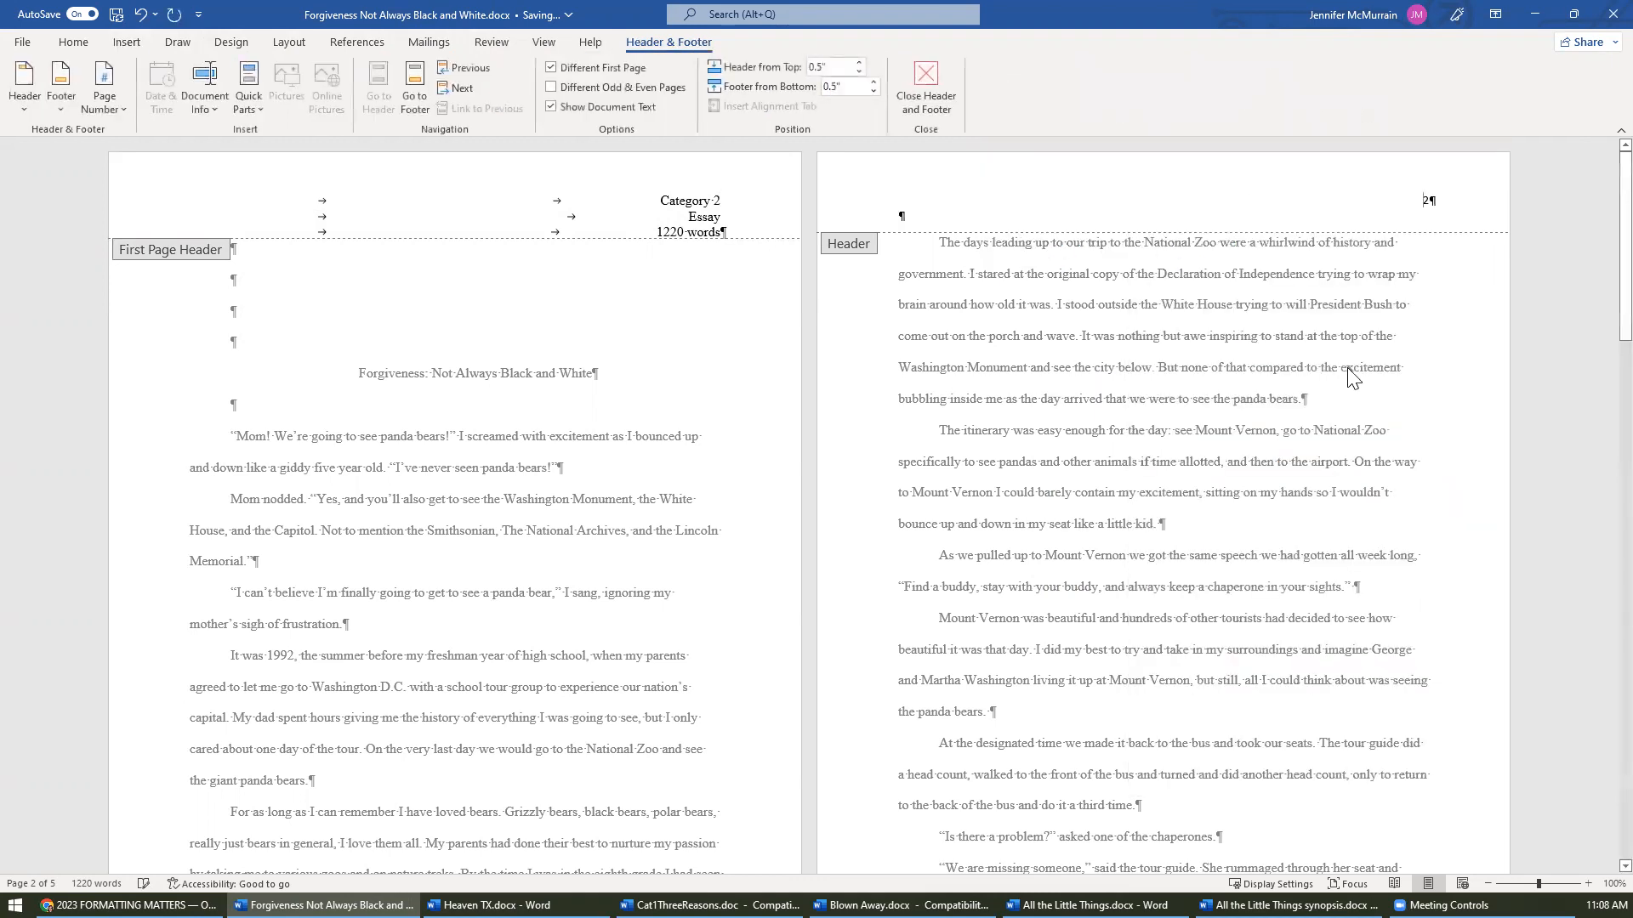
# - Add "Forgiveness: Not Always Black and White -" before the page number in the second-page header and hide the formatting marks
pyautogui.click(1423, 201)
pyautogui.write('Fore')
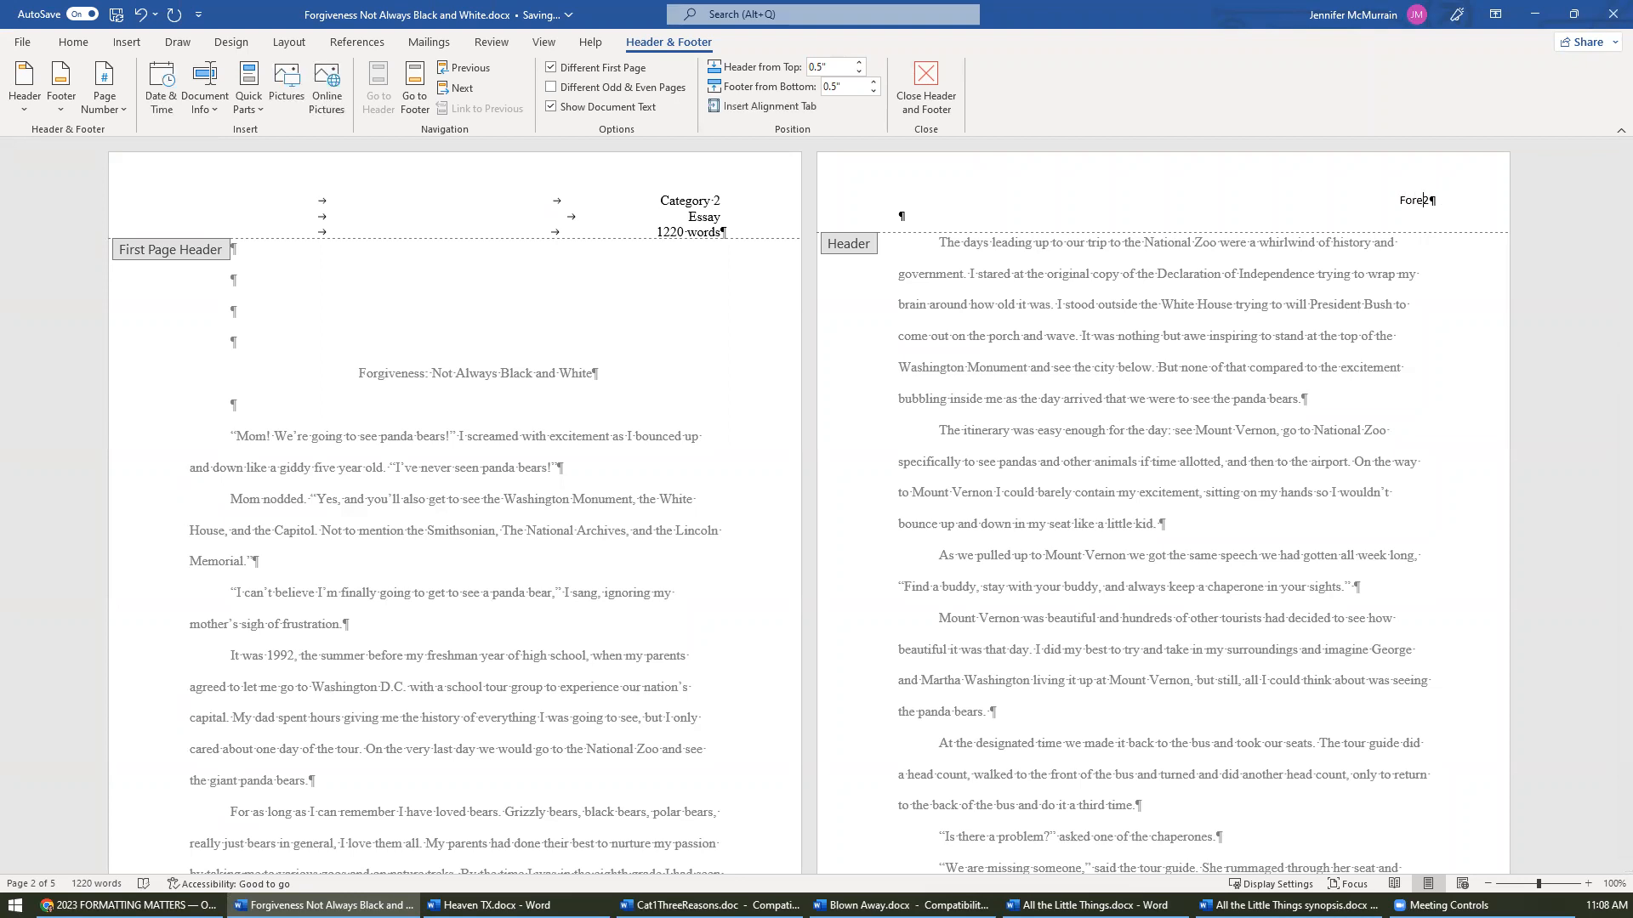
pyautogui.write('iveness: Not Always Black and White -')
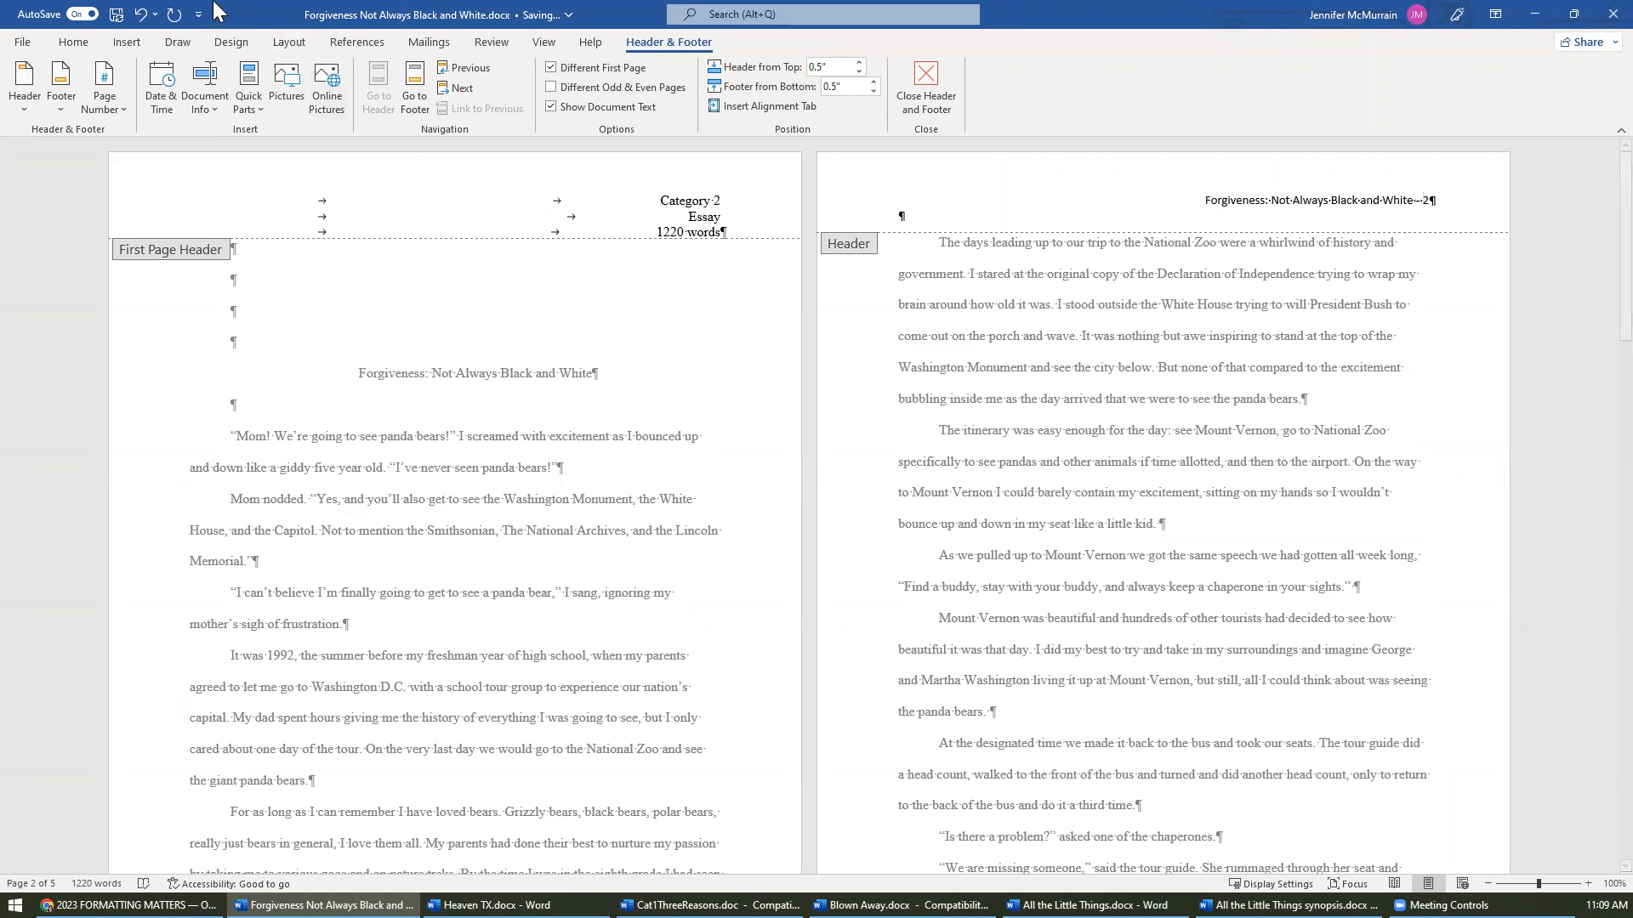
pyautogui.click(75, 44)
pyautogui.click(585, 74)
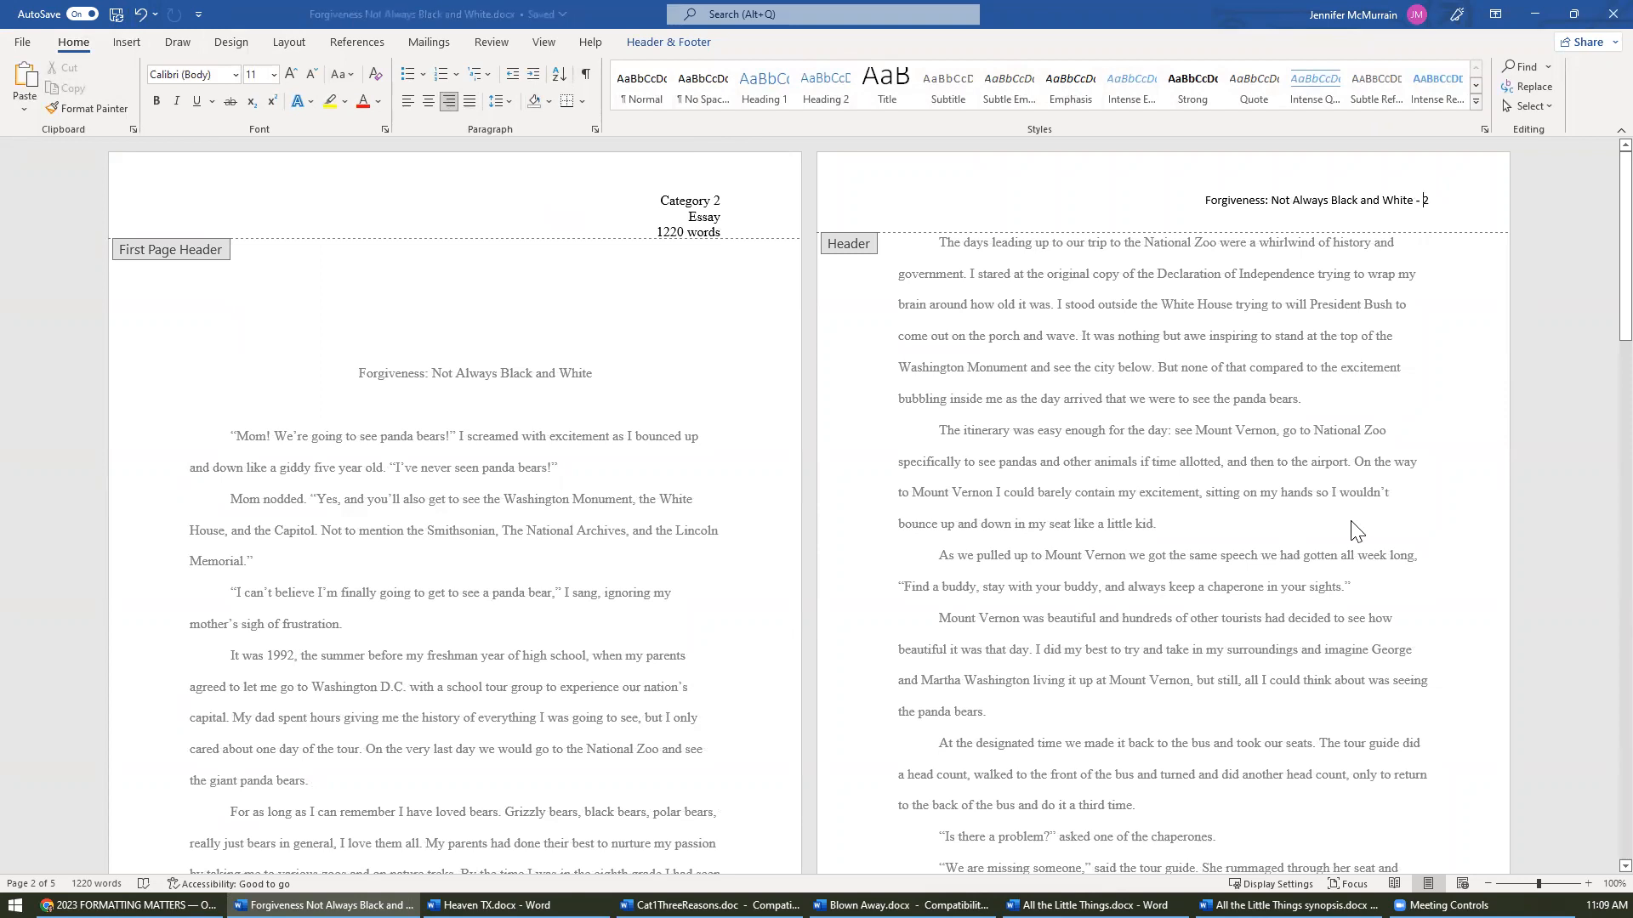
# - Remove the dash after the title in the second-page header and move the page number onto its own line
pyautogui.click(1514, 208)
pyautogui.press('Left')
pyautogui.press('BackSpace')
pyautogui.press('BackSpace')
pyautogui.press('BackSpace')
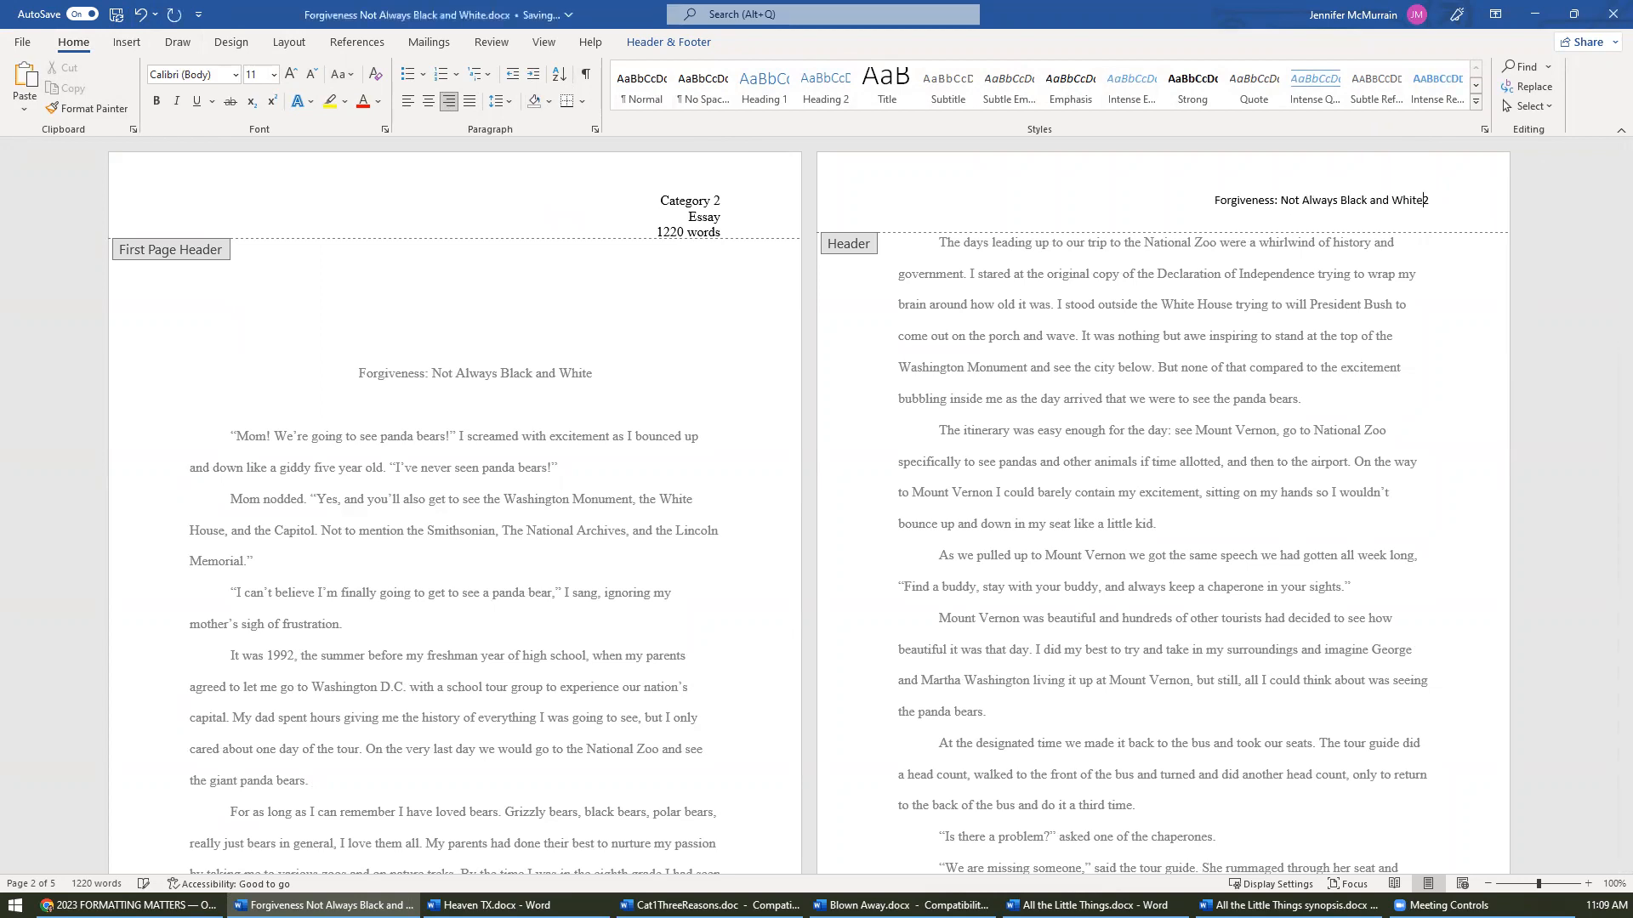
pyautogui.press('Return')
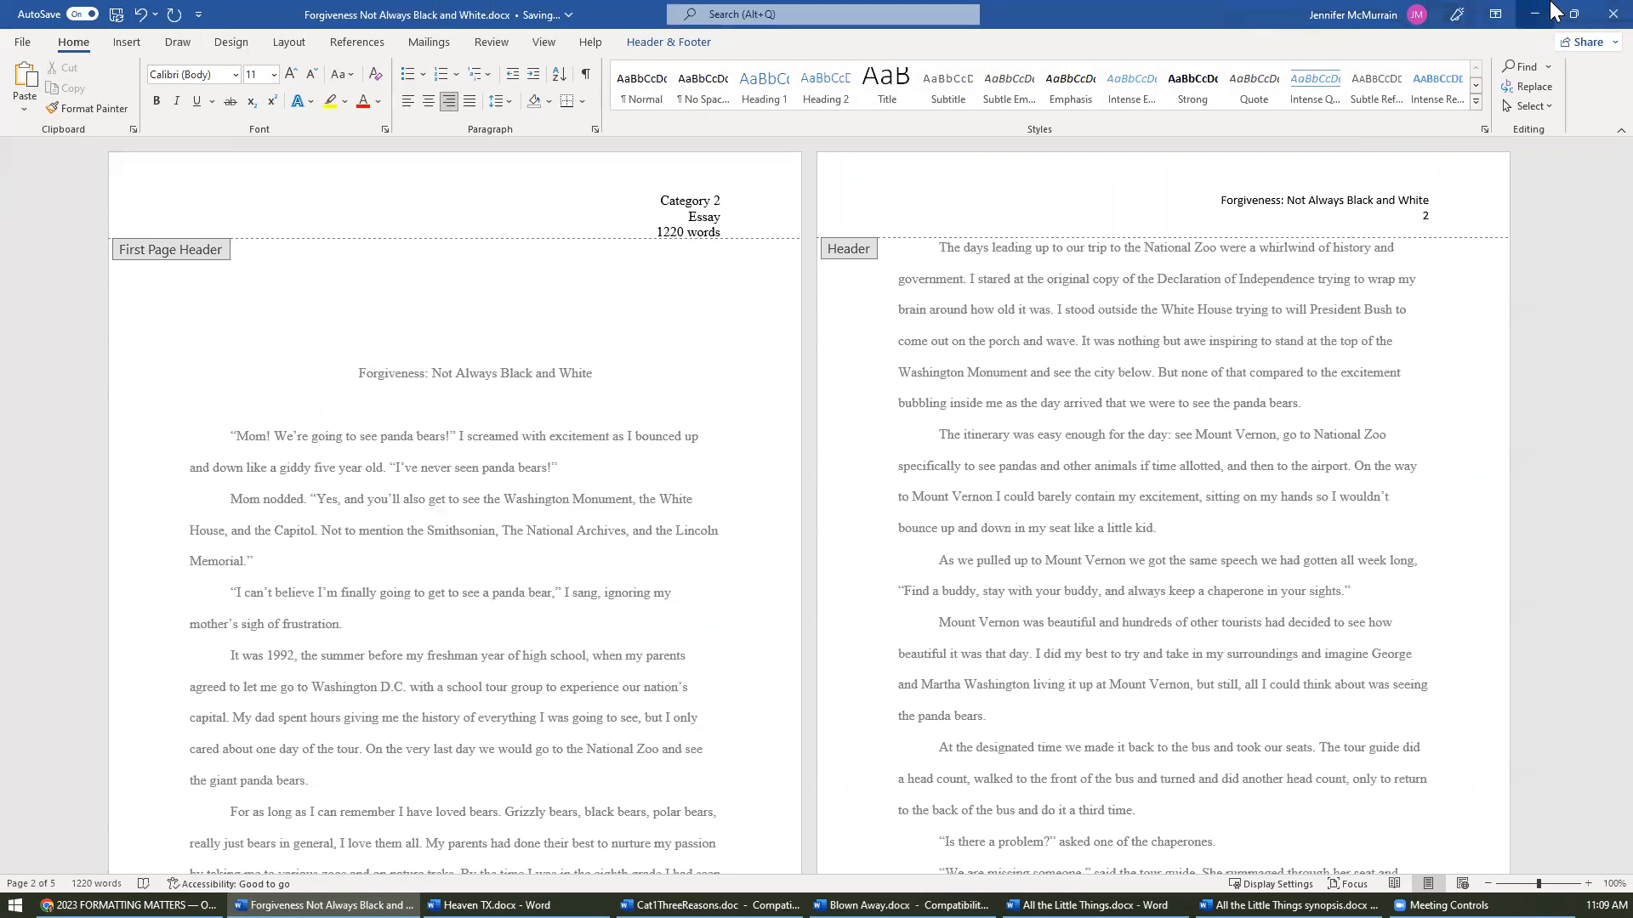
# - Set the second-page header's title and page number to Times New Roman, size 12, and return to the body text
pyautogui.moveTo(1222, 201); pyautogui.dragTo(1418, 212)
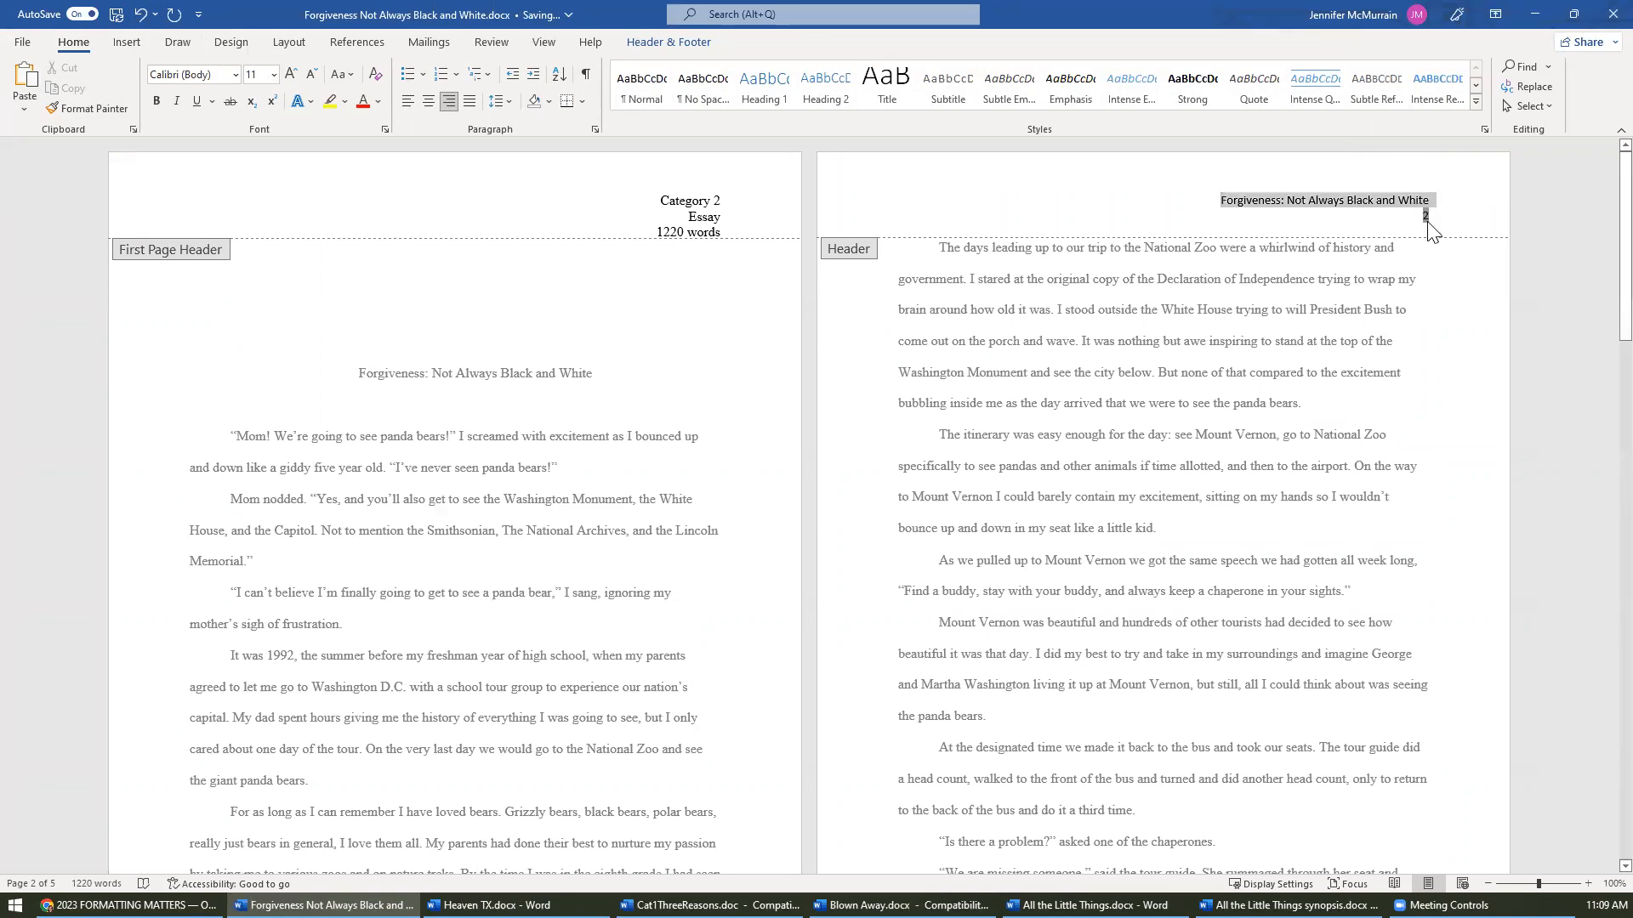
pyautogui.click(237, 75)
pyautogui.click(211, 196)
pyautogui.click(274, 74)
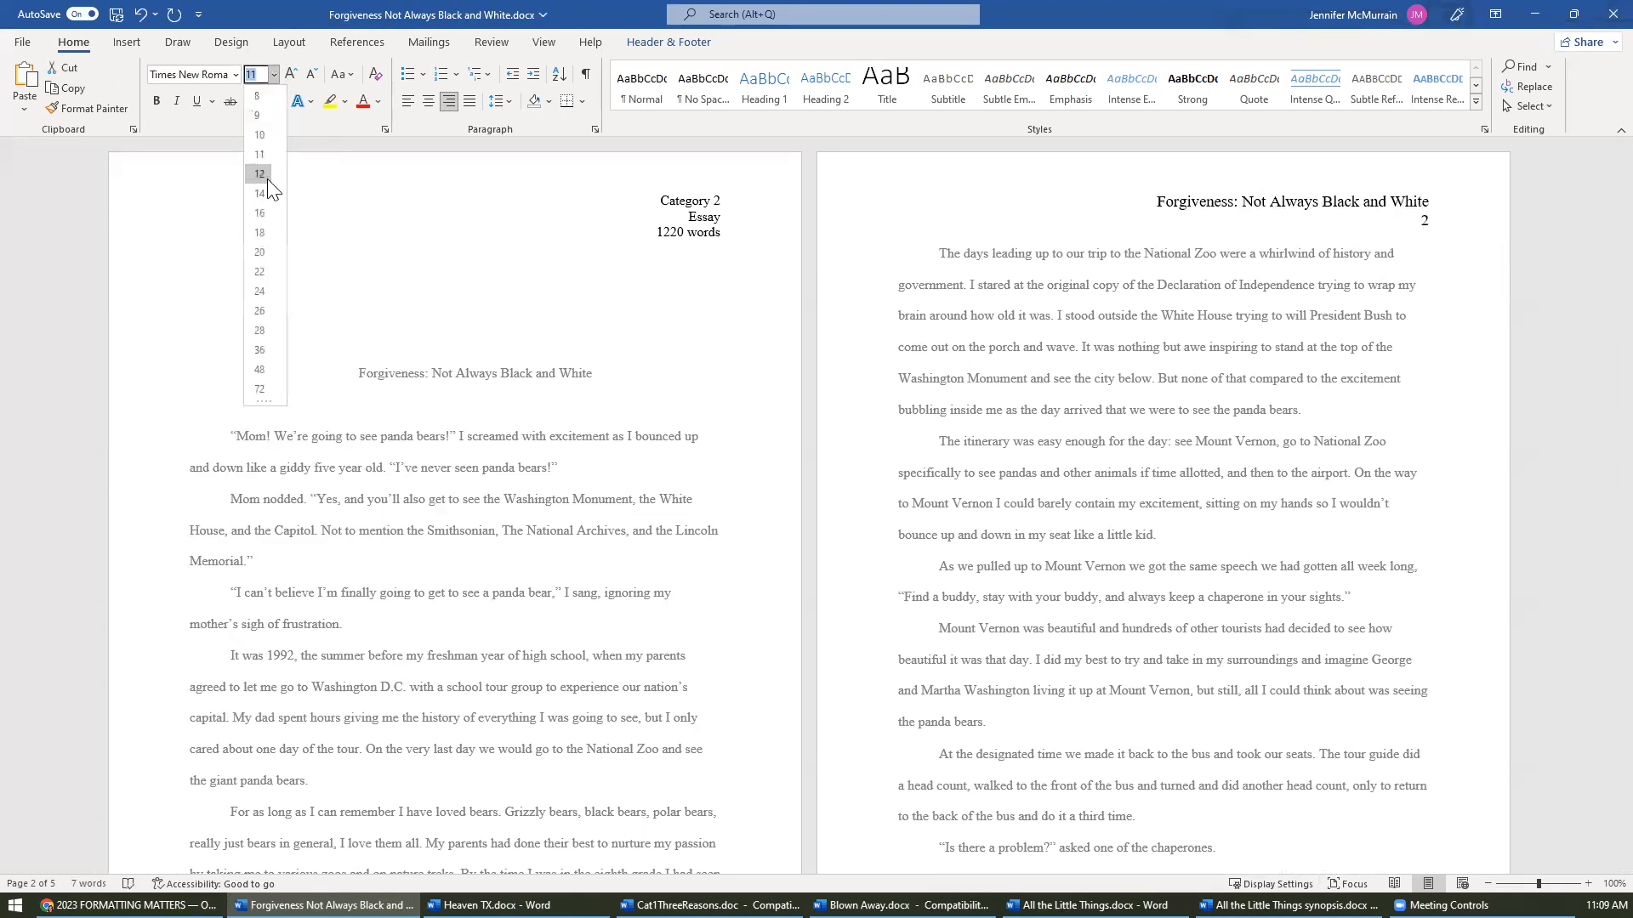
pyautogui.click(267, 172)
pyautogui.doubleClick(984, 457)
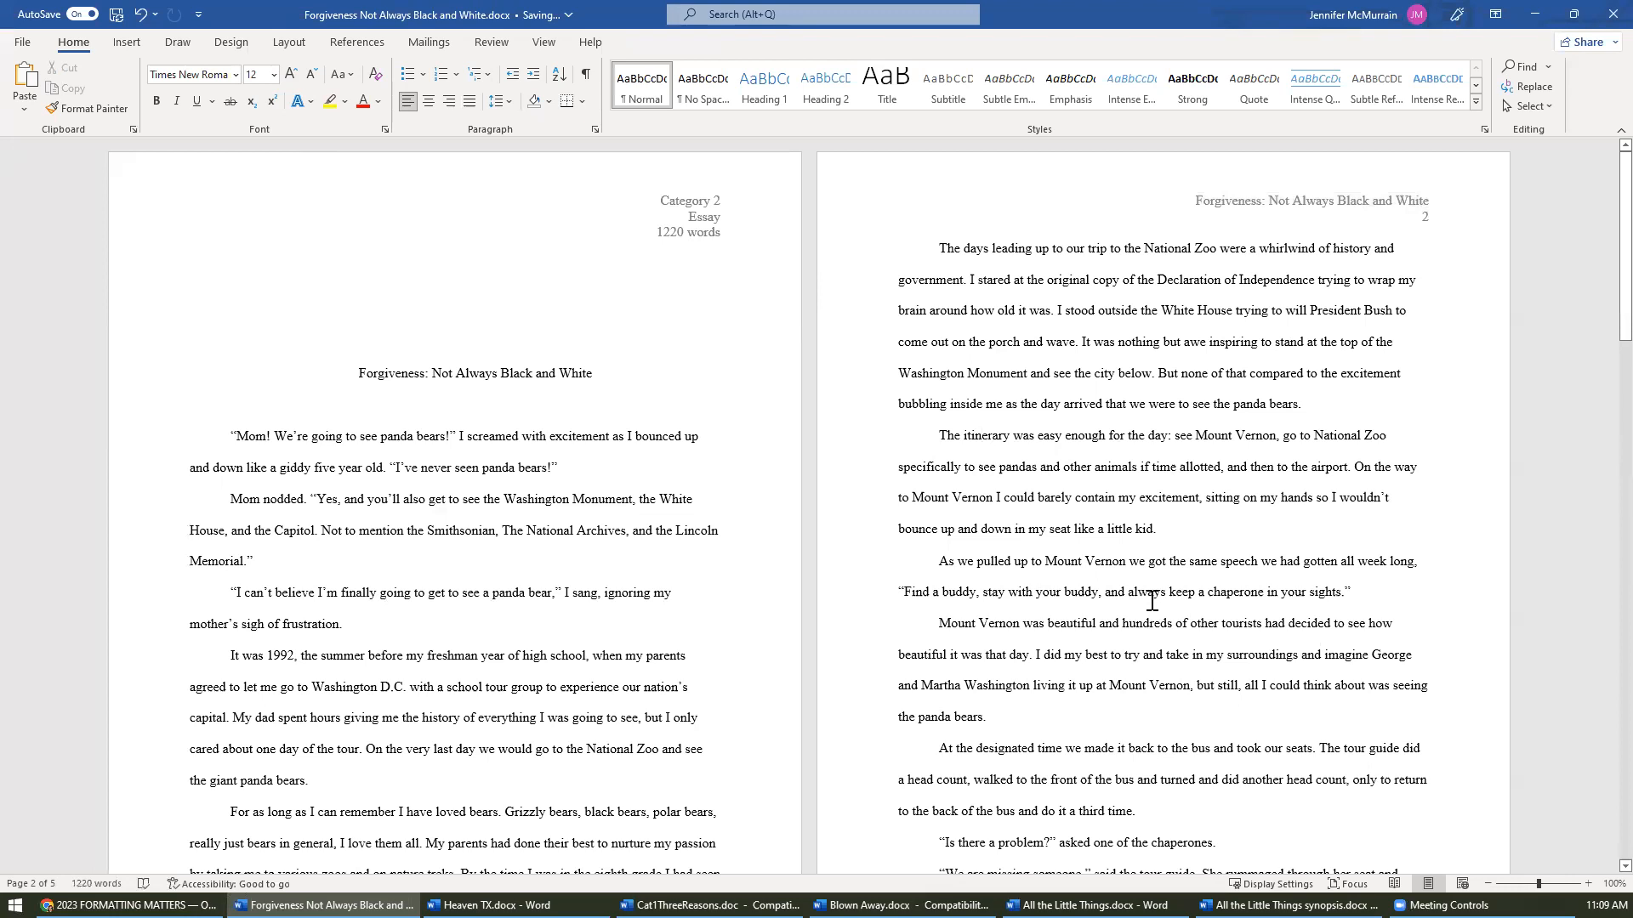
# - Check the title and page number headers across all pages of the manuscript, returning to the first page
pyautogui.scroll(-5, 1152, 601)
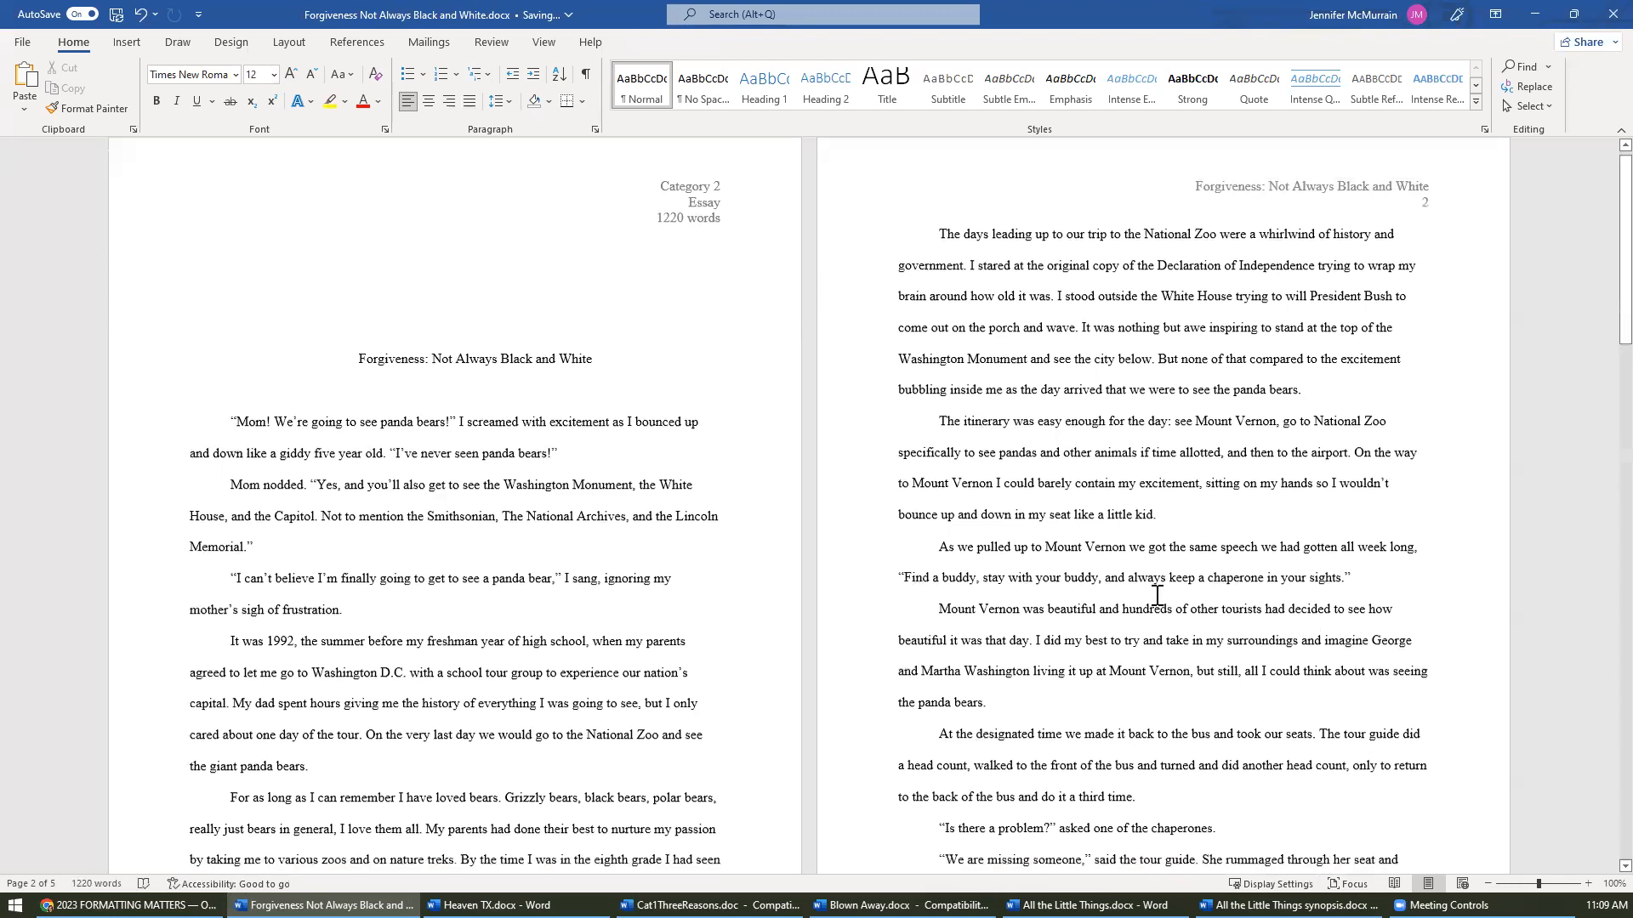
pyautogui.scroll(-6, 1157, 583)
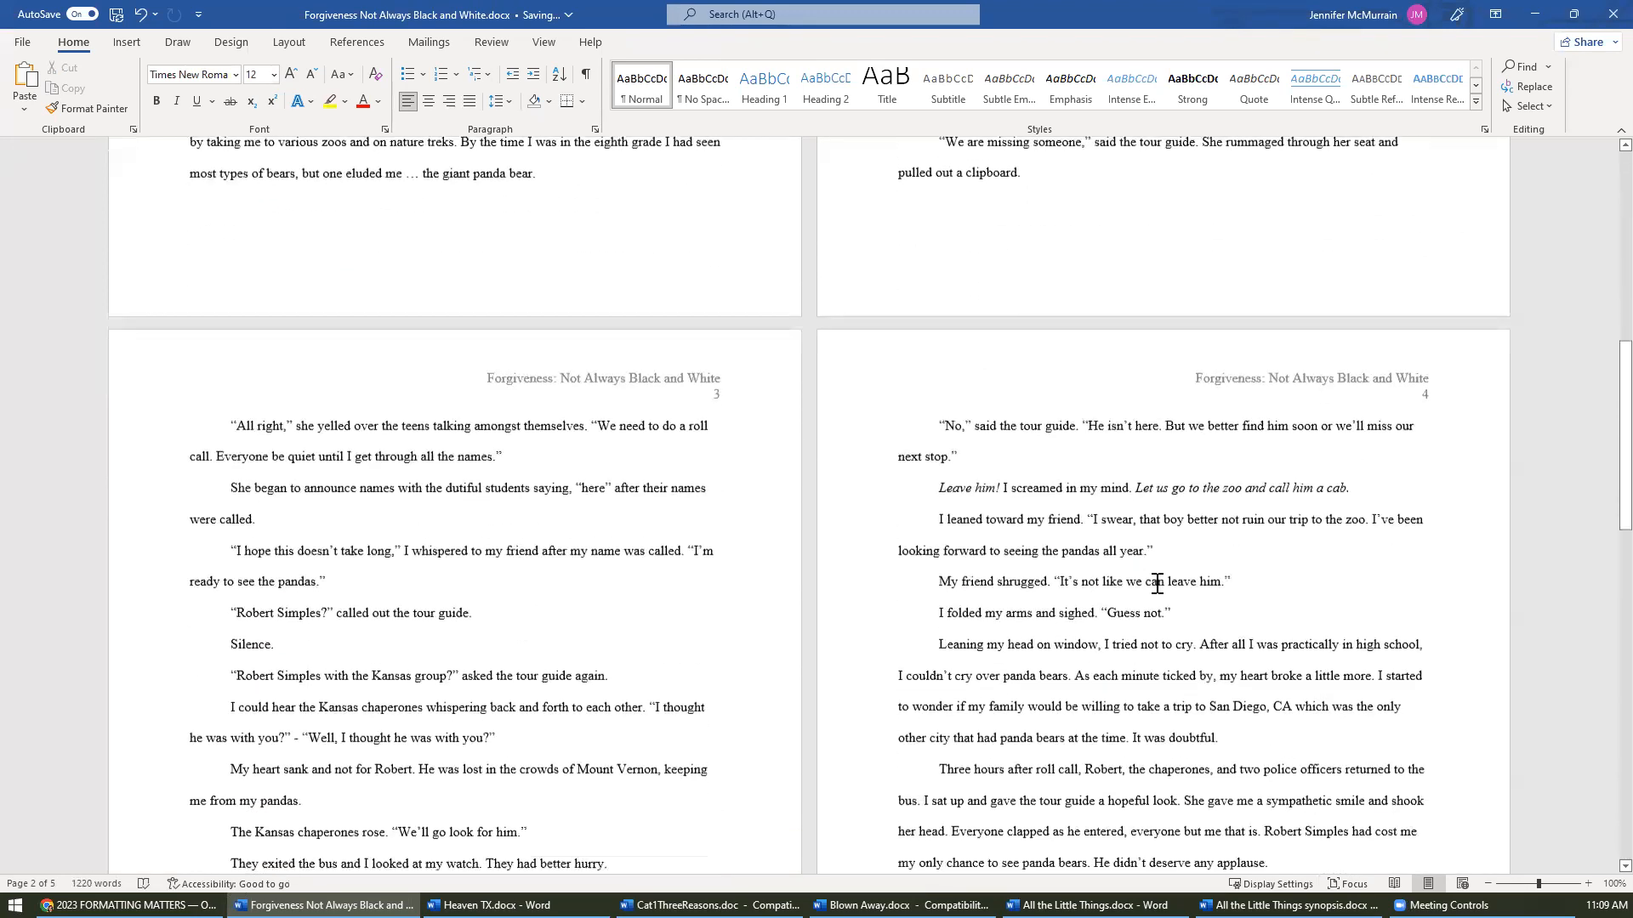
pyautogui.scroll(1, 651, 231)
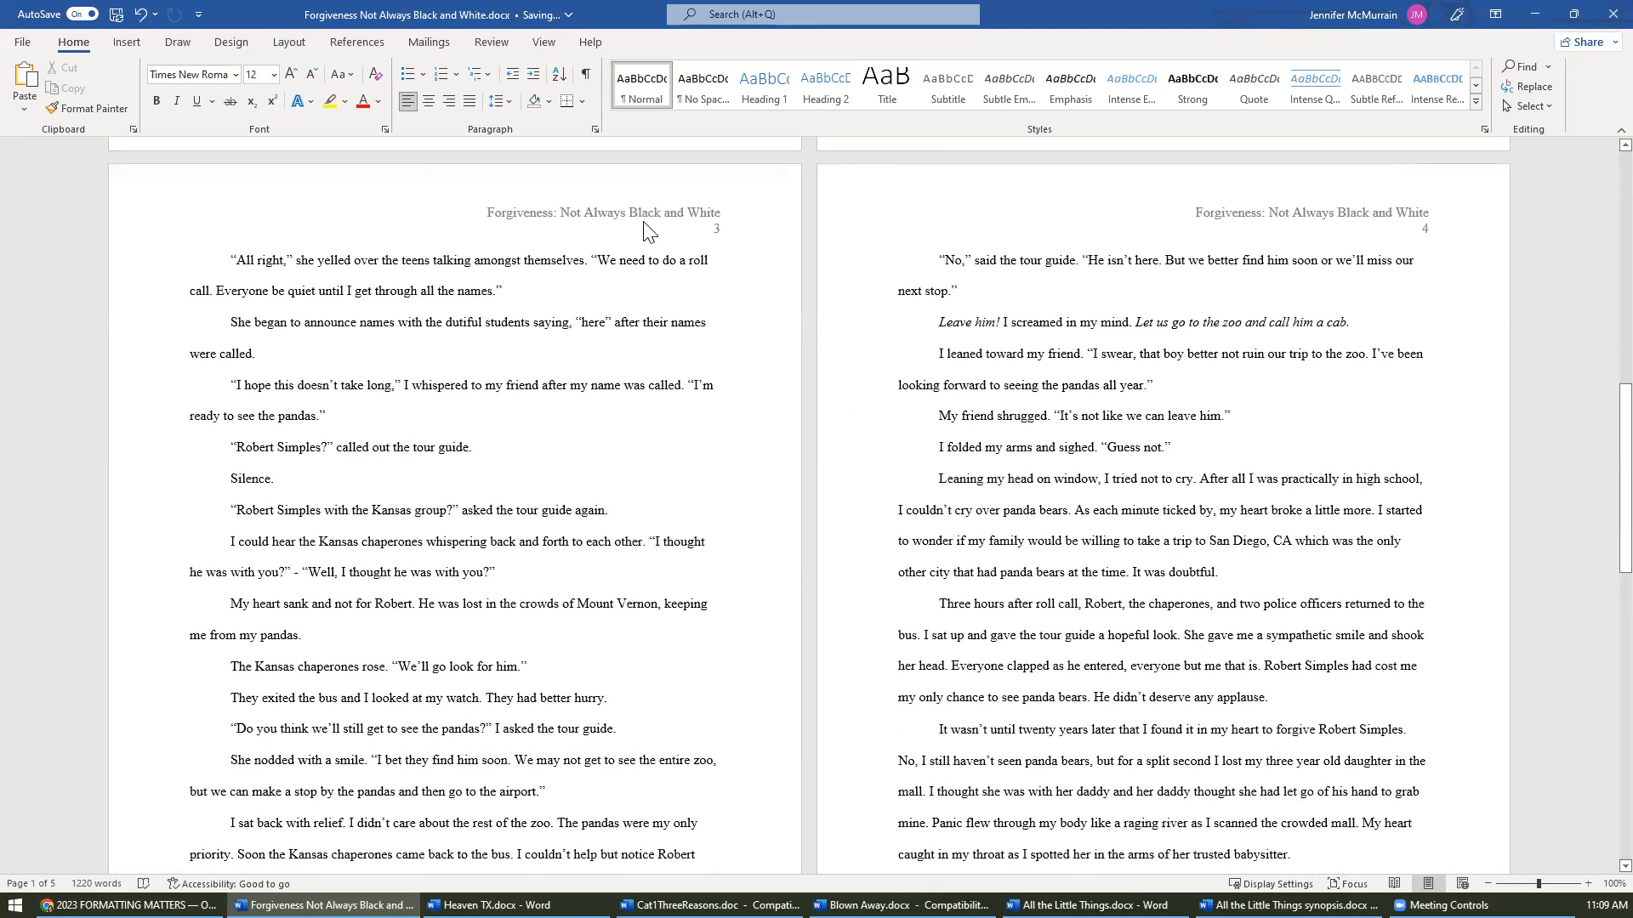
pyautogui.scroll(-3, 1014, 791)
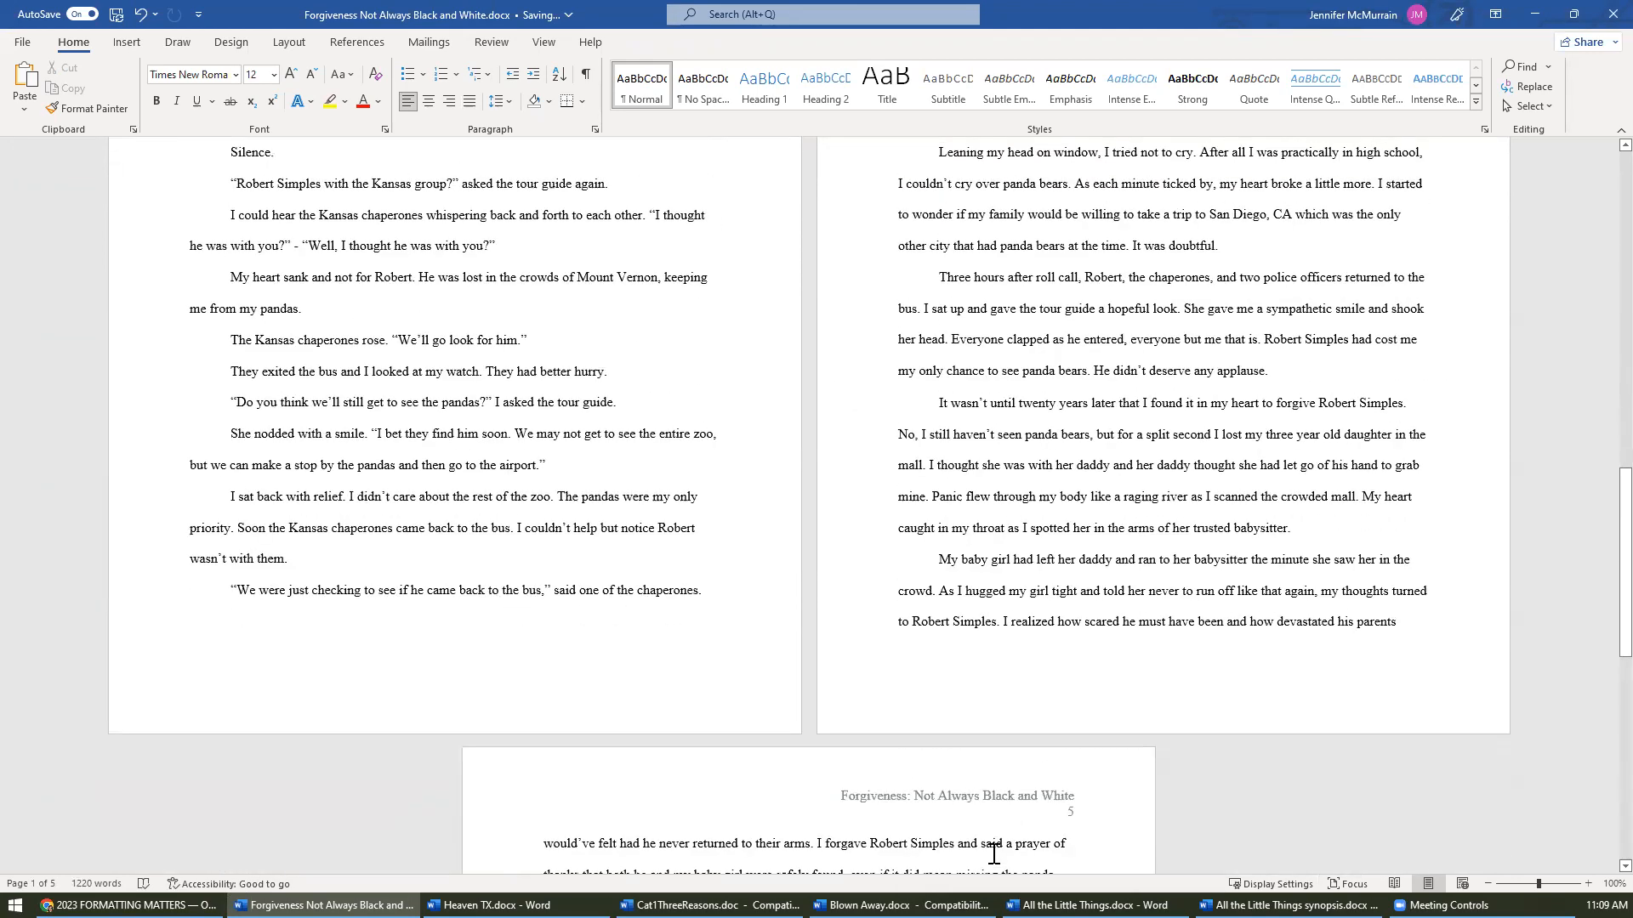
pyautogui.scroll(2, 869, 729)
pyautogui.scroll(13, 869, 729)
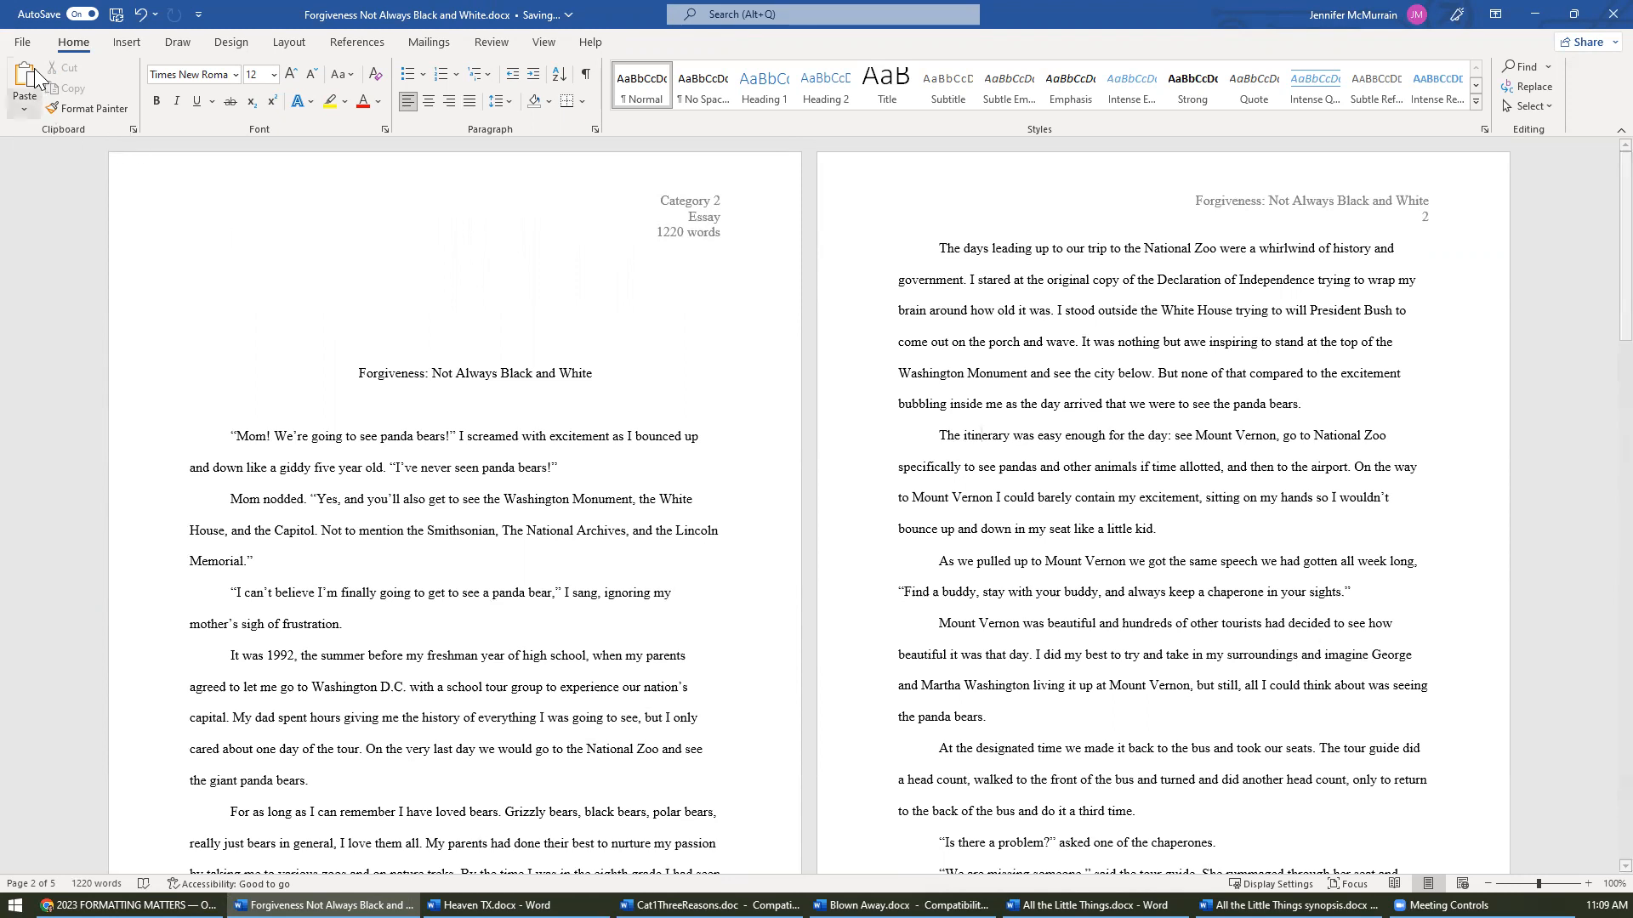
# - Open the Document Inspector for the manuscript from the document's information page
pyautogui.click(23, 43)
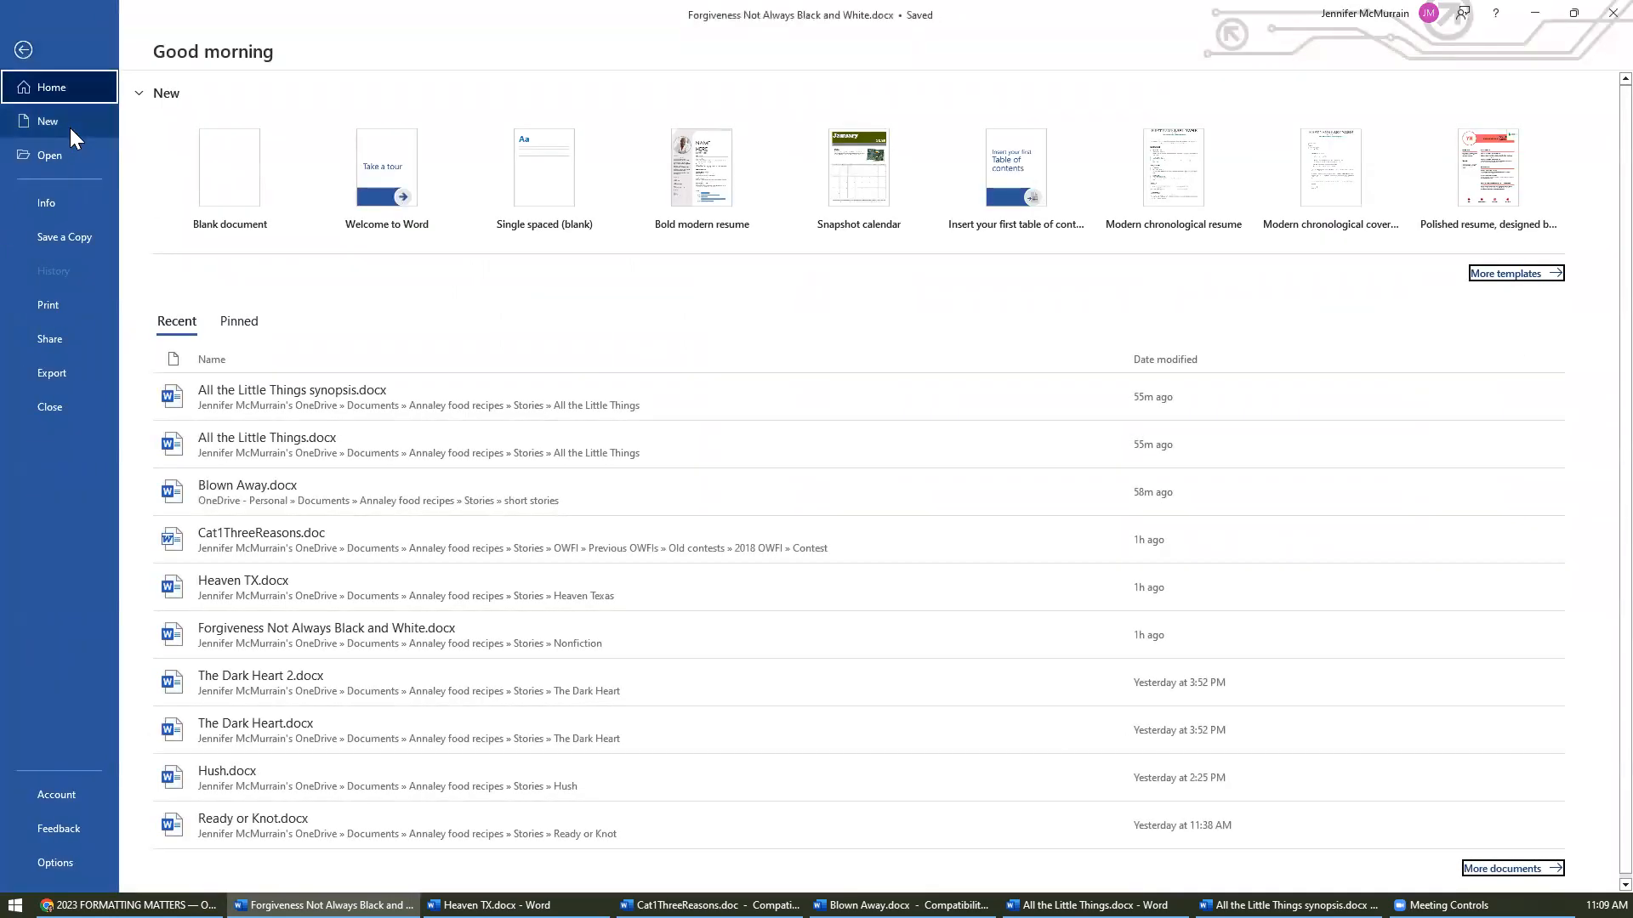
pyautogui.click(61, 203)
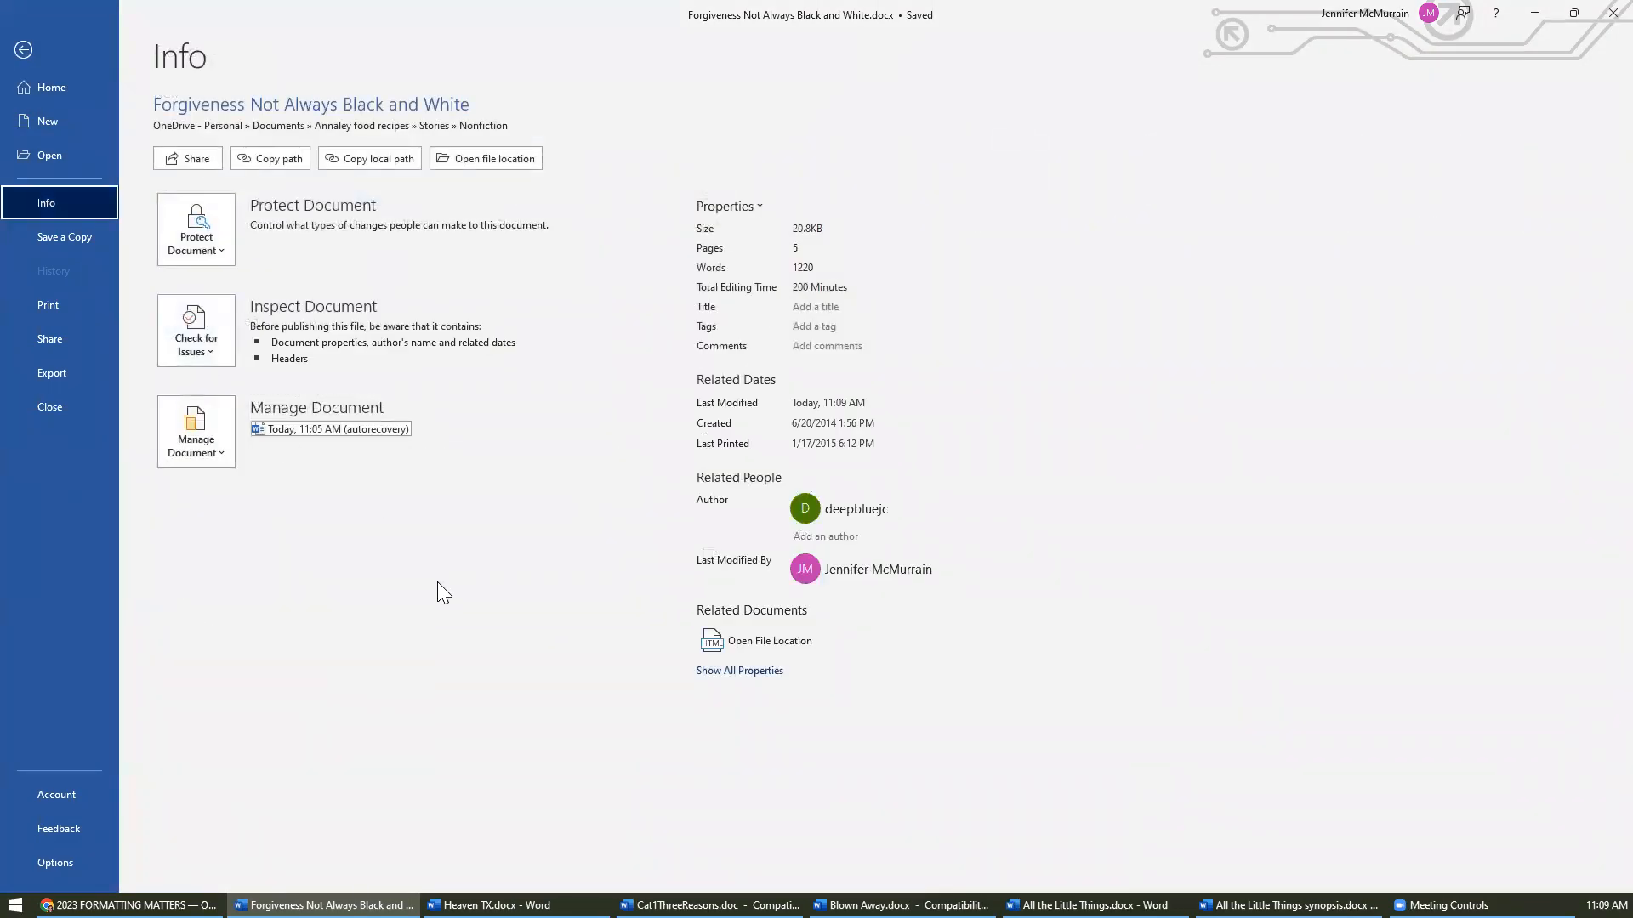
pyautogui.click(204, 340)
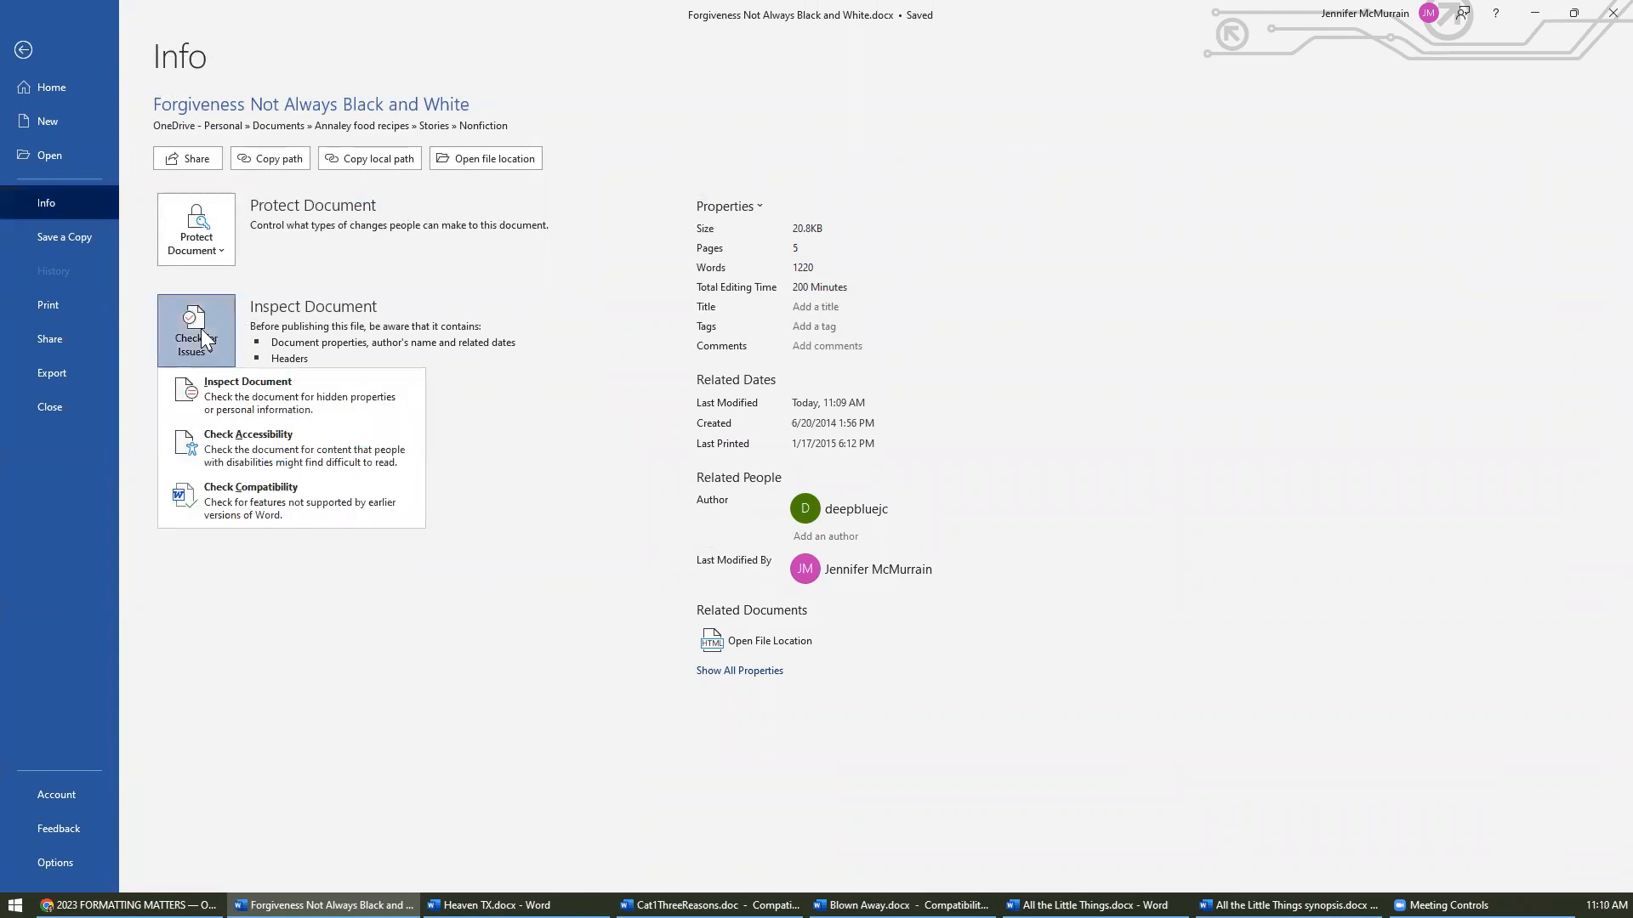
pyautogui.click(226, 396)
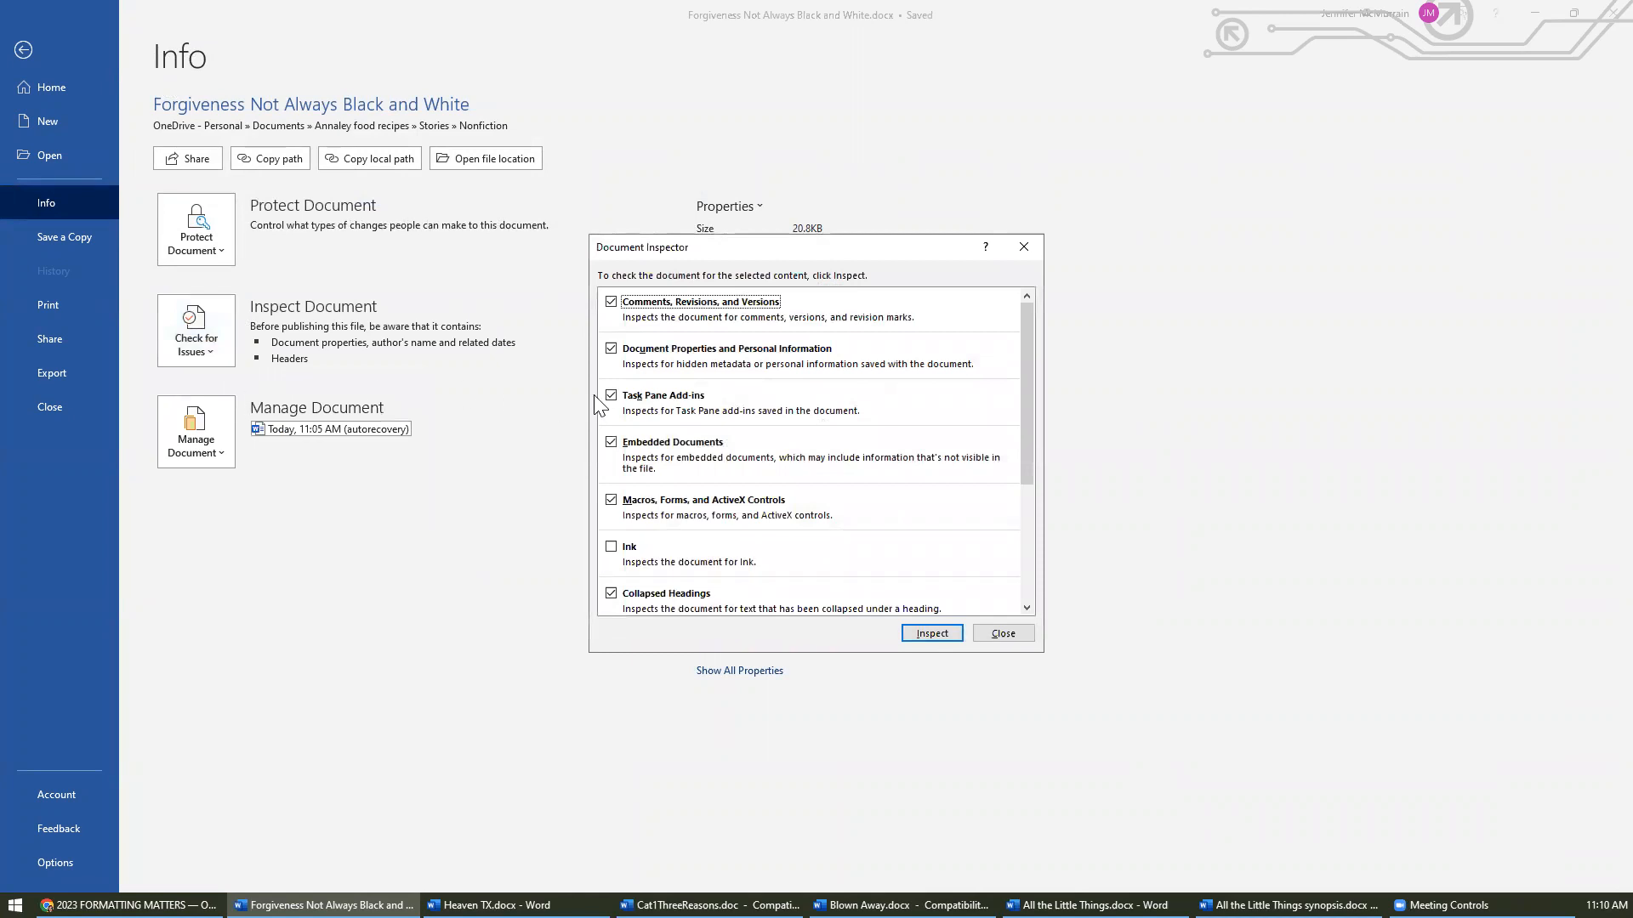
# - Limit the inspection to Document Properties and Personal Information by deselecting every other content type
pyautogui.click(612, 303)
pyautogui.click(610, 397)
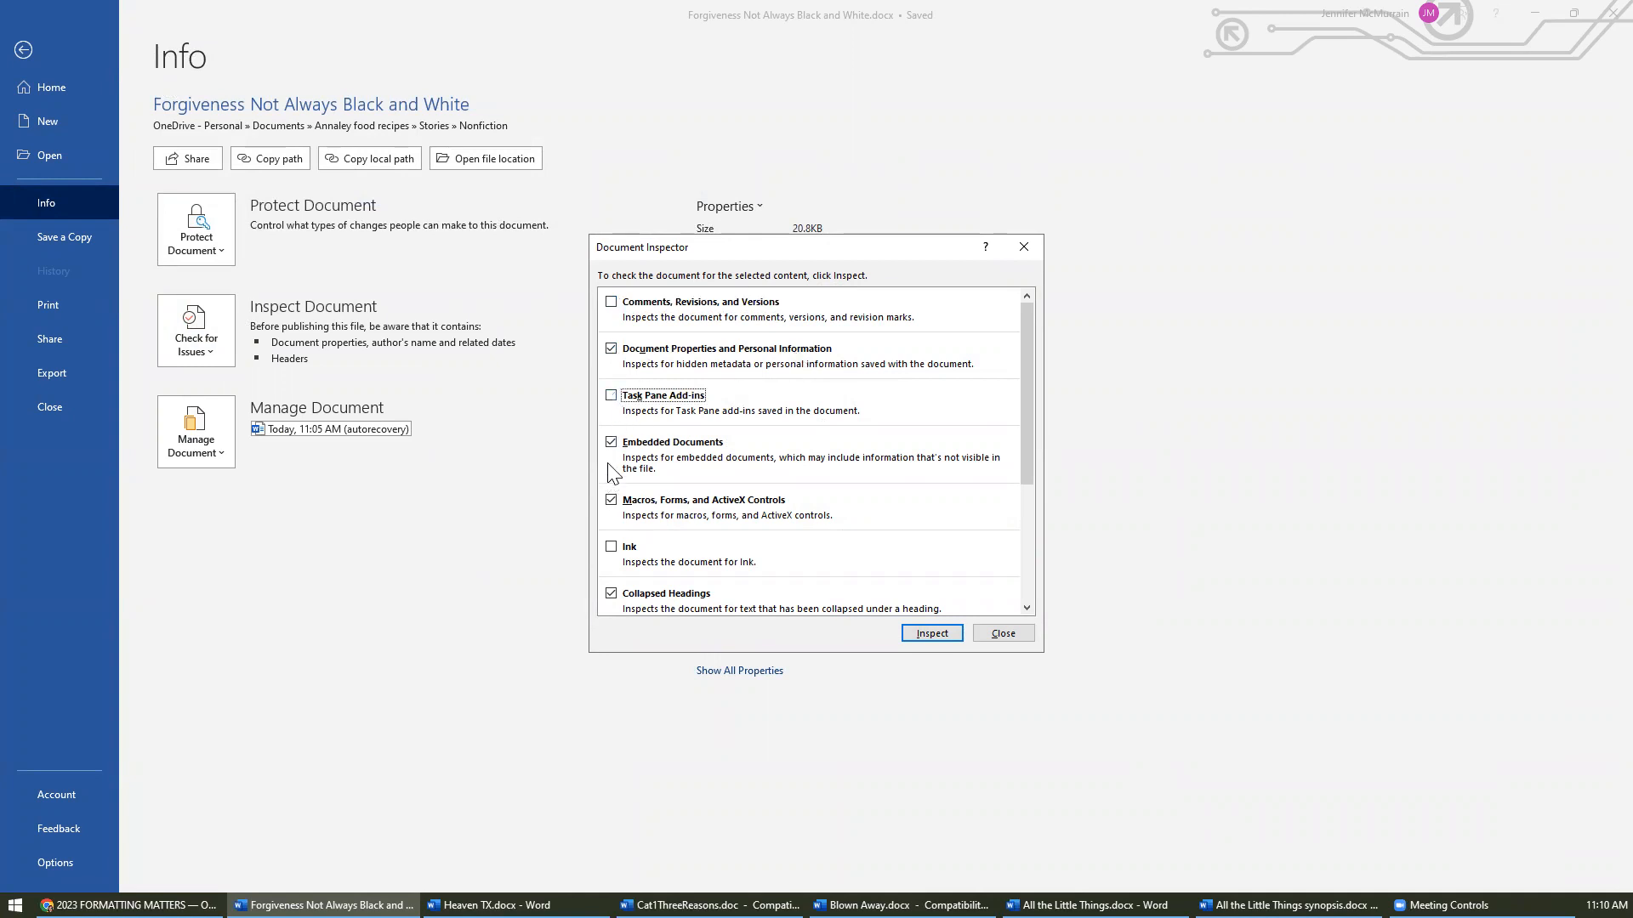
pyautogui.click(611, 443)
pyautogui.click(612, 501)
pyautogui.scroll(-3, 646, 515)
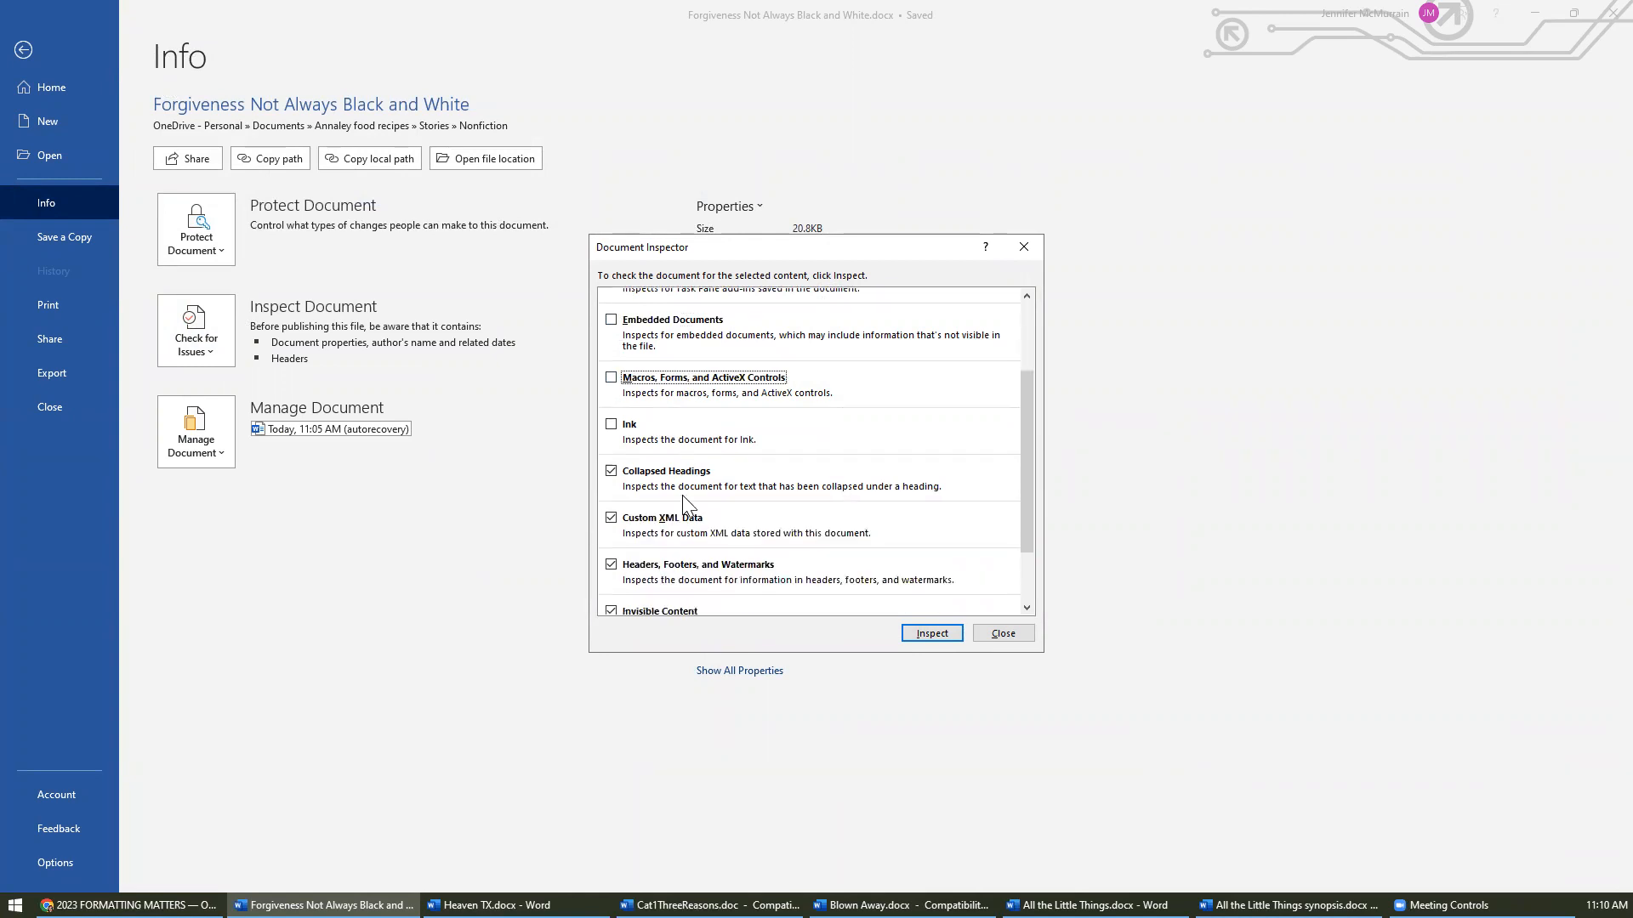
pyautogui.click(611, 471)
pyautogui.click(610, 518)
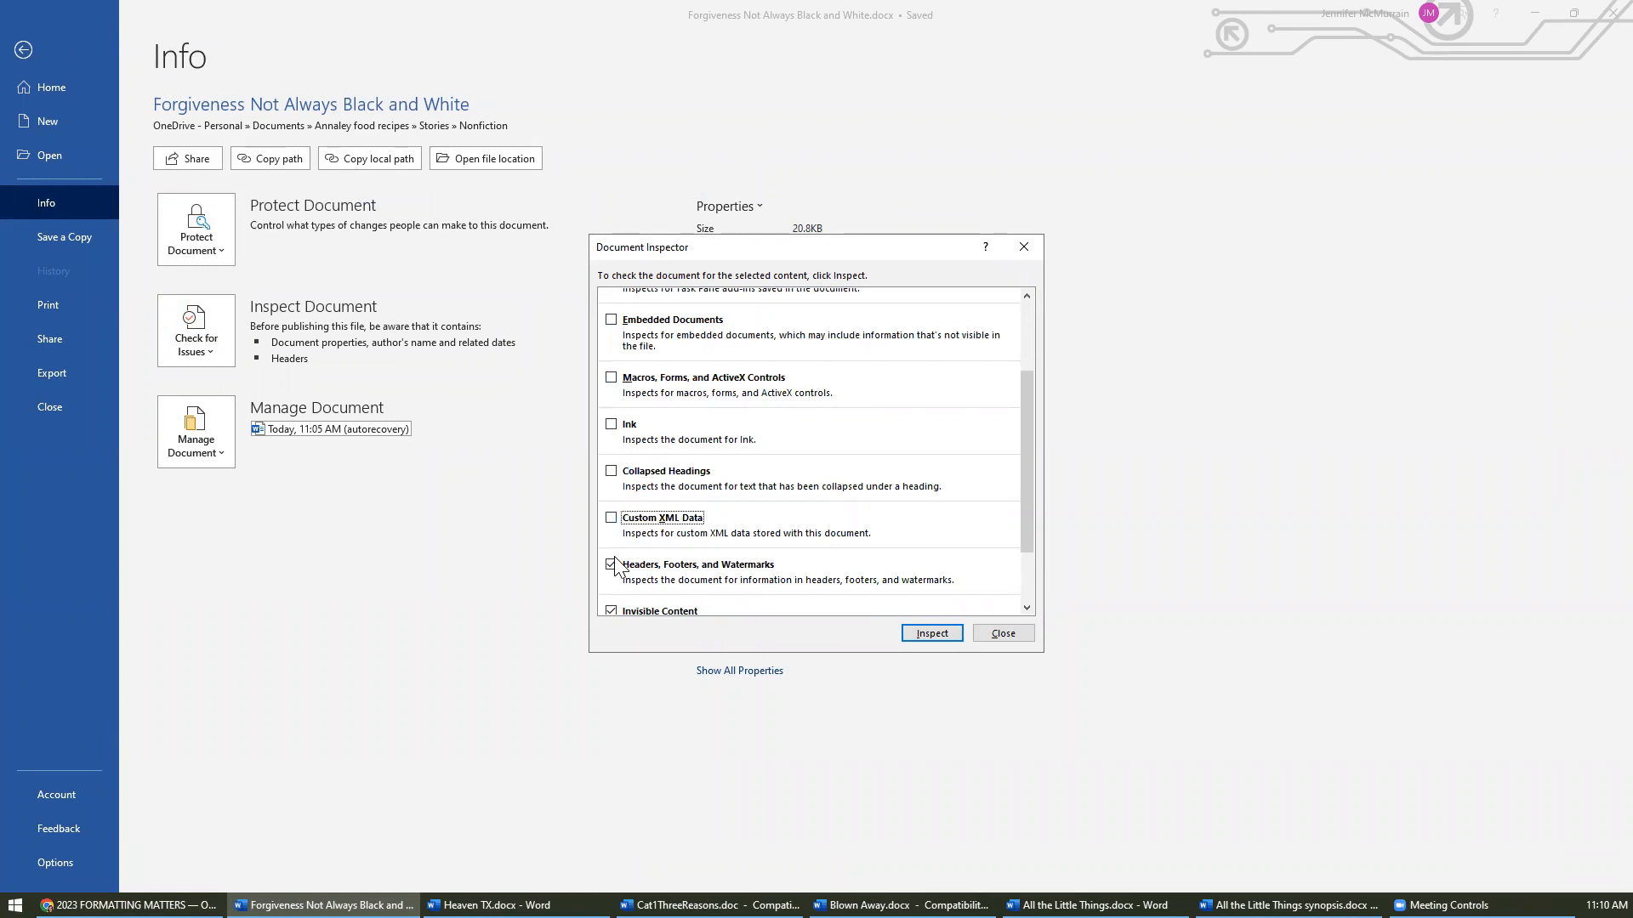
pyautogui.click(610, 565)
pyautogui.scroll(-2, 664, 538)
pyautogui.click(611, 526)
pyautogui.click(611, 584)
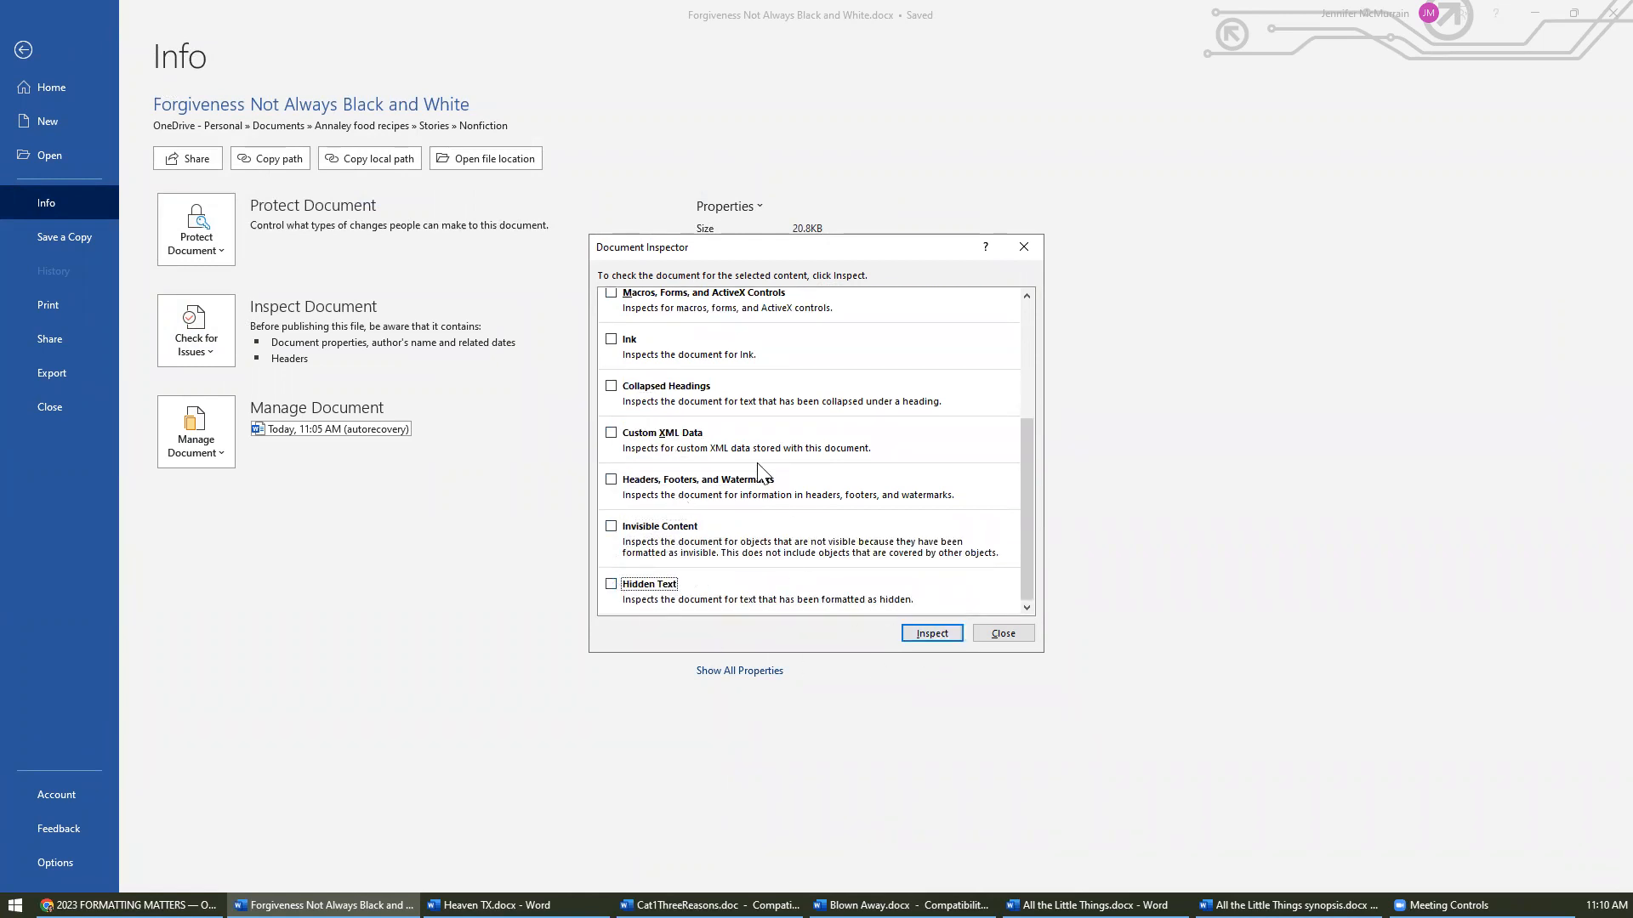
pyautogui.scroll(5, 728, 521)
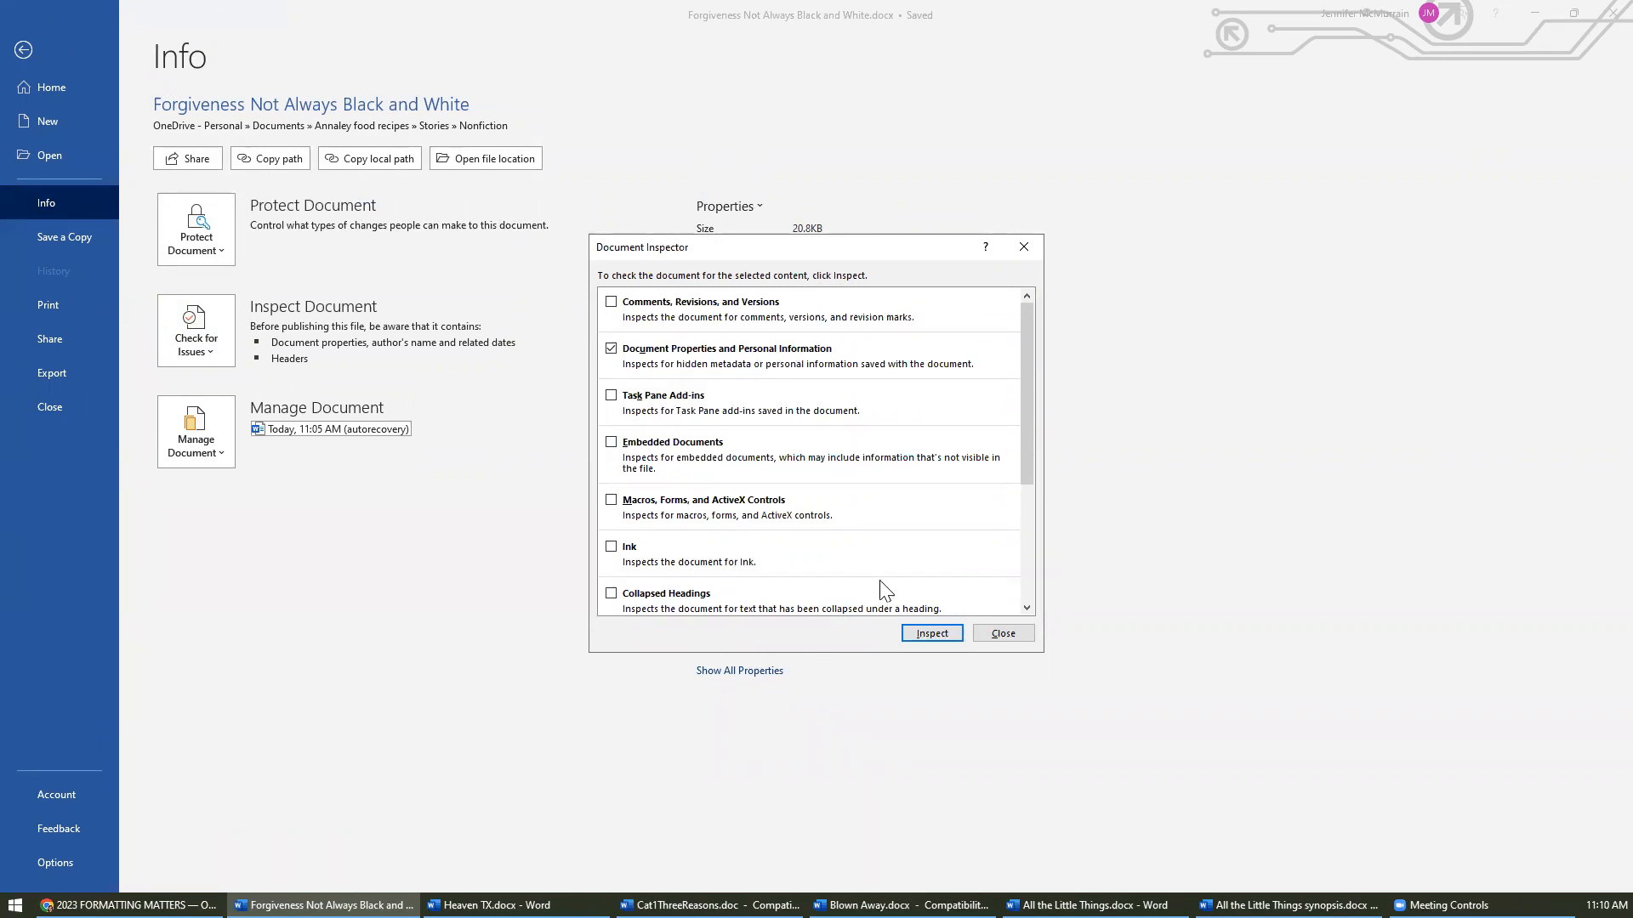
# - Inspect the document, remove all document properties and personal information, and close the Document Inspector
pyautogui.click(932, 634)
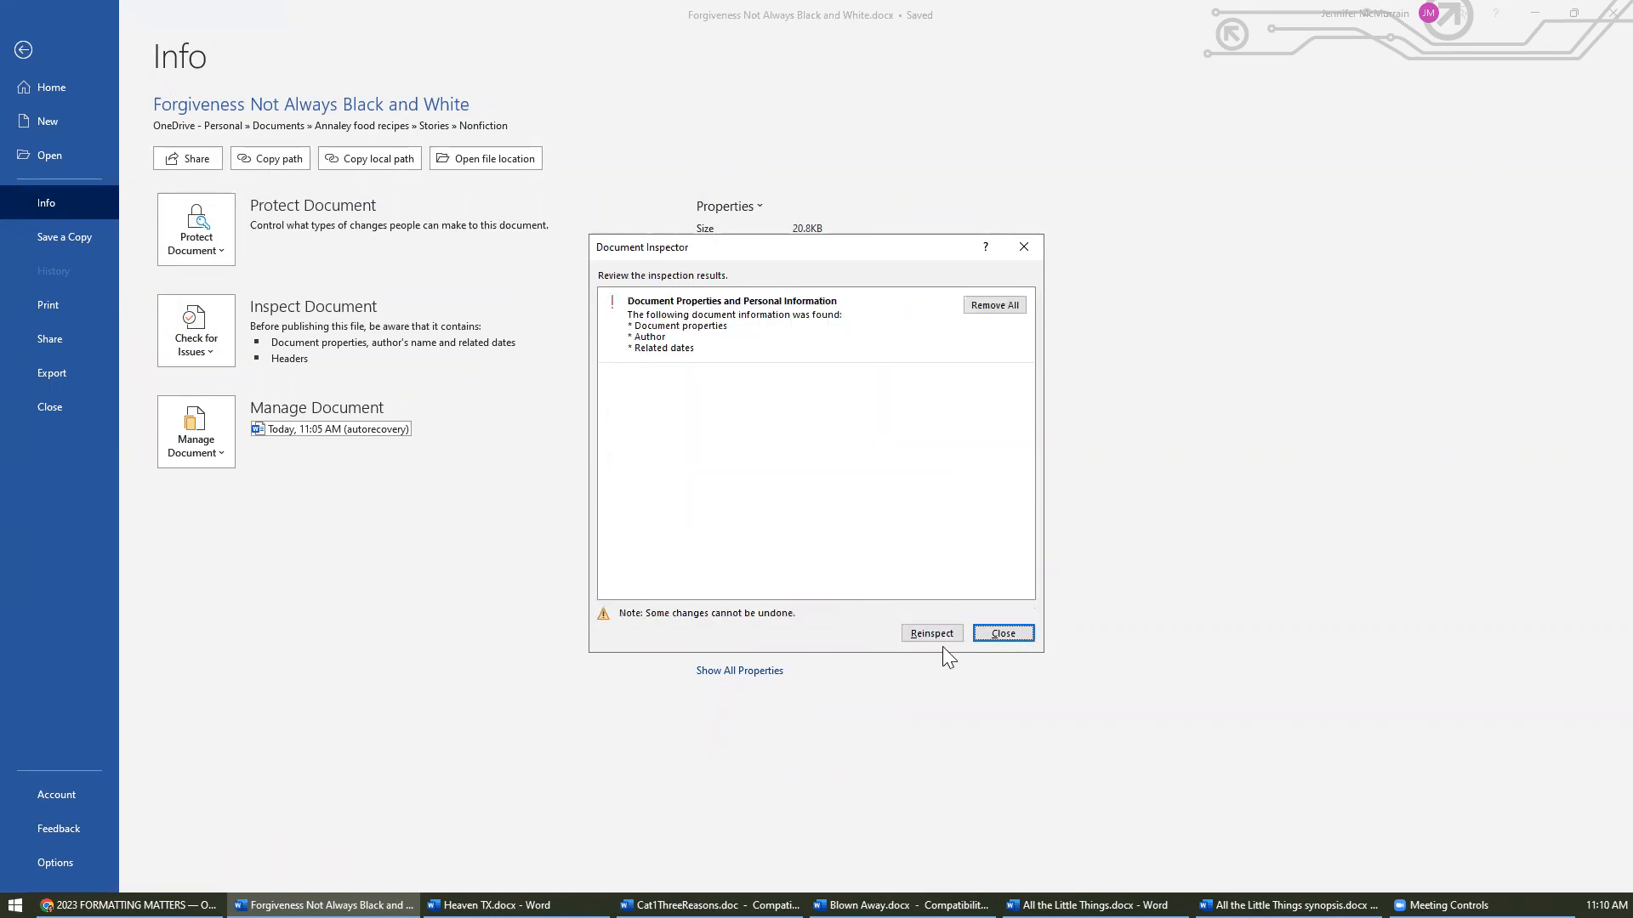
pyautogui.click(999, 305)
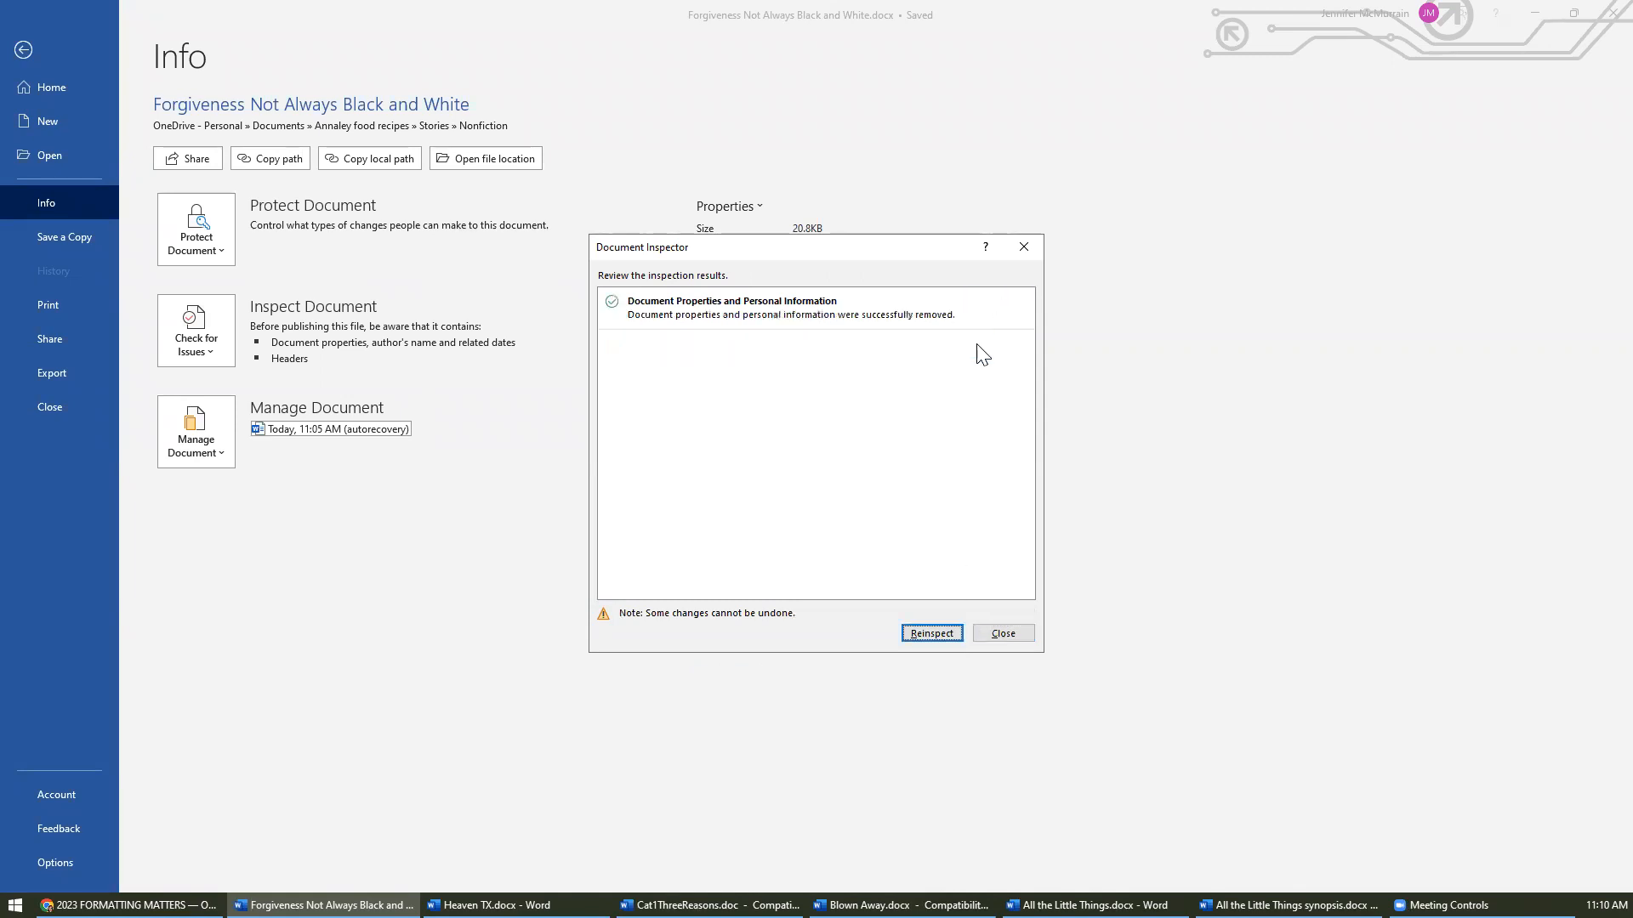
pyautogui.click(1003, 634)
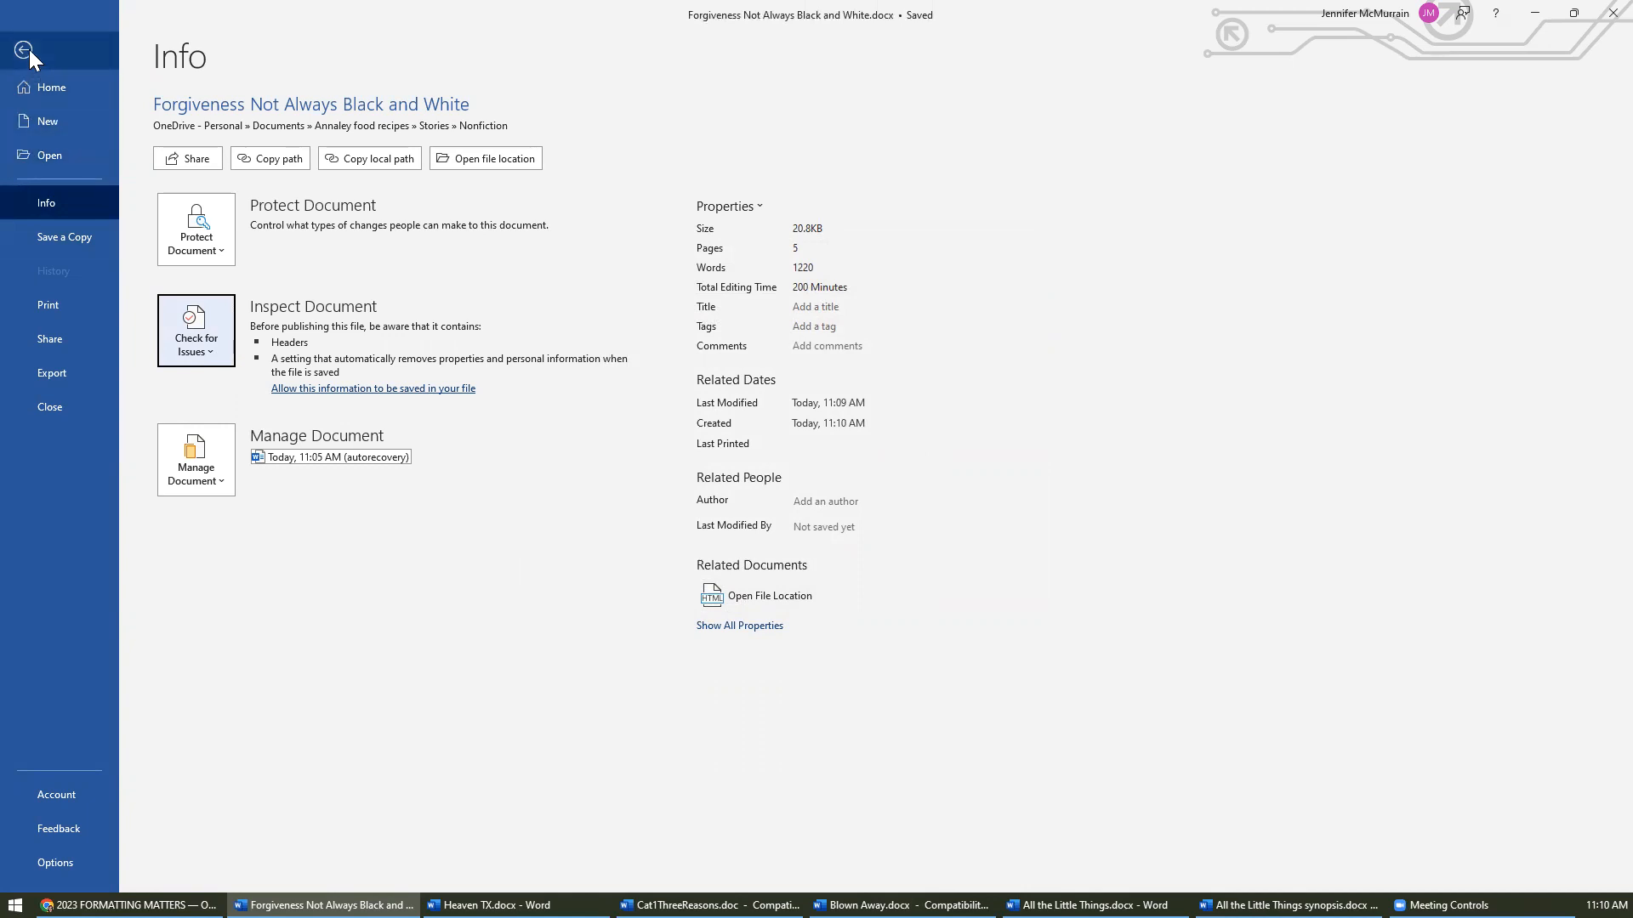
# - Start saving a copy of the manuscript and create and open a Desktop folder named OWFI 2023 for it
pyautogui.click(90, 239)
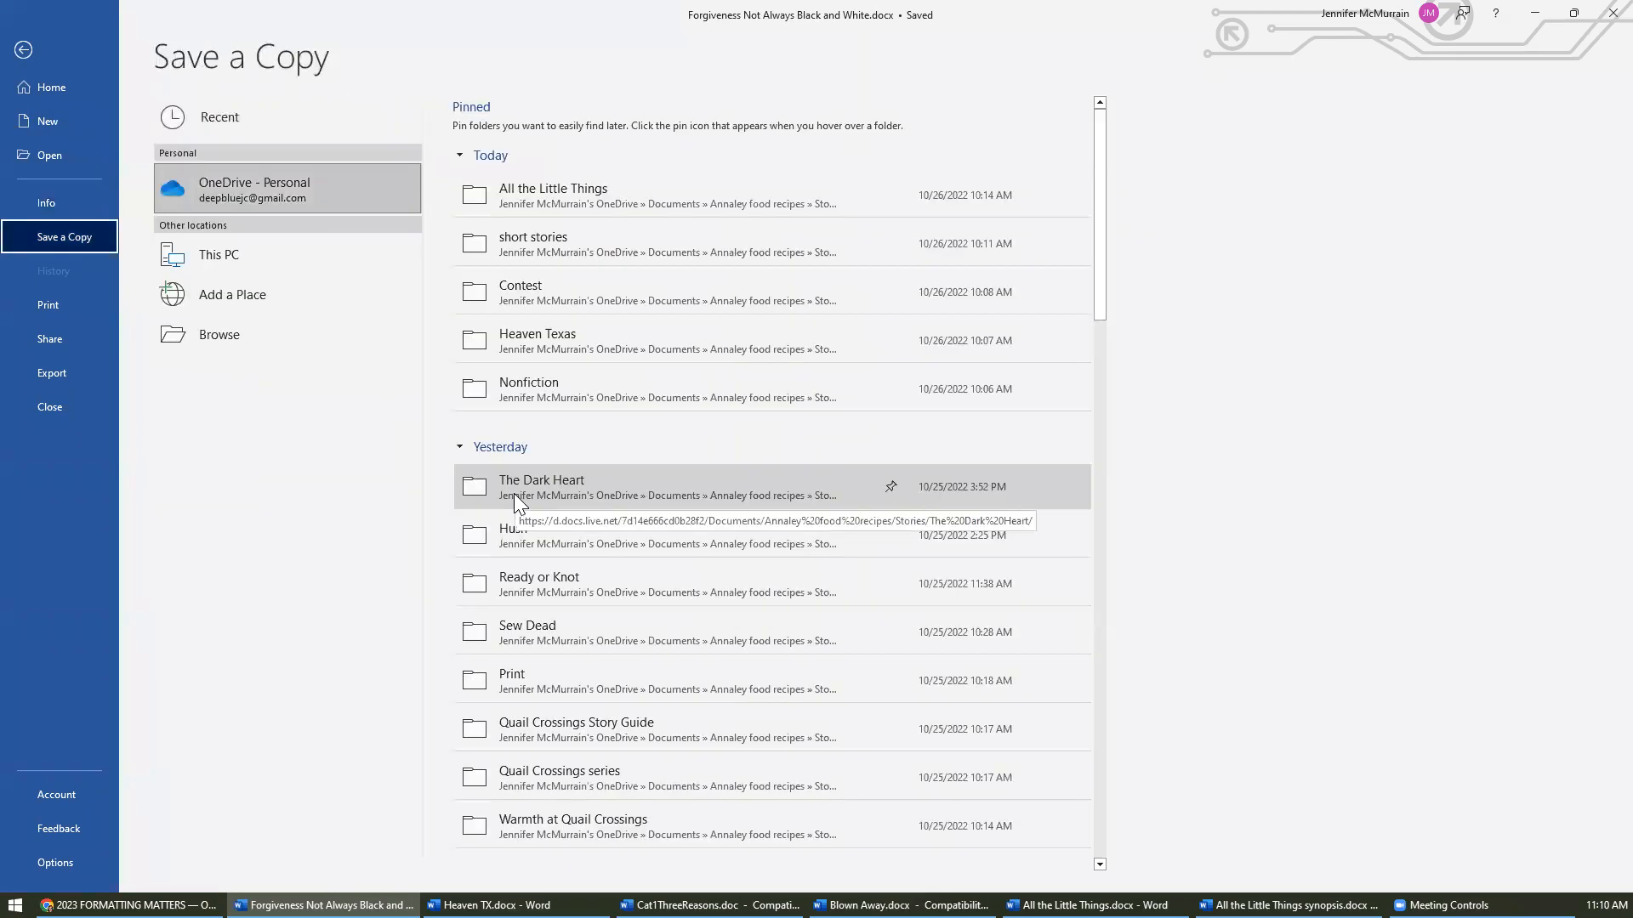
pyautogui.click(302, 330)
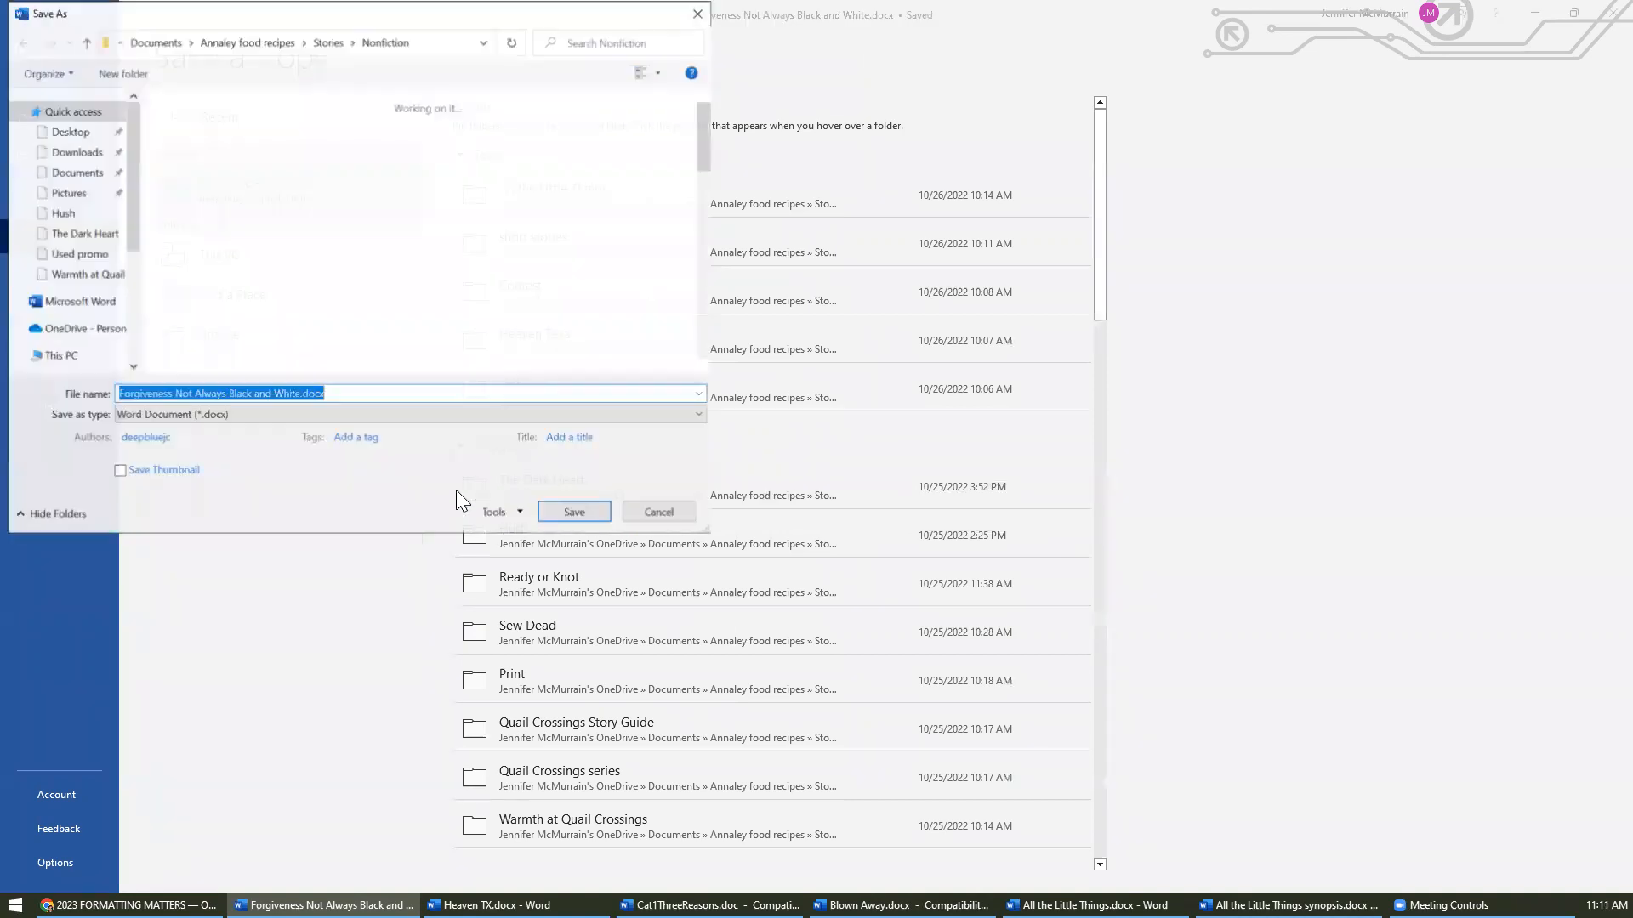
pyautogui.click(70, 132)
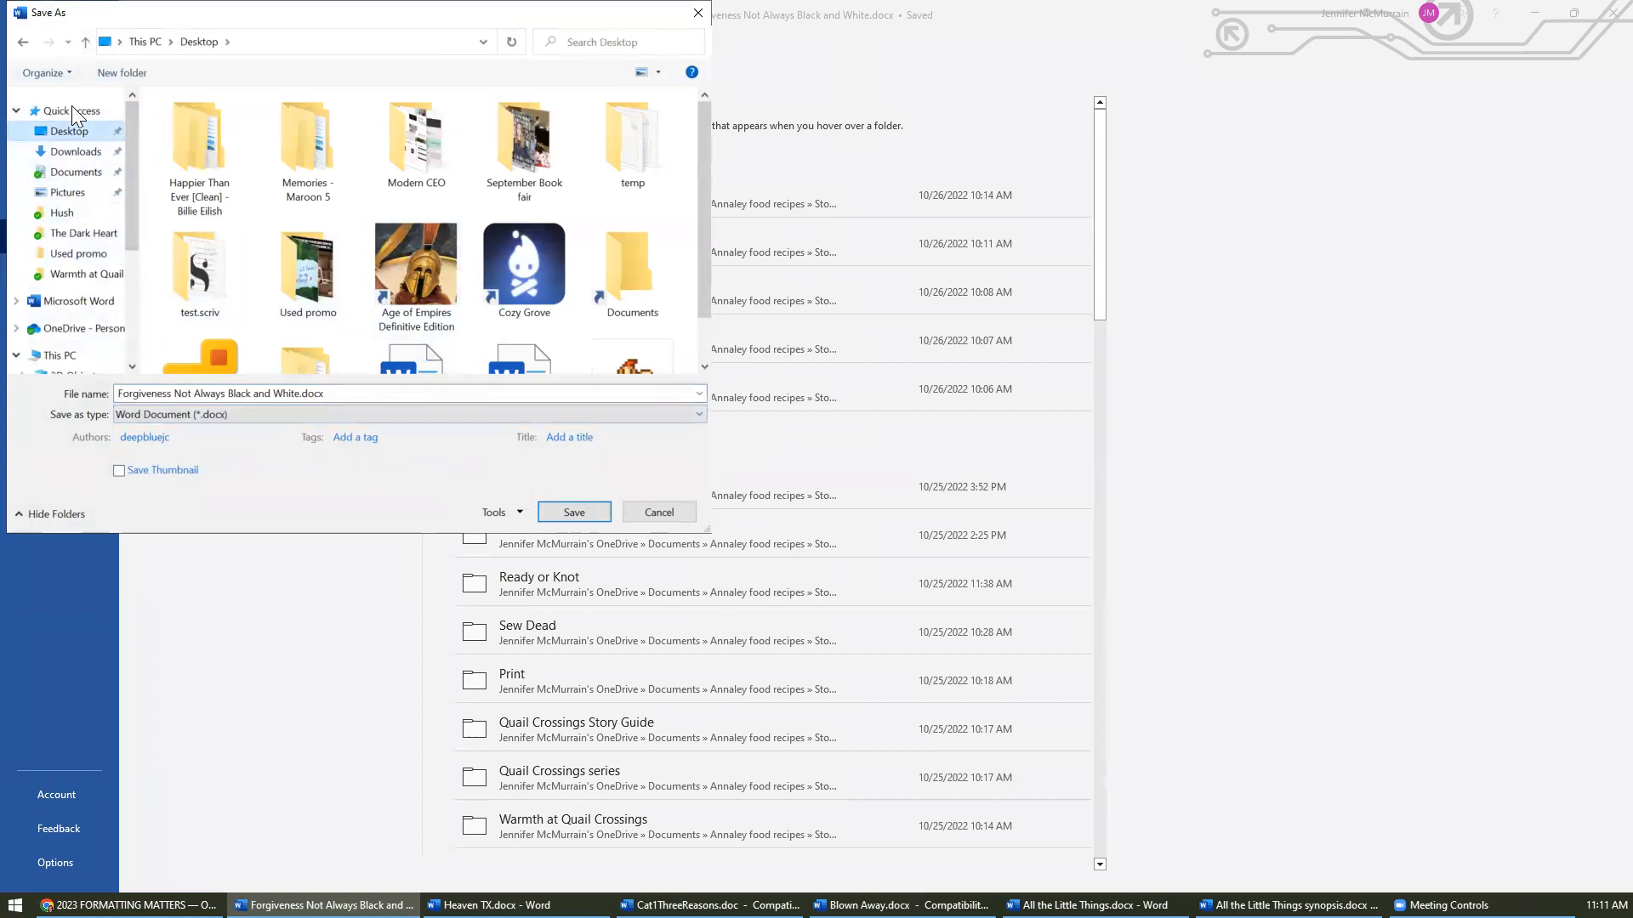
pyautogui.click(122, 73)
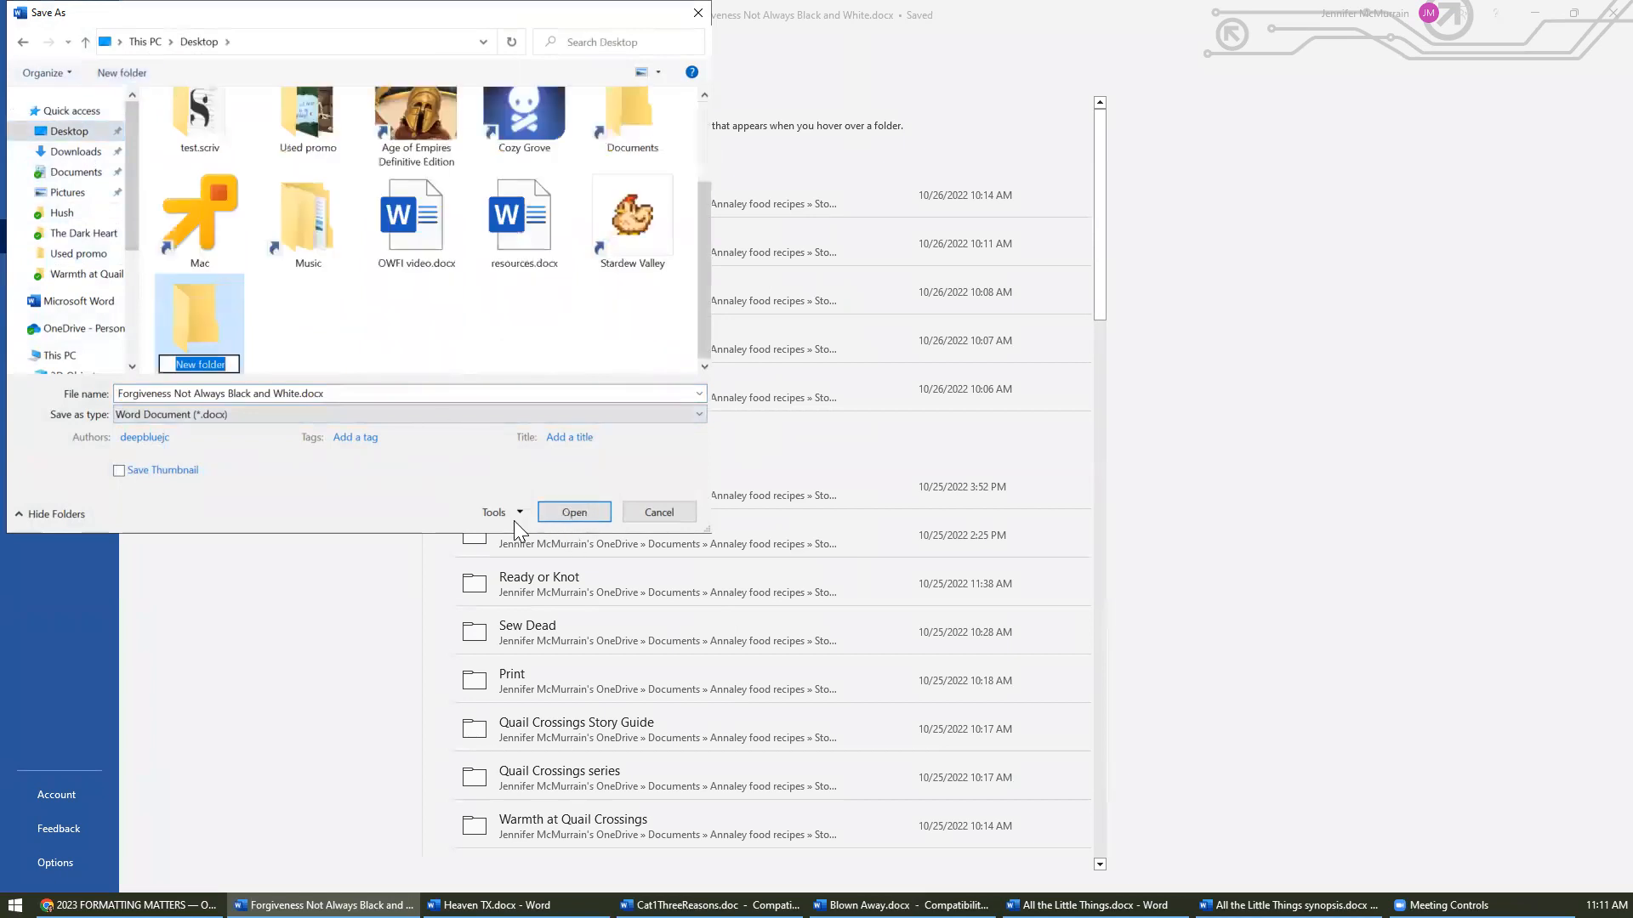
pyautogui.write('OWFI 2023')
pyautogui.press('Return')
pyautogui.doubleClick(199, 320)
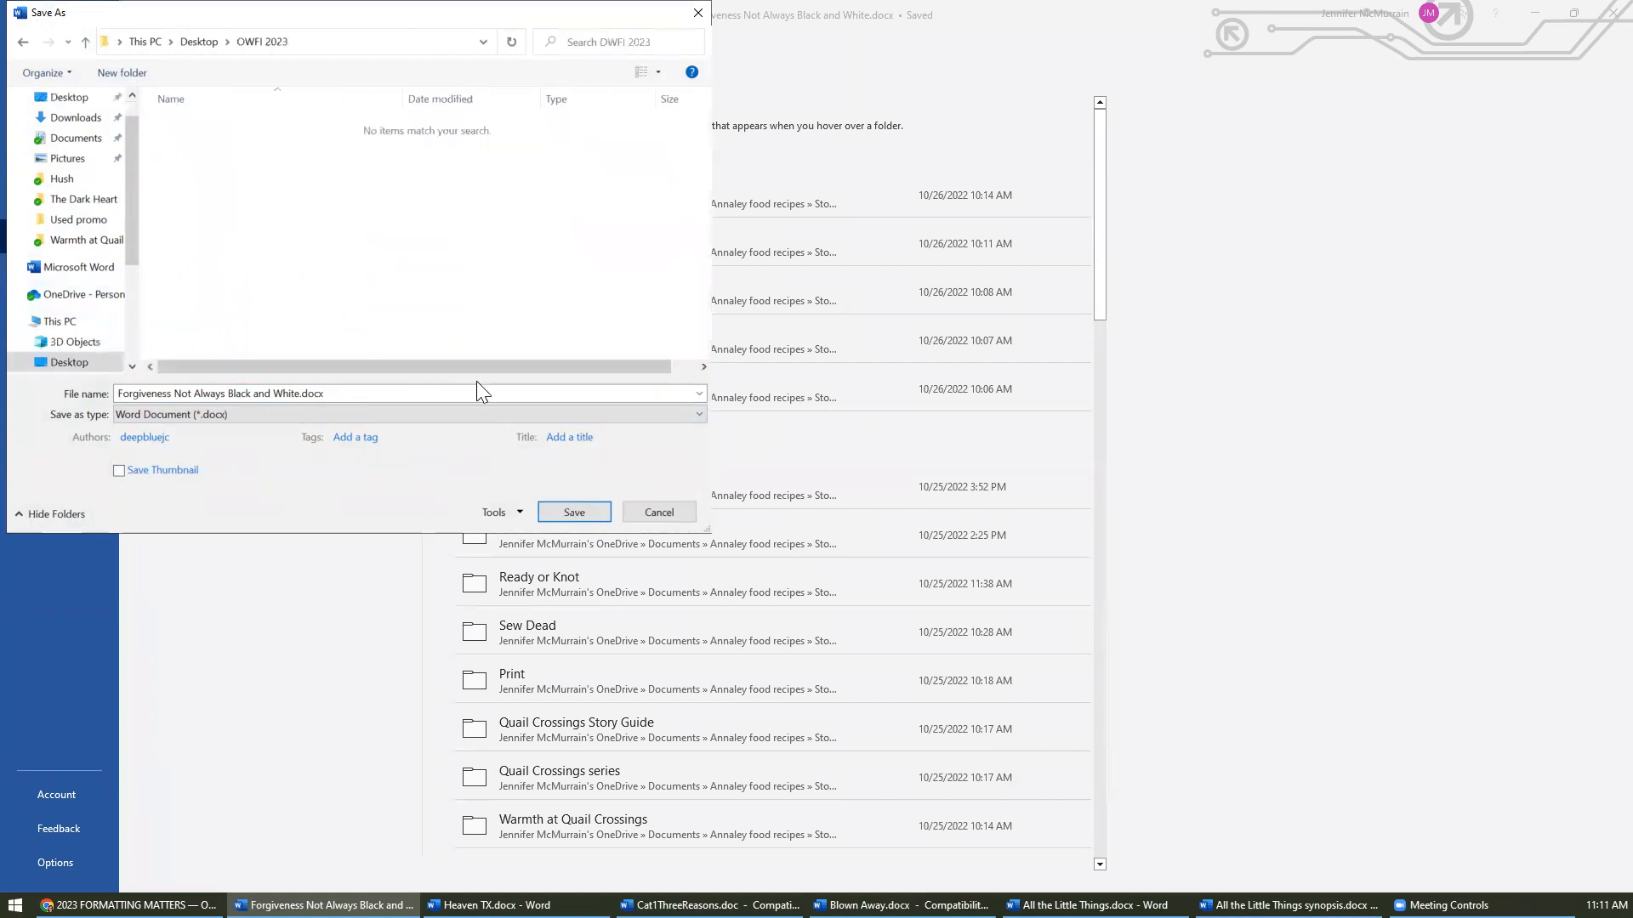
# - Prefix the copy's file name with Cat2, directly before Forgiveness
pyautogui.click(125, 395)
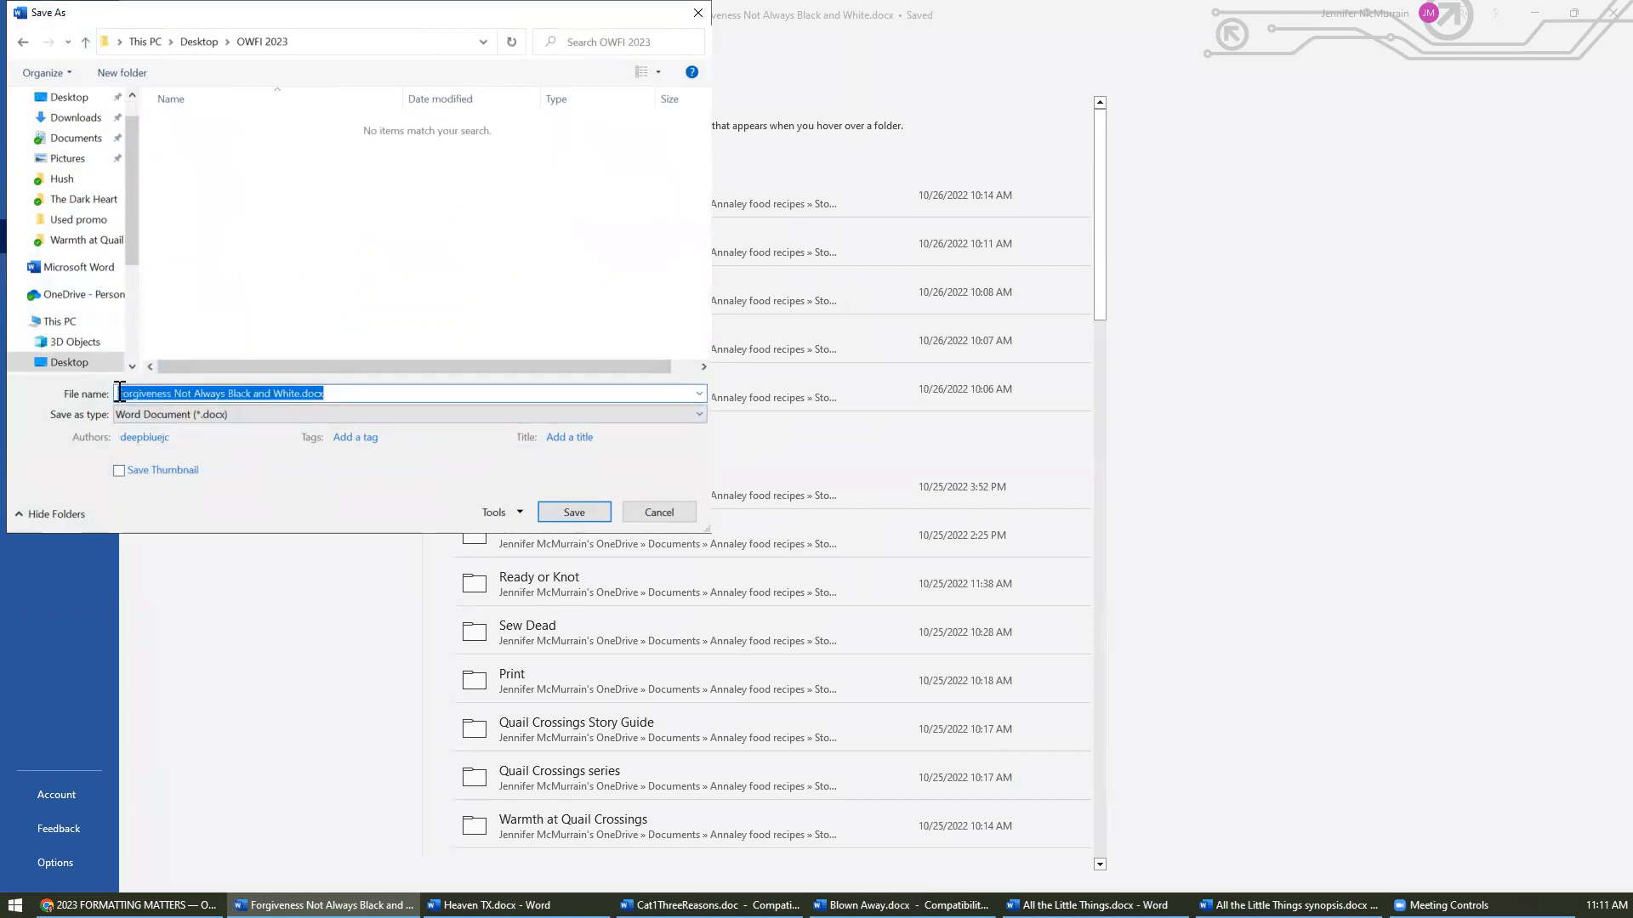
pyautogui.click(119, 393)
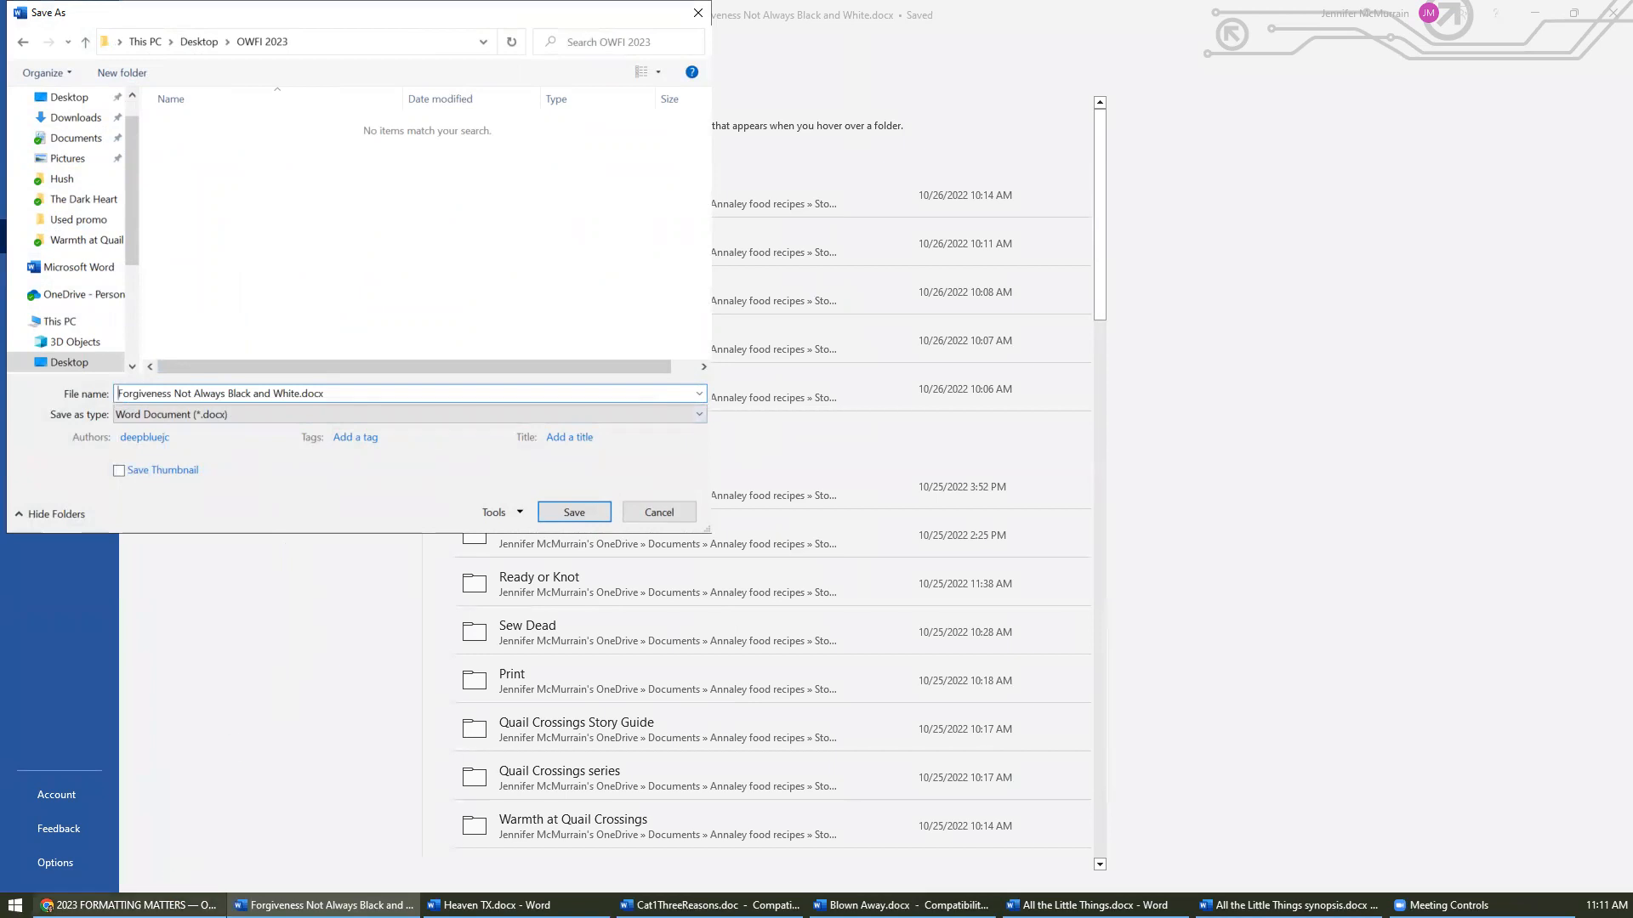
pyautogui.click(128, 905)
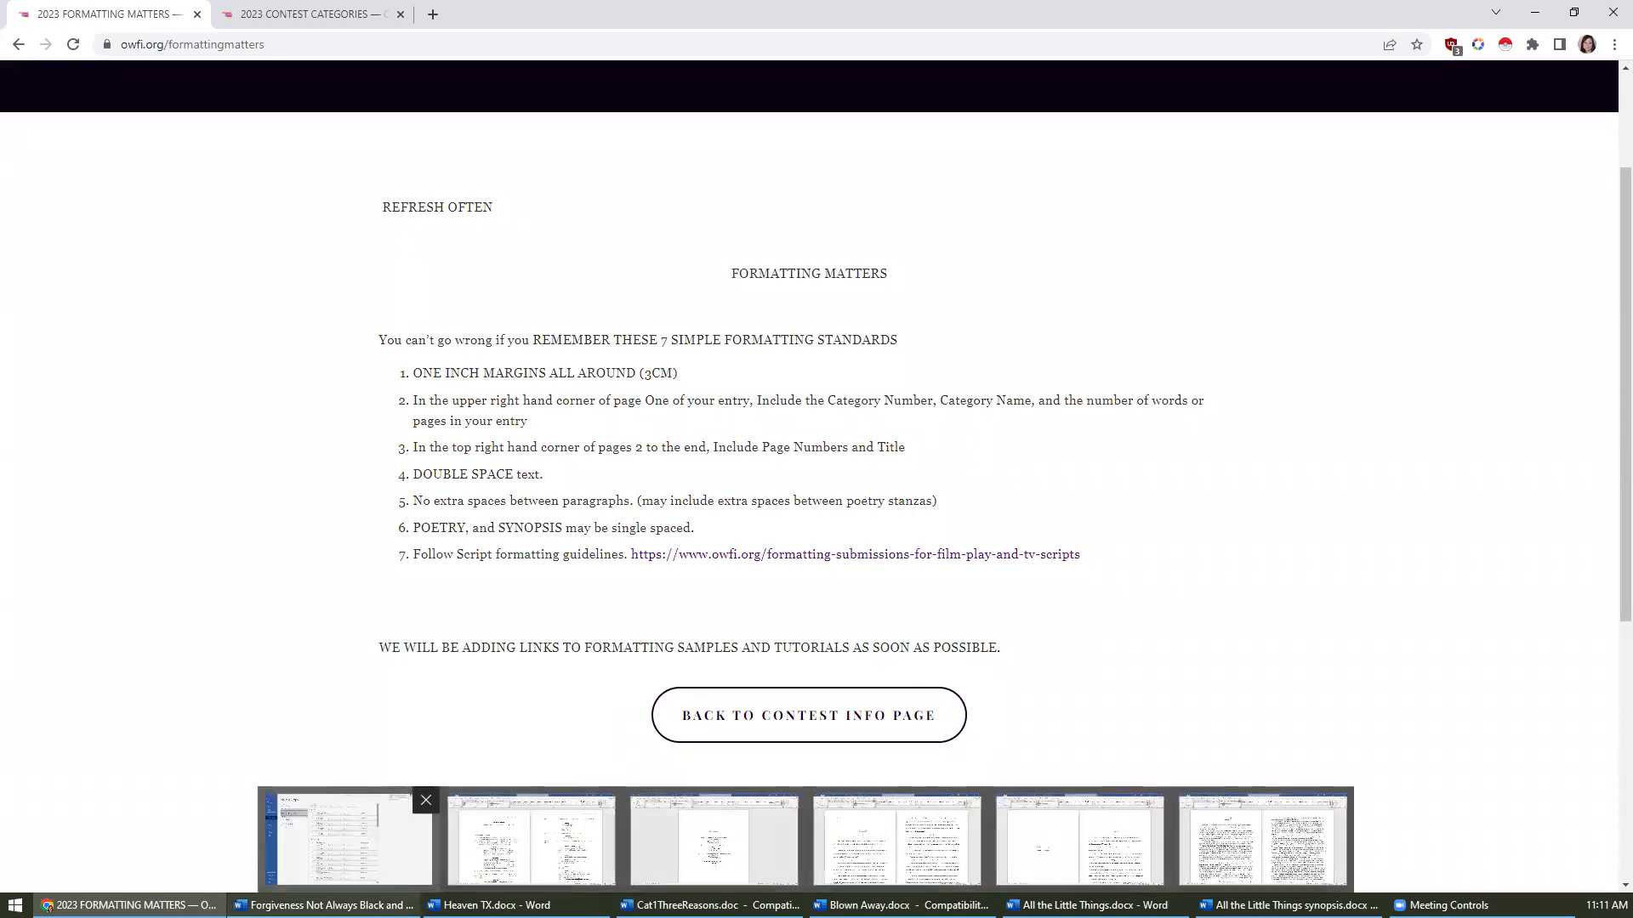
pyautogui.click(328, 842)
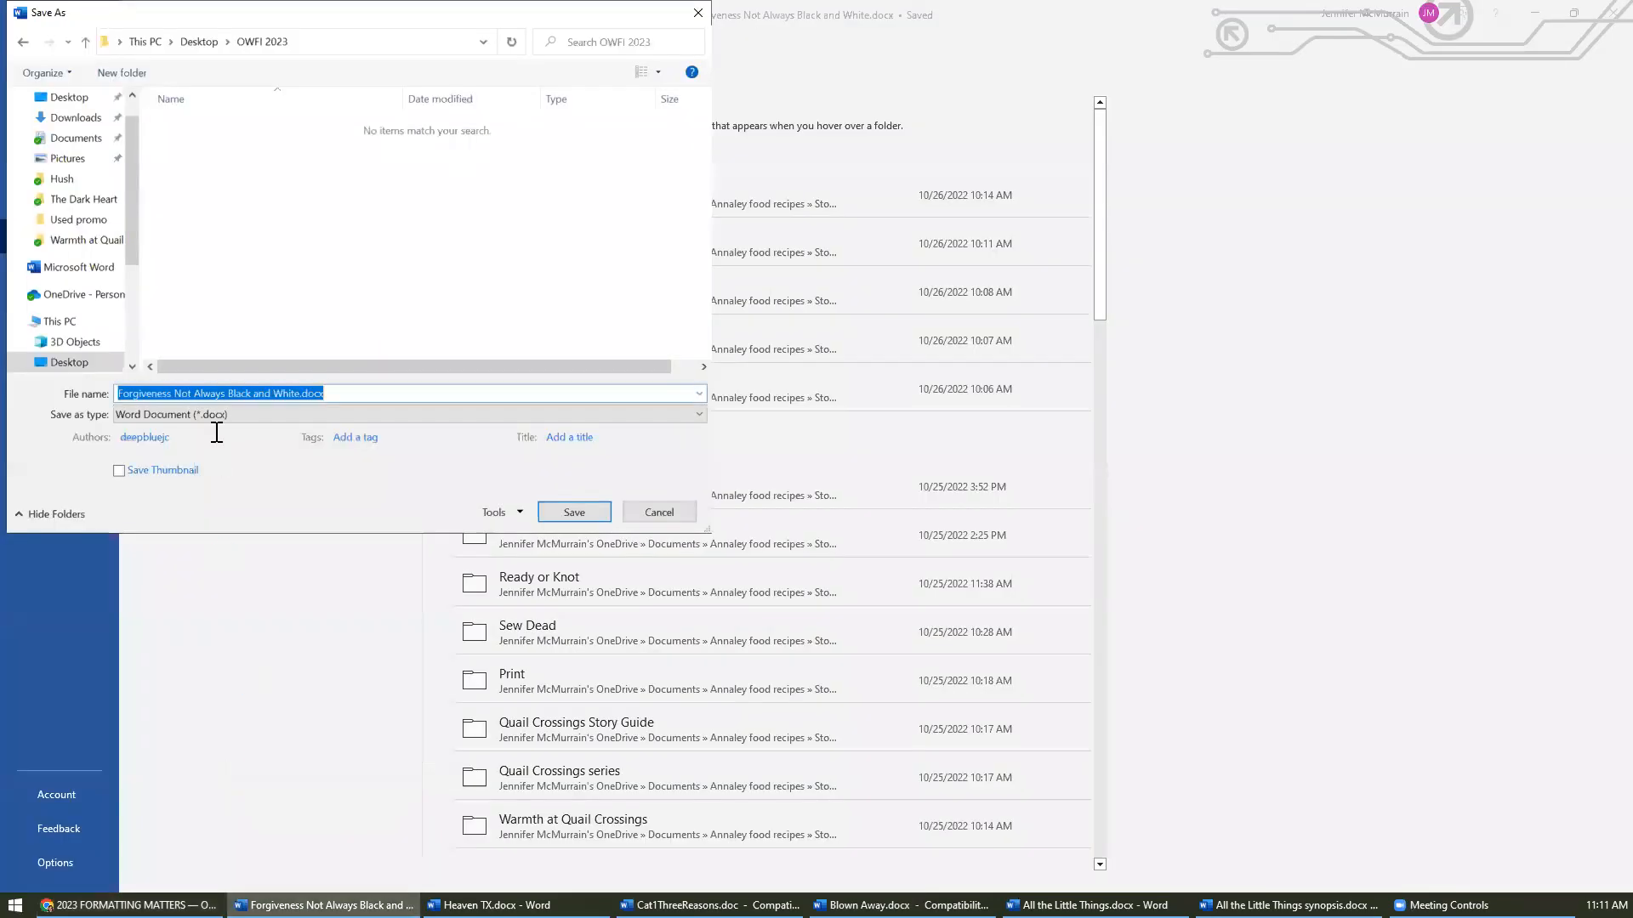
pyautogui.click(120, 395)
pyautogui.write('Cat2')
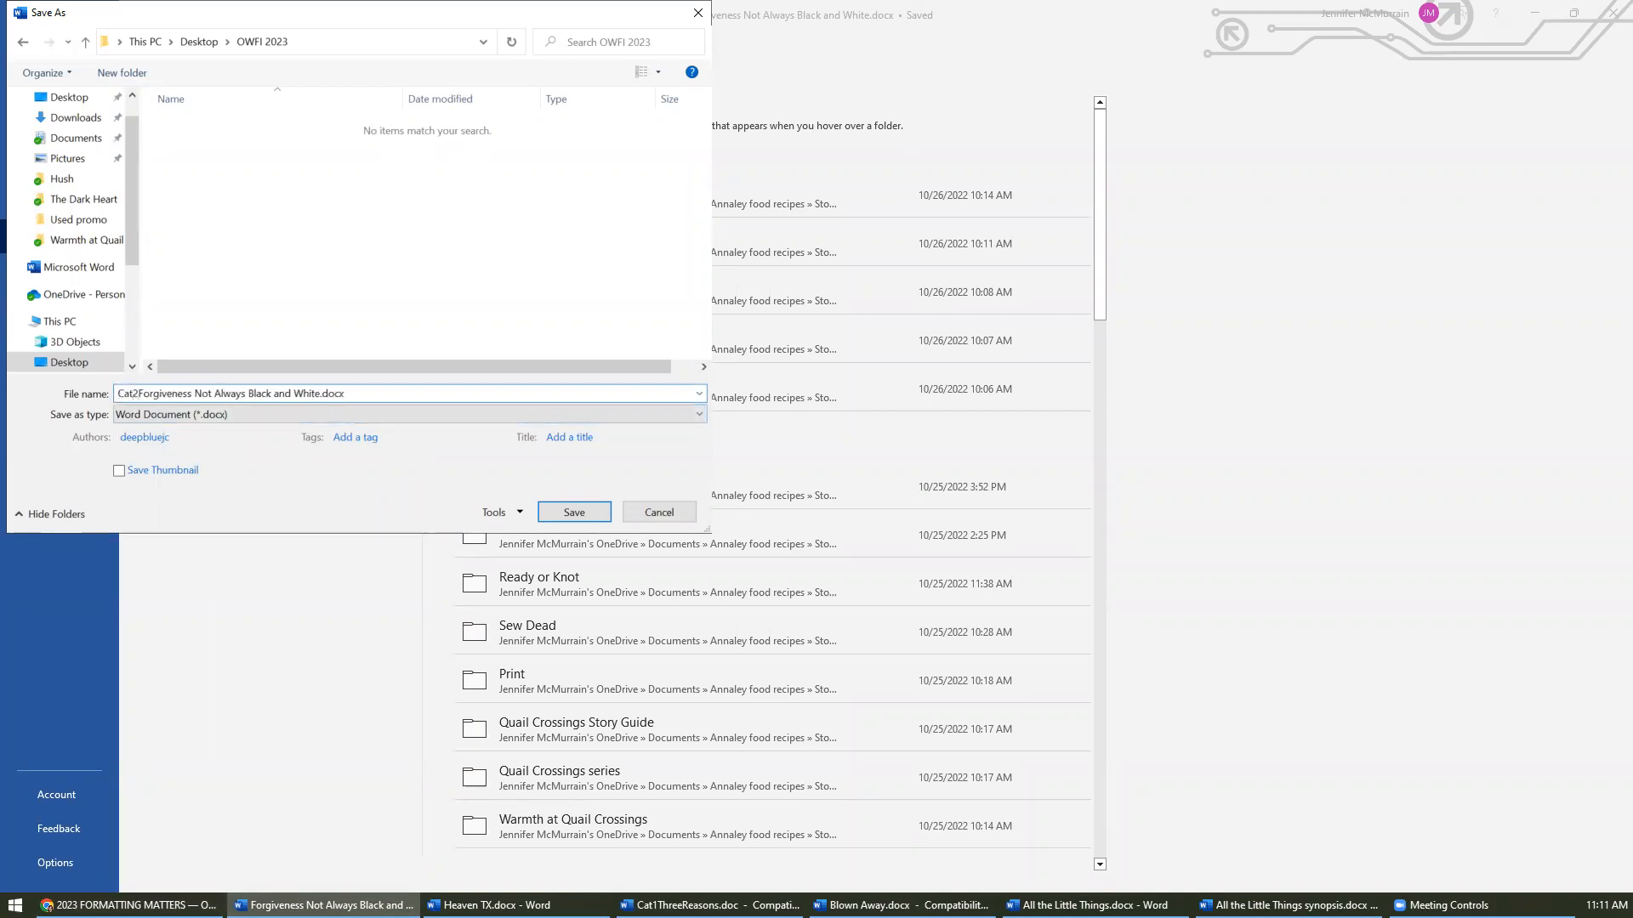
# - Remove all spaces from the file name to make it Cat2ForgivenessNotAlwaysBlackandWhite.docx, save the copy and dismiss the AutoSave notice
pyautogui.click(193, 394)
pyautogui.press('BackSpace')
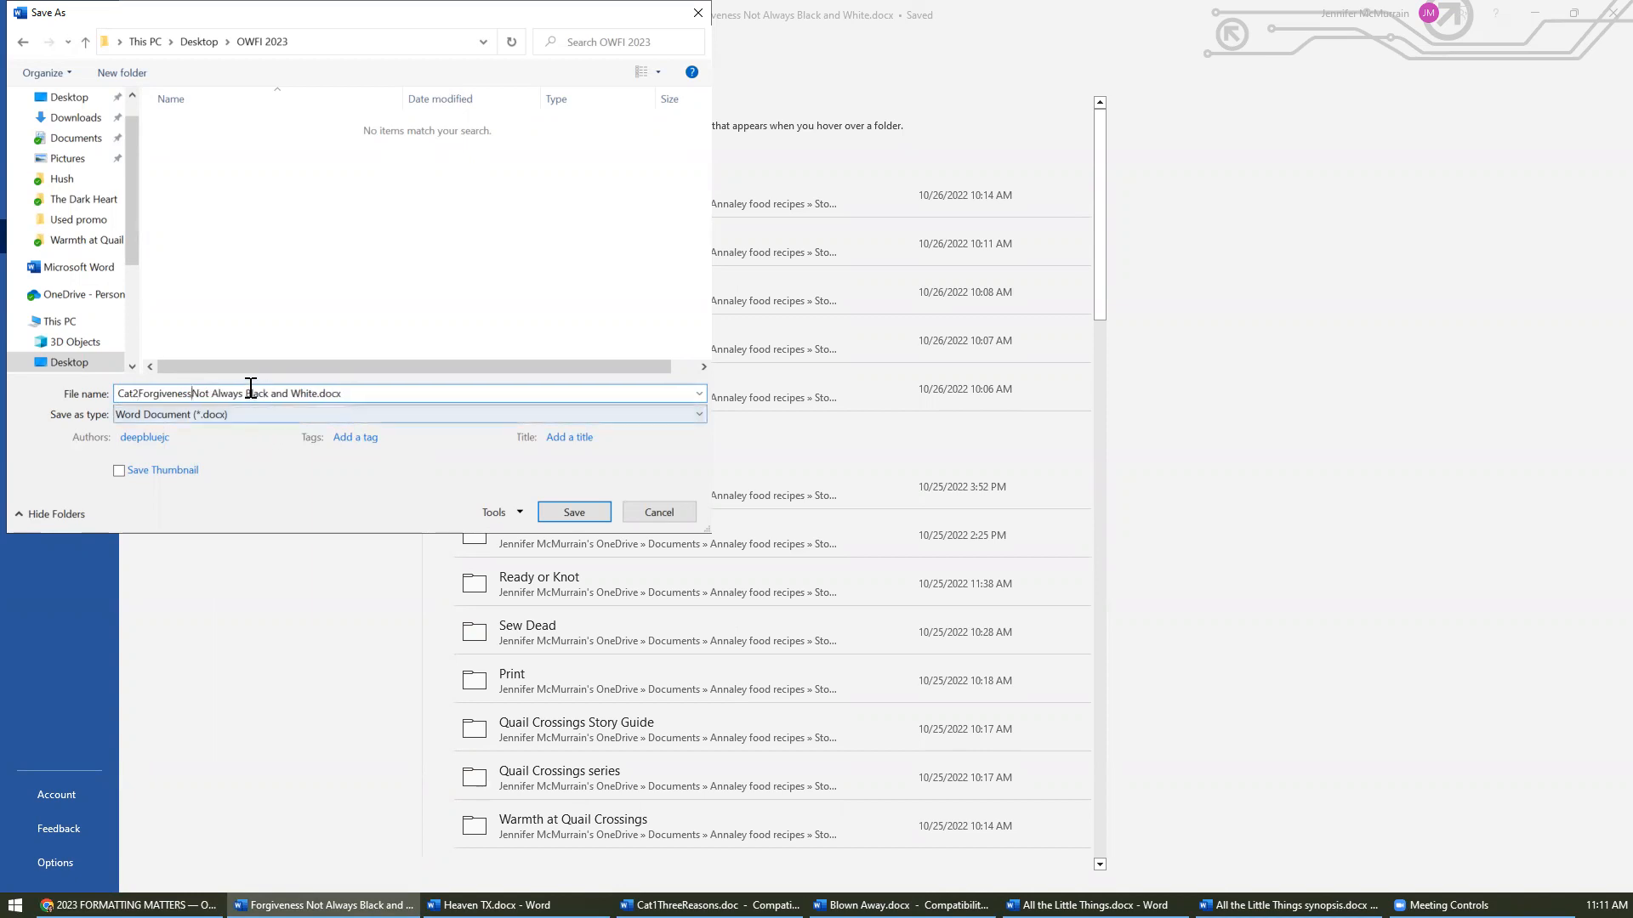
pyautogui.click(214, 396)
pyautogui.press('BackSpace')
pyautogui.click(243, 396)
pyautogui.press('BackSpace')
pyautogui.click(267, 396)
pyautogui.press('BackSpace')
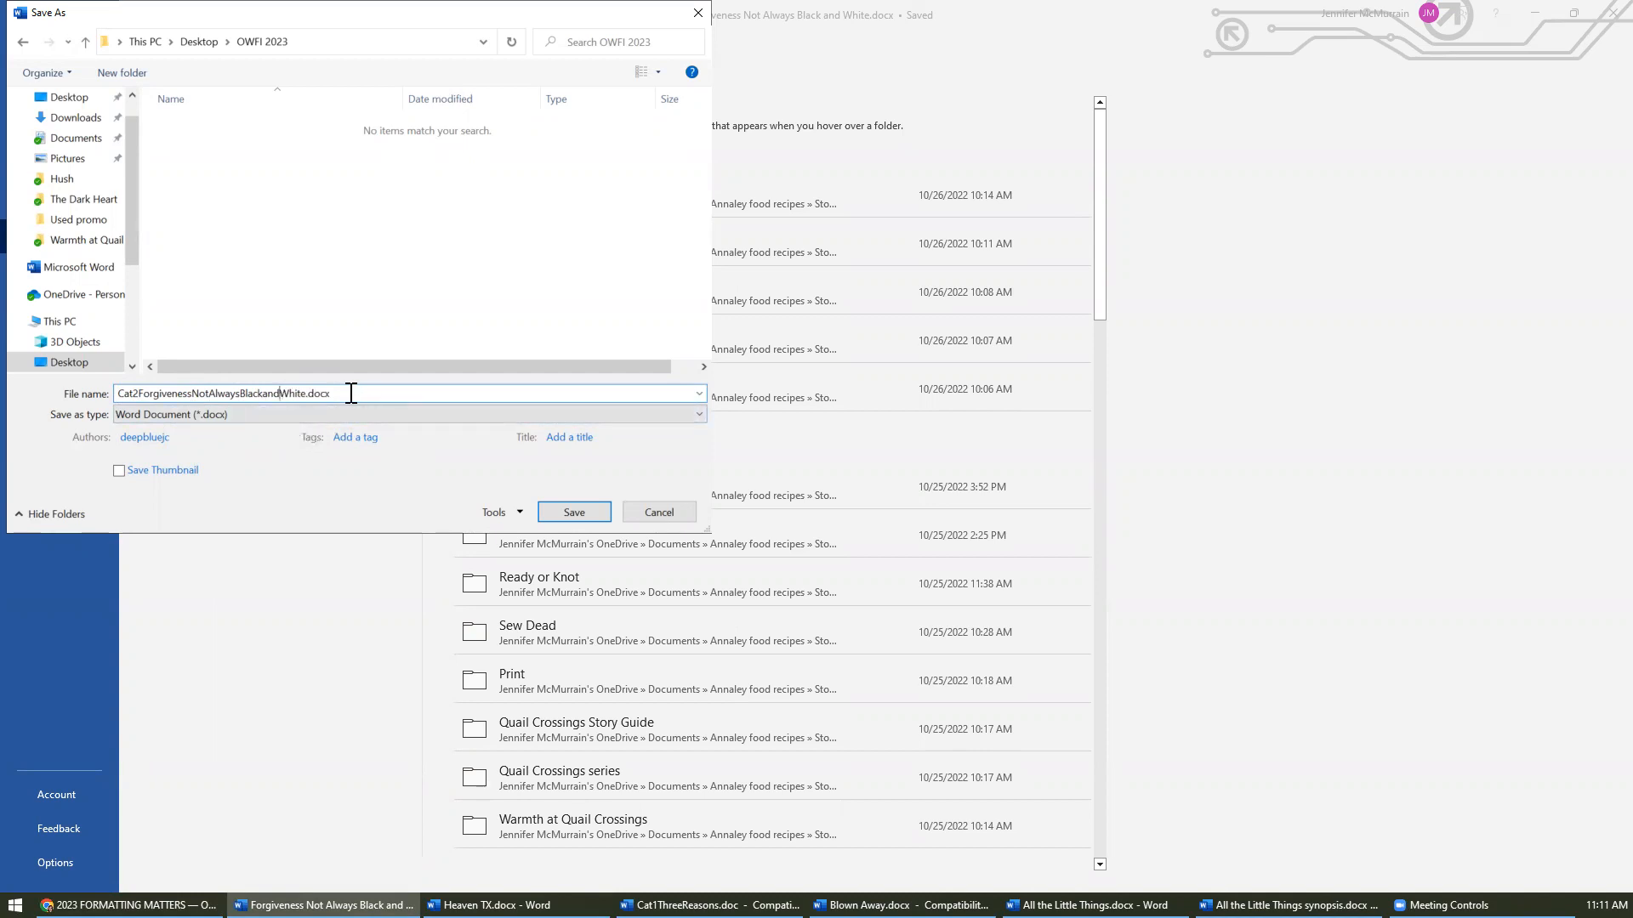
pyautogui.click(595, 514)
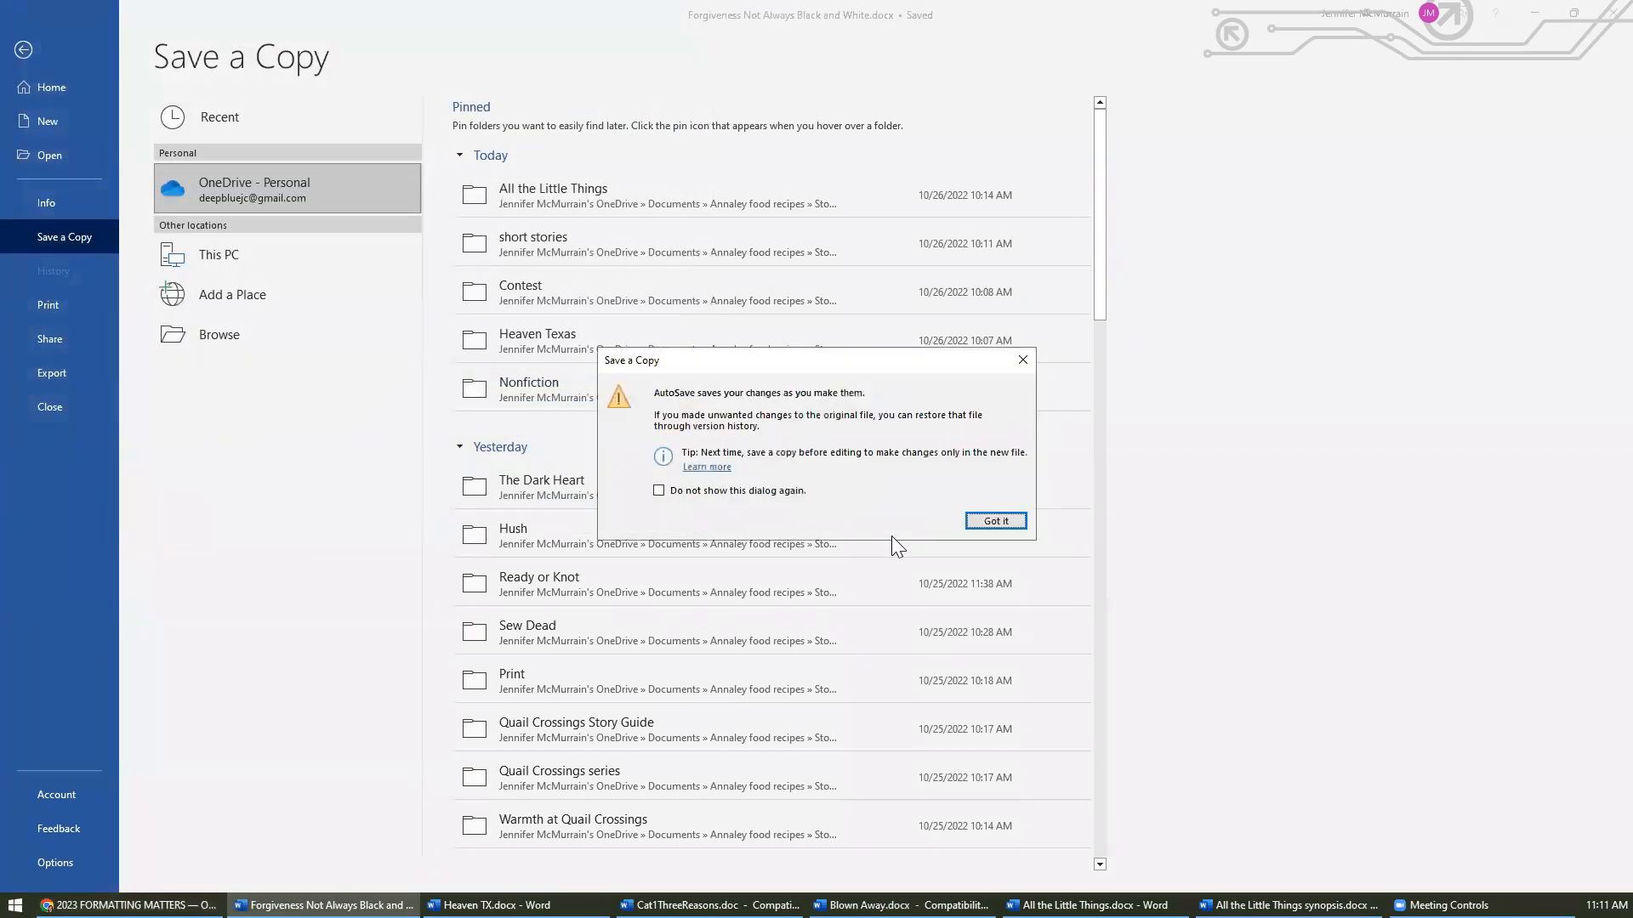
pyautogui.click(1014, 525)
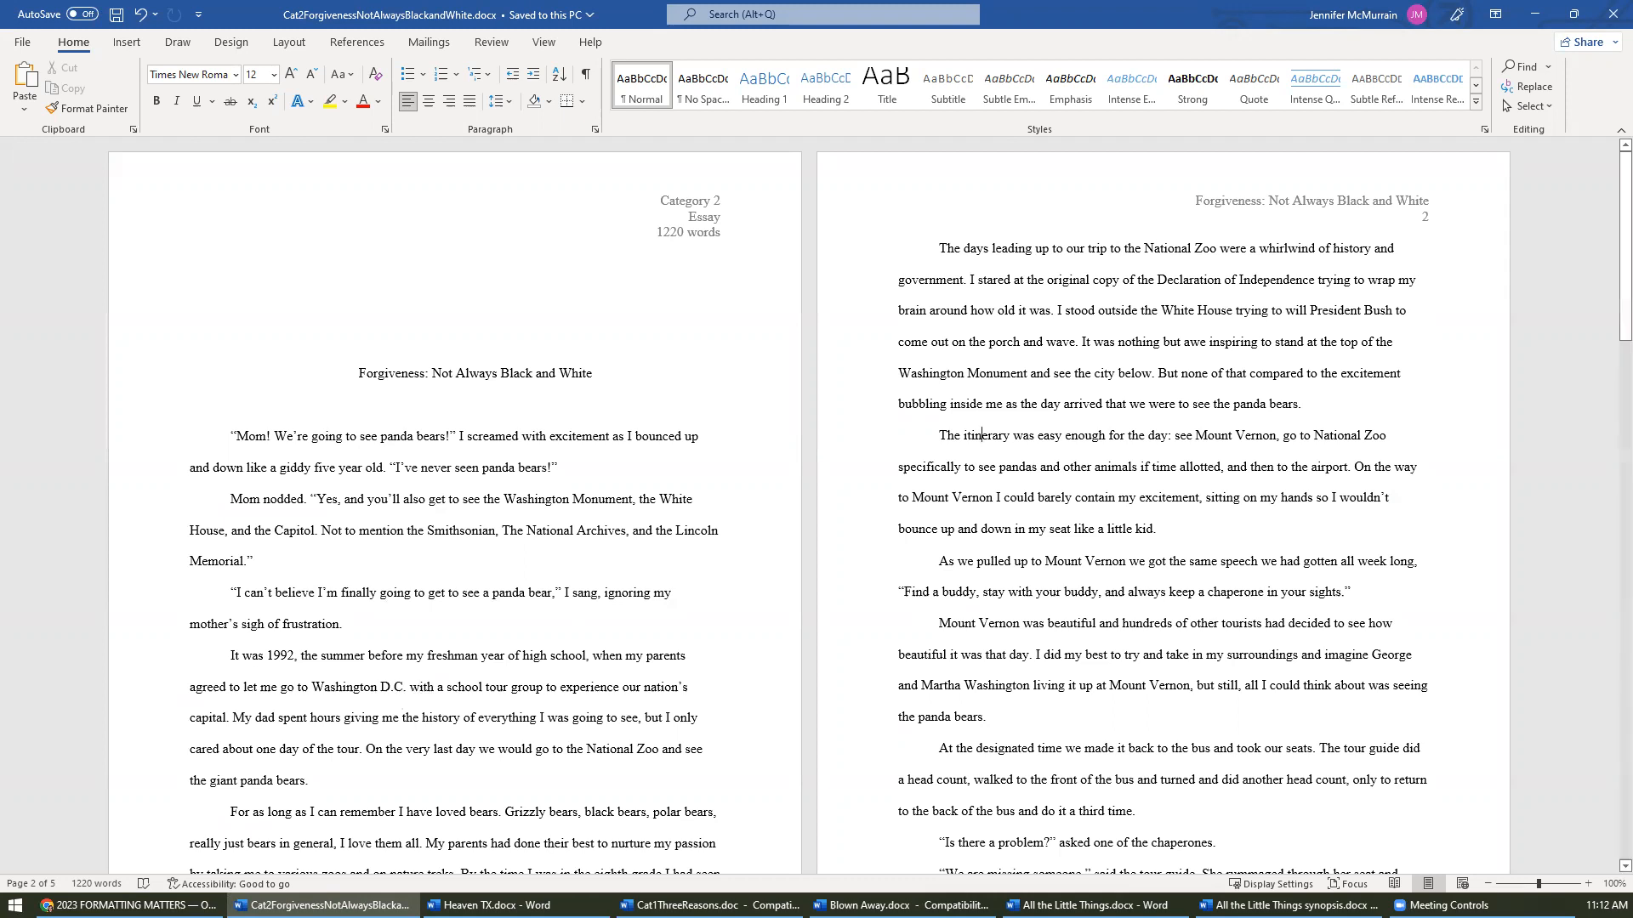
# - Switch to Chrome and review the Category 5 script entry rules and the linked formatting guidelines for film, play and TV
pyautogui.click(127, 905)
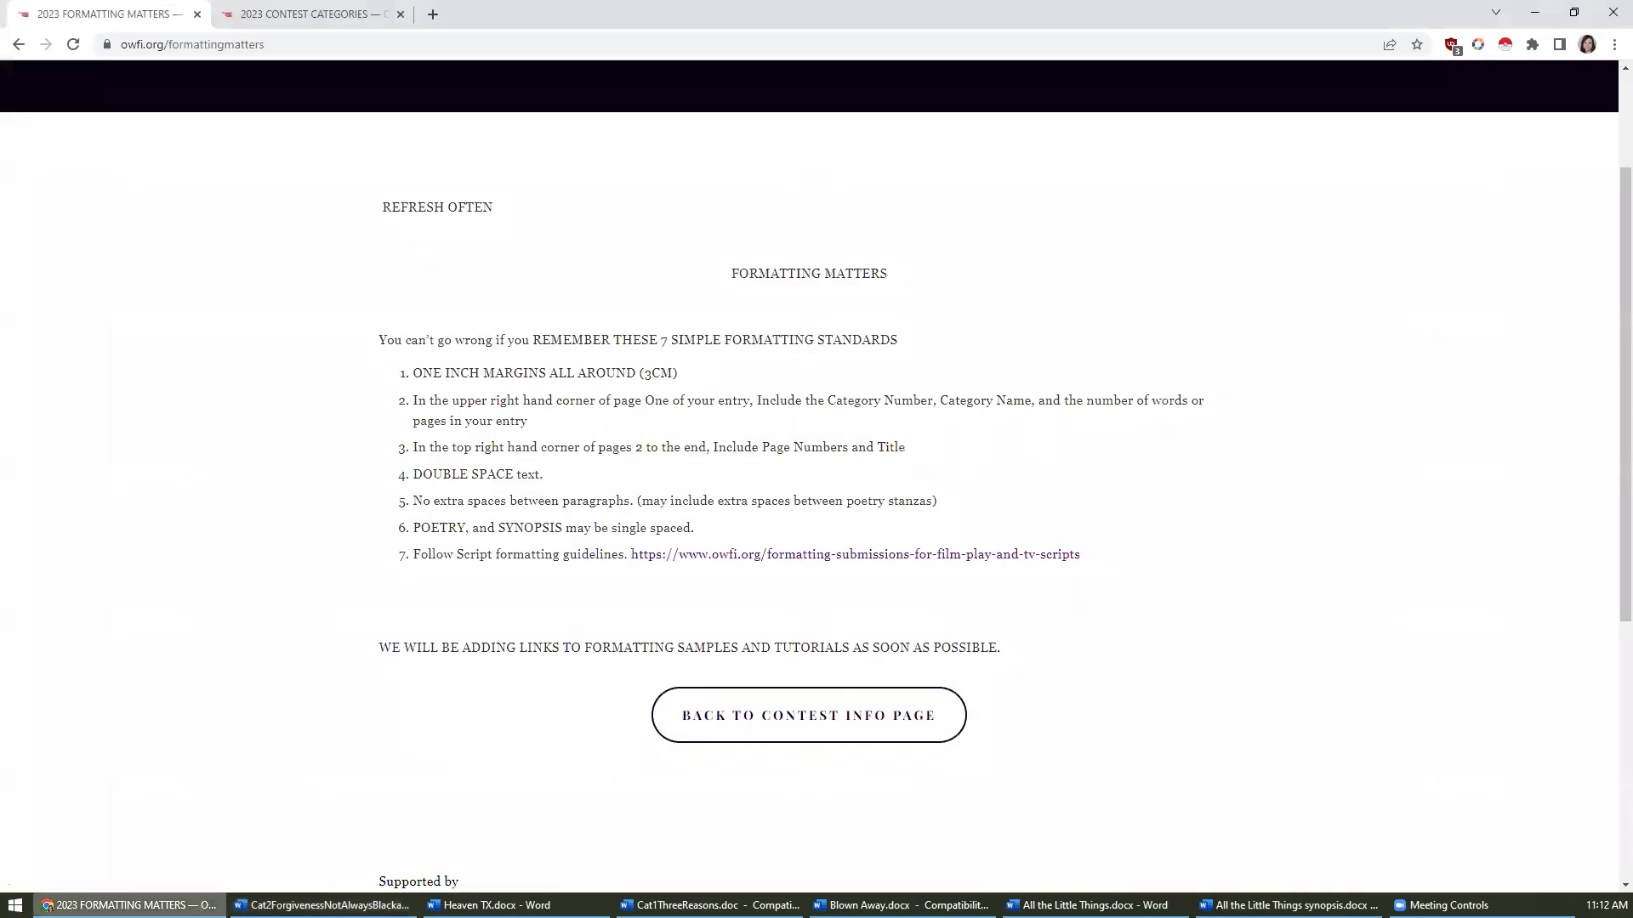
pyautogui.click(302, 14)
pyautogui.scroll(-7, 358, 436)
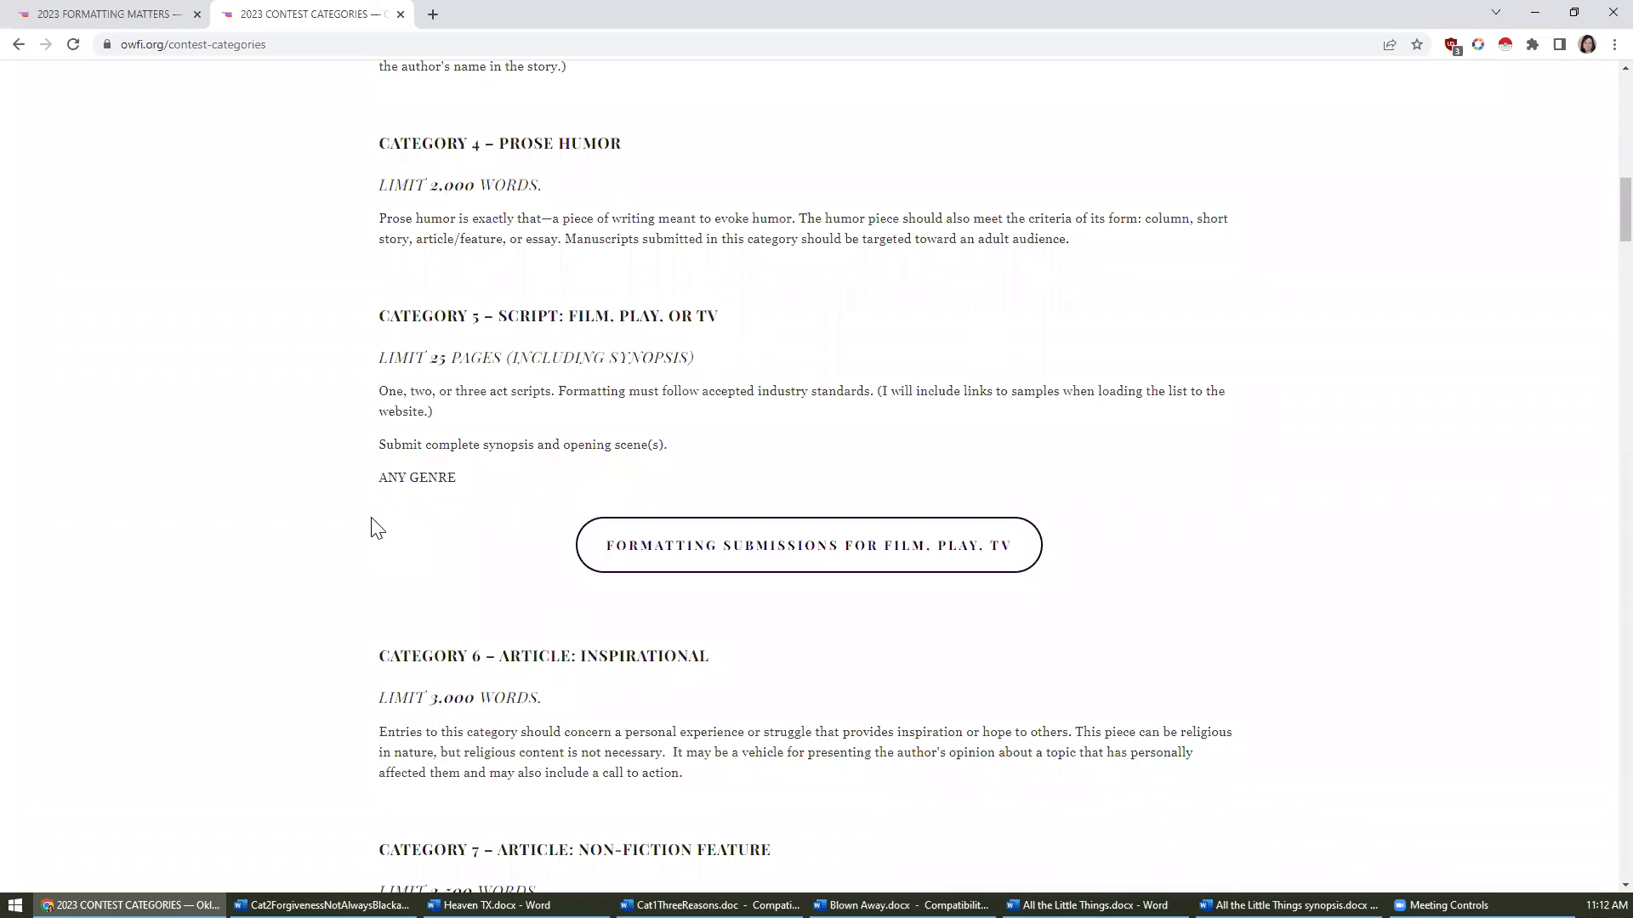
pyautogui.click(704, 549)
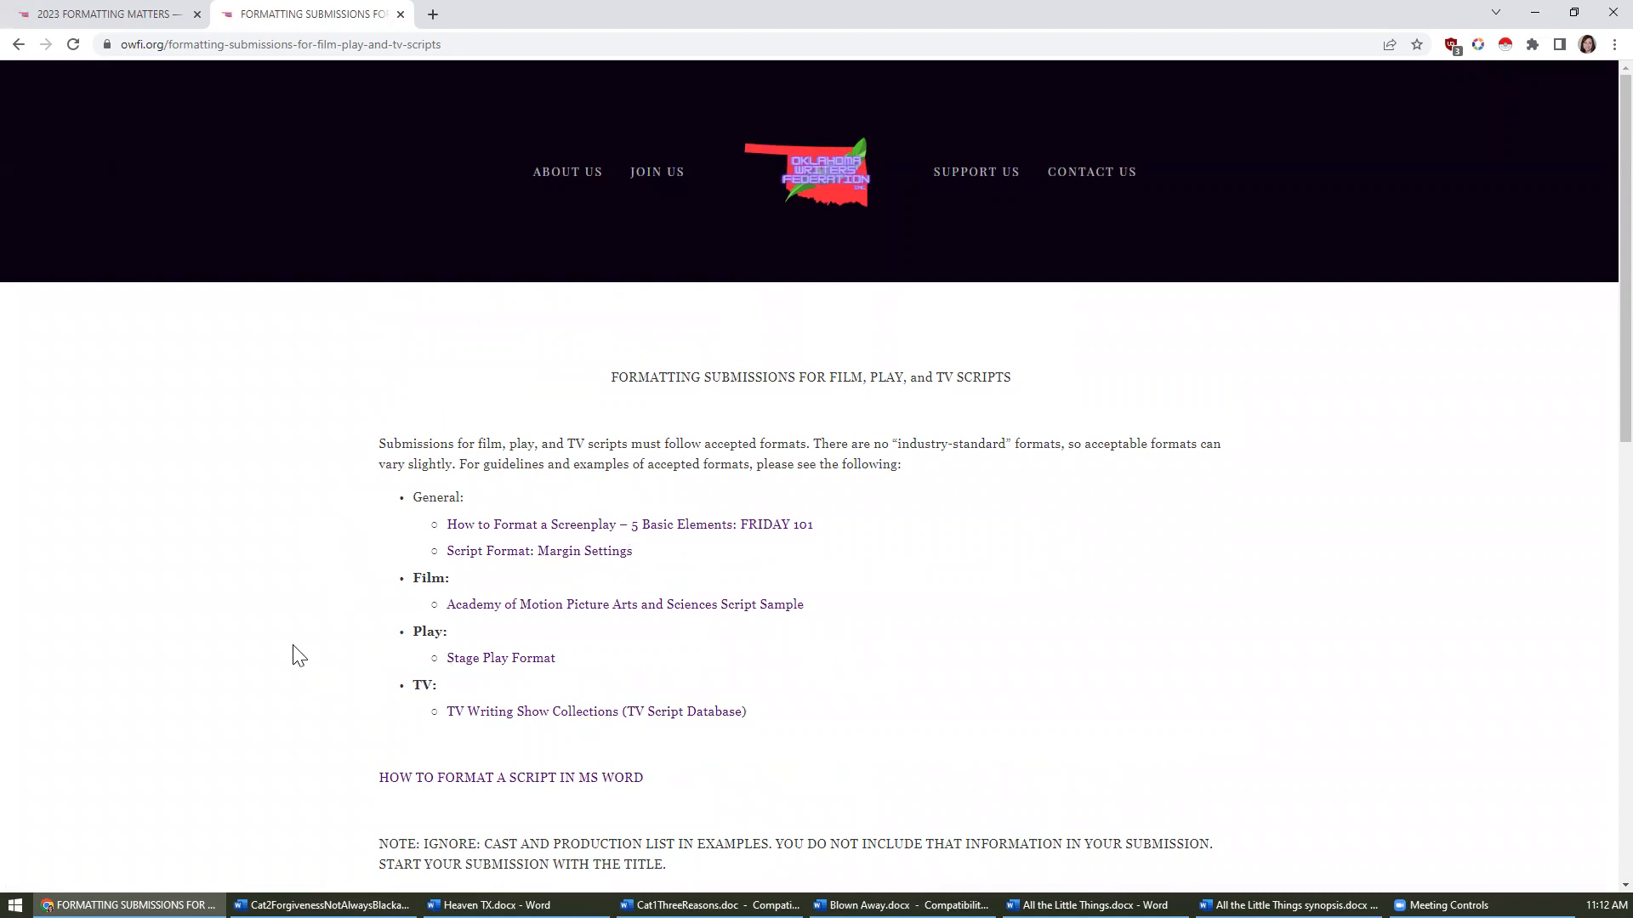
pyautogui.click(16, 44)
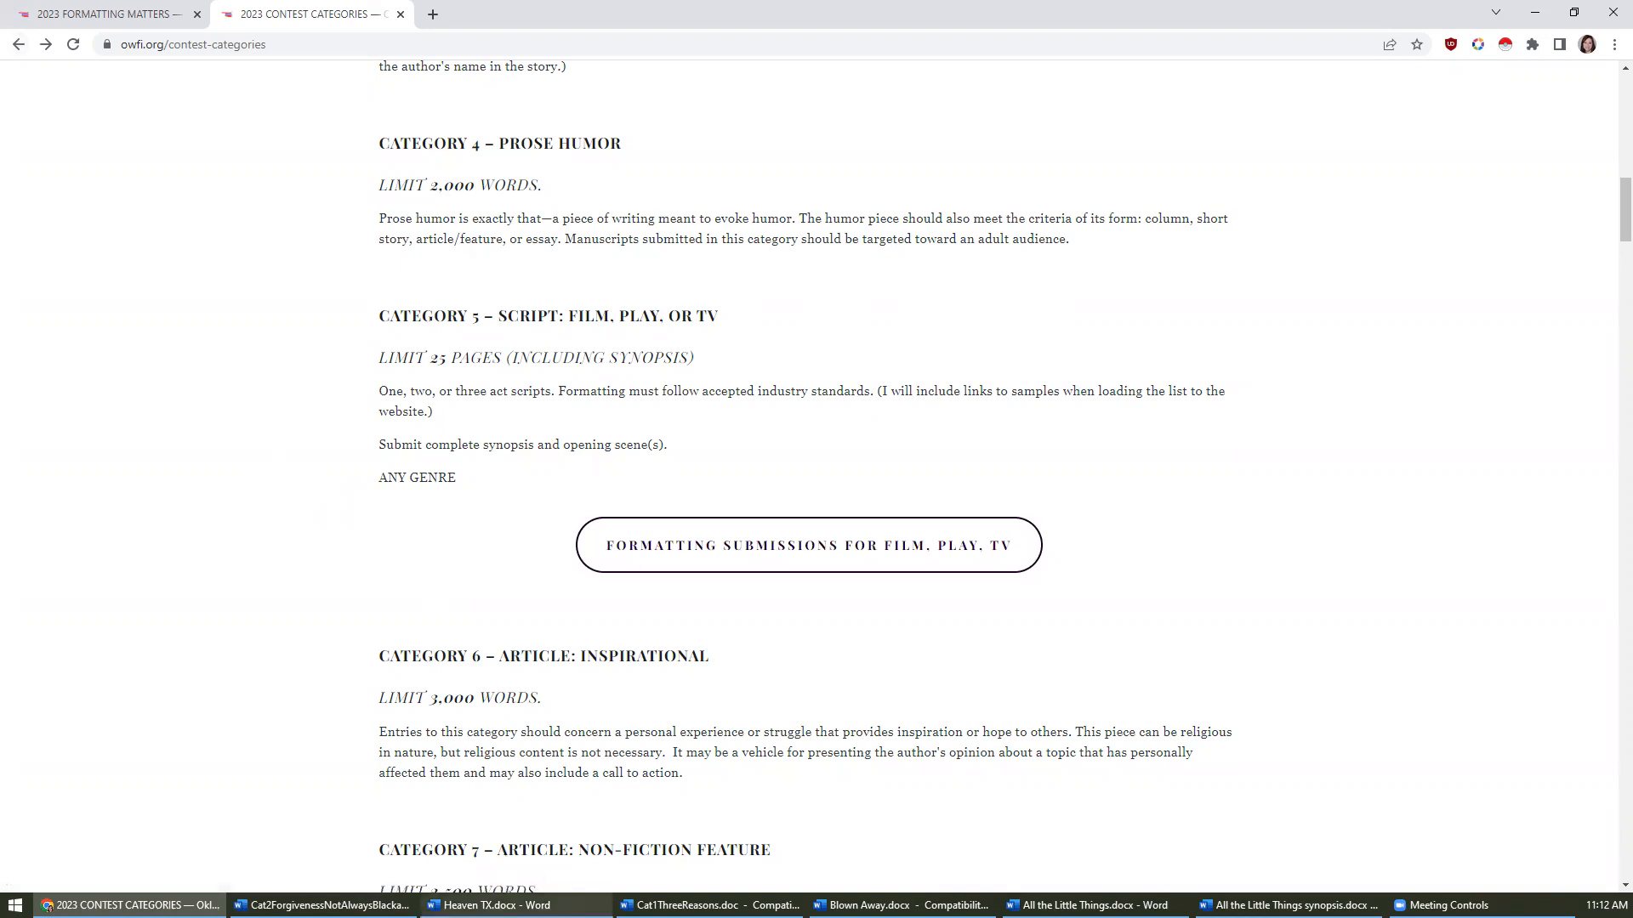
# - Compare the Heaven TX script in Word with the contest's formatting standards and Category 5 requirements in Chrome, ending back at the script
pyautogui.click(493, 905)
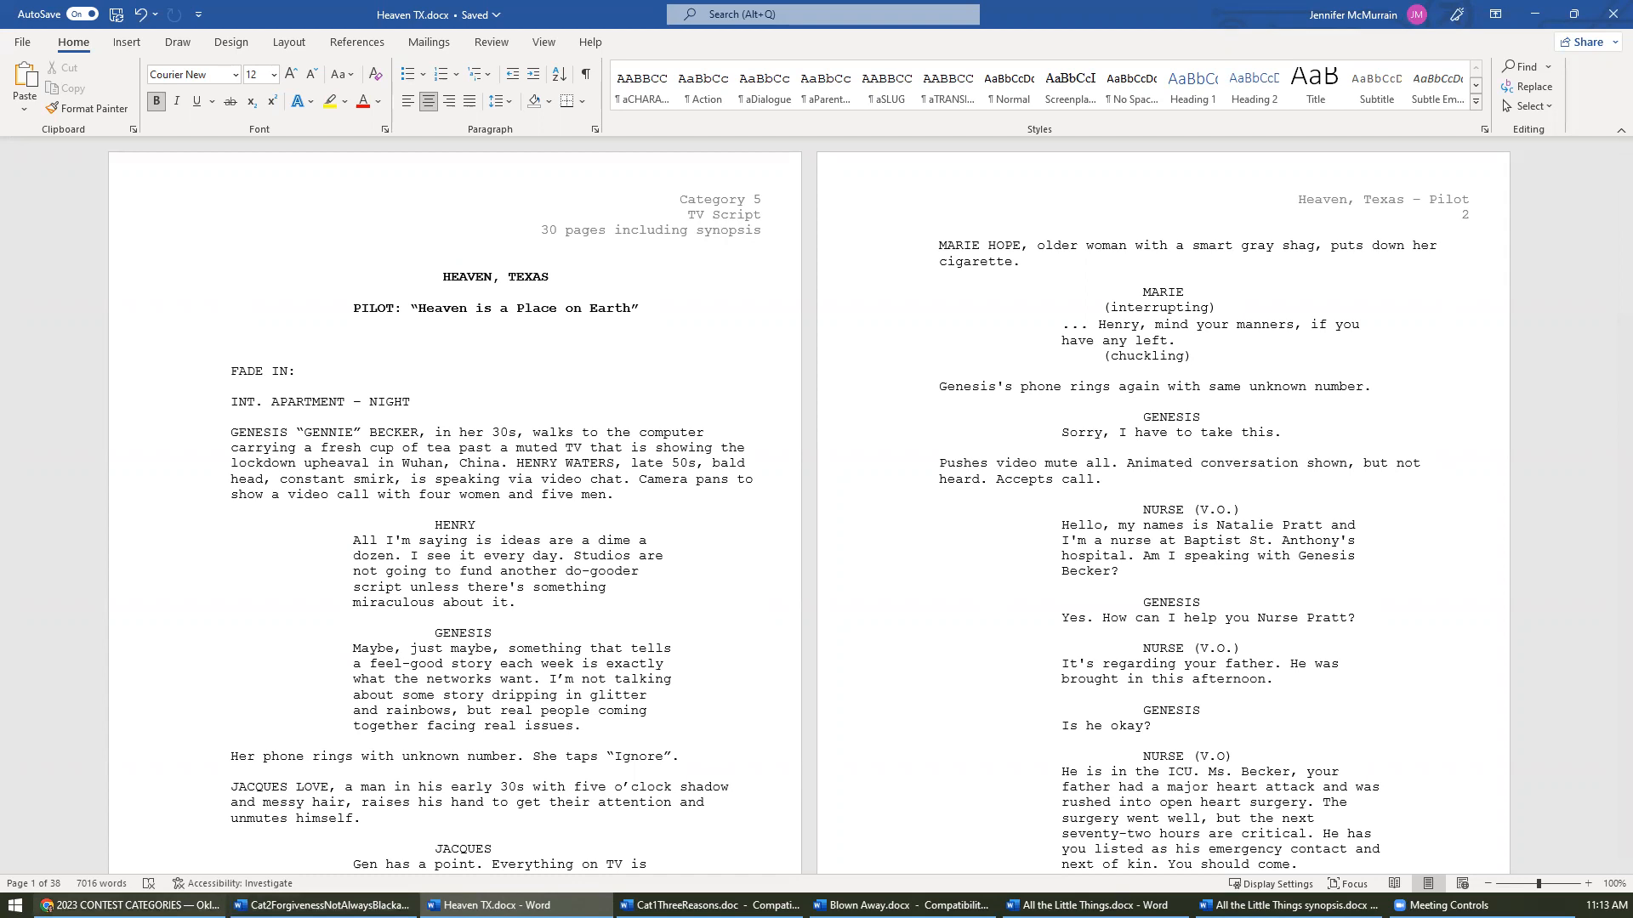
pyautogui.click(127, 905)
pyautogui.click(128, 15)
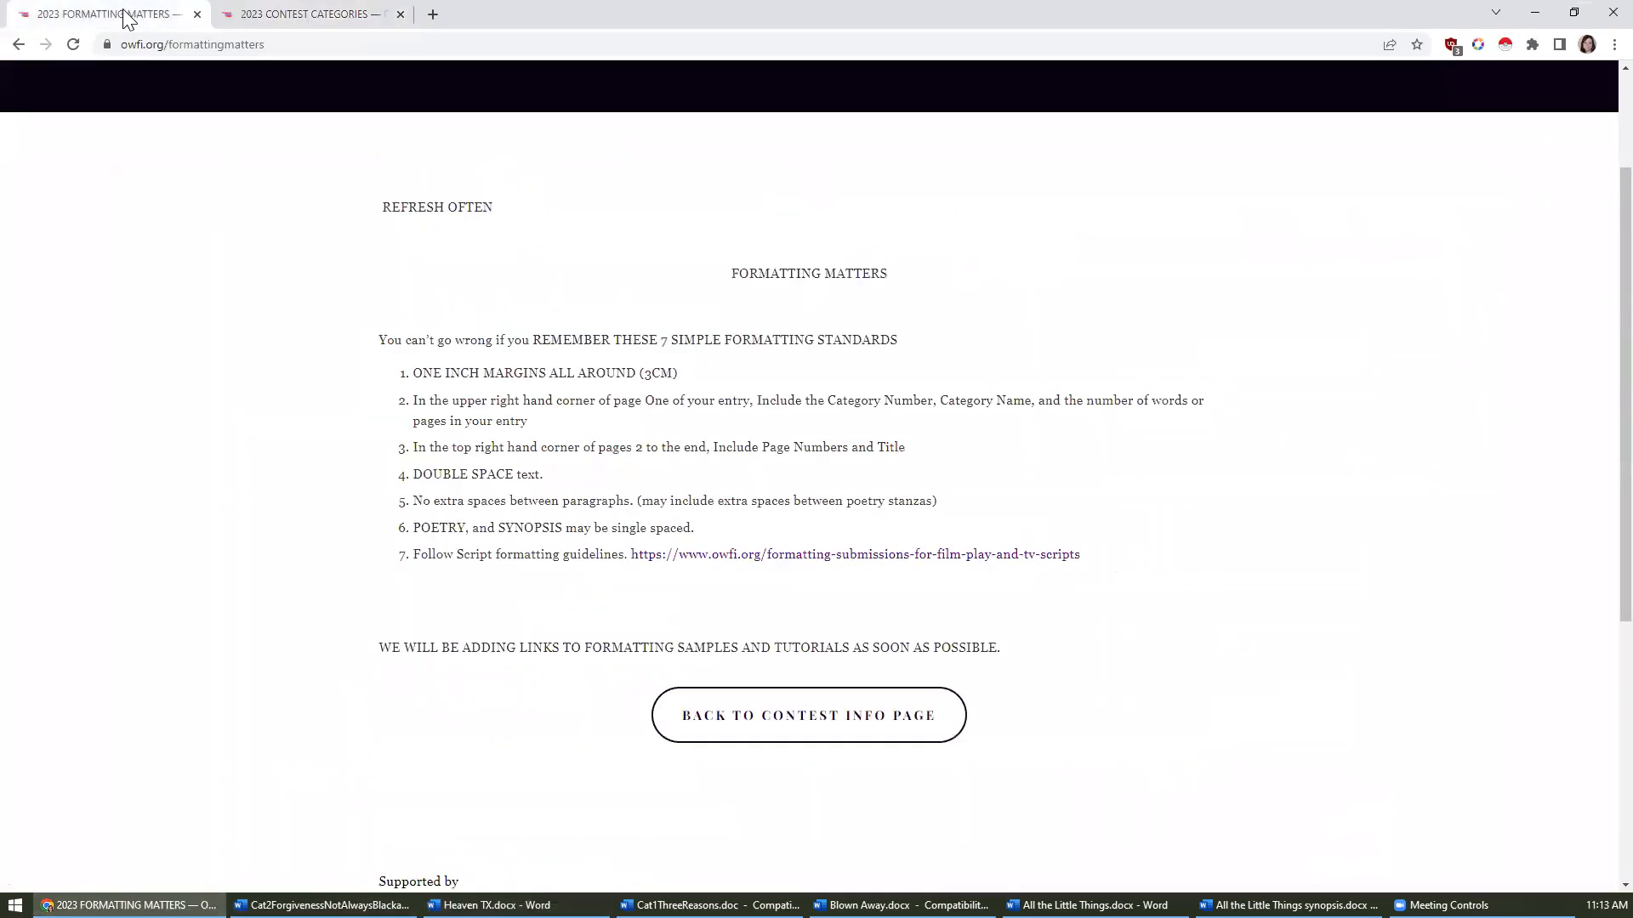
pyautogui.click(326, 14)
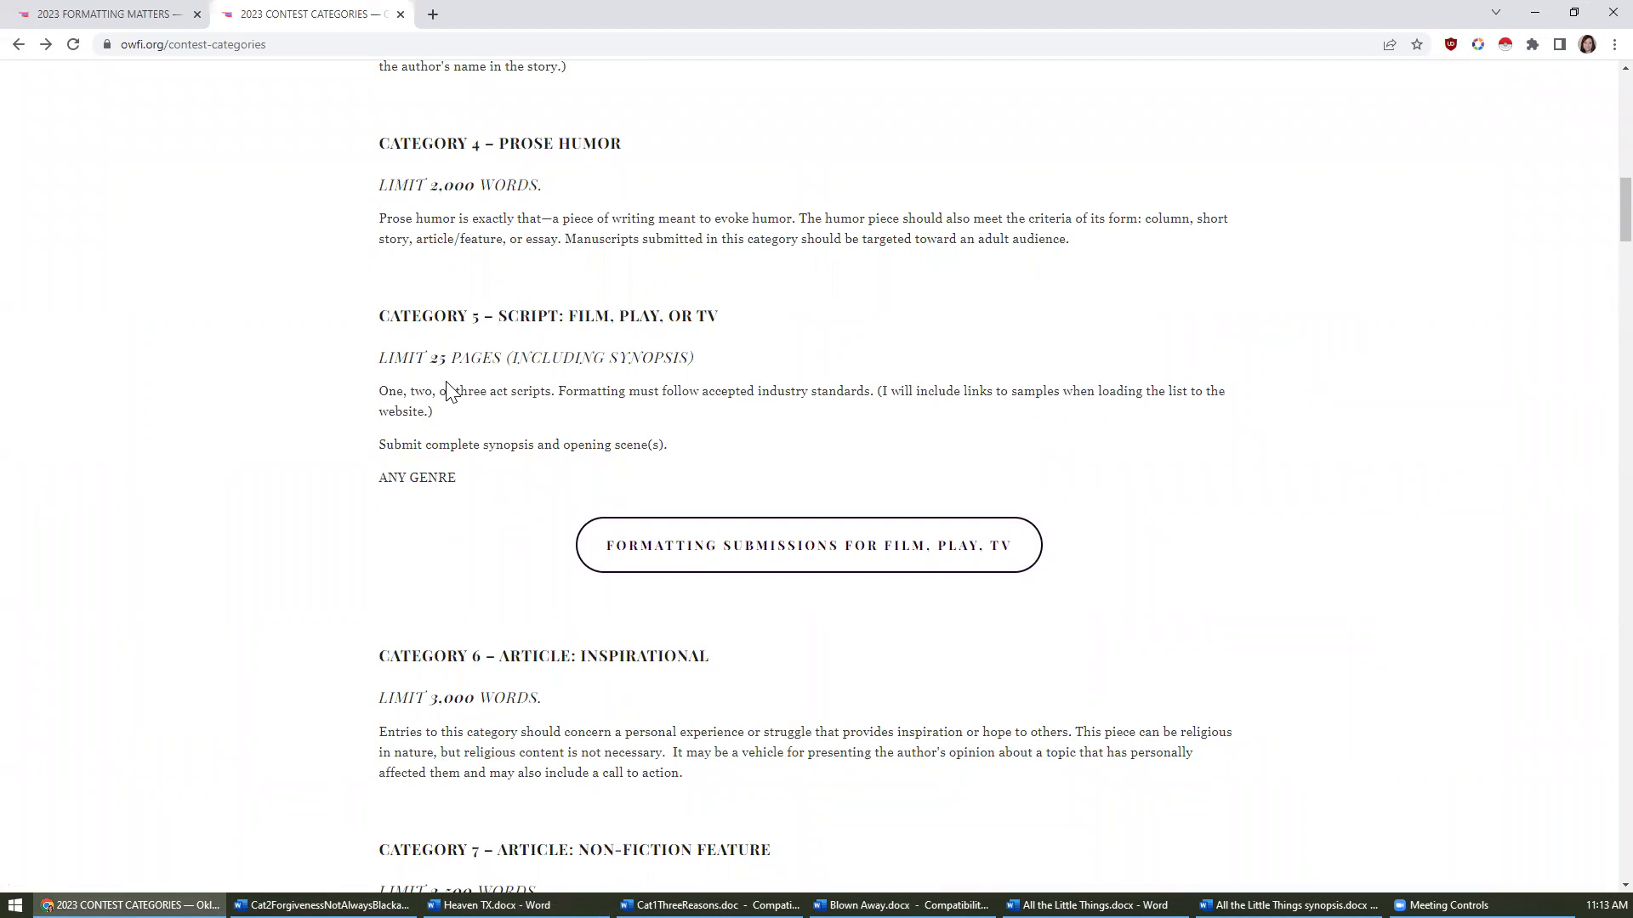
pyautogui.click(489, 905)
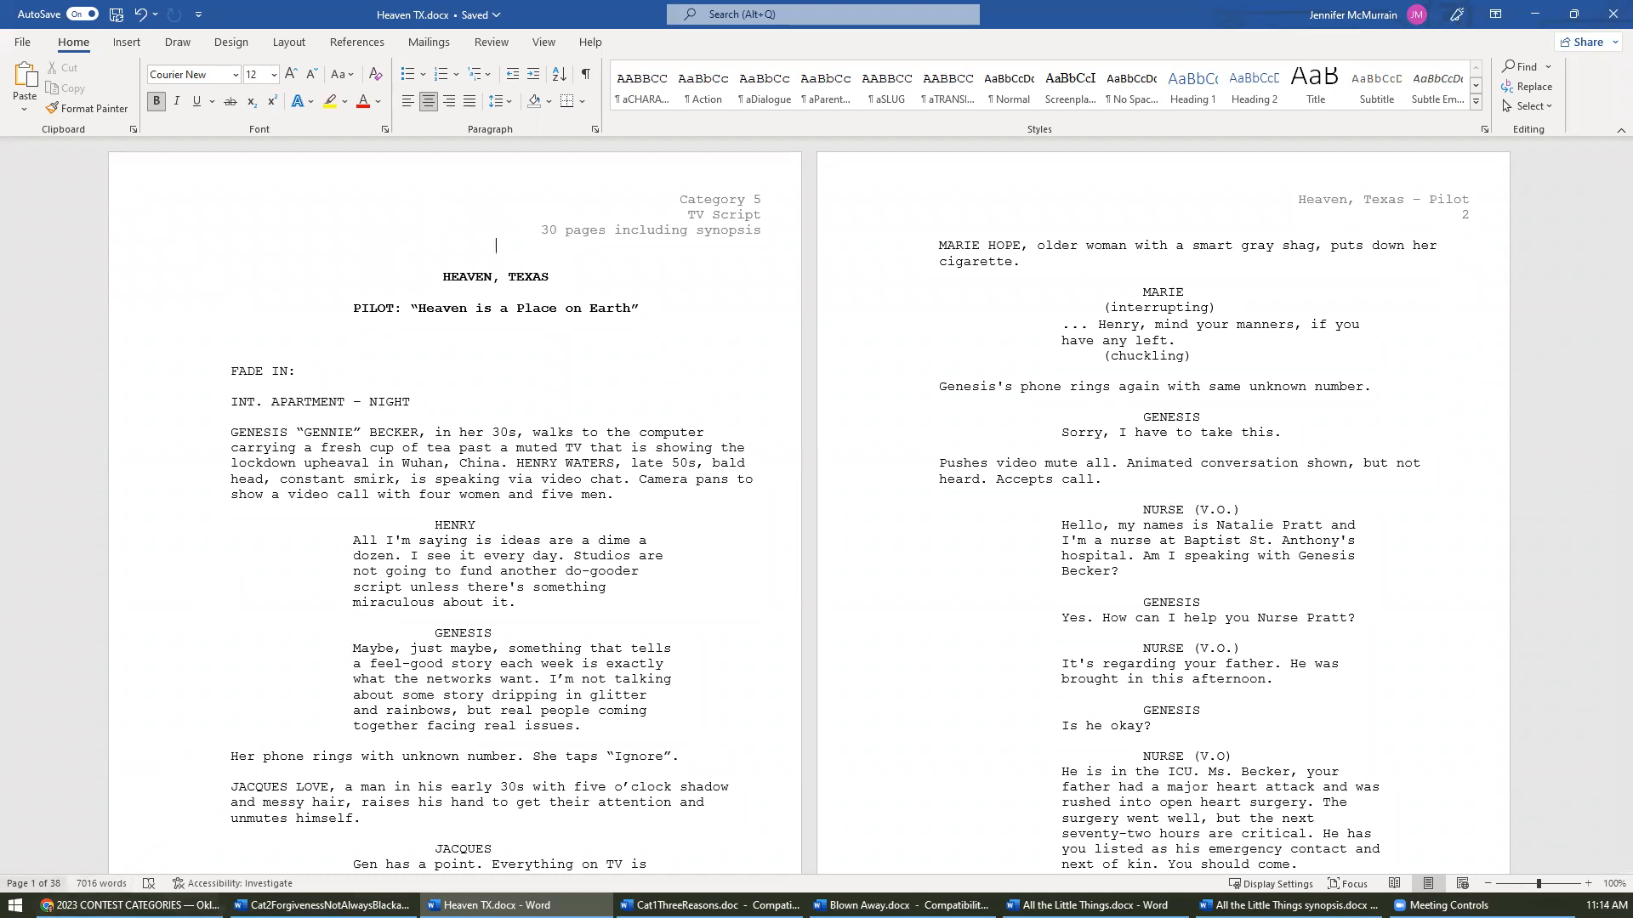
pyautogui.moveTo(127, 905)
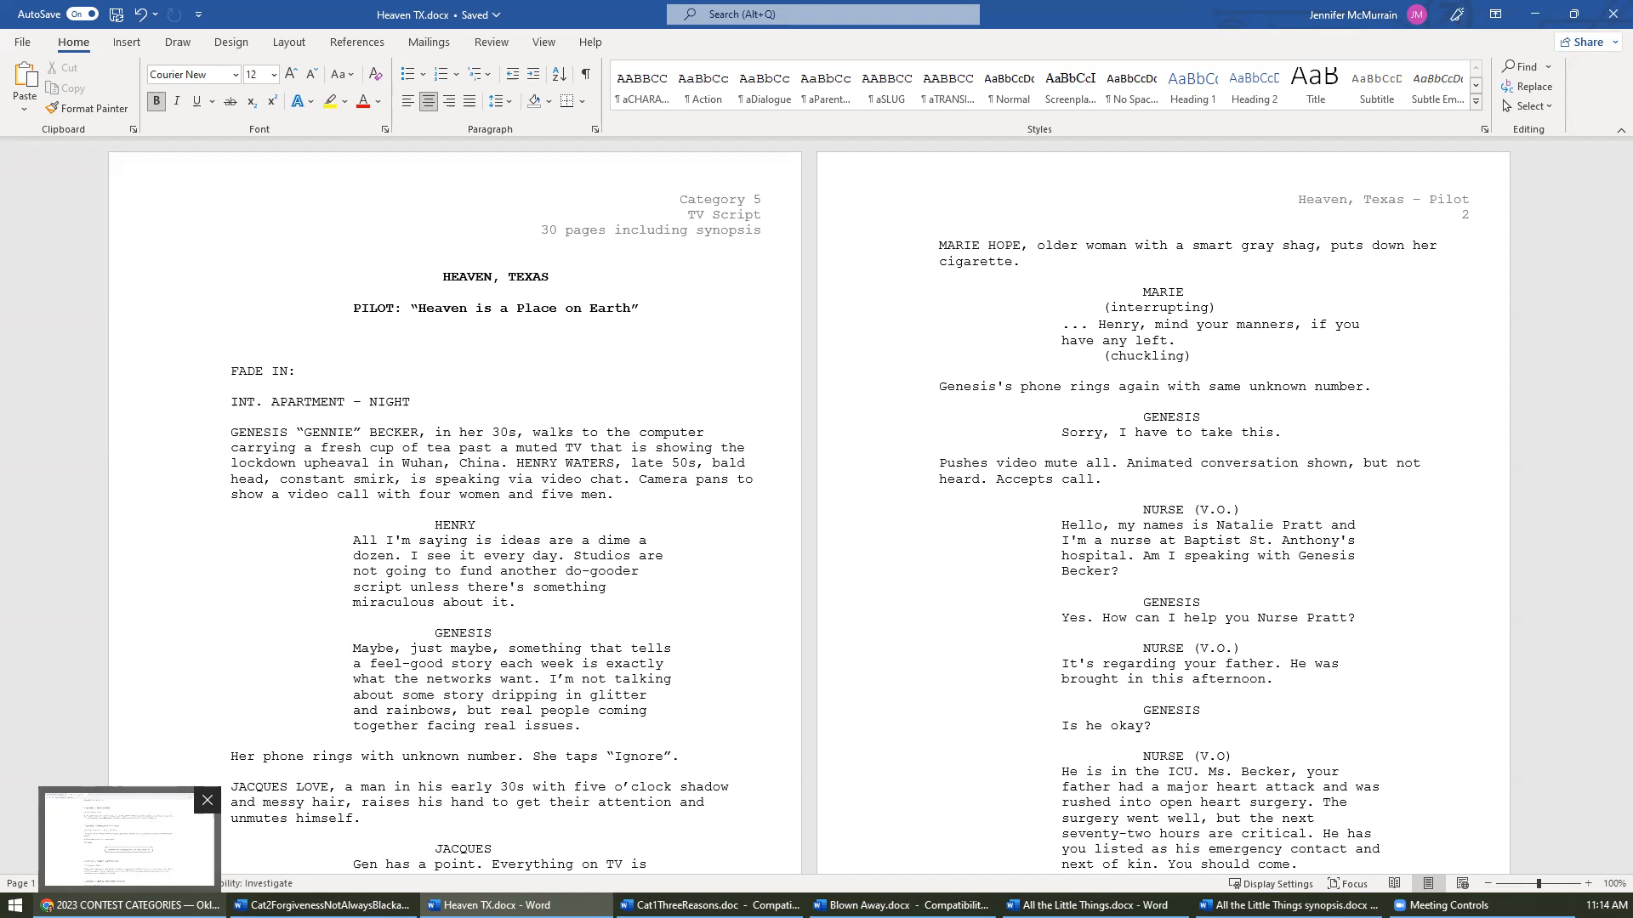
pyautogui.click(128, 837)
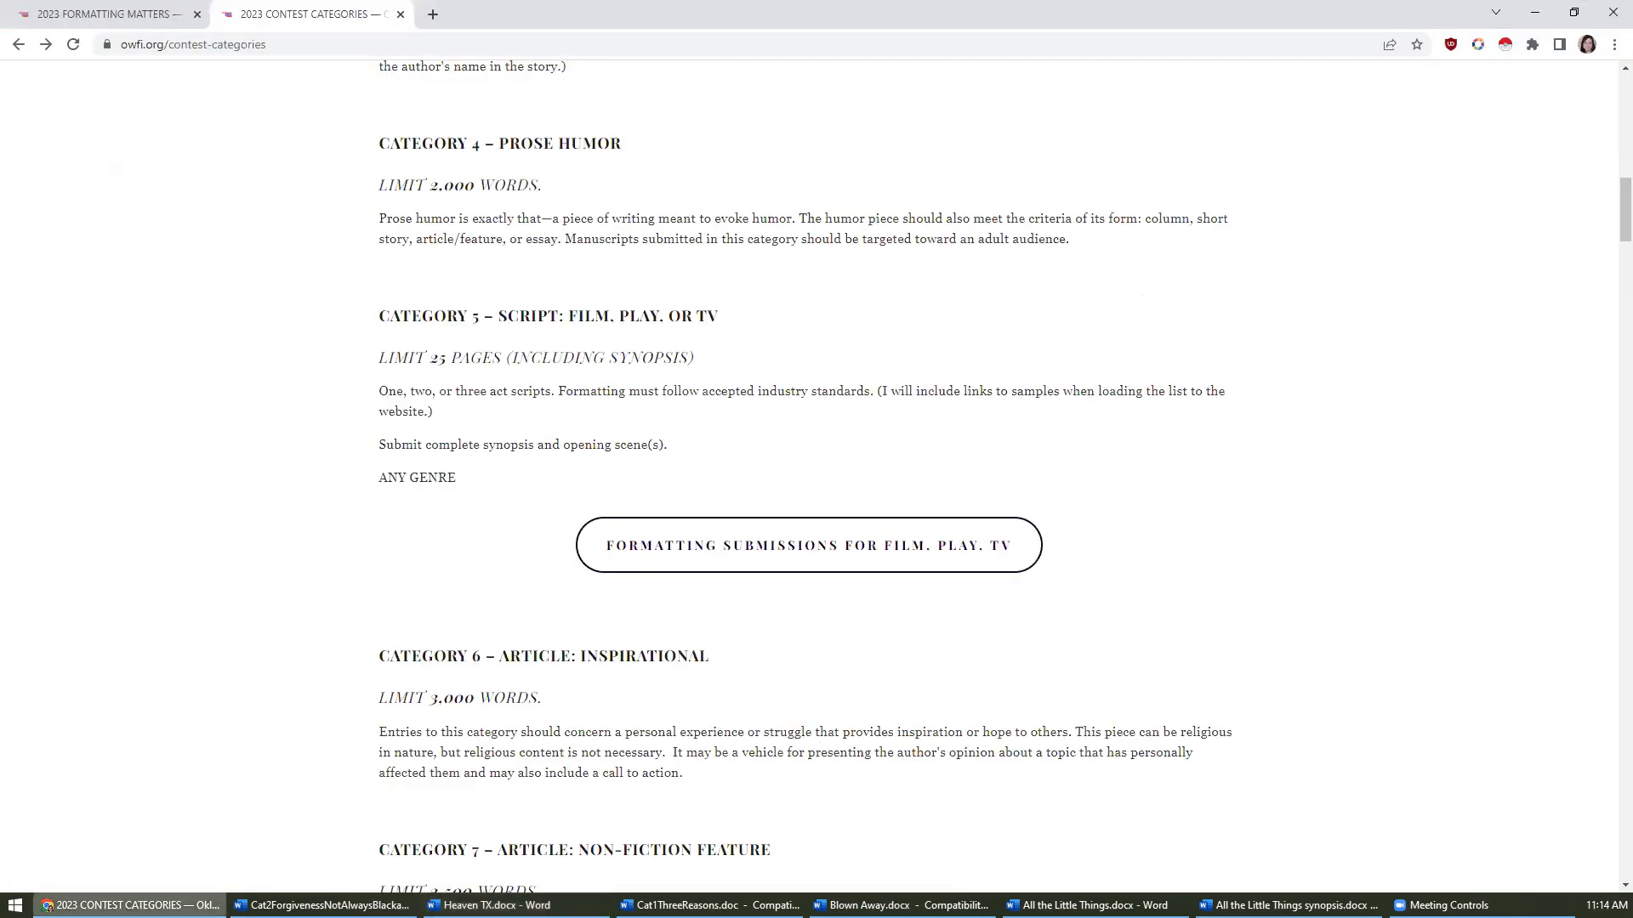
pyautogui.click(489, 905)
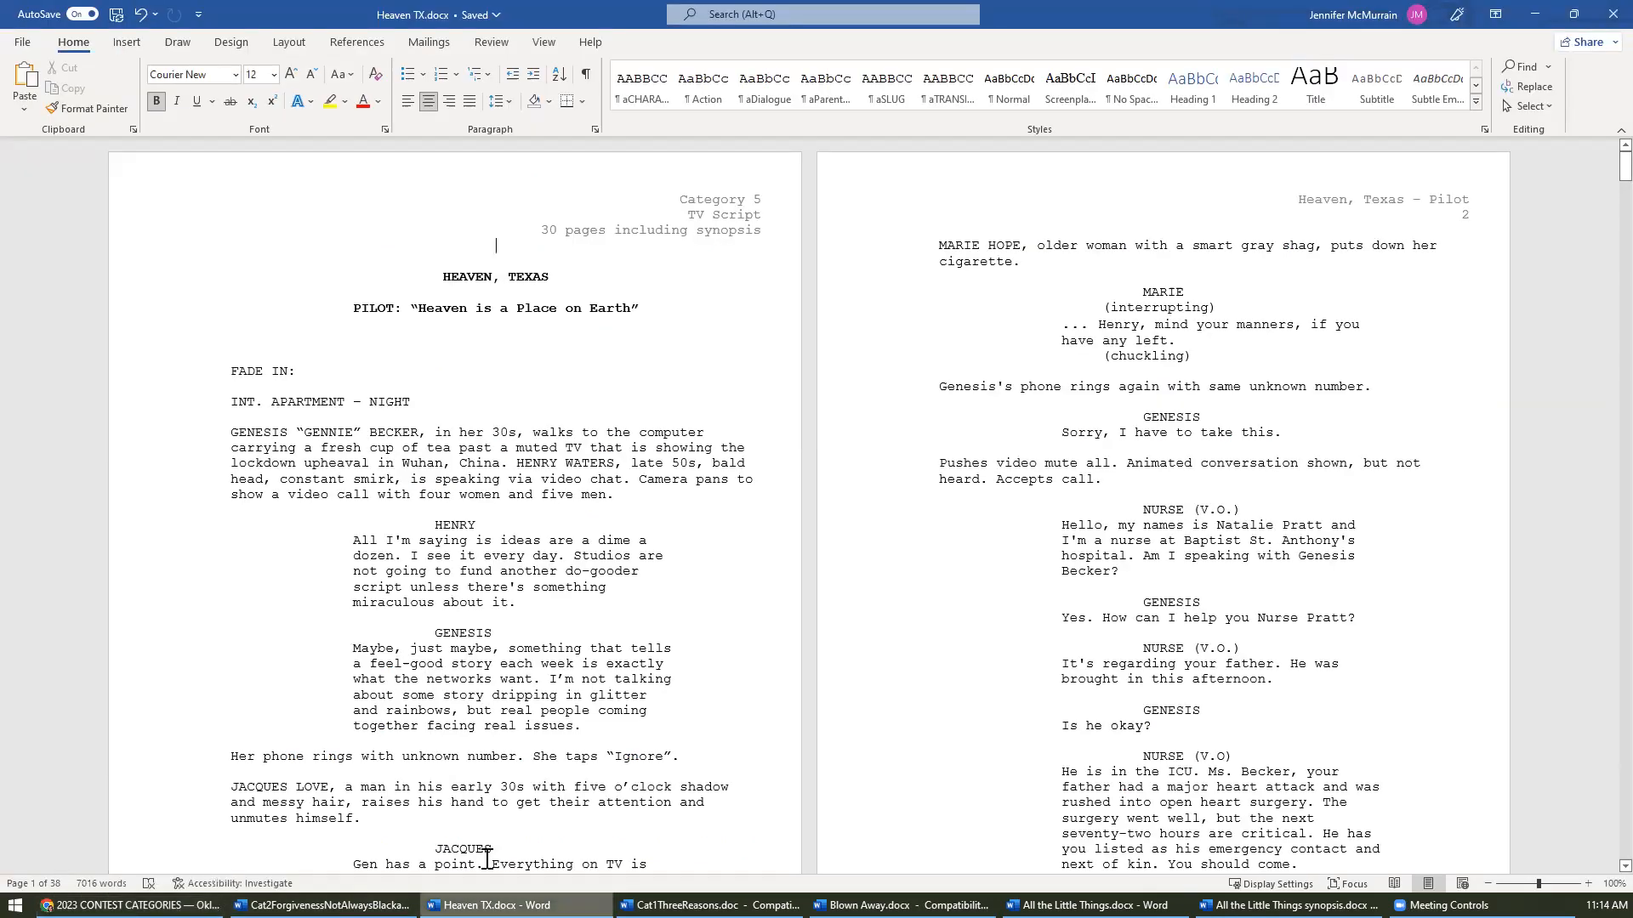
# - Start saving a copy of the Heaven TX script into the OWFI 2023 folder on the Desktop
pyautogui.click(23, 42)
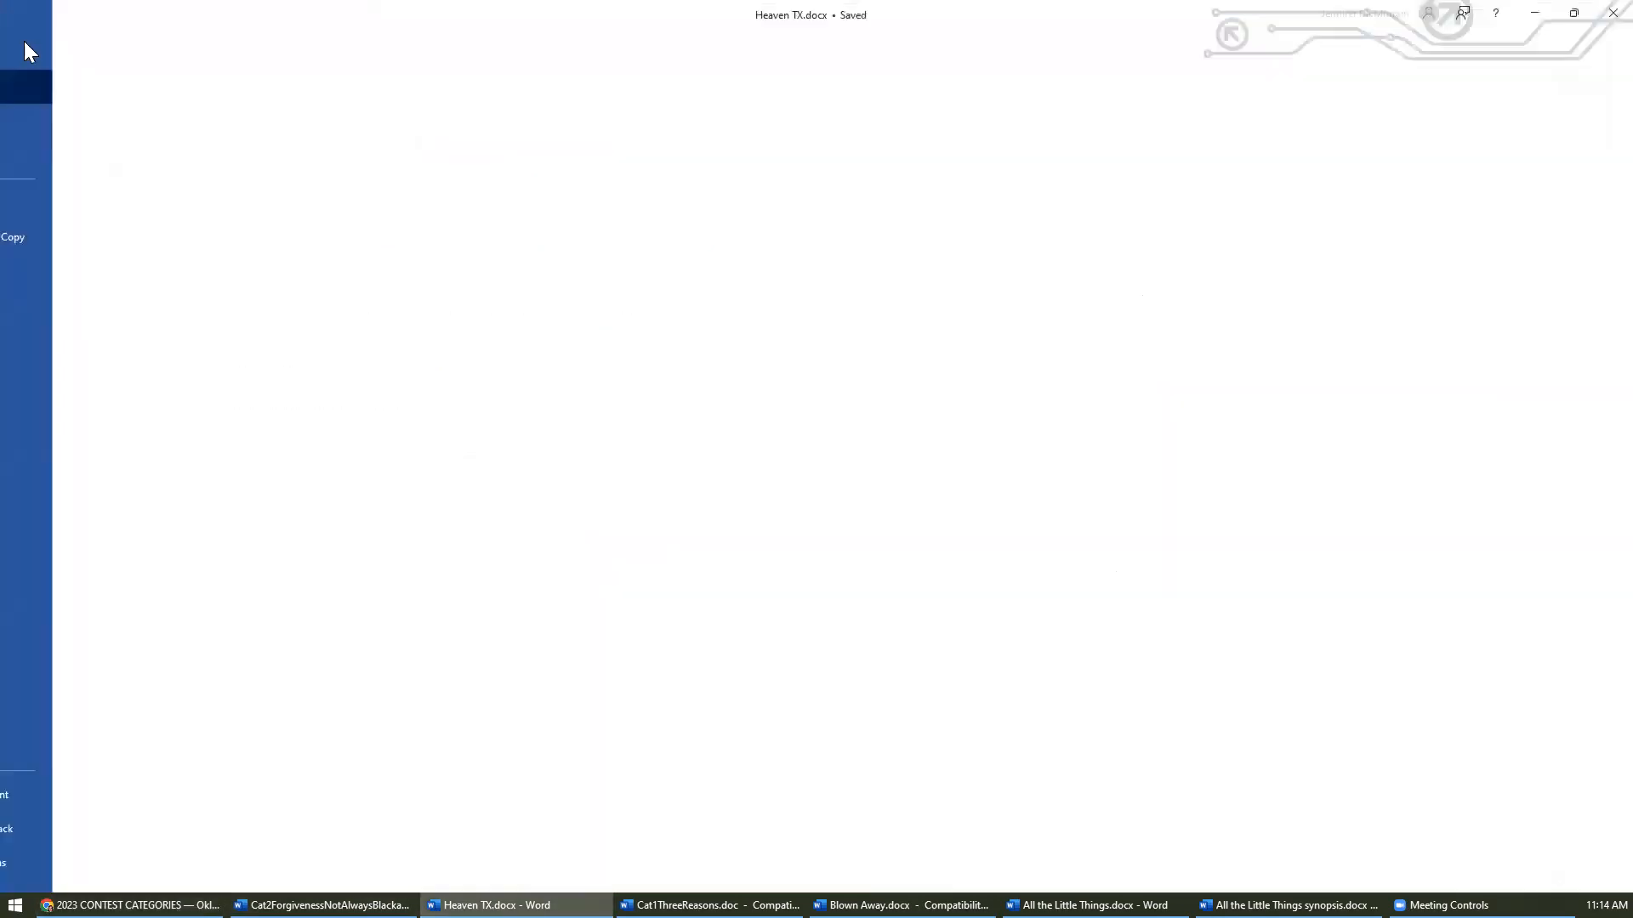
pyautogui.click(74, 241)
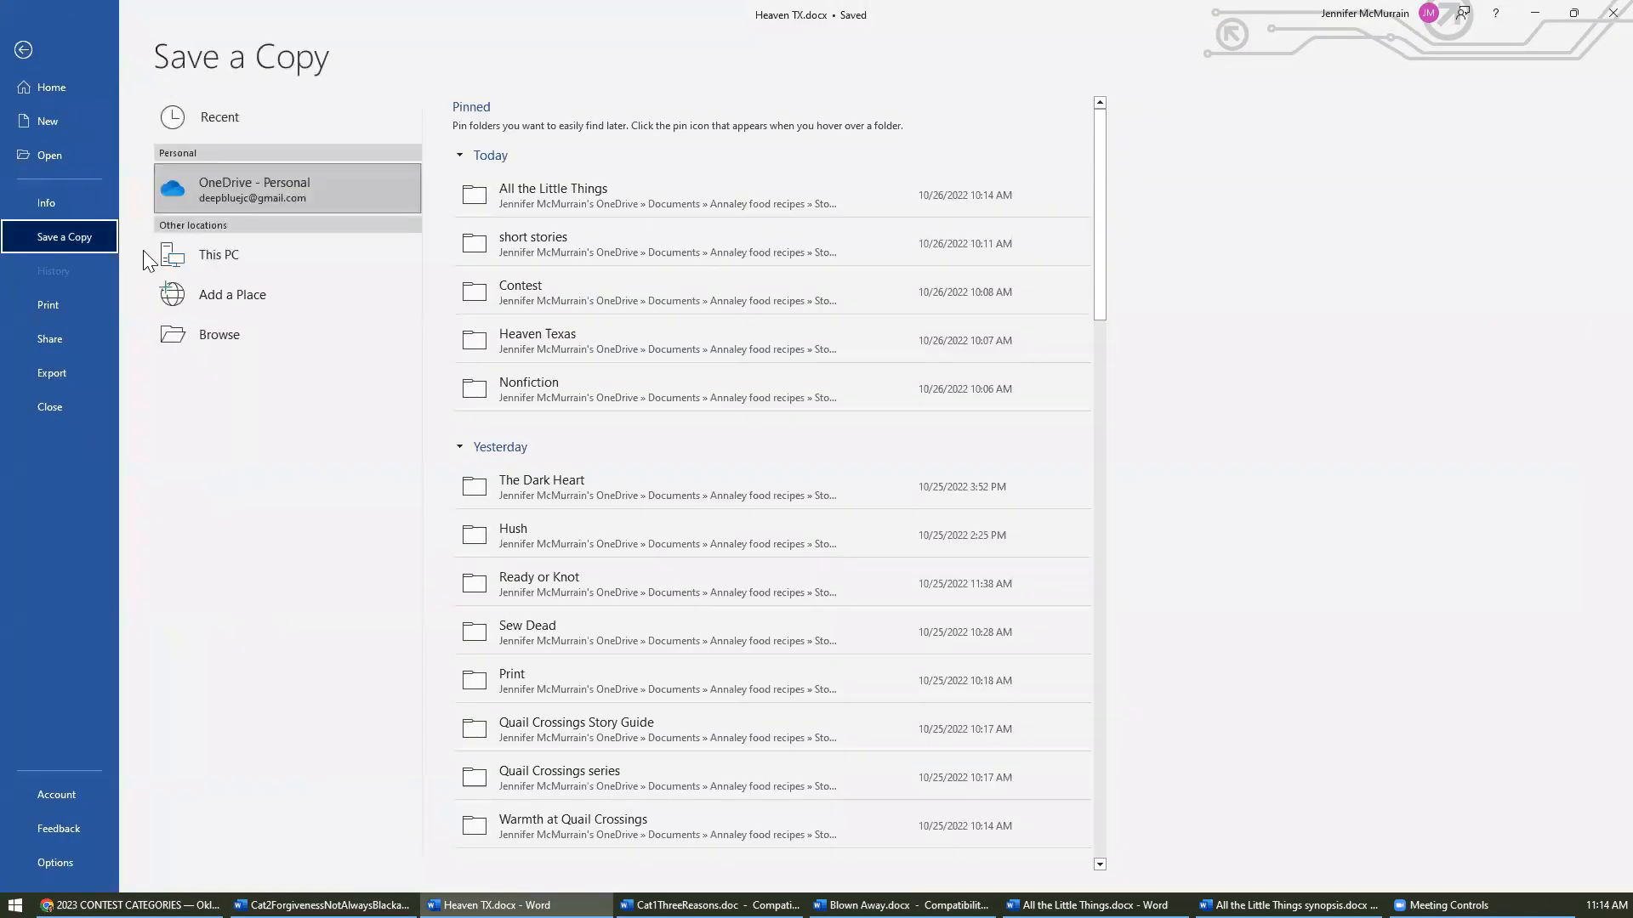
pyautogui.click(298, 337)
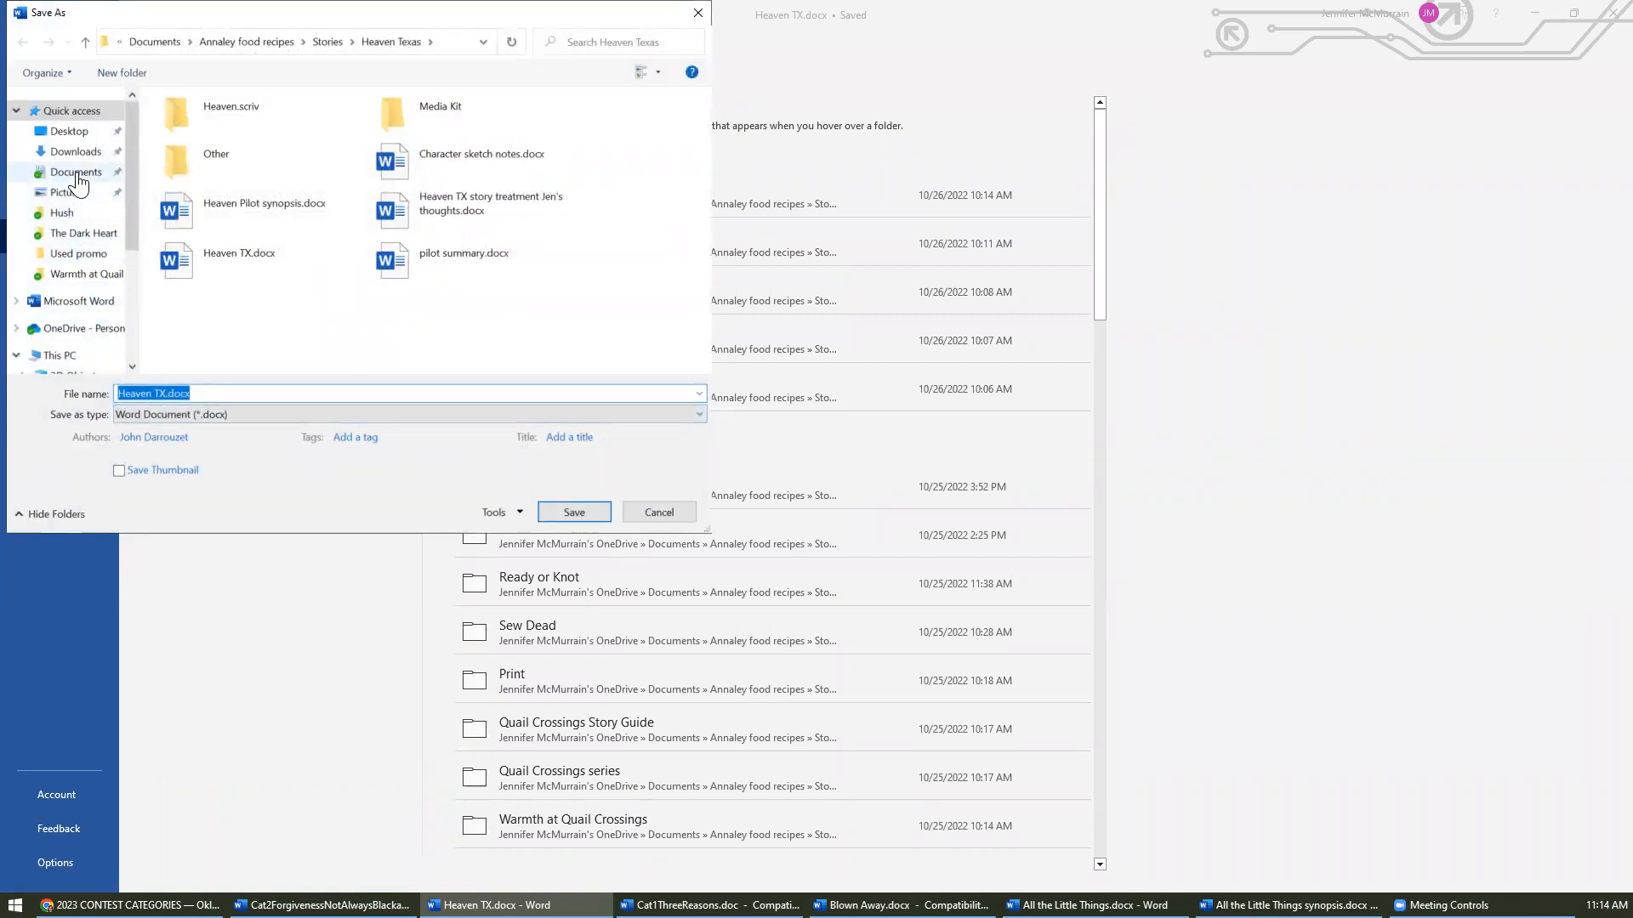
pyautogui.click(73, 132)
pyautogui.doubleClick(519, 158)
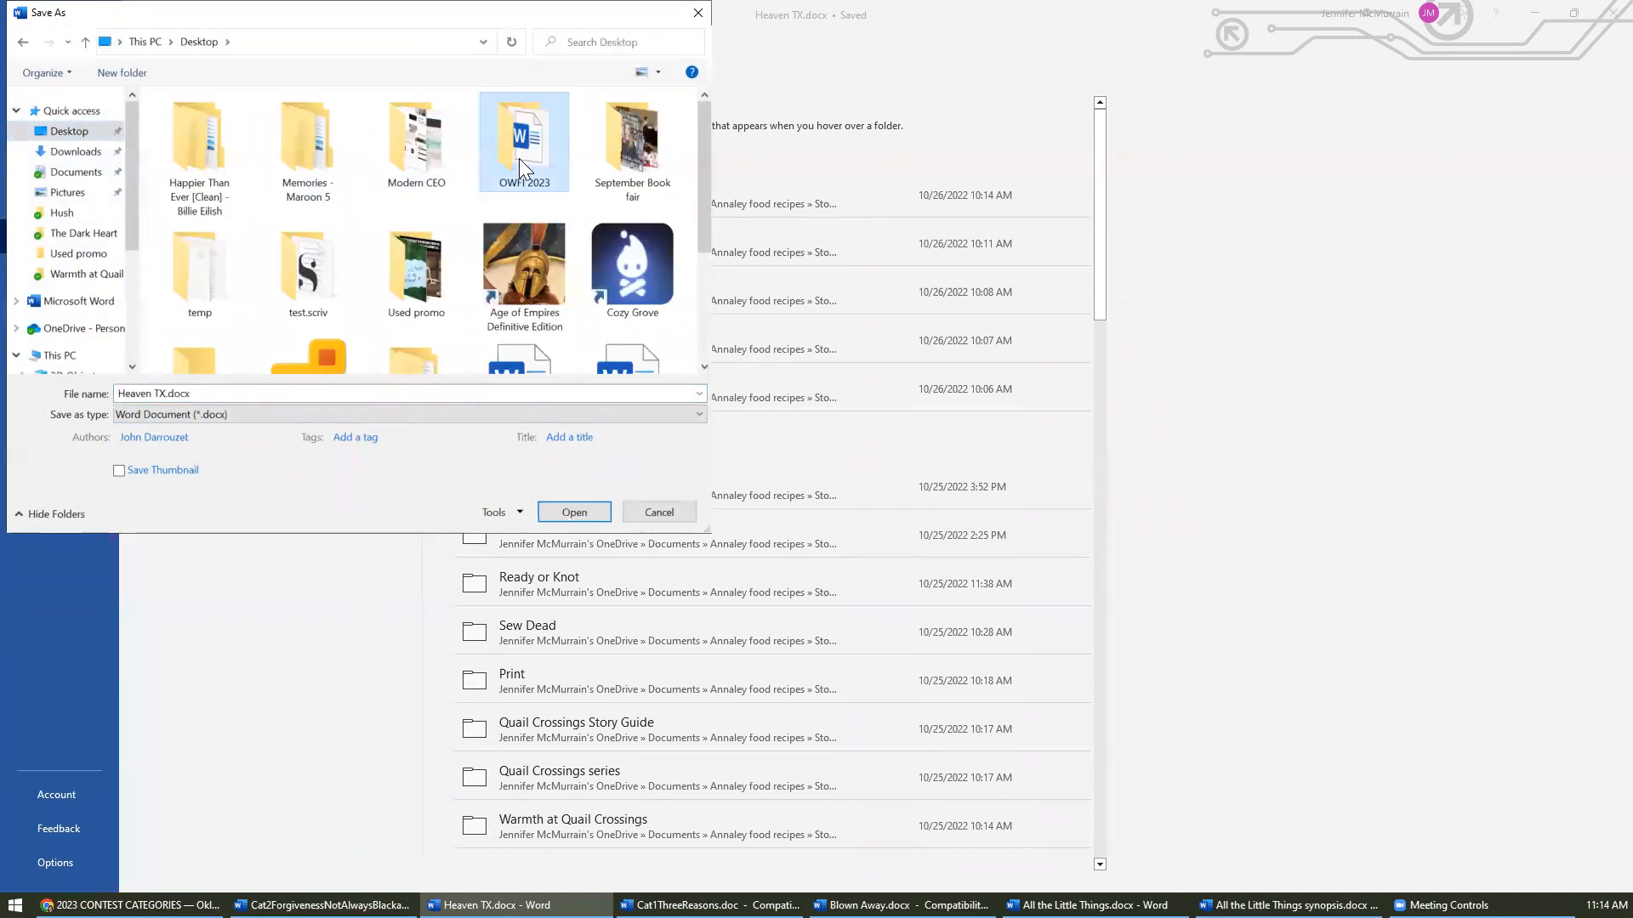
# - Name the script copy Cat5HeavenTX.docx, adding the category prefix and removing the space
pyautogui.click(148, 391)
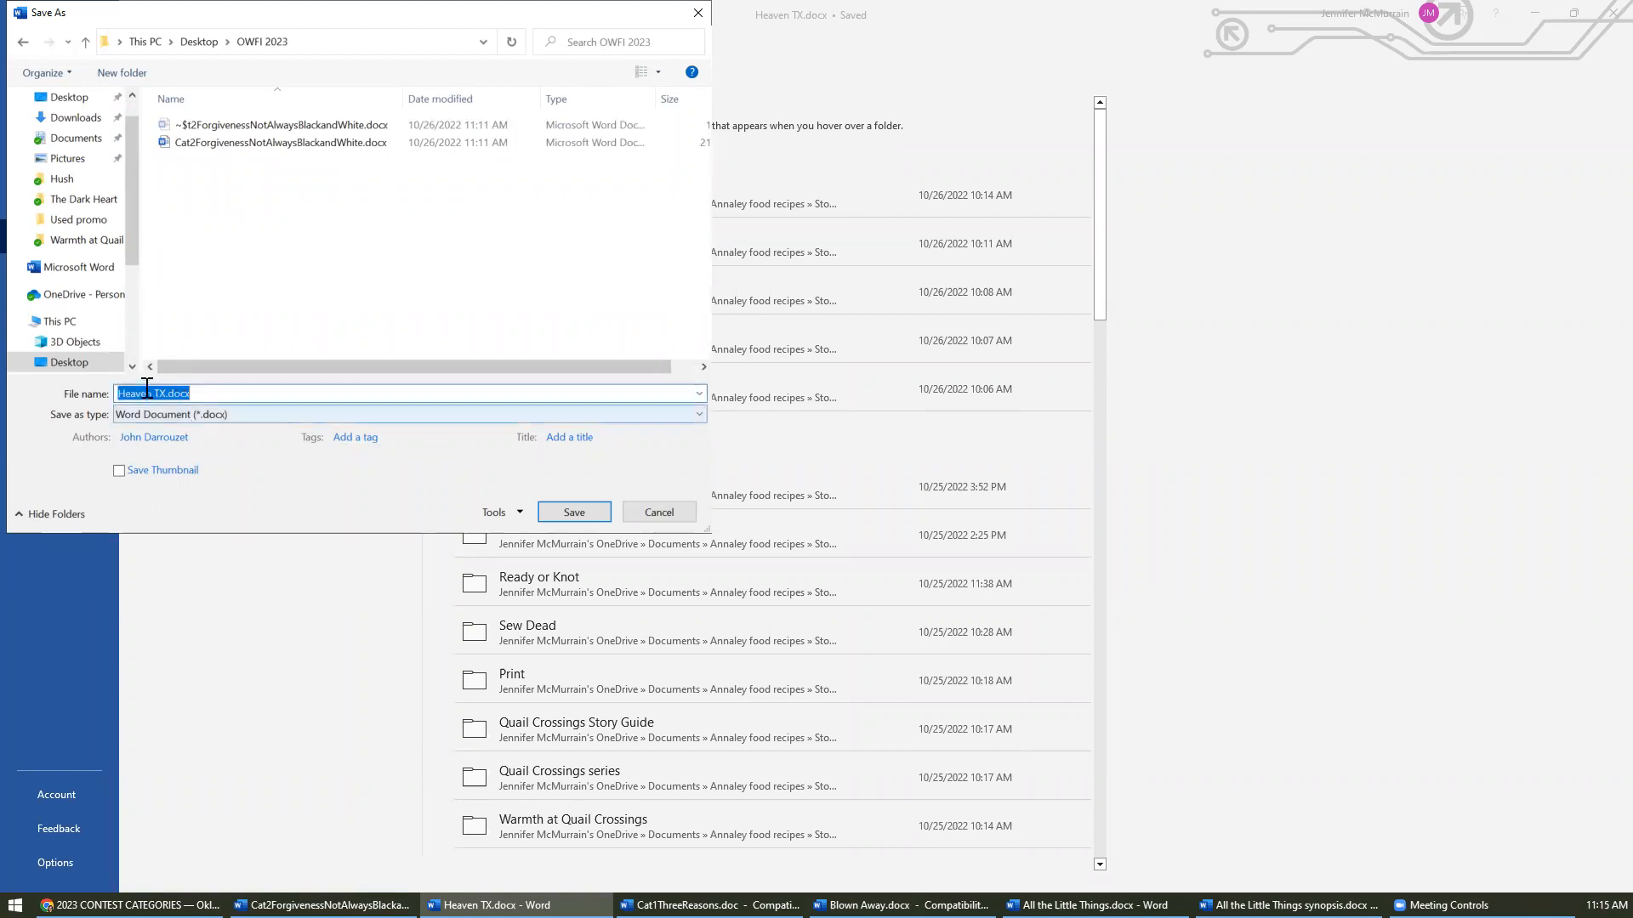
pyautogui.click(122, 393)
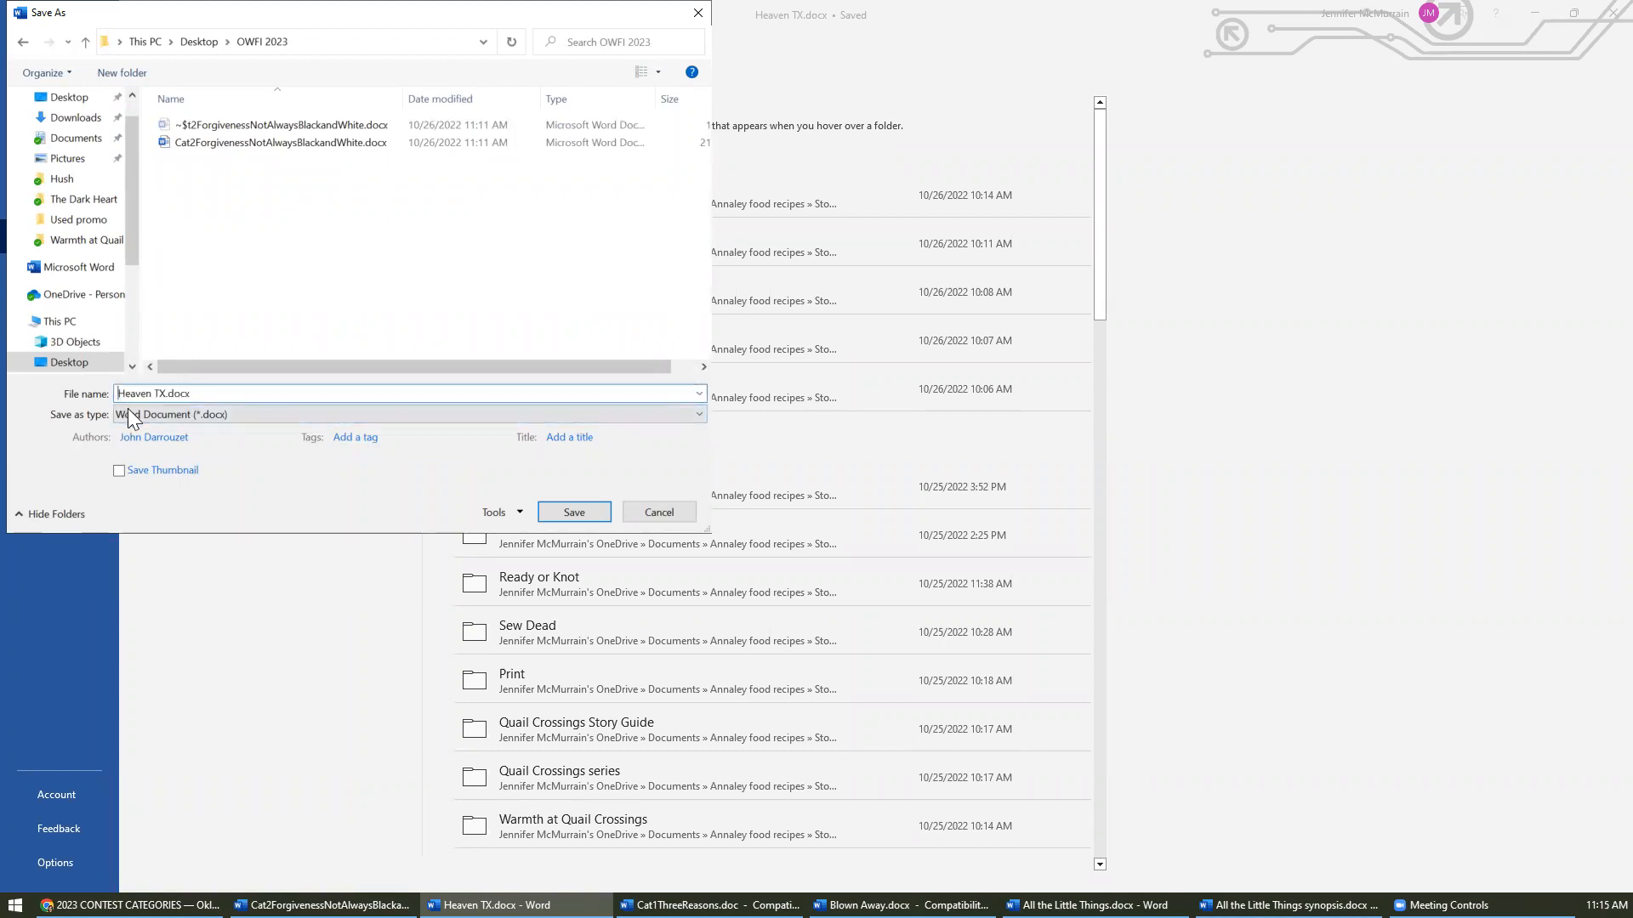
pyautogui.click(136, 903)
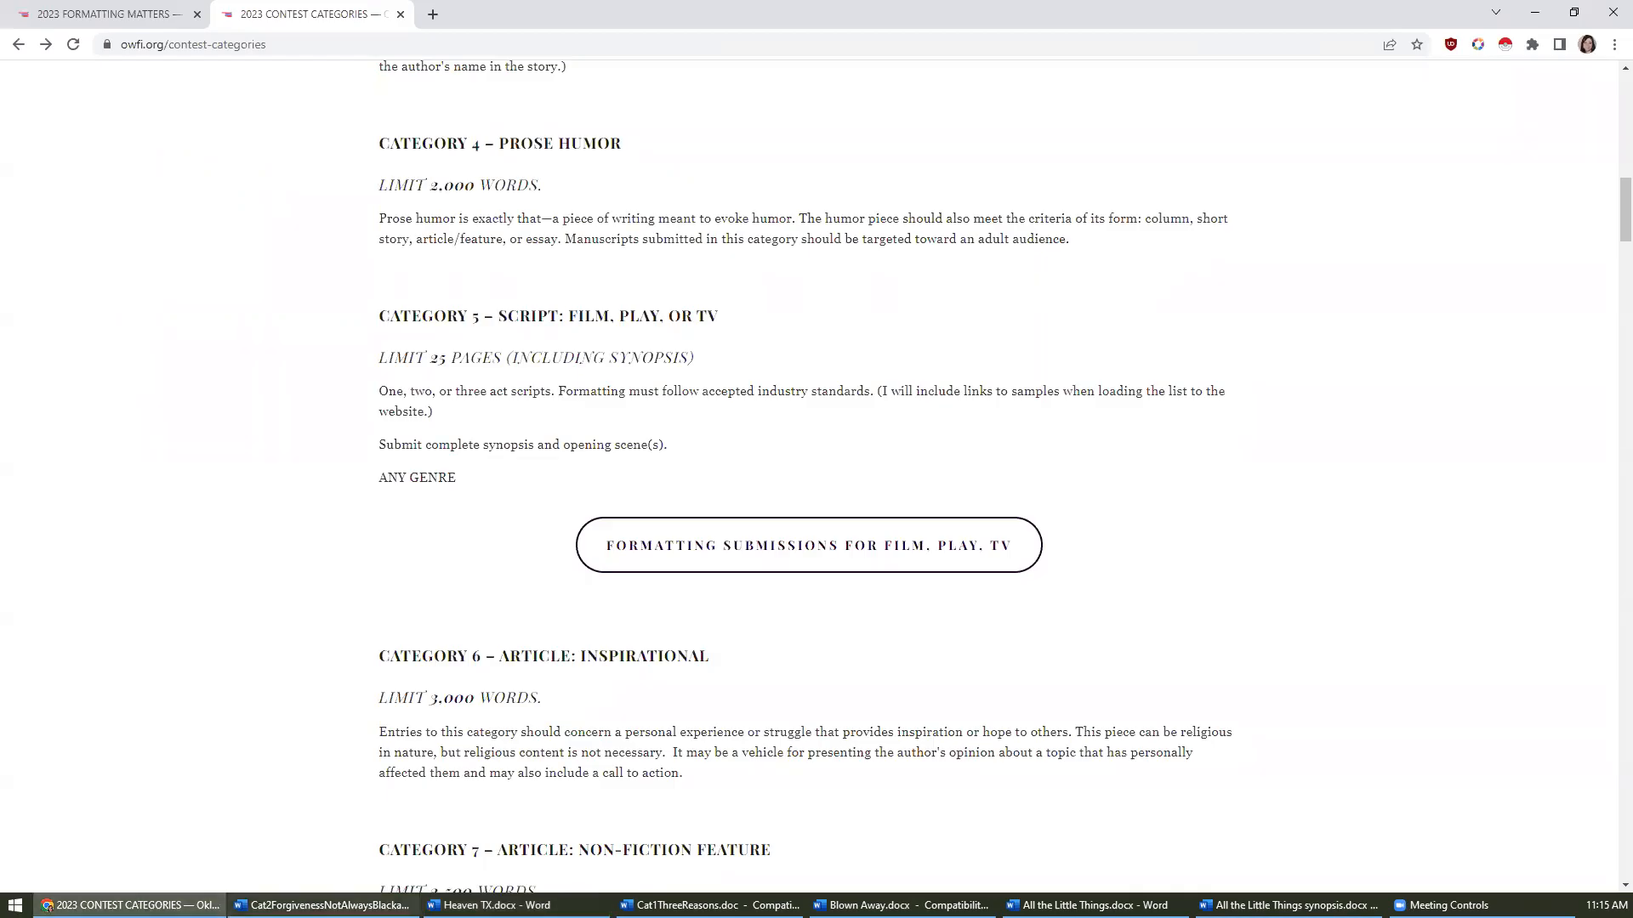
pyautogui.click(489, 905)
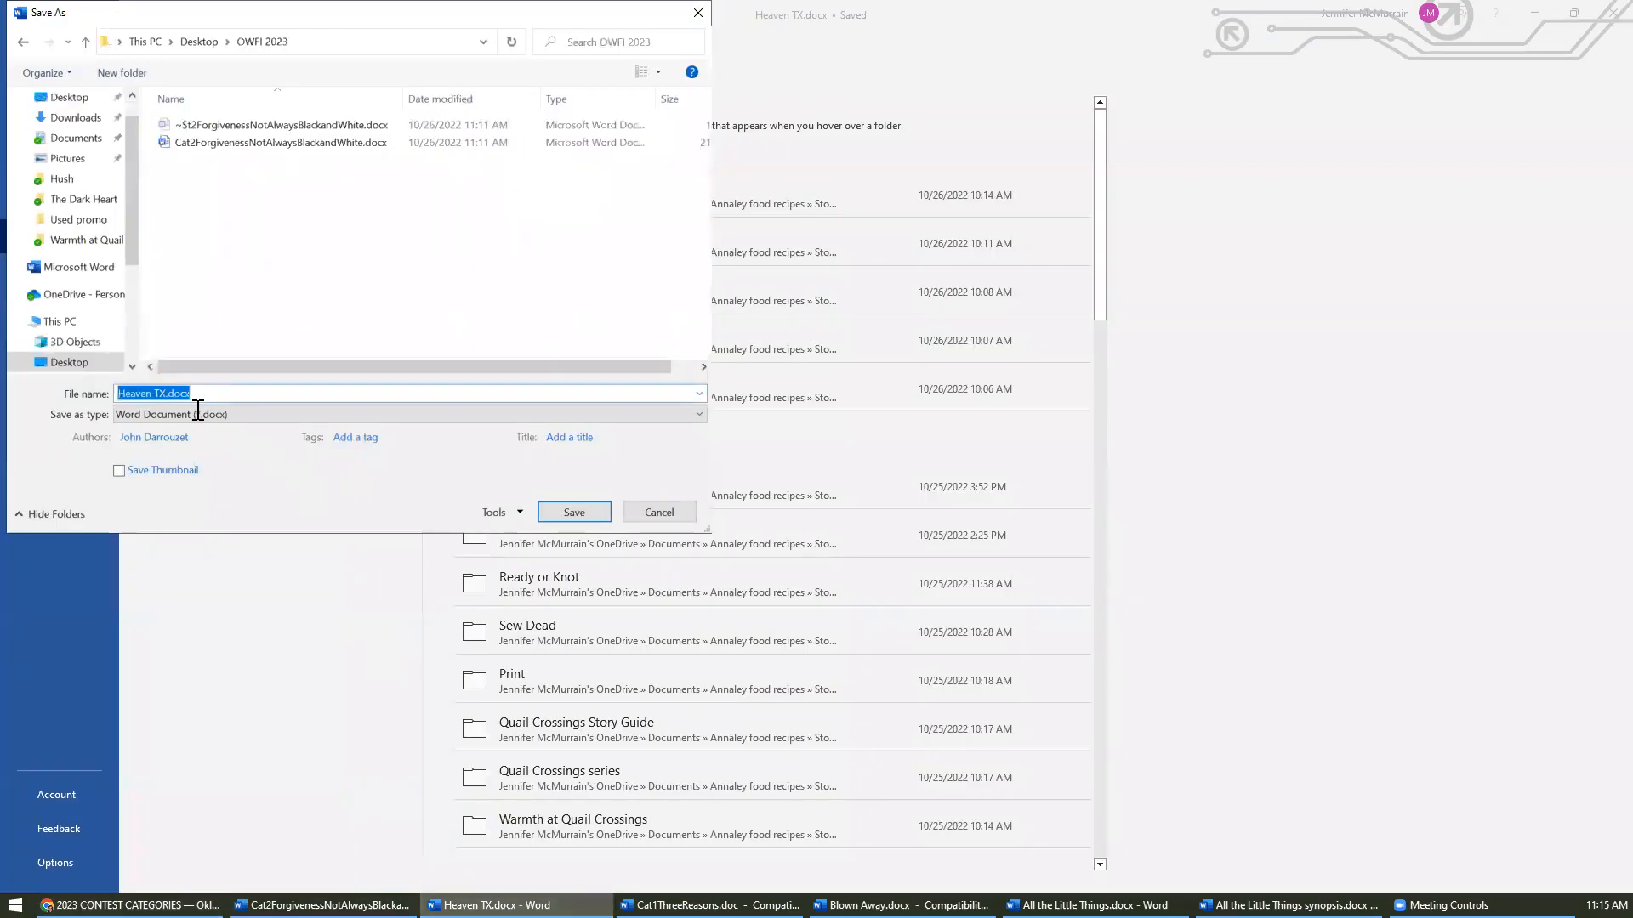
pyautogui.click(120, 389)
pyautogui.write('Cat5')
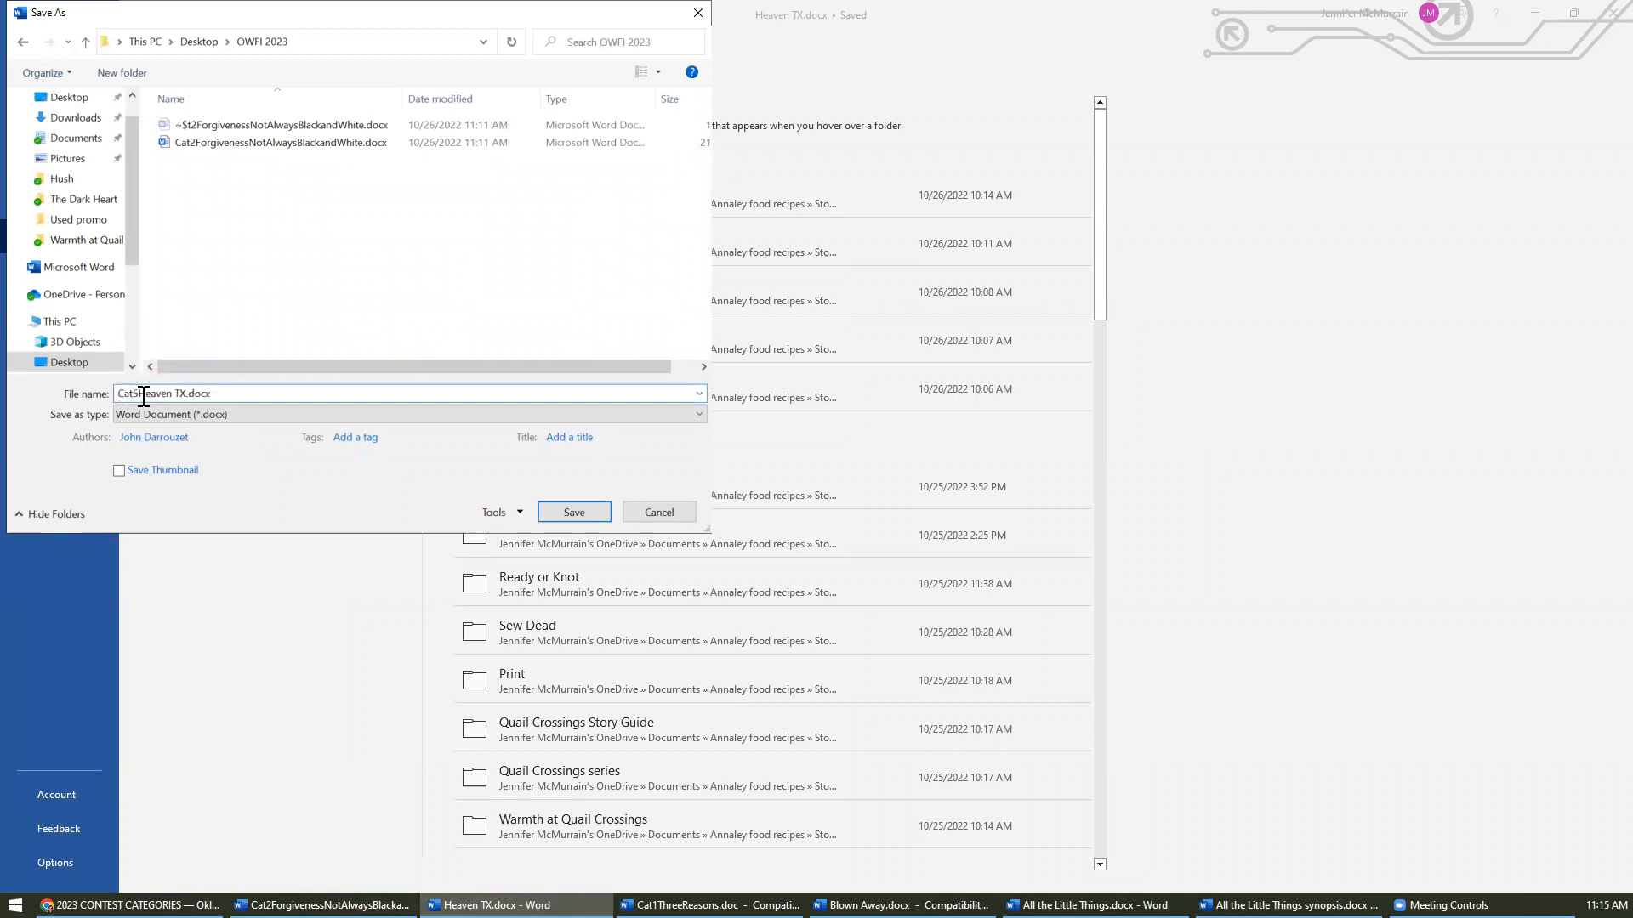
pyautogui.click(175, 393)
pyautogui.press('Delete')
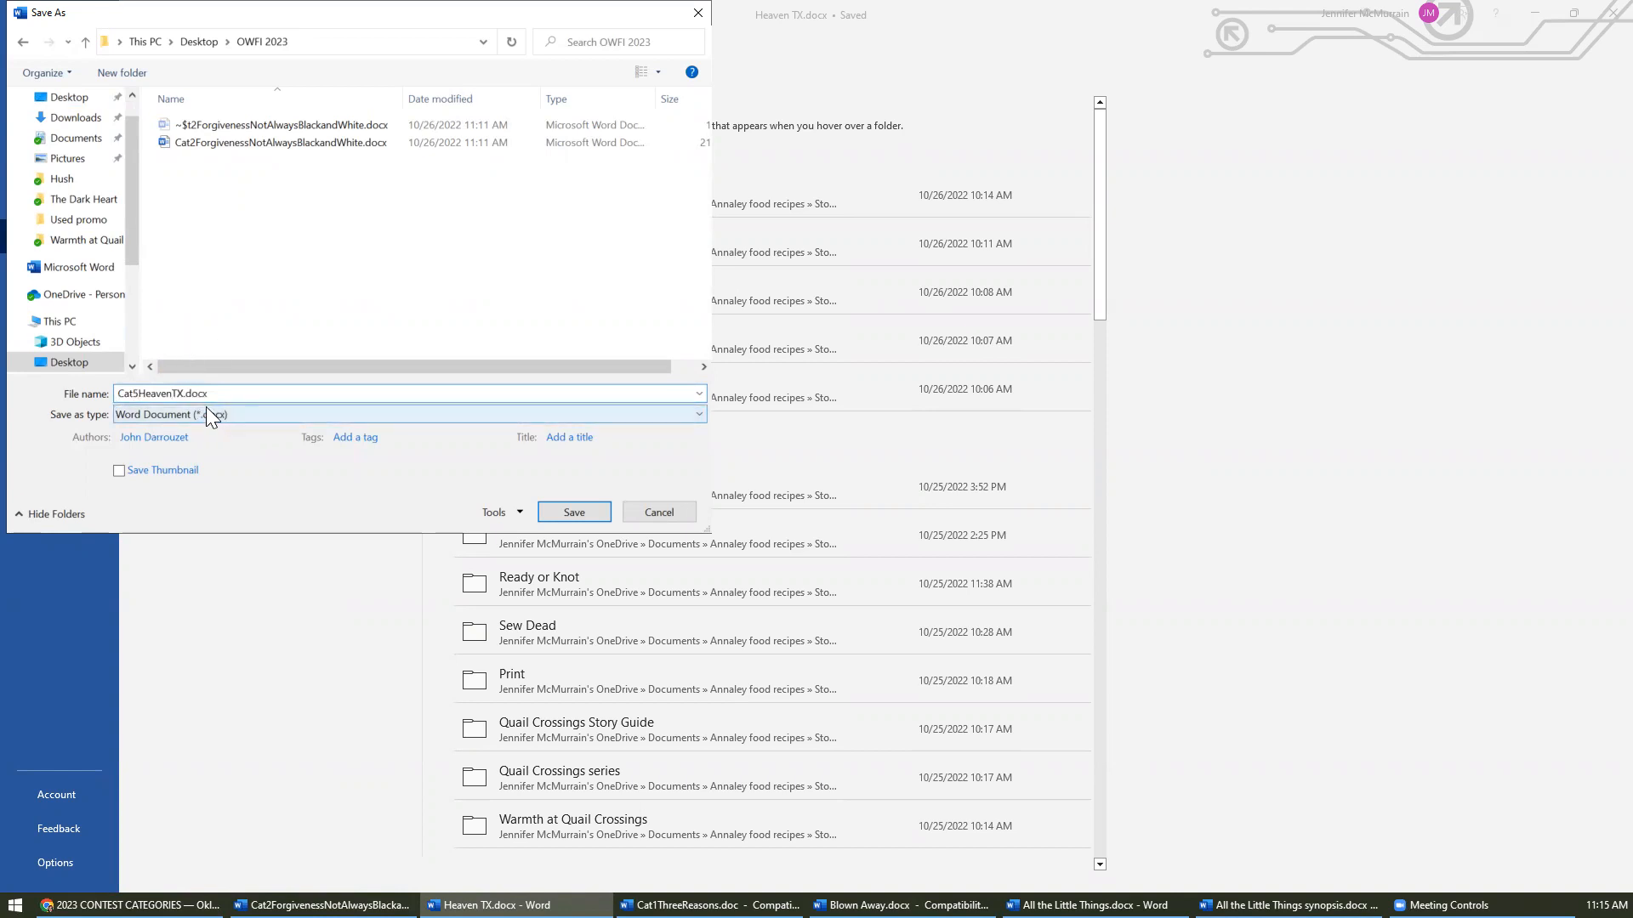
# - Save the Cat5HeavenTX.docx copy in the OWFI 2023 folder and dismiss the AutoSave notice
pyautogui.click(585, 510)
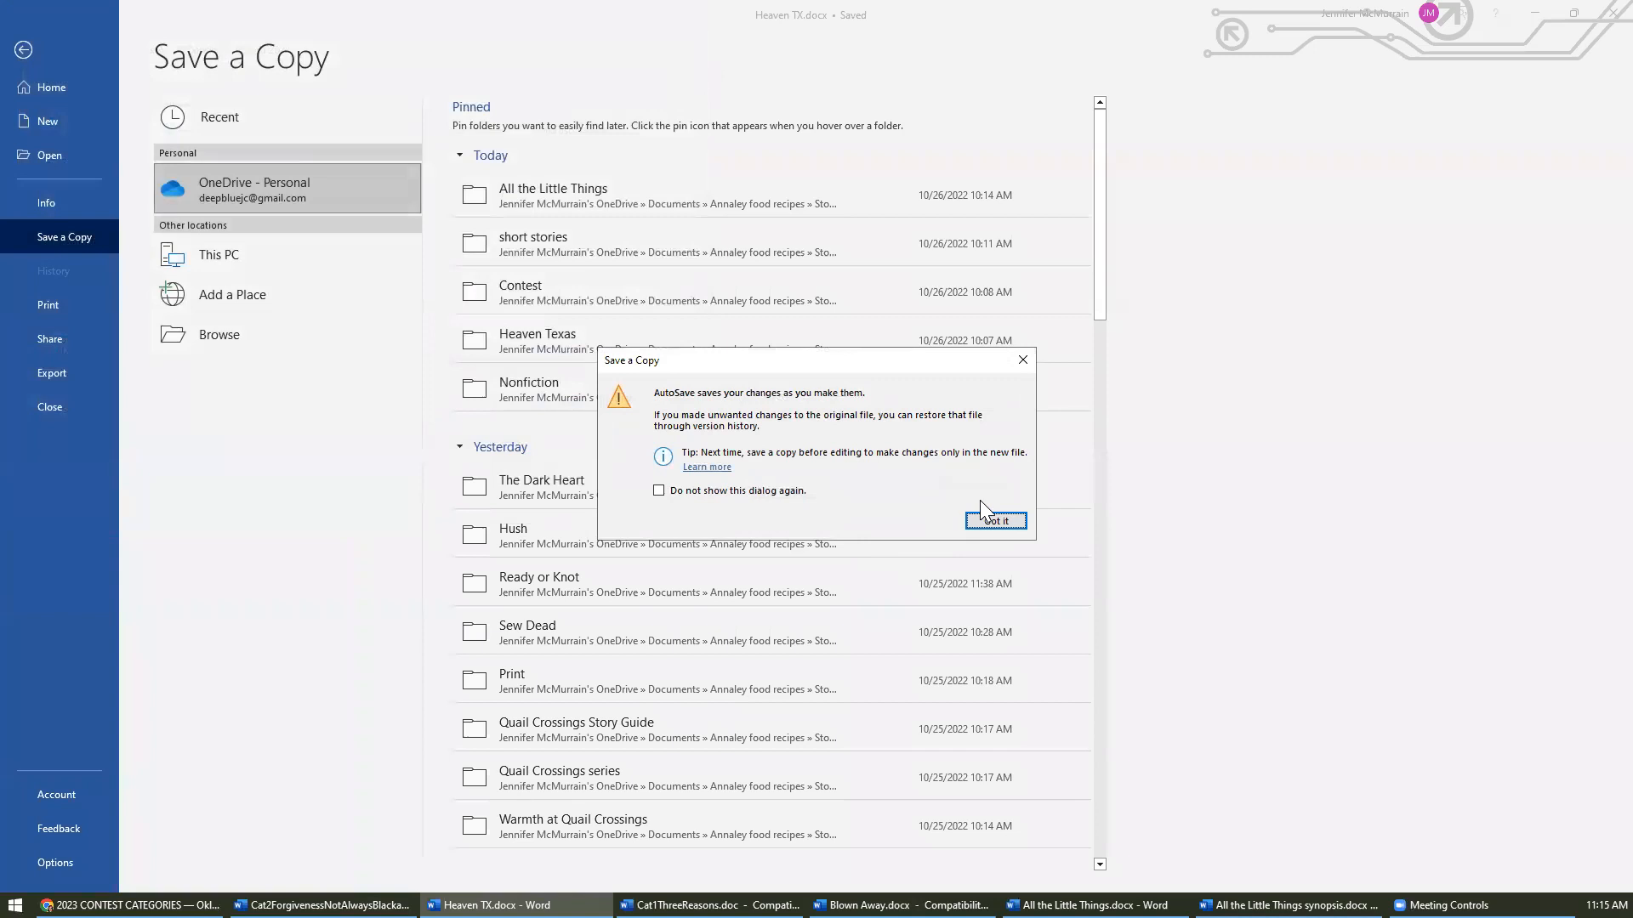
pyautogui.click(995, 521)
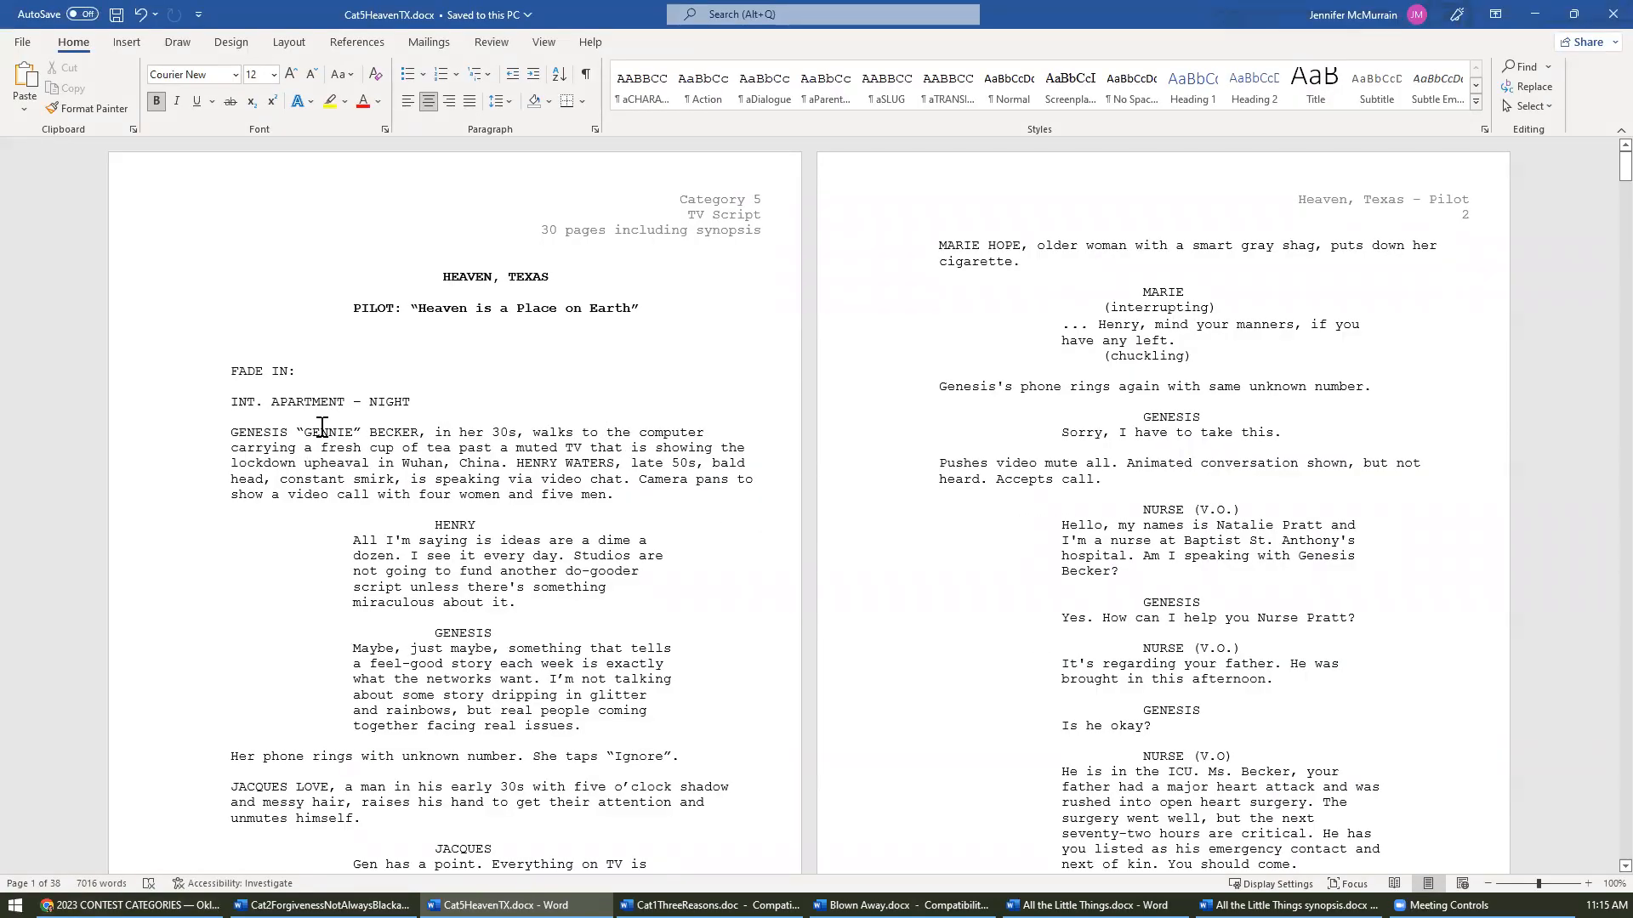
# - Switch to Chrome and review the contest's article and poetry category rules, from Category 6 through Category 12
pyautogui.click(47, 906)
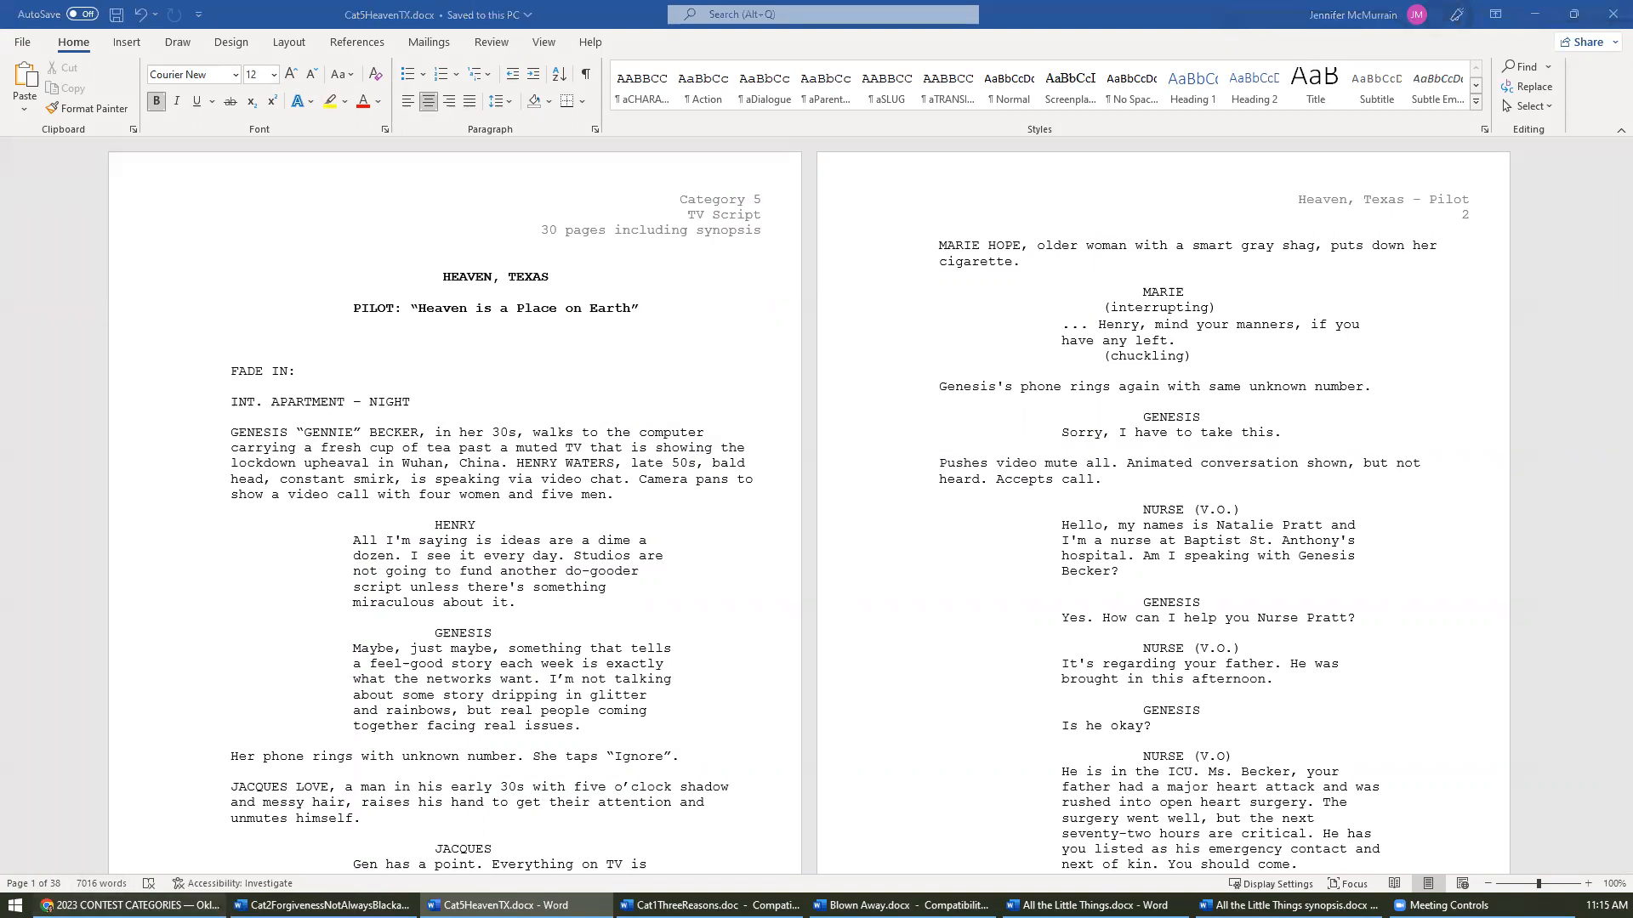
pyautogui.scroll(-5, 234, 515)
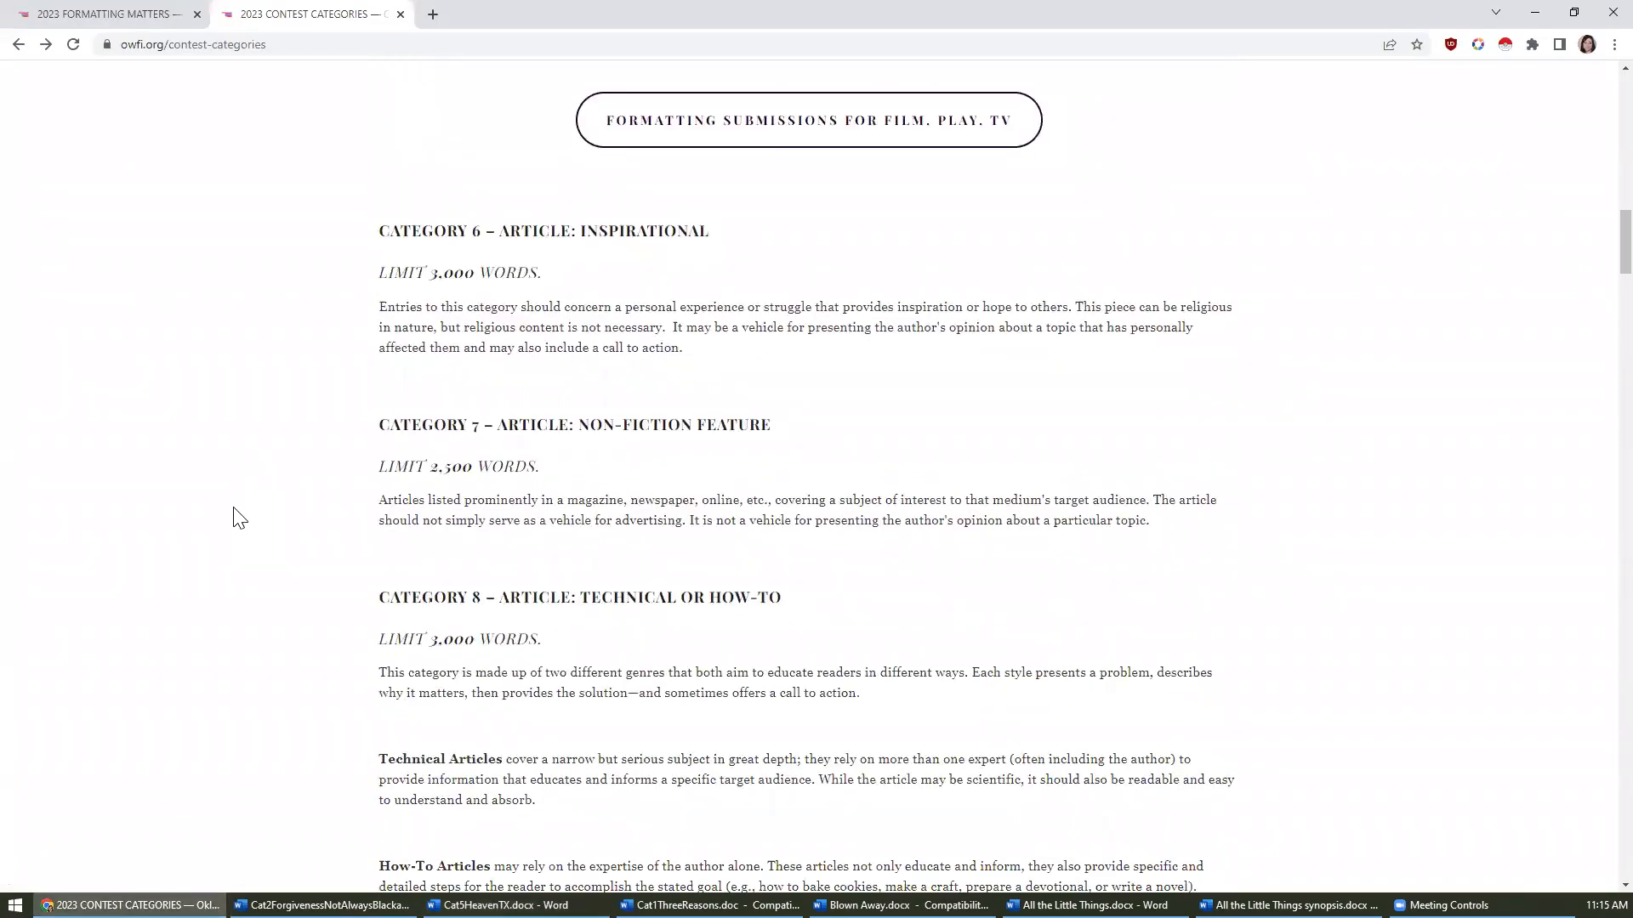
pyautogui.scroll(-5, 239, 517)
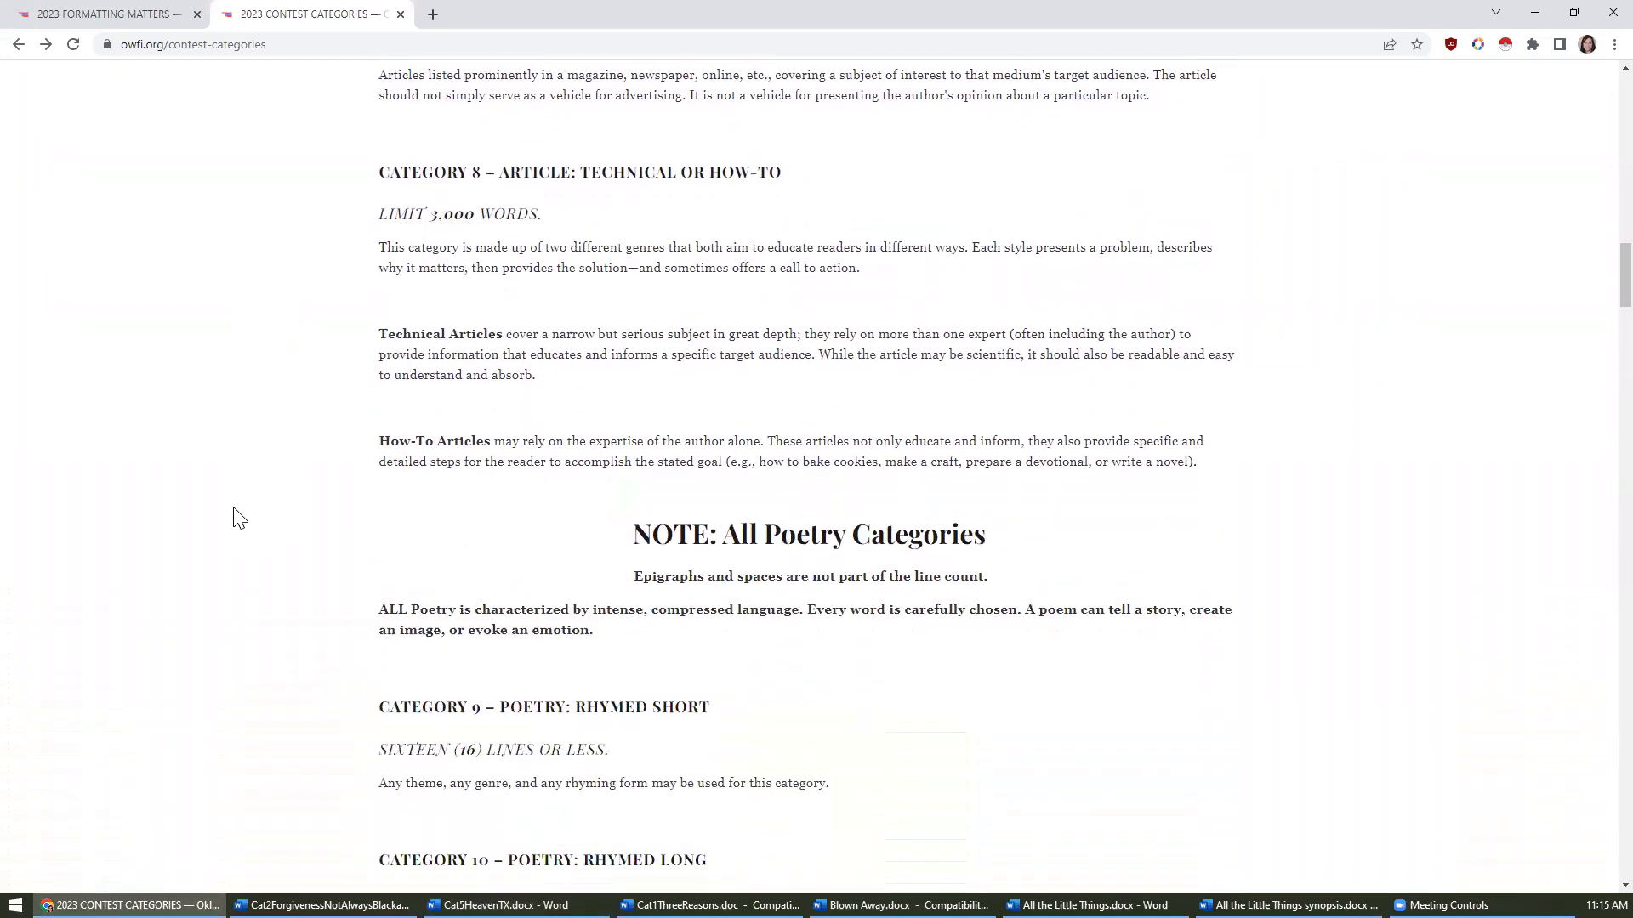
pyautogui.scroll(-4, 239, 517)
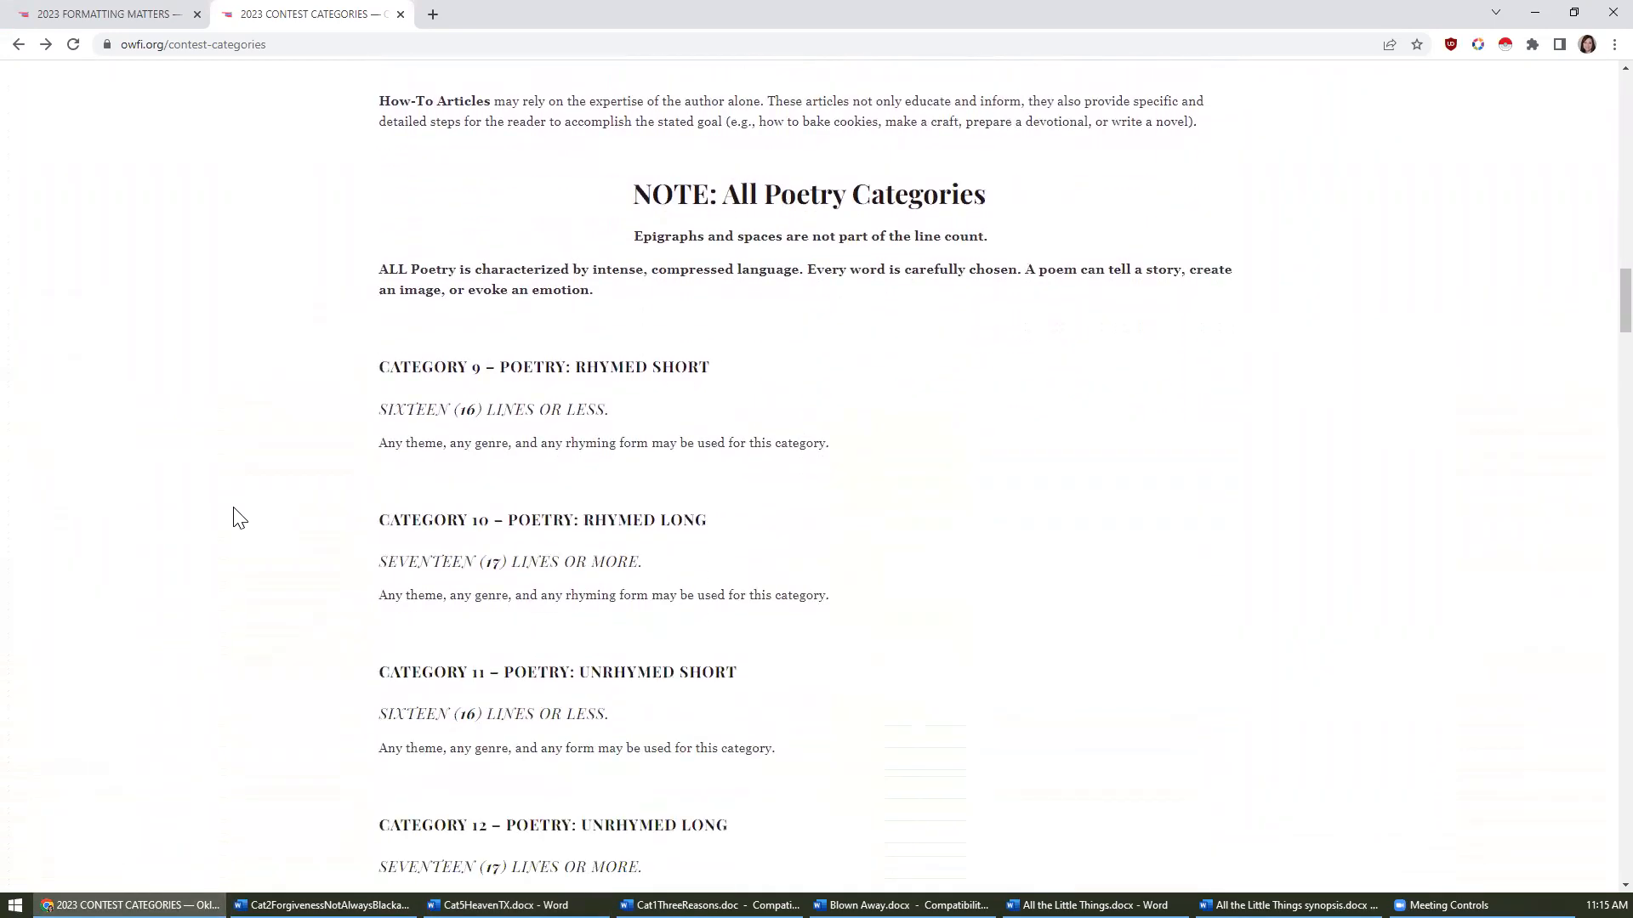
pyautogui.scroll(-1, 239, 517)
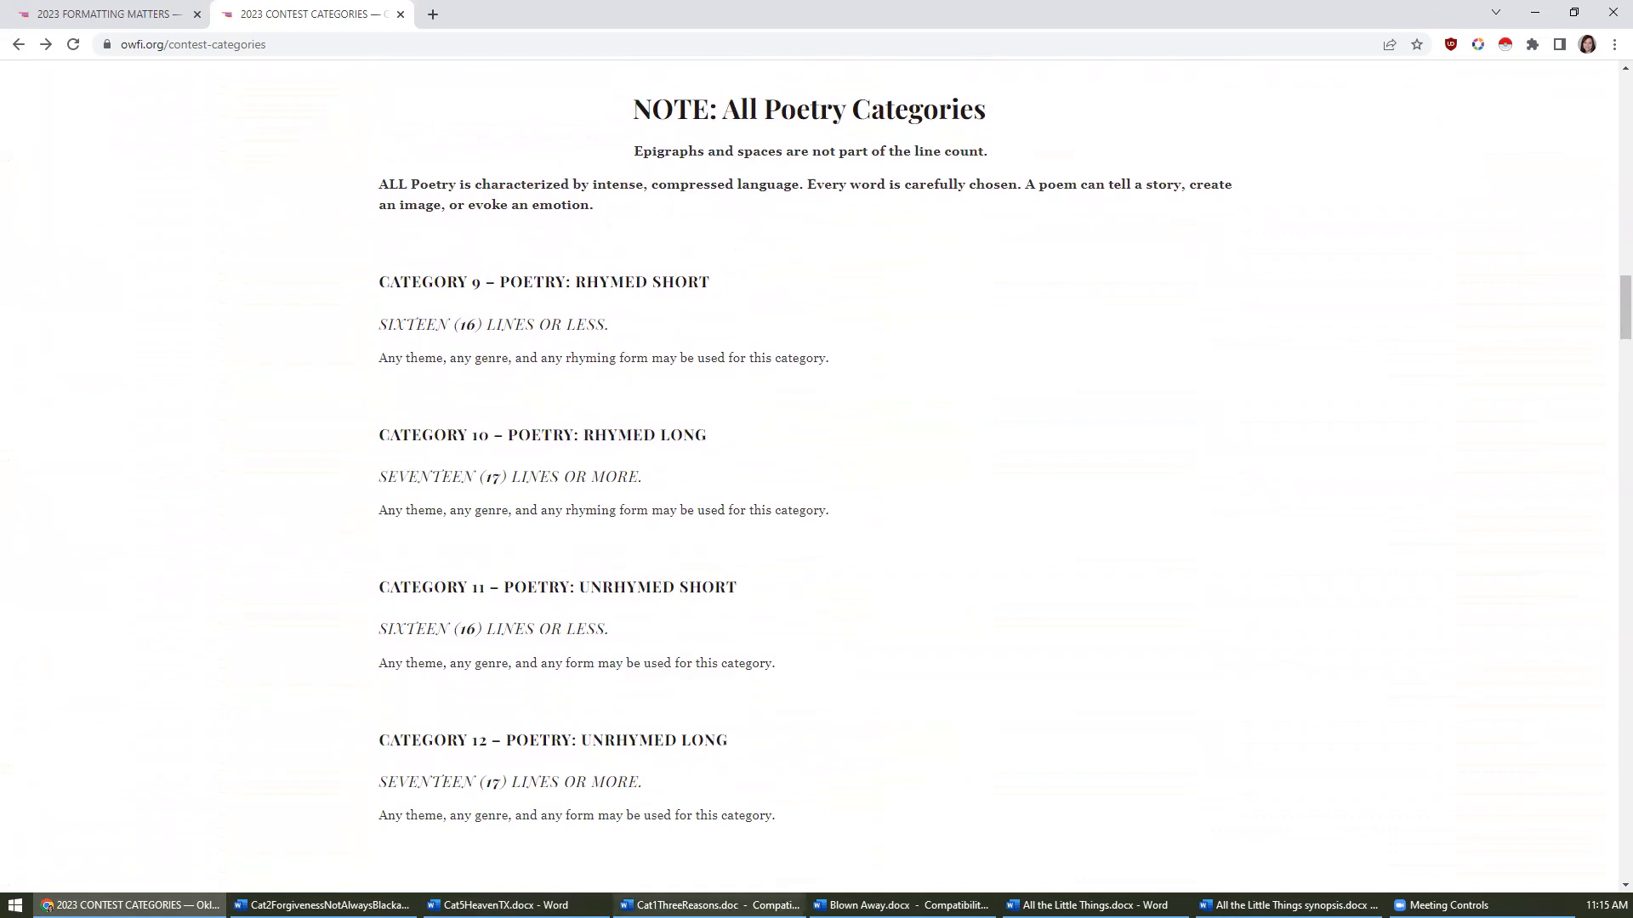
# - Switch to the Three Reasons poem in Word and highlight the whole poem to examine its font and alignment
pyautogui.click(710, 905)
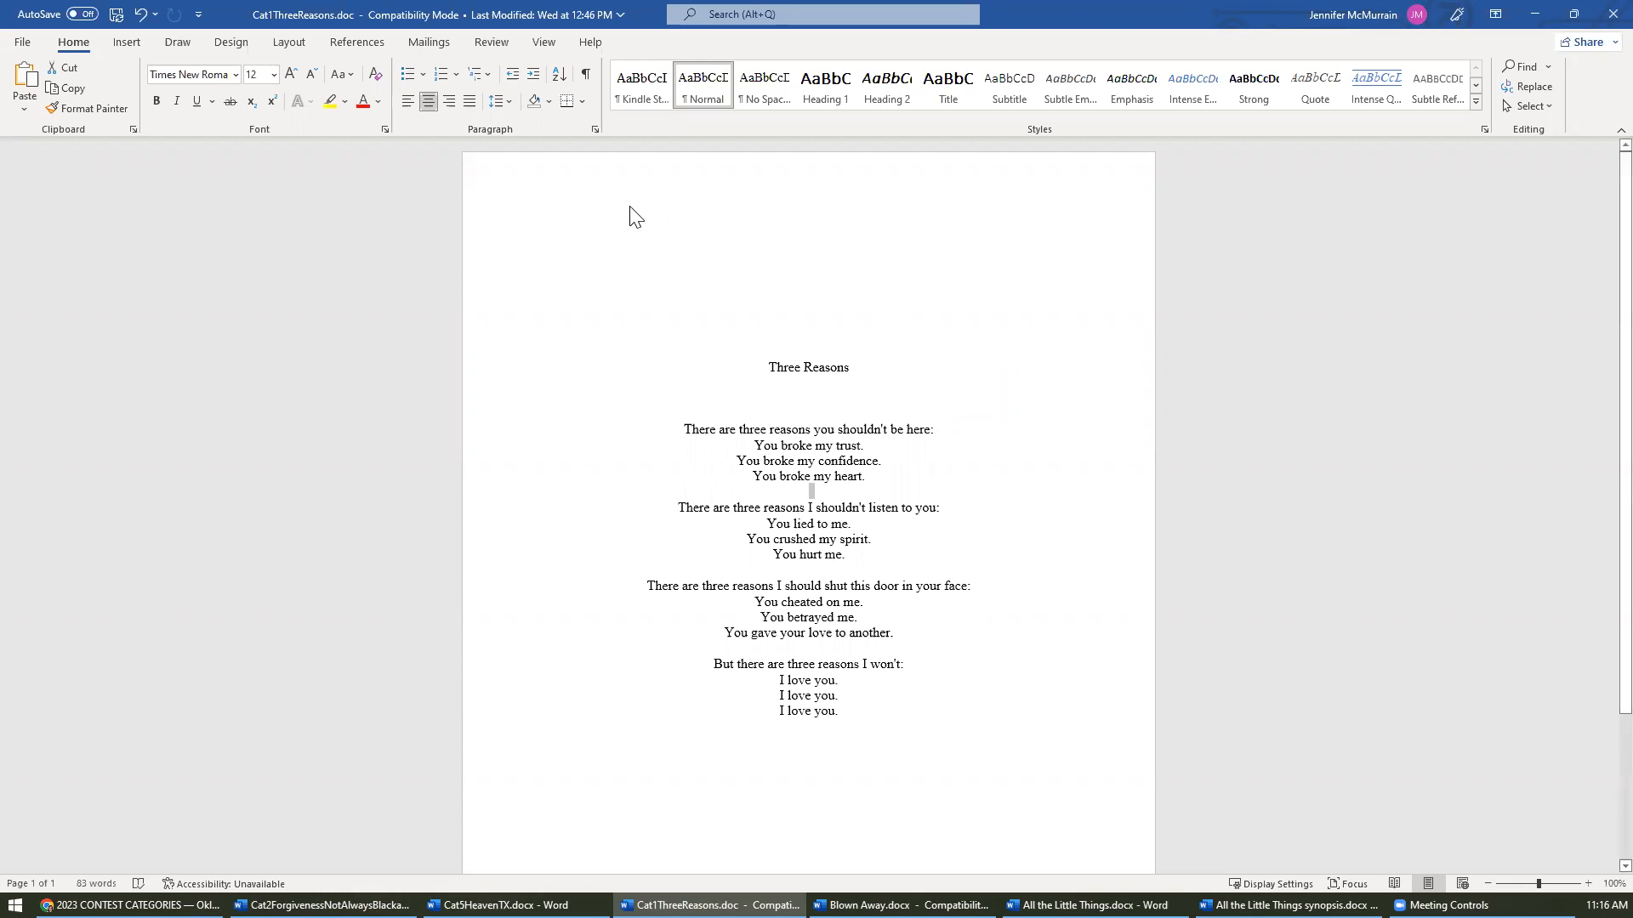
pyautogui.moveTo(746, 367); pyautogui.dragTo(874, 714)
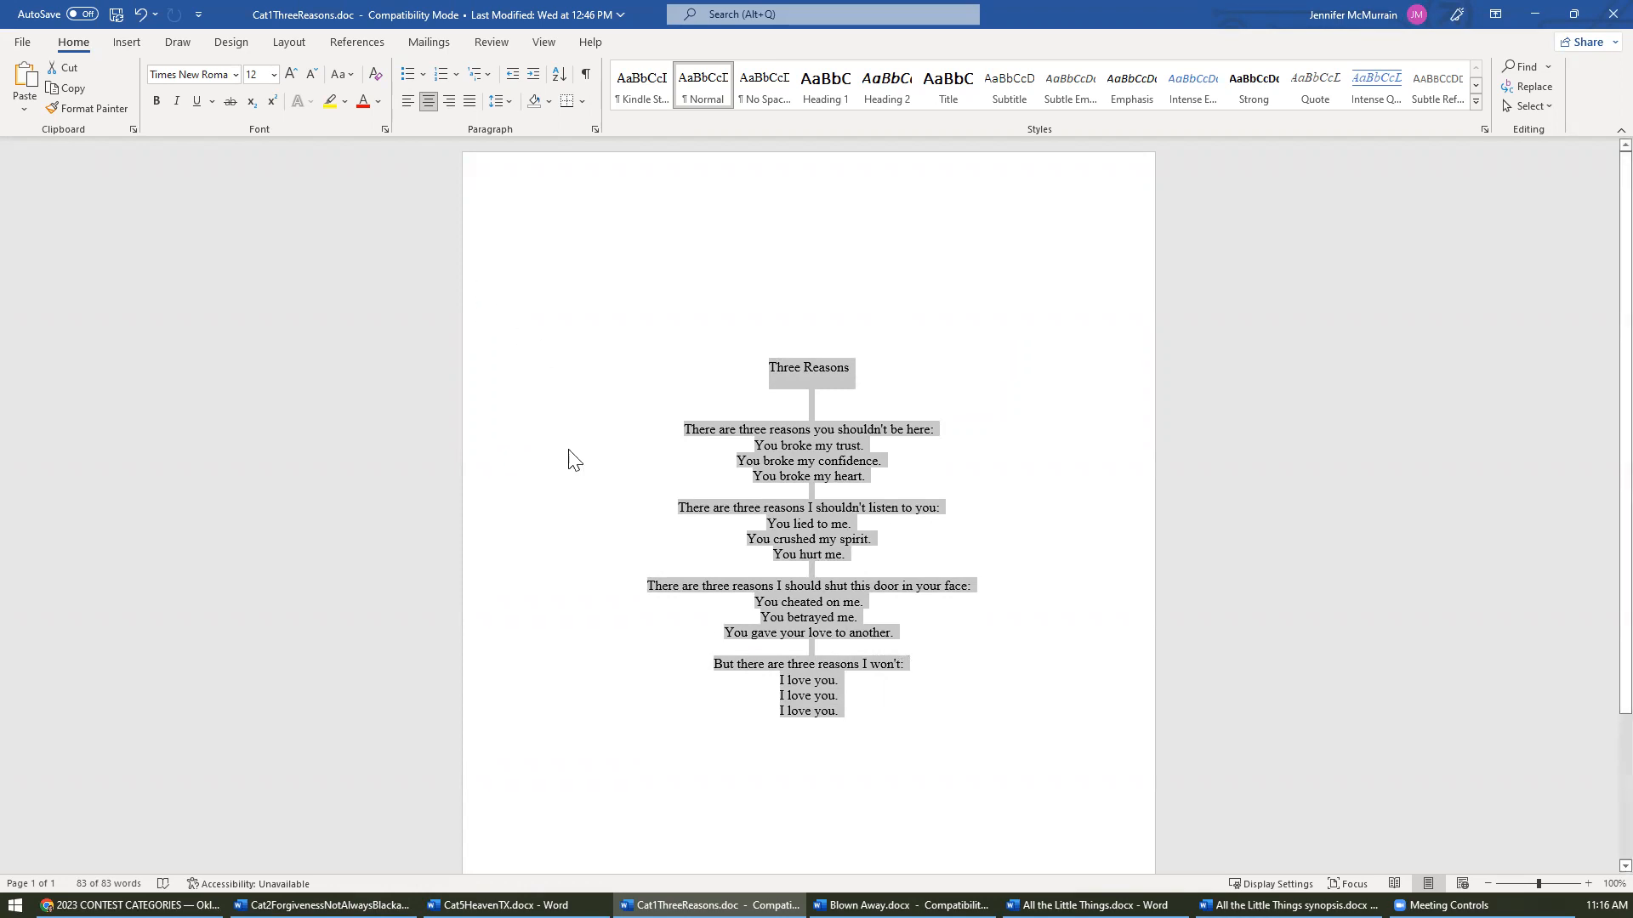
pyautogui.click(625, 520)
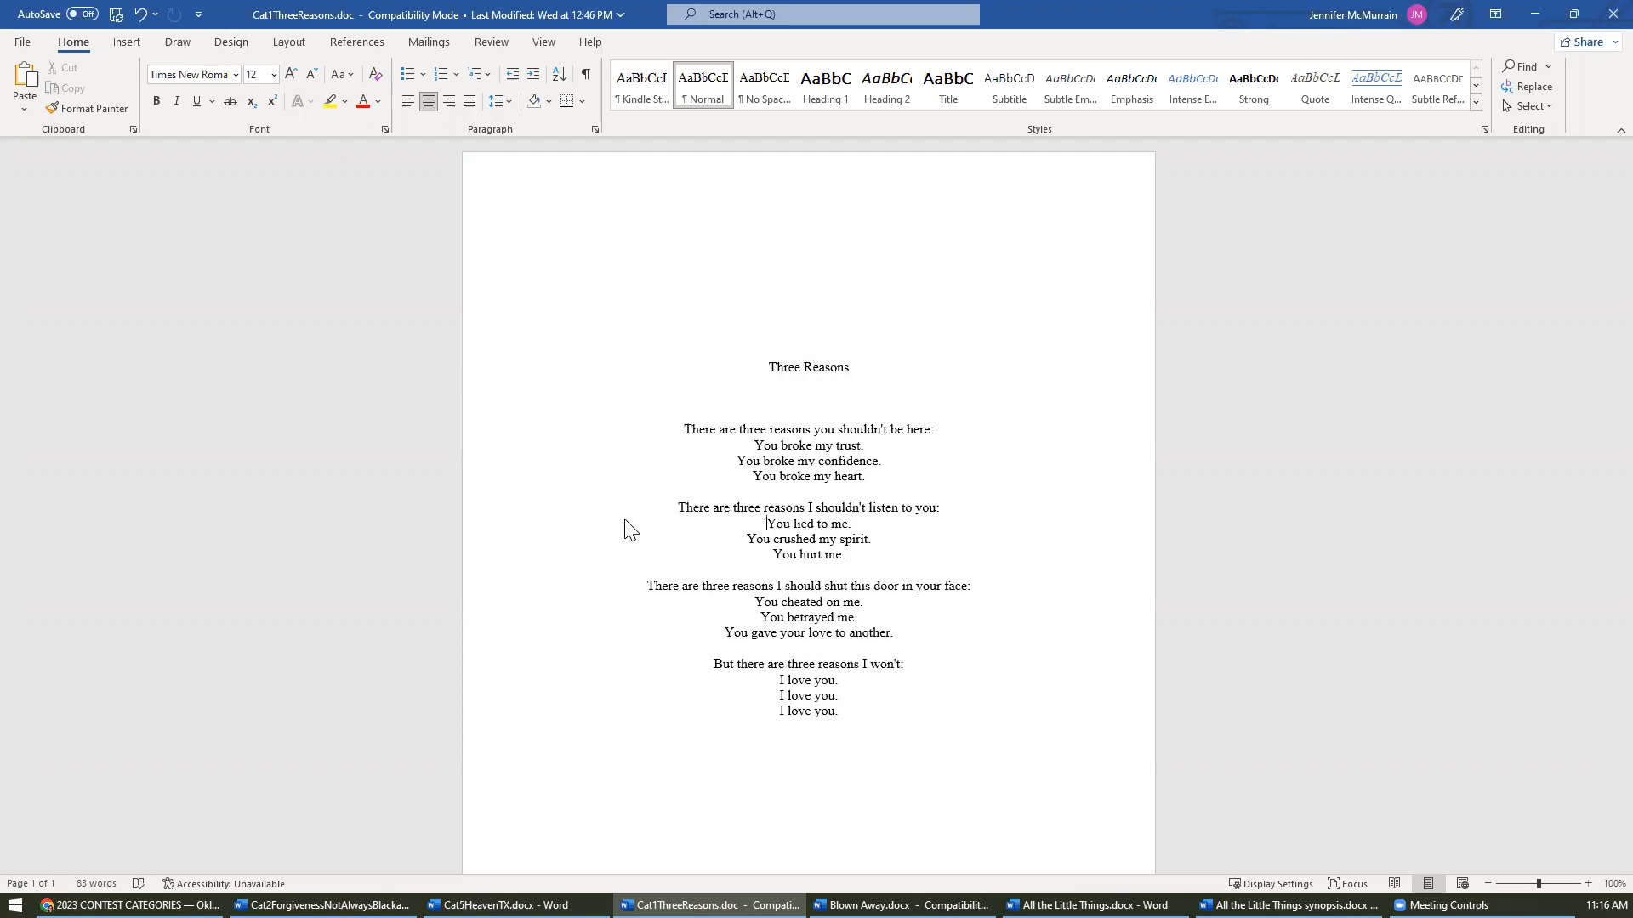
# - Open the poem's first-page header for editing, switching the Different First Page option off and back on
pyautogui.doubleClick(672, 186)
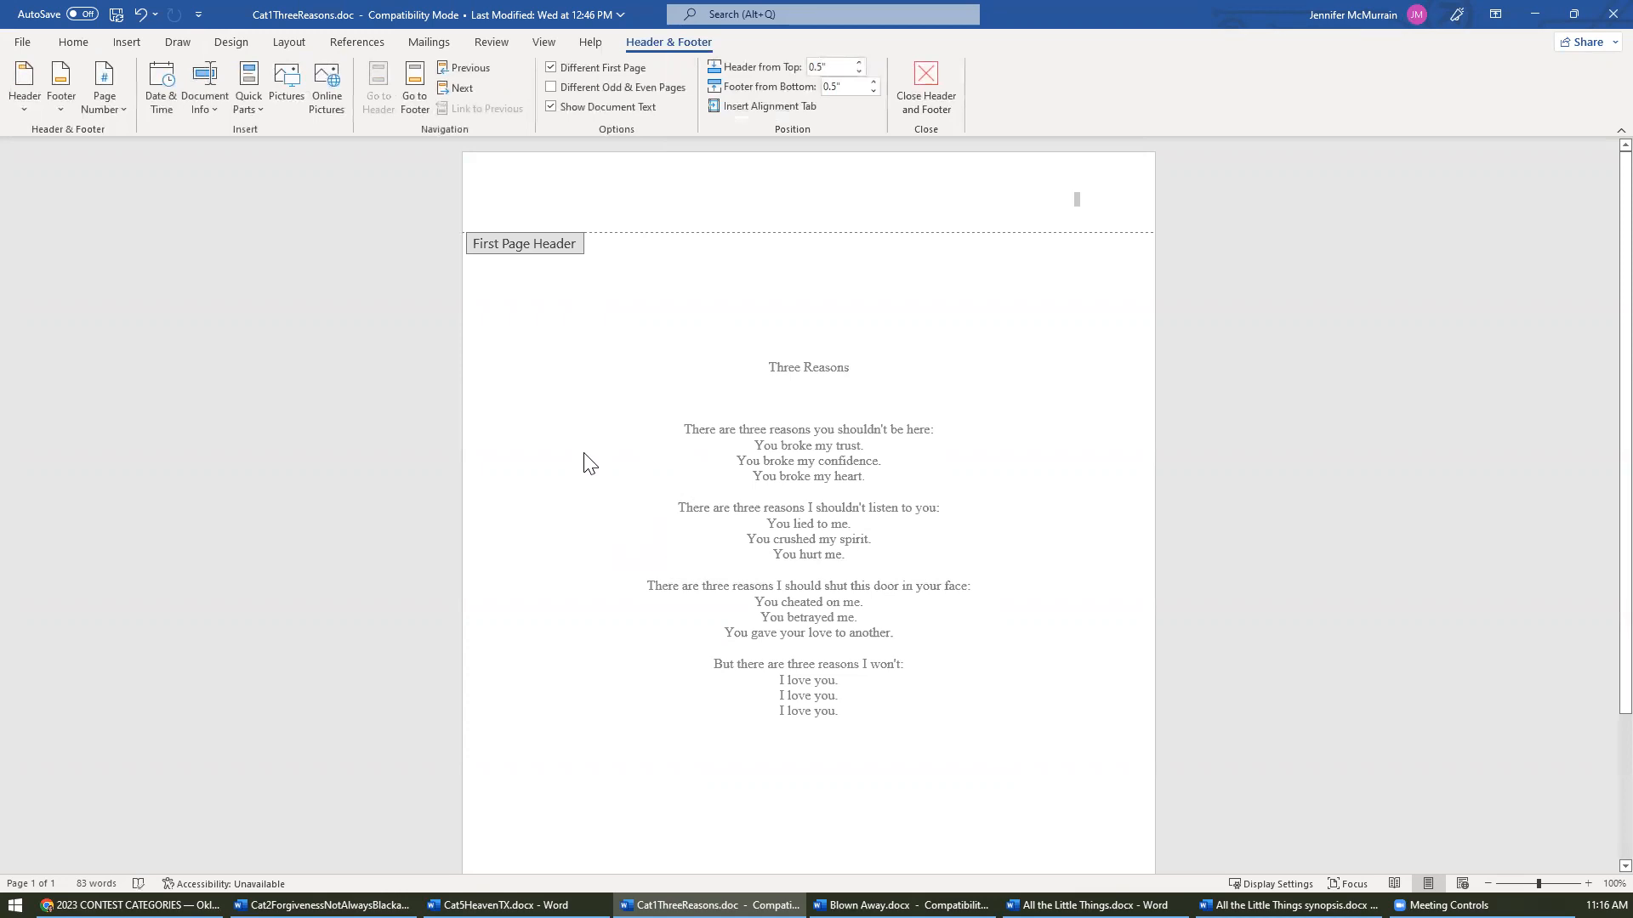
pyautogui.click(553, 68)
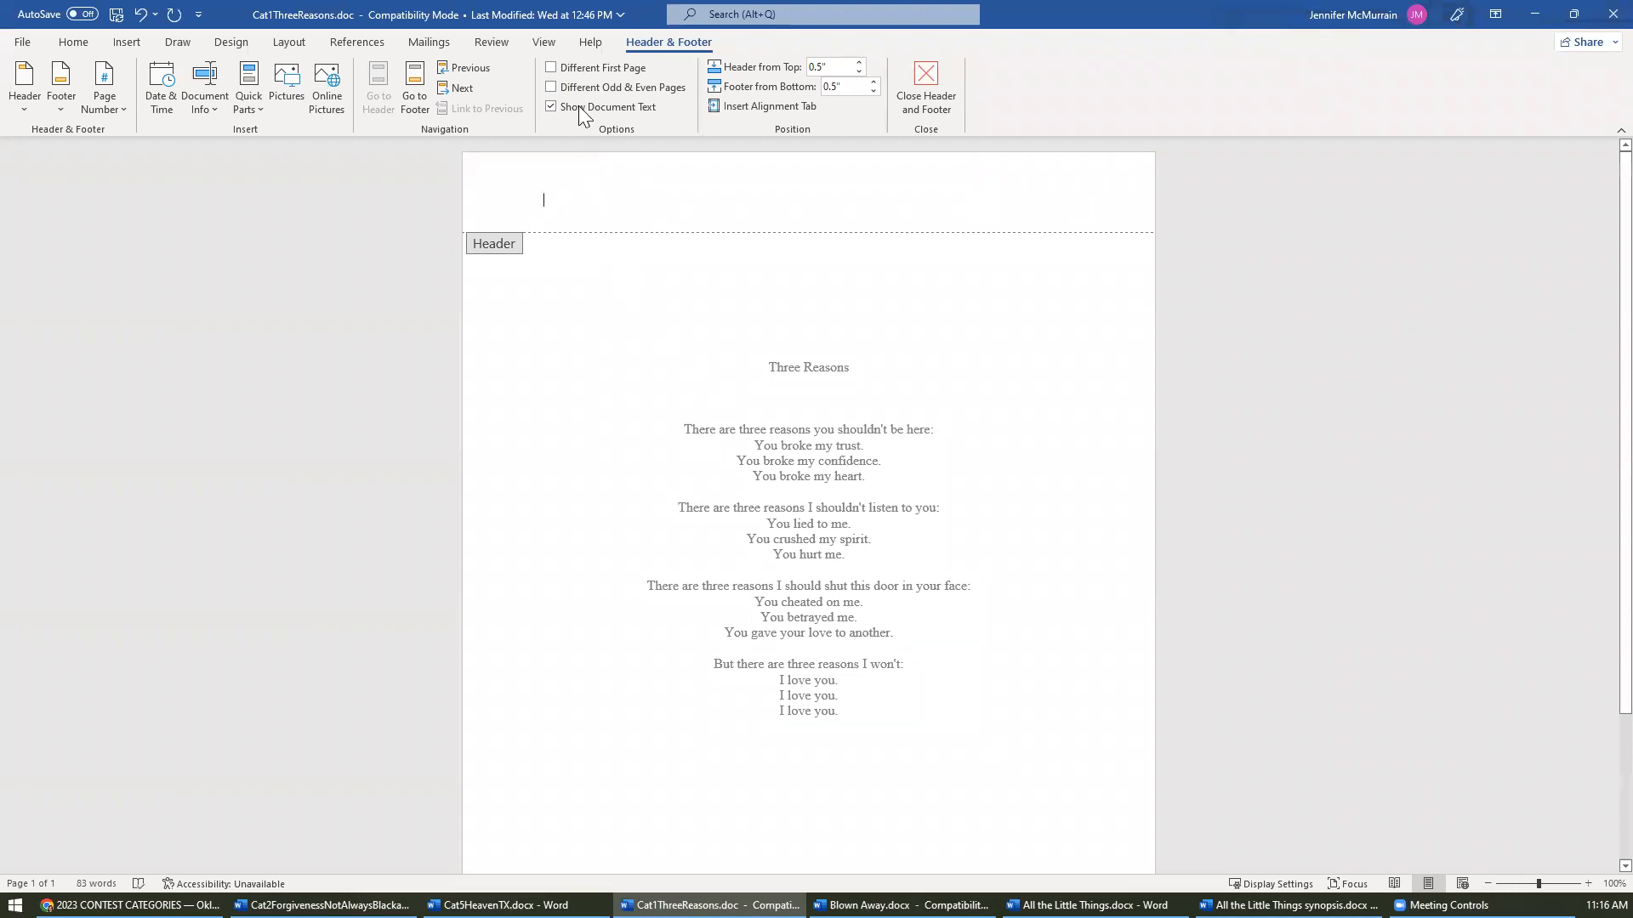
pyautogui.click(551, 69)
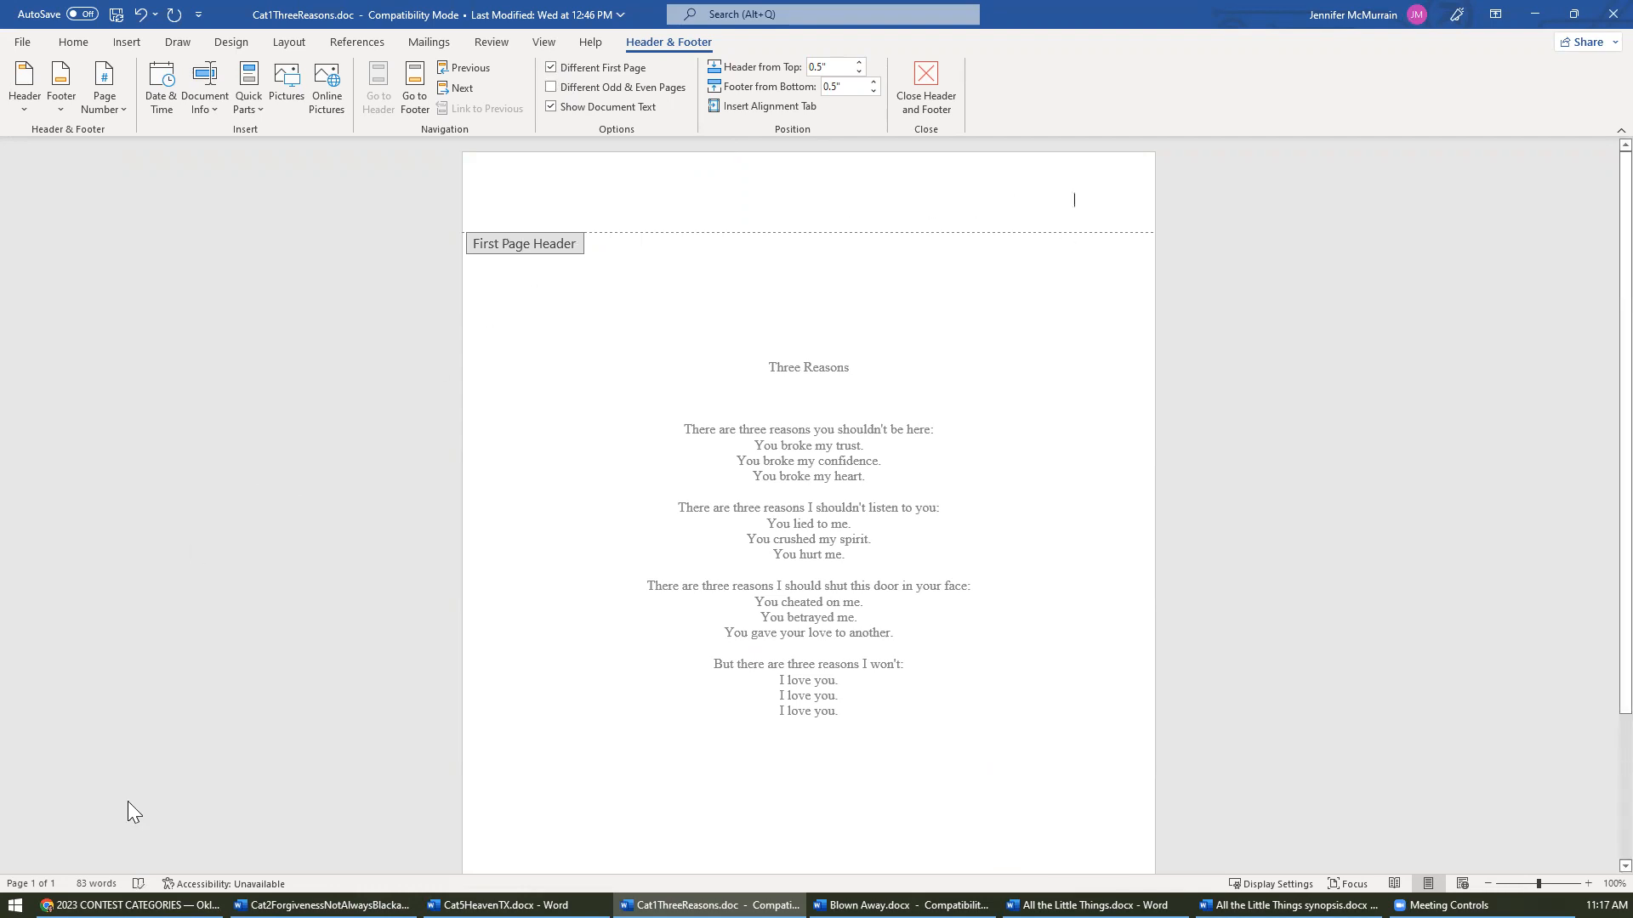
# - Check the poetry category numbers and line limits in Chrome, and return to the Three Reasons poem in Word
pyautogui.click(129, 905)
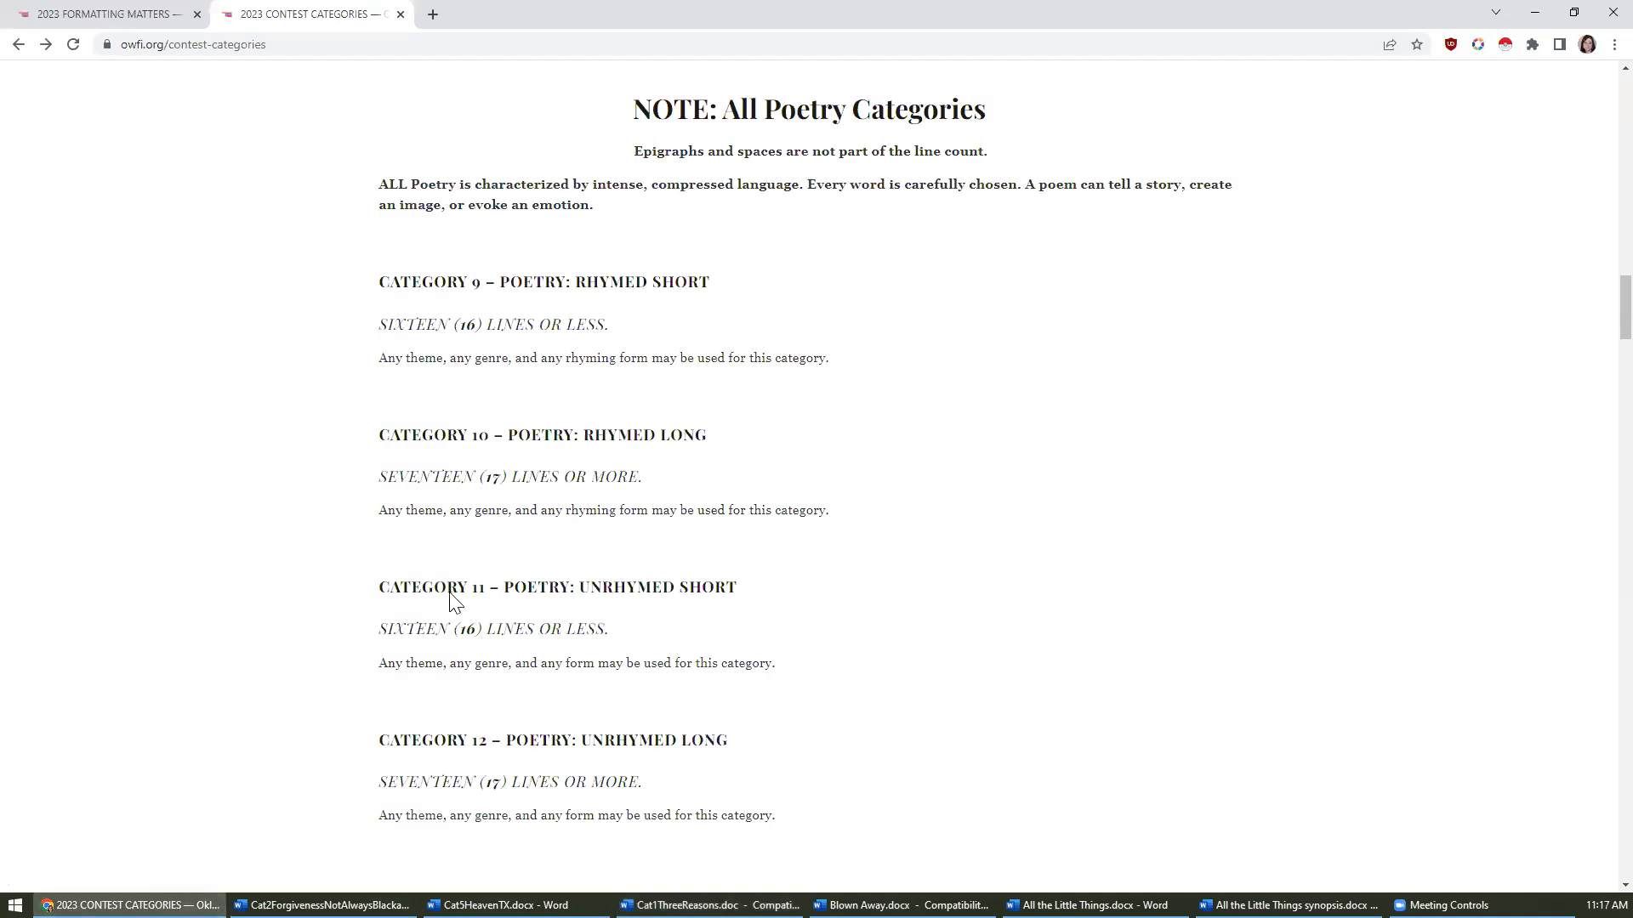
pyautogui.scroll(-2, 500, 682)
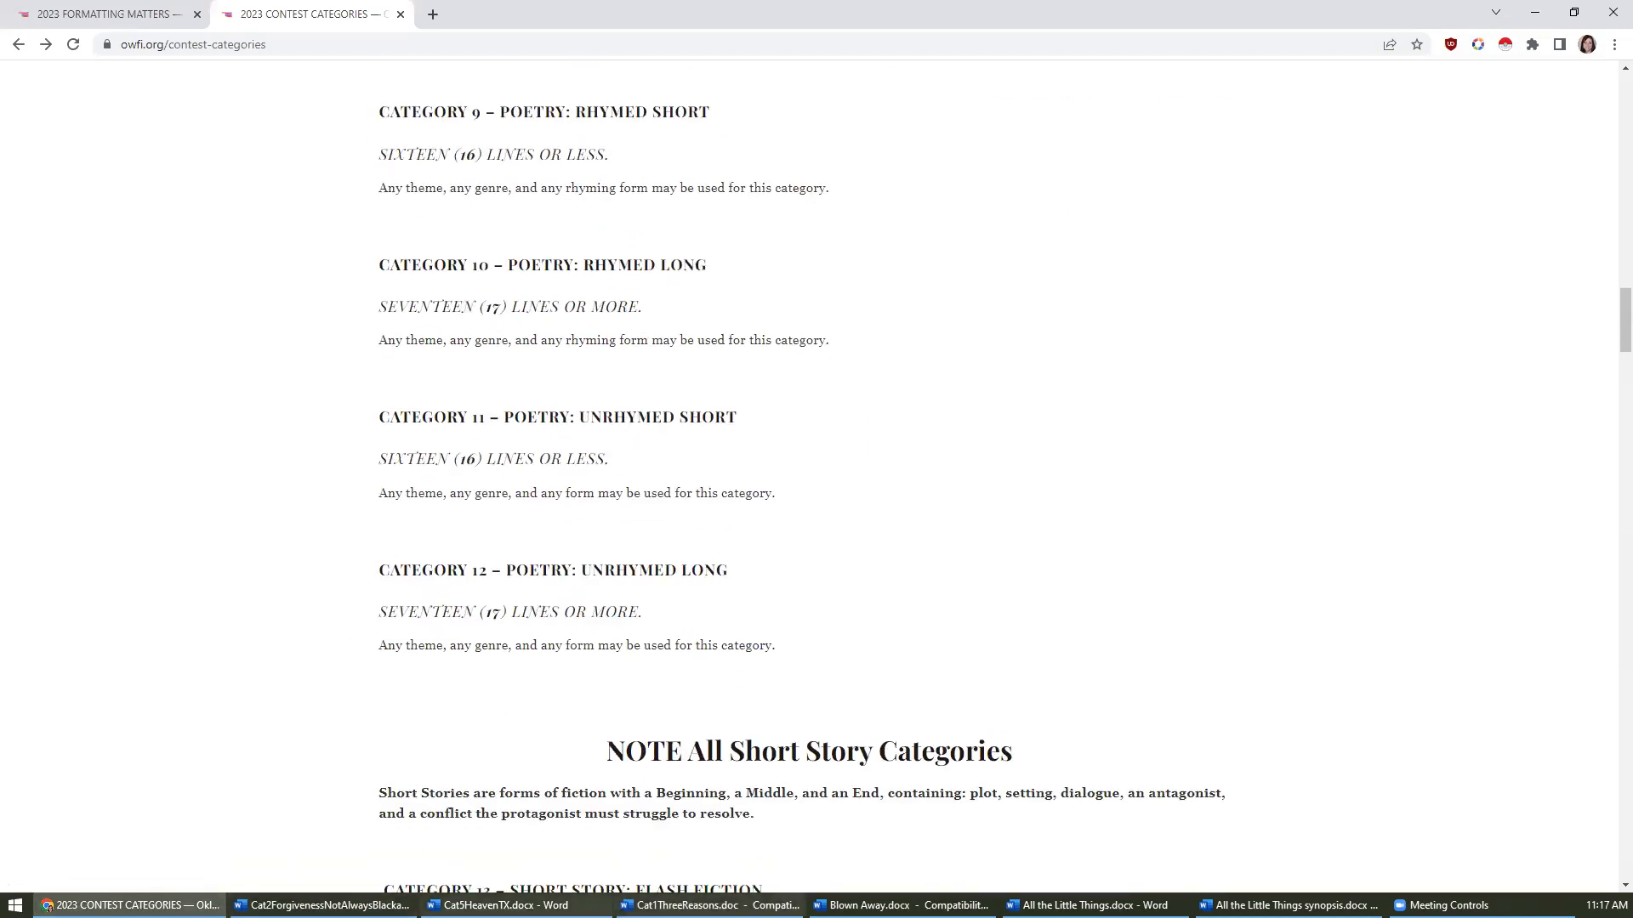
pyautogui.click(710, 906)
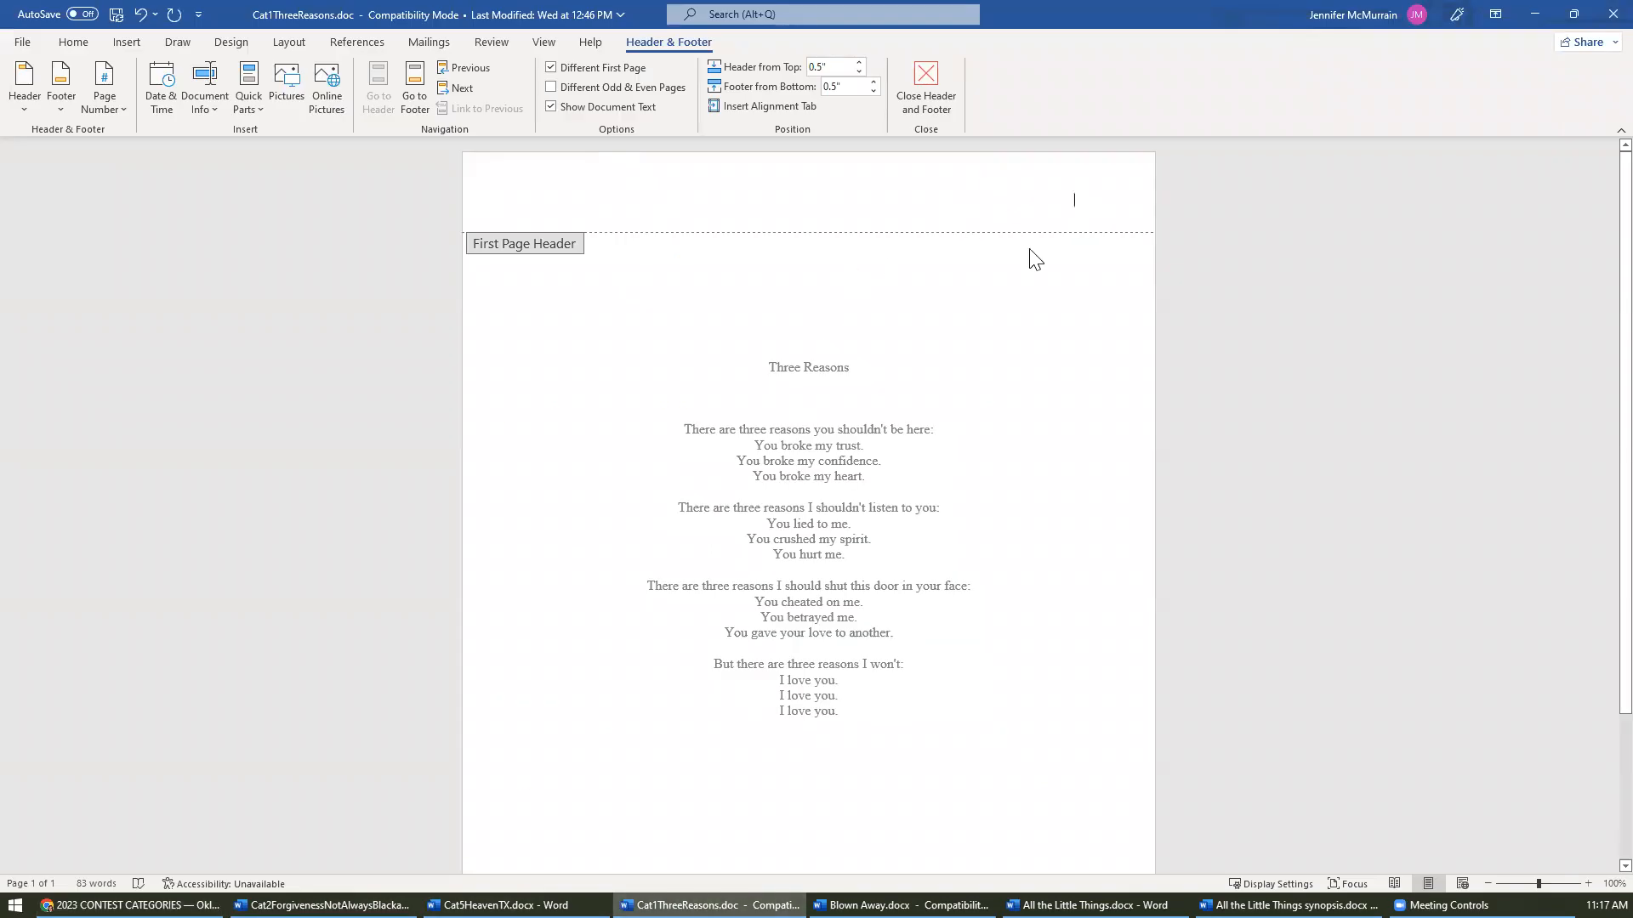
# - Fill the first-page header with the lines "Category 11", "Poetry: Unrhymed Short" and "16 lines", and return to the poem's body
pyautogui.write('Category 11 ')
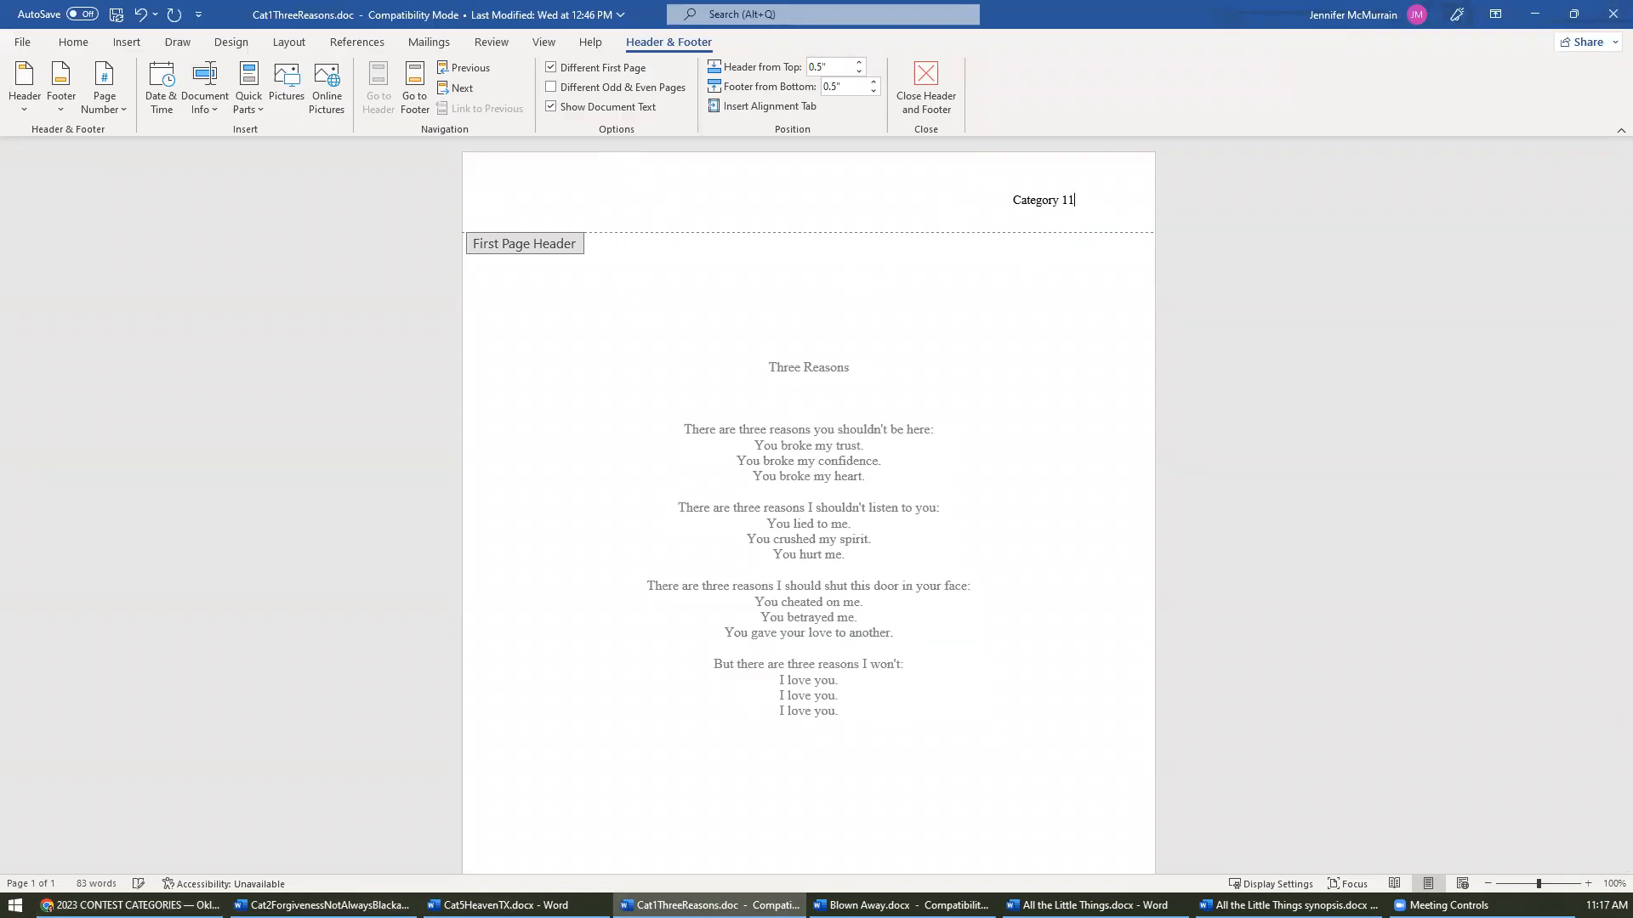
pyautogui.write('Poetry: Unrhymed Short')
pyautogui.press('Return')
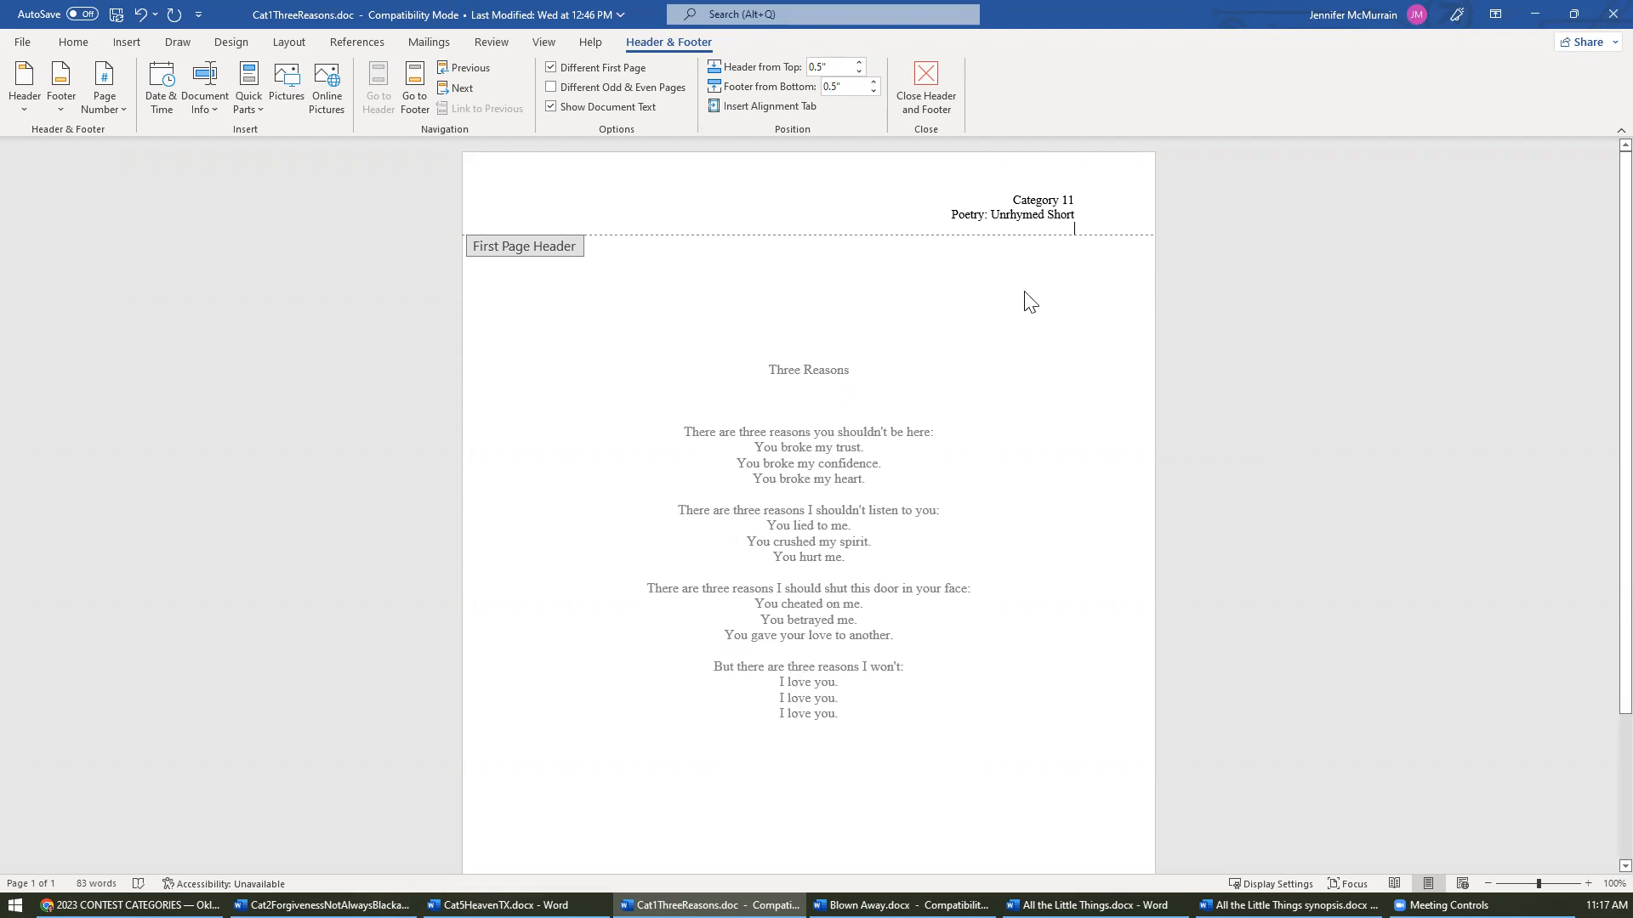
pyautogui.write('16 ;ines')
pyautogui.press('BackSpace')
pyautogui.press('BackSpace')
pyautogui.press('BackSpace')
pyautogui.press('BackSpace')
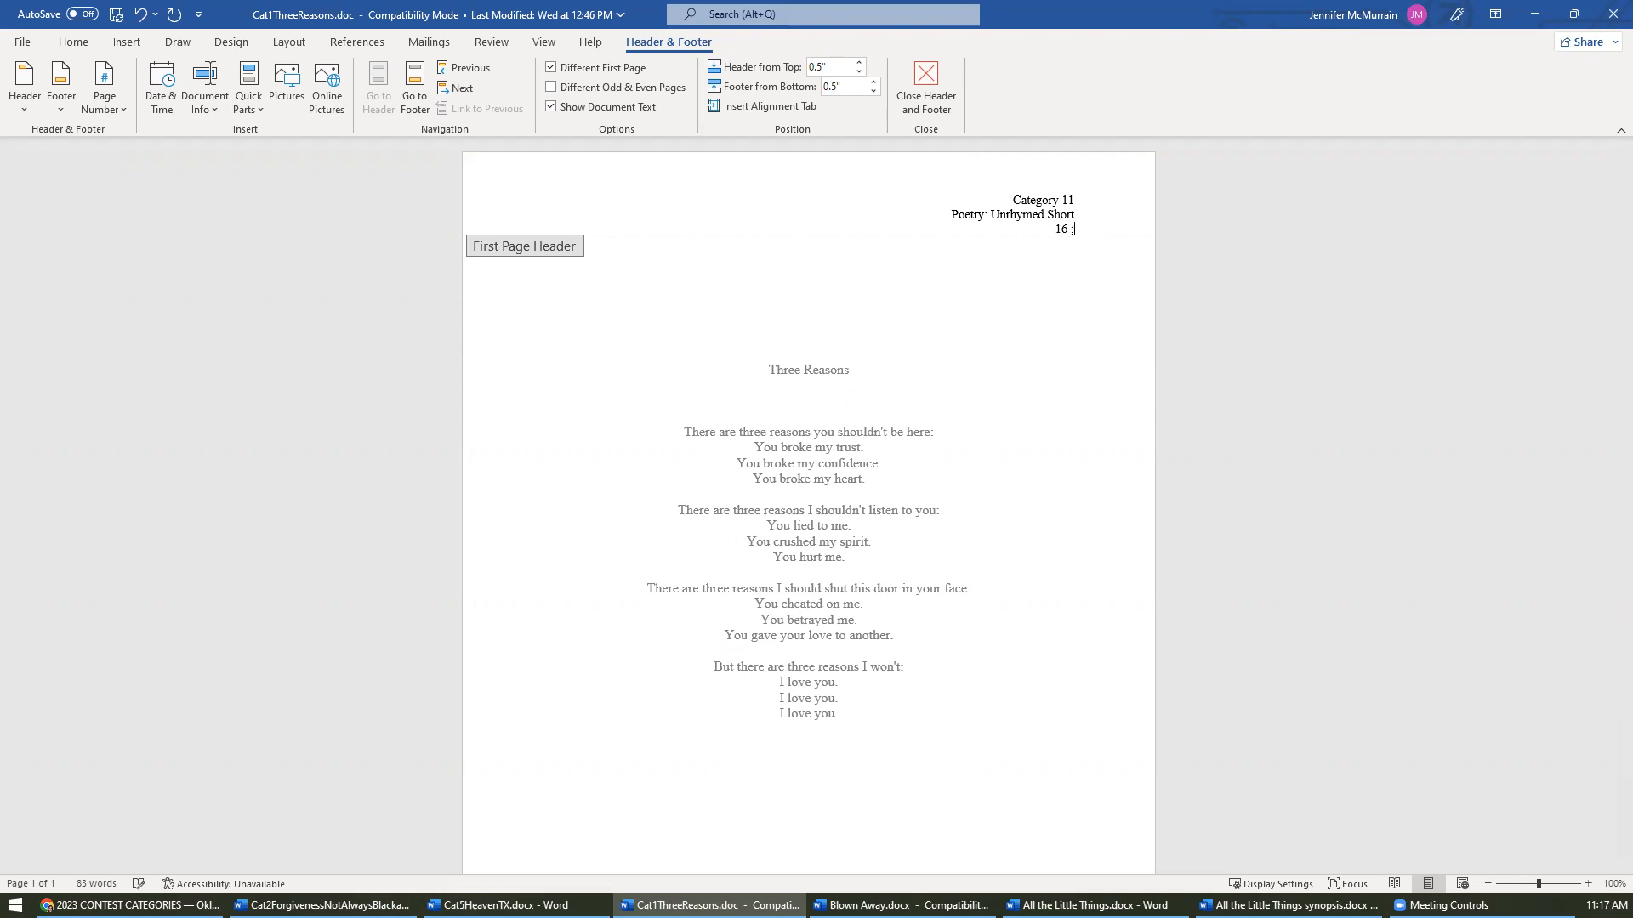
pyautogui.write('lines')
pyautogui.doubleClick(757, 447)
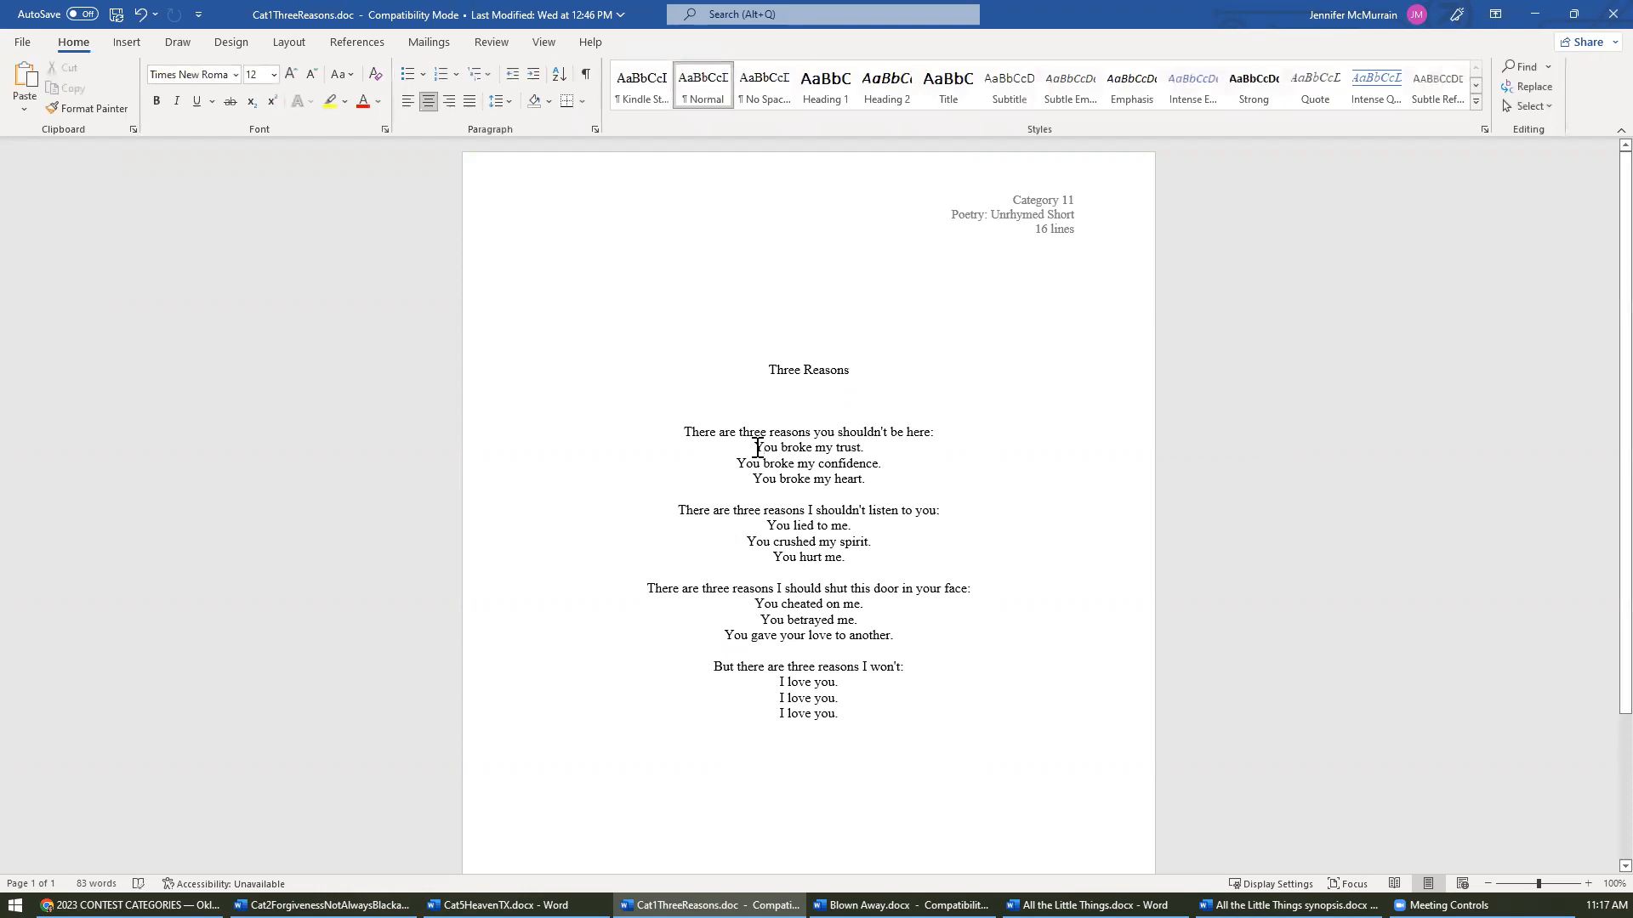
# - Start saving the poem under a new name in the OWFI 2023 folder on the Desktop
pyautogui.click(24, 41)
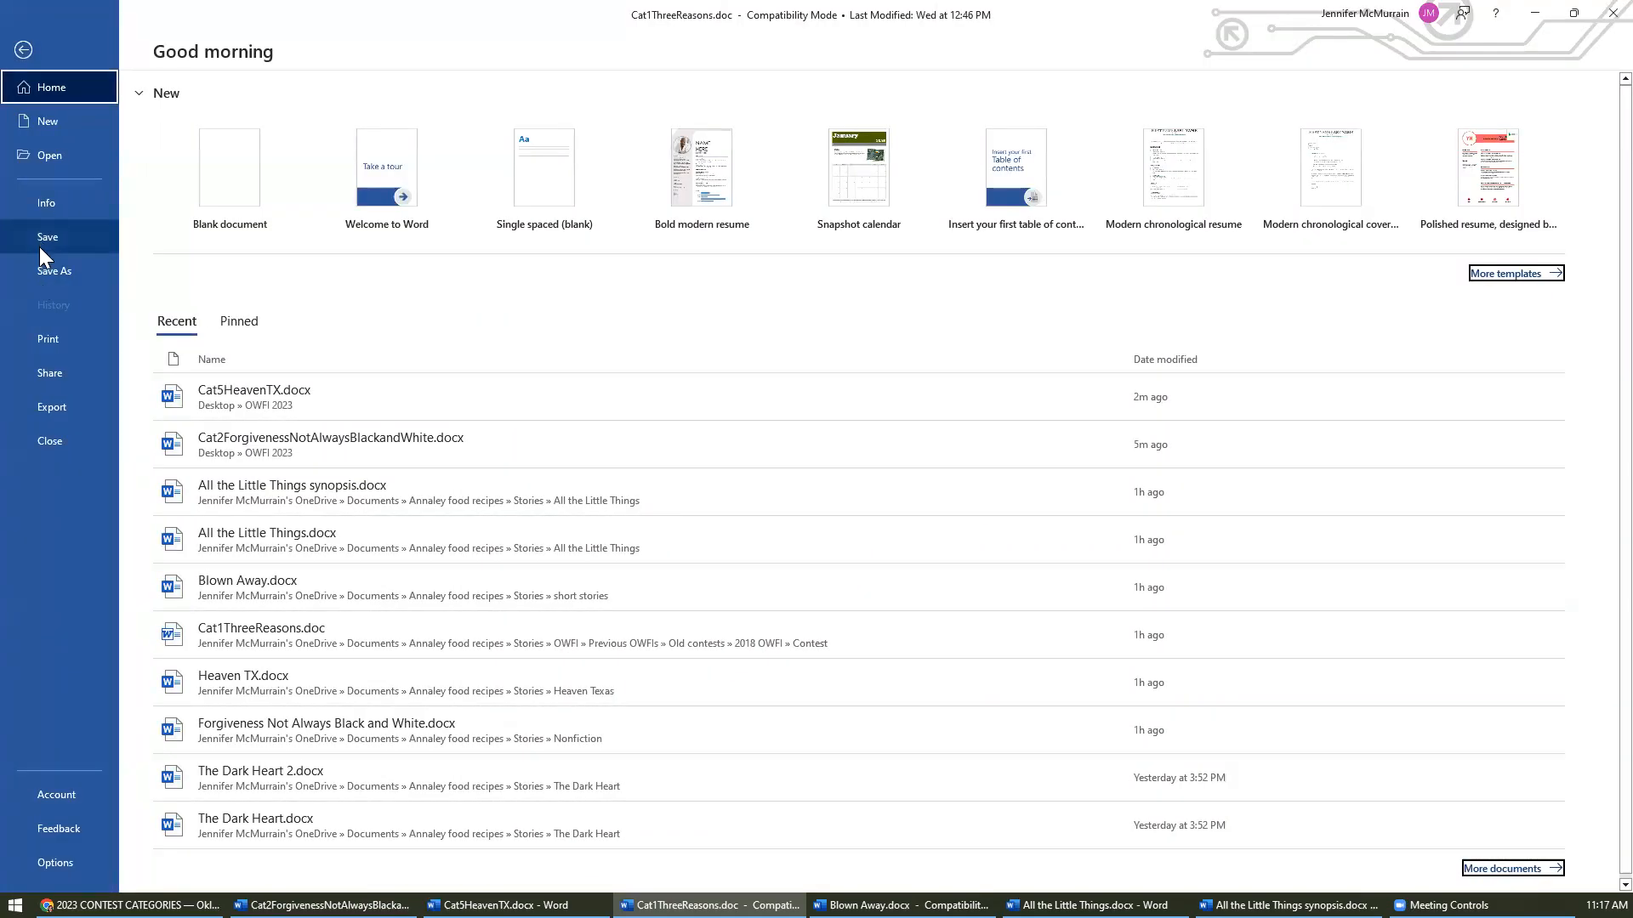
pyautogui.click(42, 269)
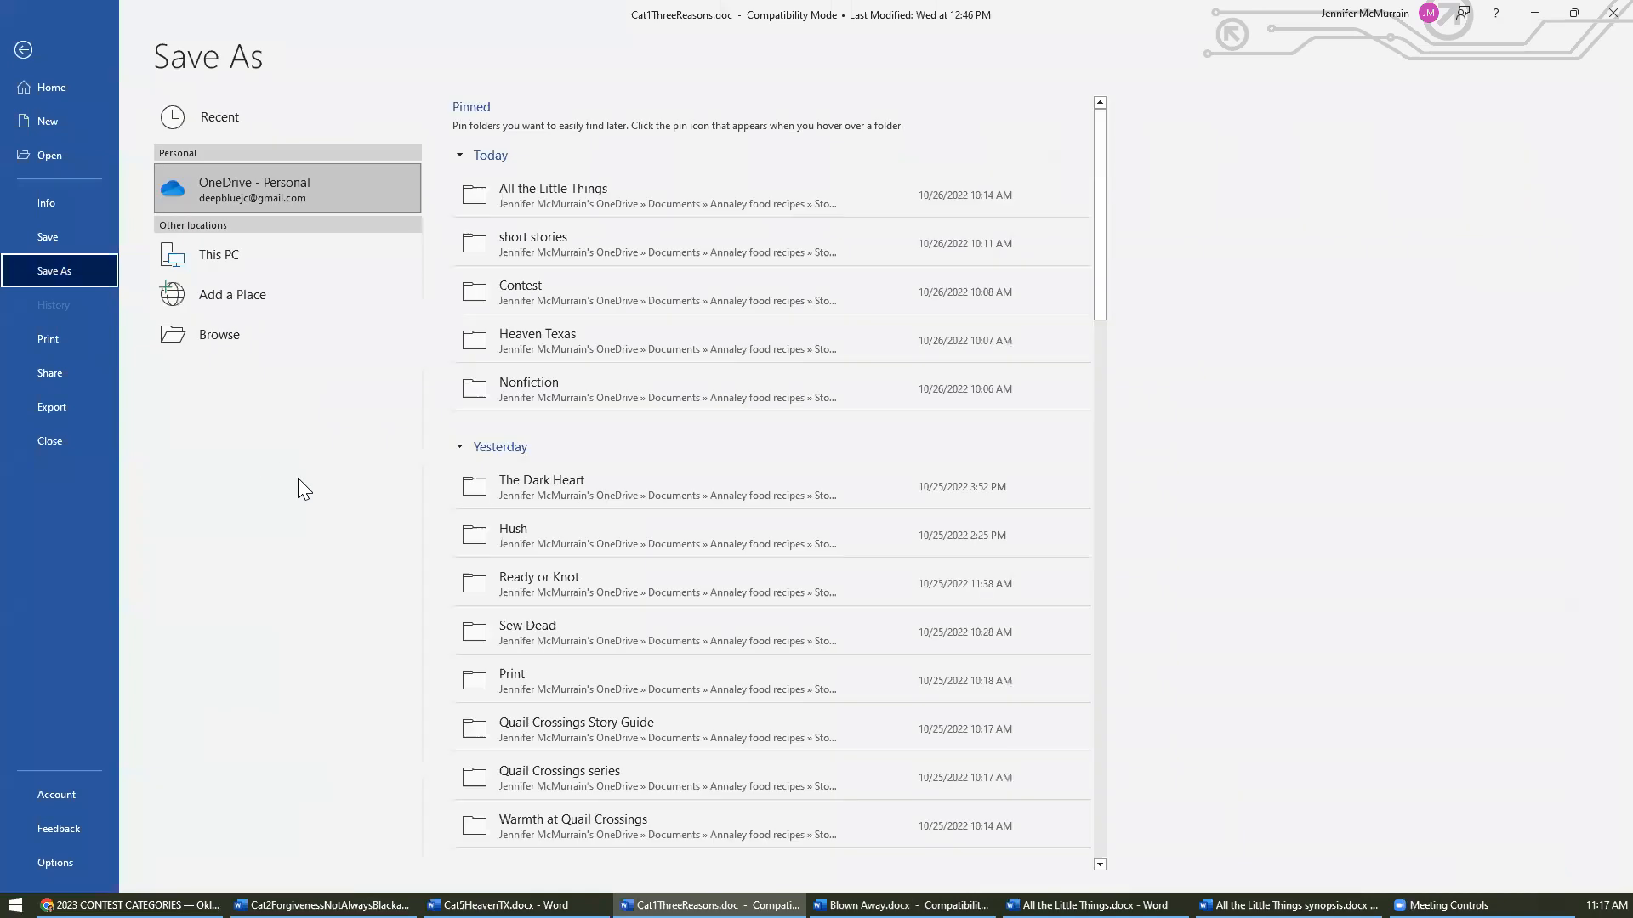
pyautogui.click(308, 341)
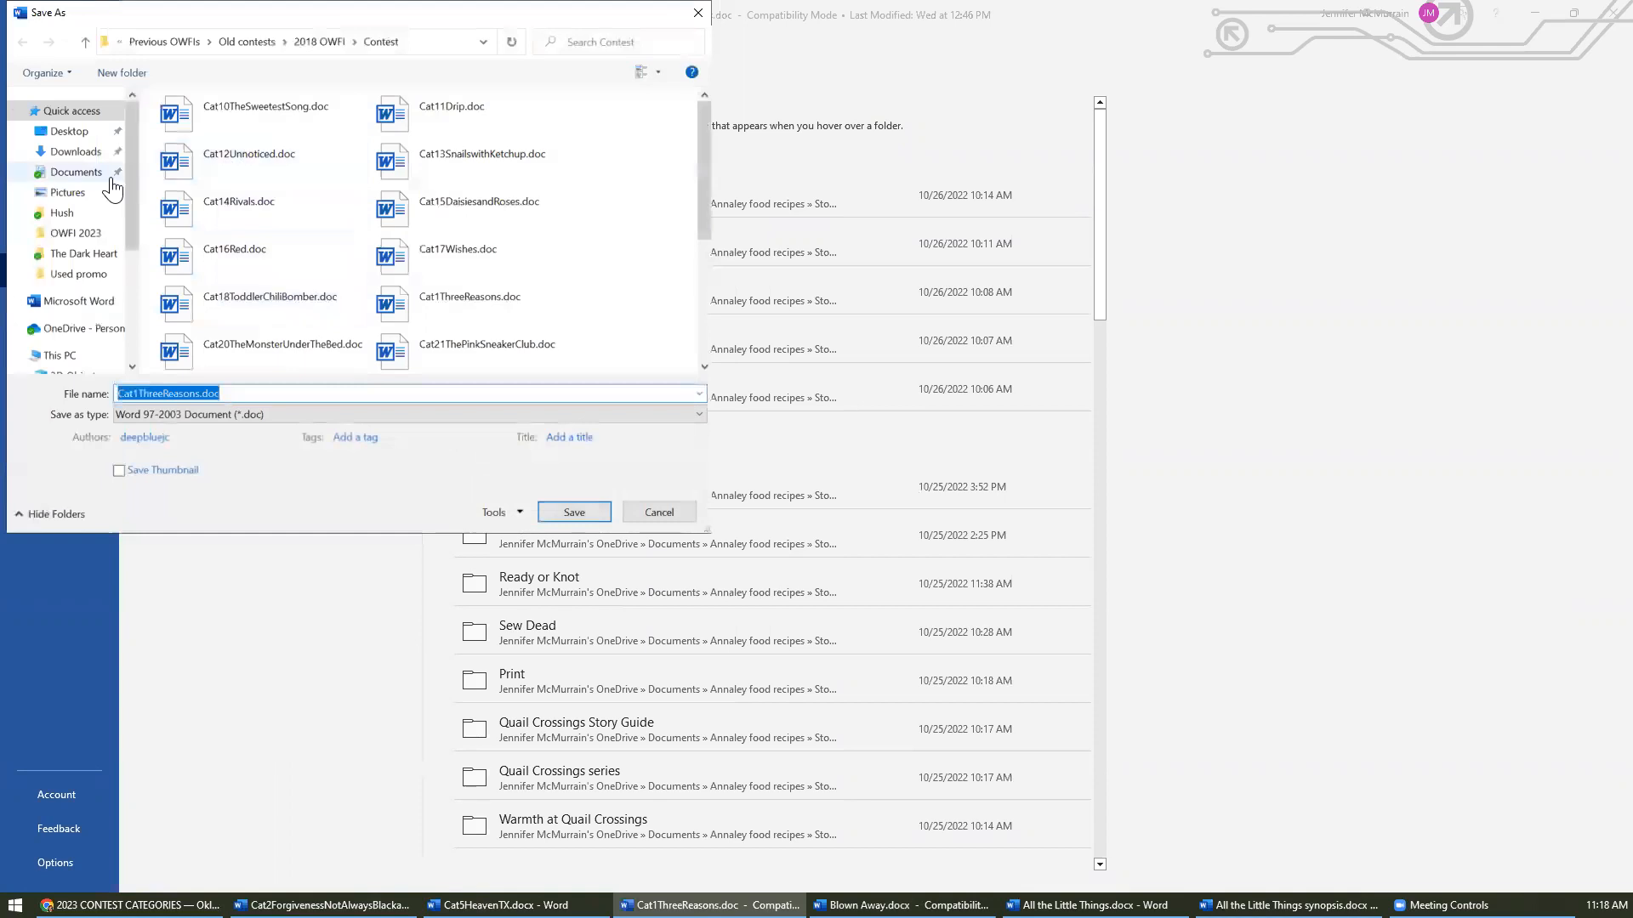
pyautogui.click(68, 131)
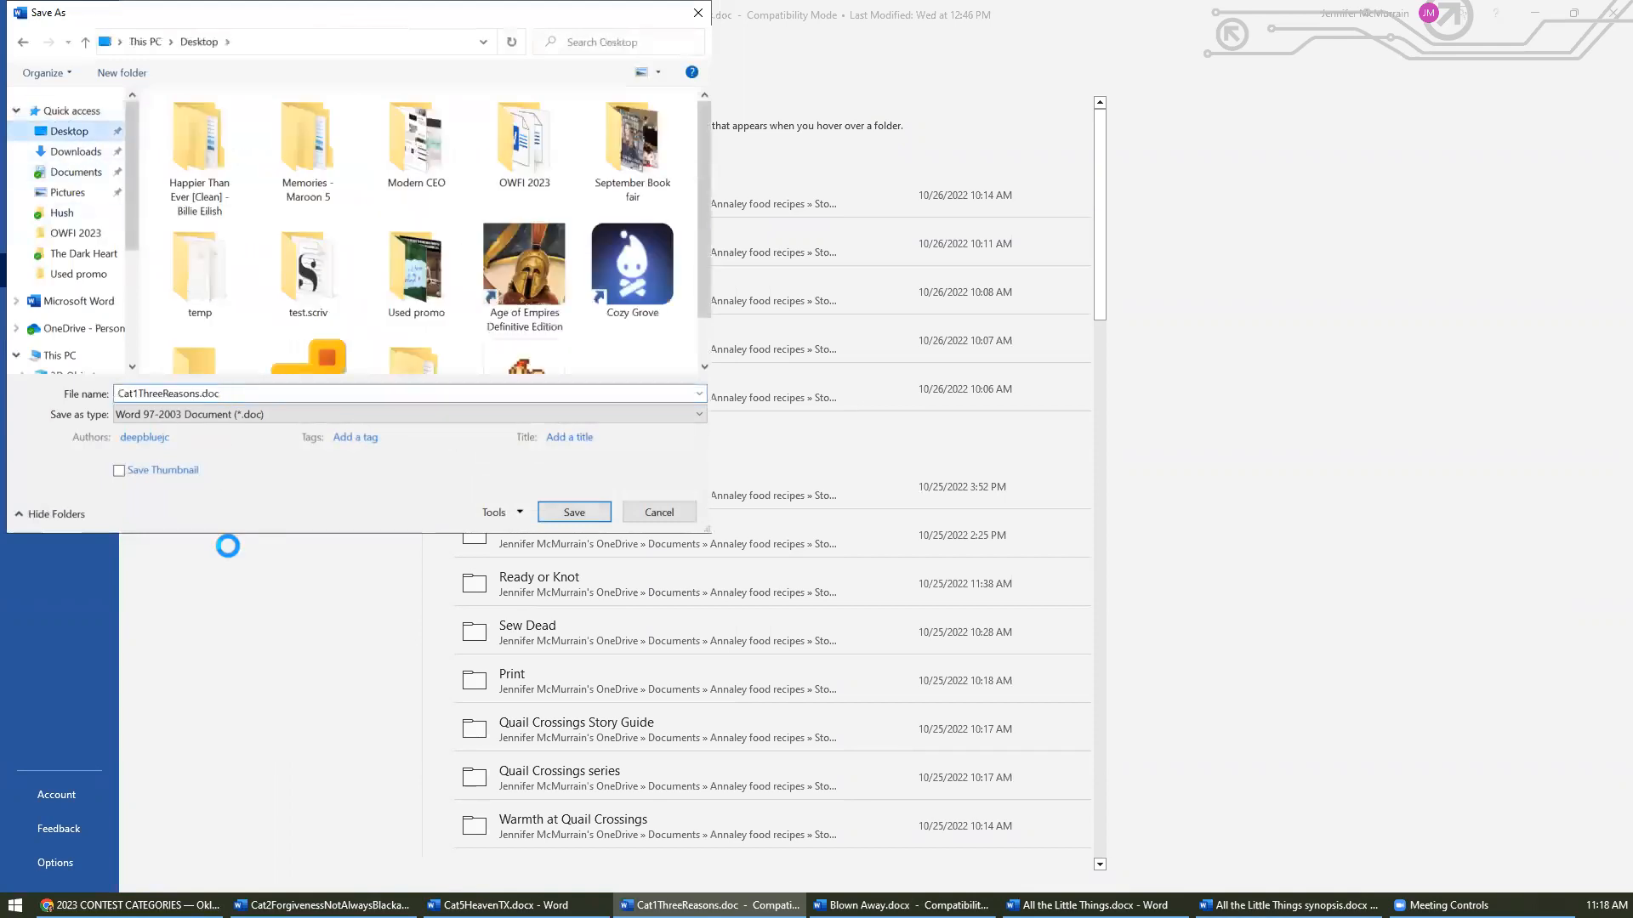
pyautogui.doubleClick(506, 165)
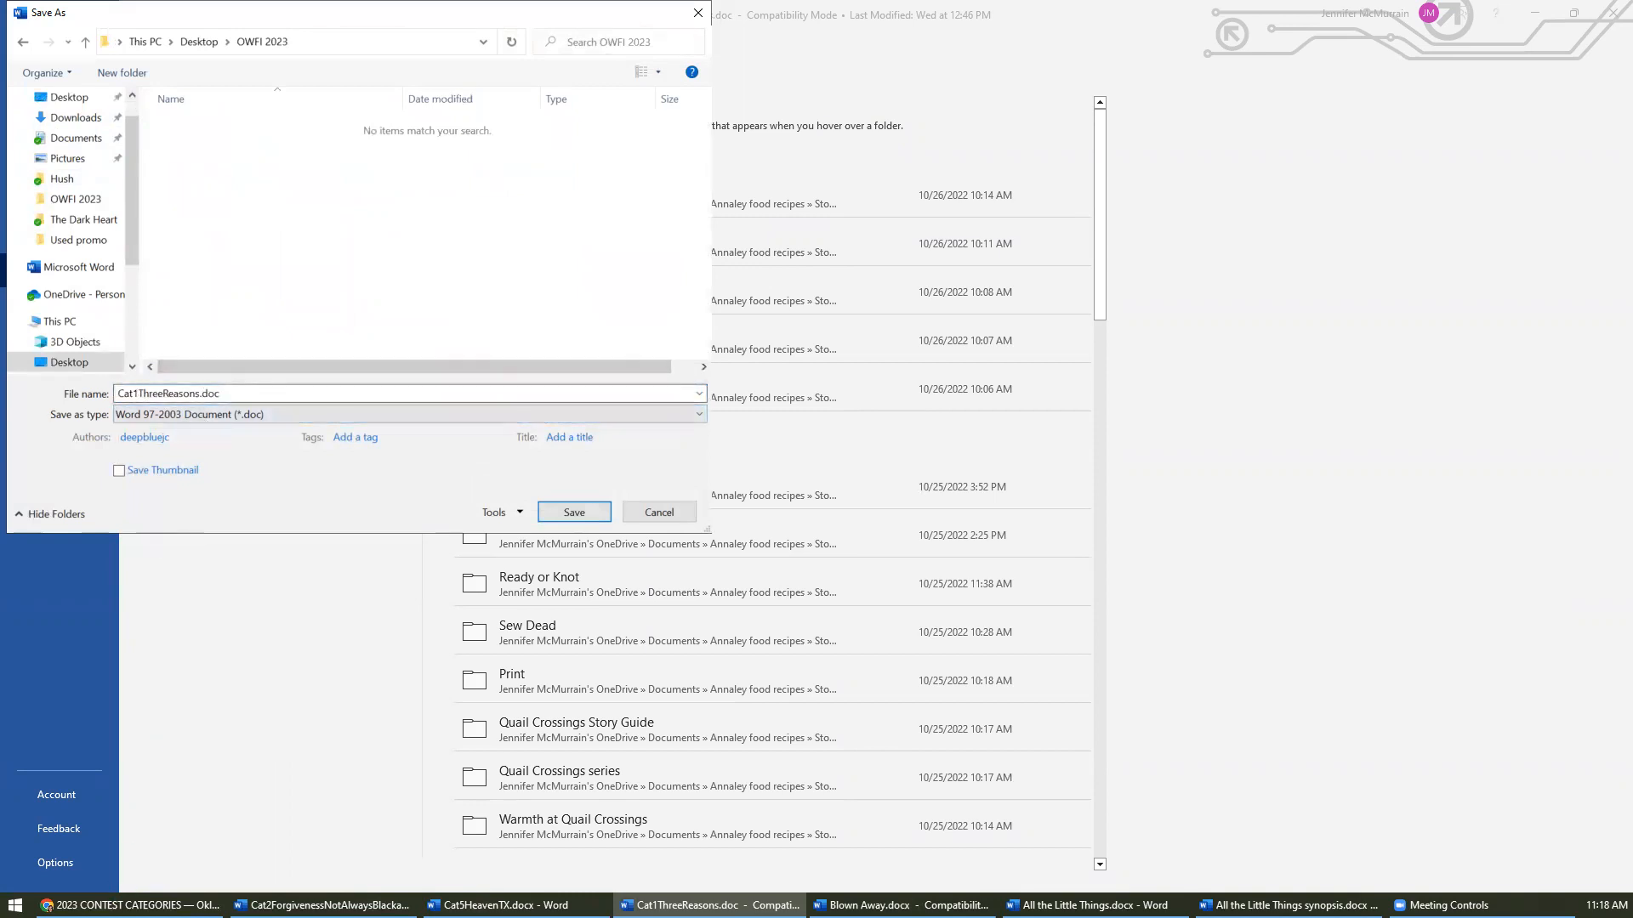
# - Name the poem file Cat11ThreeReasons.docx and save it as a Word 97-2003 document
pyautogui.click(141, 393)
pyautogui.click(143, 394)
pyautogui.click(173, 441)
pyautogui.write('1')
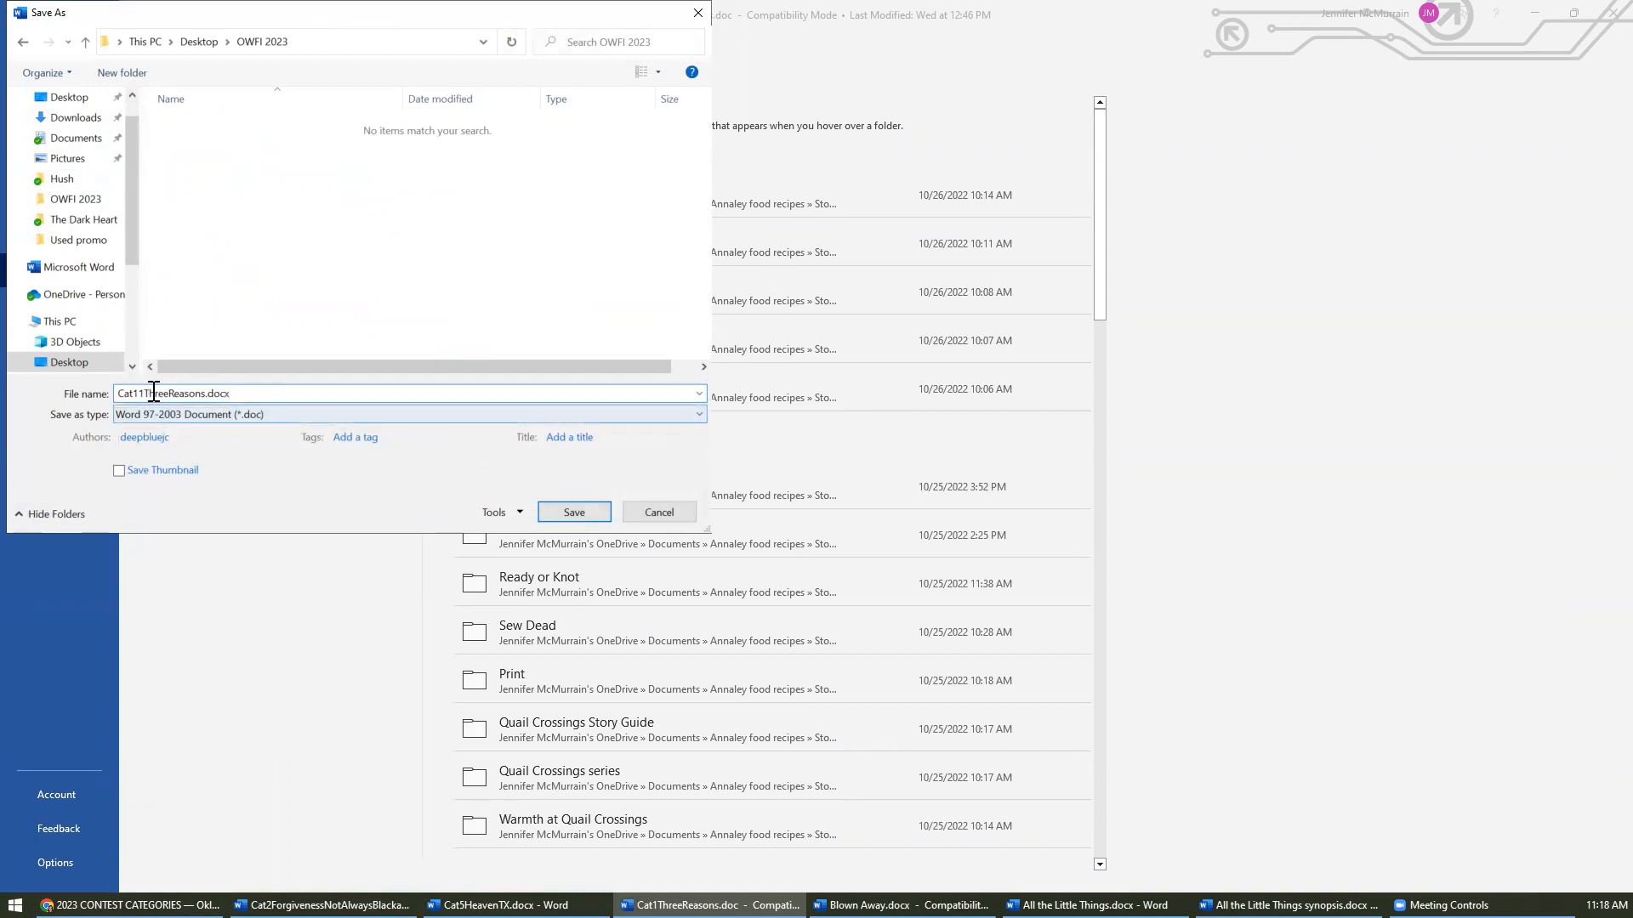
pyautogui.click(582, 510)
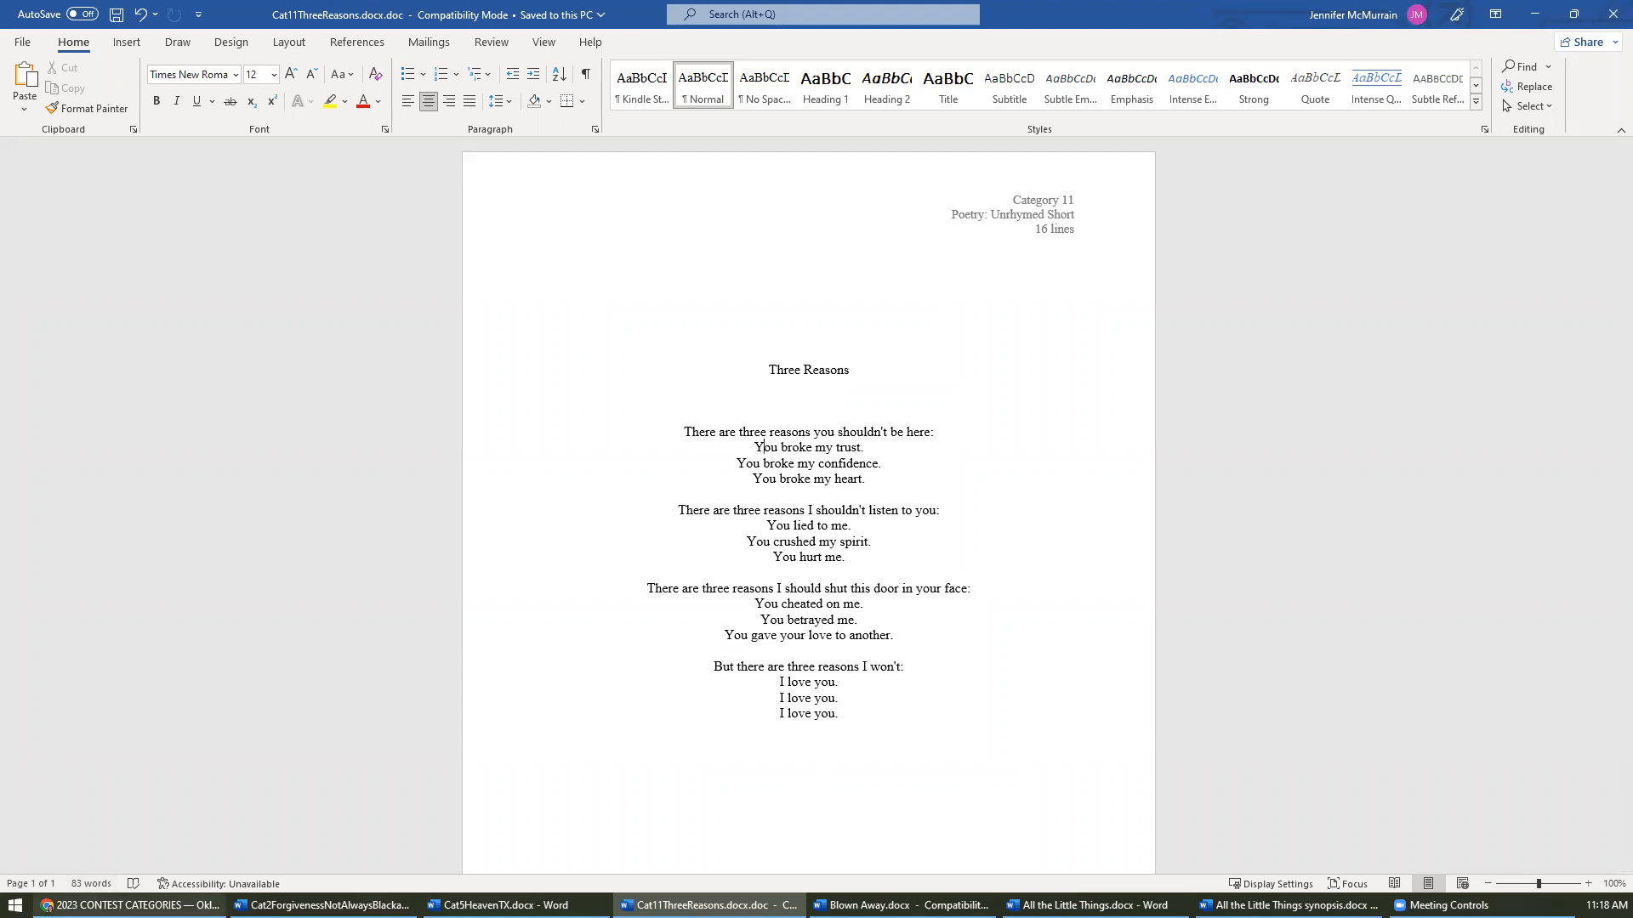
# - Switch to Chrome and review the short story category rules from Category 13 onward
pyautogui.click(129, 905)
pyautogui.scroll(-2, 266, 494)
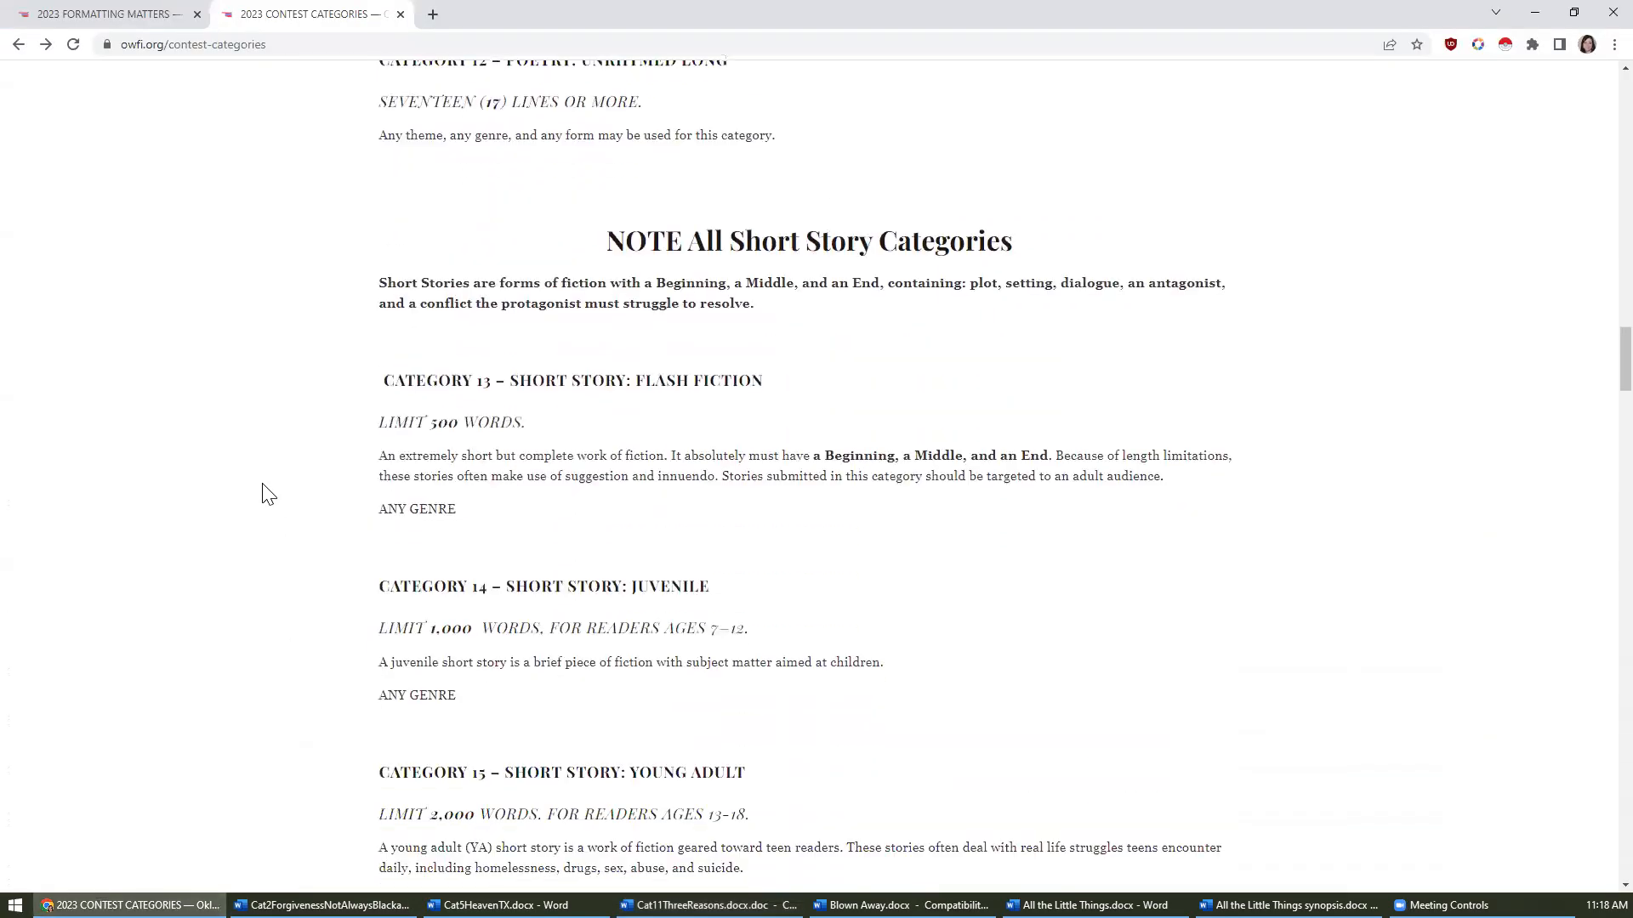
pyautogui.scroll(-4, 266, 494)
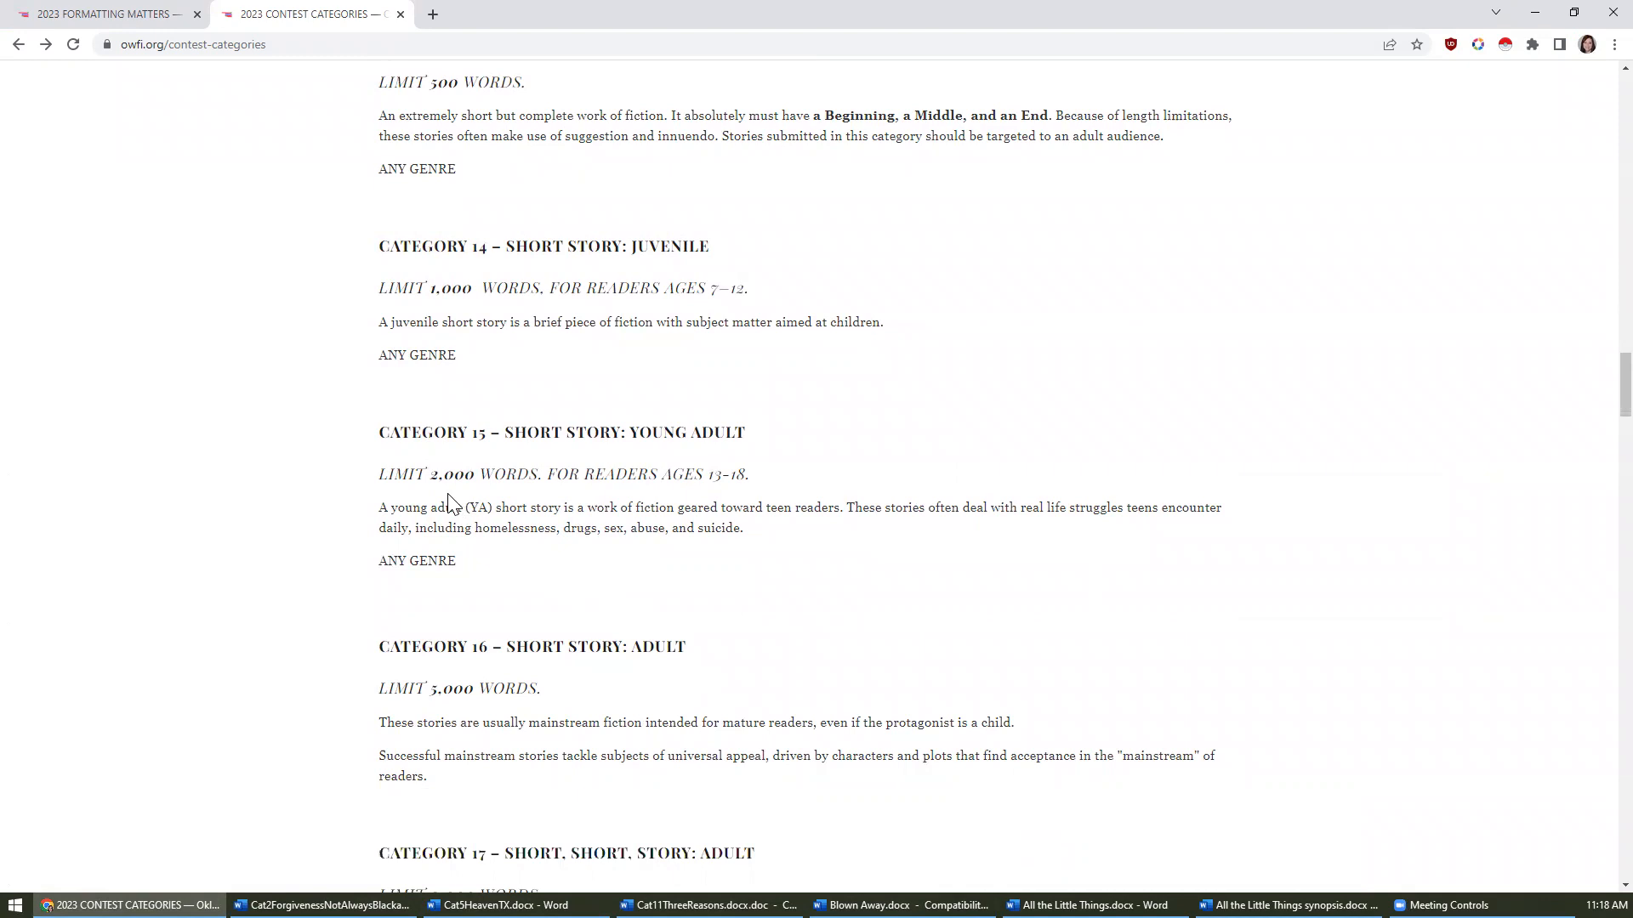
# - Switch to the Blown Away document in Word, hide its formatting marks, and align all its paragraphs left
pyautogui.click(902, 905)
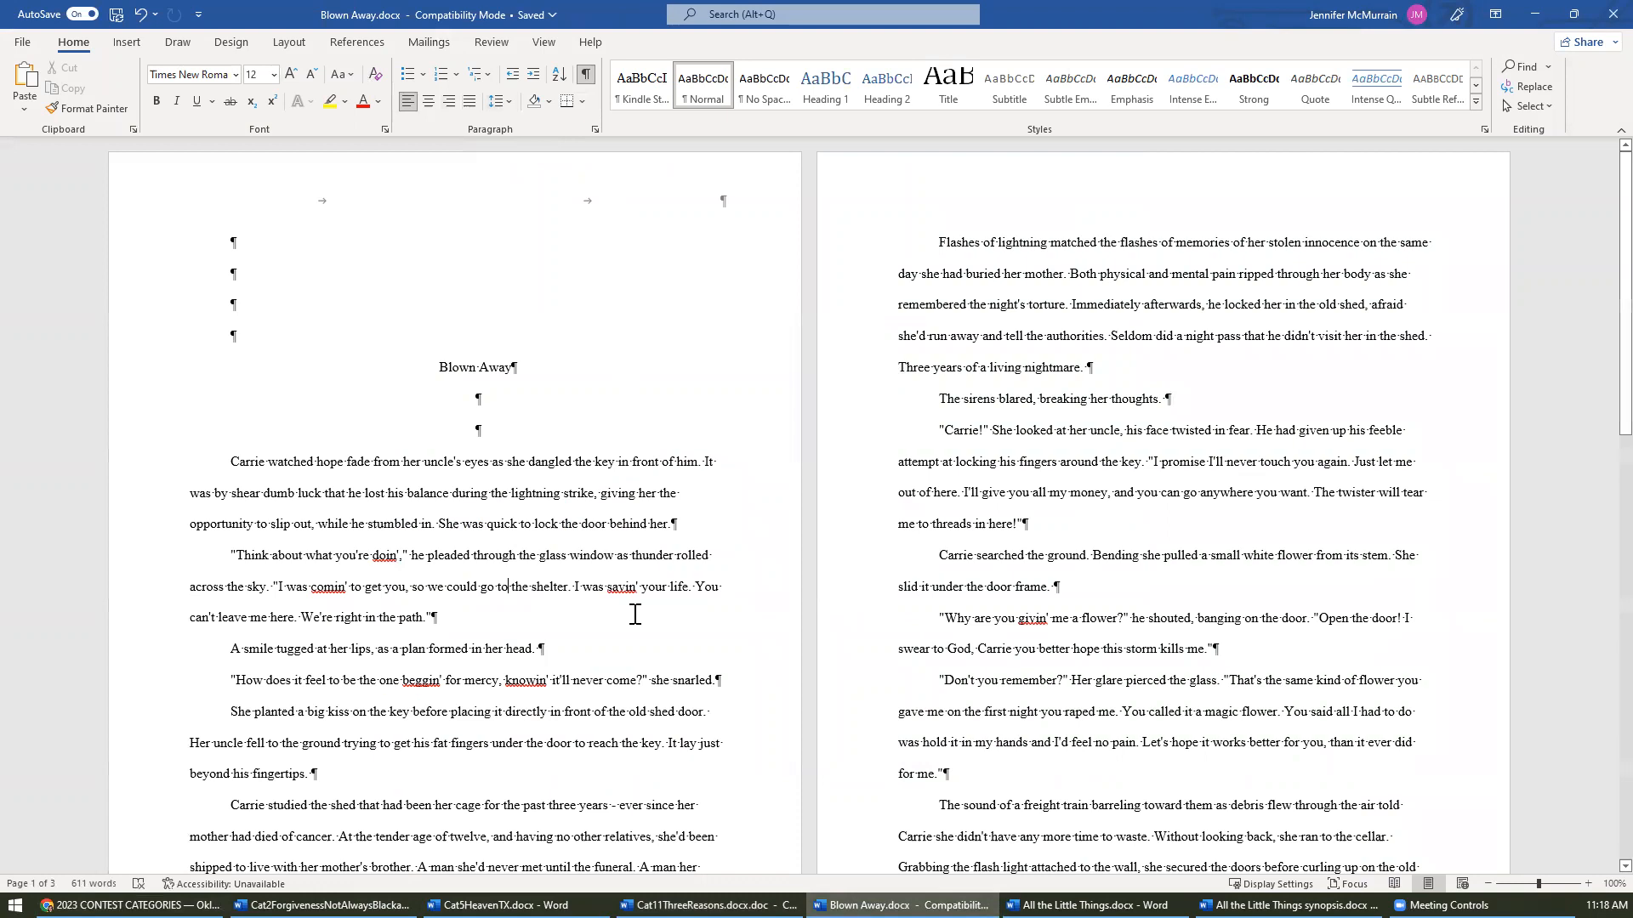
pyautogui.click(586, 74)
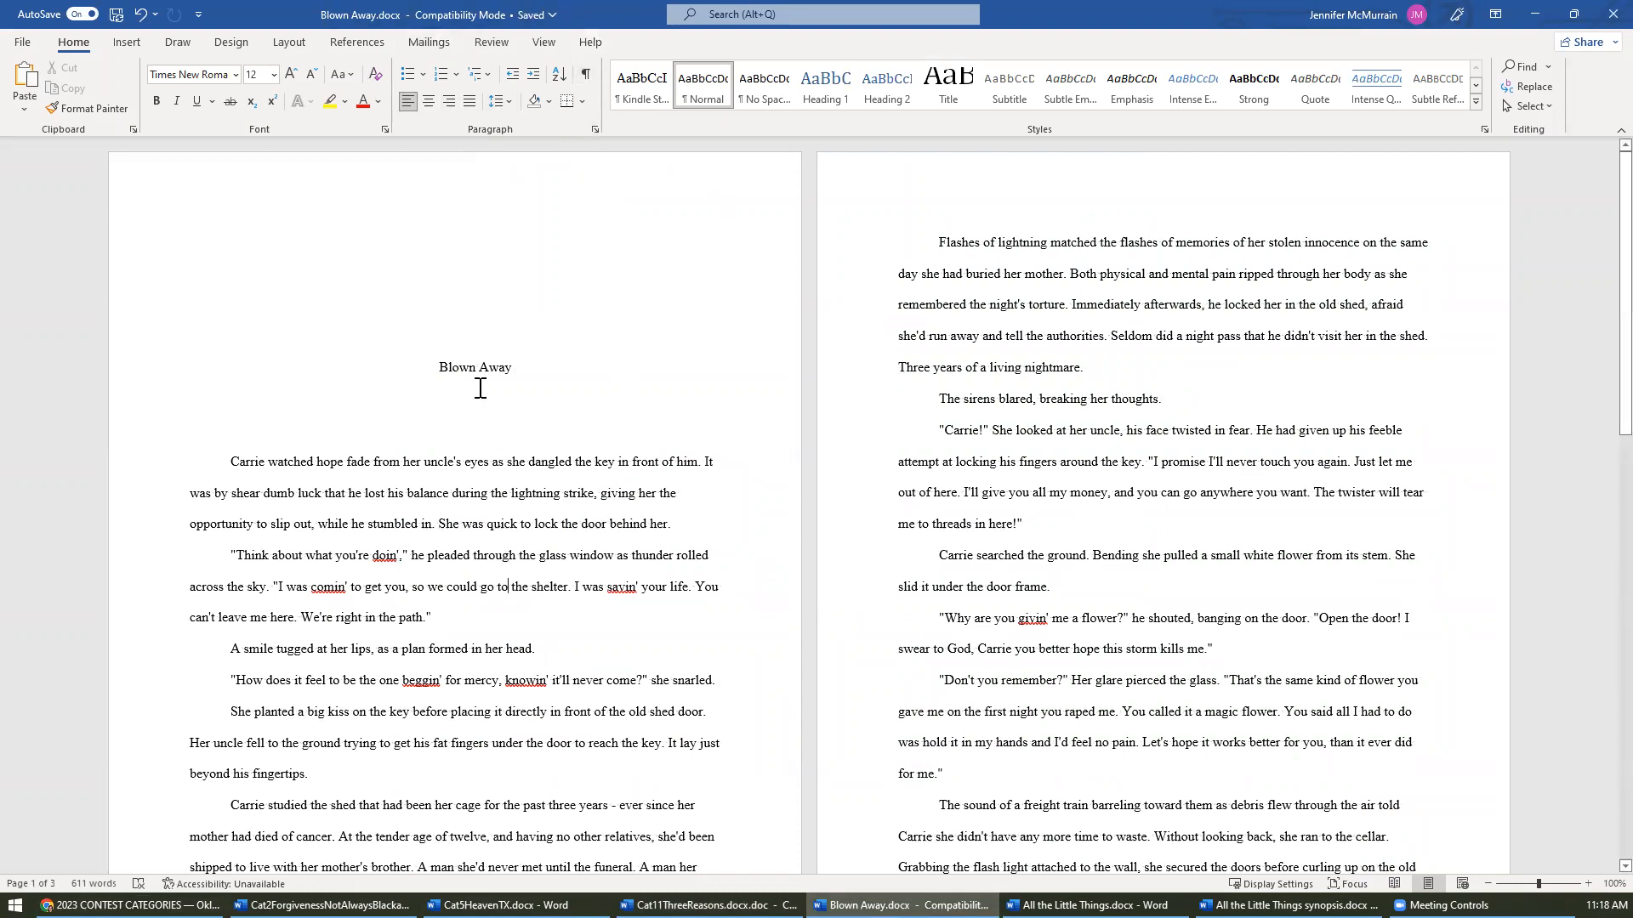
pyautogui.hotkey('ctrl', 'a')
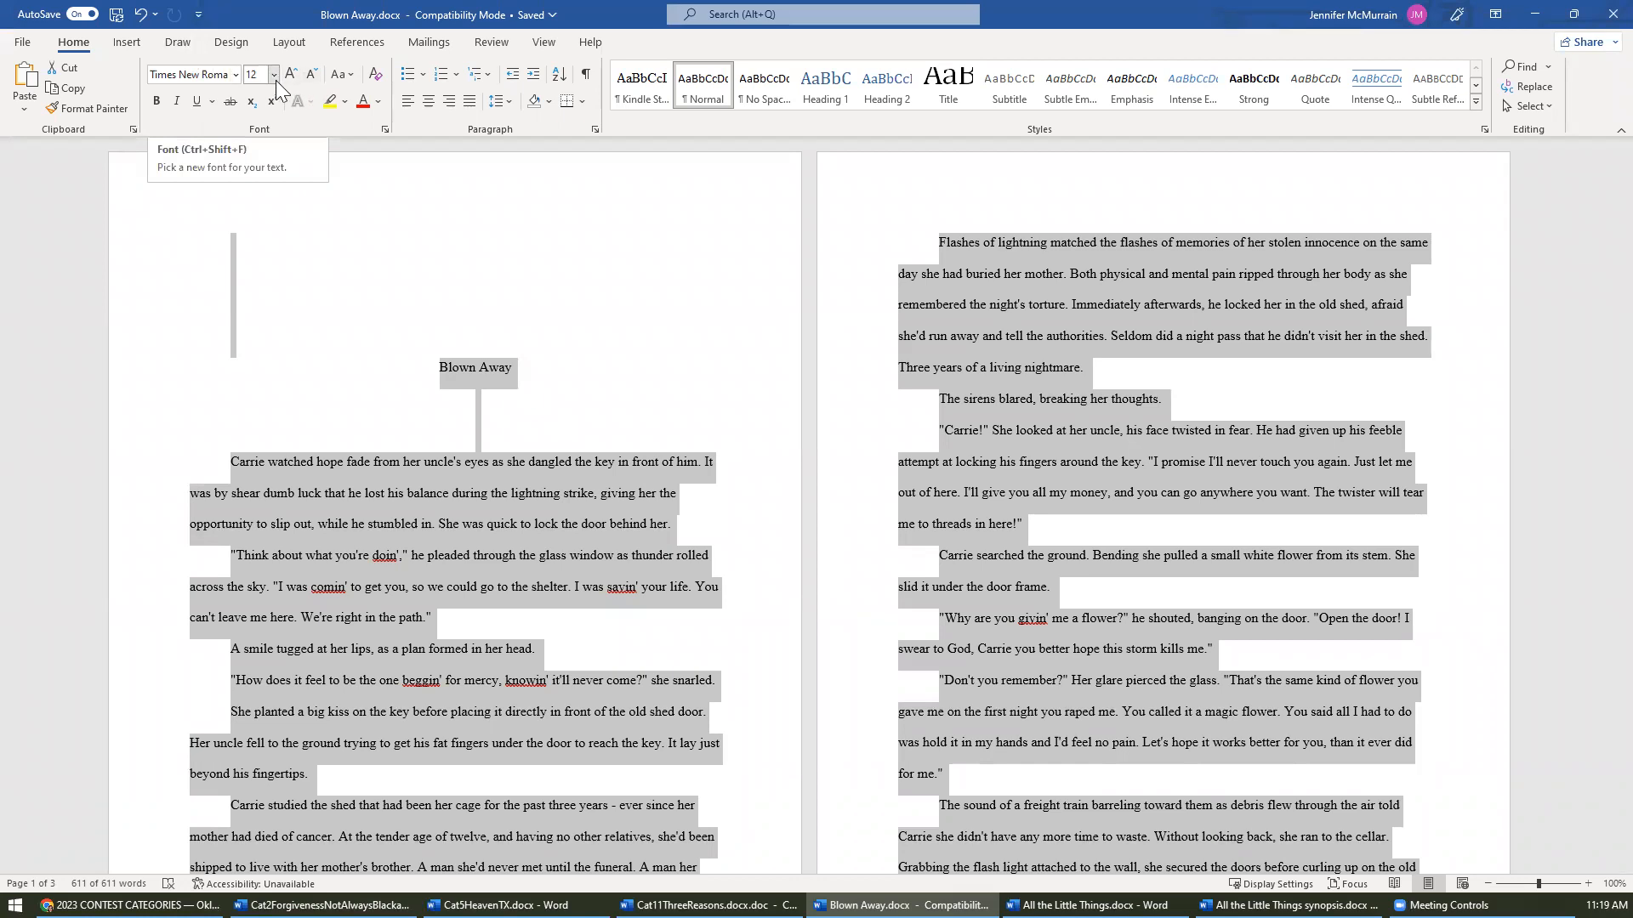
pyautogui.click(594, 130)
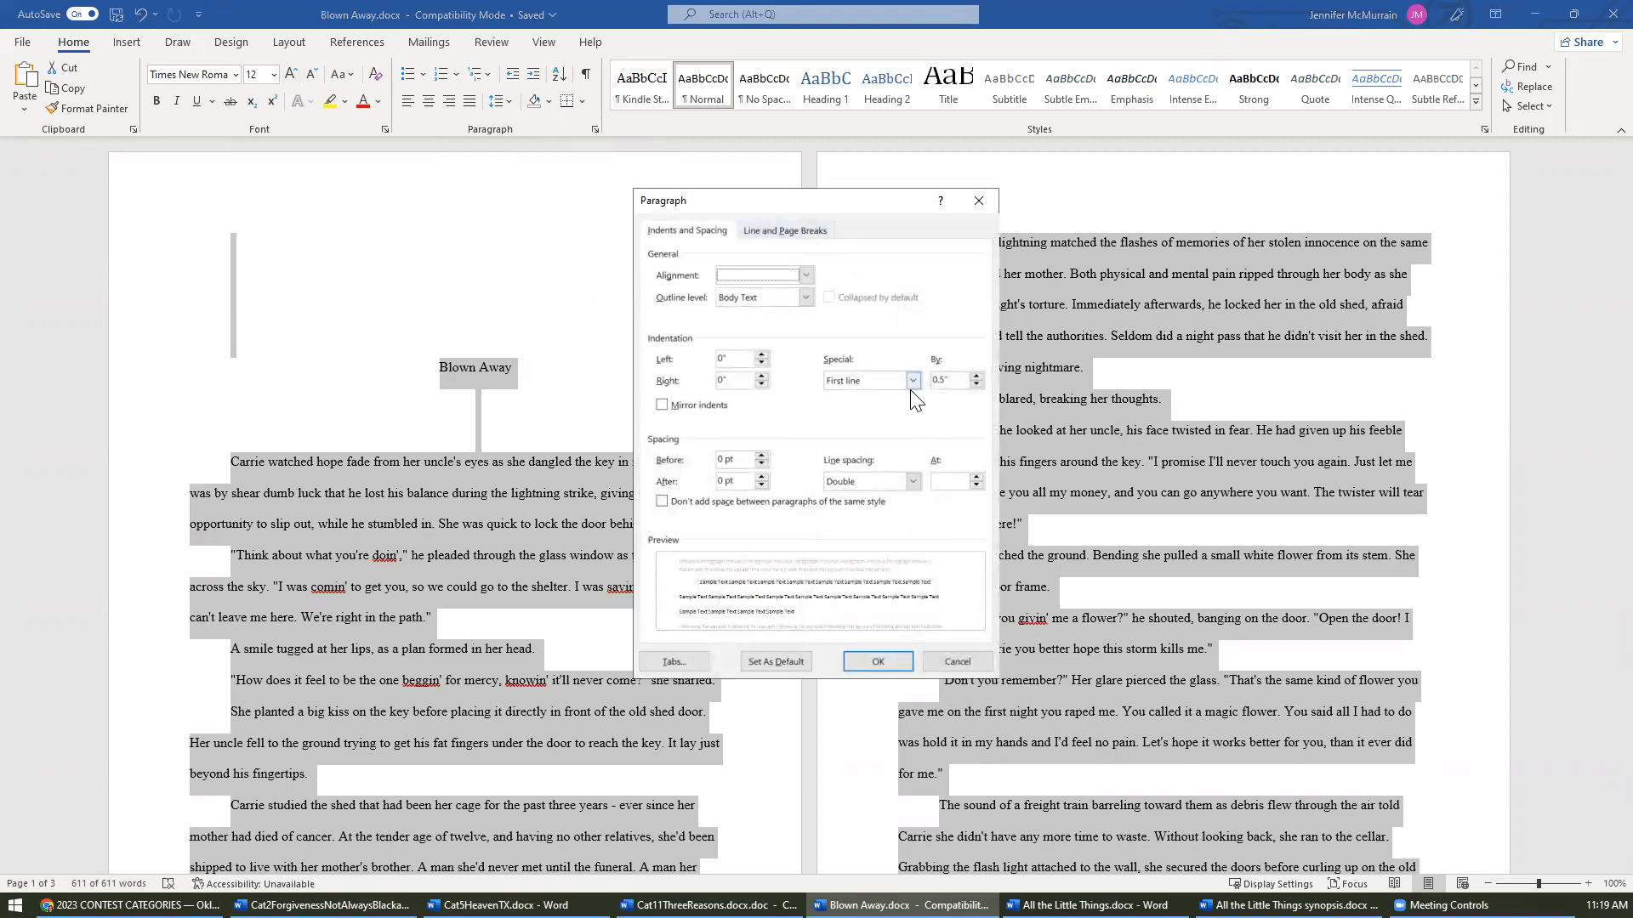
pyautogui.click(802, 276)
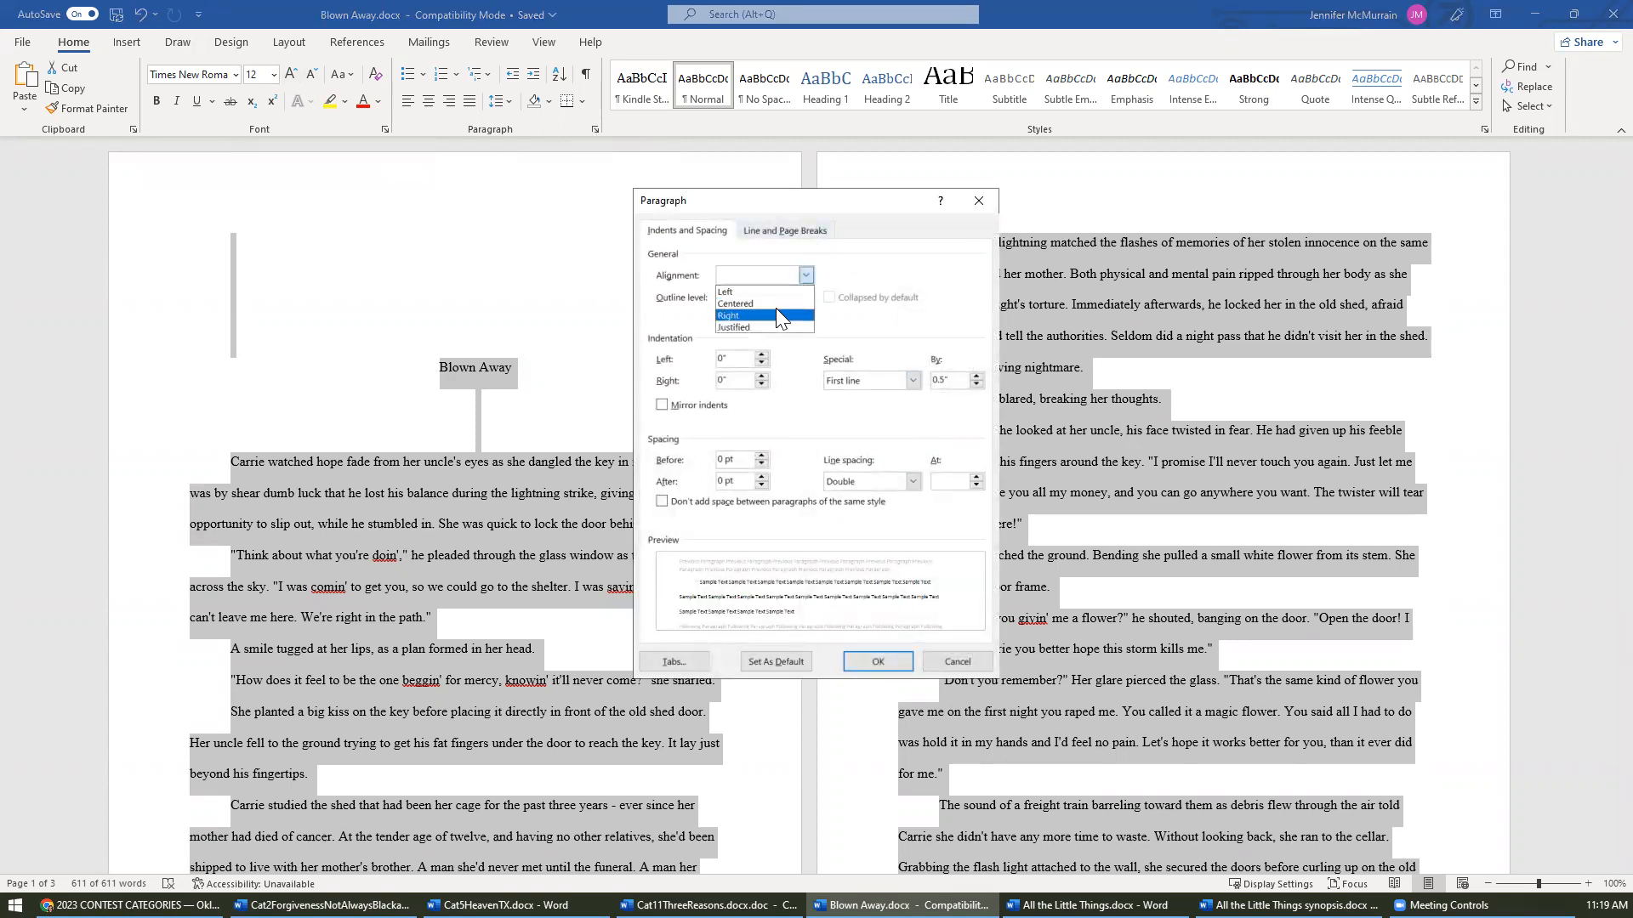
pyautogui.click(777, 289)
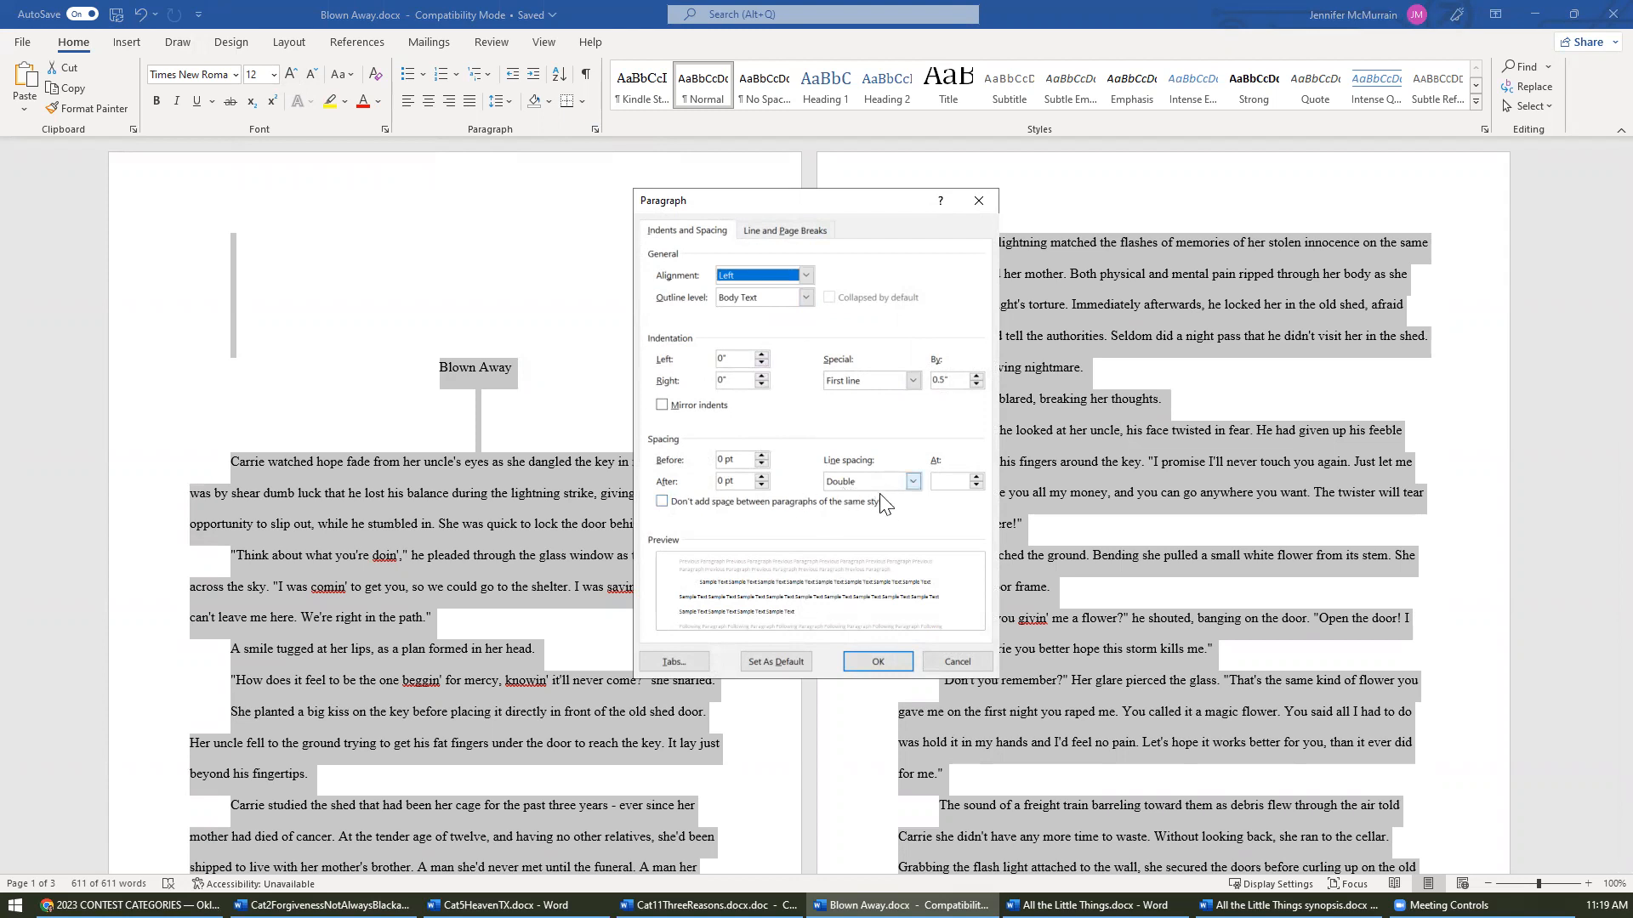
pyautogui.click(877, 663)
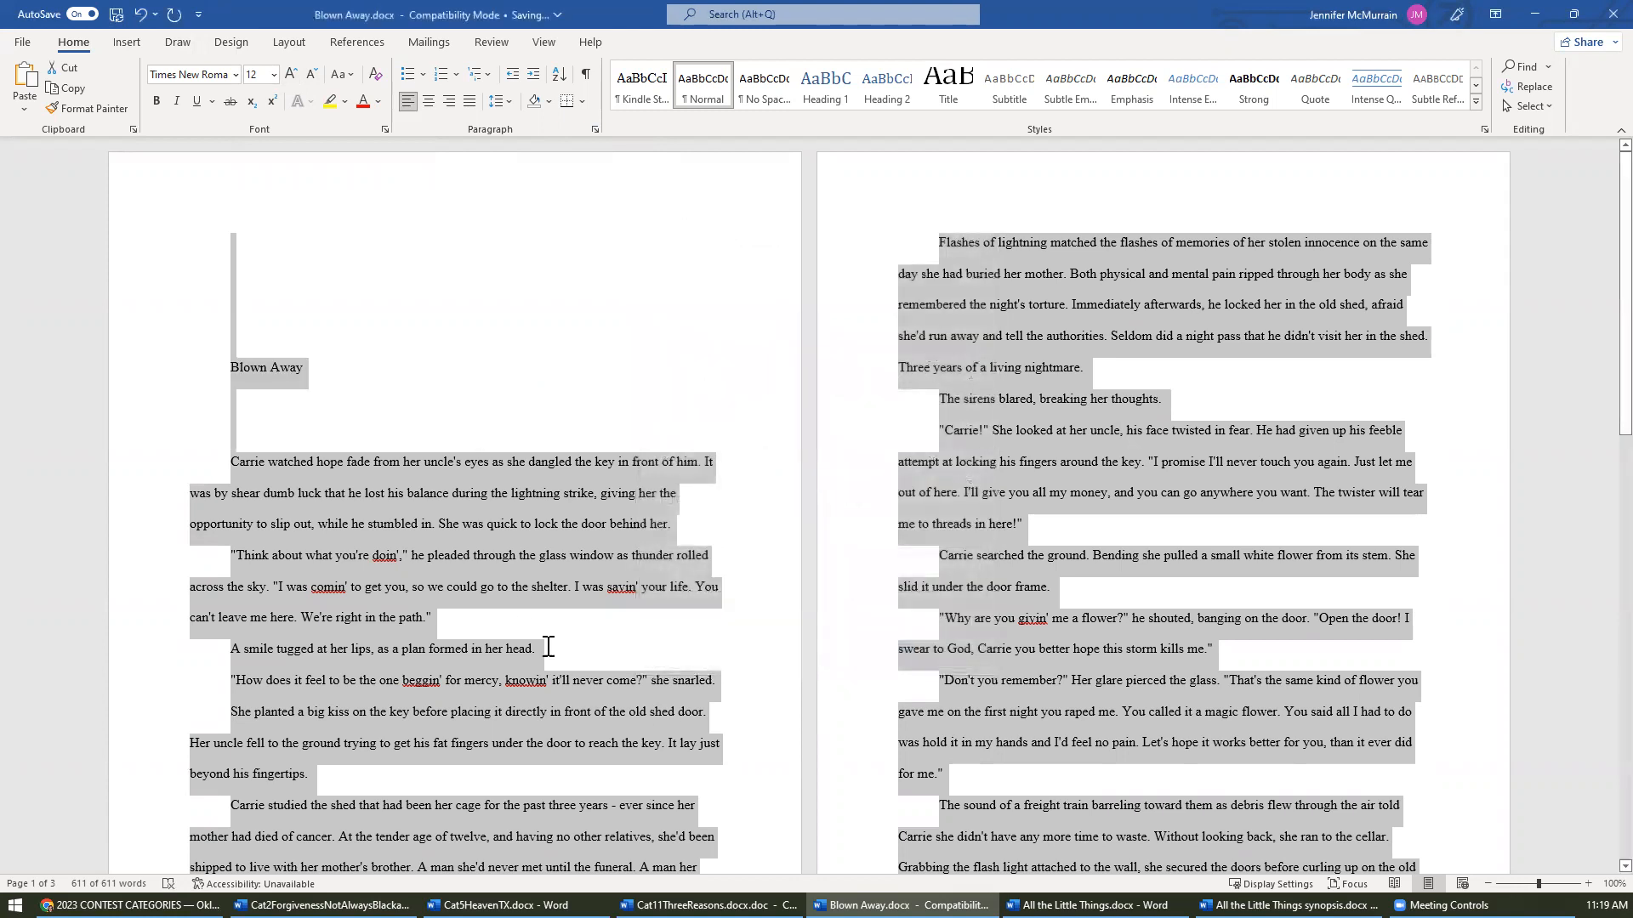
# - Center the title "Blown Away" on the first page
pyautogui.click(307, 429)
pyautogui.moveTo(259, 372); pyautogui.dragTo(321, 367)
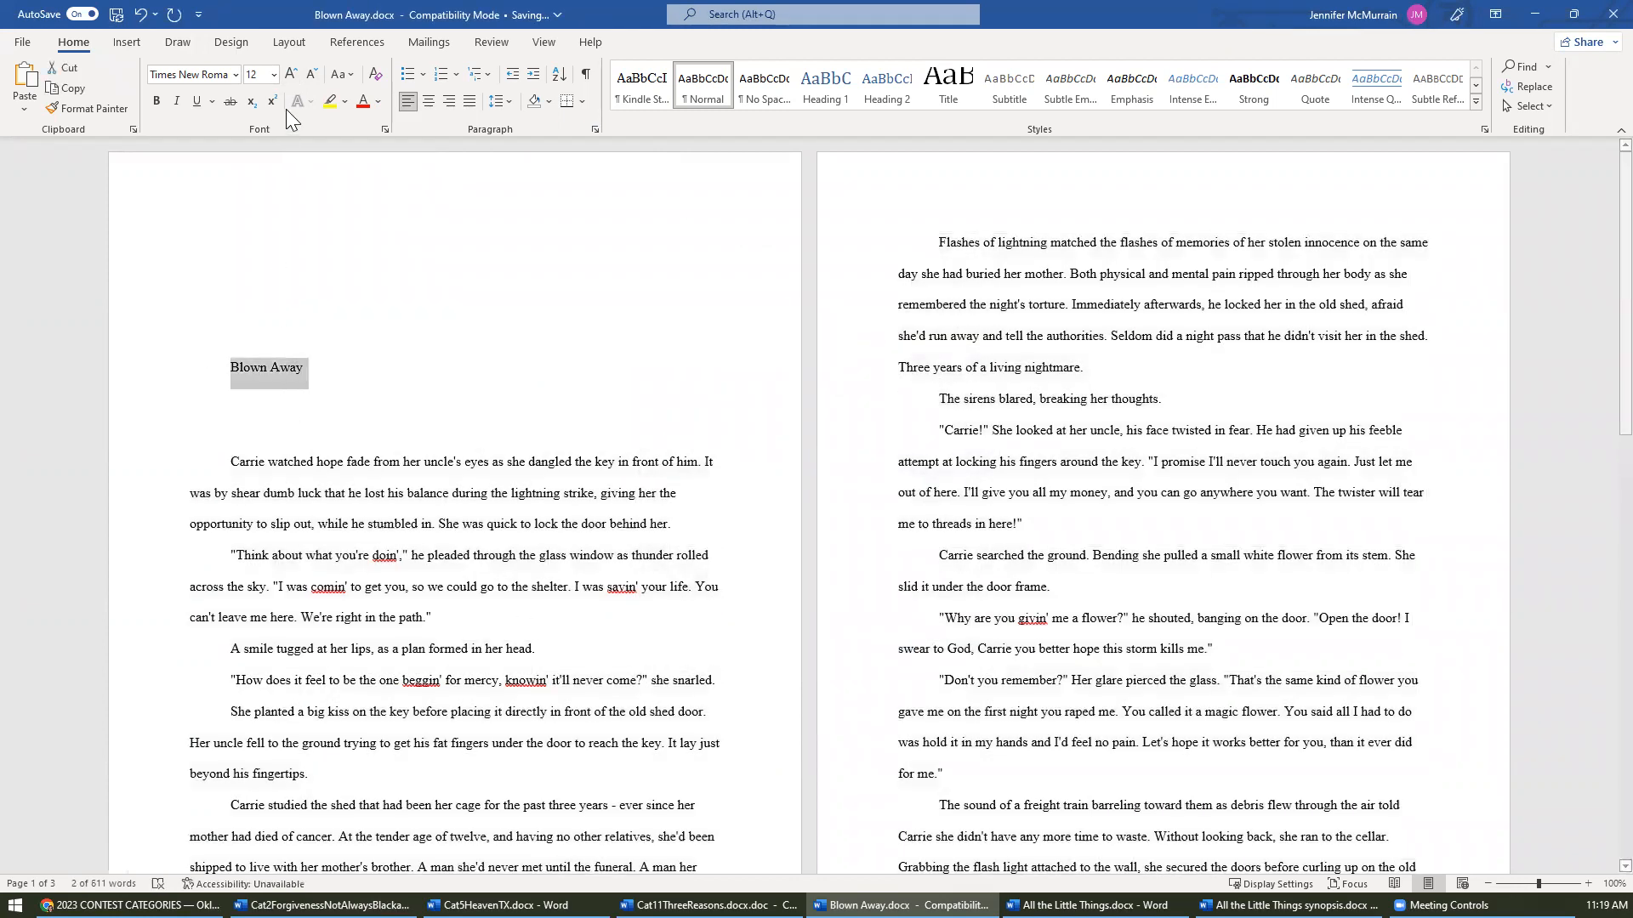
pyautogui.click(428, 102)
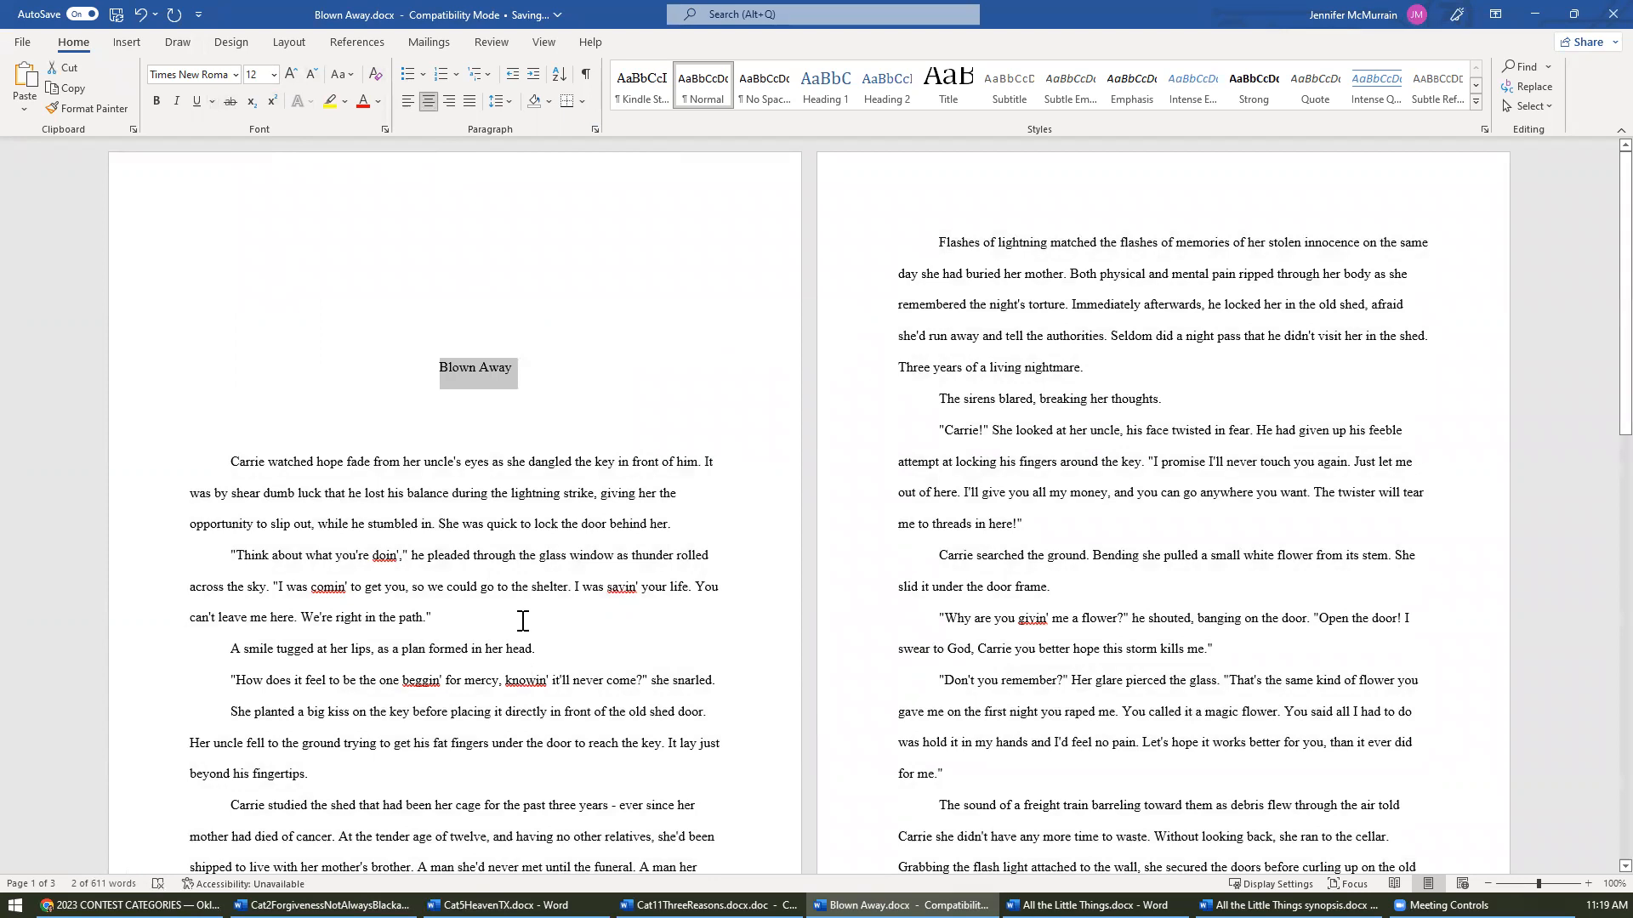
# - Delete one blank line between the title and the first paragraph, and check the spacing with the formatting marks briefly shown
pyautogui.click(466, 428)
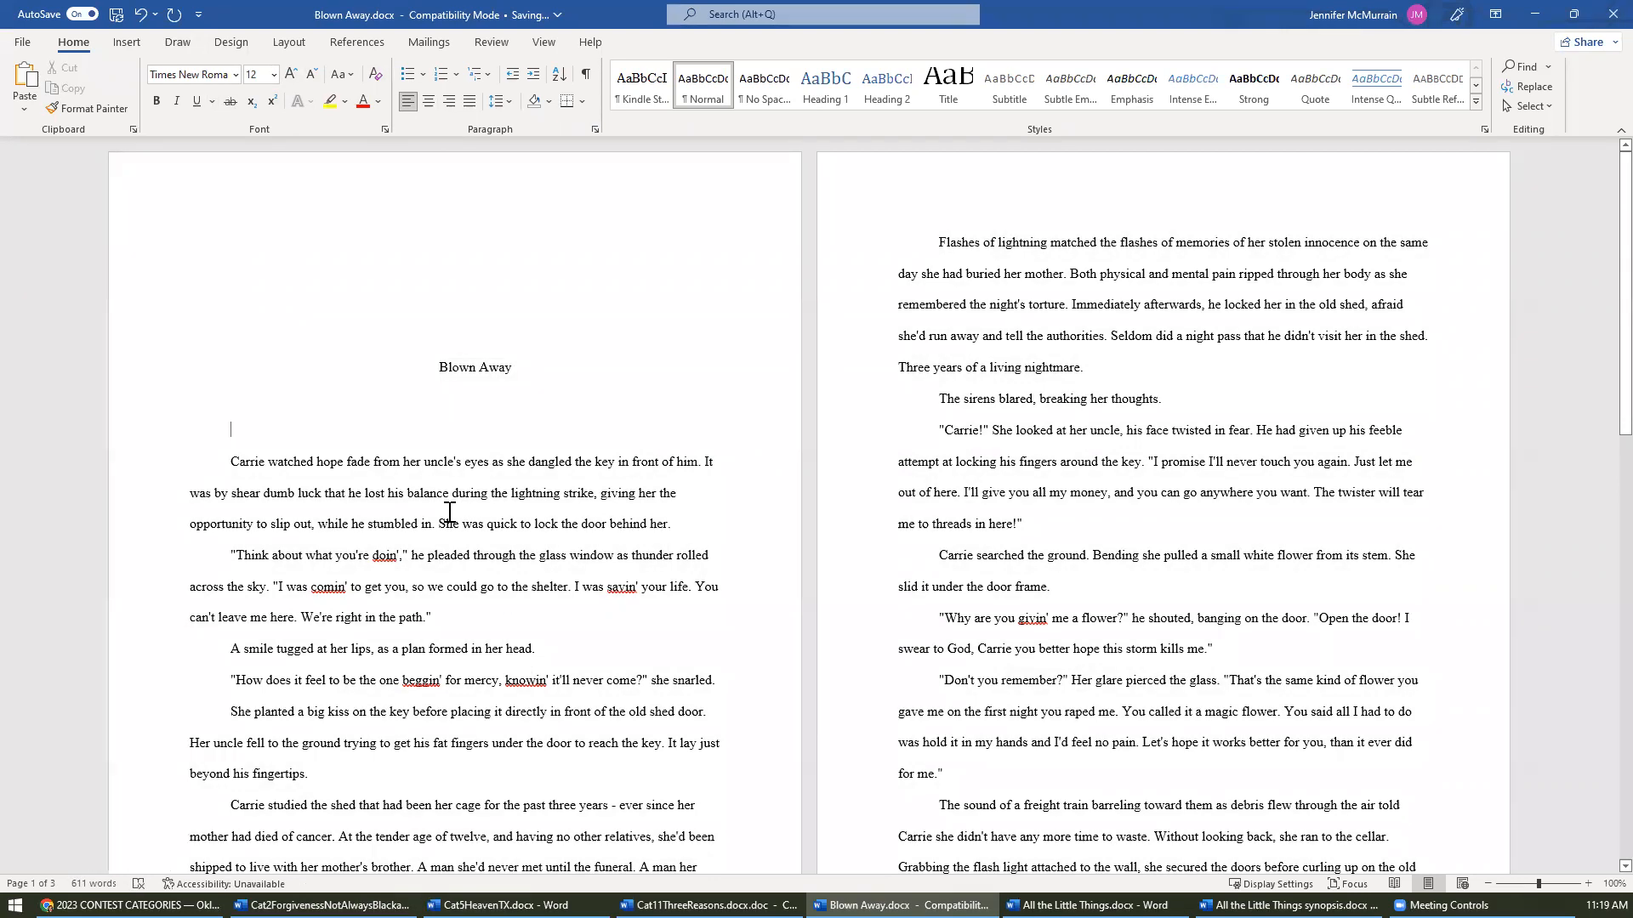
pyautogui.press('BackSpace')
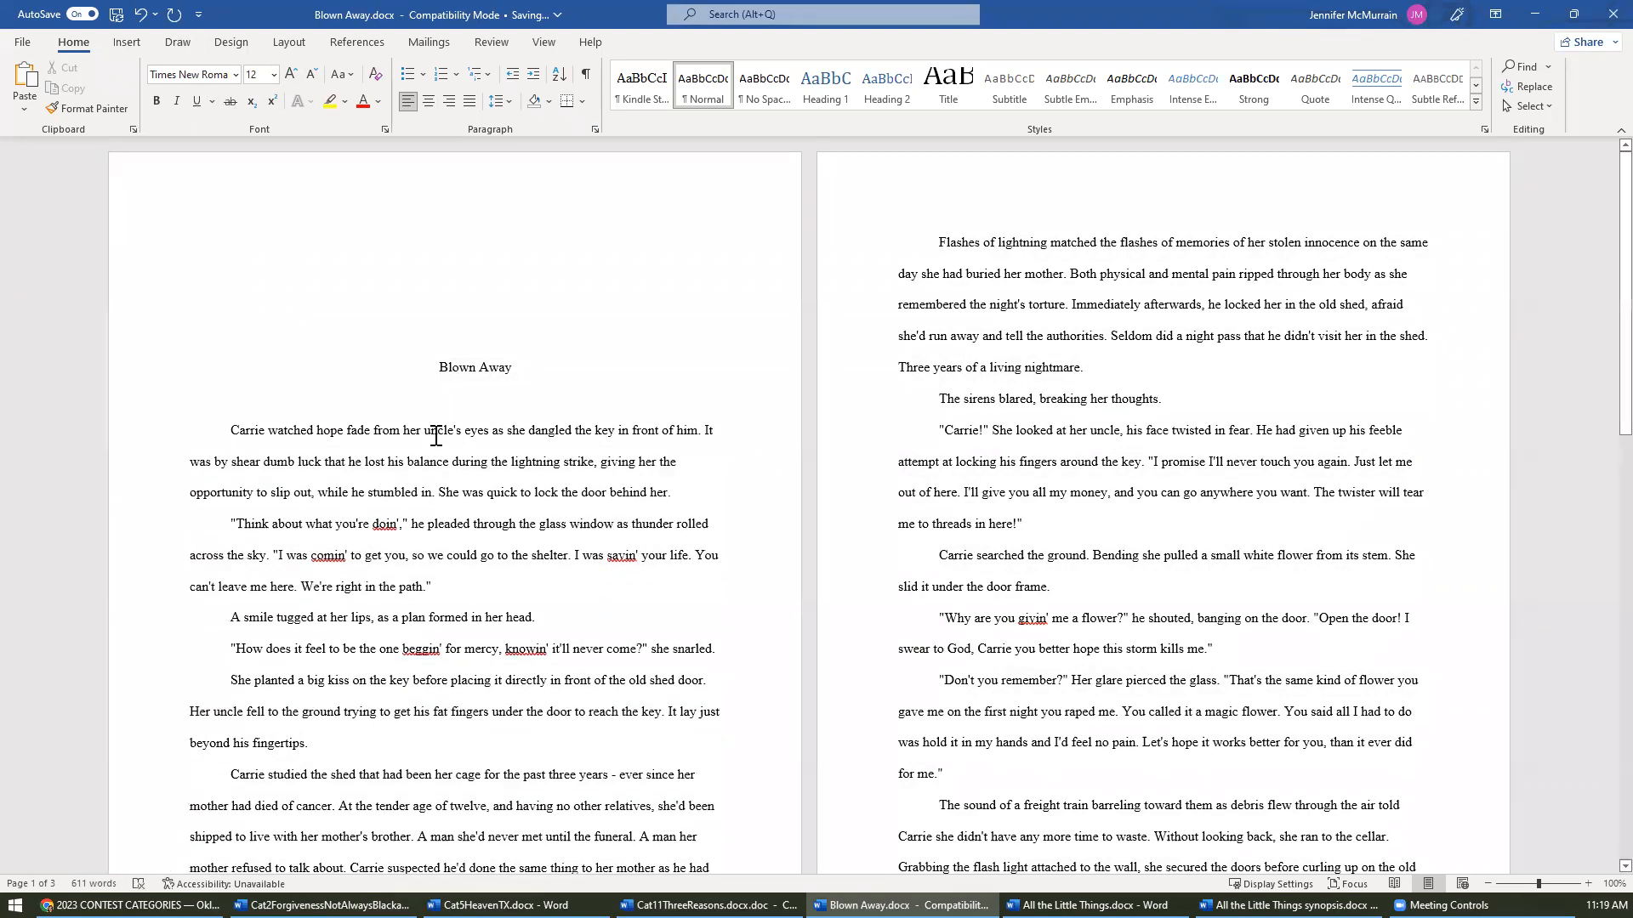
pyautogui.click(585, 74)
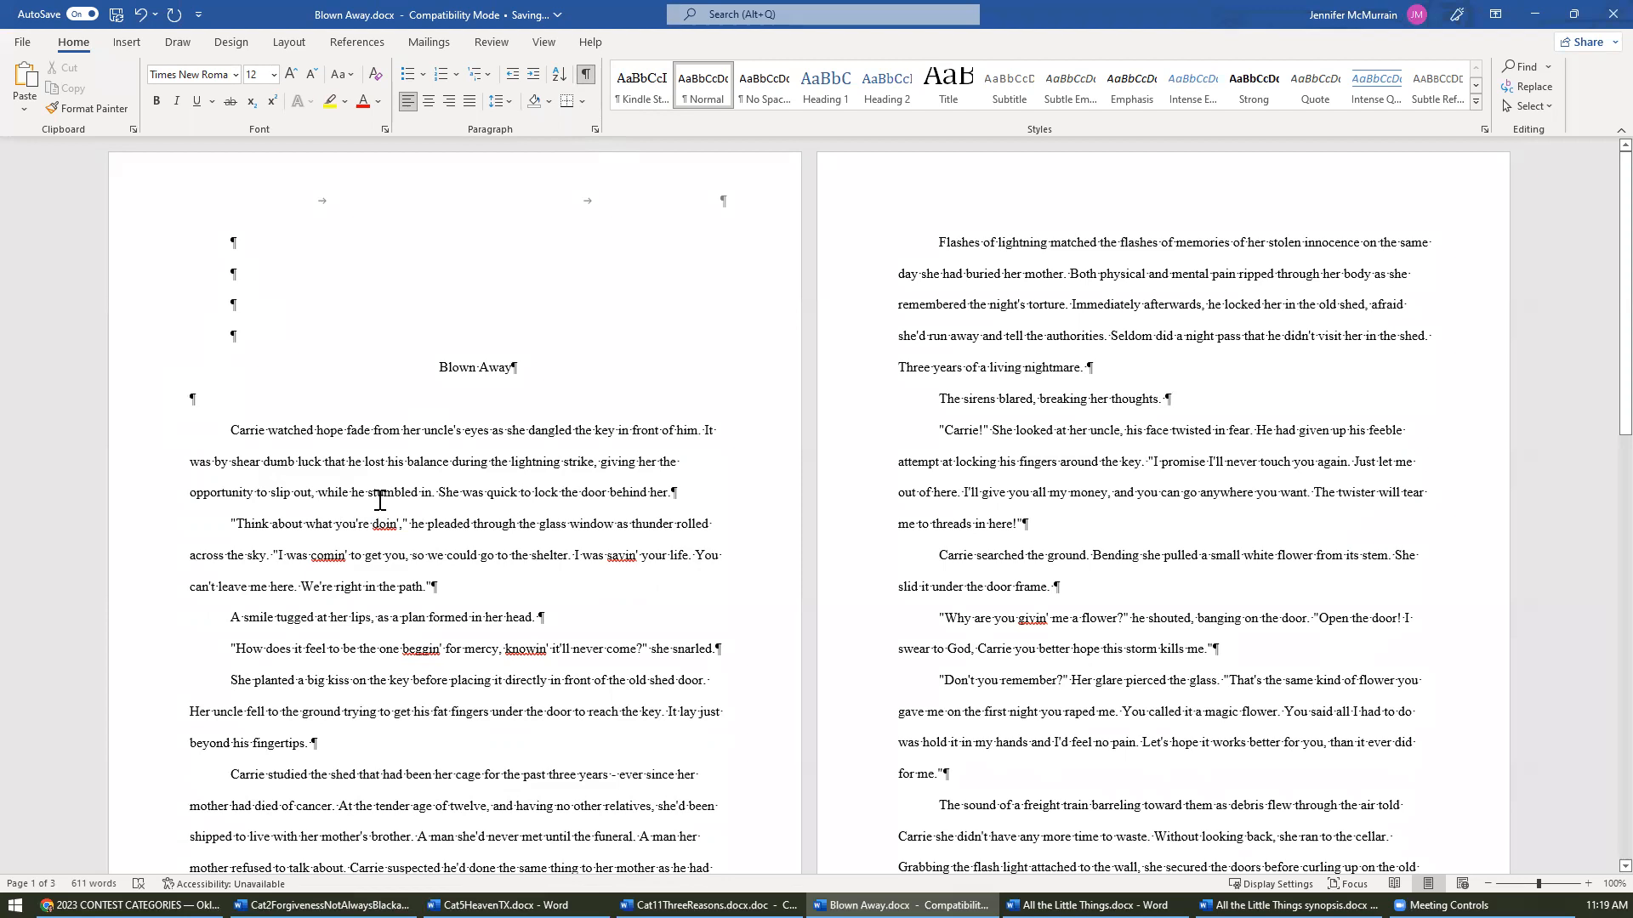
pyautogui.click(585, 74)
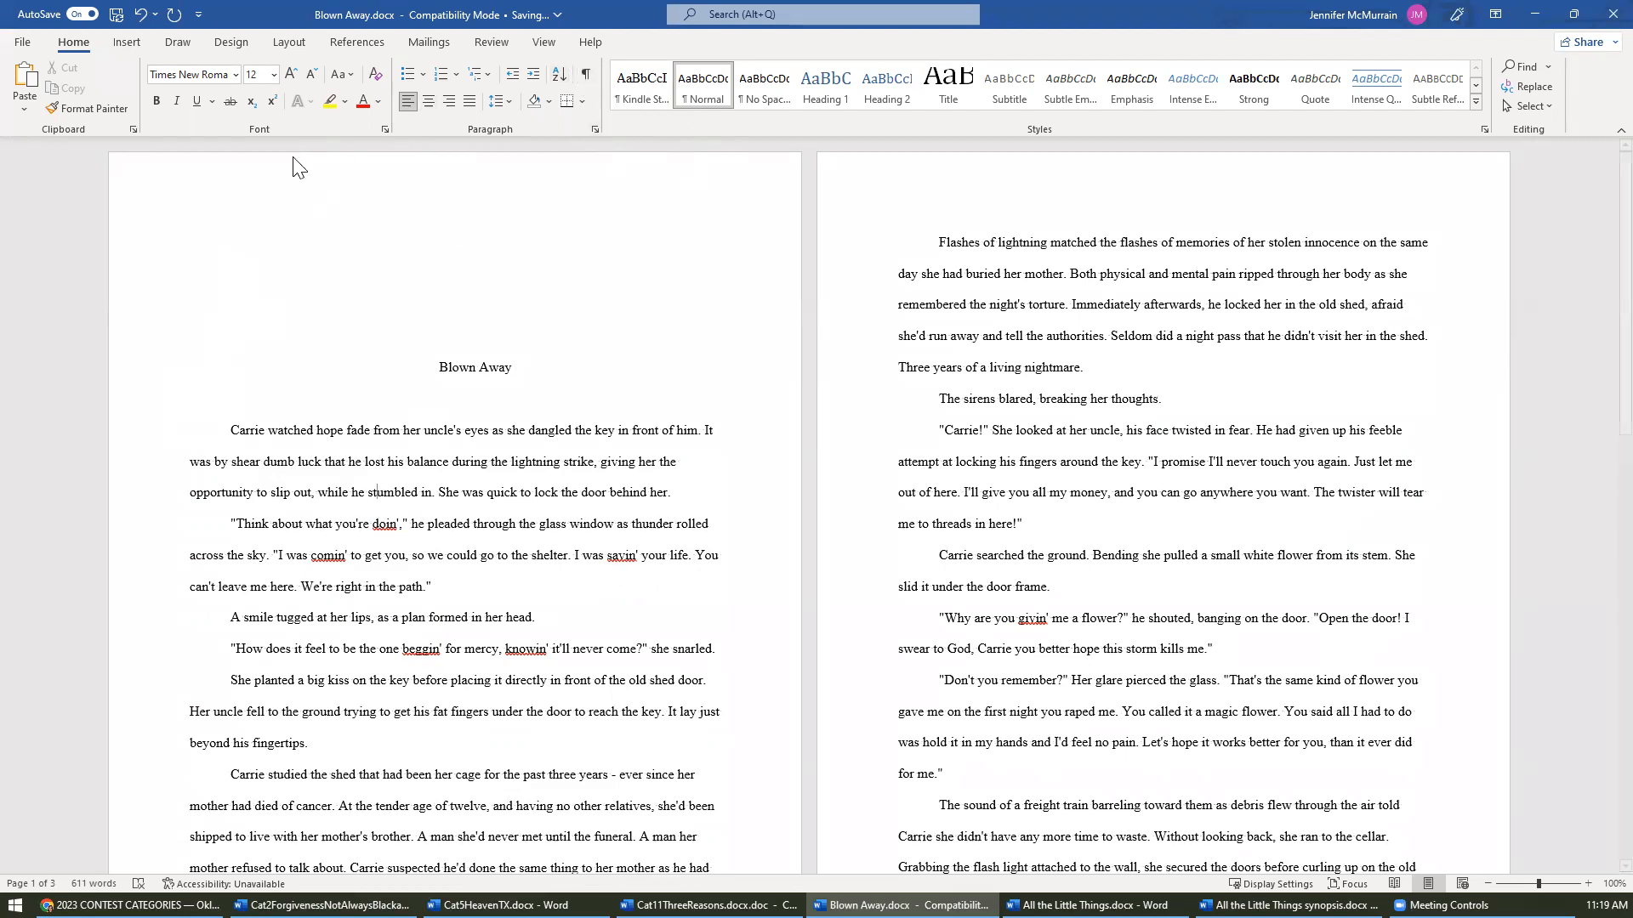
# - Open the first-page header with the different first page option on, and move the insertion point to its right-aligned position
pyautogui.doubleClick(298, 202)
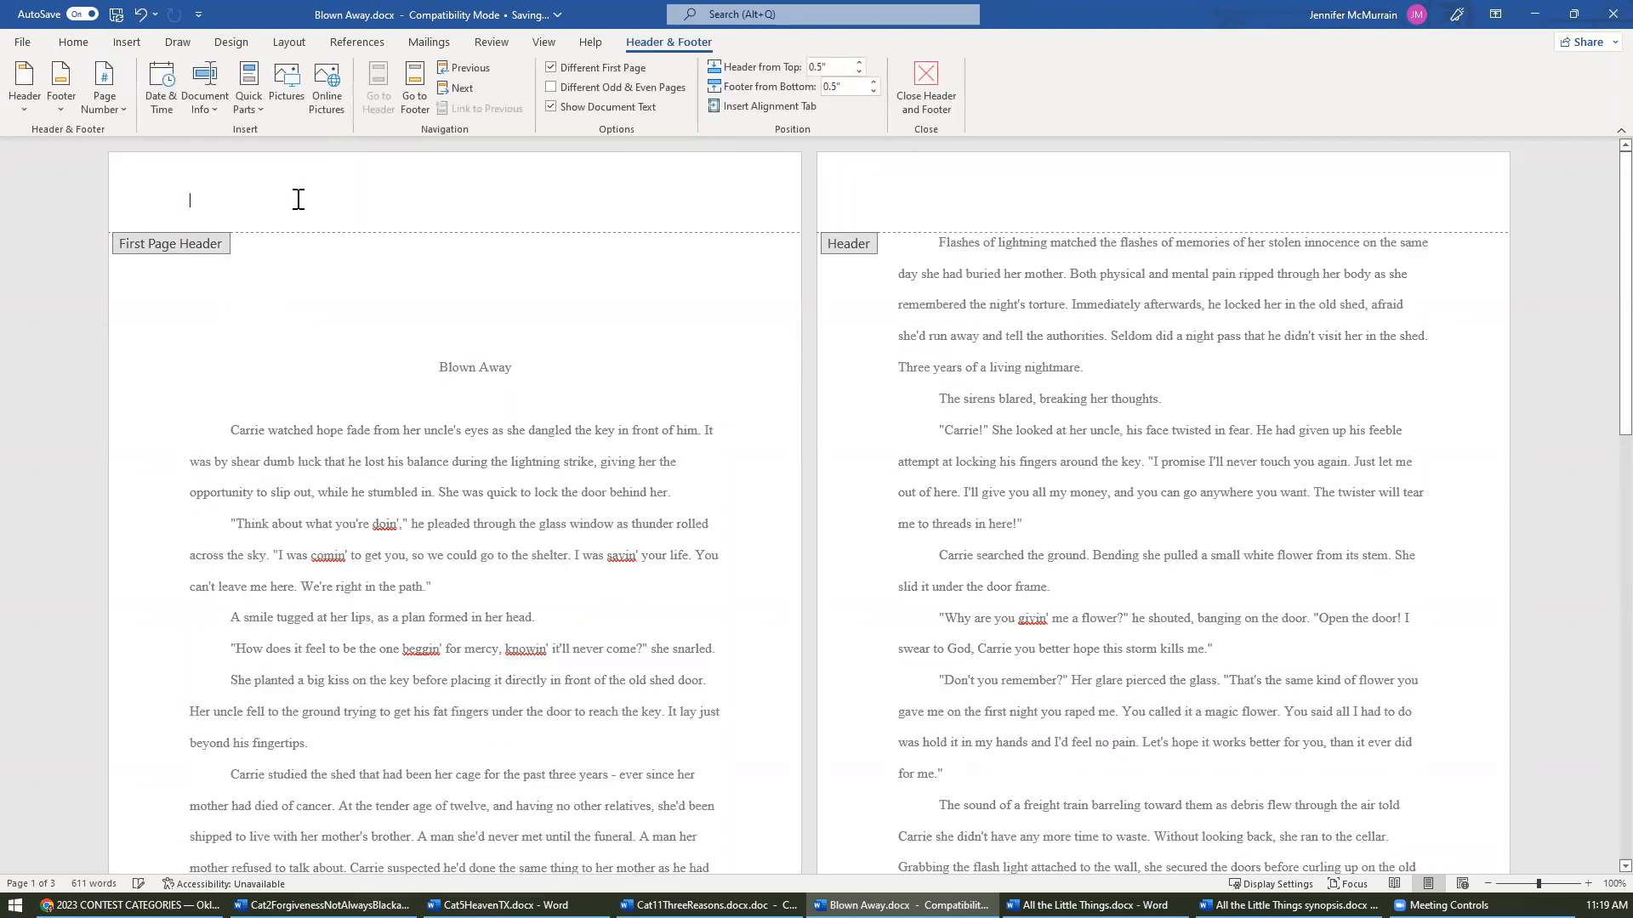
pyautogui.click(551, 67)
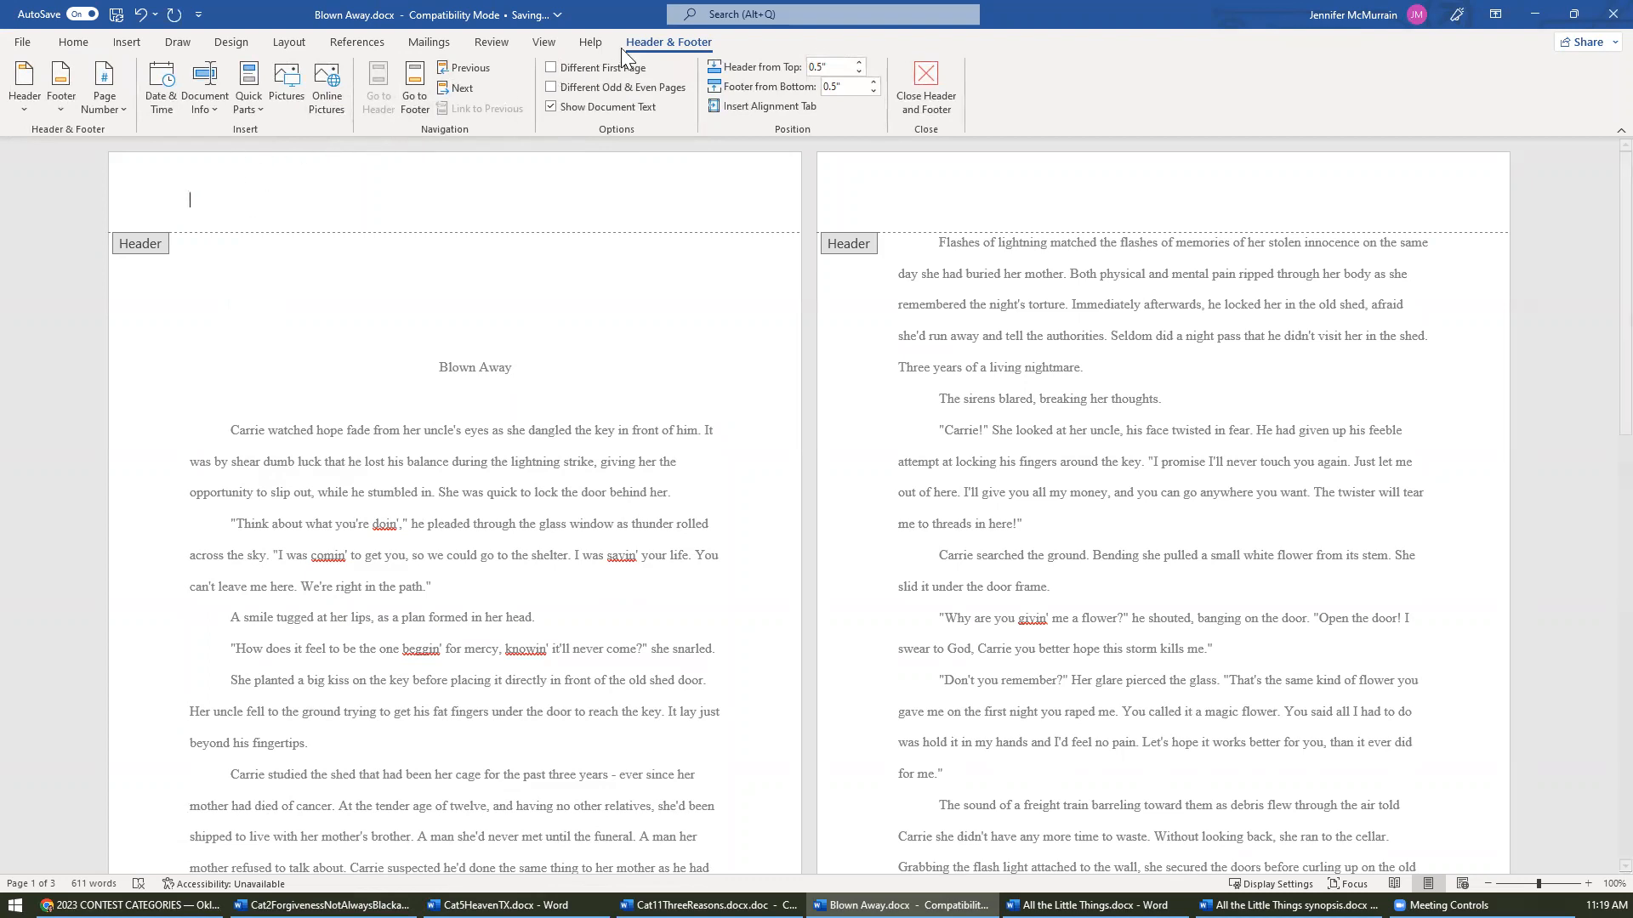
pyautogui.click(550, 68)
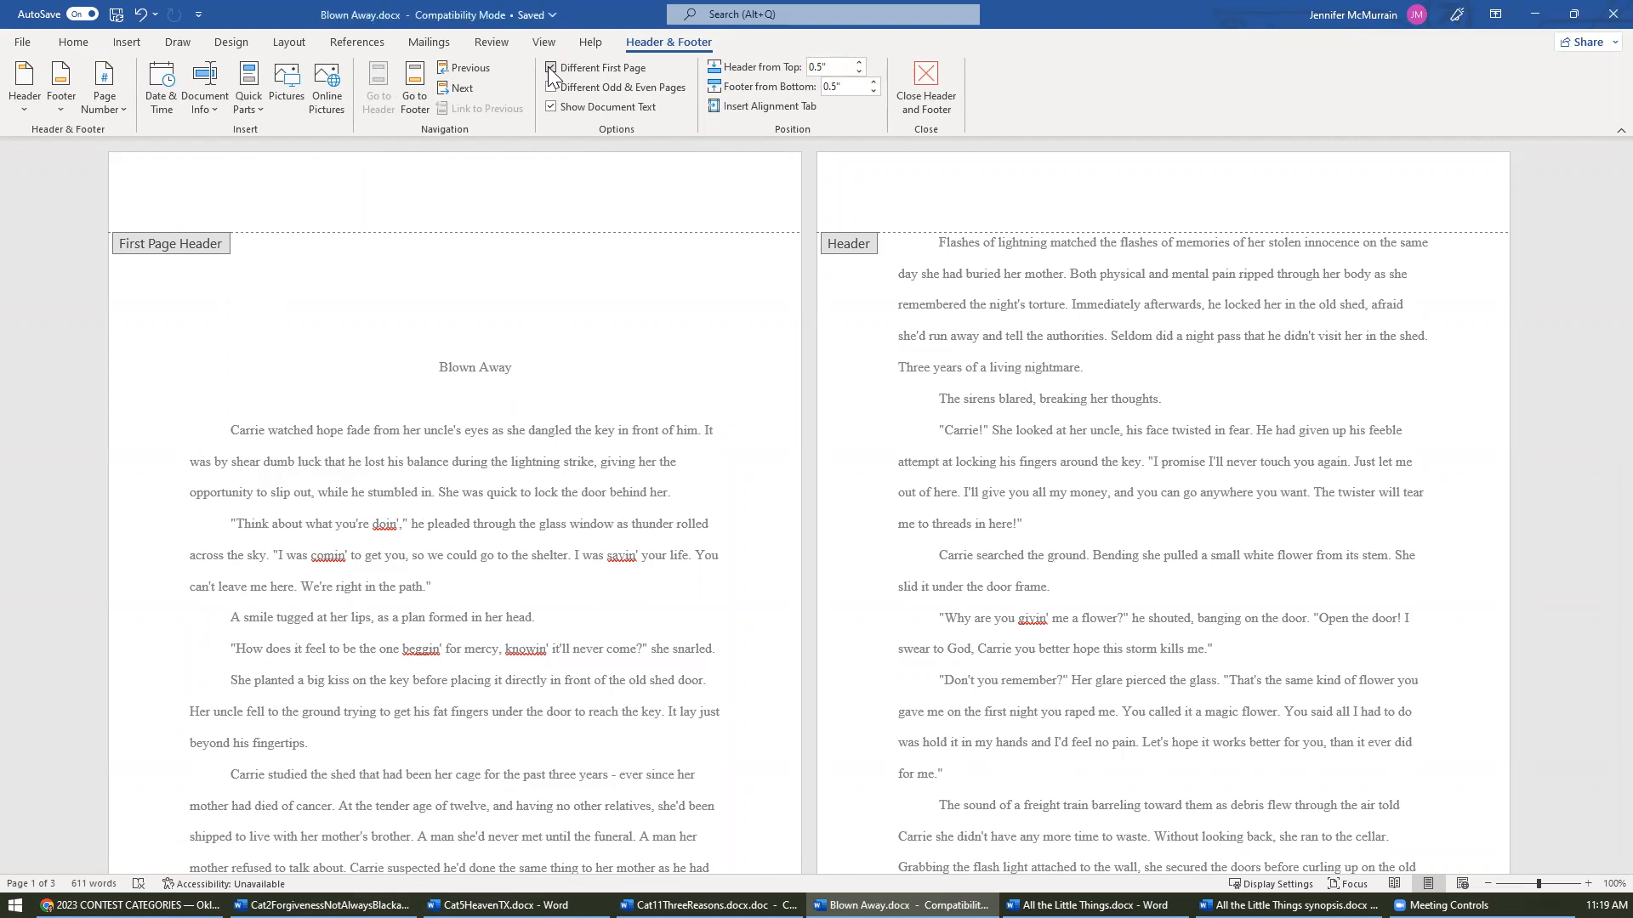
pyautogui.press('Tab')
pyautogui.press('Tab')
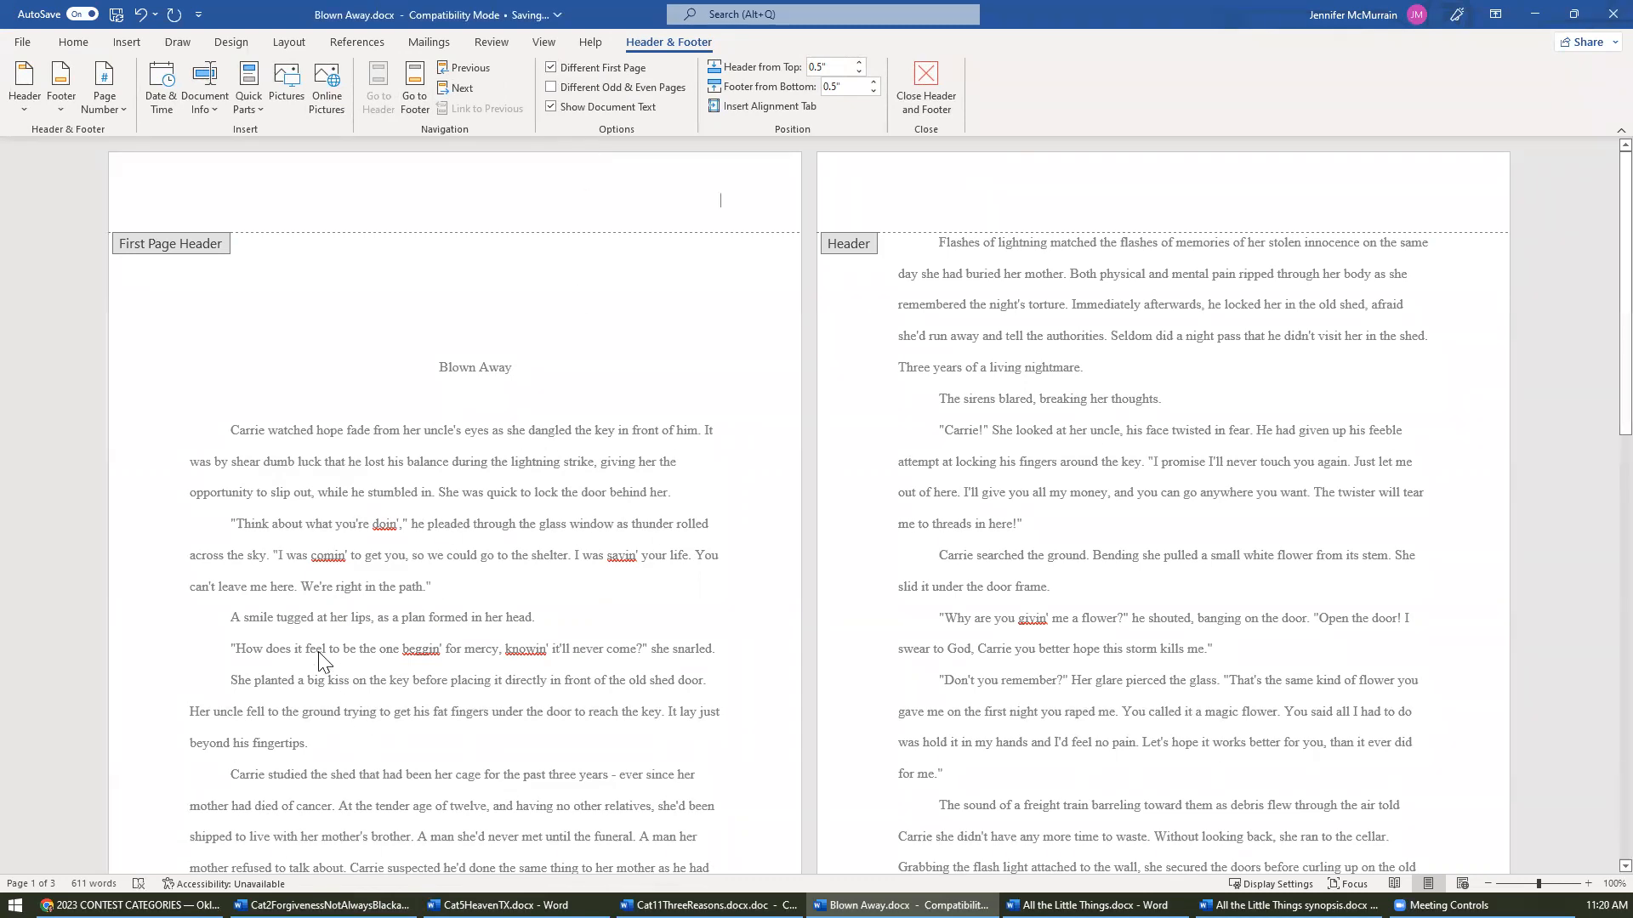
# - Check the story's category number on the contest page in Chrome and enter "Category 15" in the first-page header in Word
pyautogui.moveTo(128, 905)
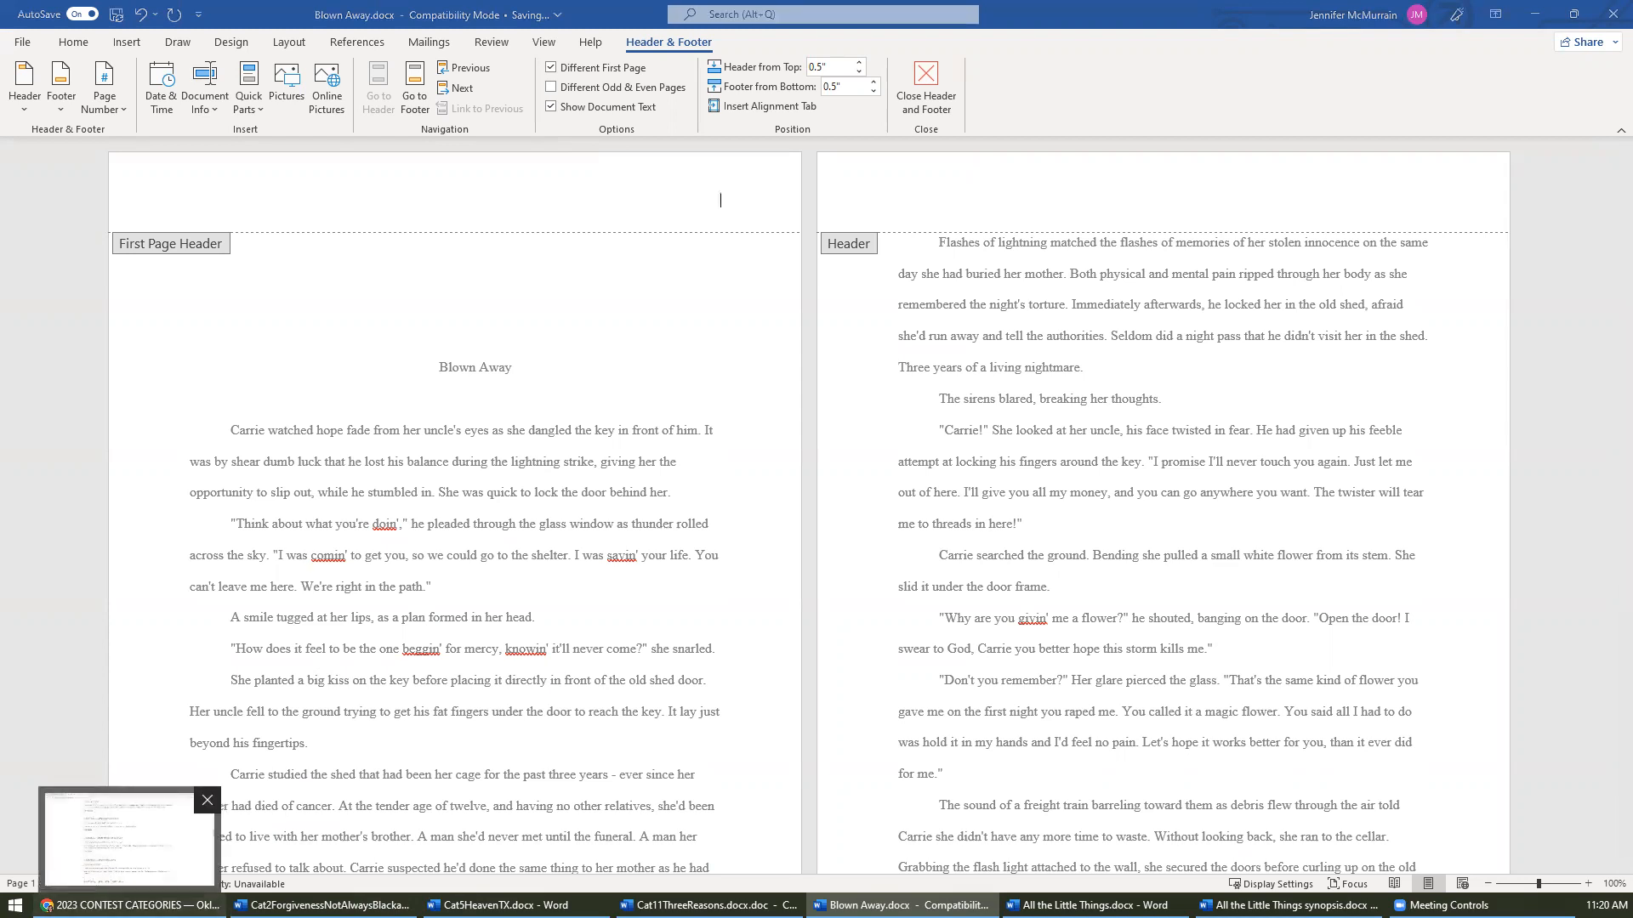
pyautogui.click(48, 907)
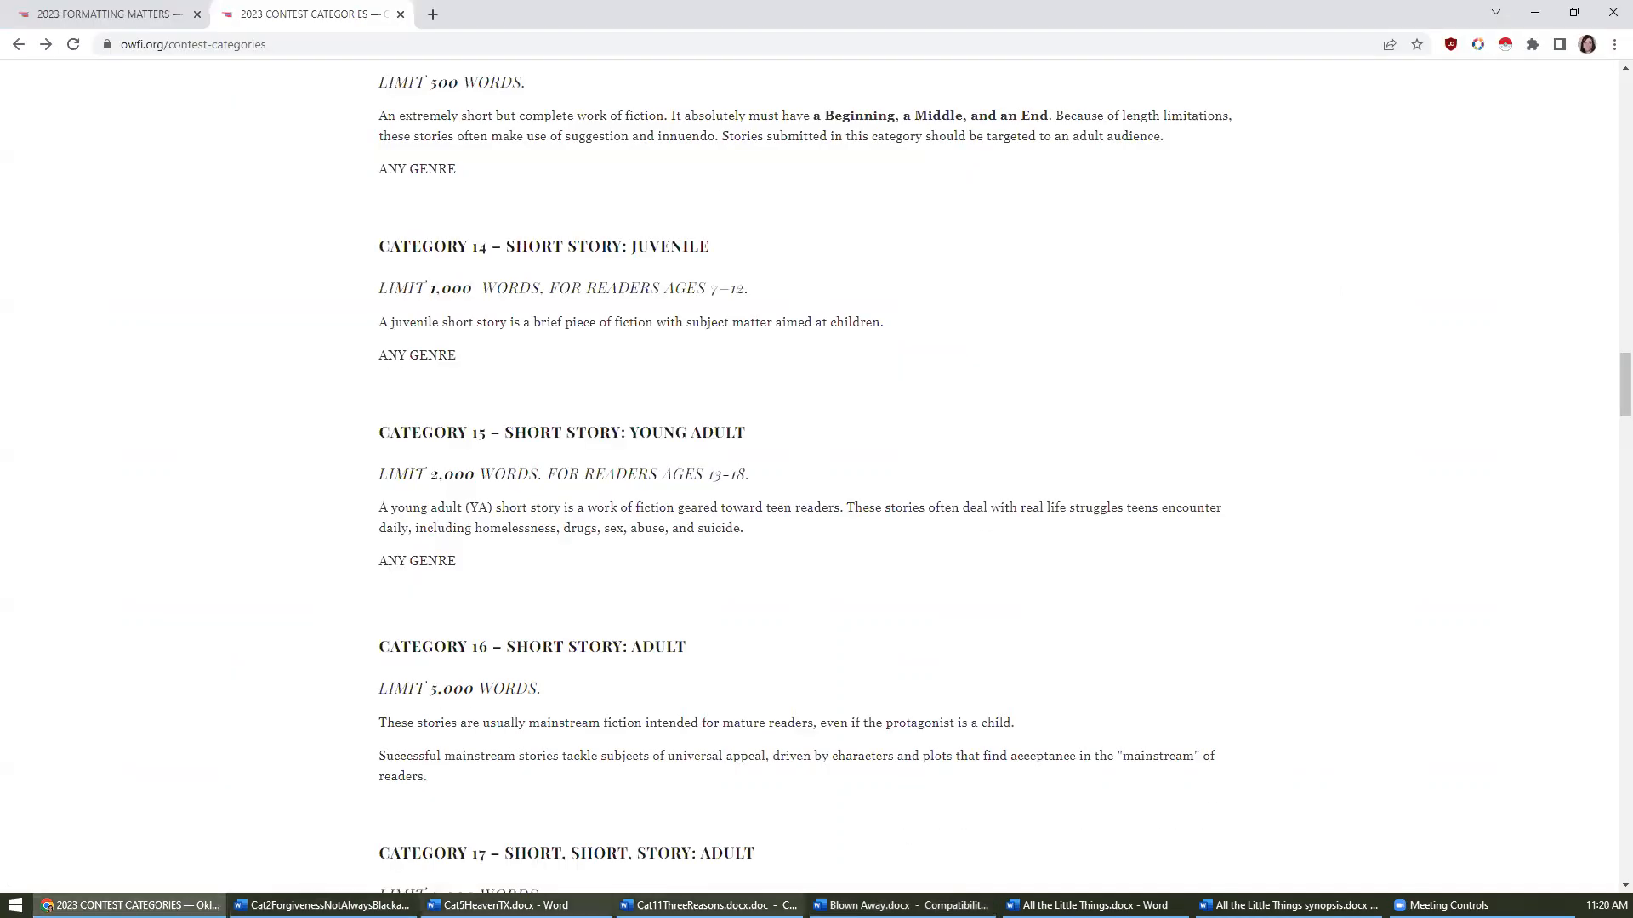
pyautogui.click(903, 905)
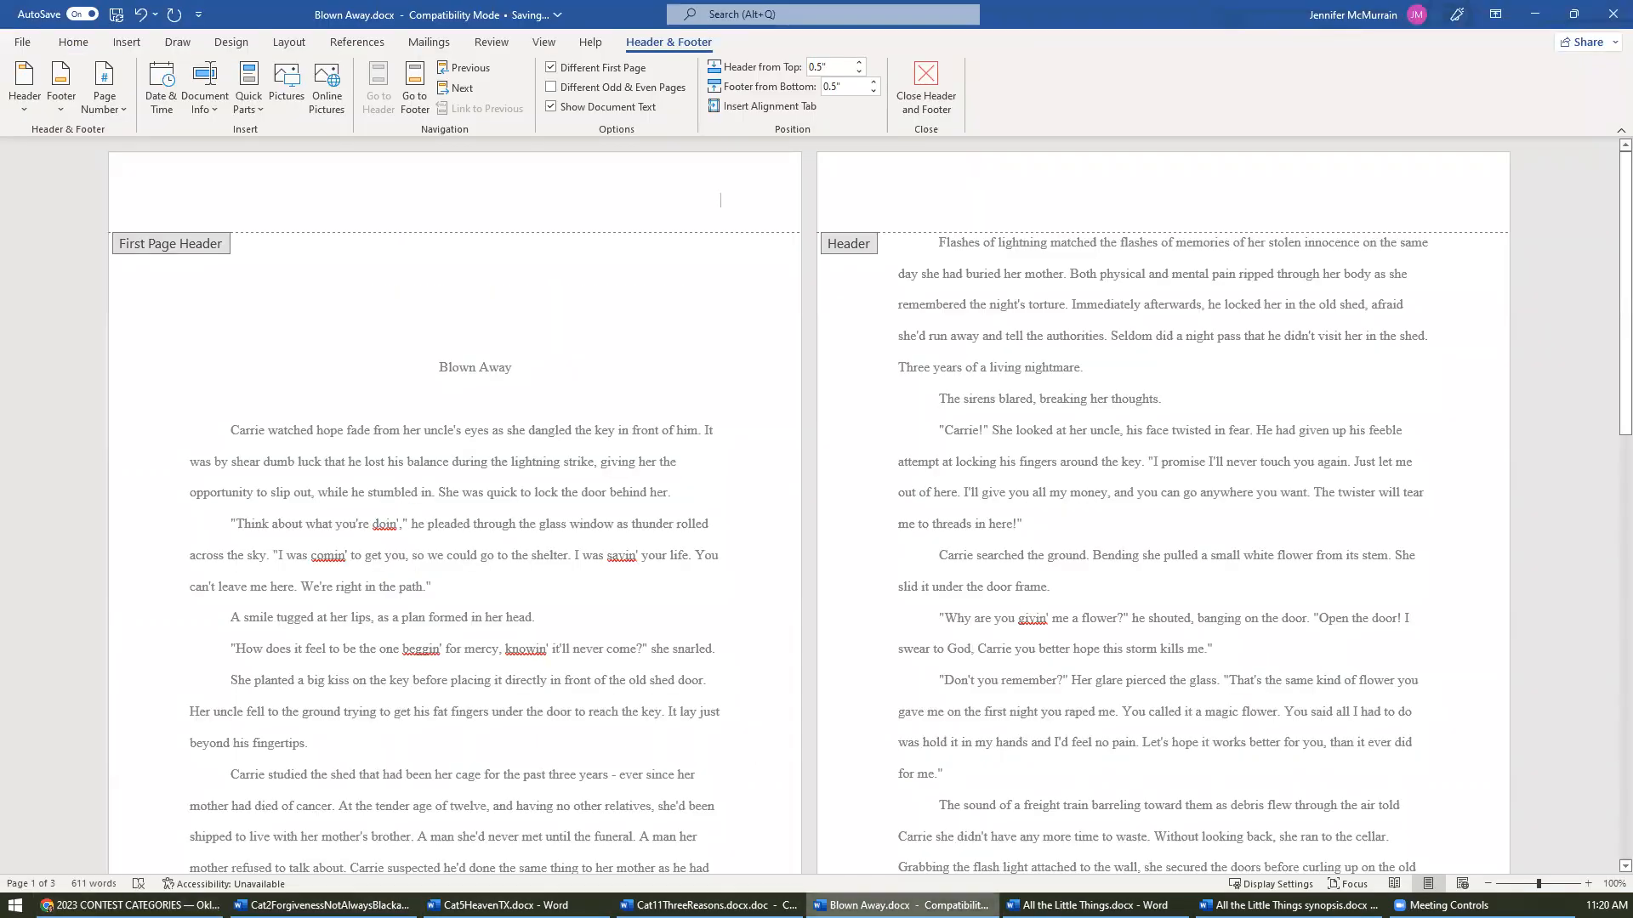
pyautogui.write('Category')
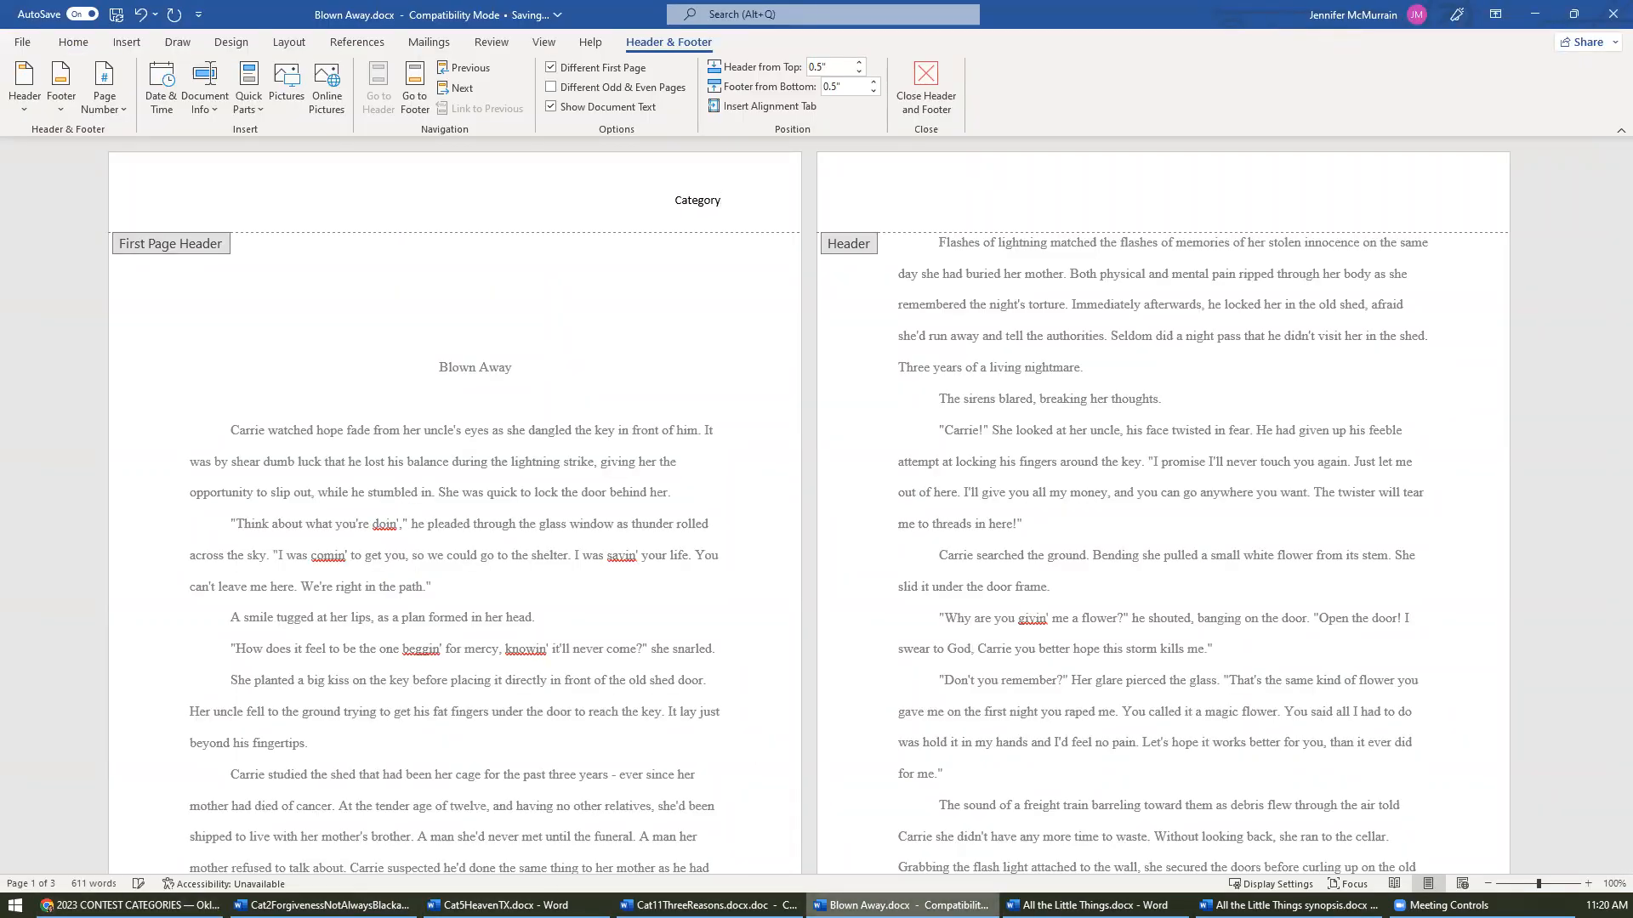
pyautogui.write(' 15')
# - Add "Short Story: Young Adult" as the header's second line, checking the category title on the contest page in Chrome
pyautogui.write('Young')
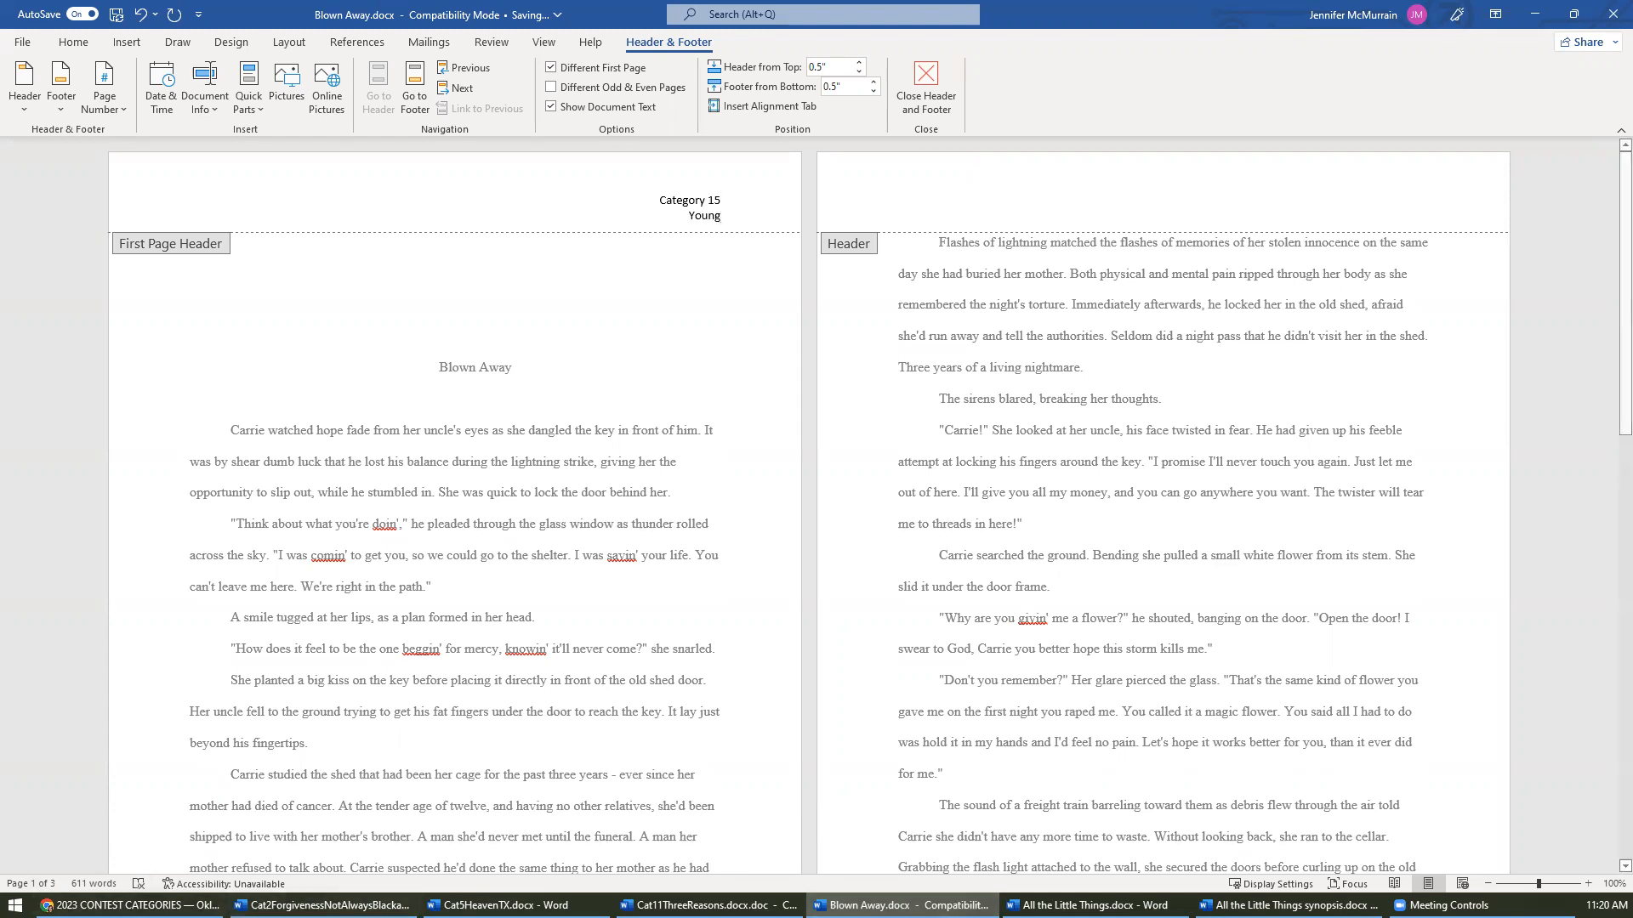
pyautogui.click(49, 907)
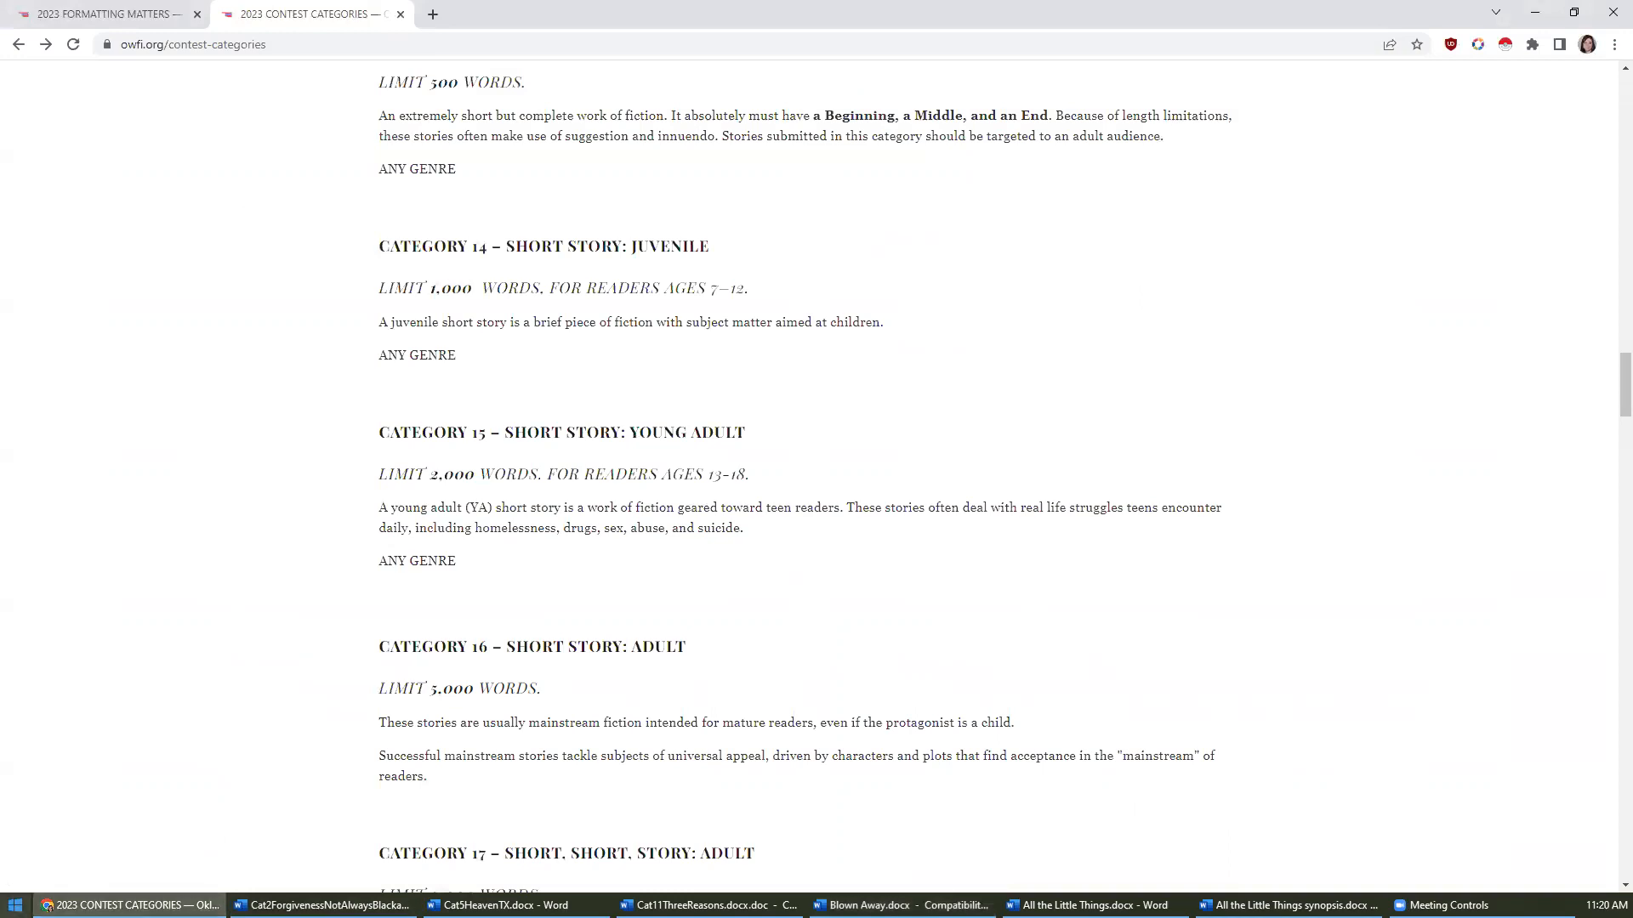
pyautogui.hotkey('alt', 'Tab')
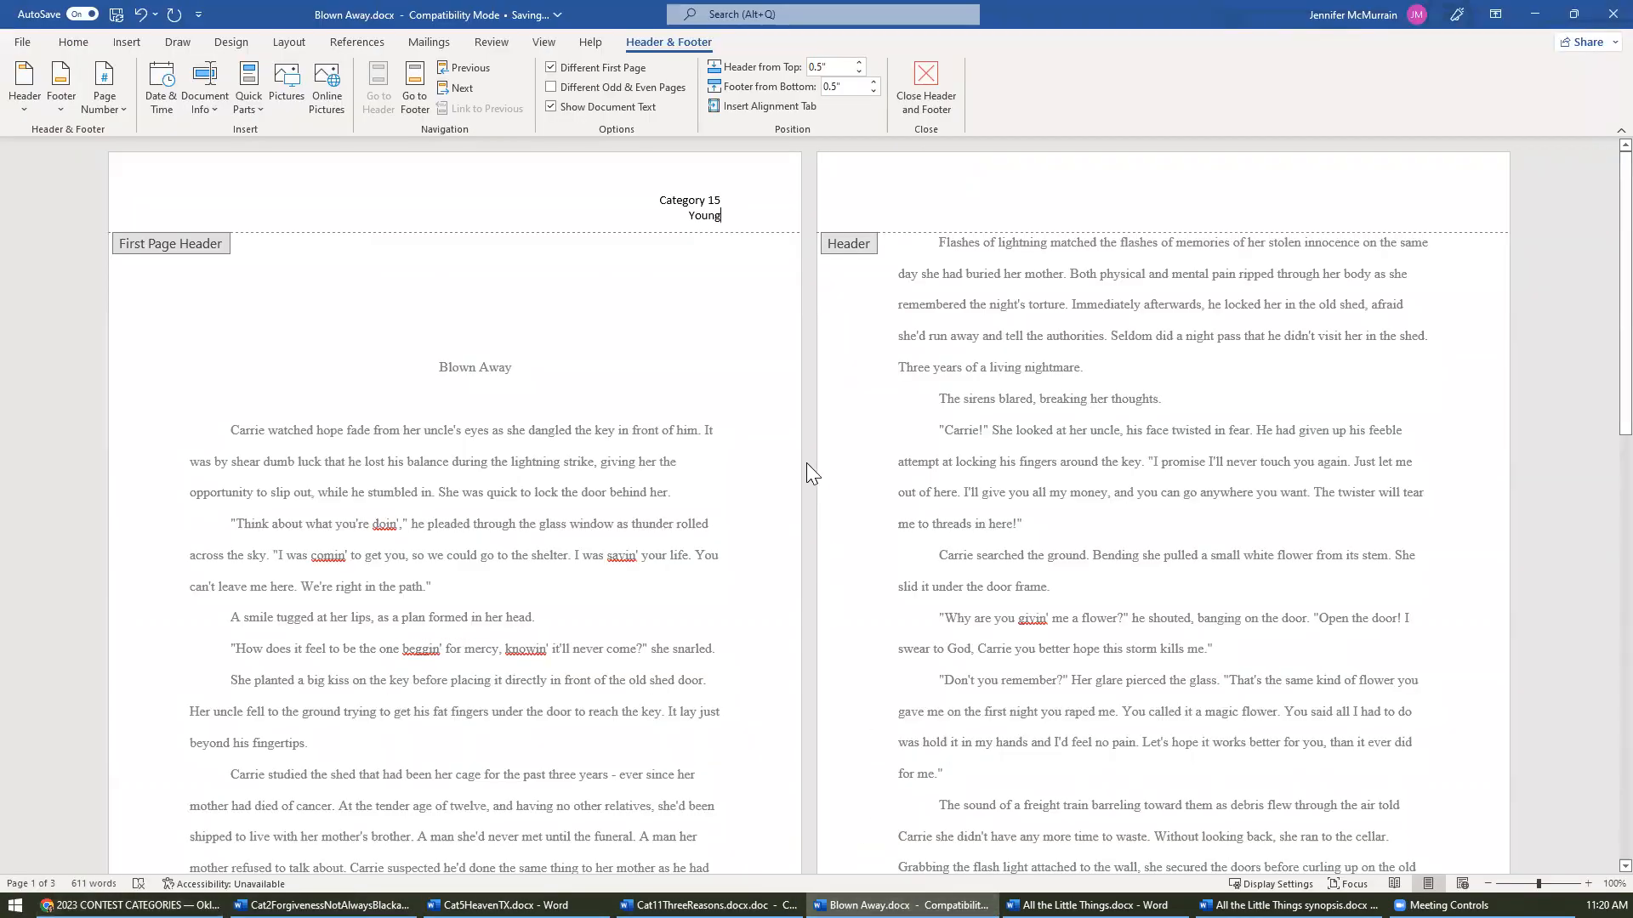
pyautogui.press('BackSpace')
pyautogui.press('BackSpace')
pyautogui.press('BackSpace')
pyautogui.write('Short Story: Young Au')
pyautogui.write('ult')
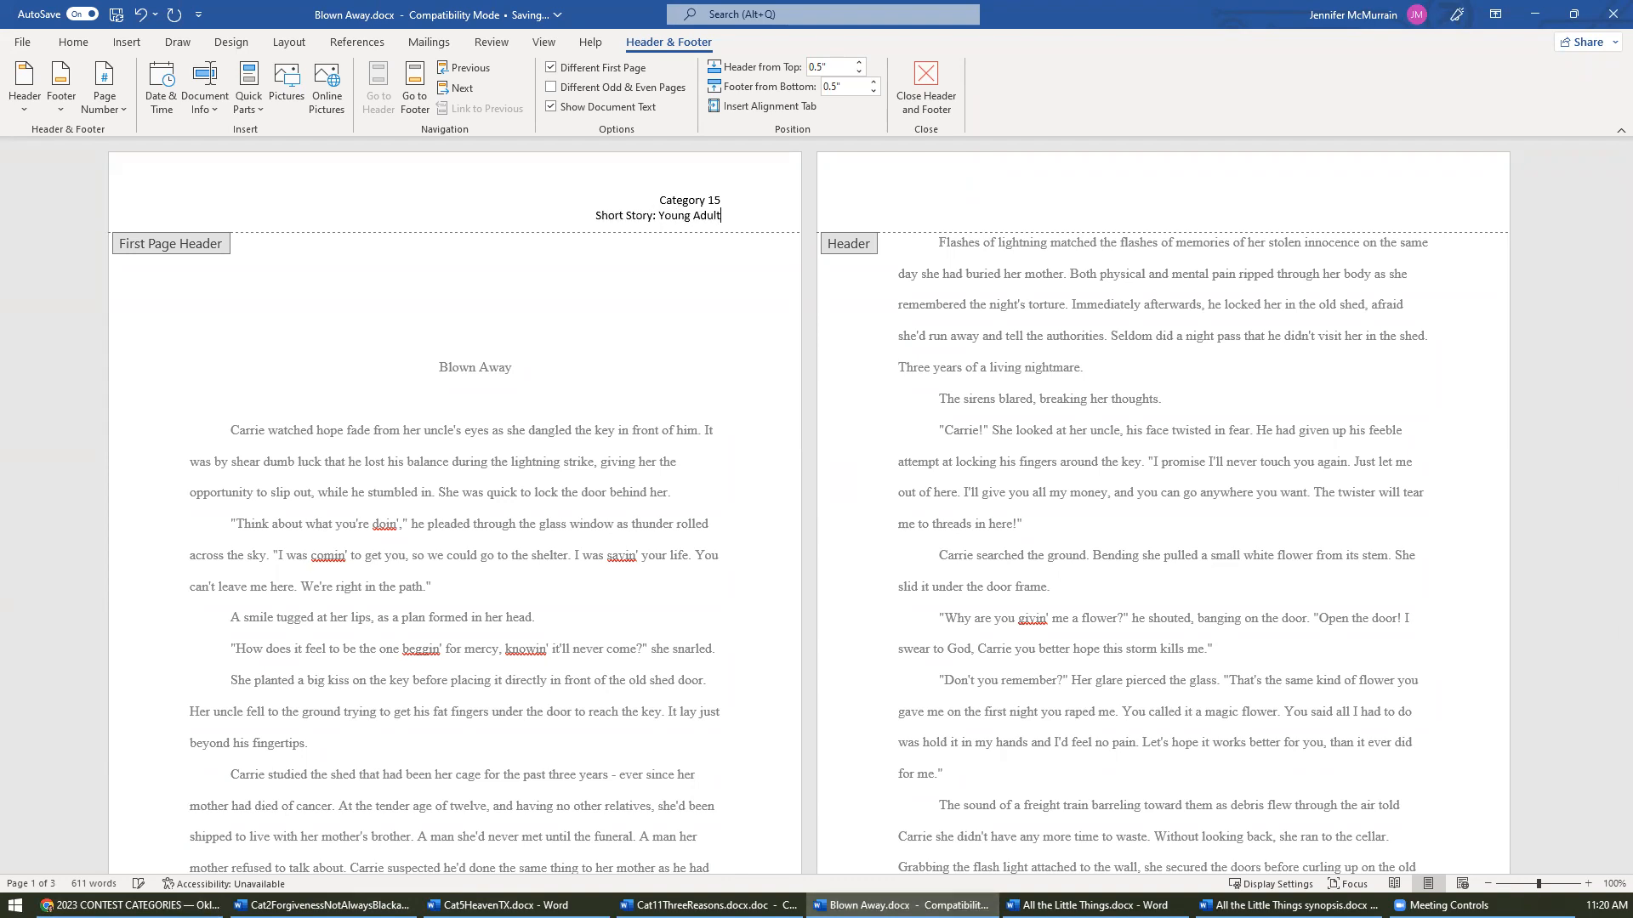
# - Add "611 words" as the third line of the first-page header, rechecking the category rules in Chrome
pyautogui.press('Return')
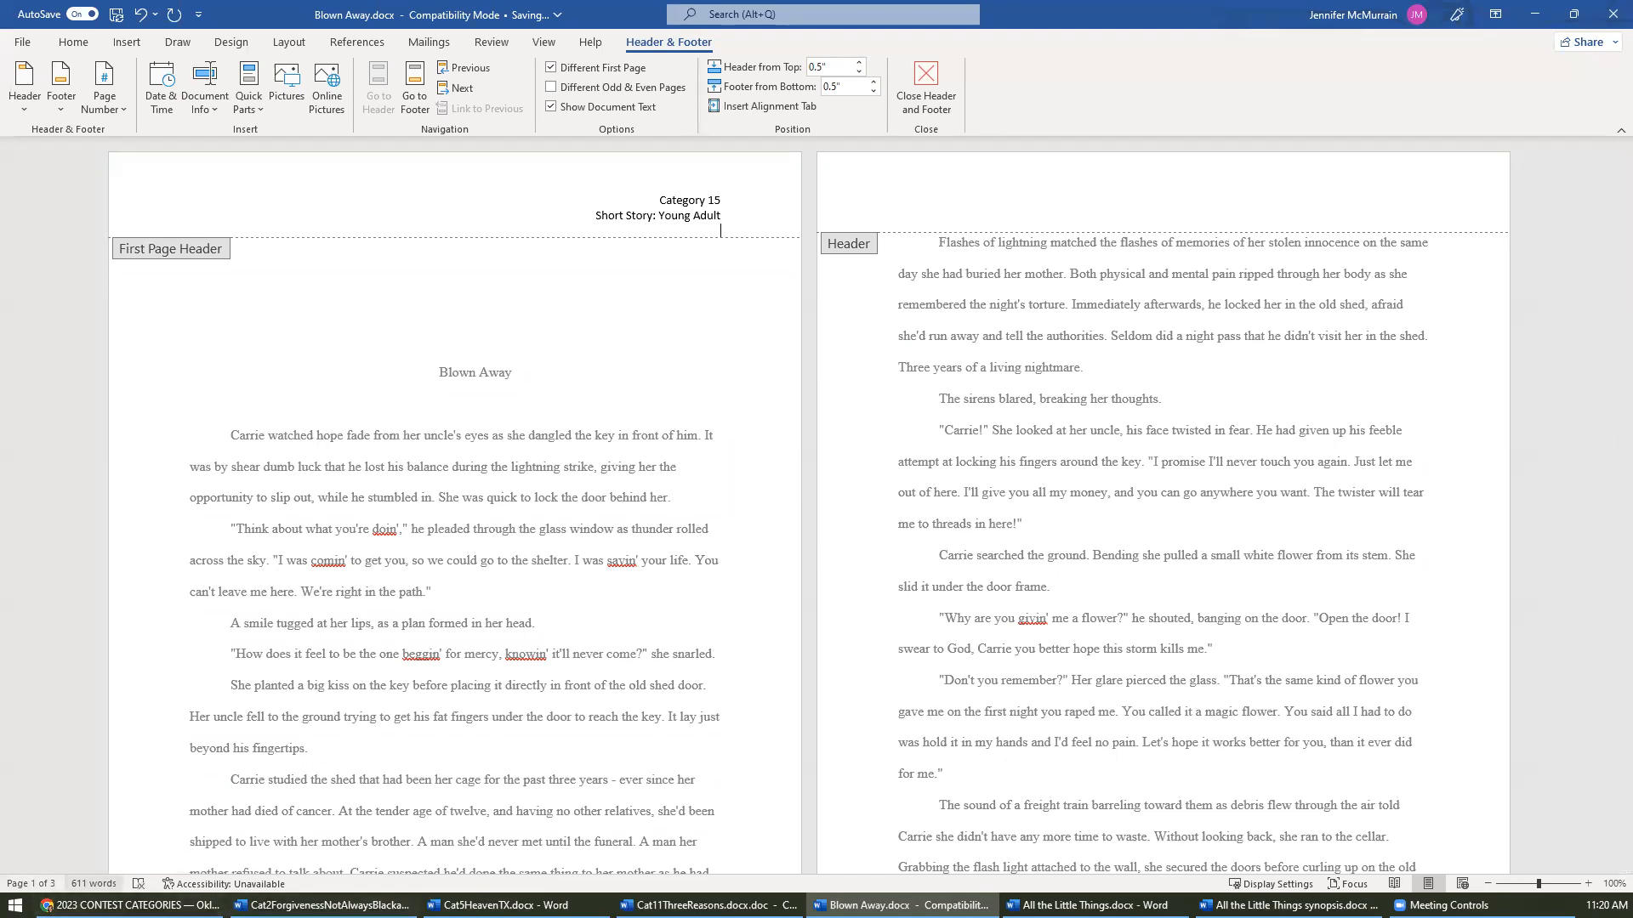
pyautogui.click(128, 905)
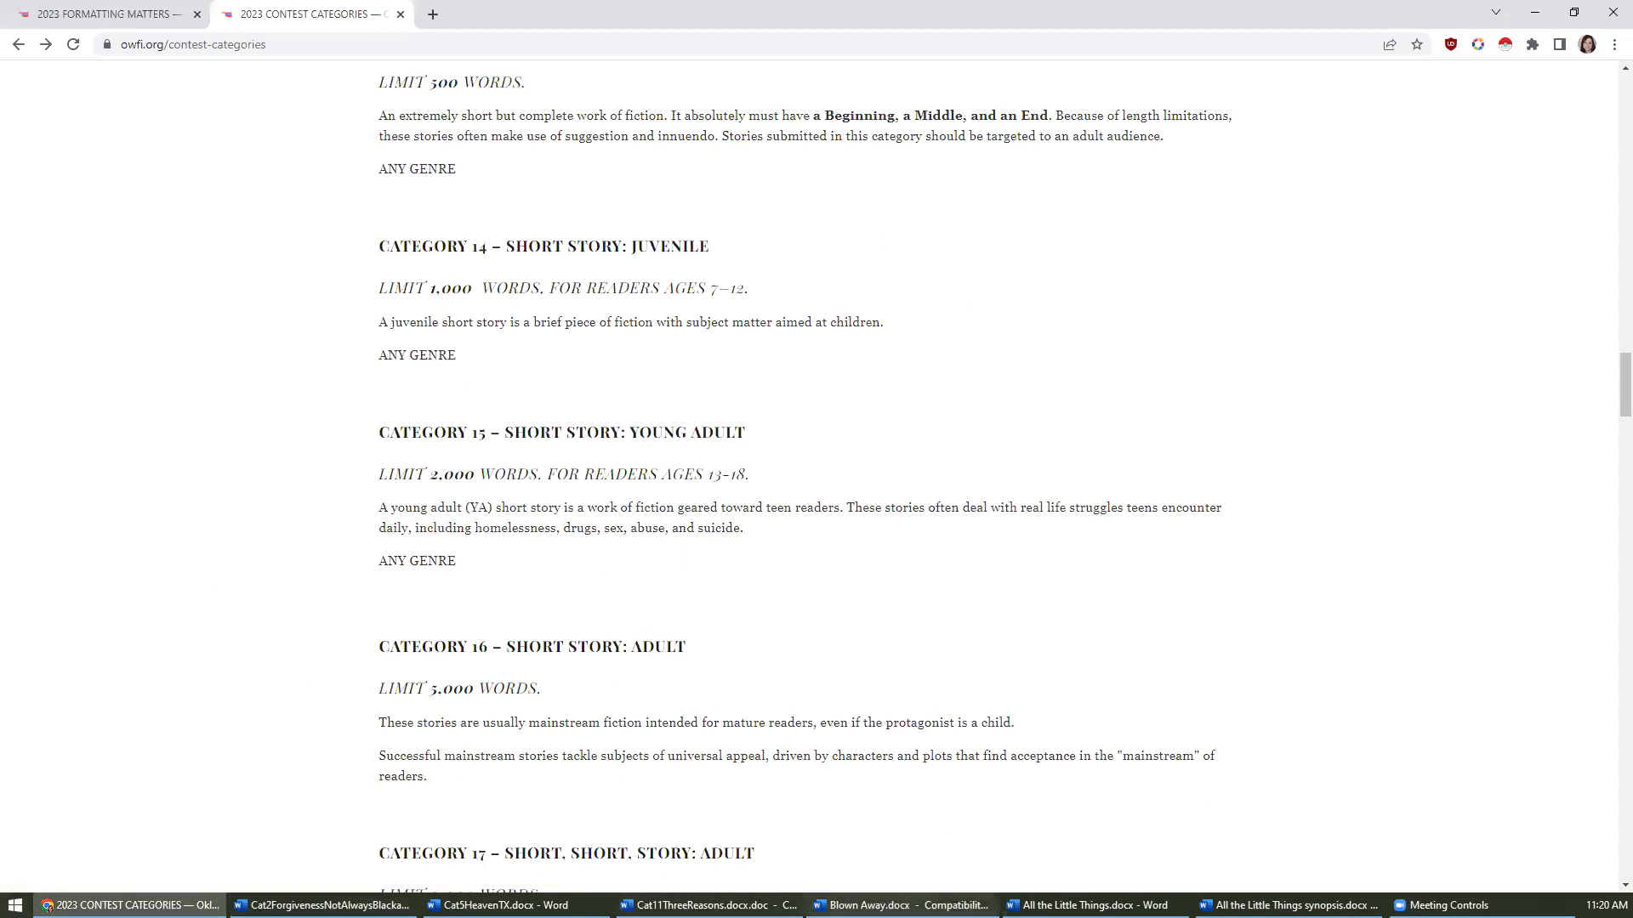
pyautogui.click(902, 904)
pyautogui.write('6')
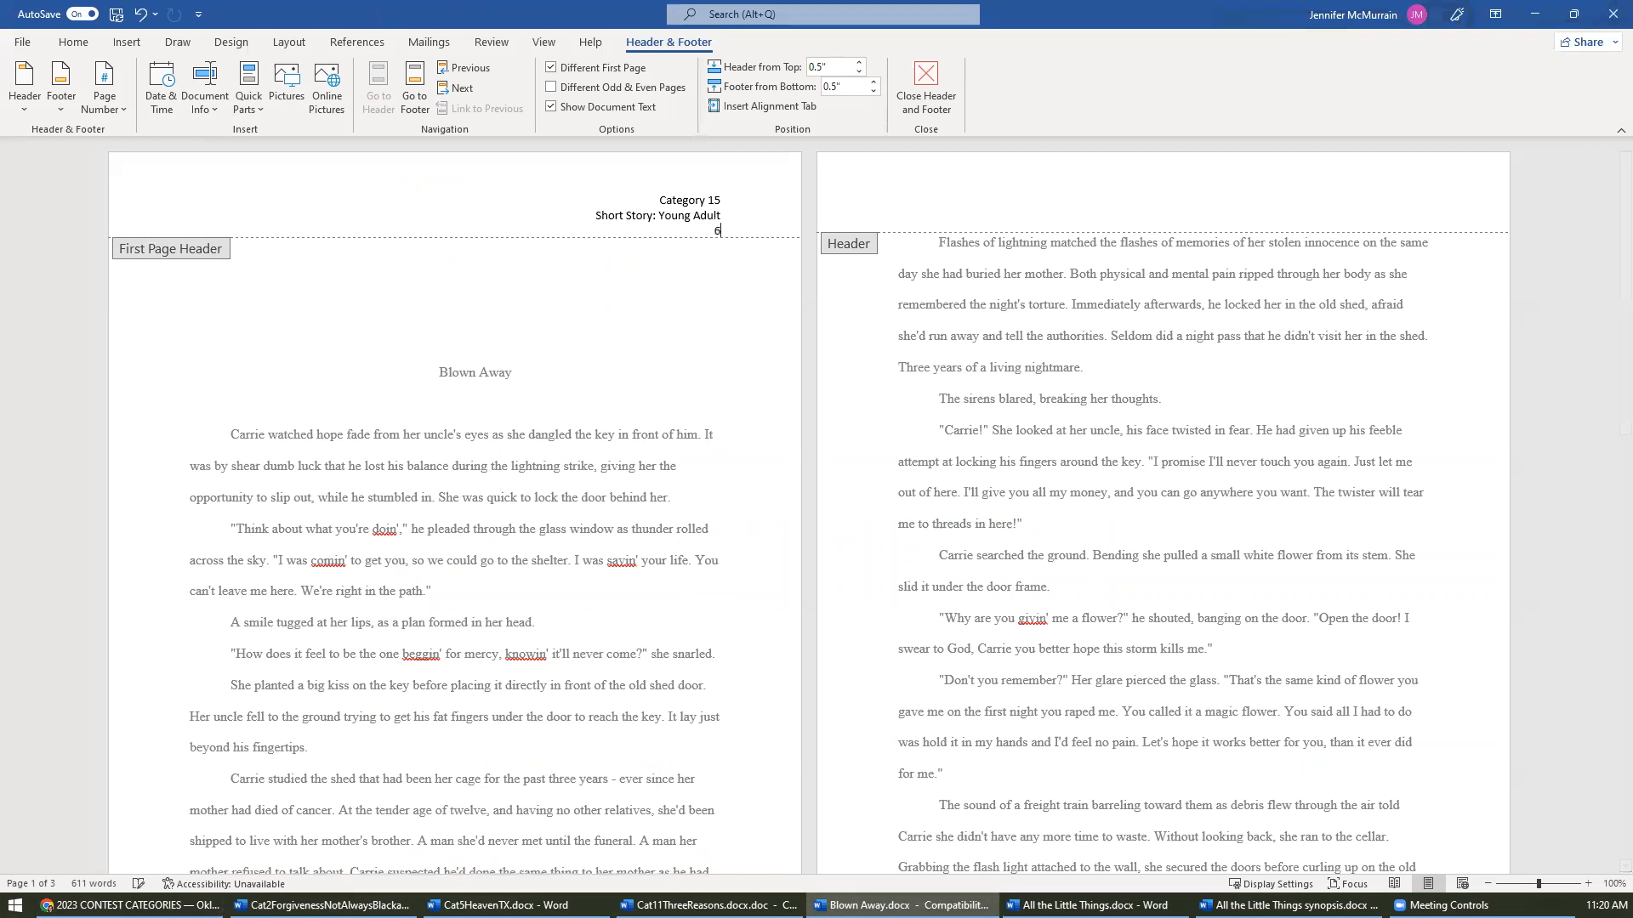
pyautogui.write('11 words')
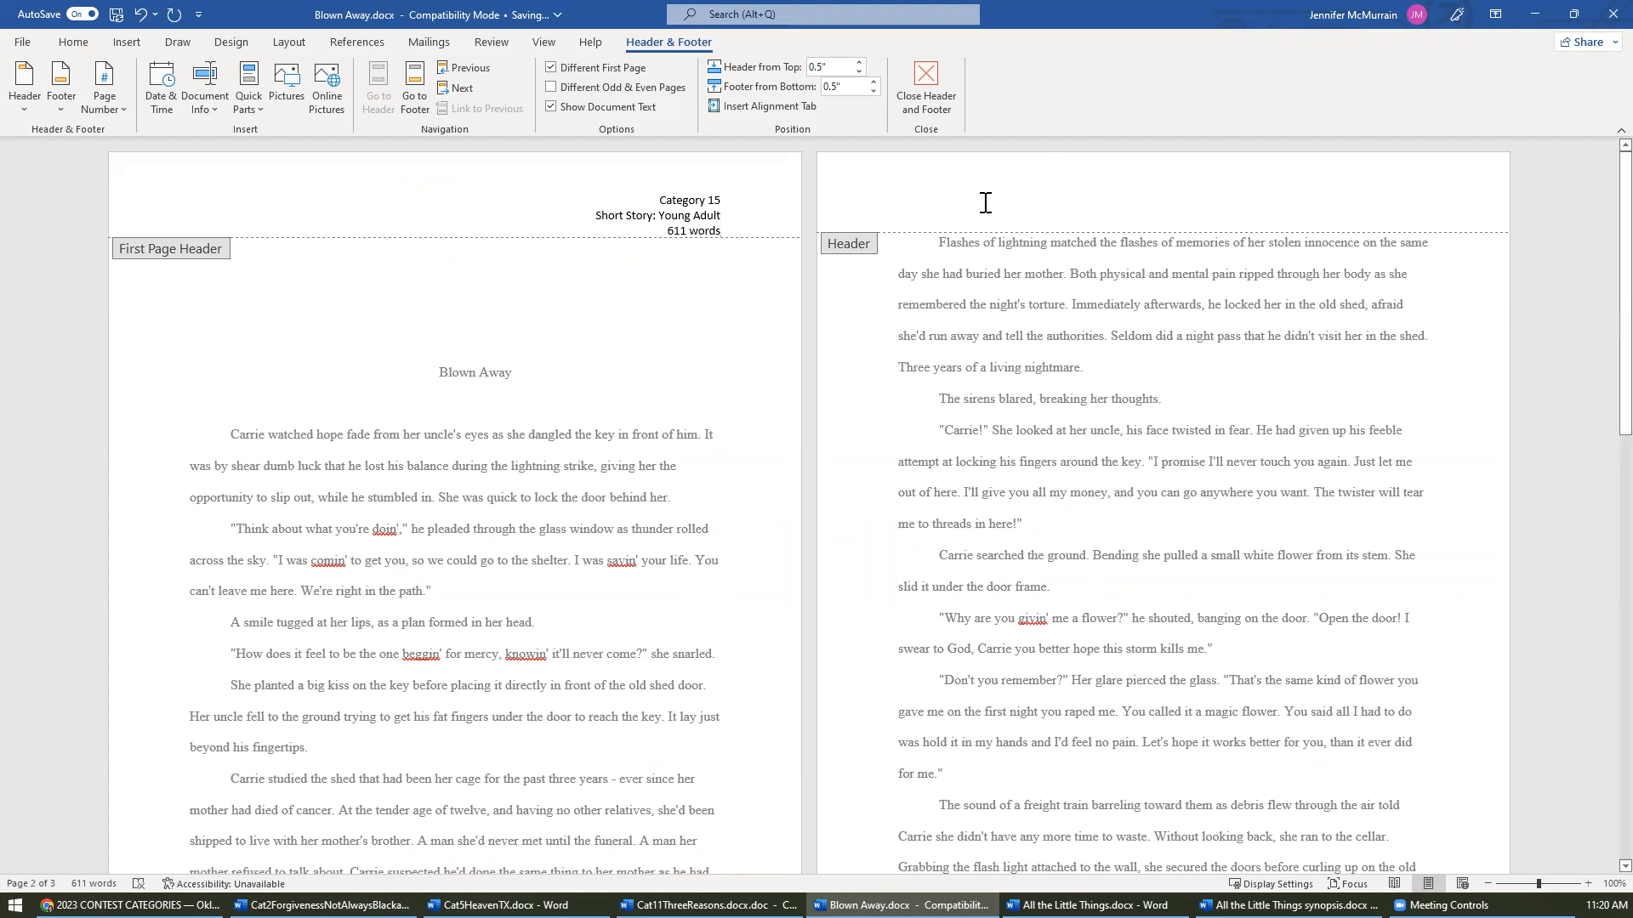
# - Insert a right-aligned page number in the second page's header, put "Blown Away -" before it, and return to the body
pyautogui.click(127, 43)
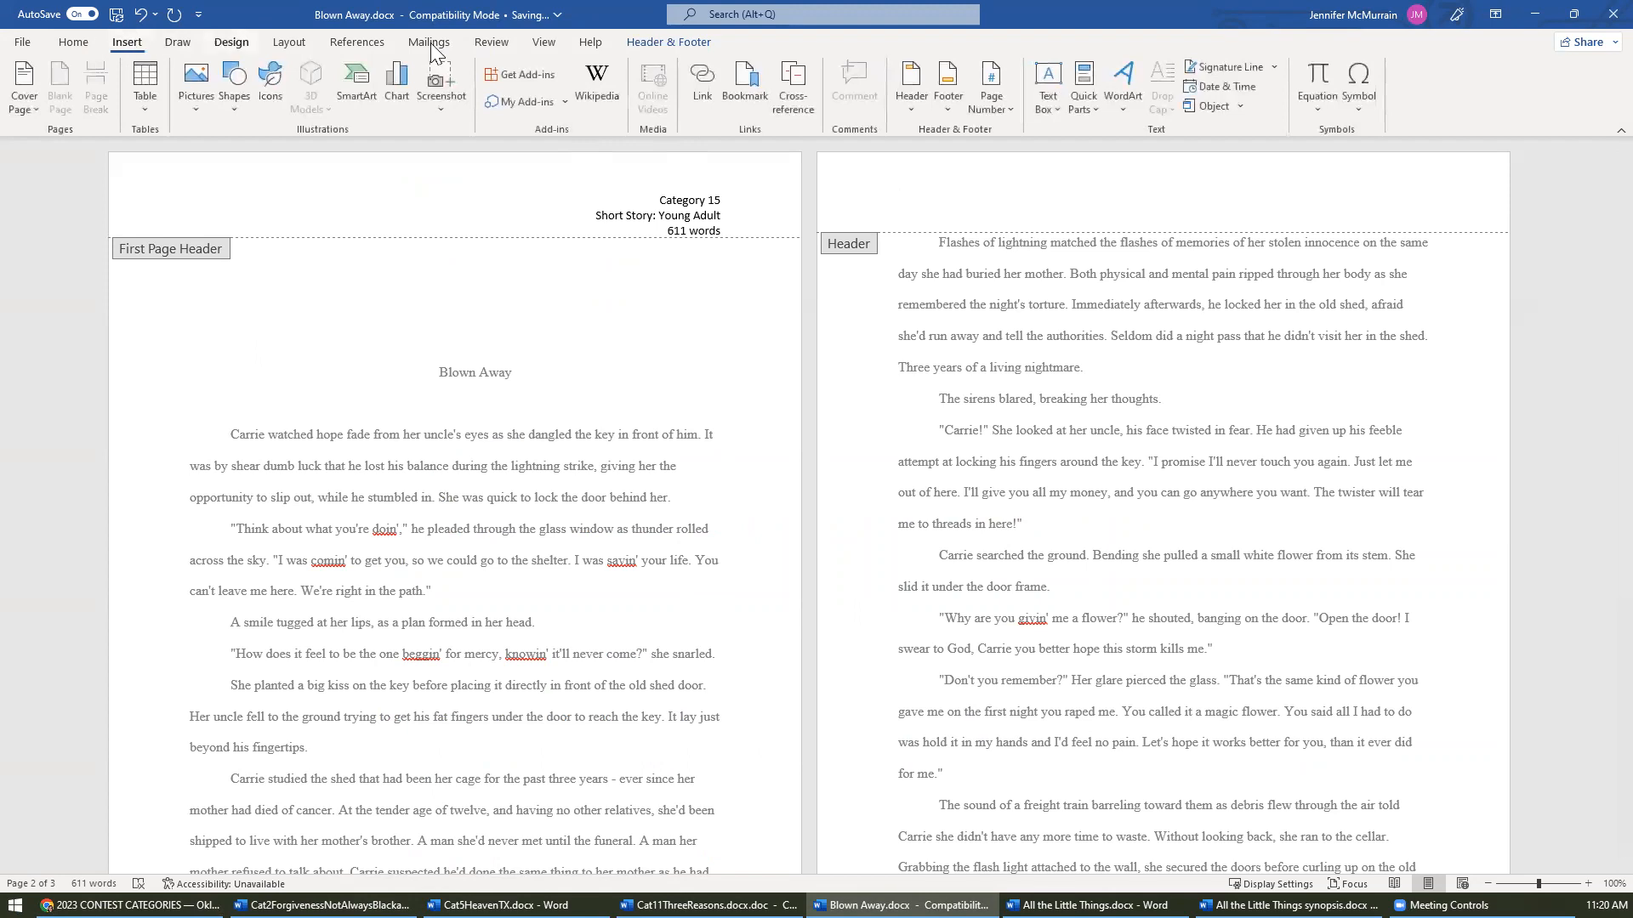
pyautogui.click(1013, 98)
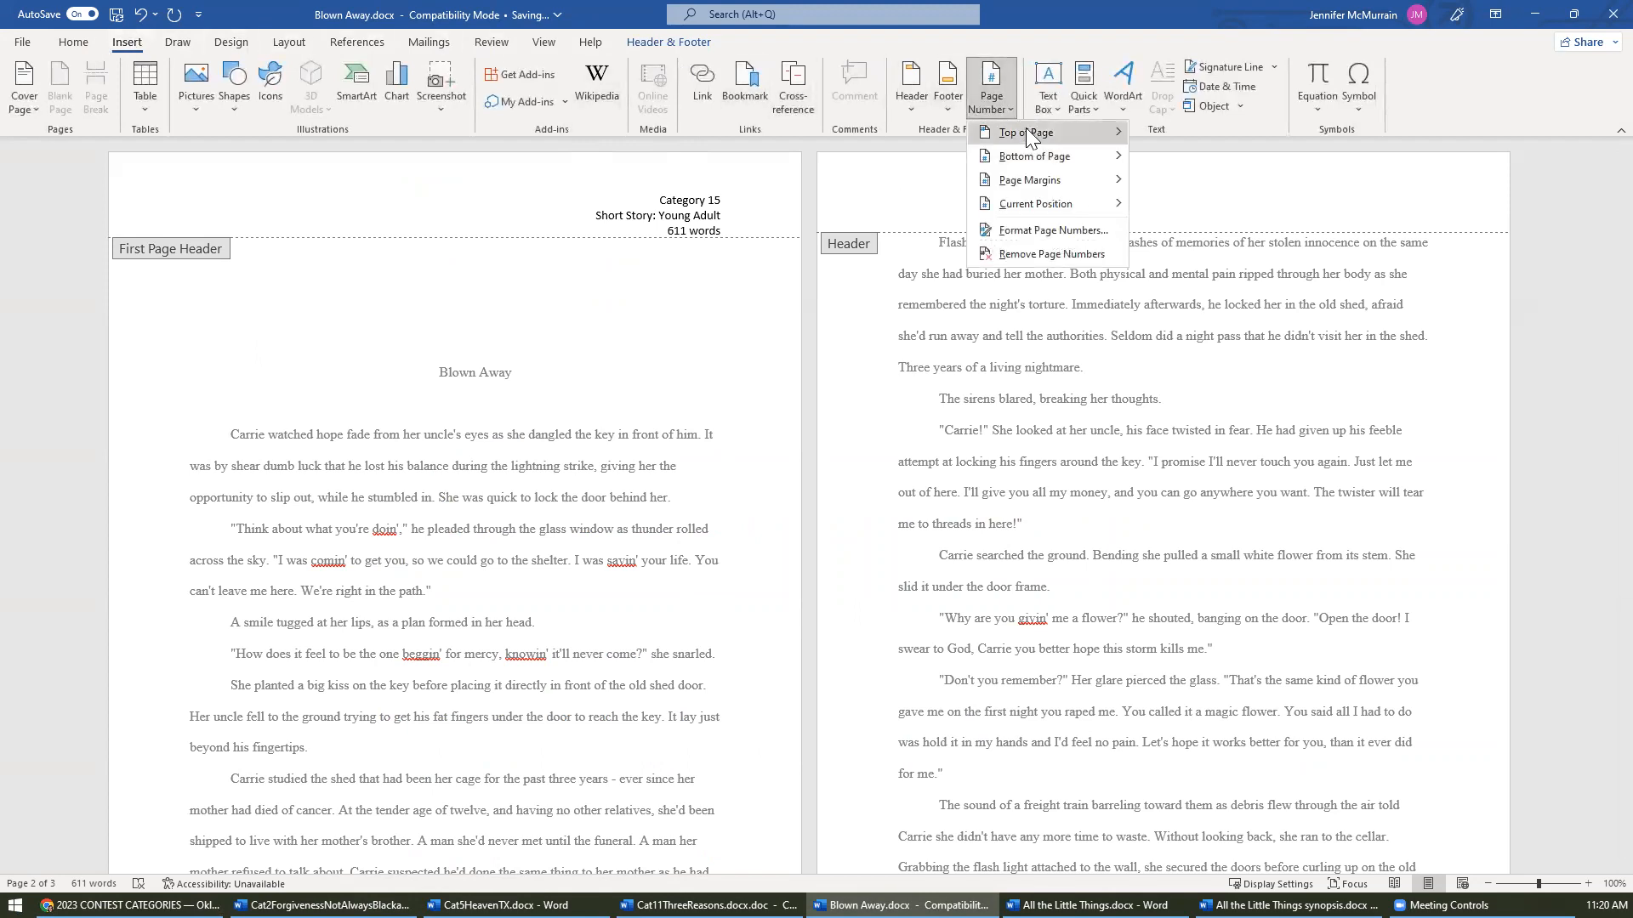
pyautogui.moveTo(1029, 135)
pyautogui.click(1303, 390)
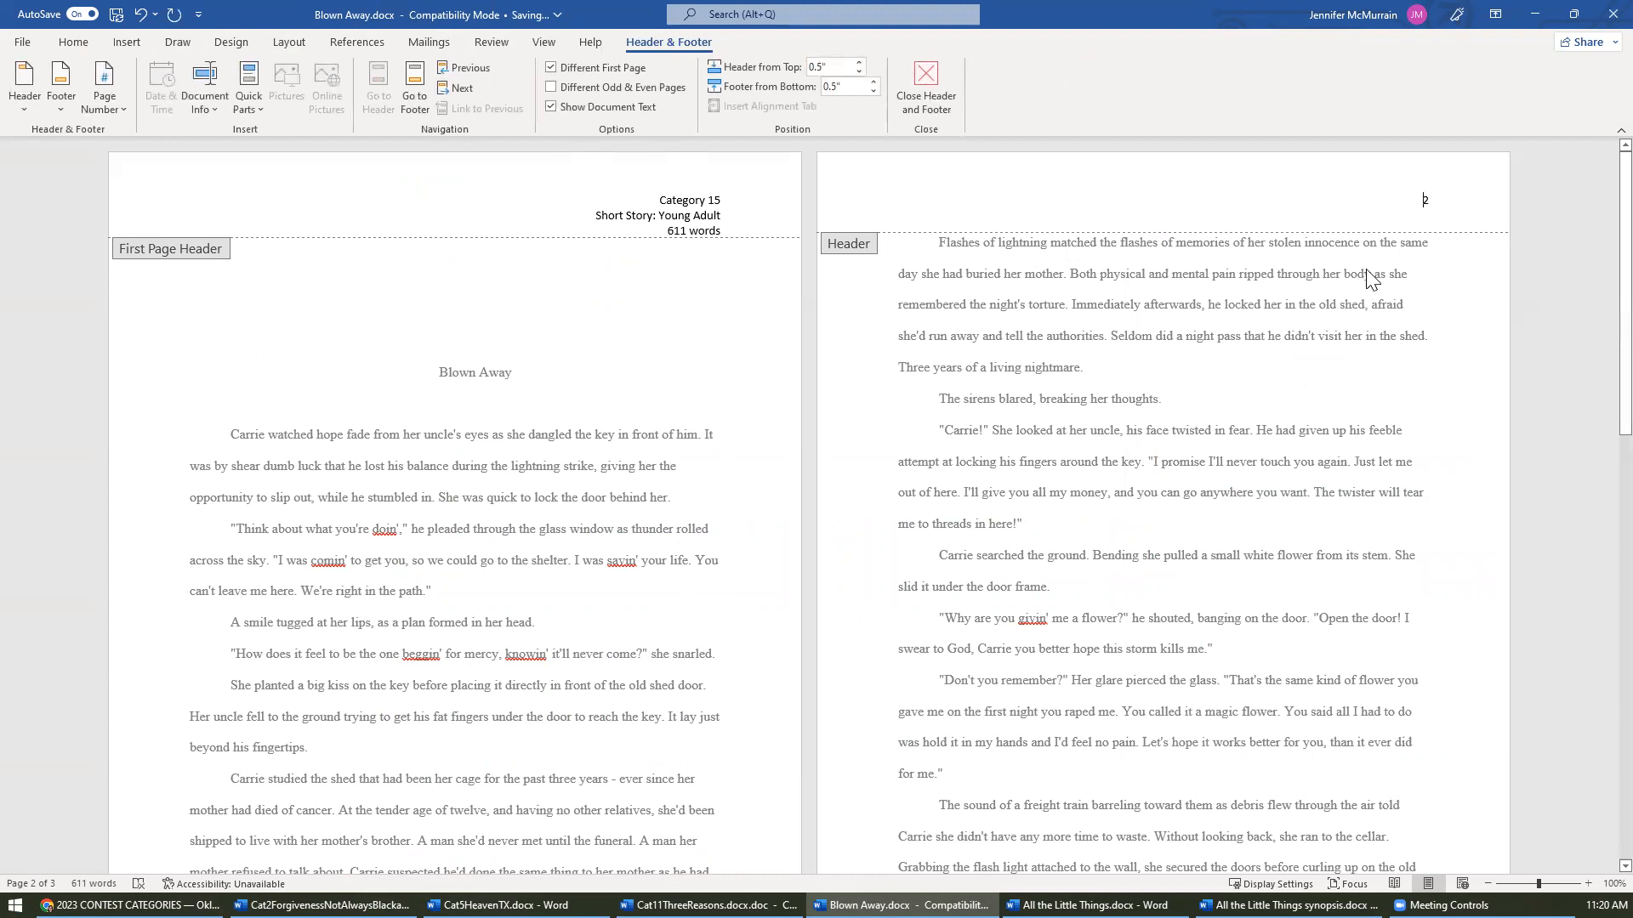
pyautogui.write('Blown Away -')
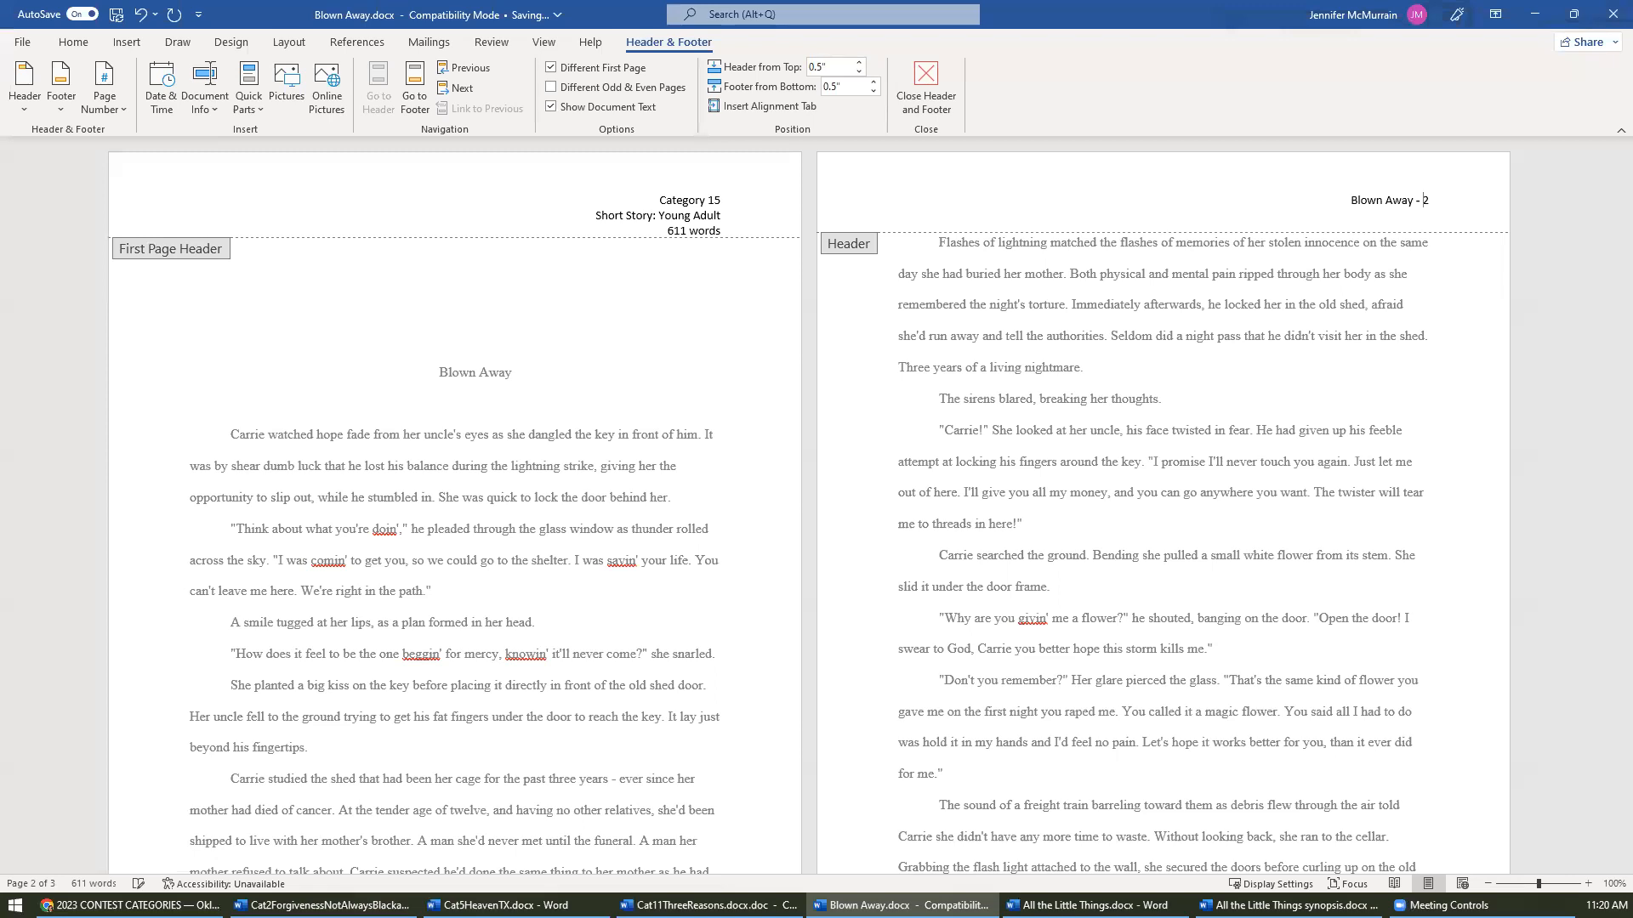
pyautogui.doubleClick(1140, 435)
# - Set the three-line first-page header text in Times New Roman at 12 points
pyautogui.doubleClick(639, 229)
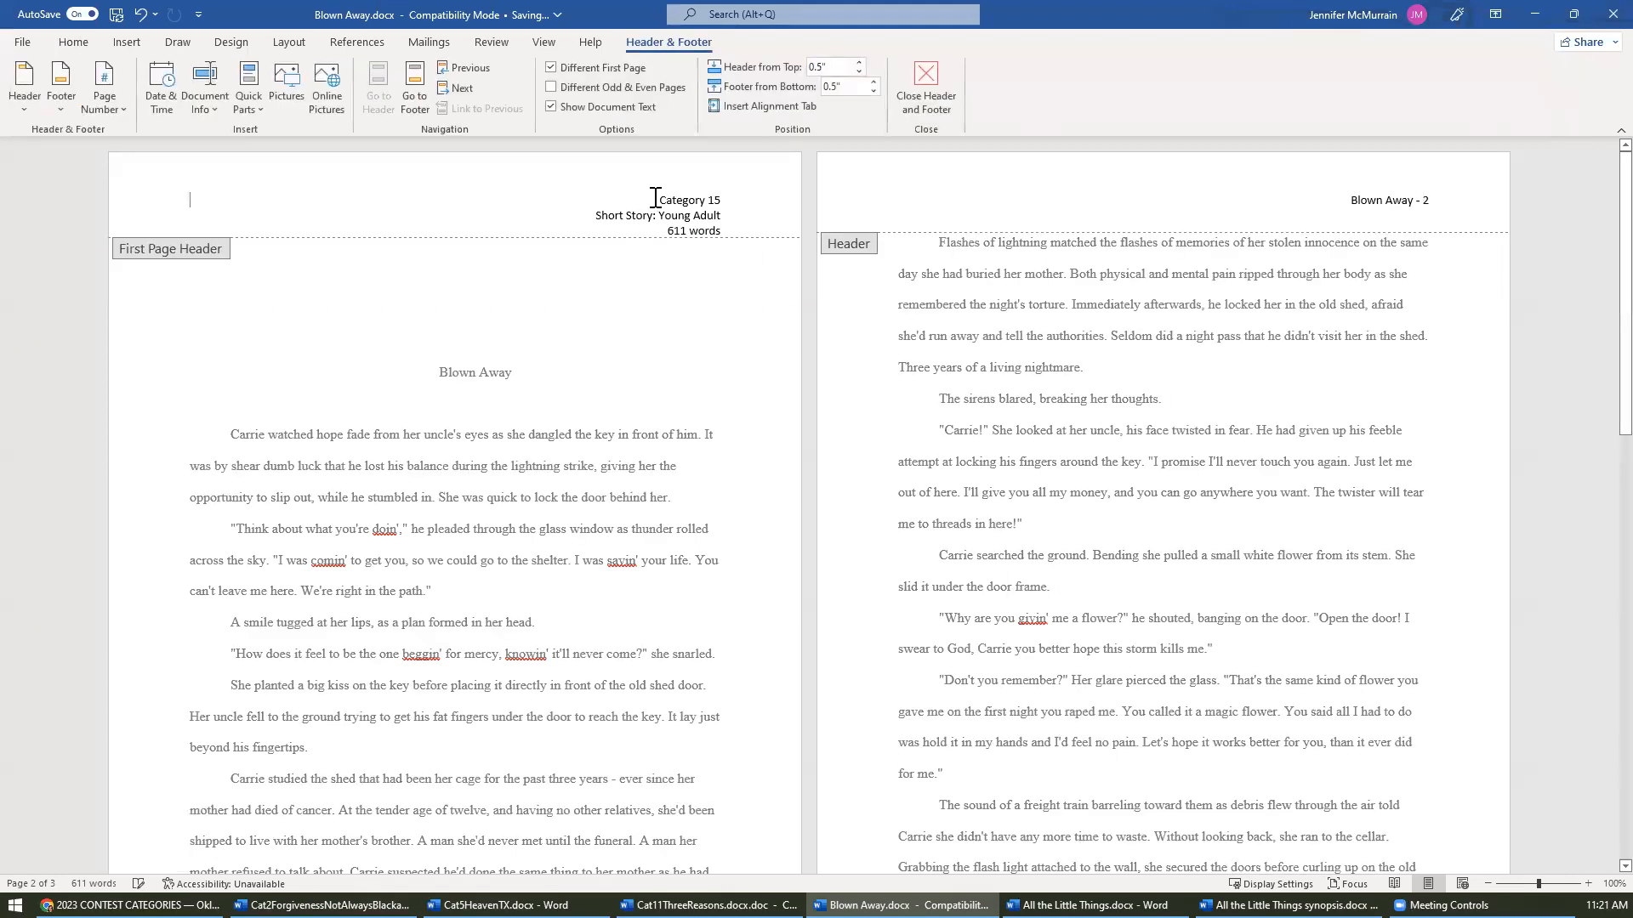
pyautogui.moveTo(656, 201); pyautogui.dragTo(729, 235)
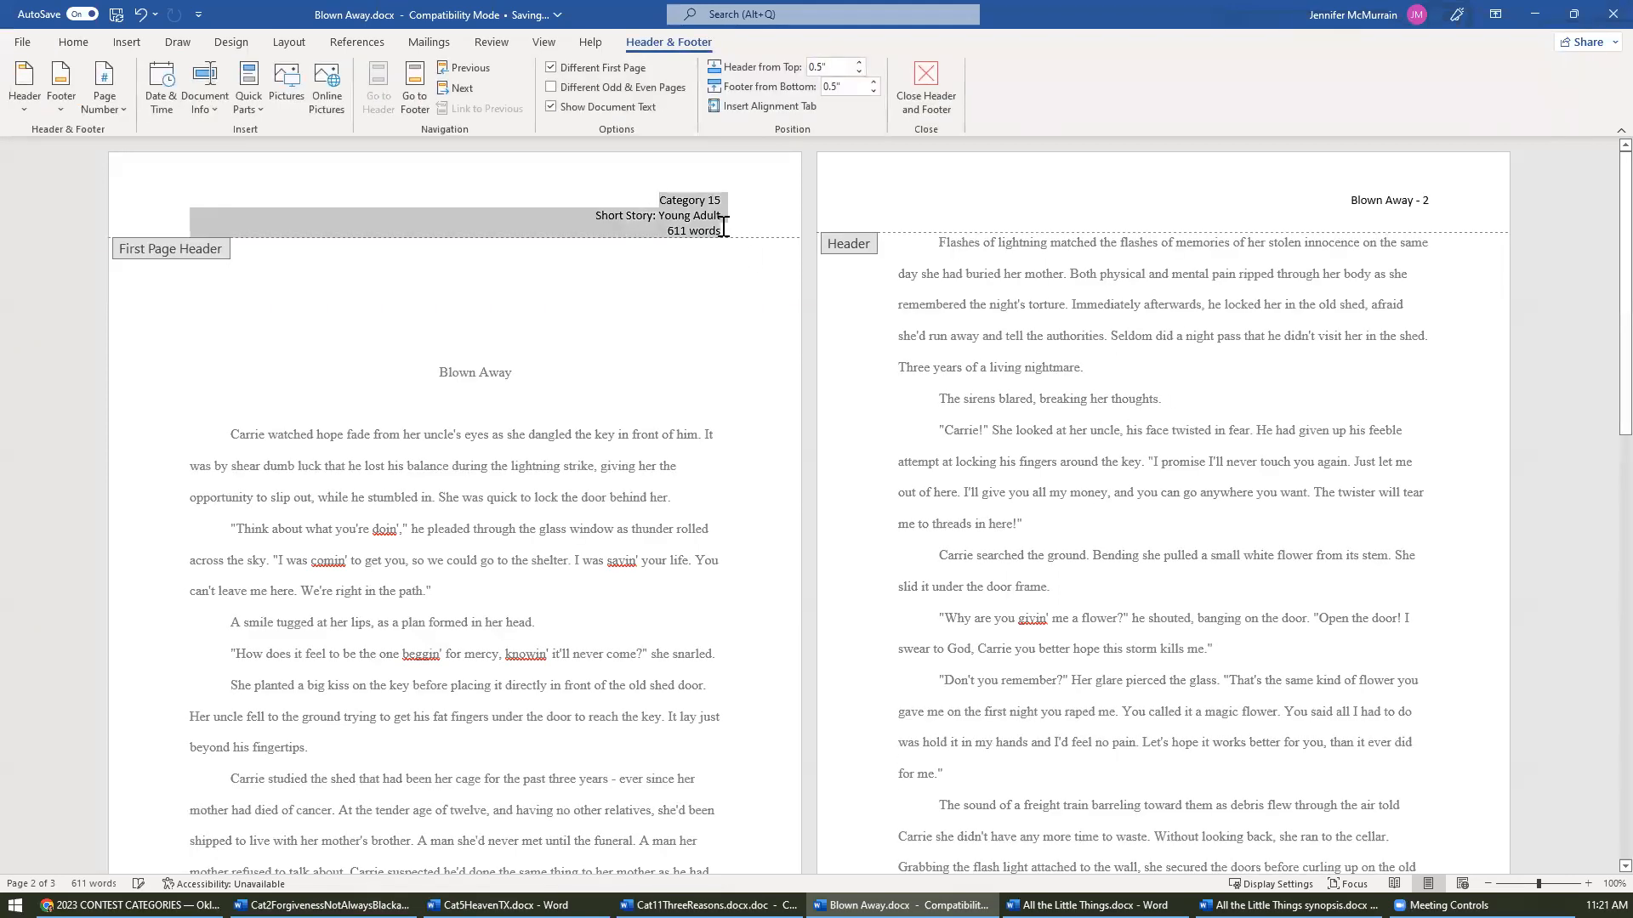
pyautogui.click(73, 42)
pyautogui.click(234, 75)
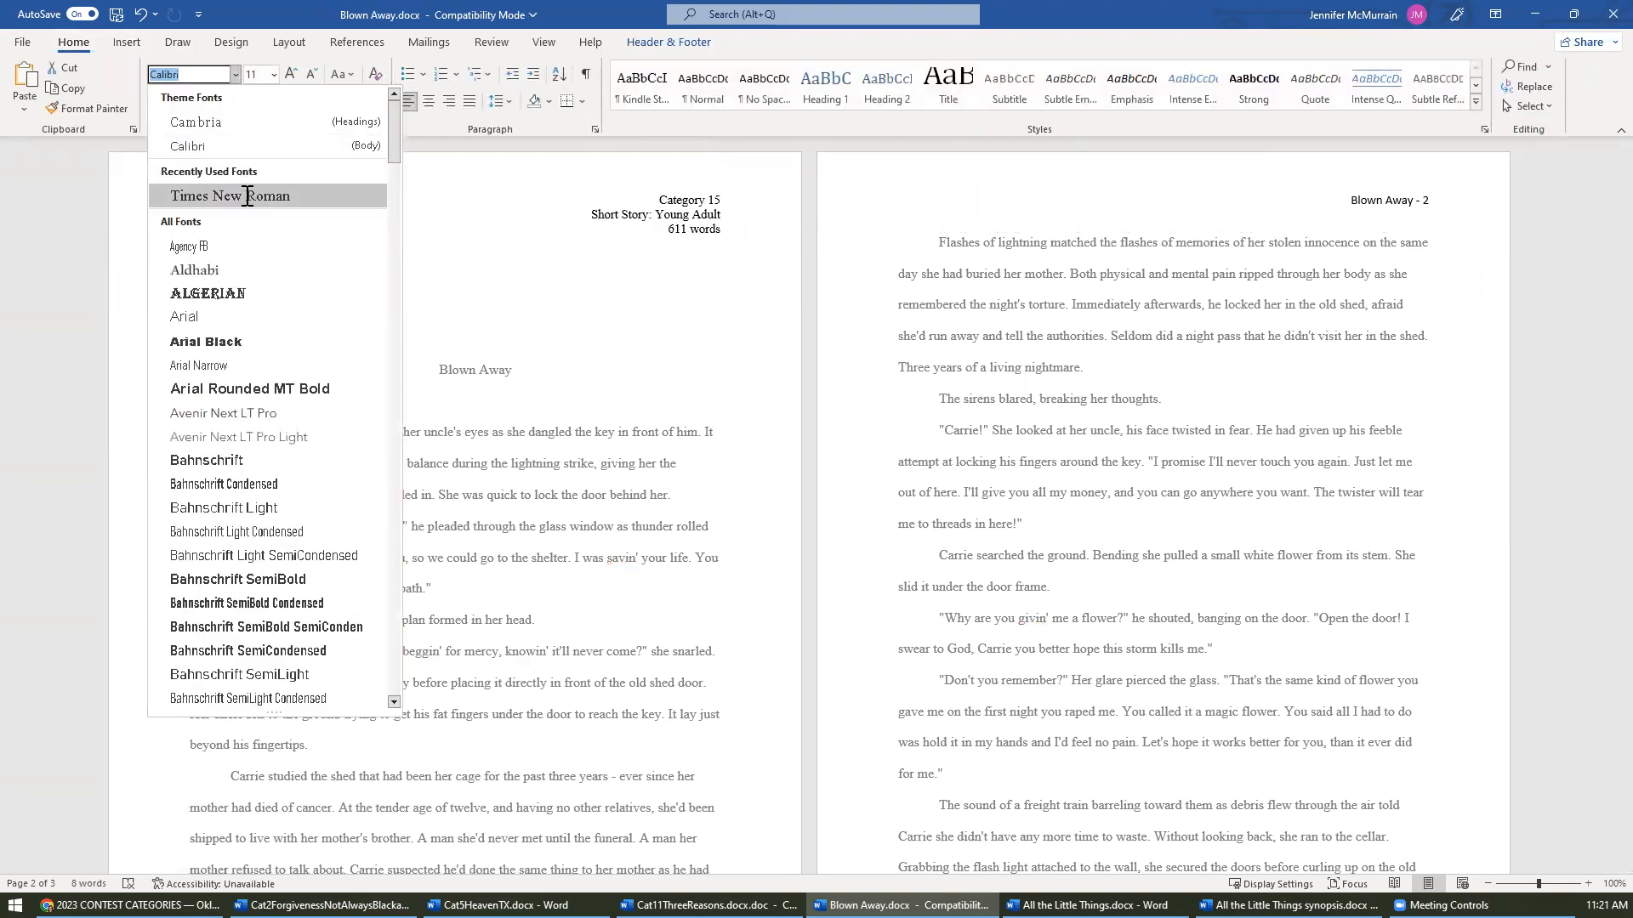
pyautogui.click(128, 295)
pyautogui.click(273, 75)
pyautogui.click(260, 173)
pyautogui.press('Left')
# - Change the second page's "Blown Away - 2" header to Times New Roman, 12 points, and return to the body text
pyautogui.moveTo(1330, 196); pyautogui.dragTo(1476, 213)
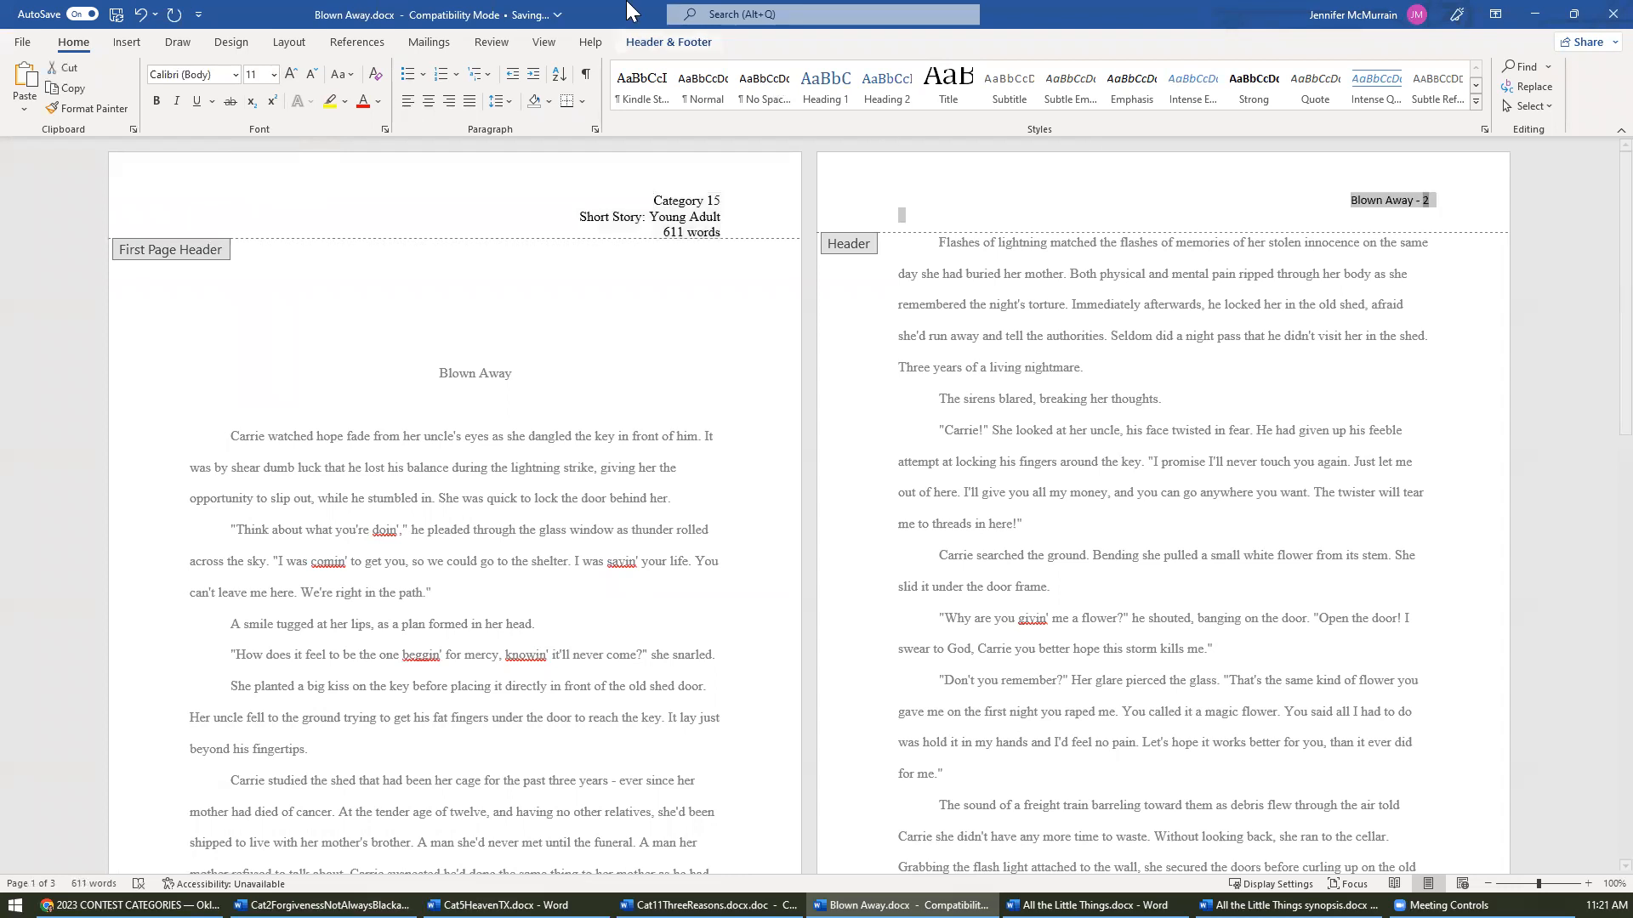
pyautogui.click(236, 75)
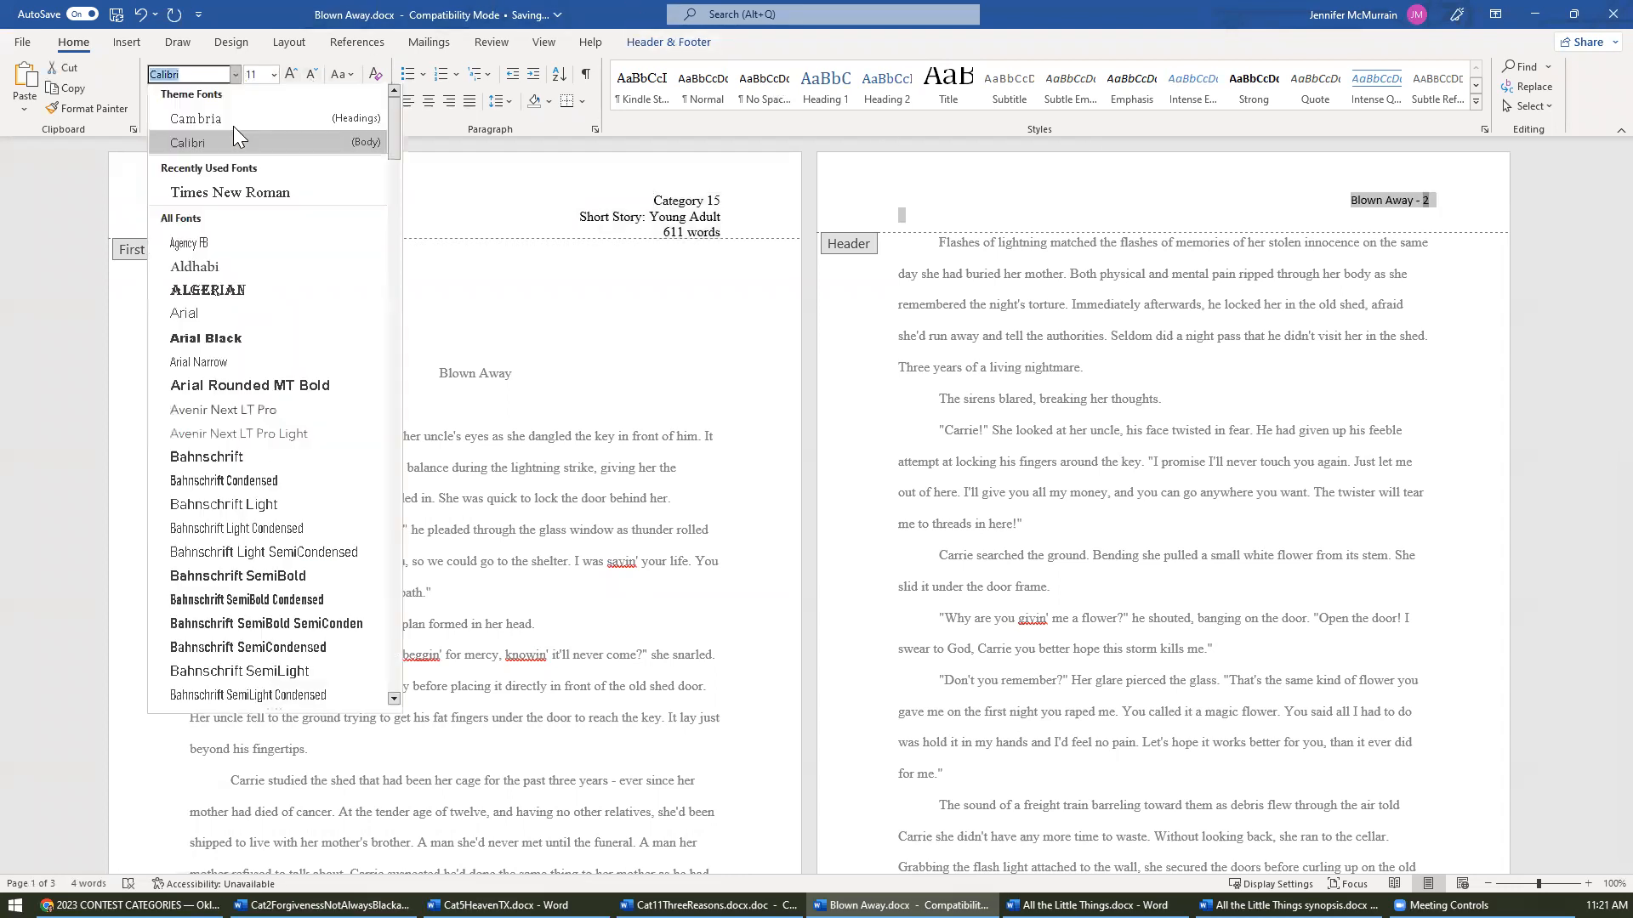
pyautogui.click(241, 199)
pyautogui.click(274, 75)
pyautogui.click(260, 172)
pyautogui.doubleClick(1094, 539)
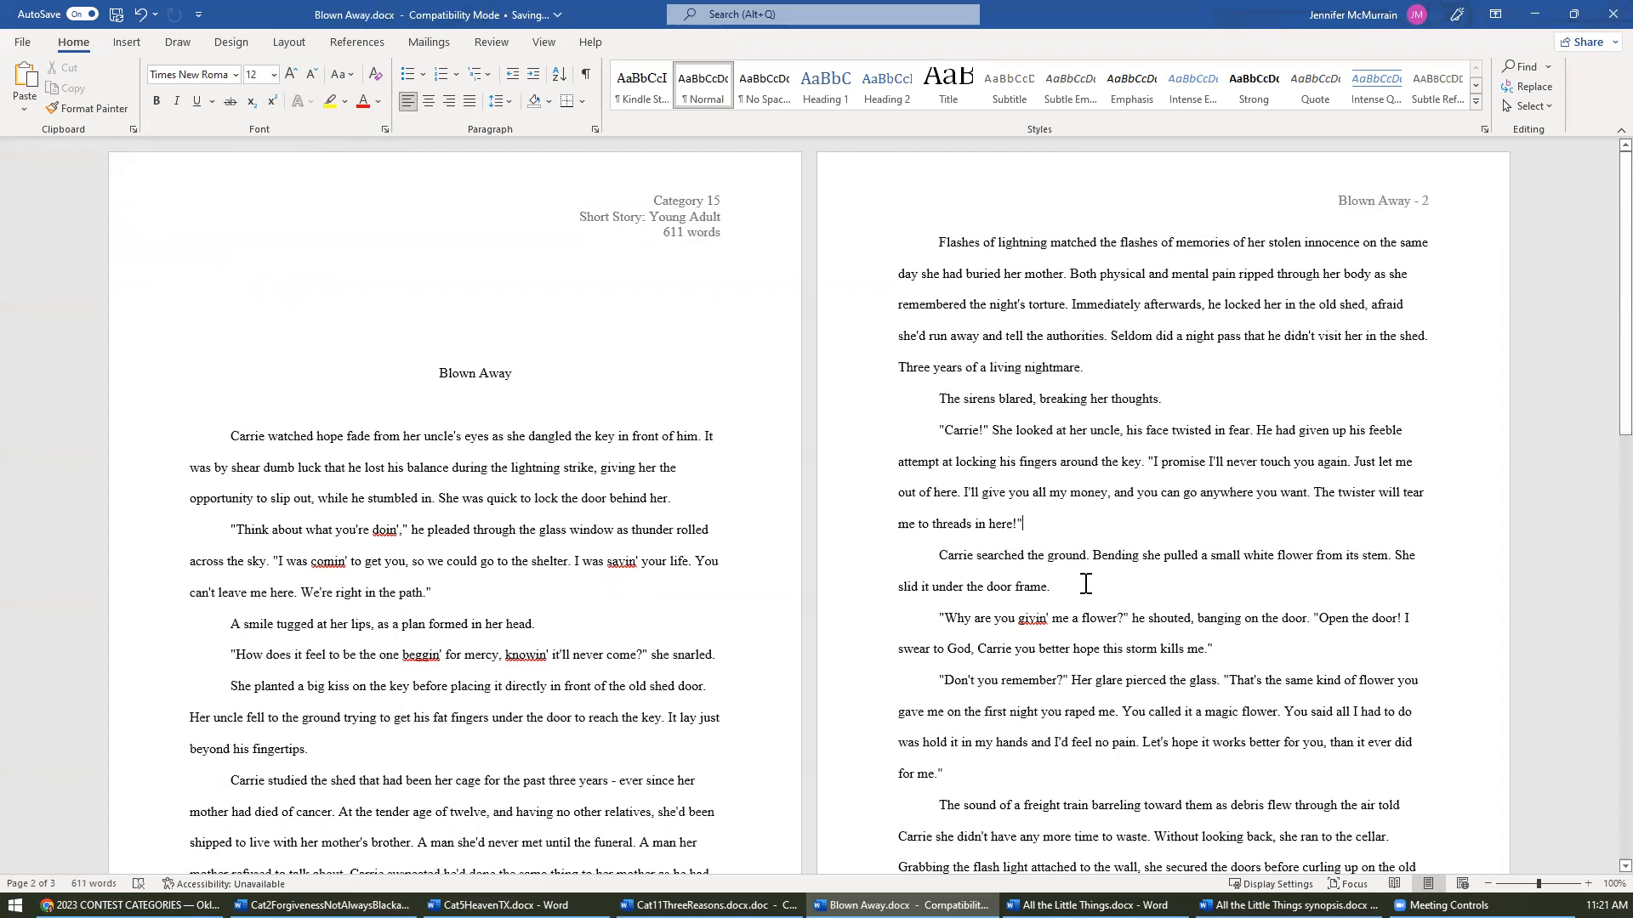
# - Inspect the Blown Away document for document properties and personal information, and remove everything of that kind
pyautogui.scroll(-5, 927, 595)
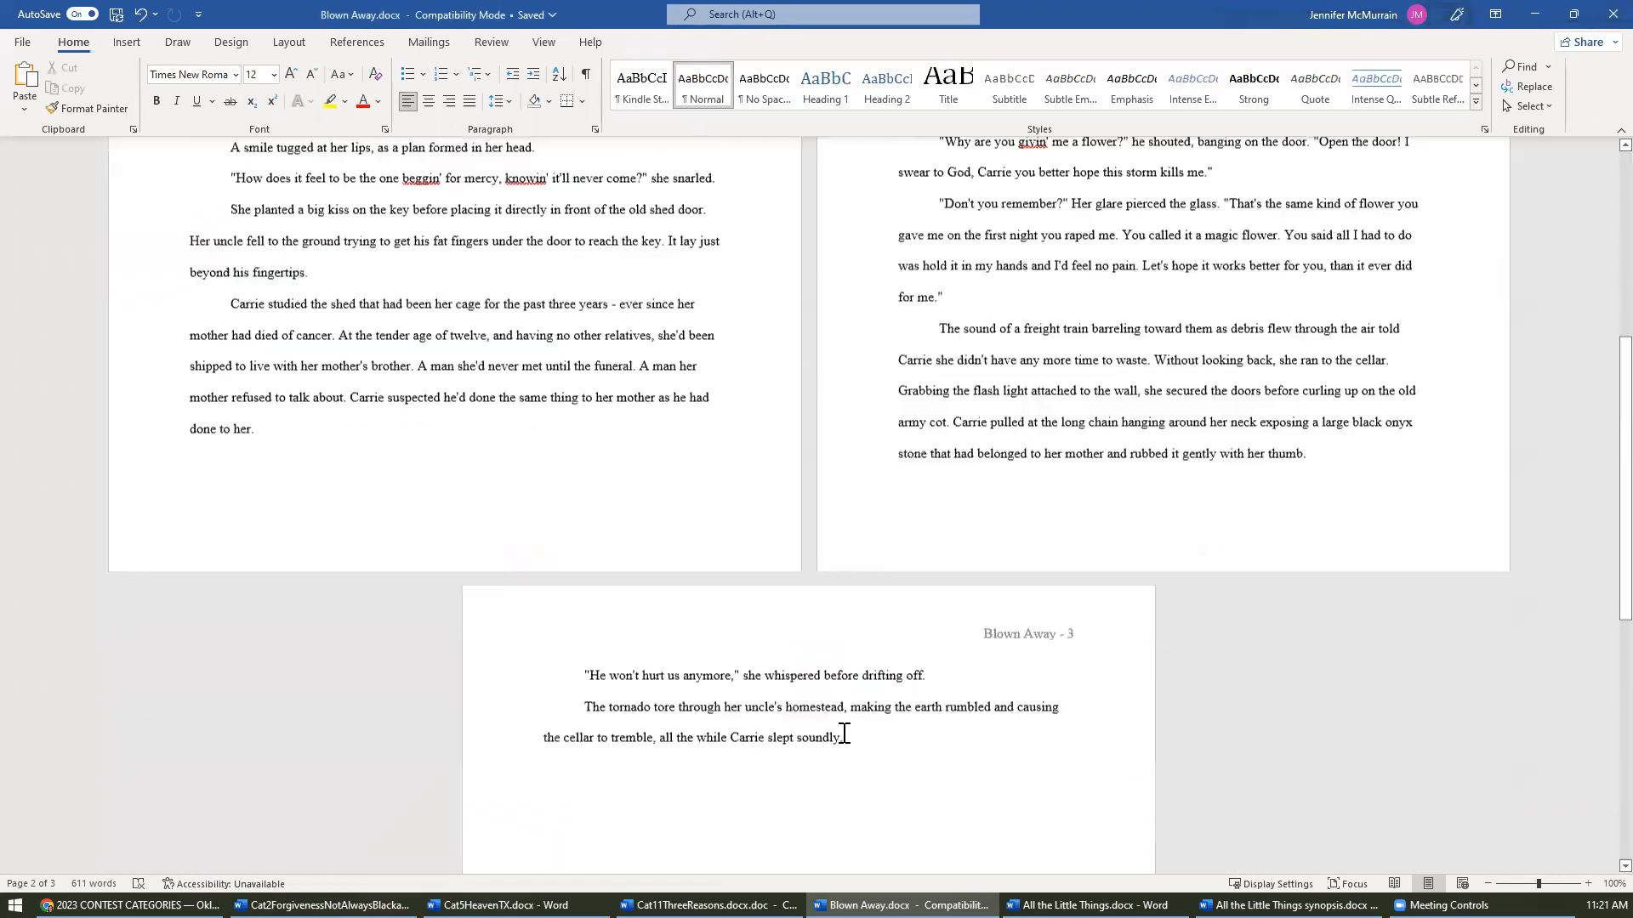
pyautogui.scroll(2, 722, 576)
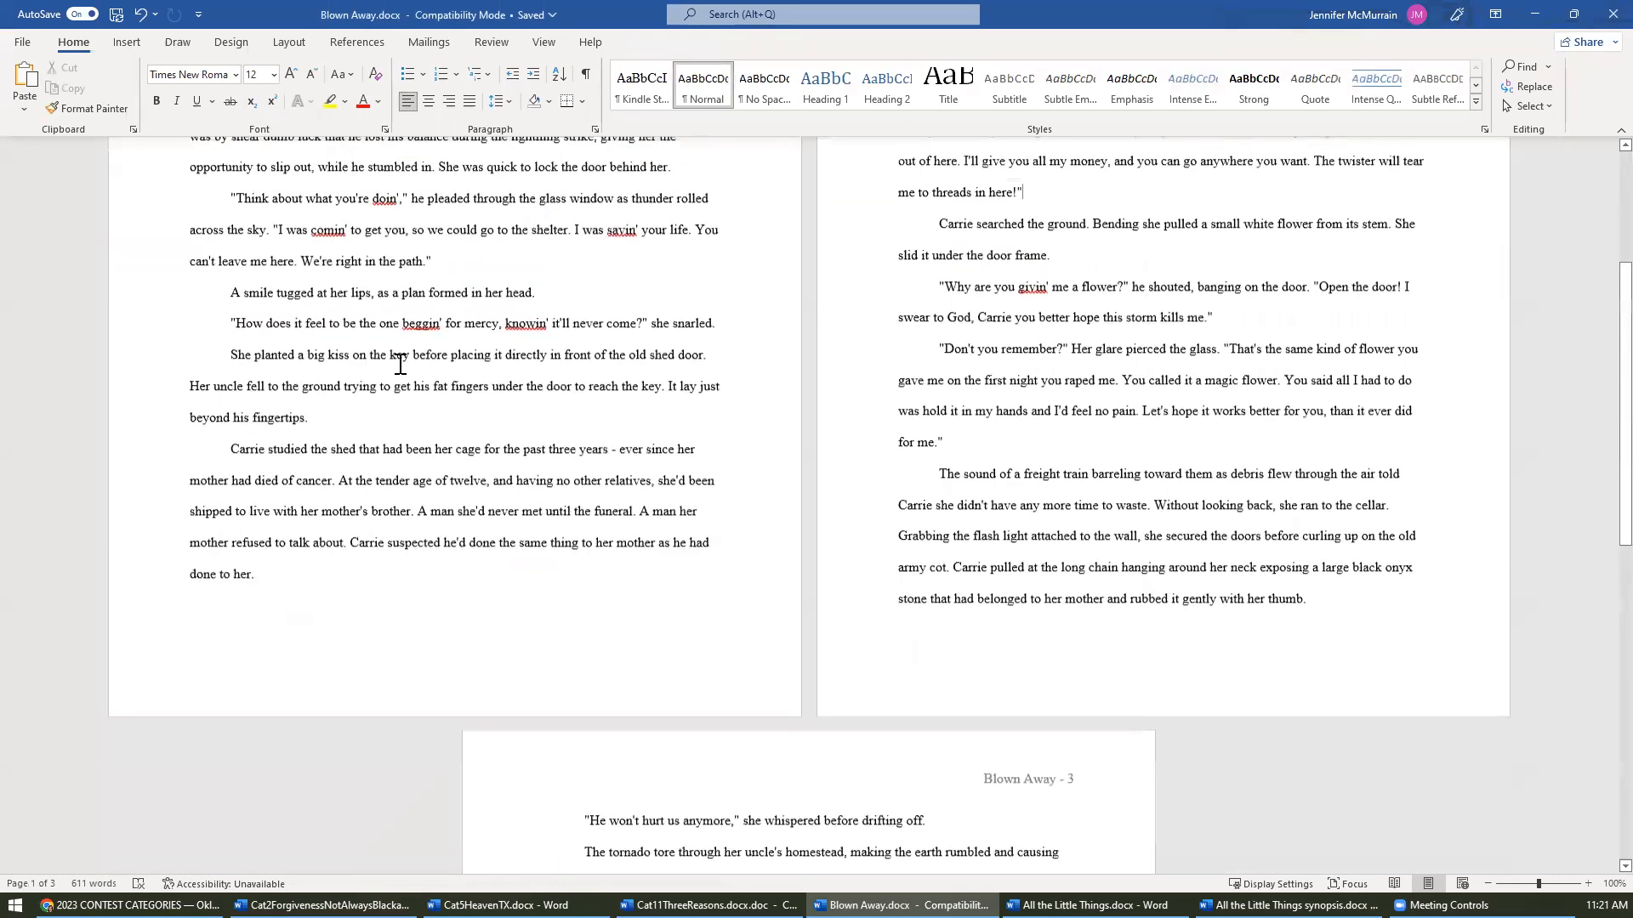
pyautogui.scroll(3, 399, 364)
pyautogui.click(21, 44)
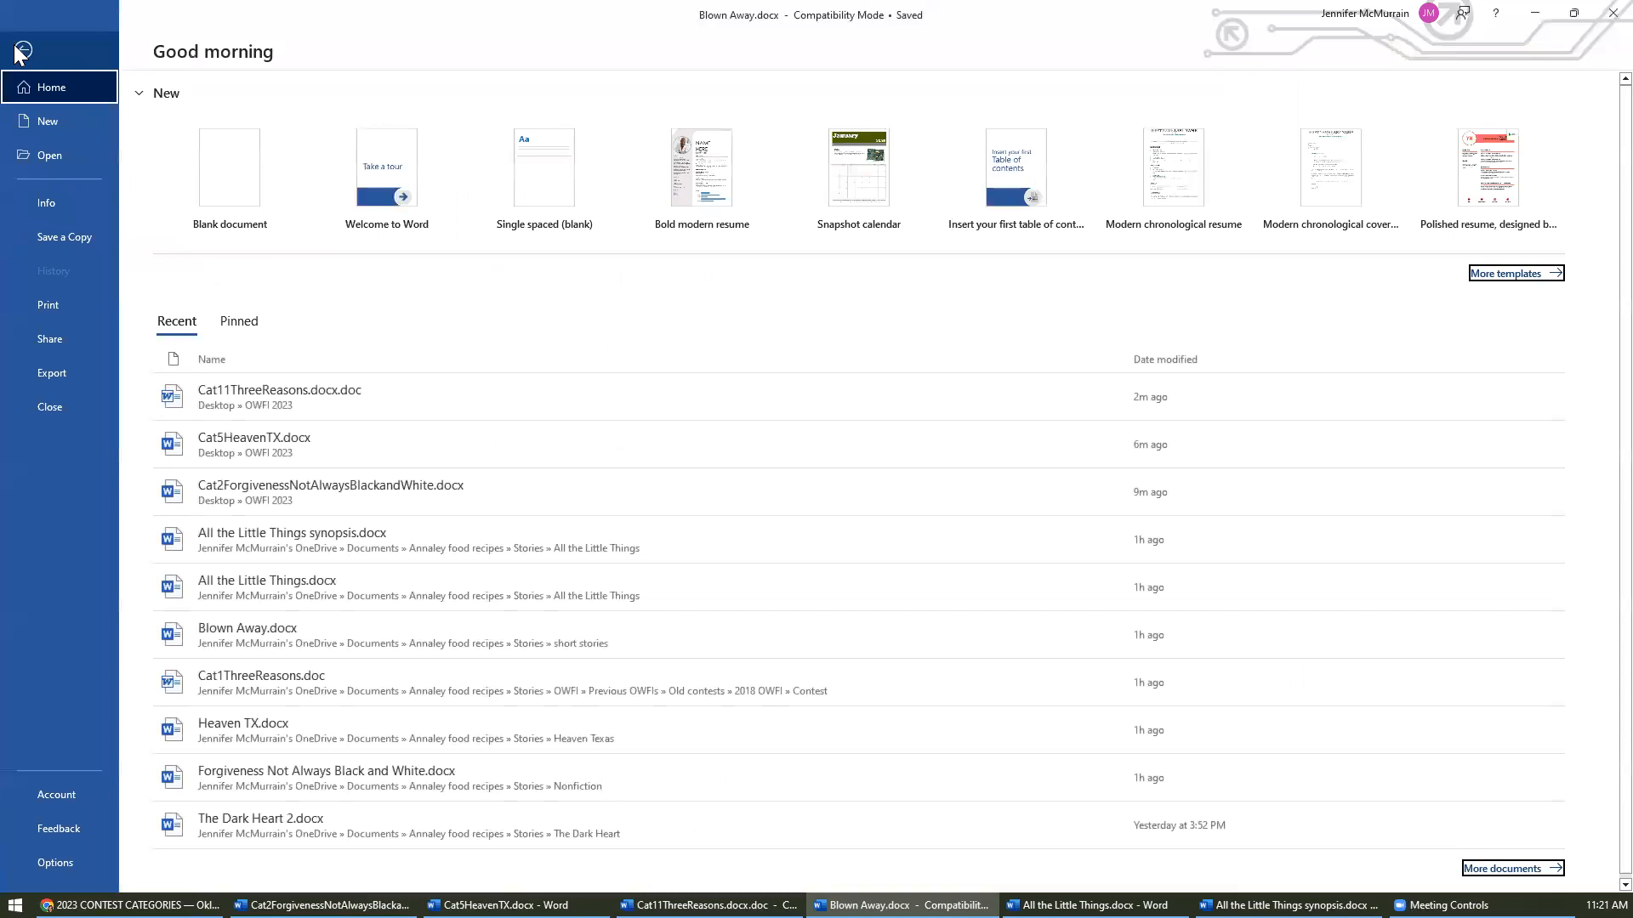
pyautogui.click(49, 203)
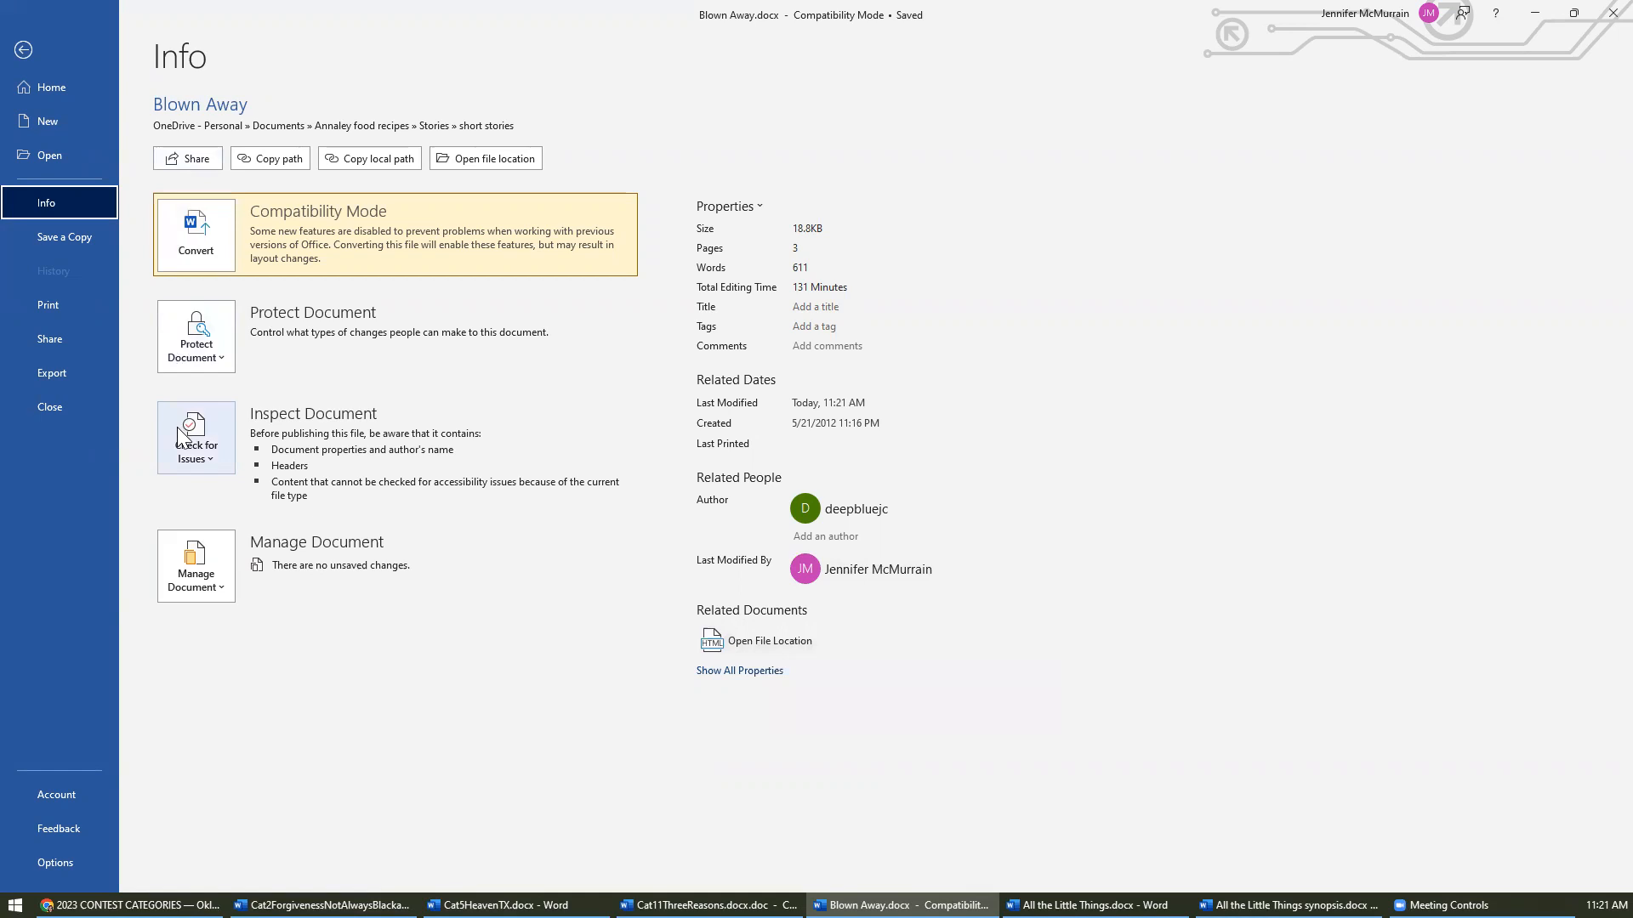
pyautogui.click(172, 460)
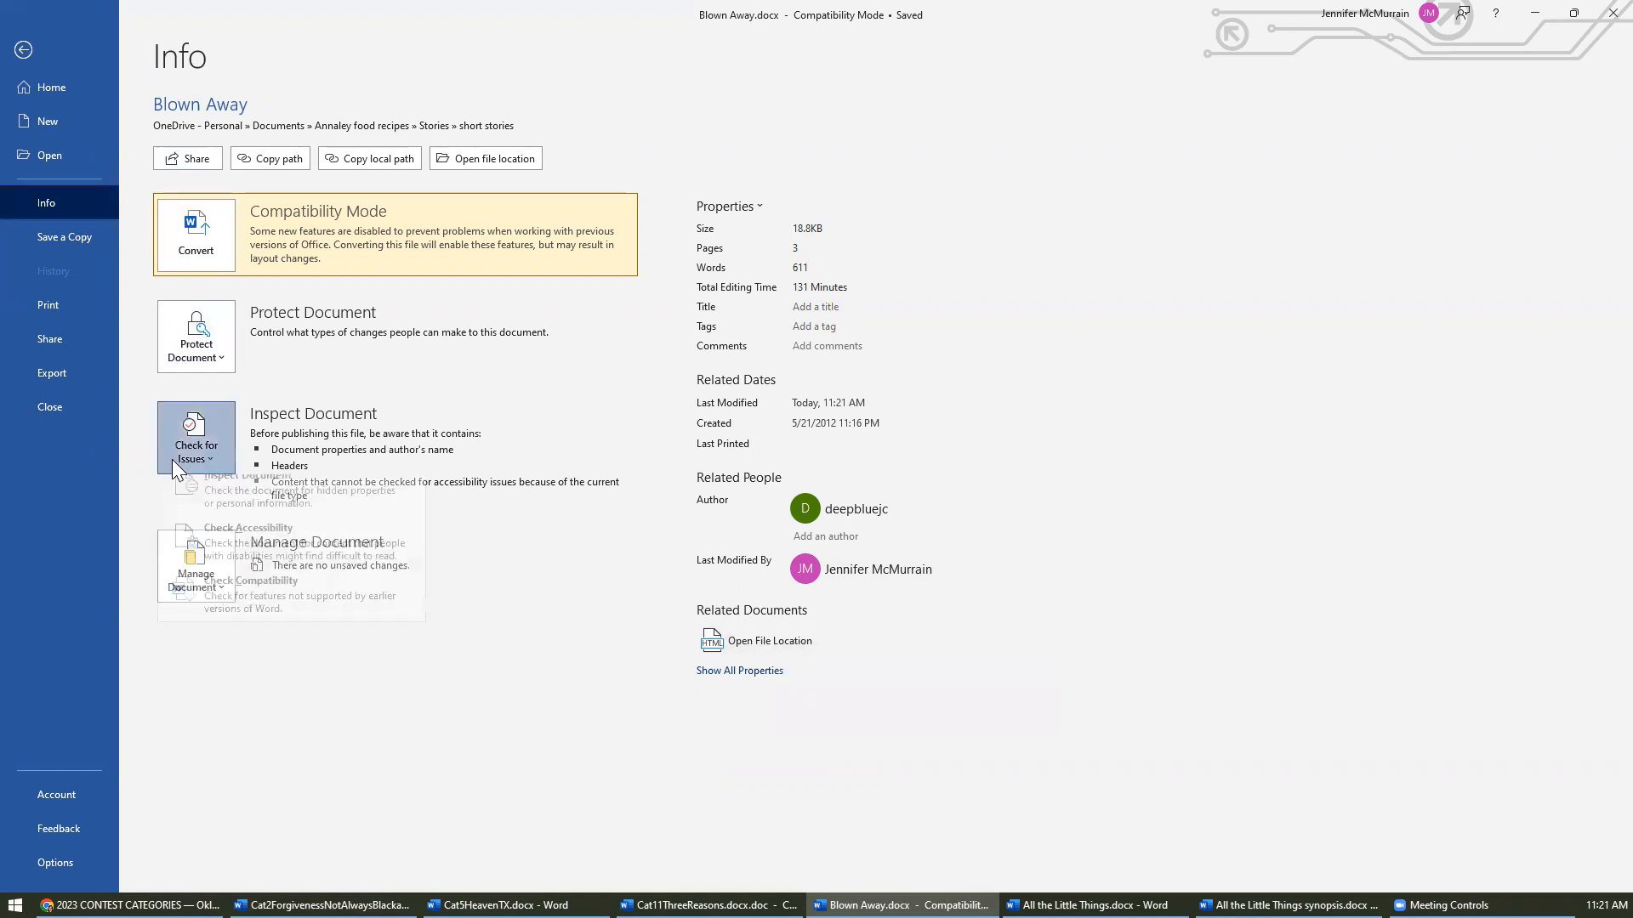
pyautogui.click(217, 508)
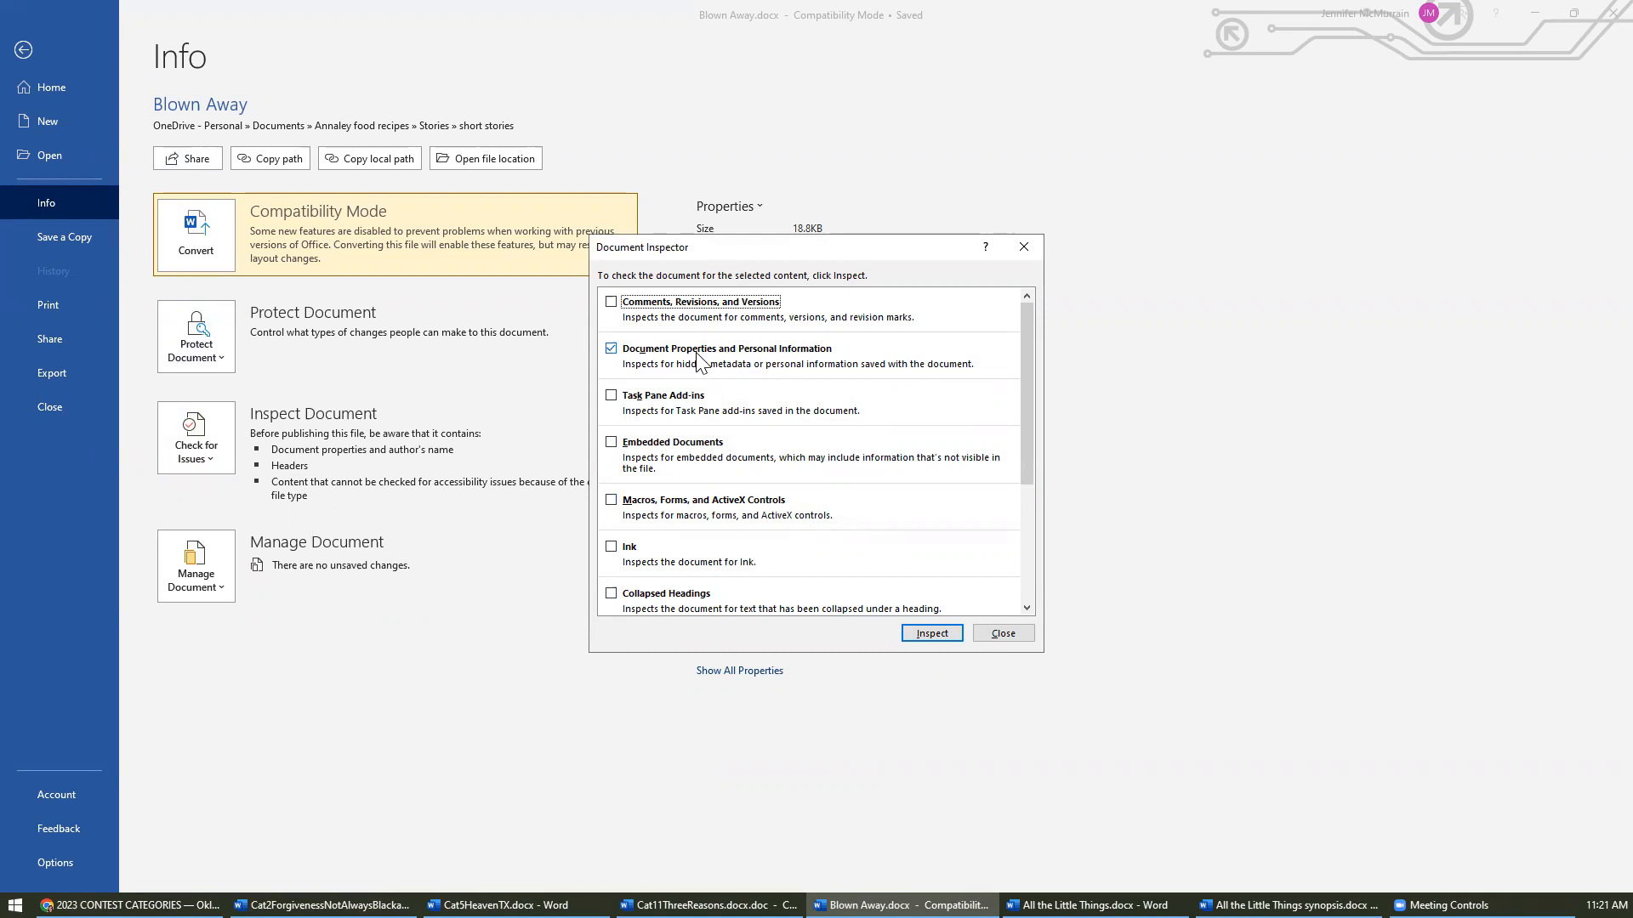
pyautogui.click(950, 633)
pyautogui.click(994, 305)
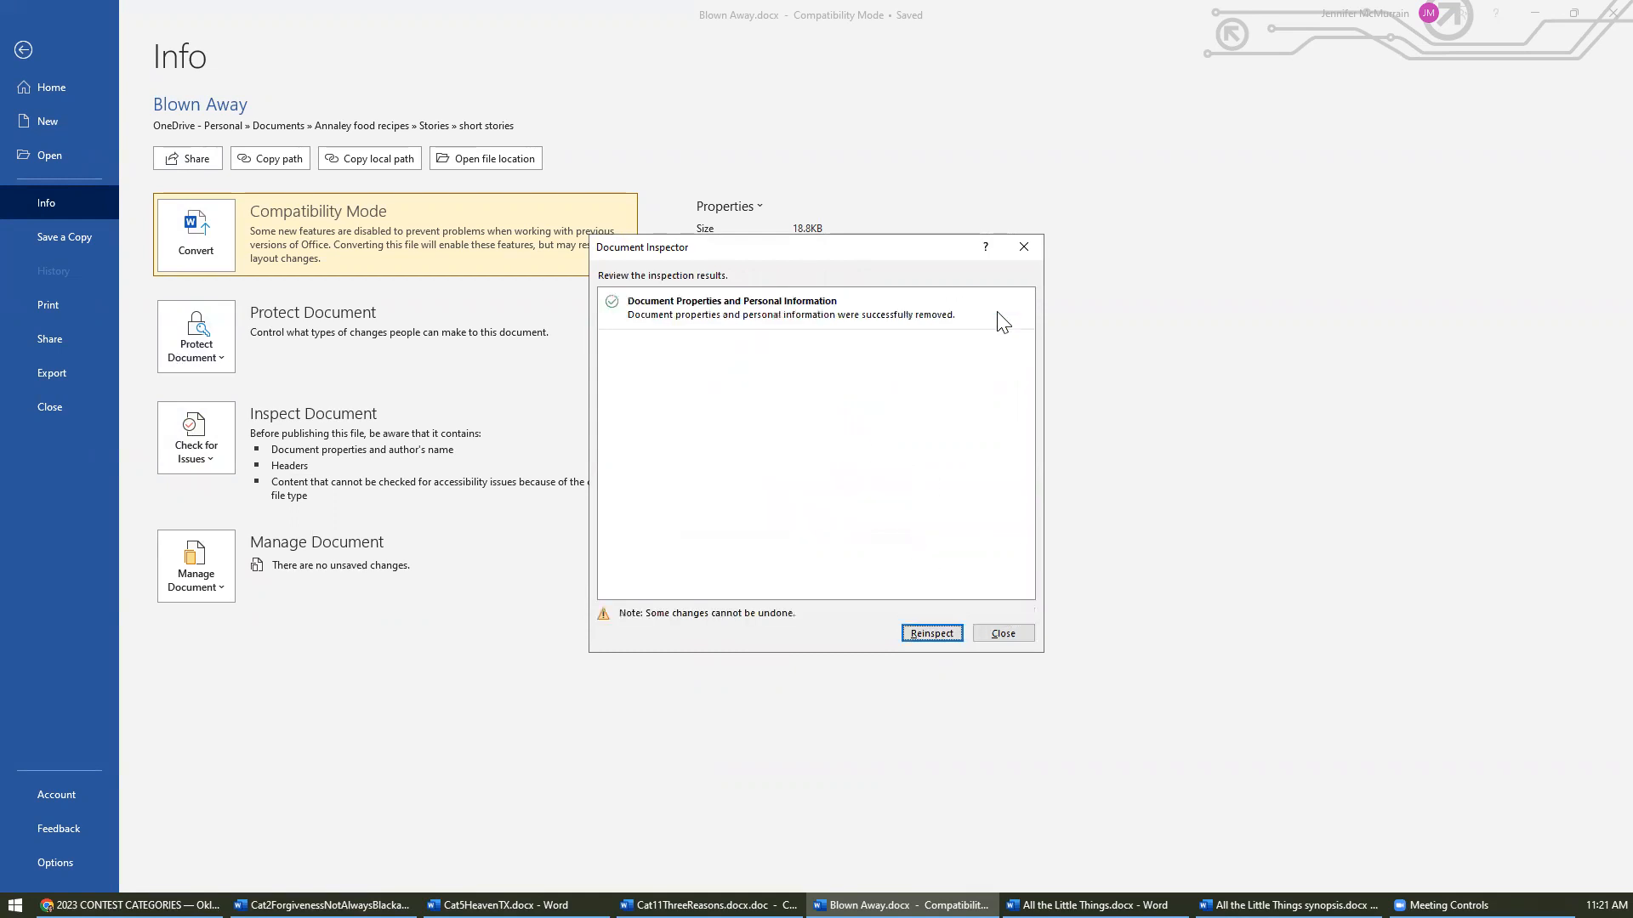
pyautogui.click(1003, 633)
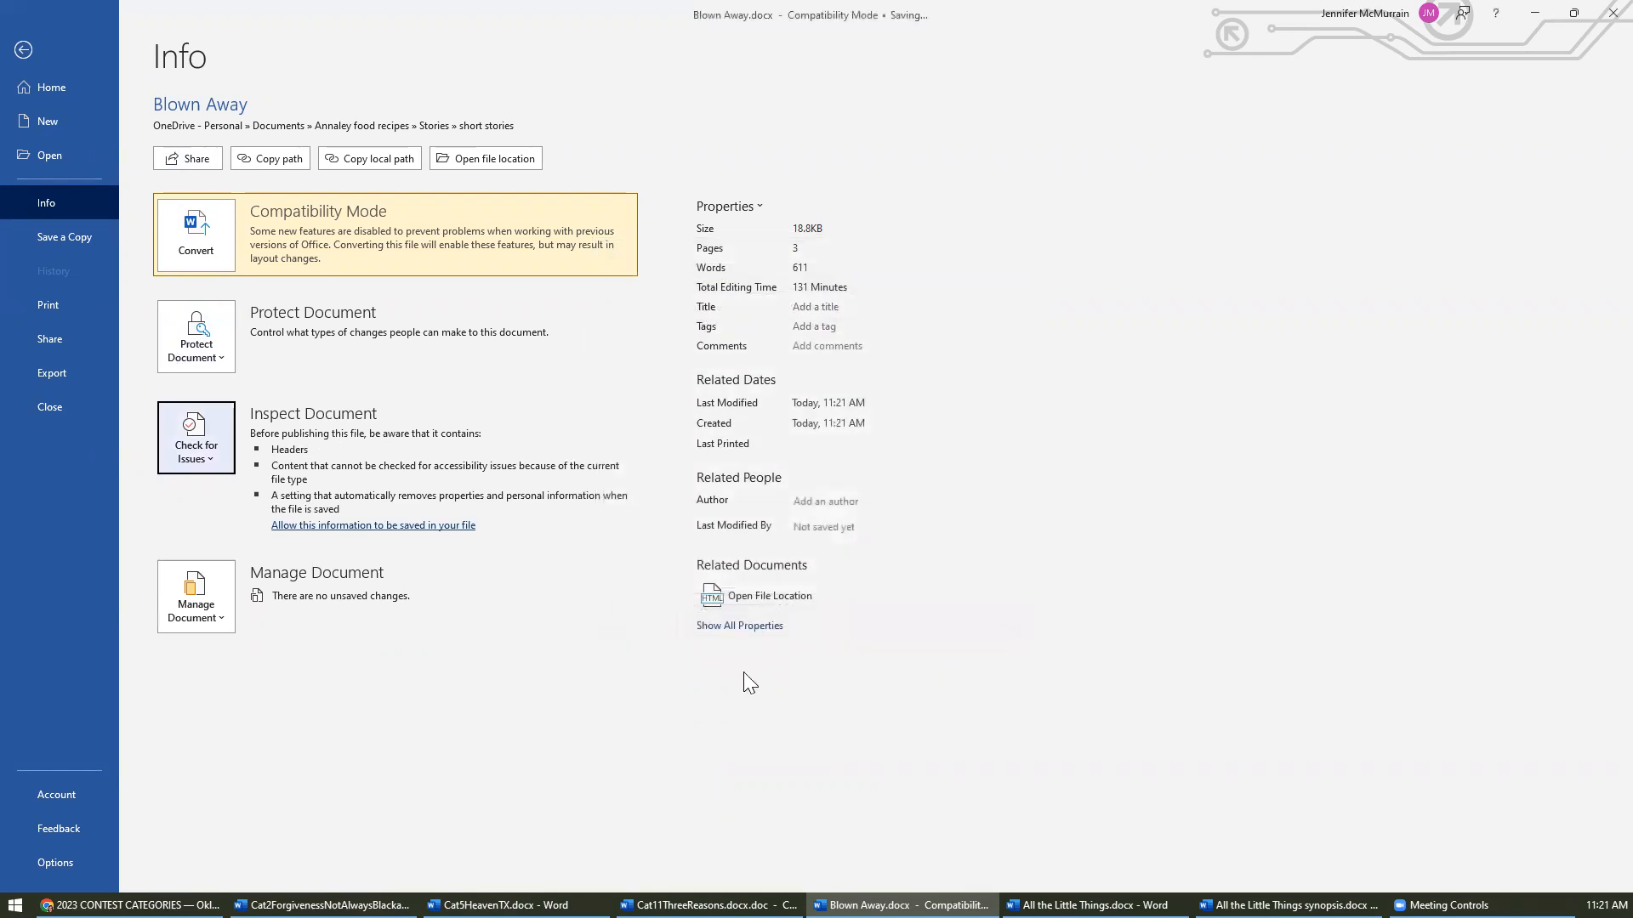
# - Start saving a copy of the story and open the OWFI 2023 folder on the Desktop as its destination
pyautogui.click(51, 237)
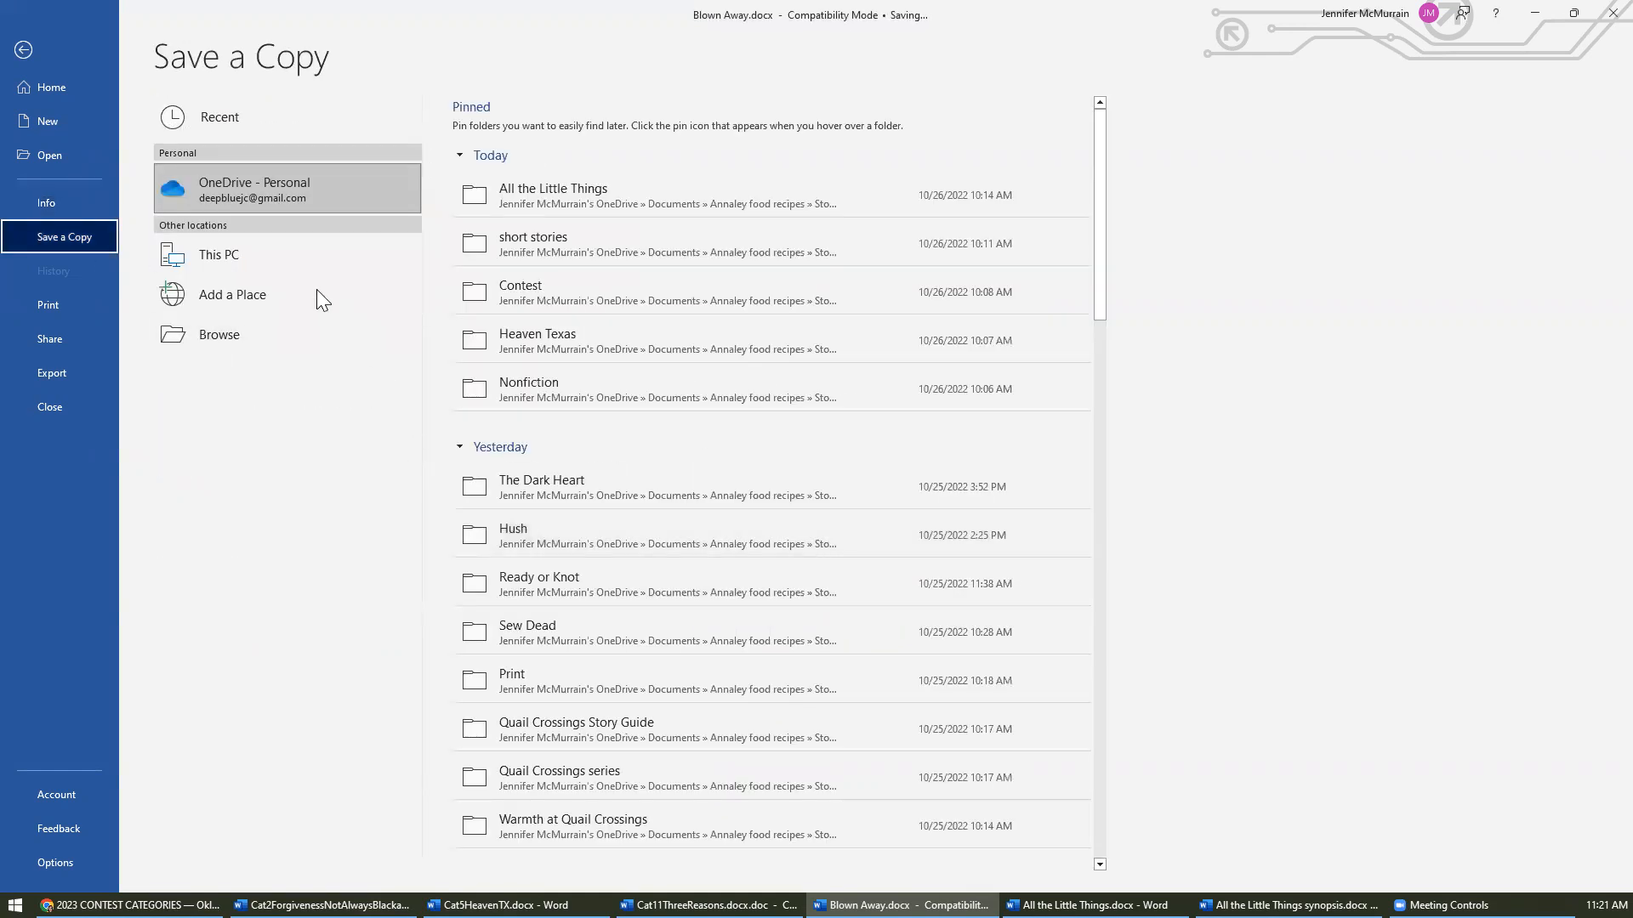
pyautogui.click(272, 340)
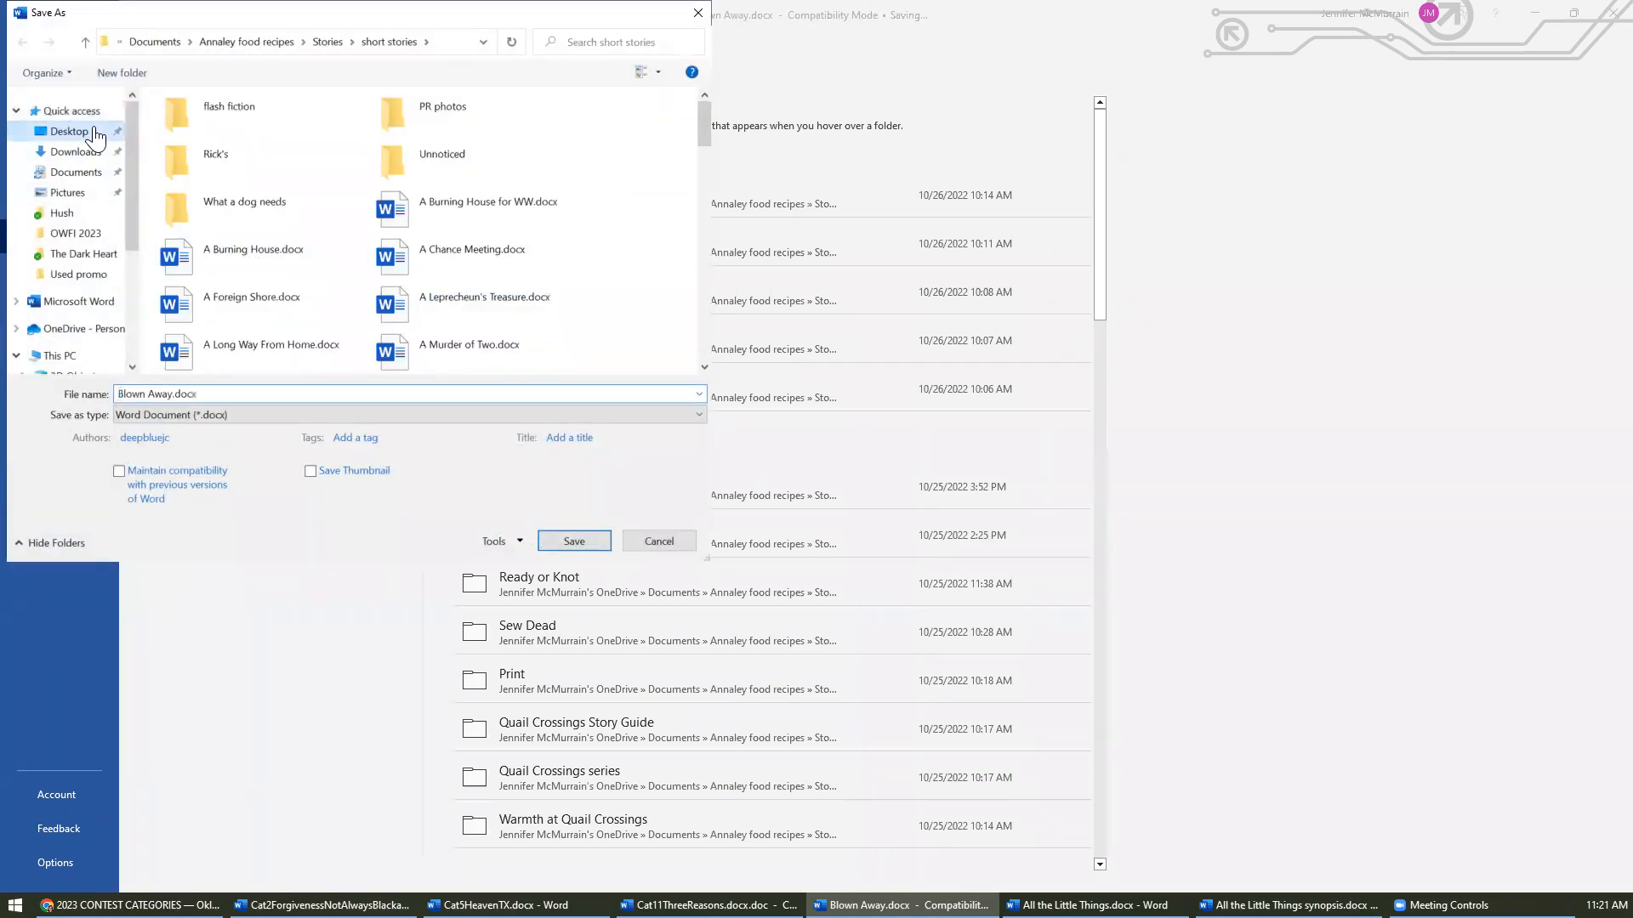
pyautogui.click(95, 134)
pyautogui.click(534, 161)
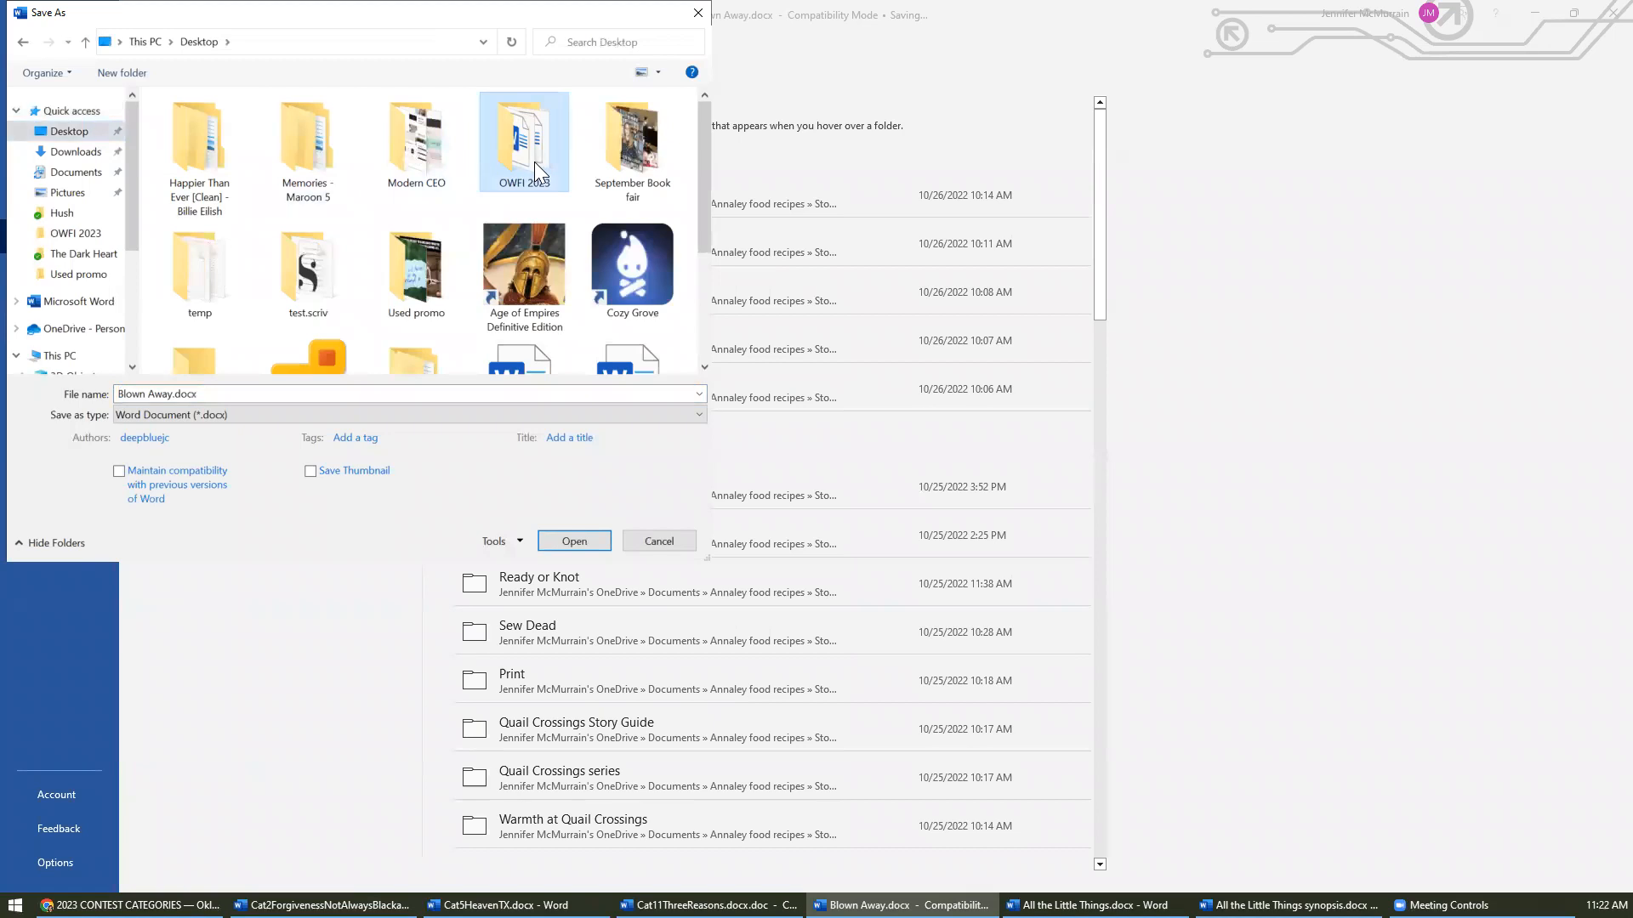
pyautogui.doubleClick(518, 151)
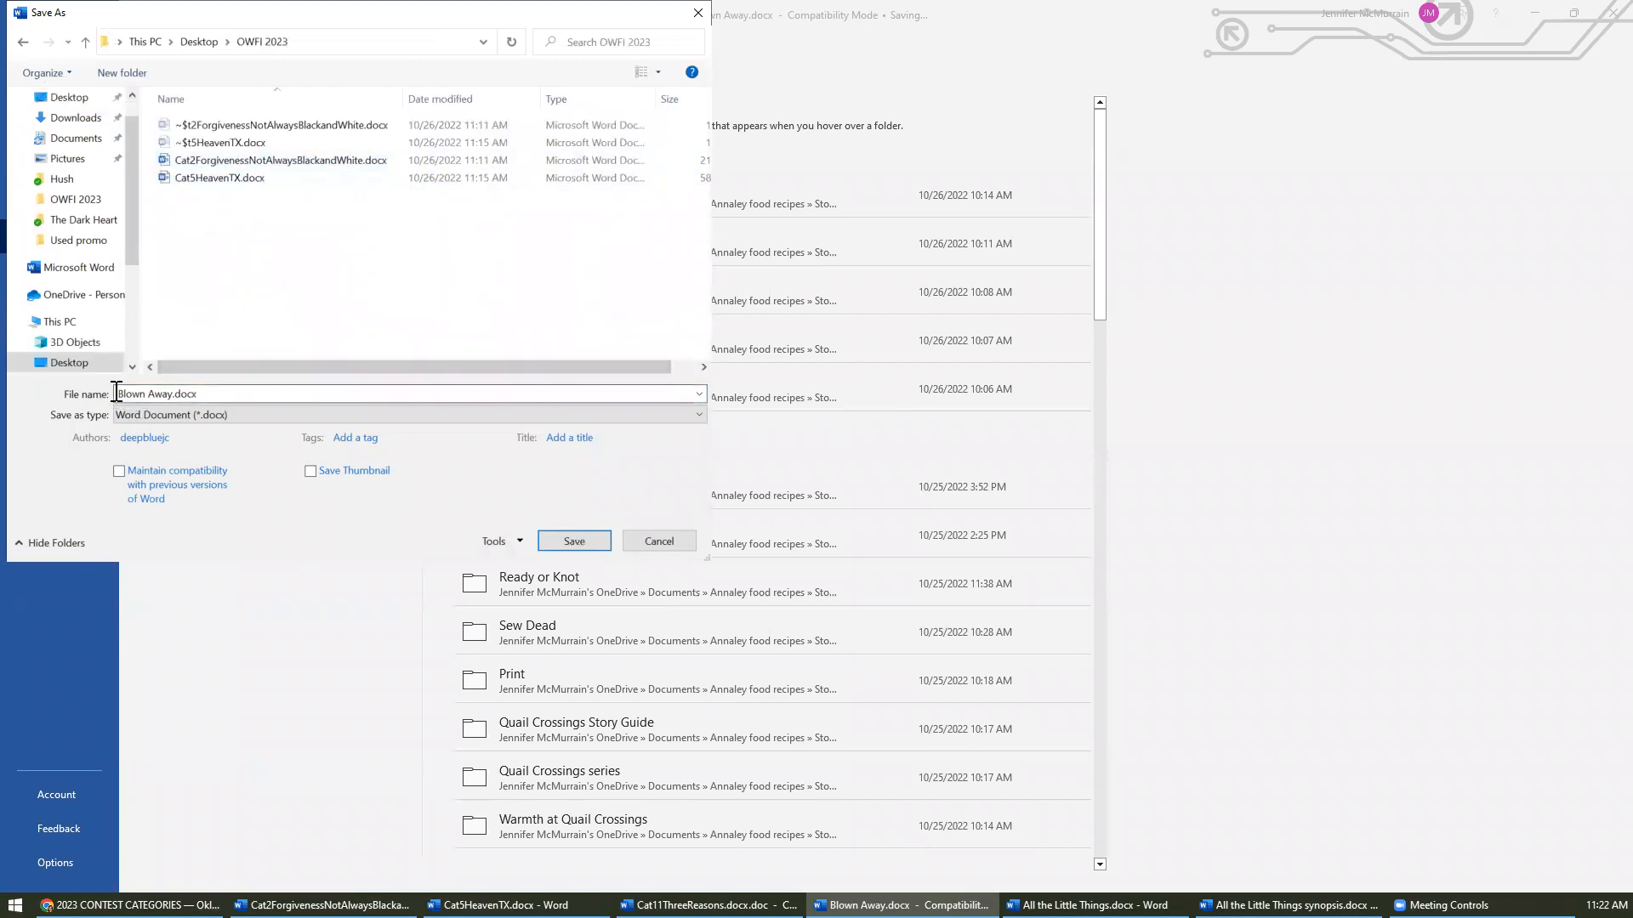
pyautogui.click(48, 906)
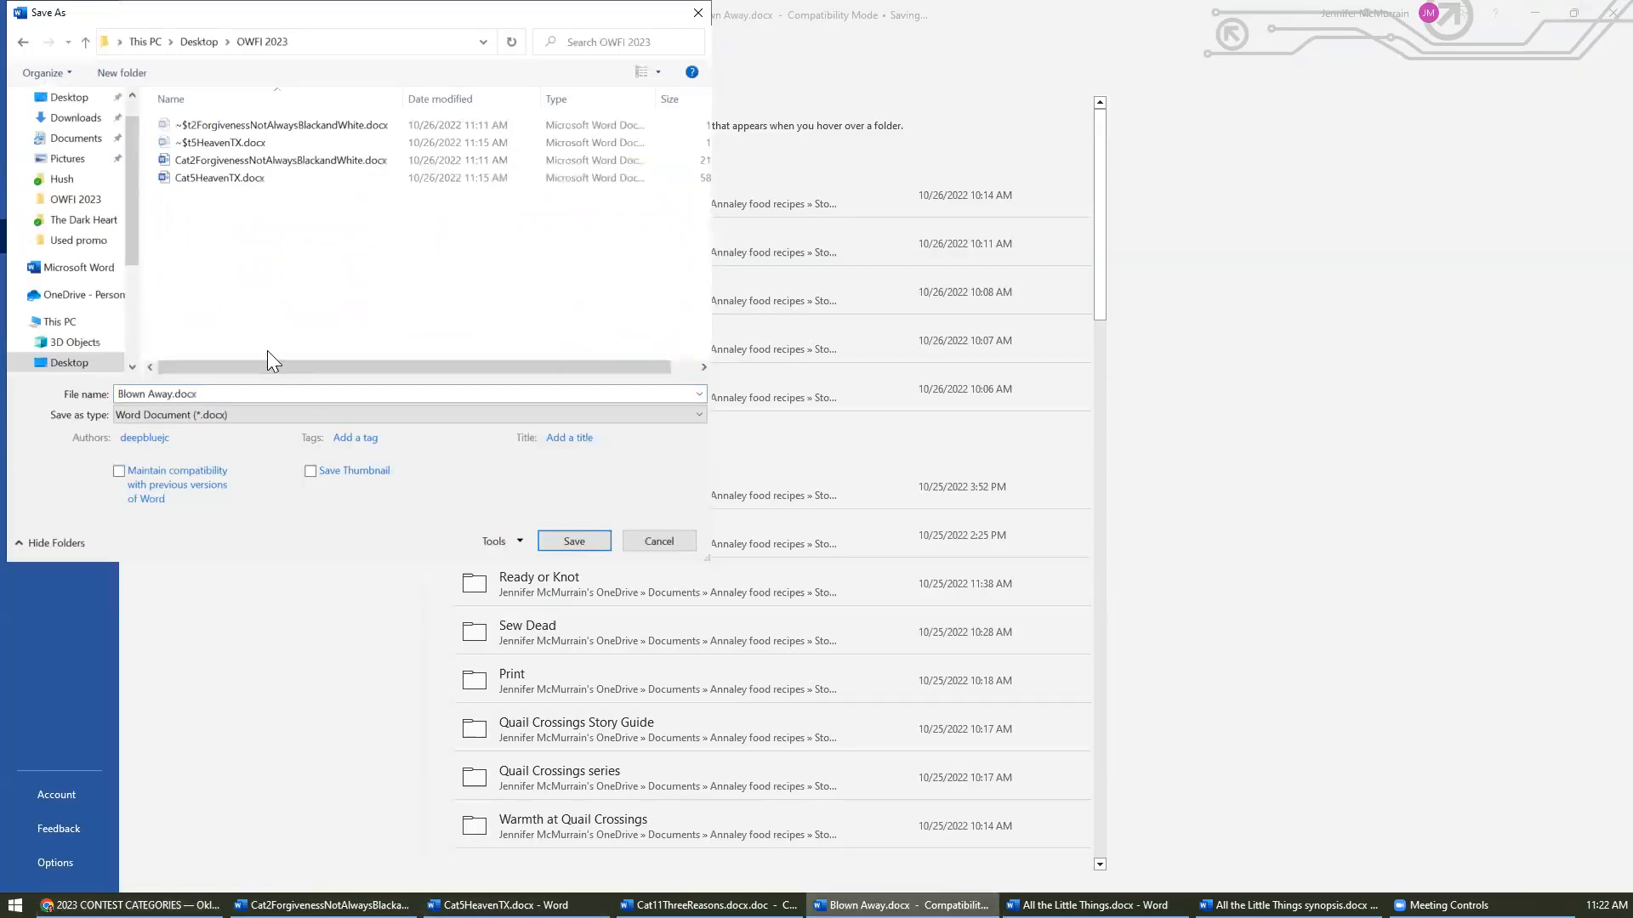
pyautogui.click(904, 905)
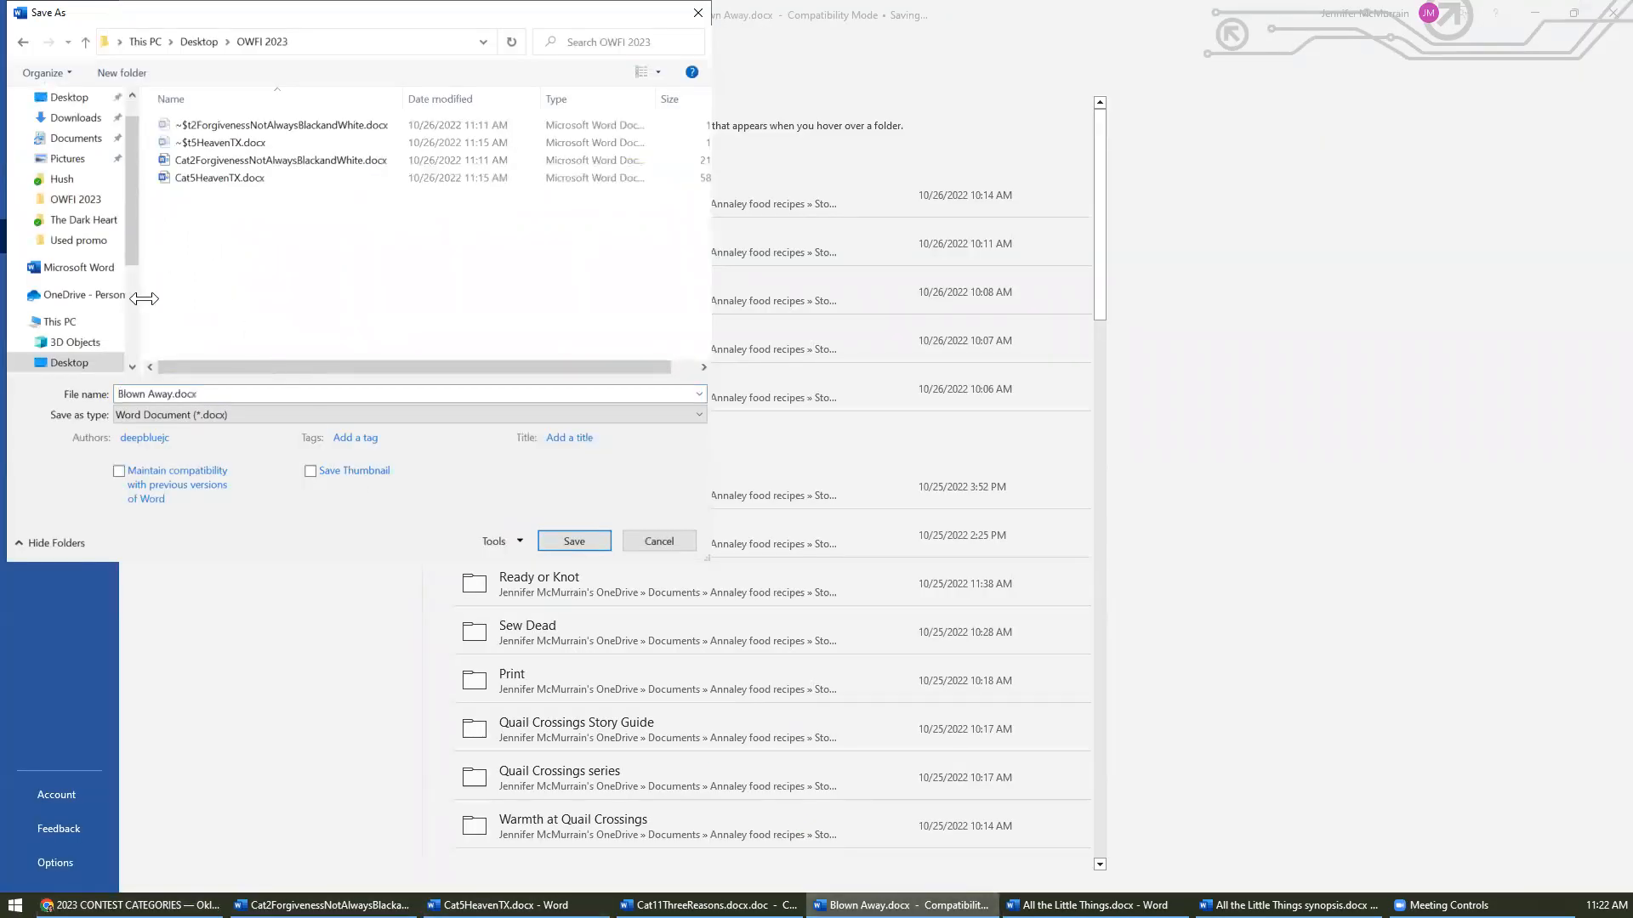
# - Save the copy as Cat15BlownAway.docx, turning off the AutoSave reminder and accepting the upgrade to the newest file format
pyautogui.click(118, 394)
pyautogui.write('Cat15')
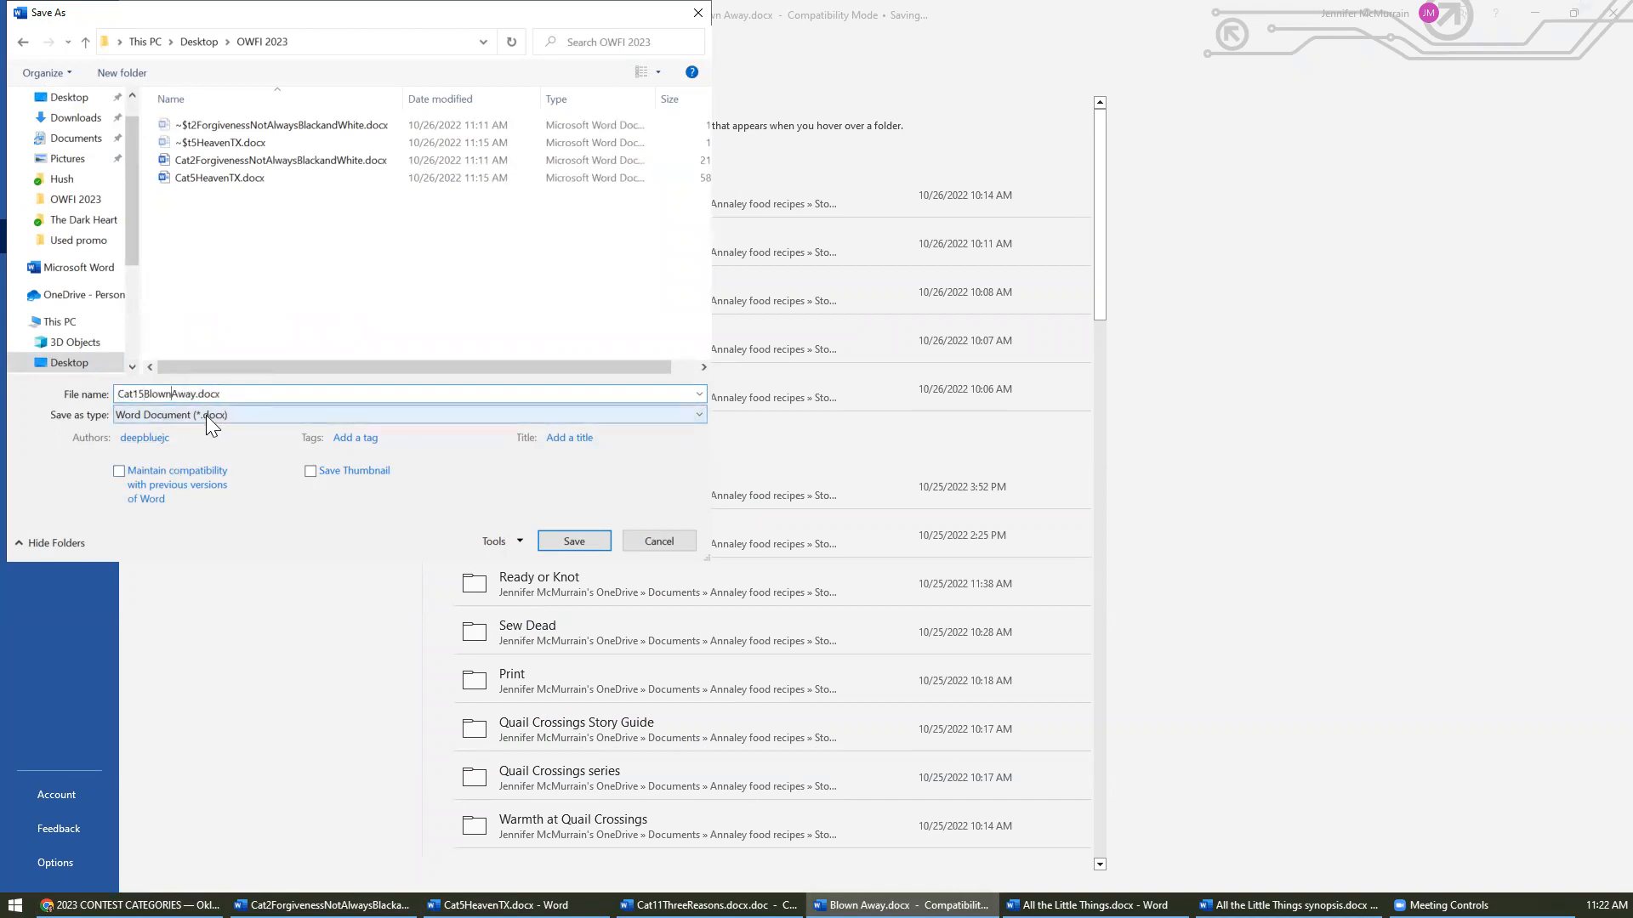
pyautogui.click(574, 542)
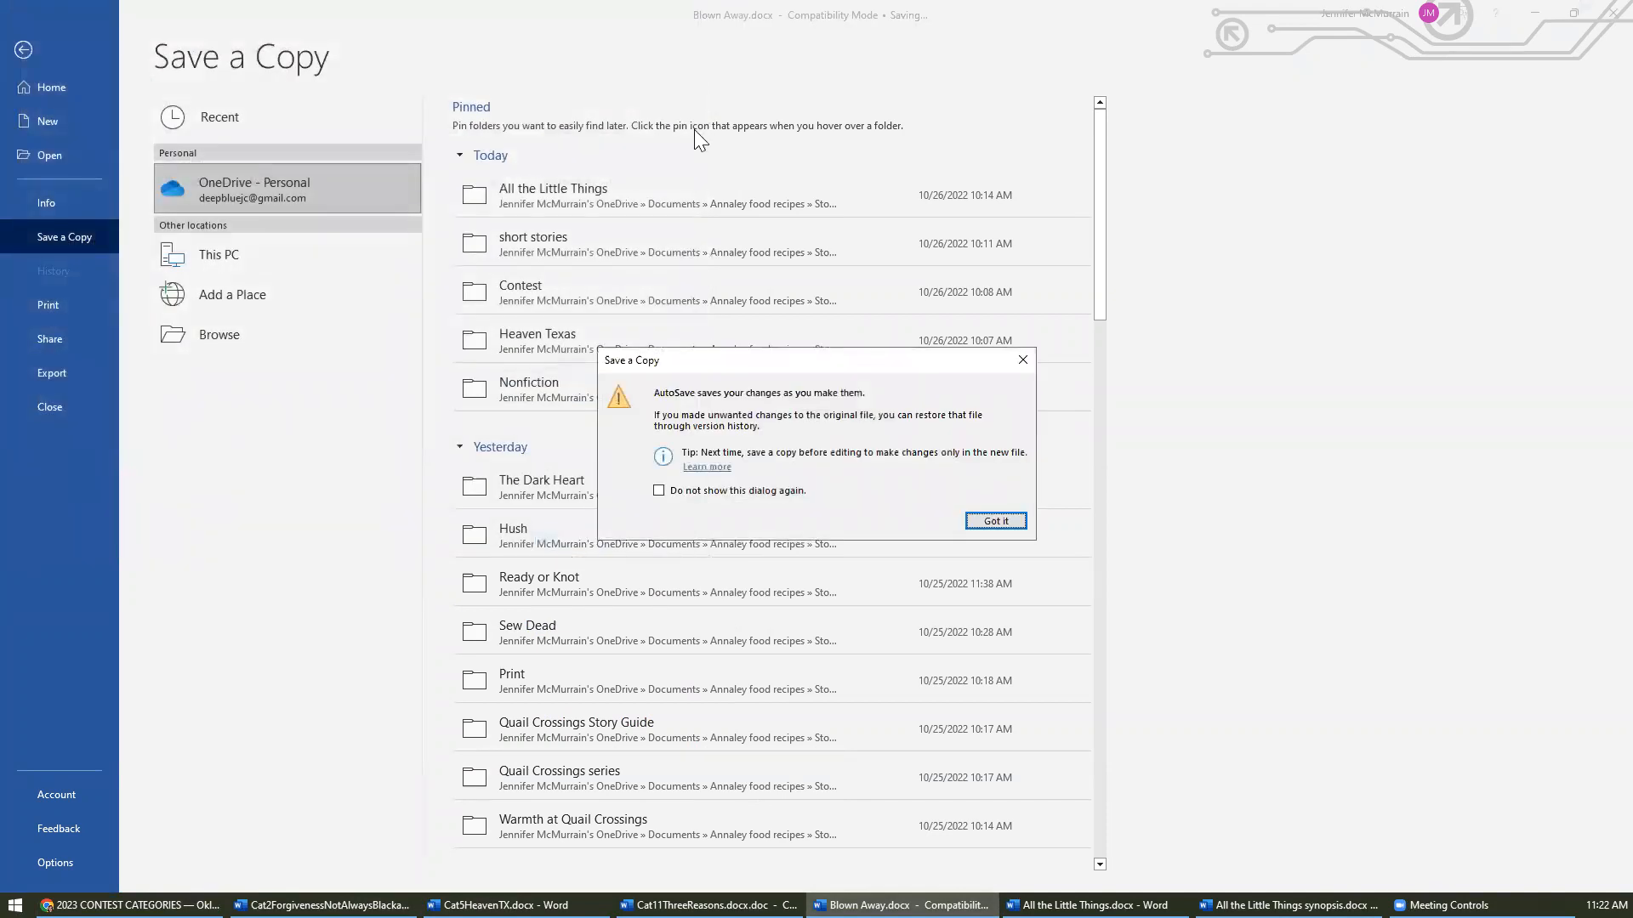
pyautogui.click(658, 491)
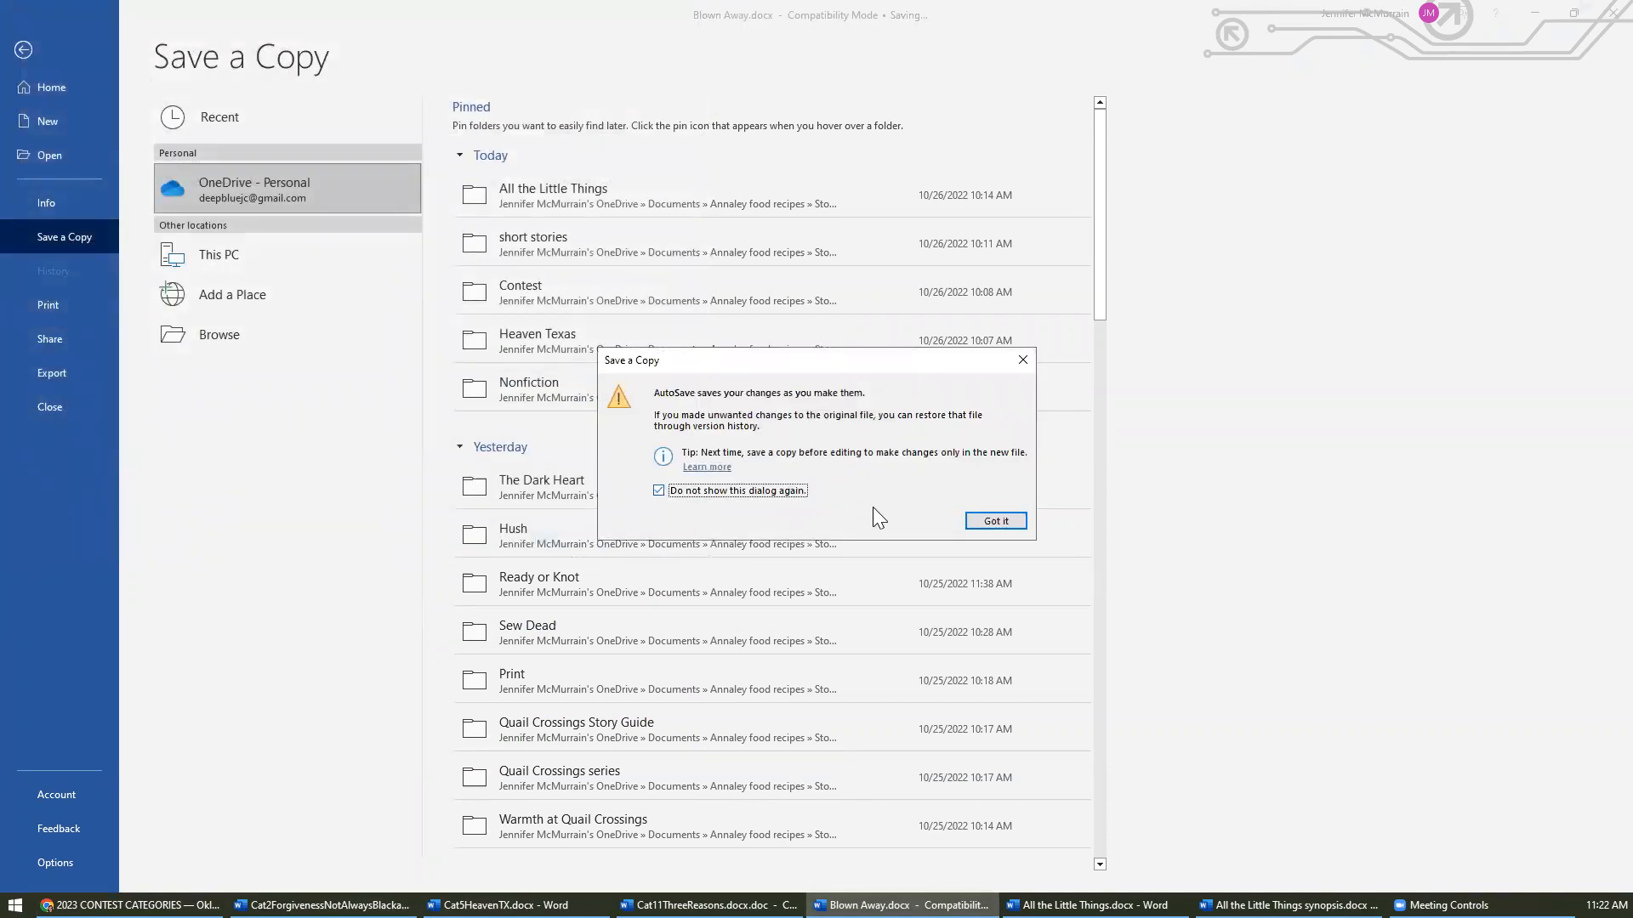
pyautogui.click(992, 517)
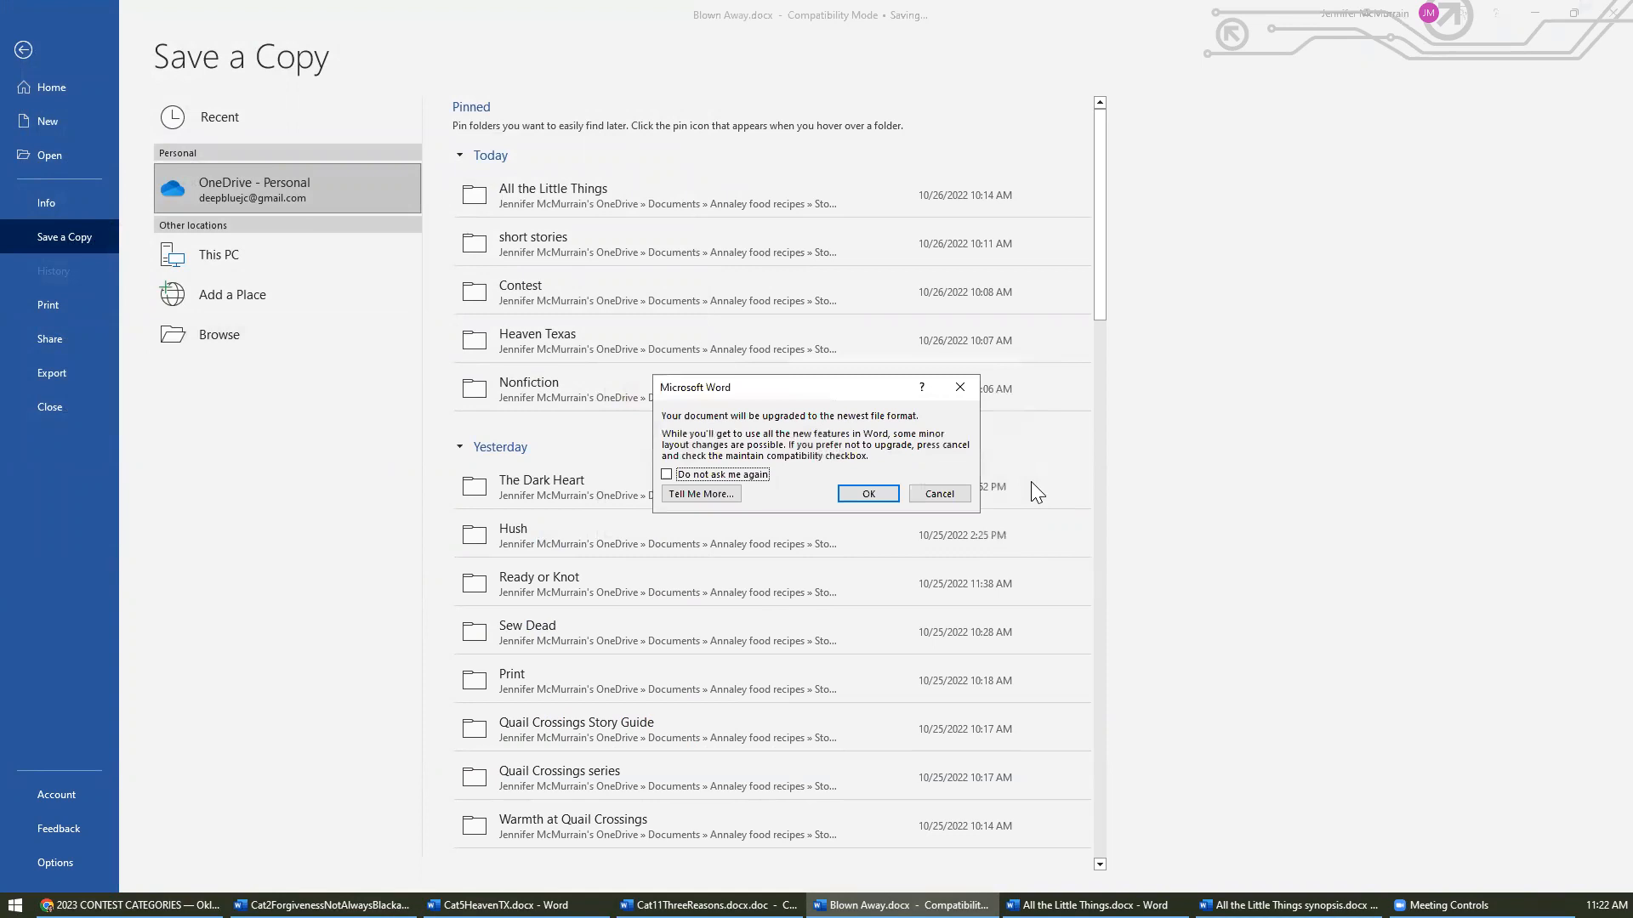
pyautogui.click(870, 495)
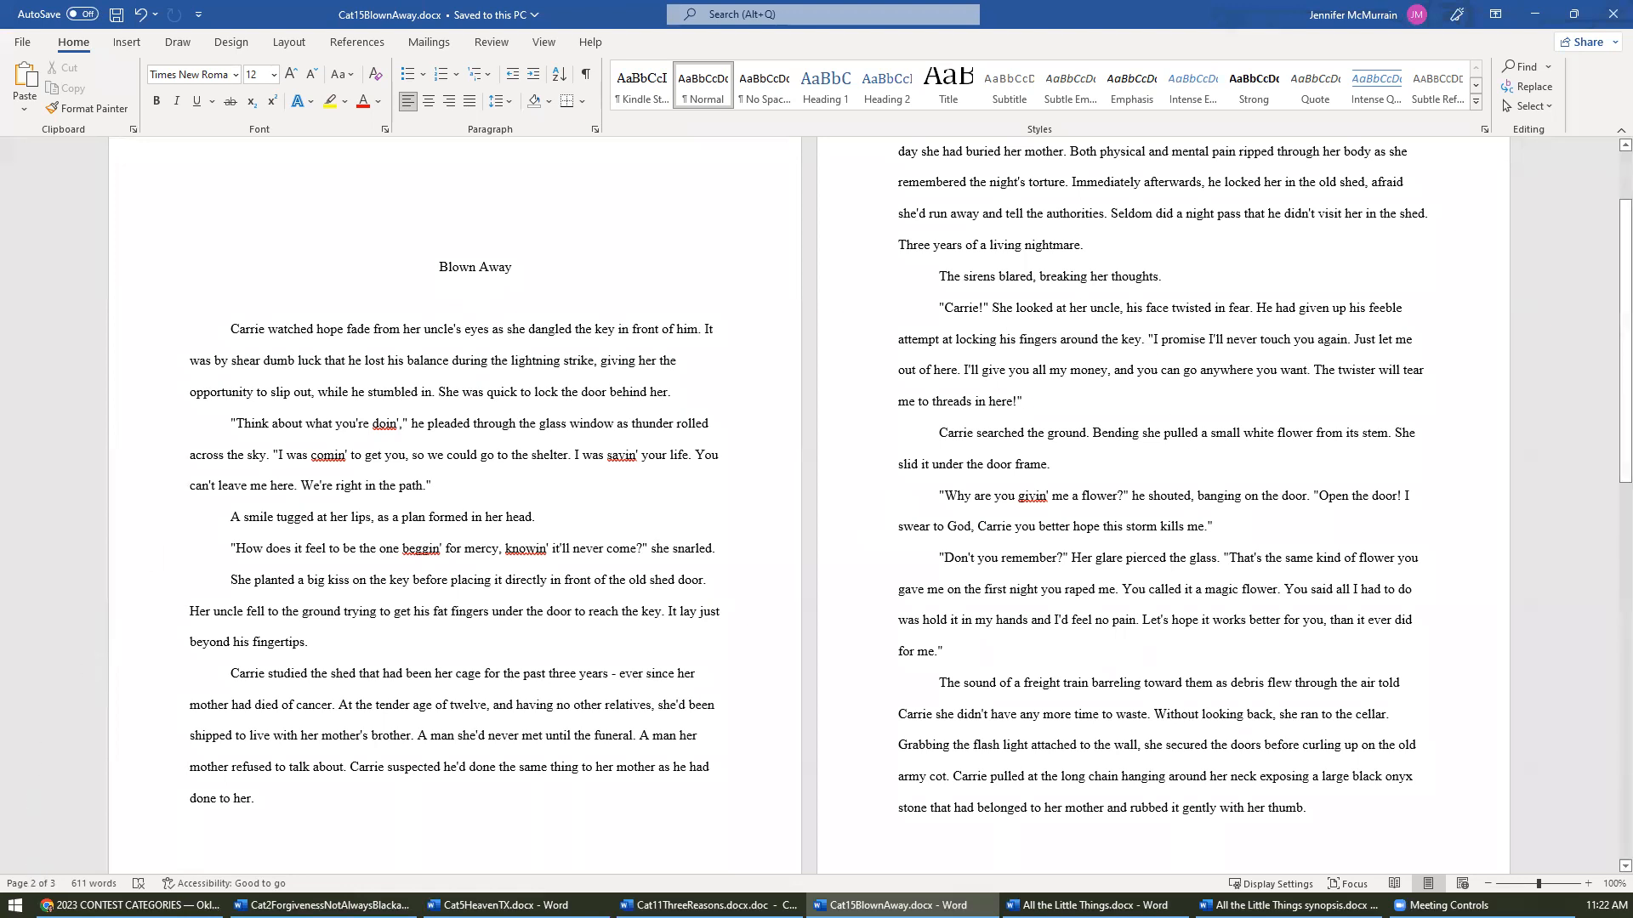
# - Switch to Chrome and review the contest page's synopsis and page-limit rules for unpublished book categories, including Young Adult
pyautogui.click(127, 905)
pyautogui.scroll(-12, 366, 541)
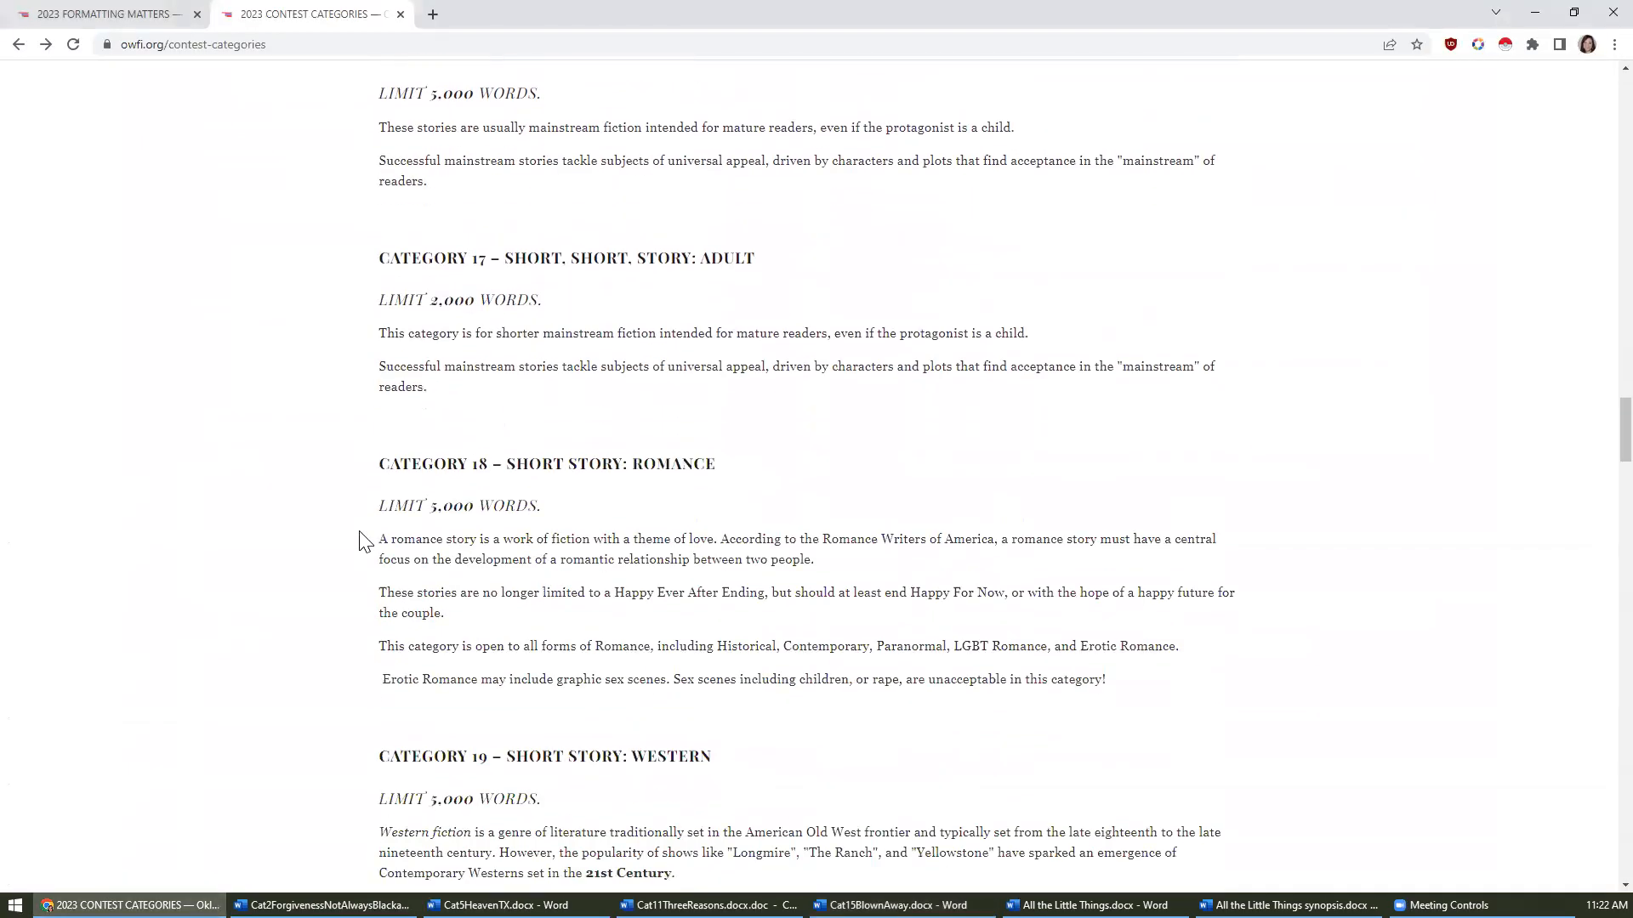
pyautogui.scroll(-10, 366, 541)
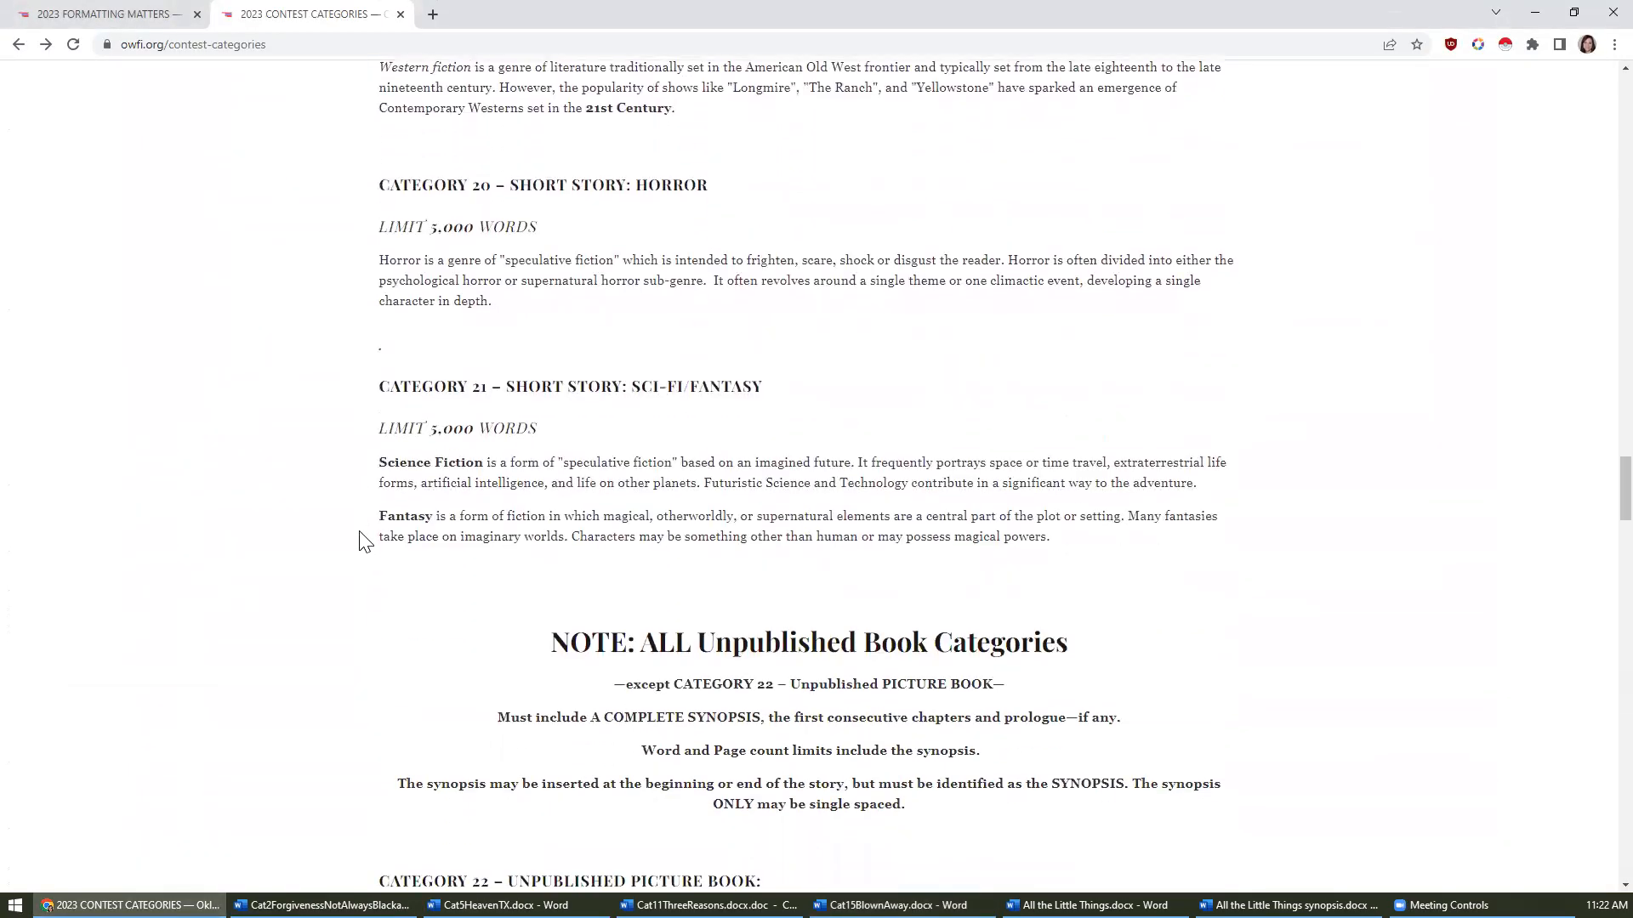
pyautogui.scroll(-2, 365, 540)
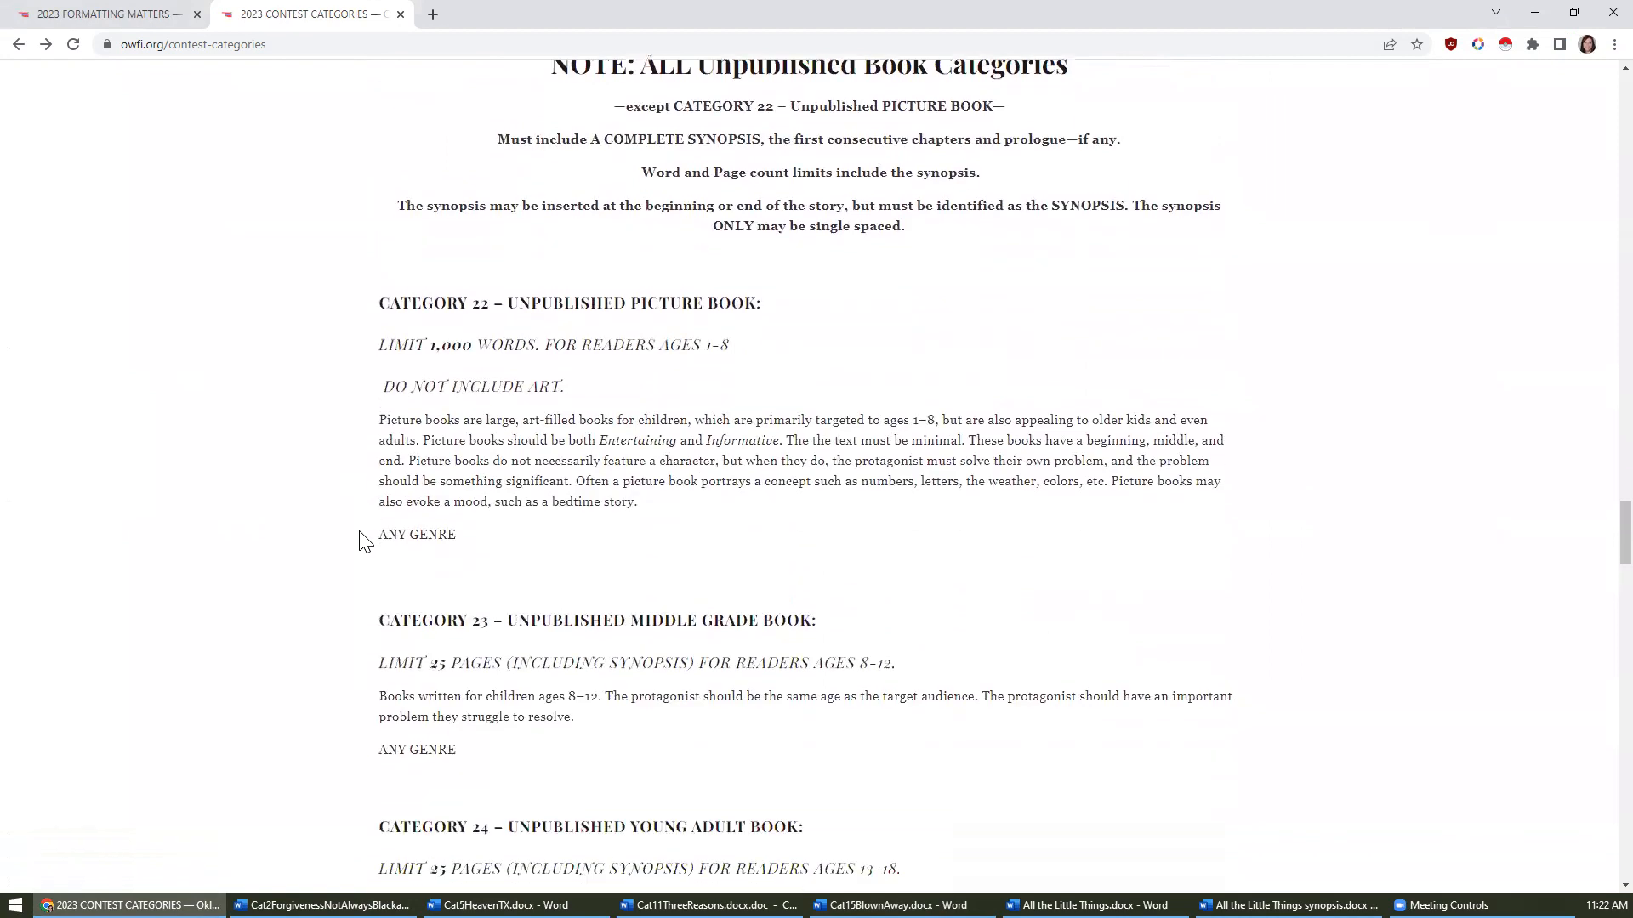
pyautogui.scroll(1, 366, 541)
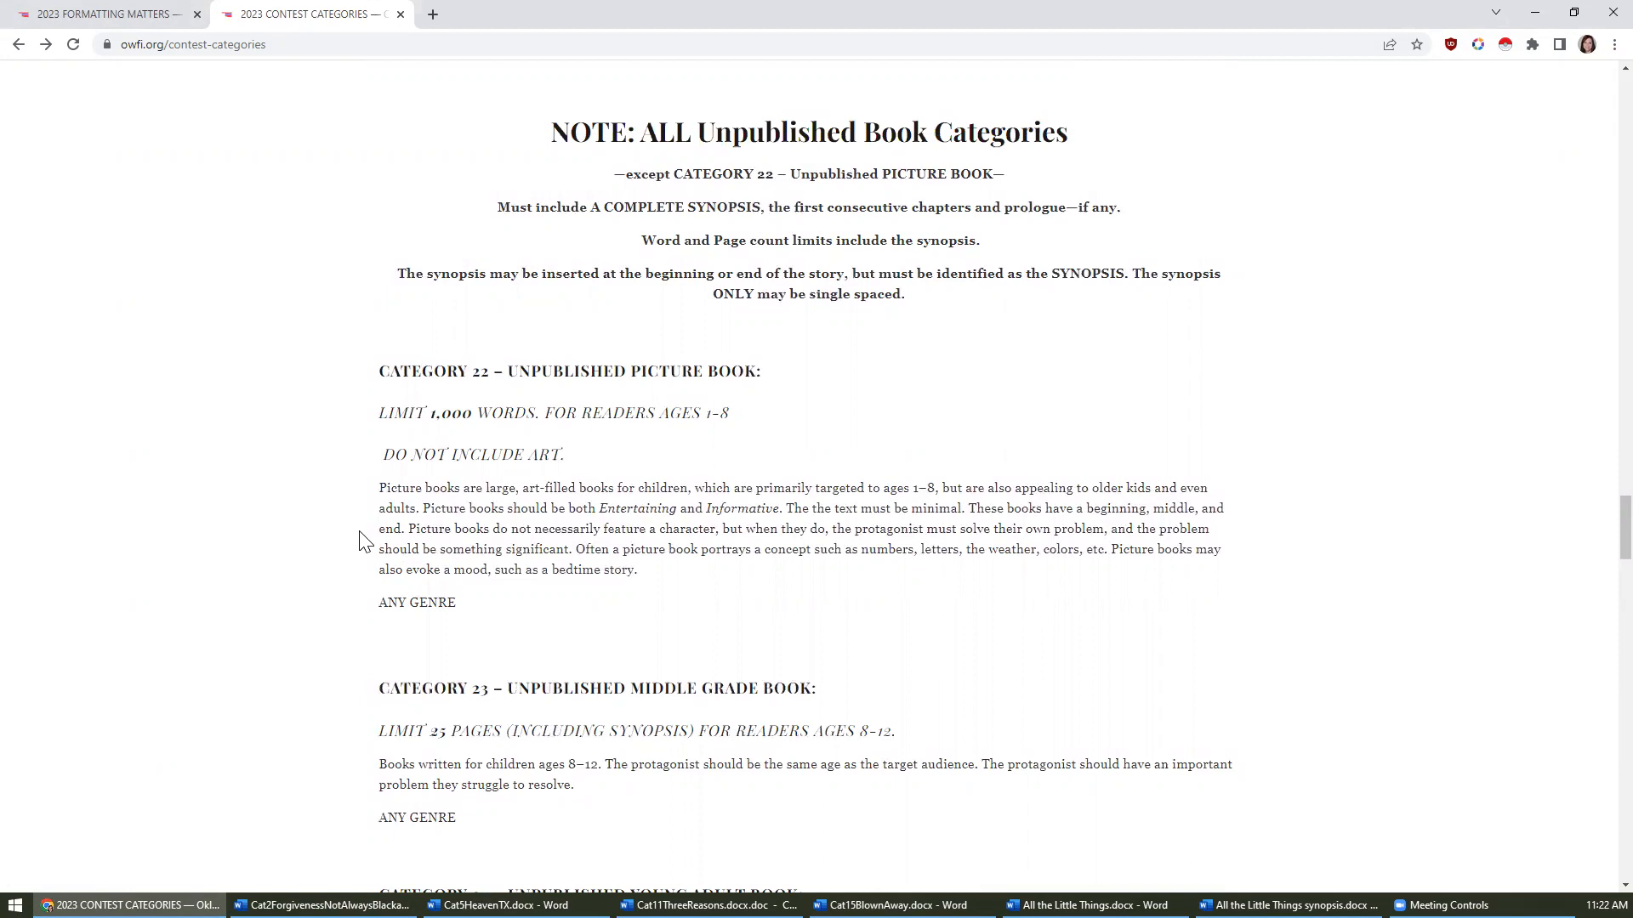
pyautogui.scroll(-7, 358, 552)
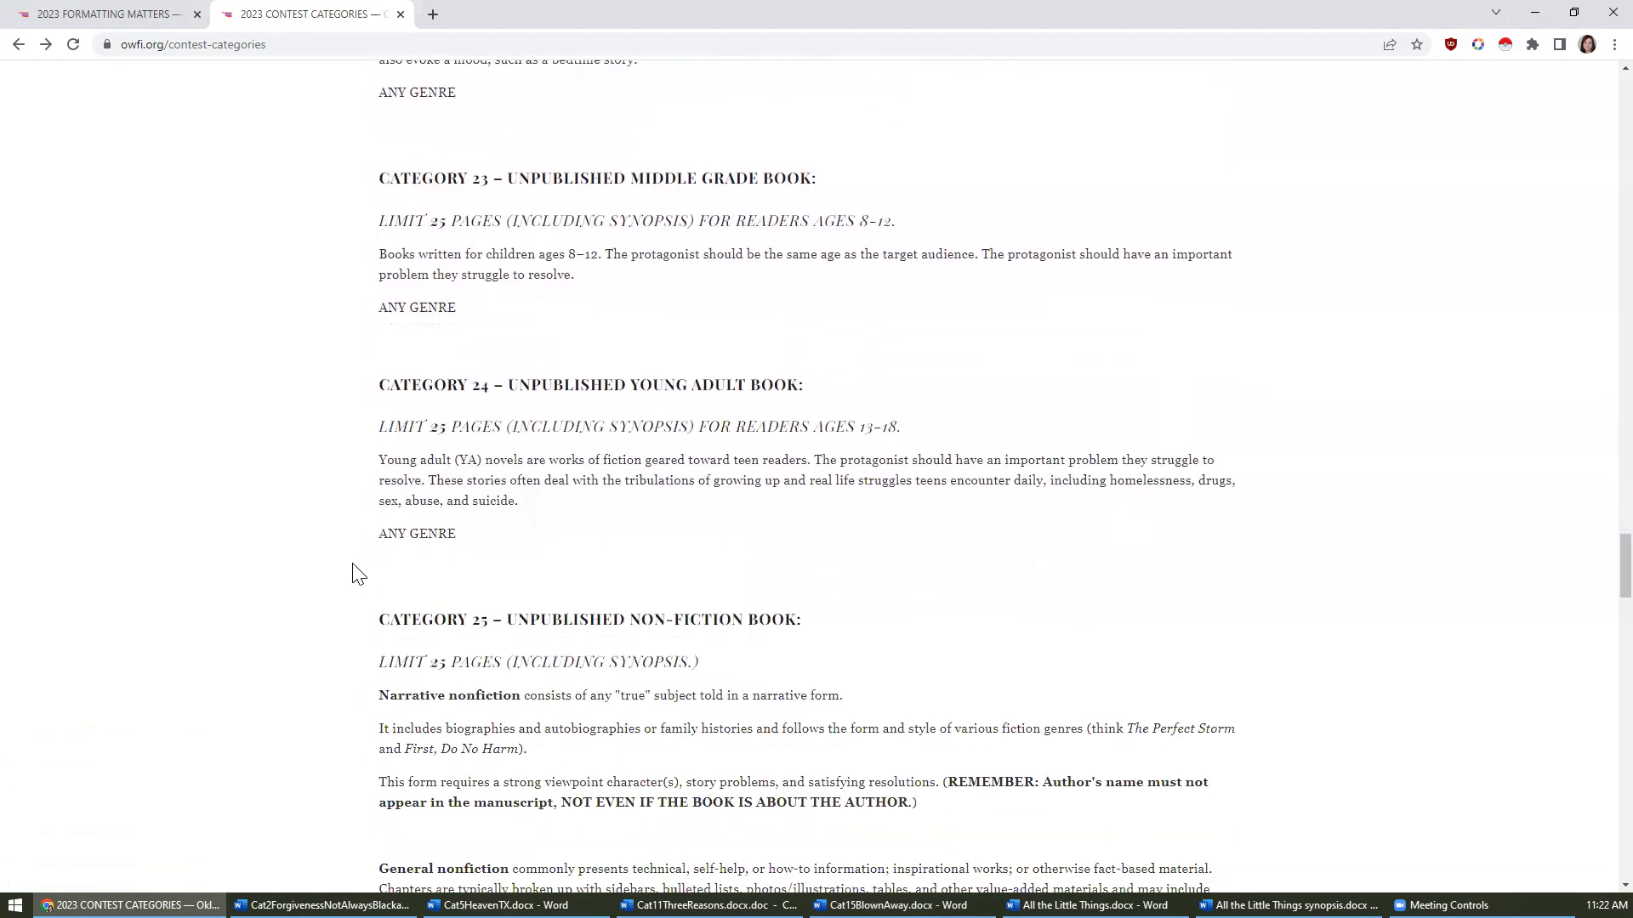
pyautogui.scroll(-1, 382, 493)
pyautogui.scroll(2, 536, 374)
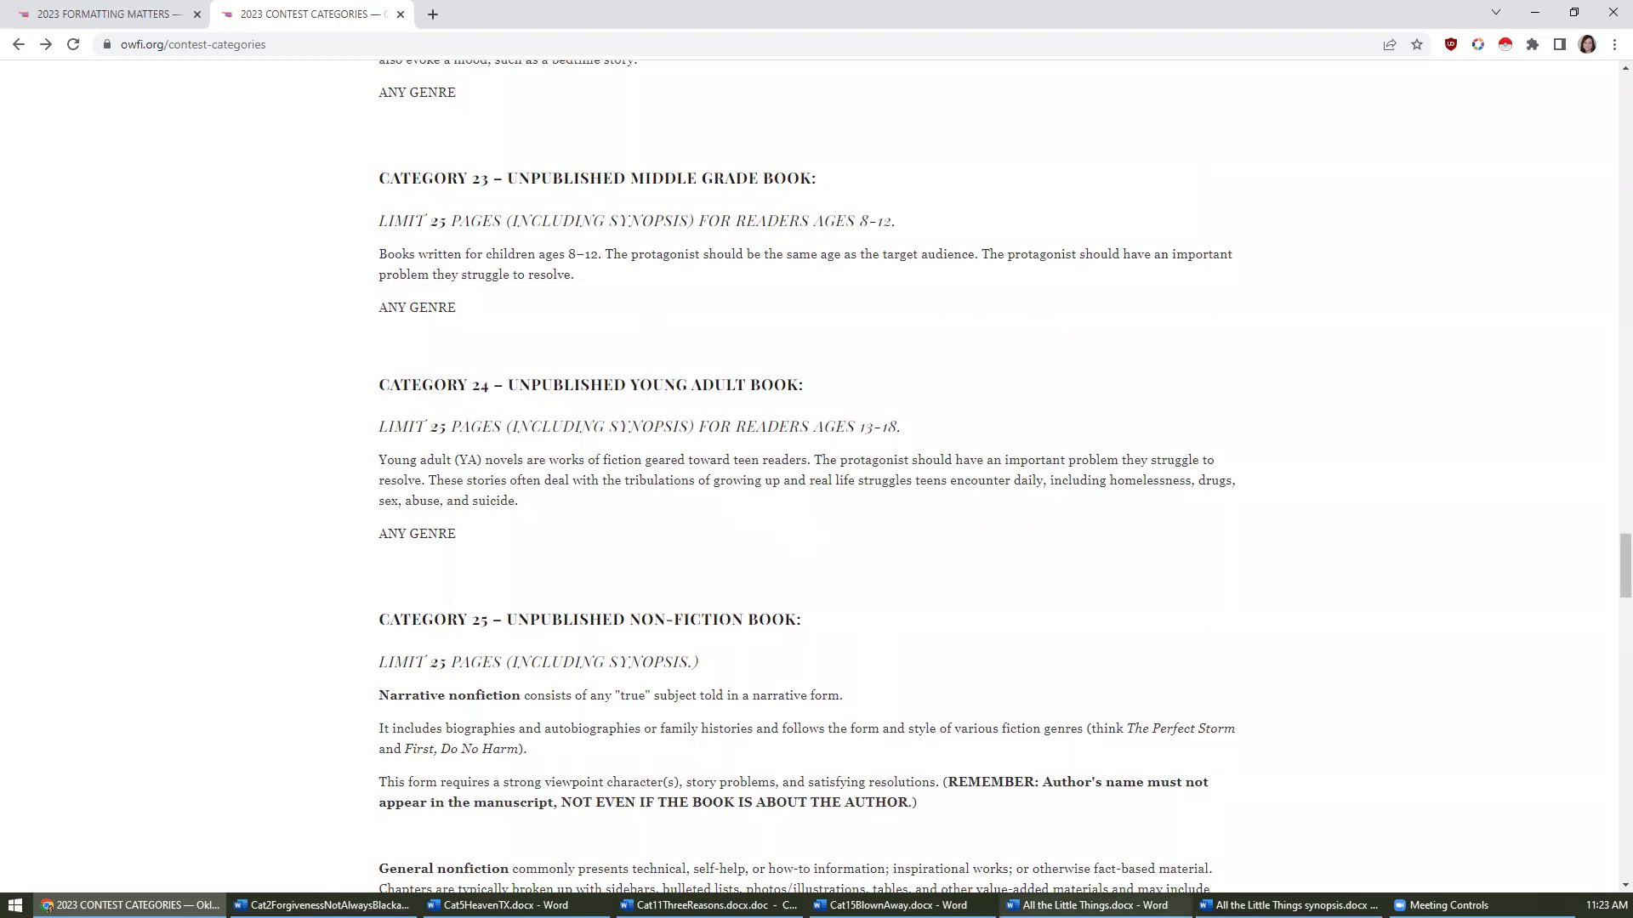
# - Switch to All the Little Things.docx in Word and delete the author byline from its title page
pyautogui.click(1089, 905)
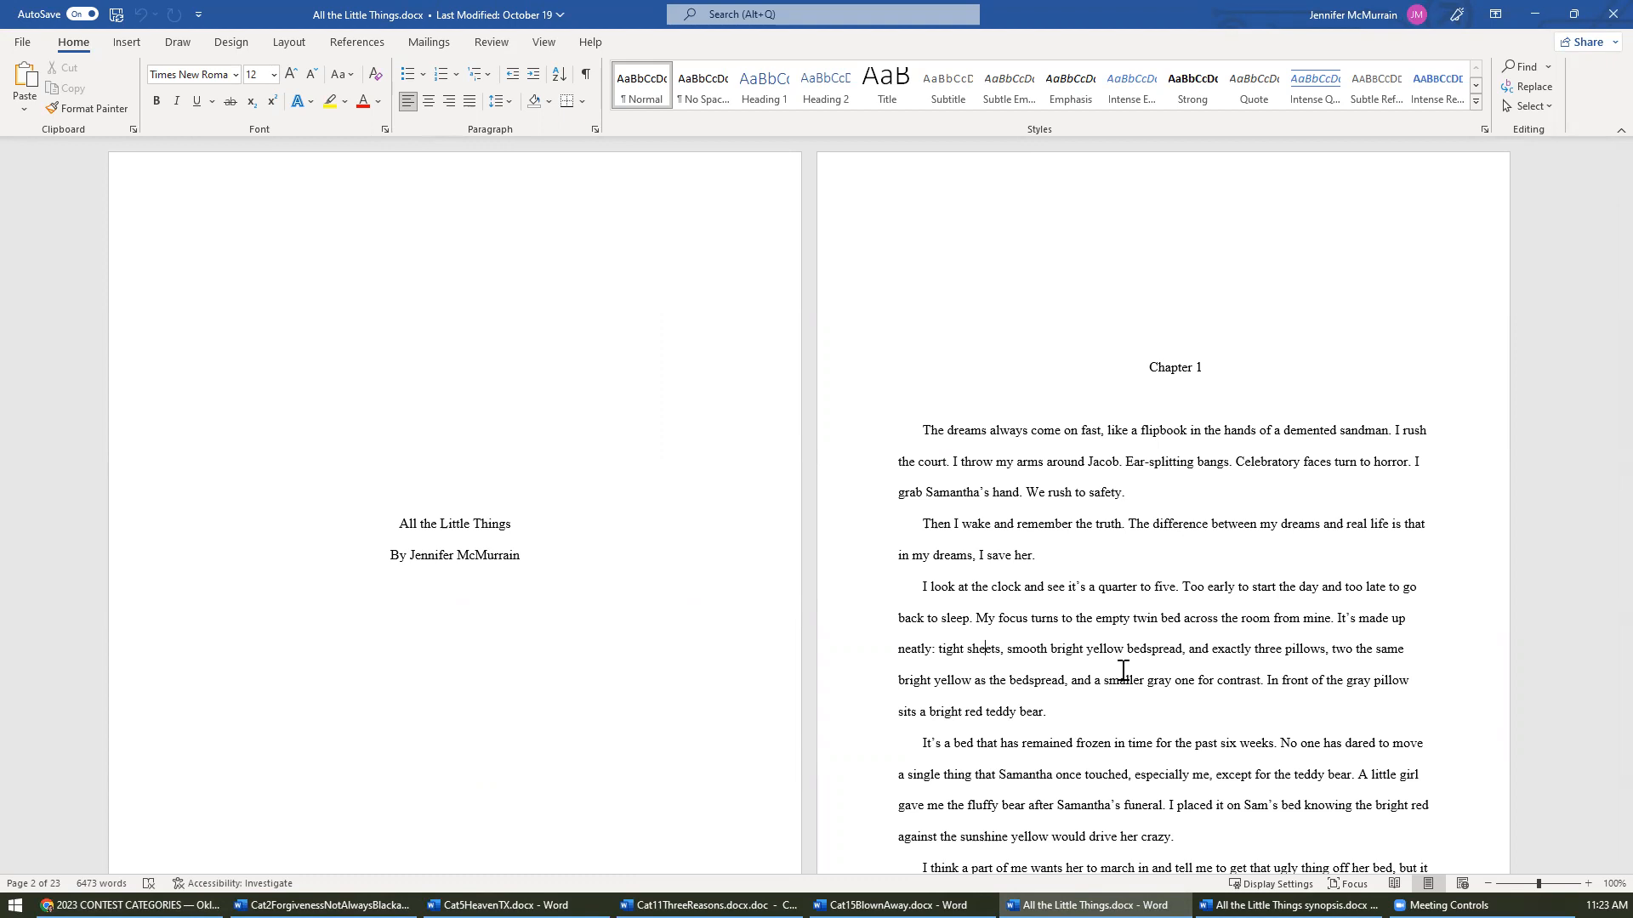
pyautogui.click(376, 544)
pyautogui.moveTo(378, 513); pyautogui.dragTo(508, 588)
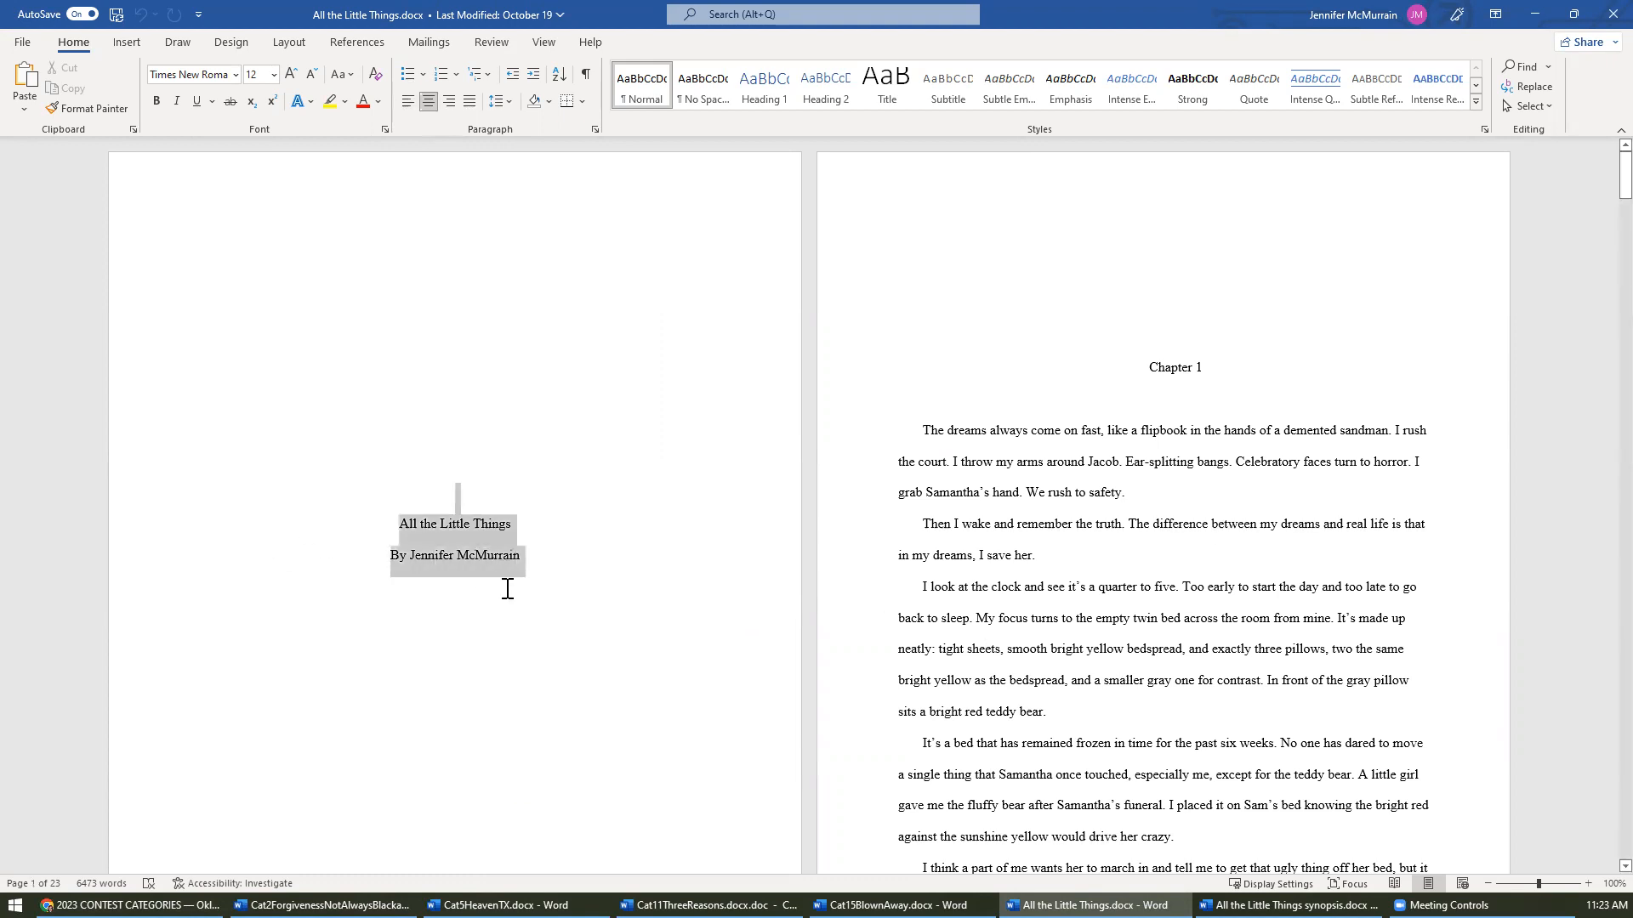
pyautogui.moveTo(357, 565); pyautogui.dragTo(533, 577)
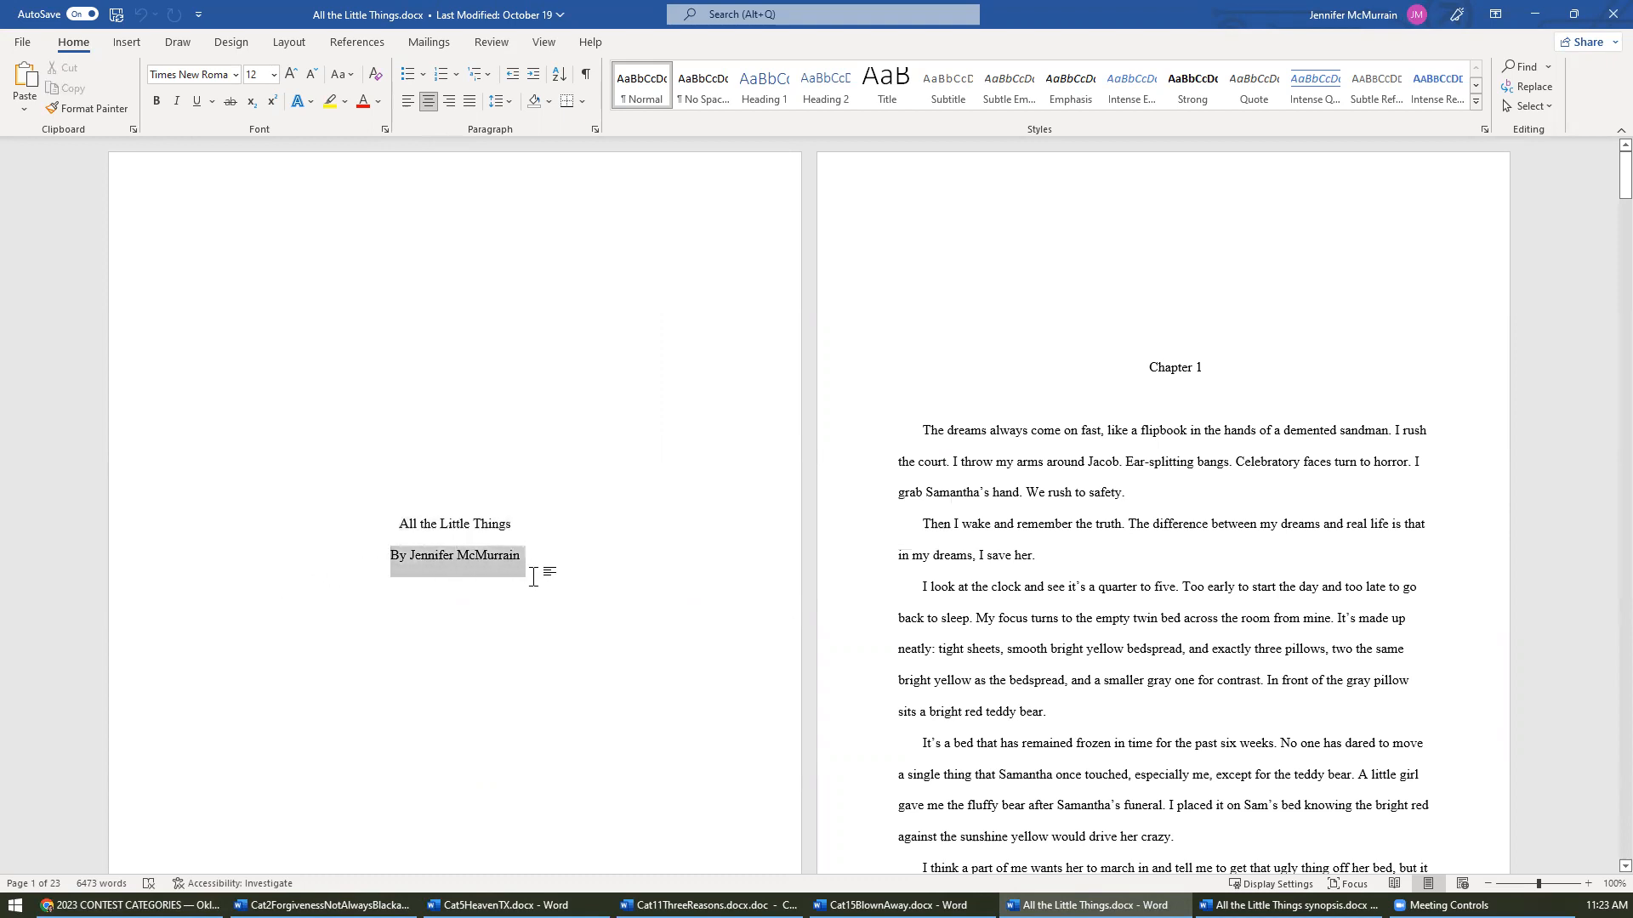
pyautogui.press('BackSpace')
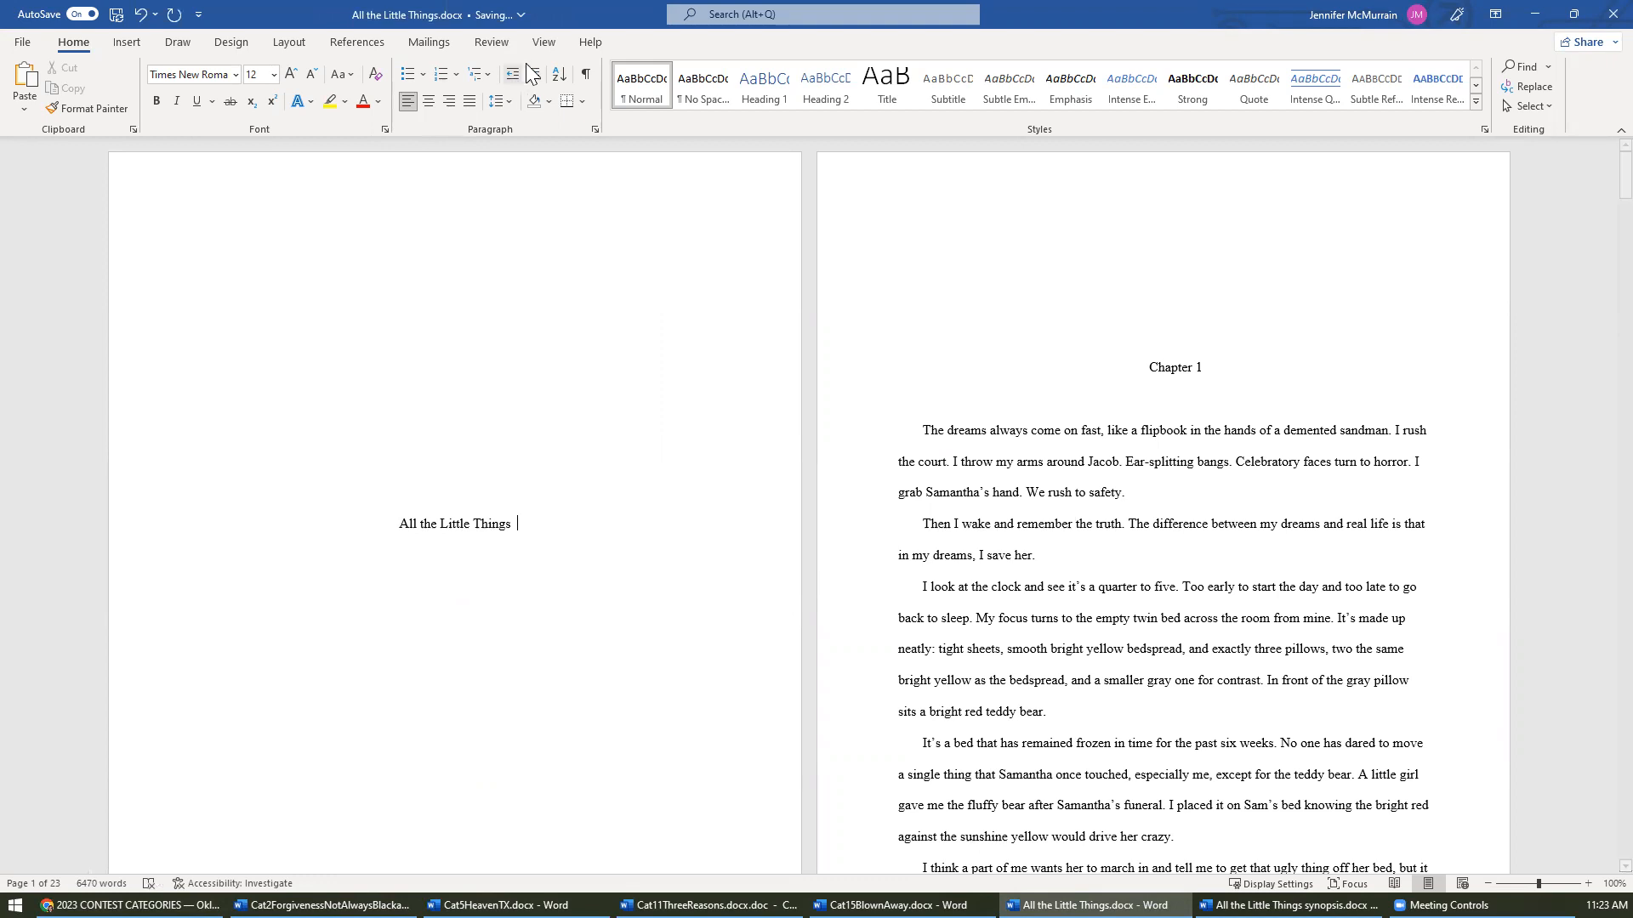
# - Show the manuscript's formatting marks, then check the Category 24 rules in Chrome and the synopsis document before returning to the manuscript
pyautogui.click(586, 74)
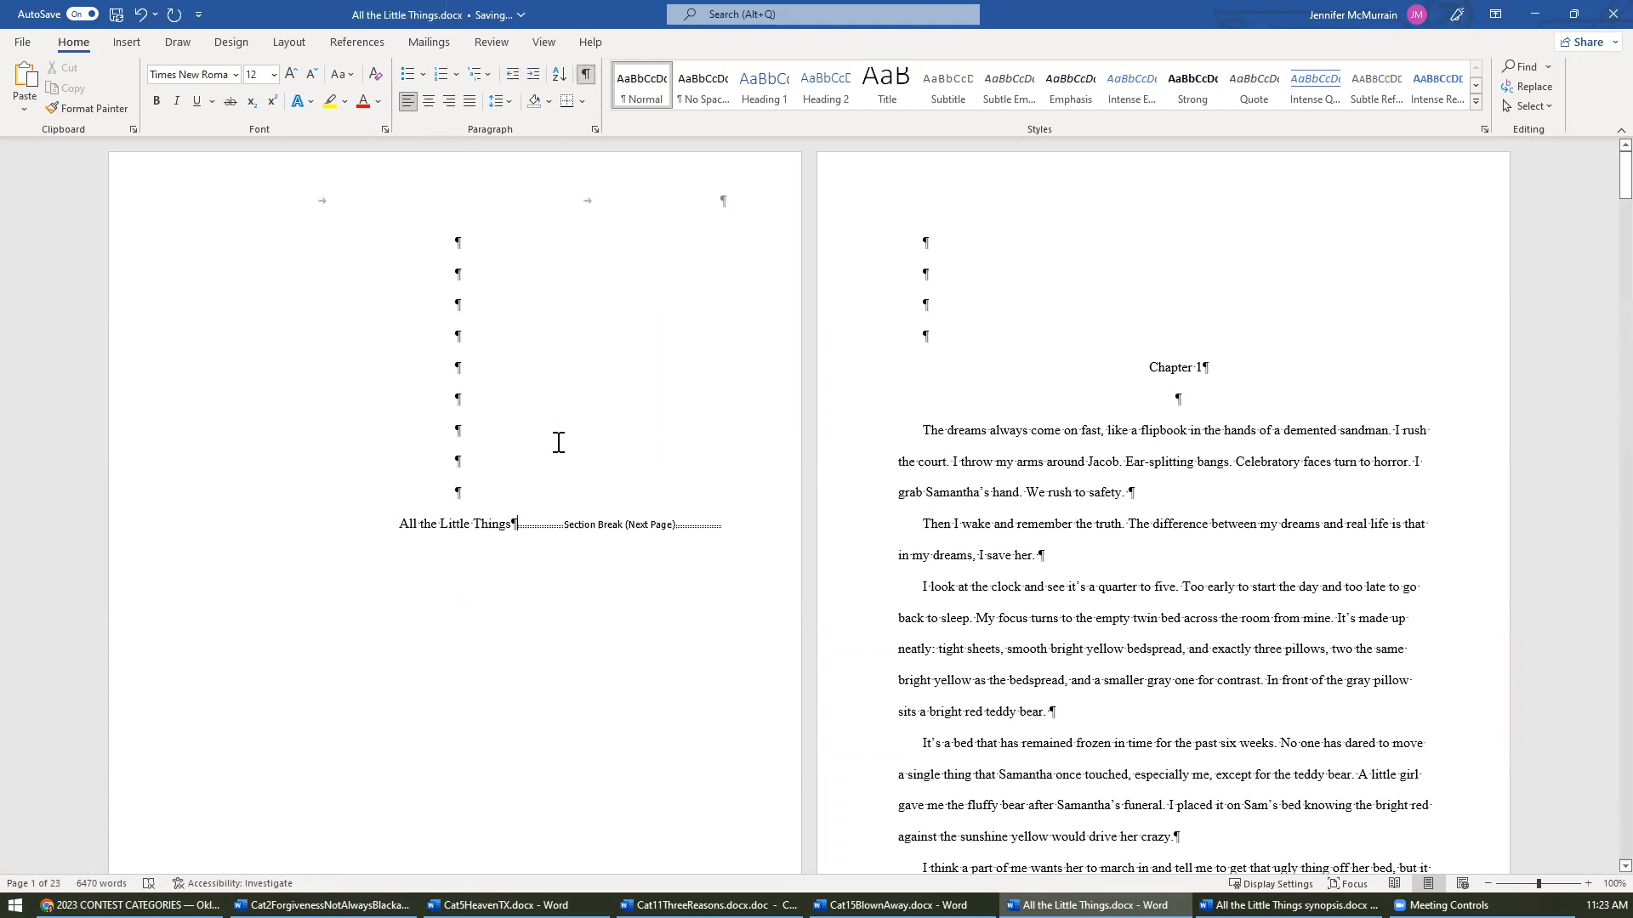
pyautogui.click(129, 905)
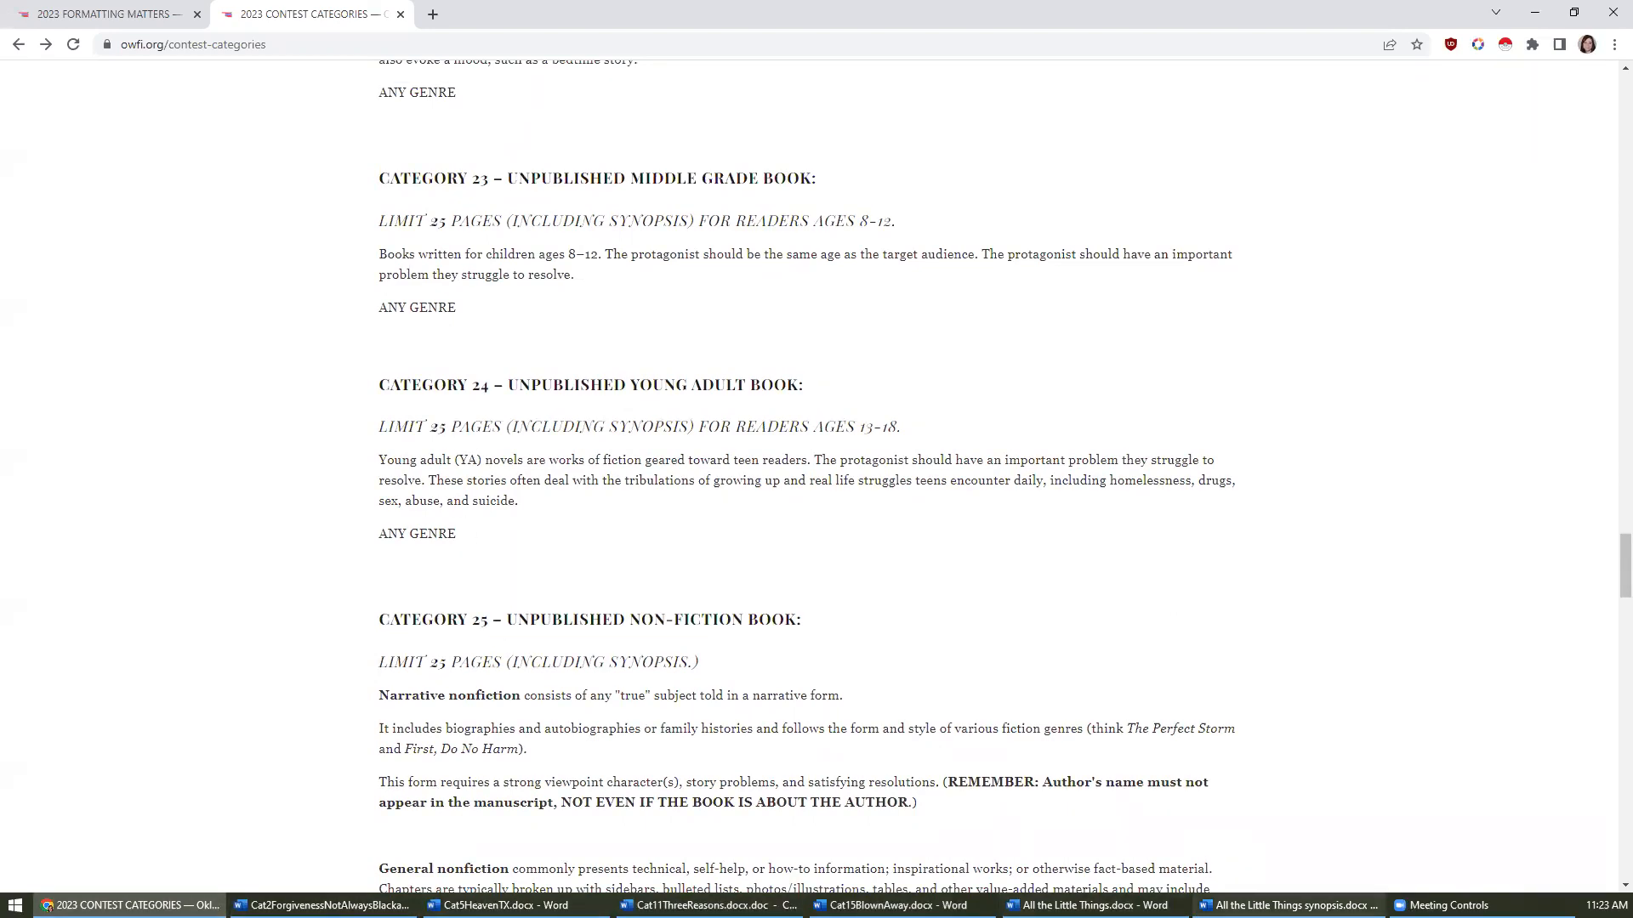
pyautogui.click(1288, 905)
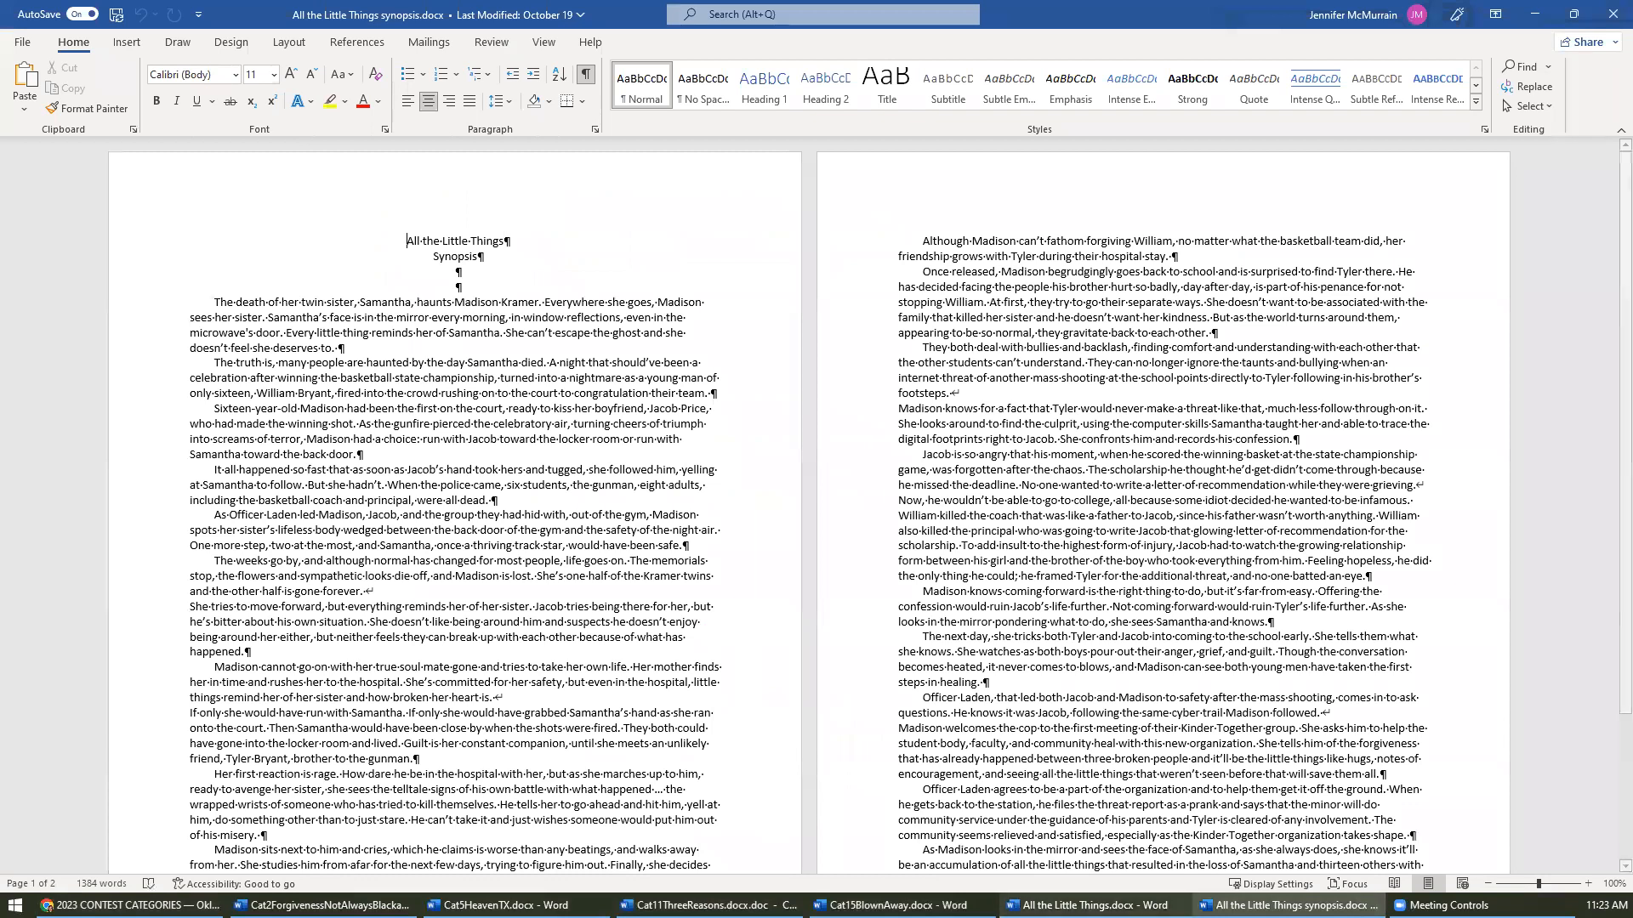
pyautogui.click(1088, 905)
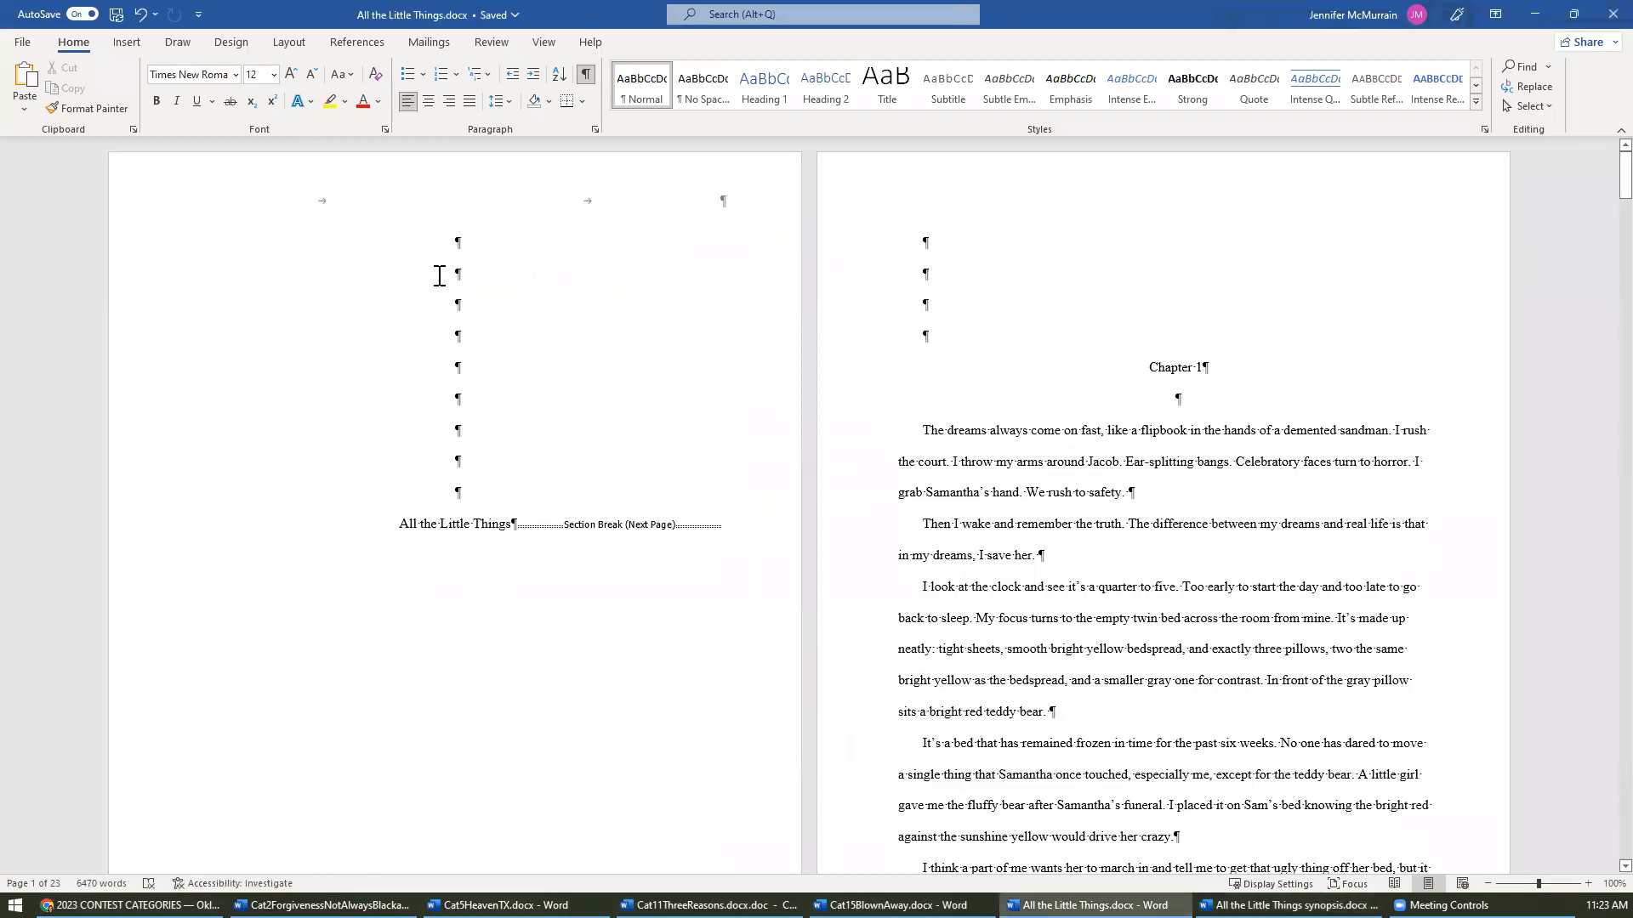
# - Bring Chapter 1 onto the title page by removing the section break, four blank lines above the title and two above the chapter heading
pyautogui.moveTo(448, 244); pyautogui.dragTo(476, 357)
pyautogui.press('Delete')
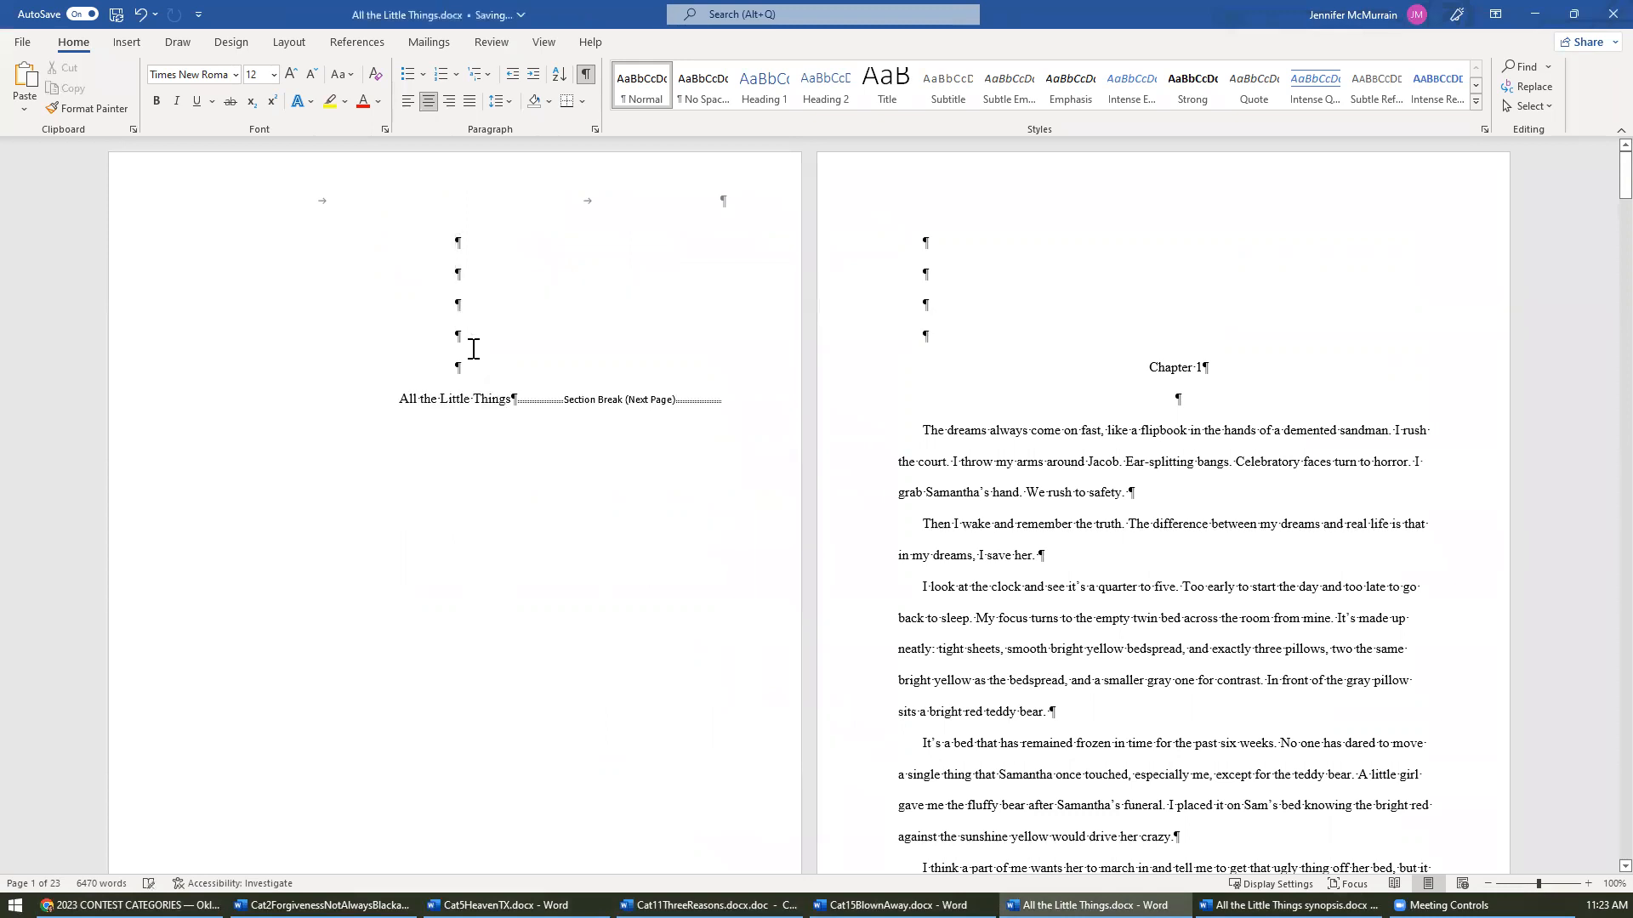
pyautogui.press('Return')
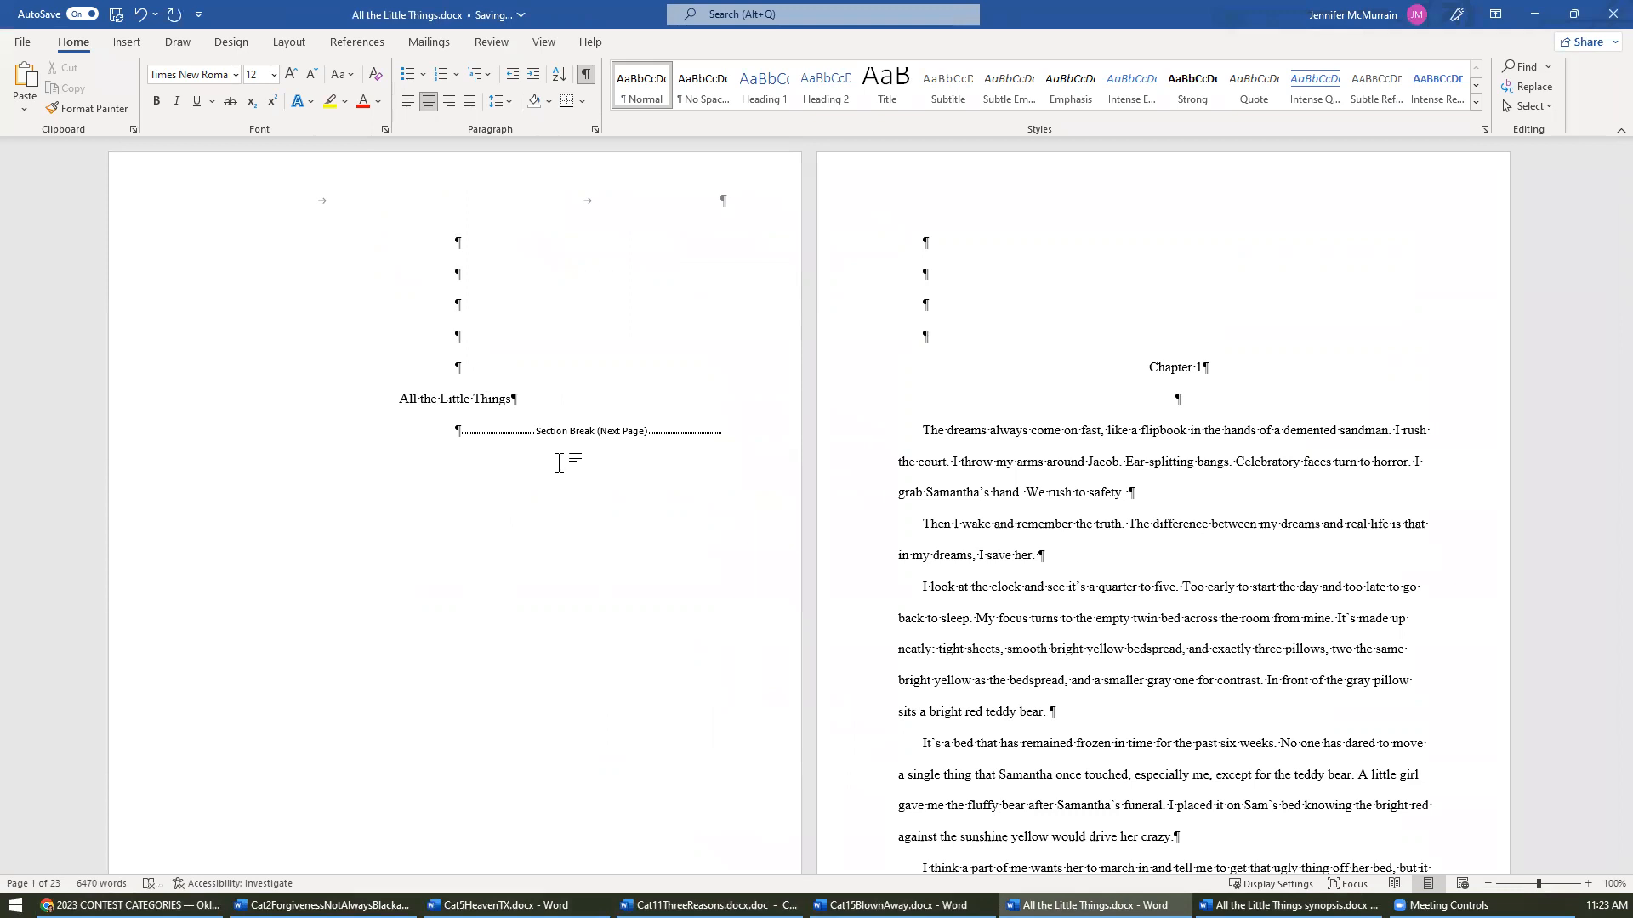
pyautogui.click(147, 511)
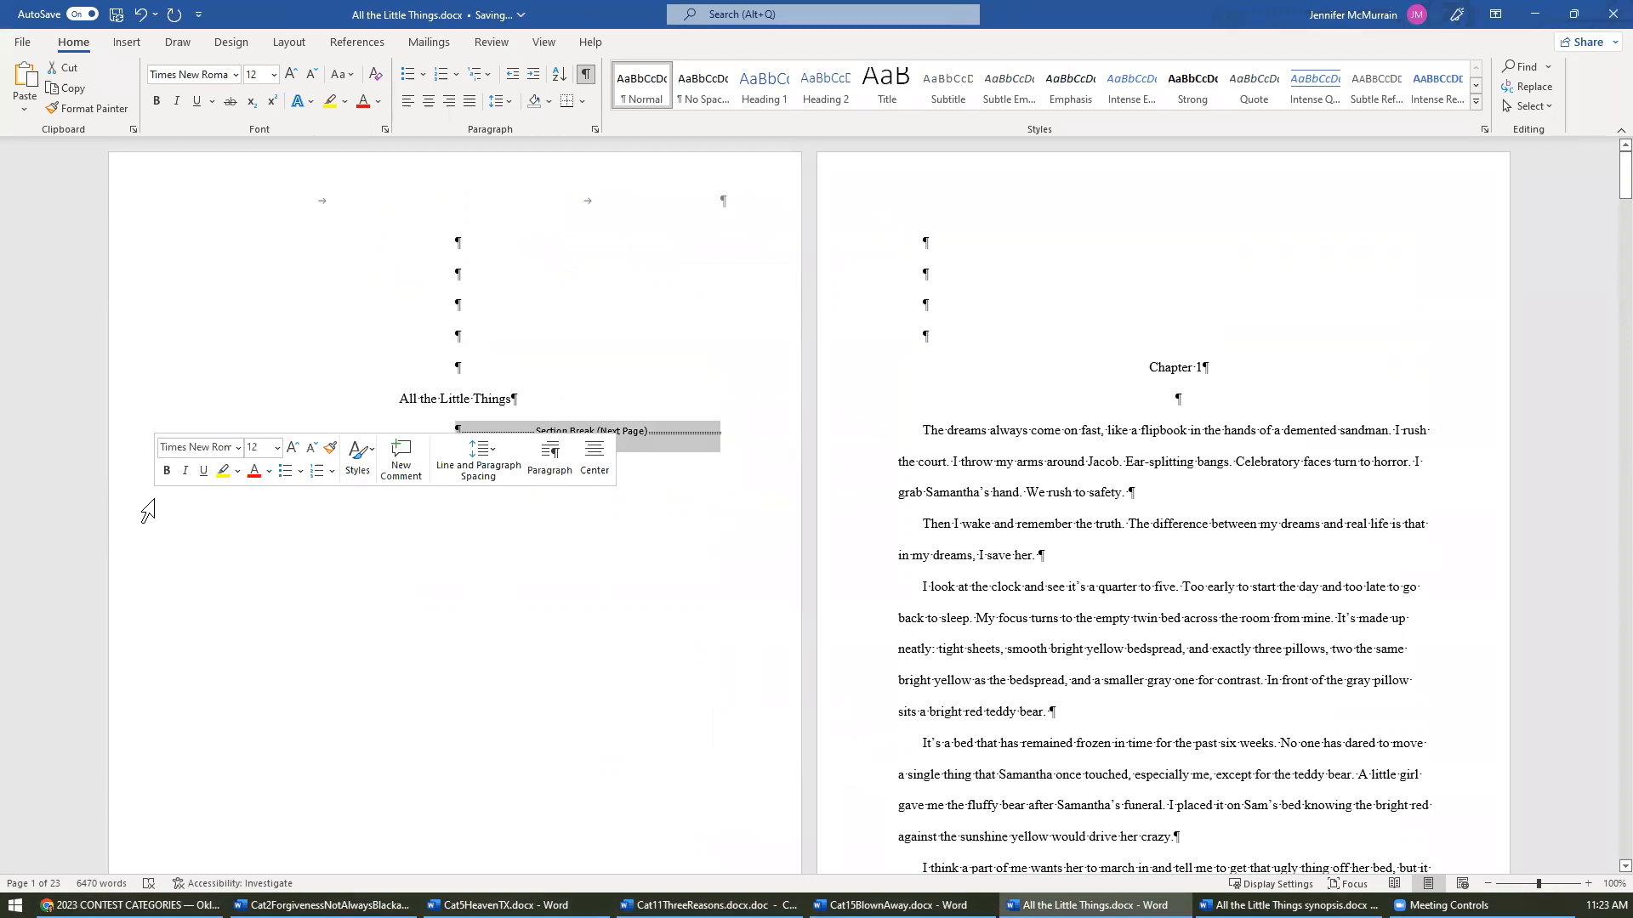
pyautogui.press('Delete')
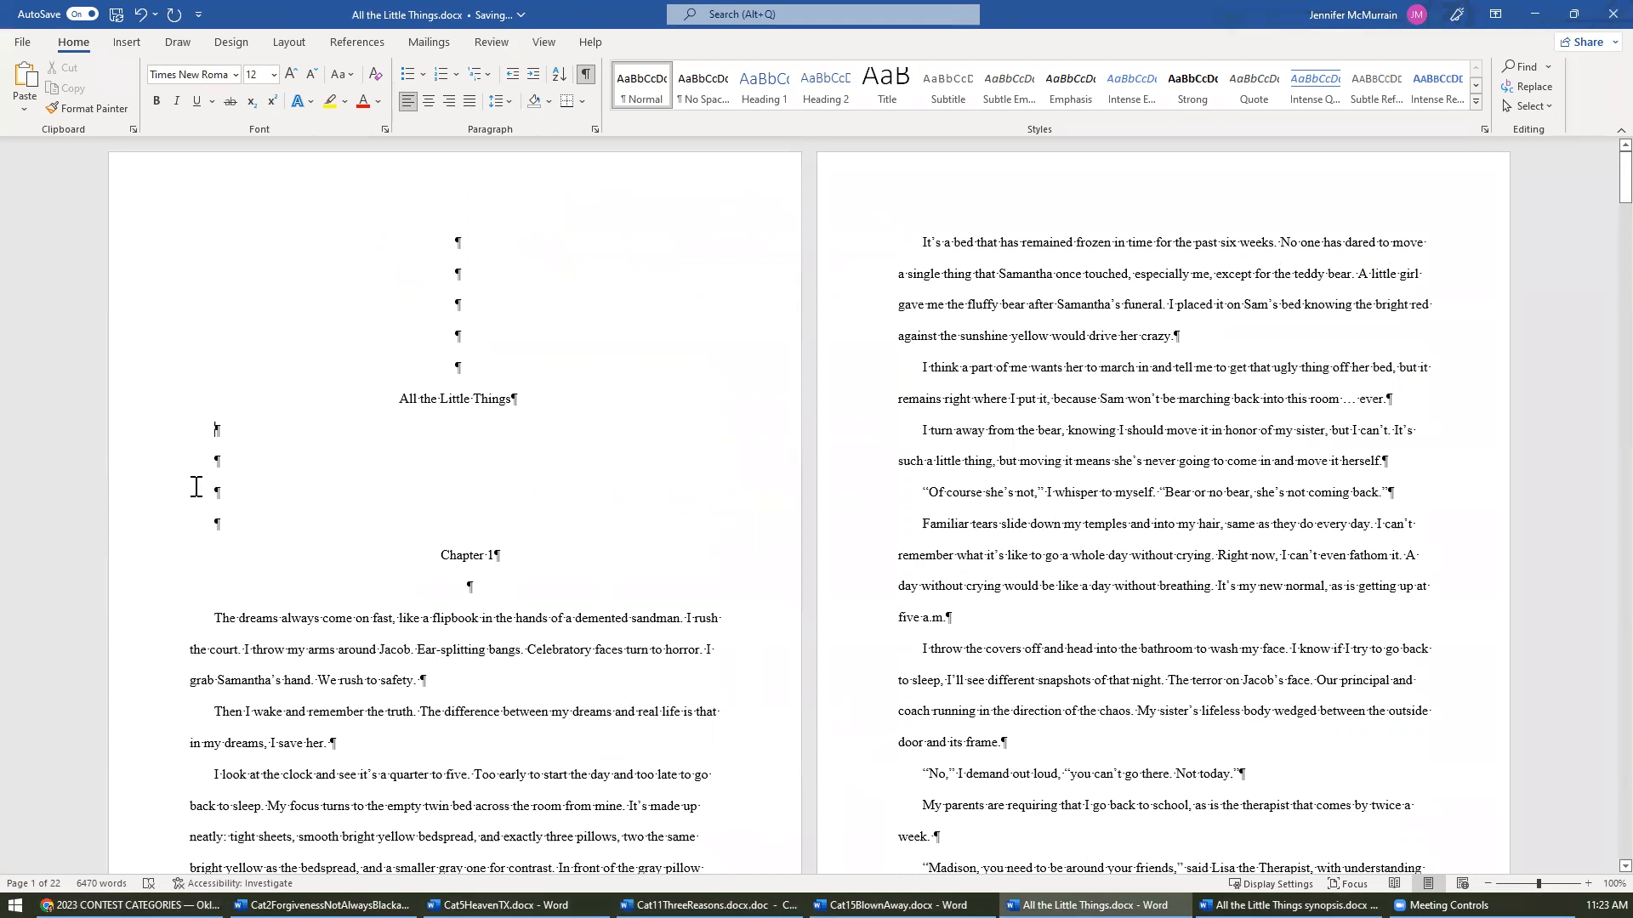
pyautogui.moveTo(202, 496); pyautogui.dragTo(231, 541)
pyautogui.press('Delete')
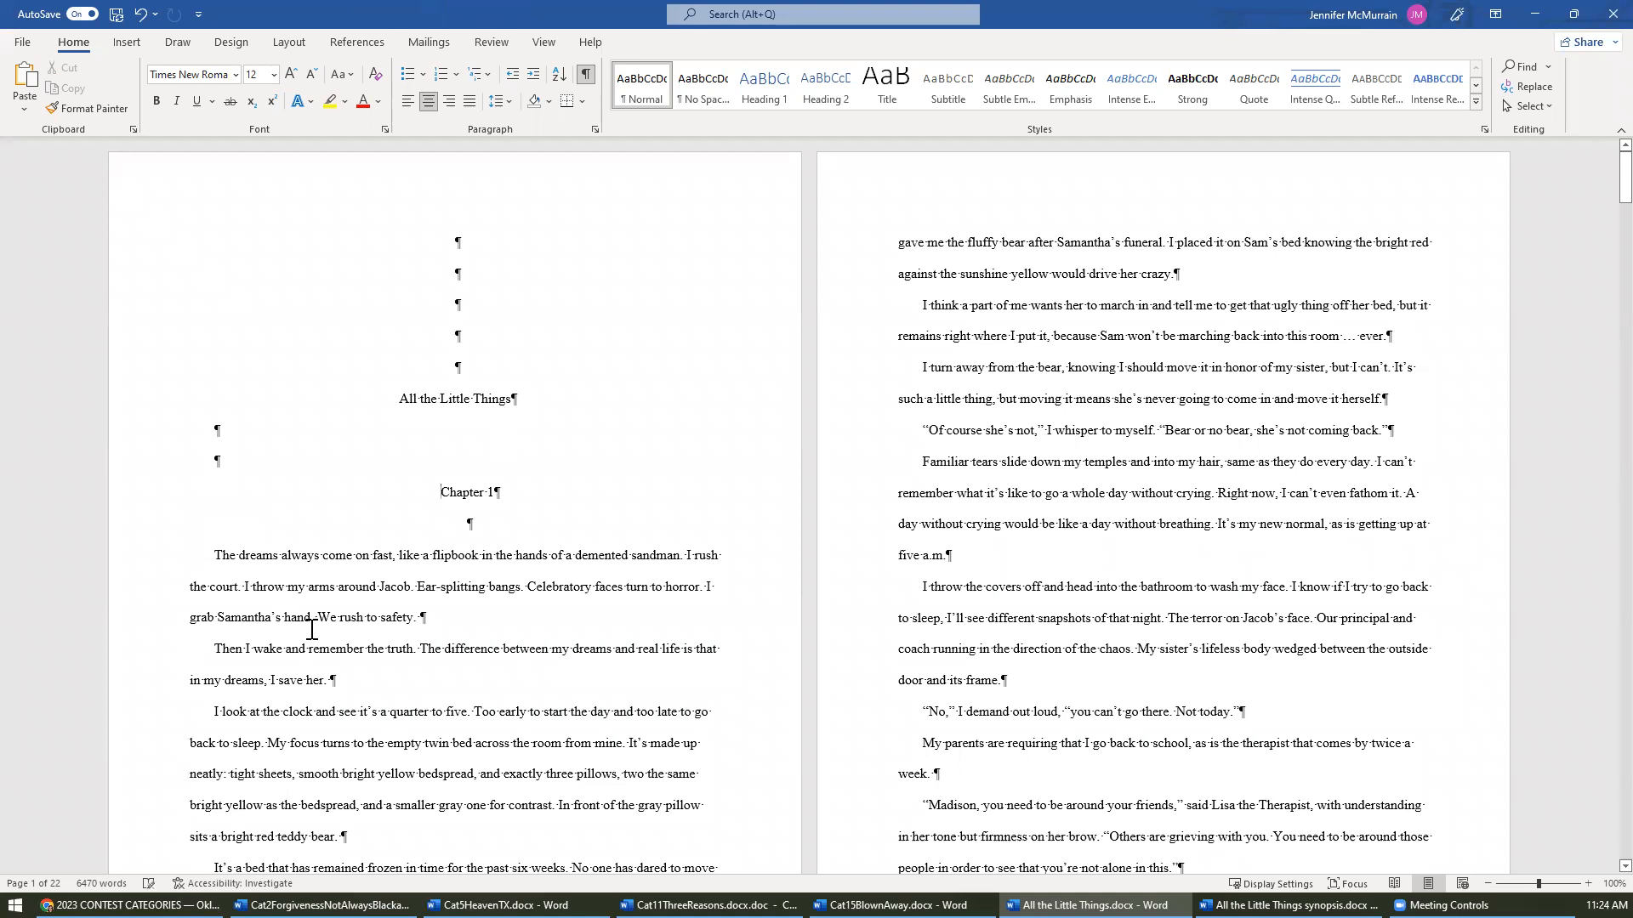
# - Set the entire manuscript to Times New Roman, size 12, with 2.0 line spacing
pyautogui.hotkey('ctrl', 'a')
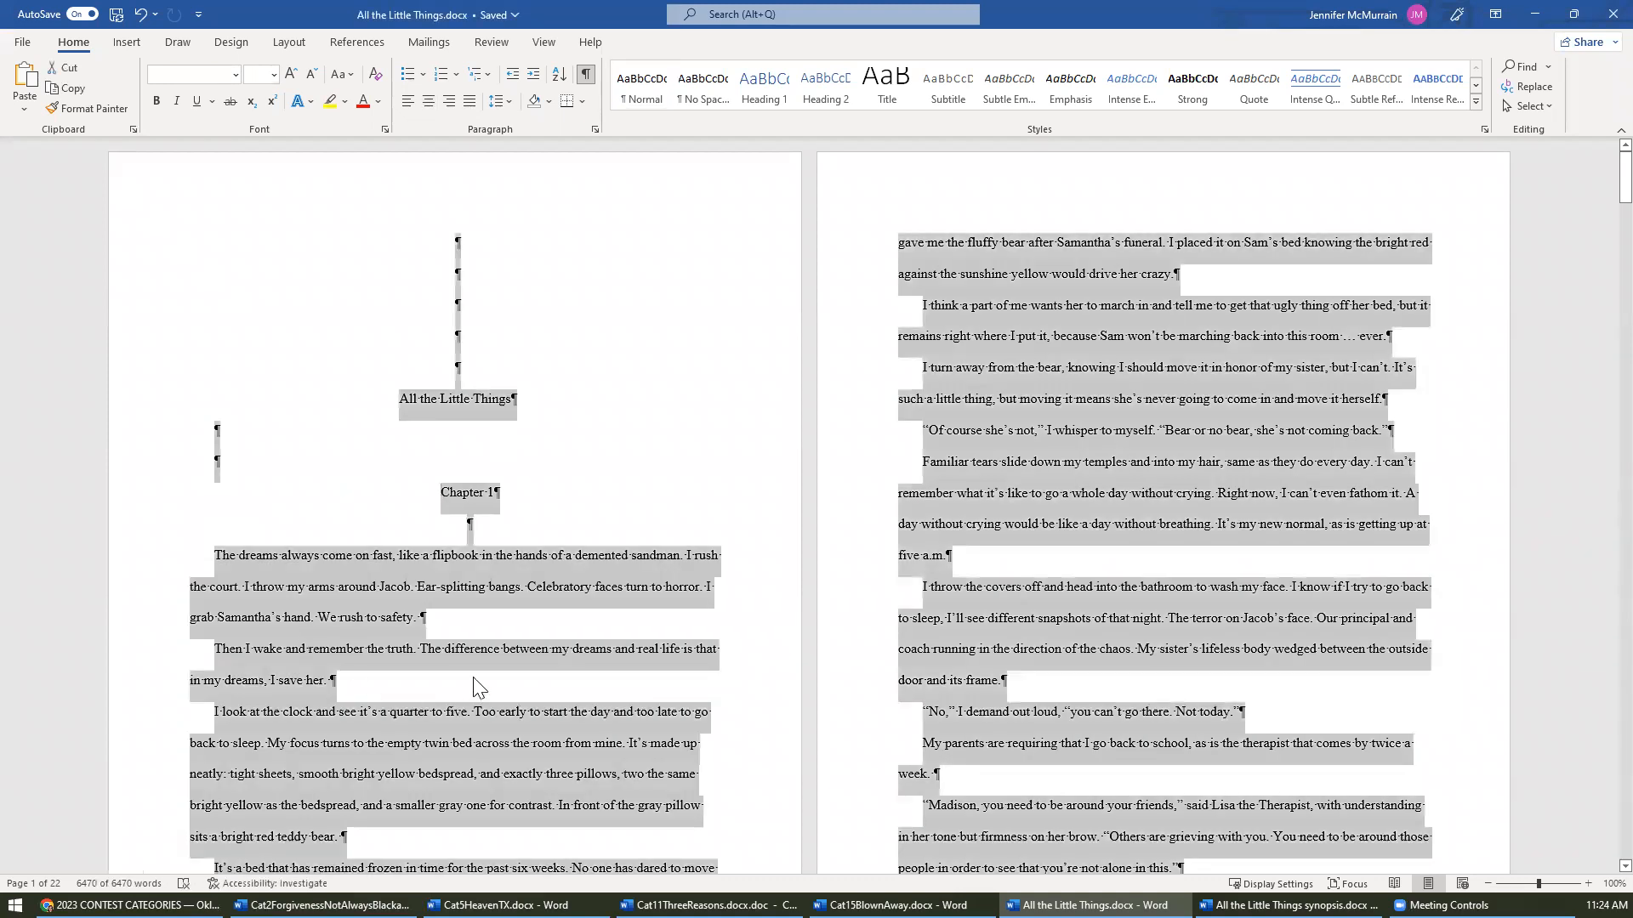
pyautogui.click(475, 680)
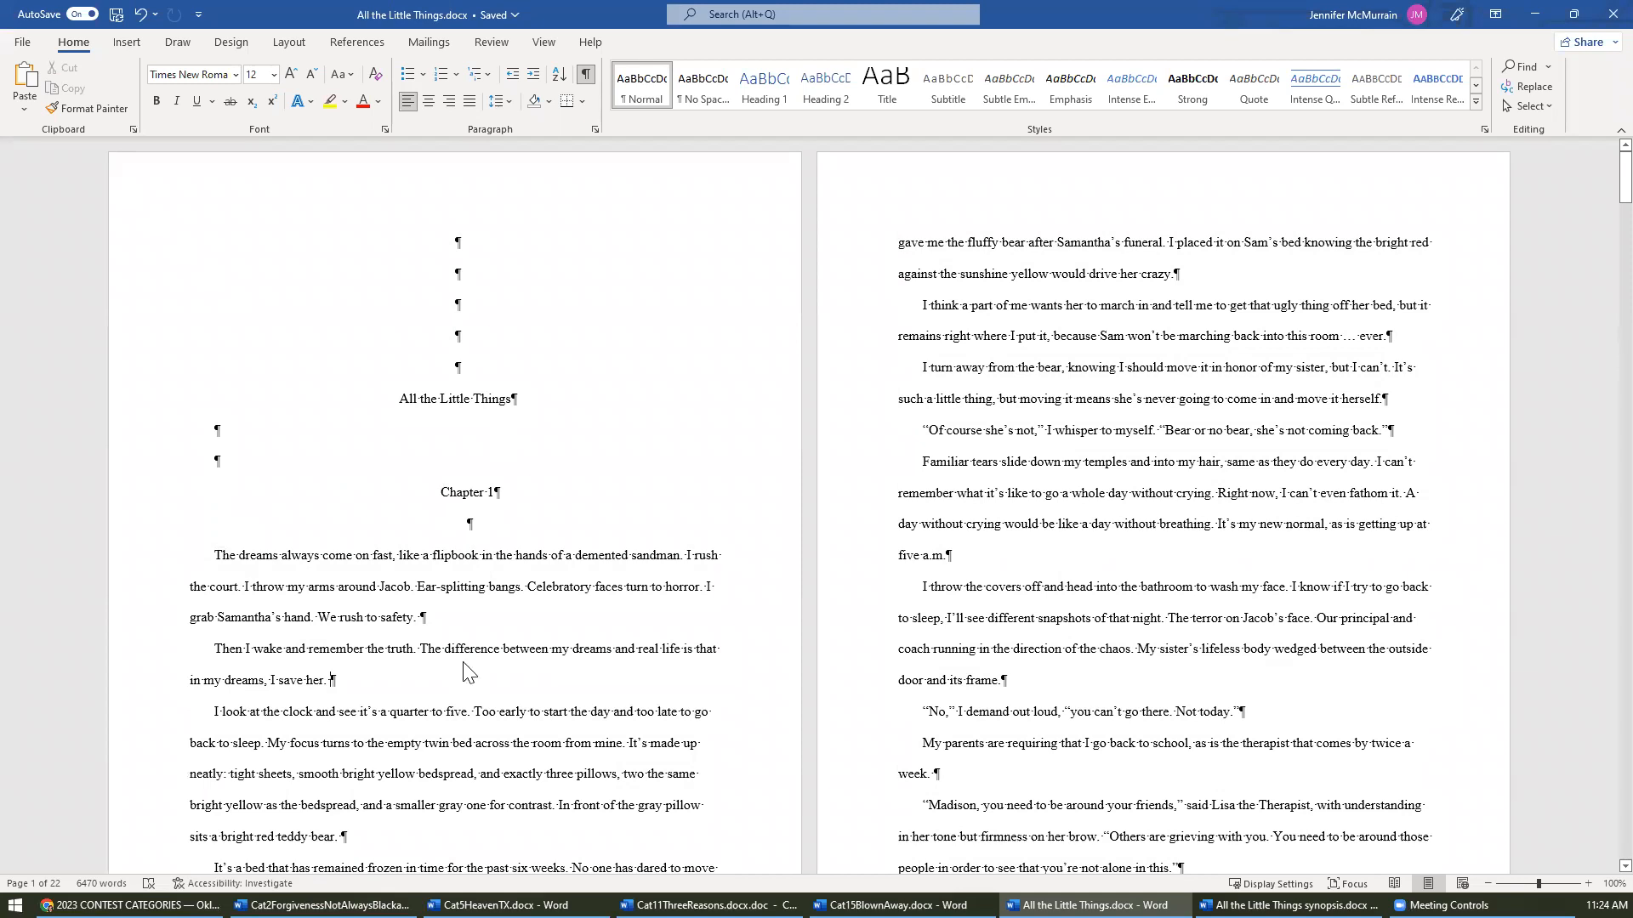
pyautogui.hotkey('ctrl', 'a')
pyautogui.click(236, 75)
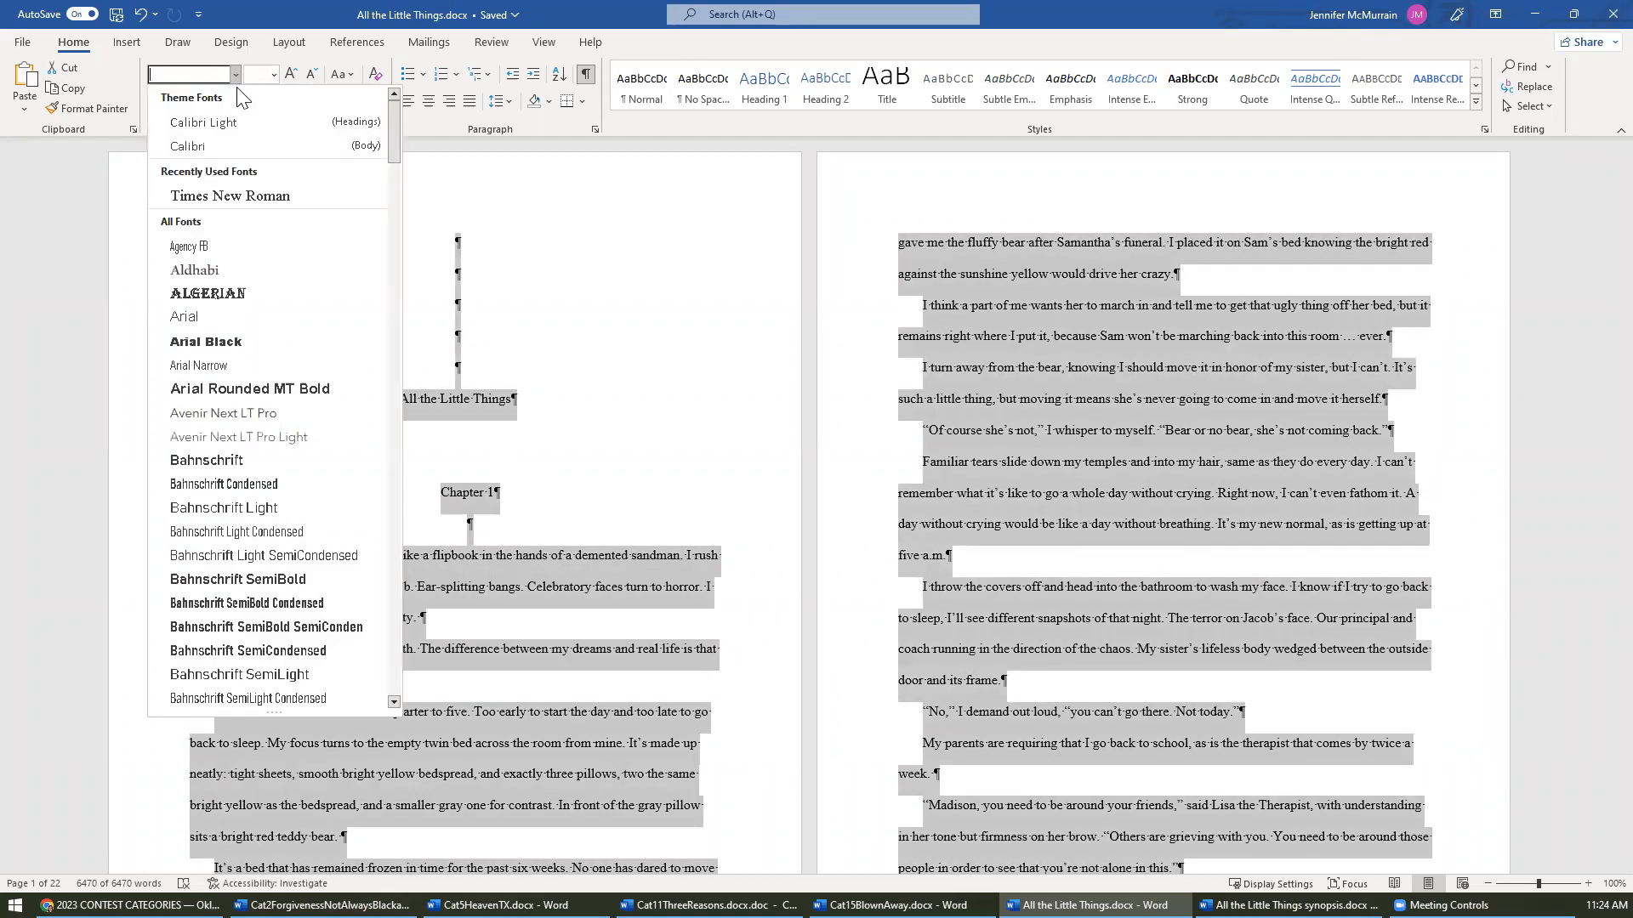
pyautogui.click(253, 194)
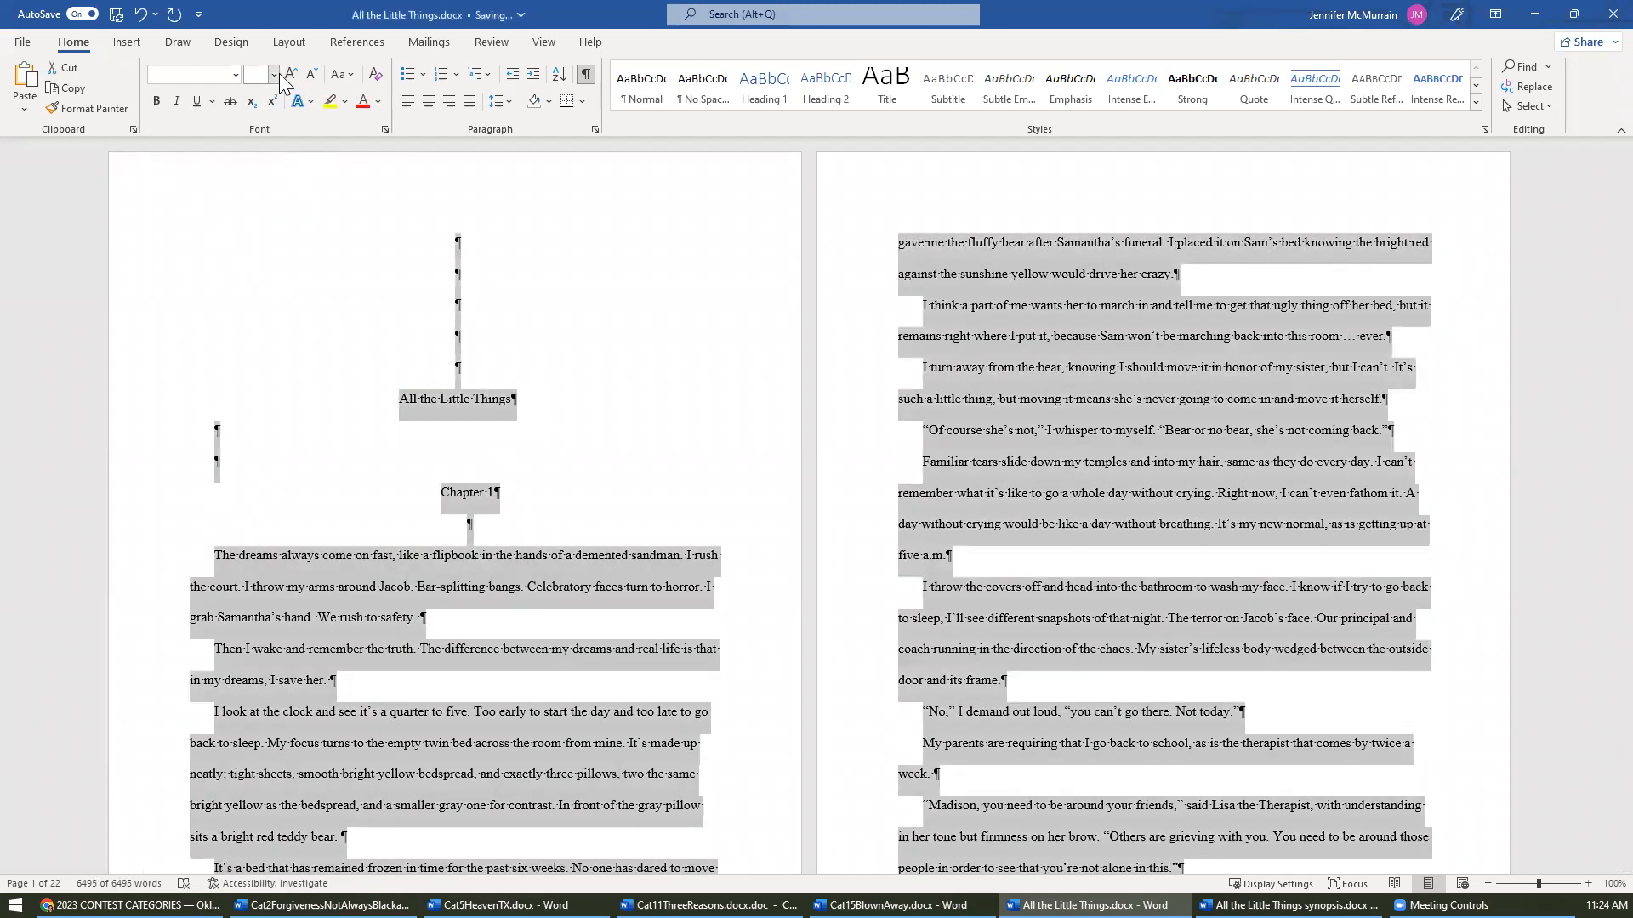
pyautogui.click(274, 73)
pyautogui.click(270, 170)
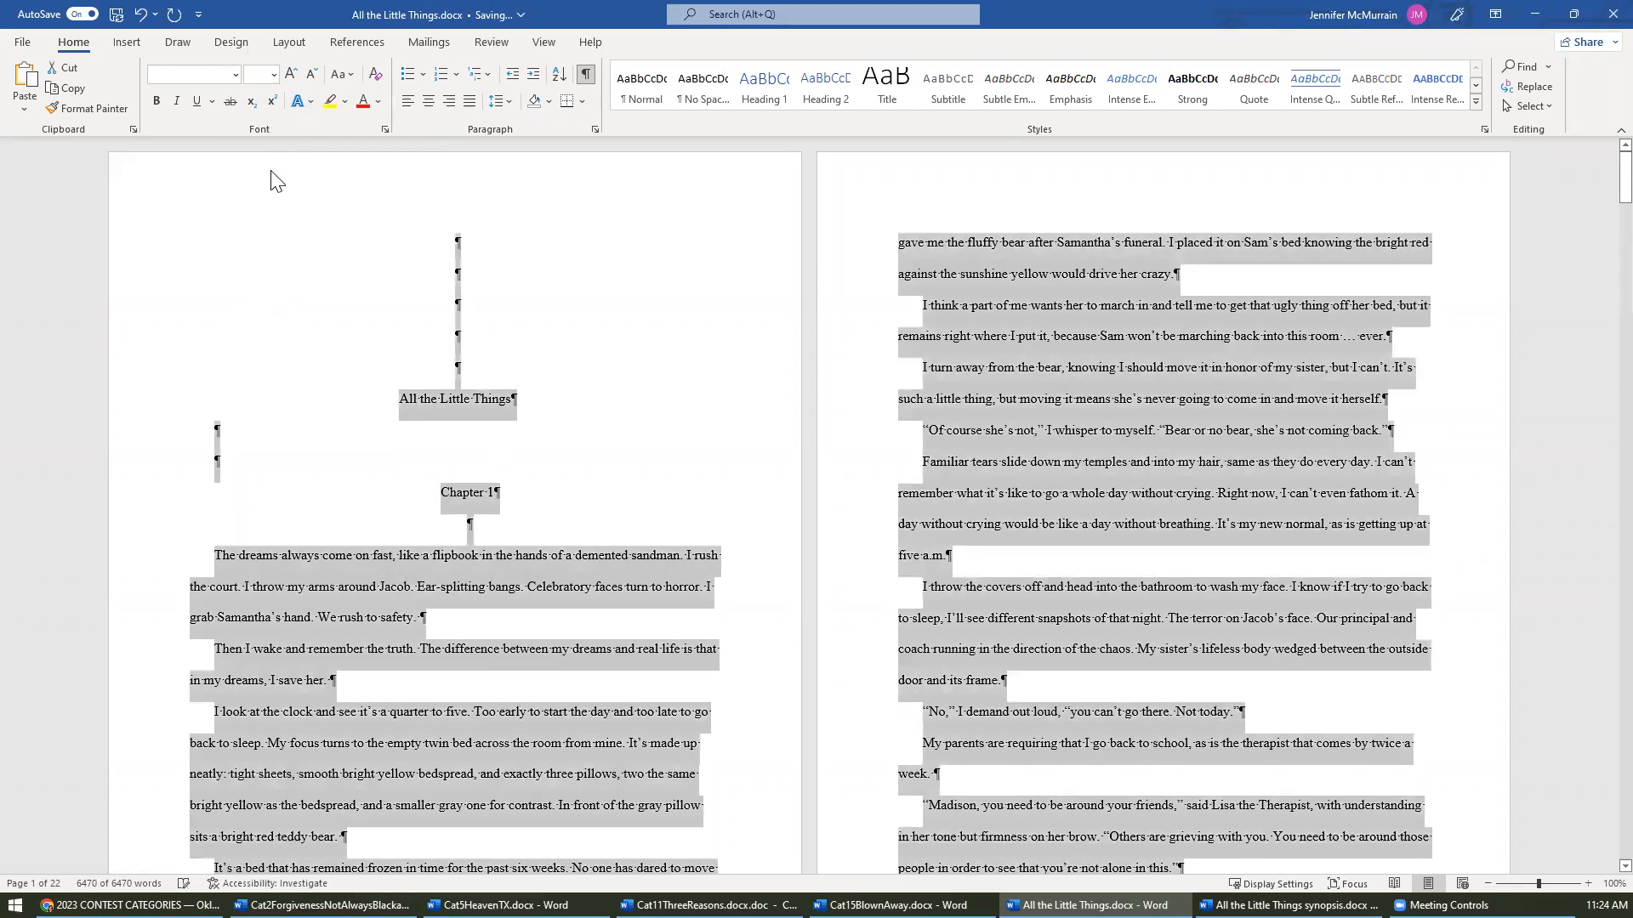
pyautogui.click(511, 102)
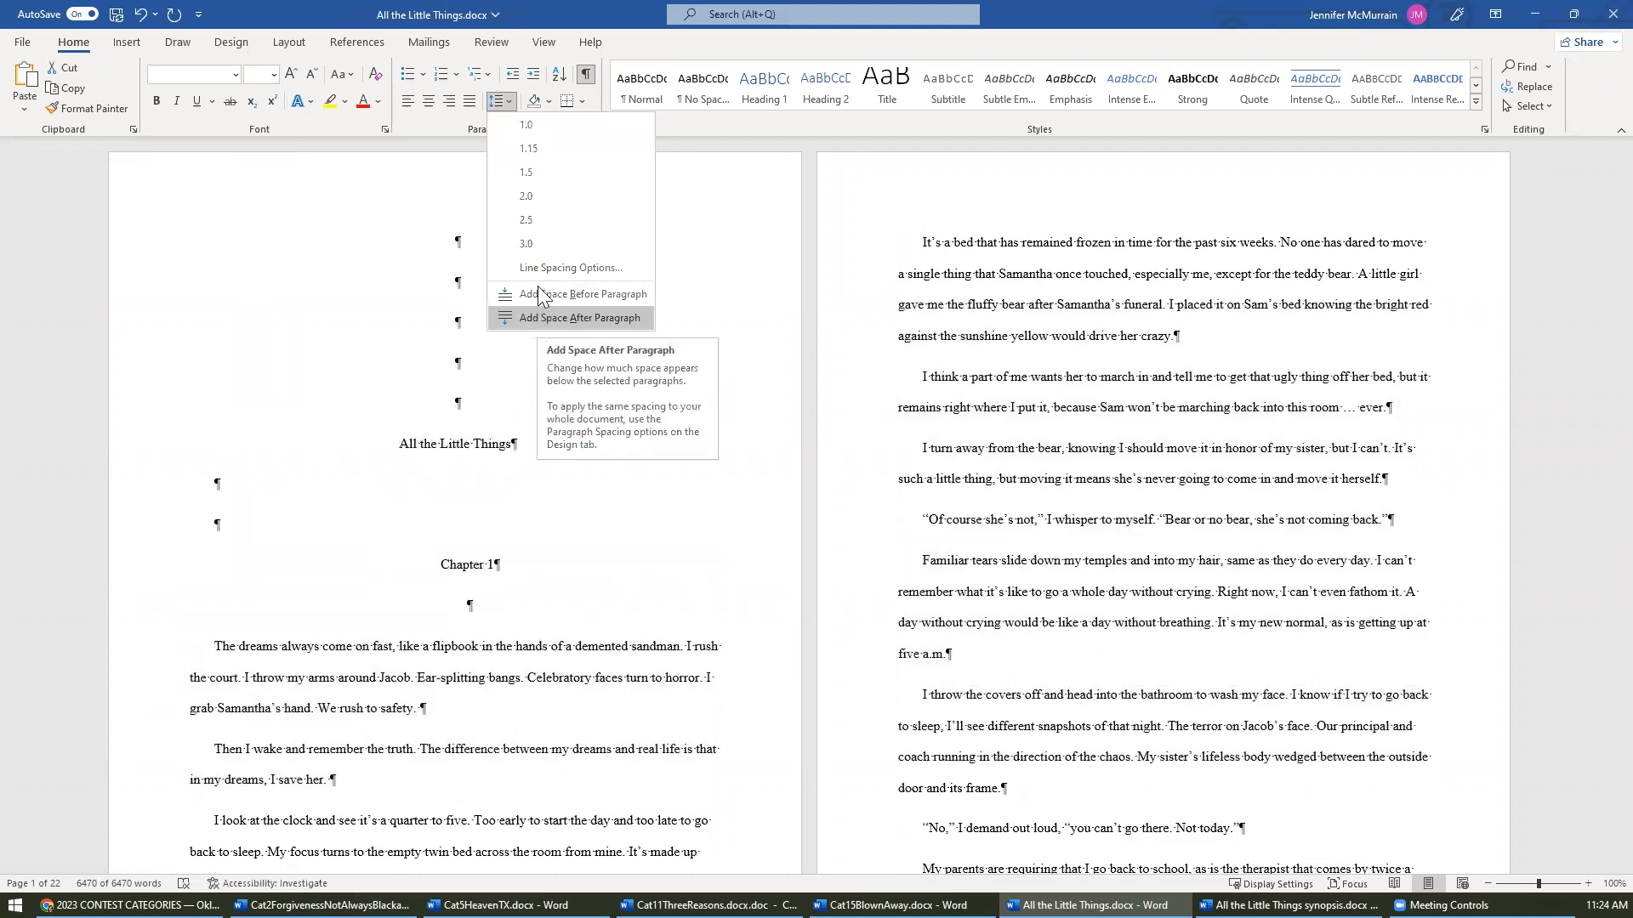
pyautogui.click(543, 196)
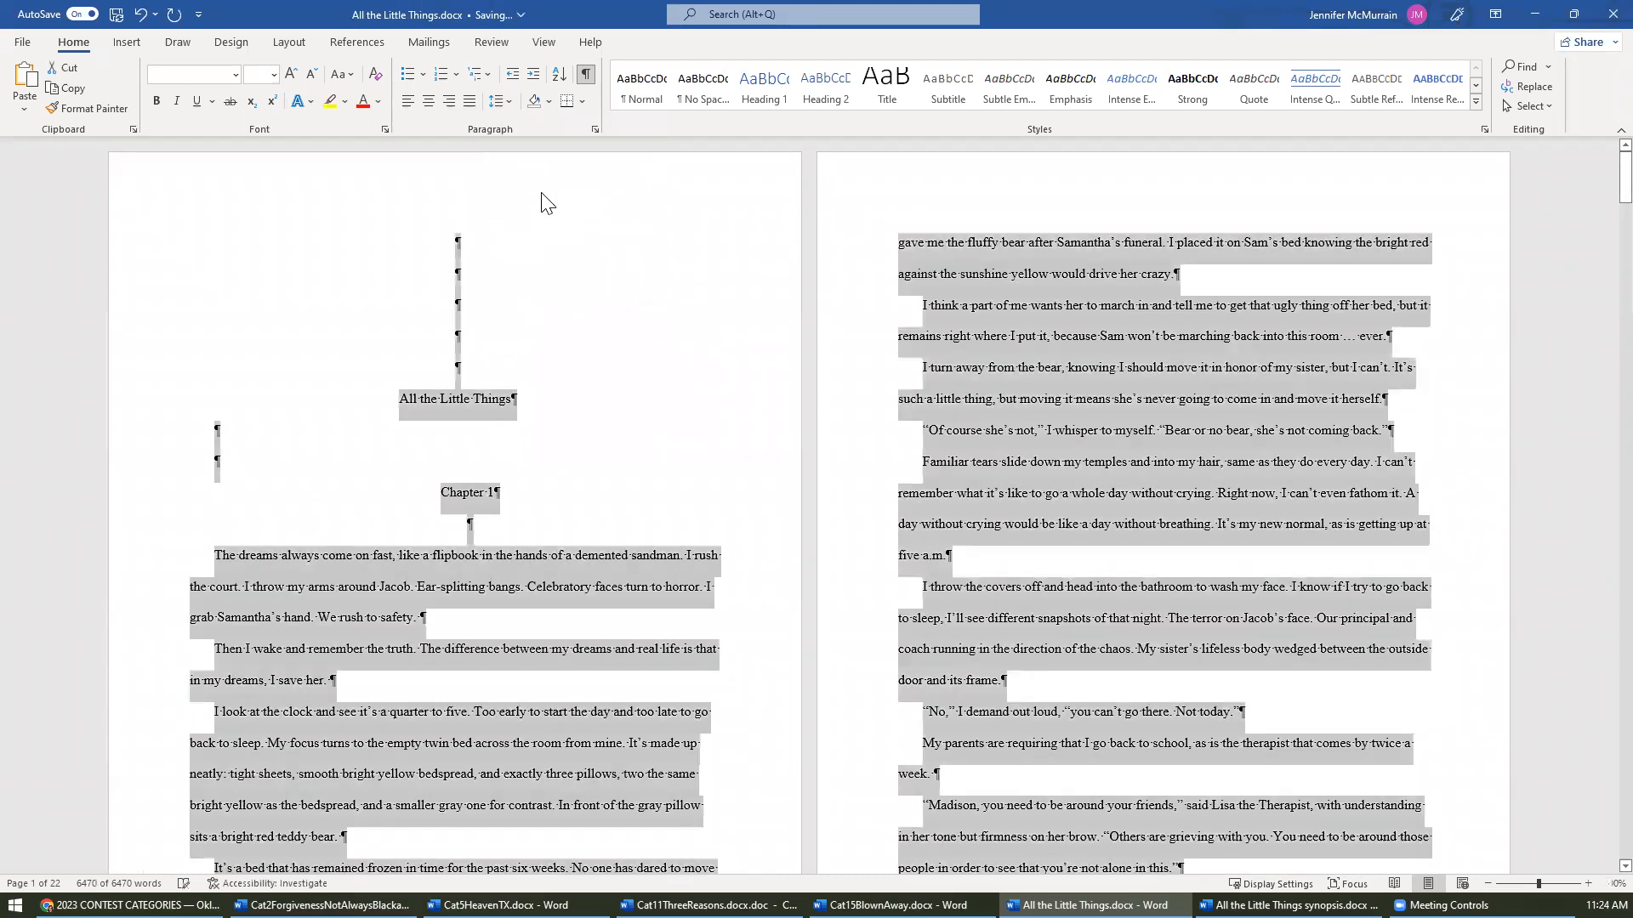
# - Format all paragraphs as left-aligned body text with a 0.5" first-line indent and double line spacing
pyautogui.click(593, 132)
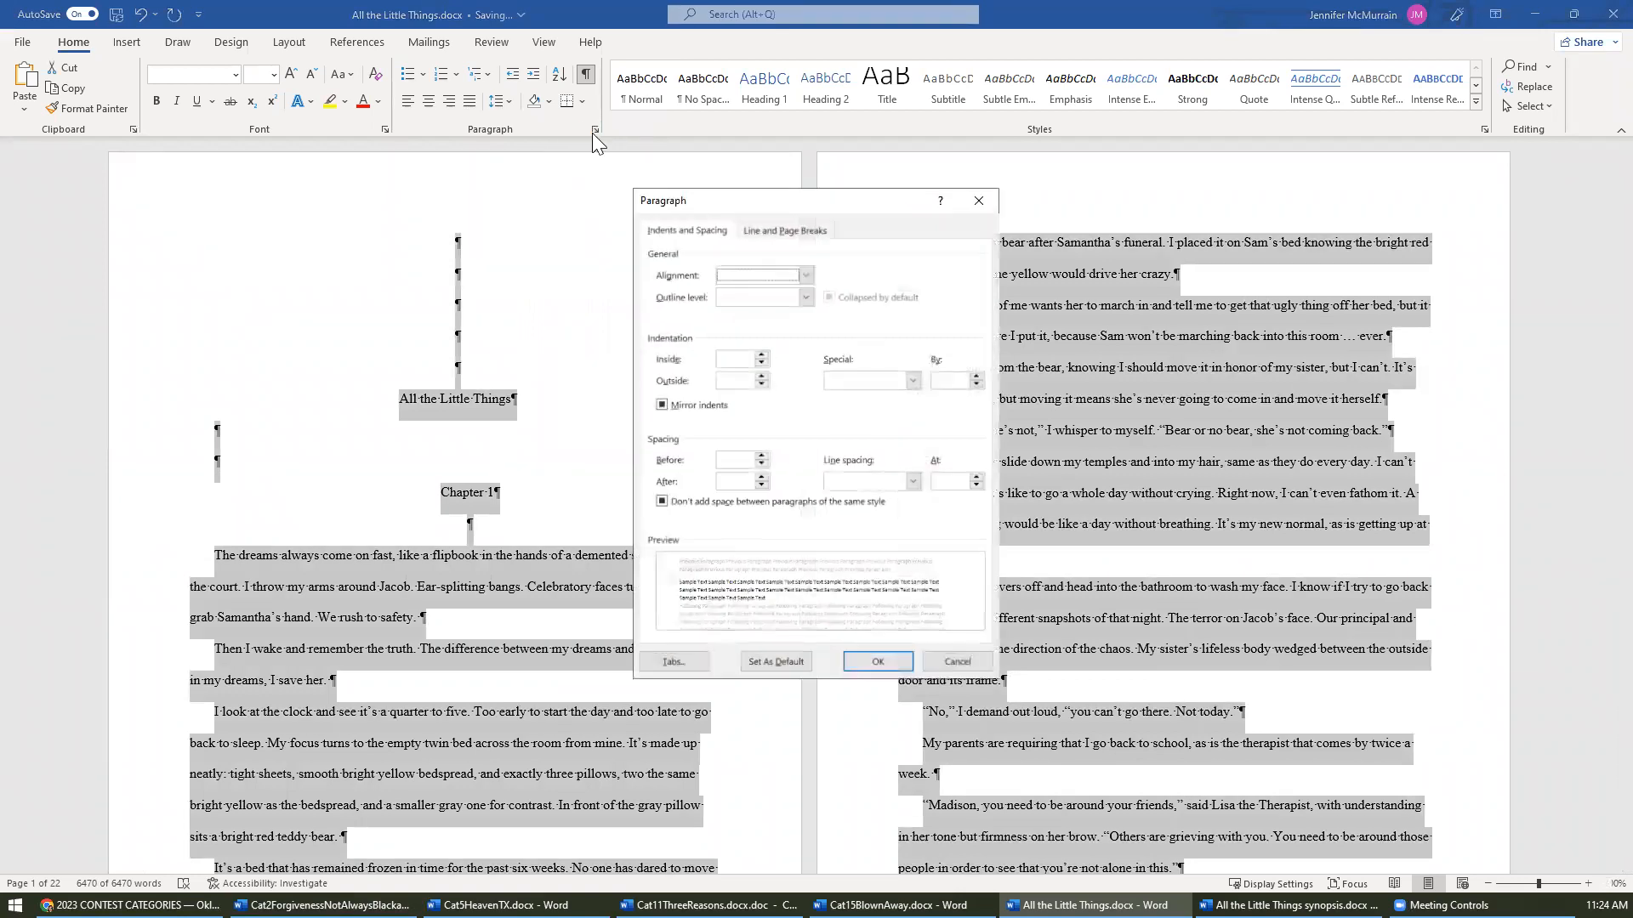
pyautogui.click(806, 274)
pyautogui.click(774, 294)
pyautogui.click(805, 297)
pyautogui.click(736, 311)
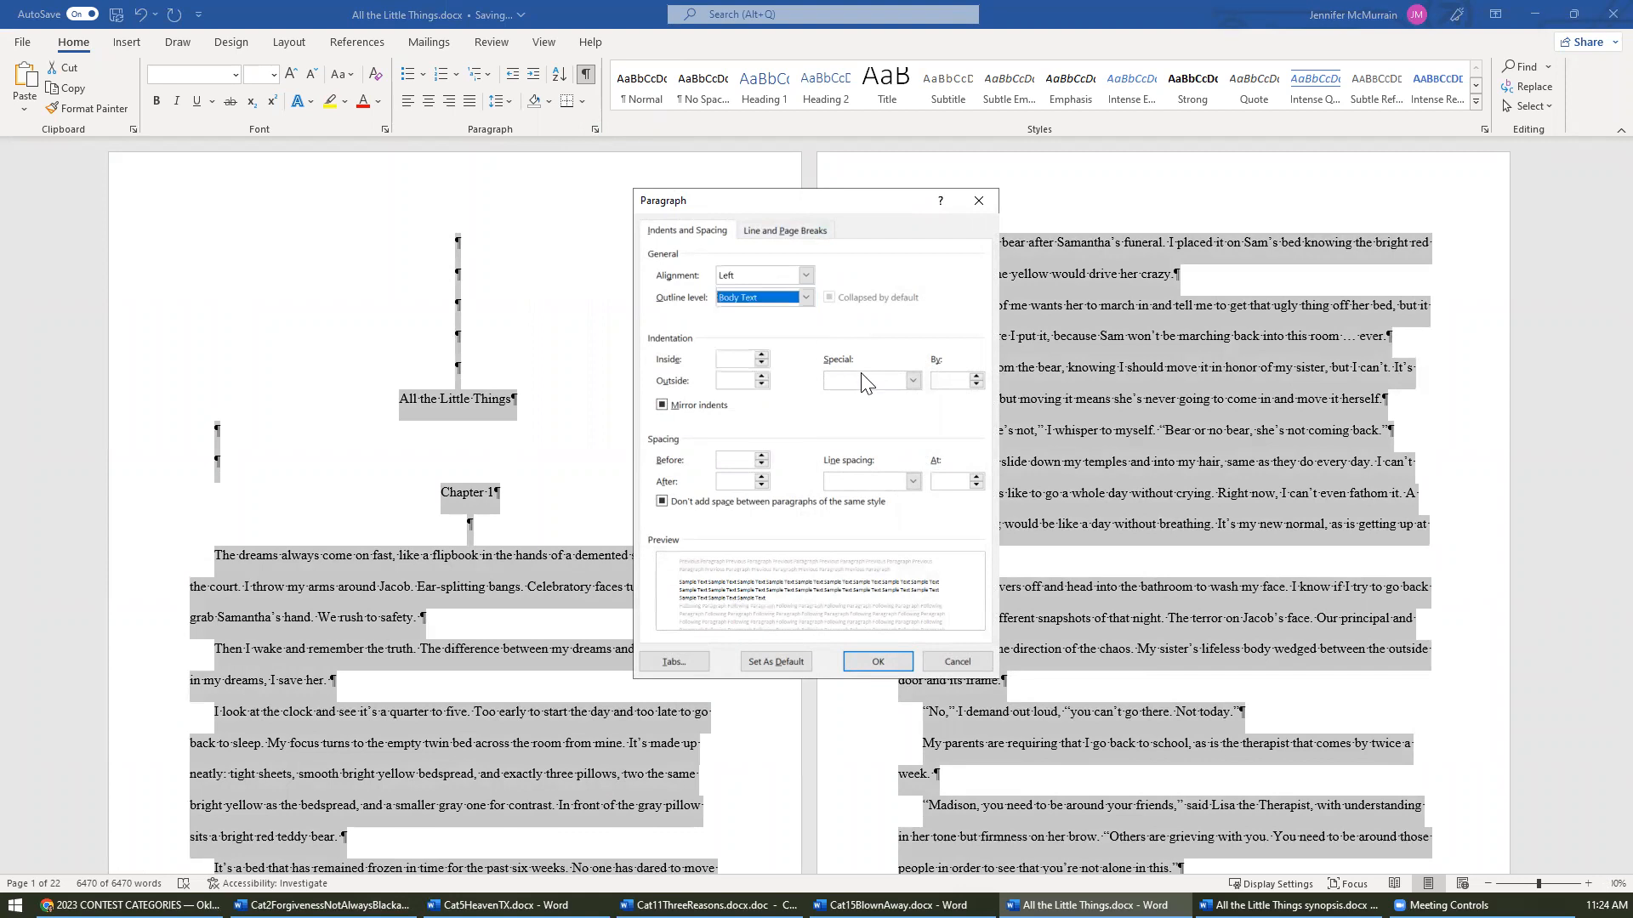
pyautogui.click(912, 381)
pyautogui.click(871, 410)
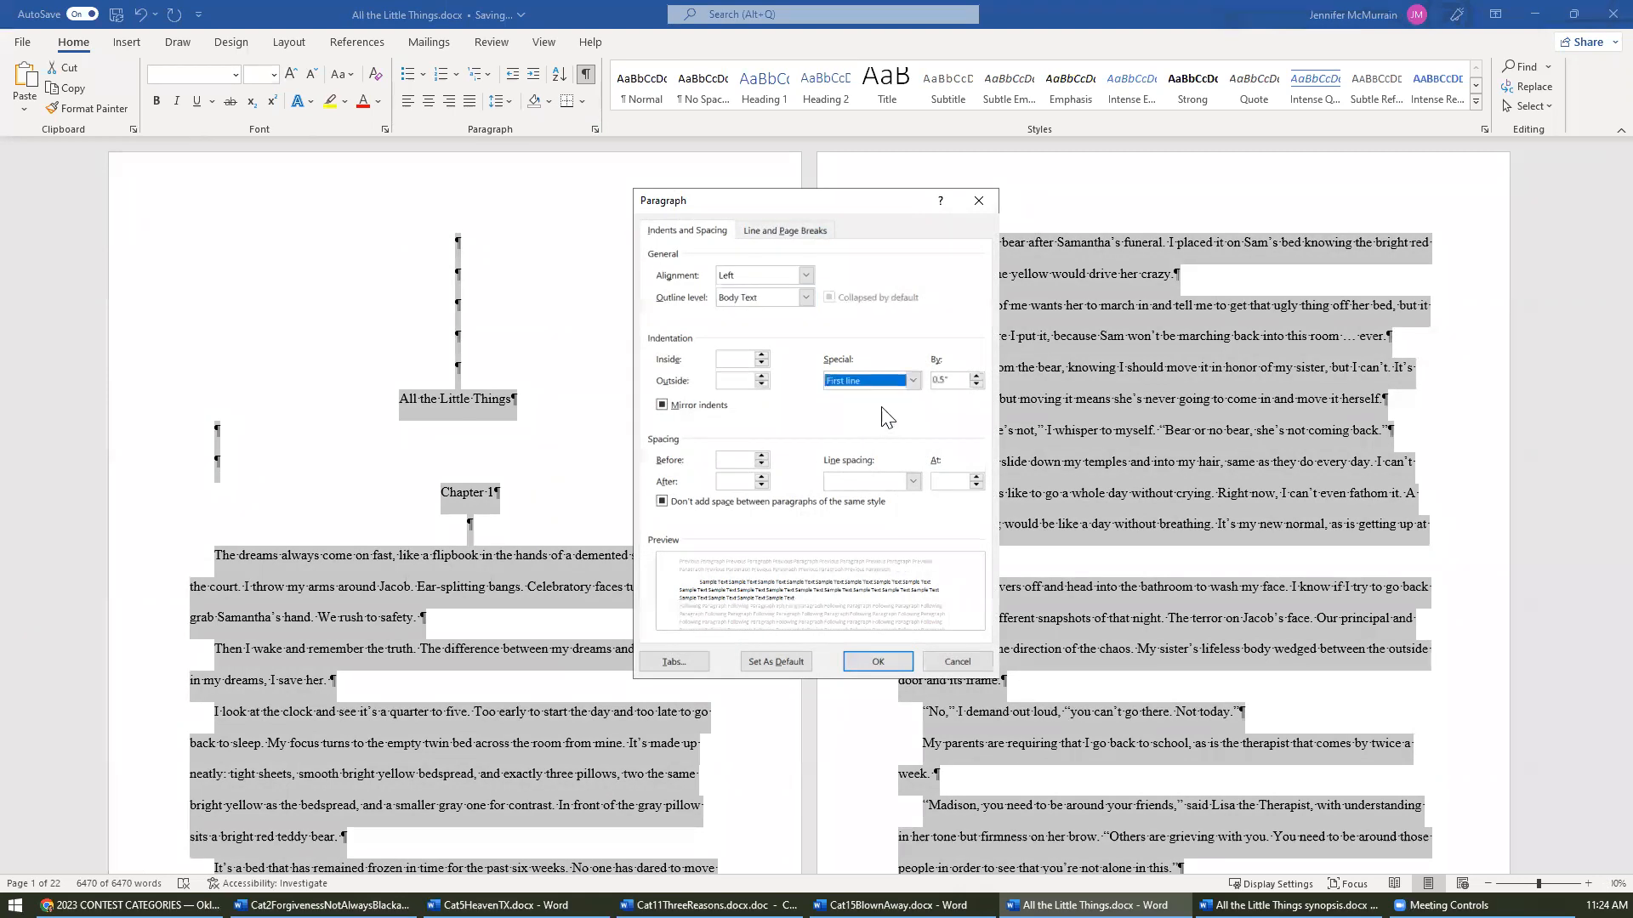
pyautogui.click(913, 481)
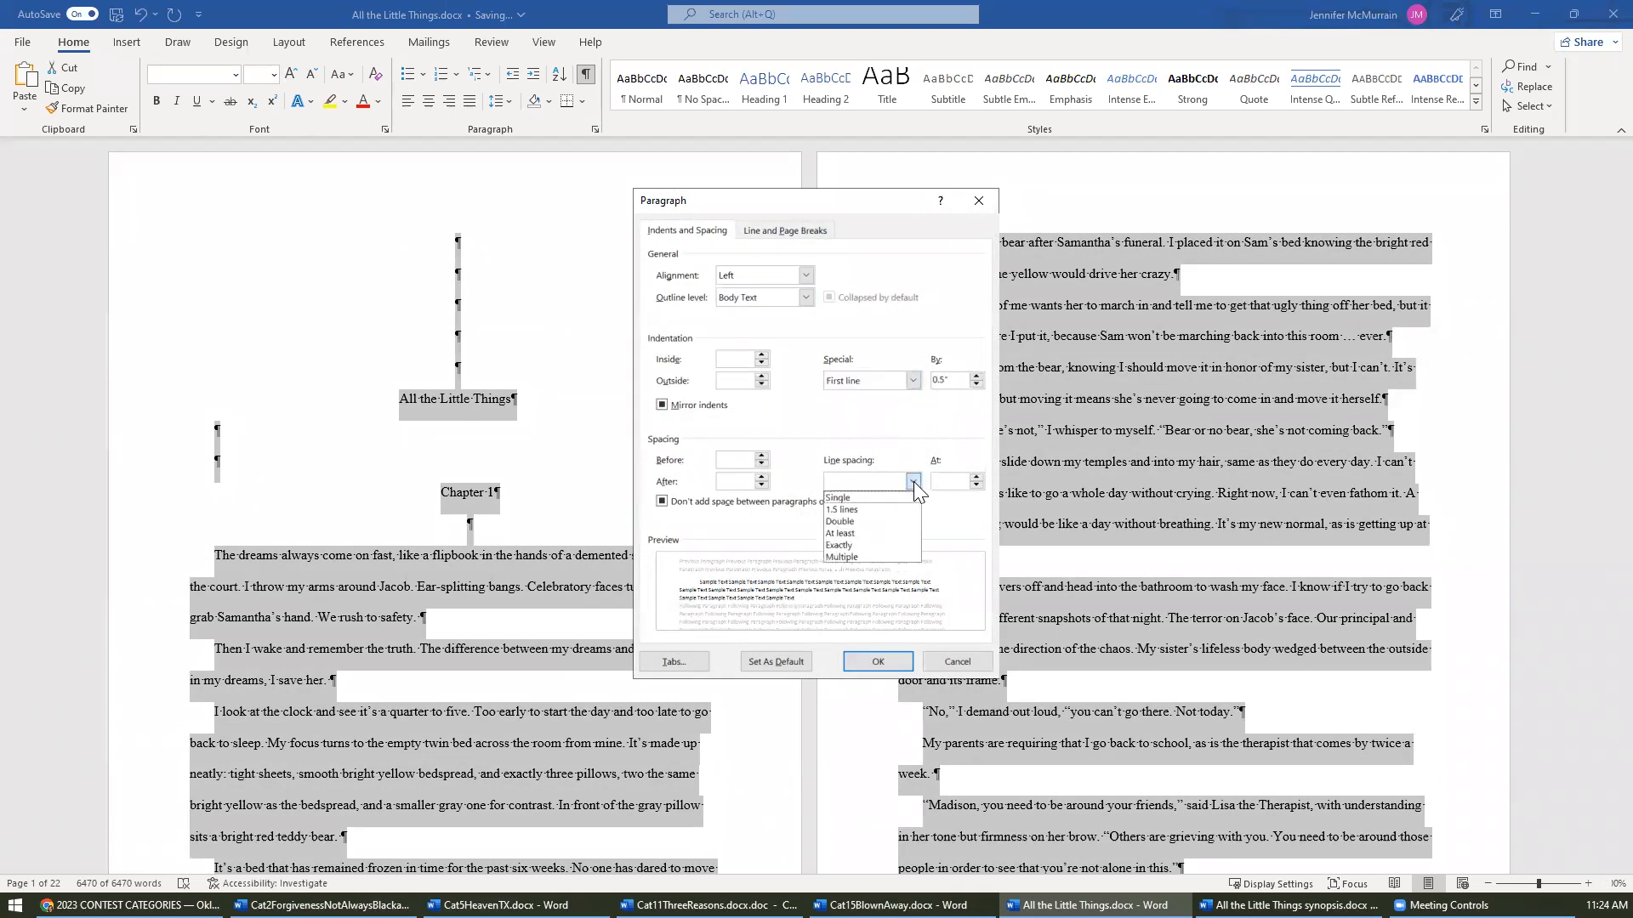
pyautogui.click(877, 523)
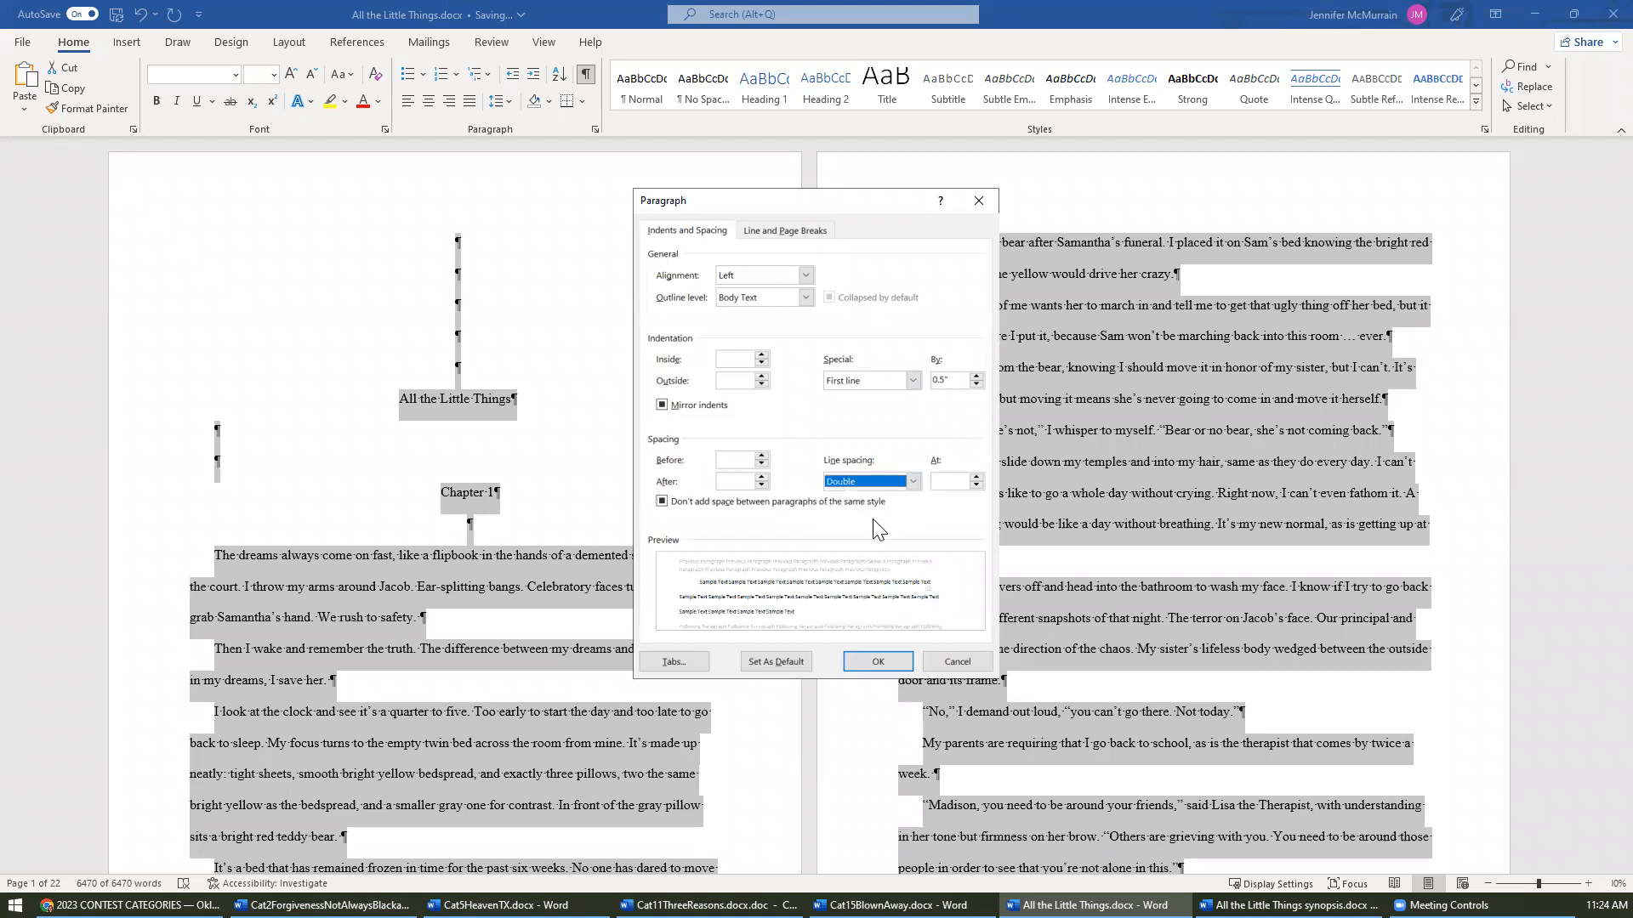
pyautogui.click(892, 663)
pyautogui.click(507, 697)
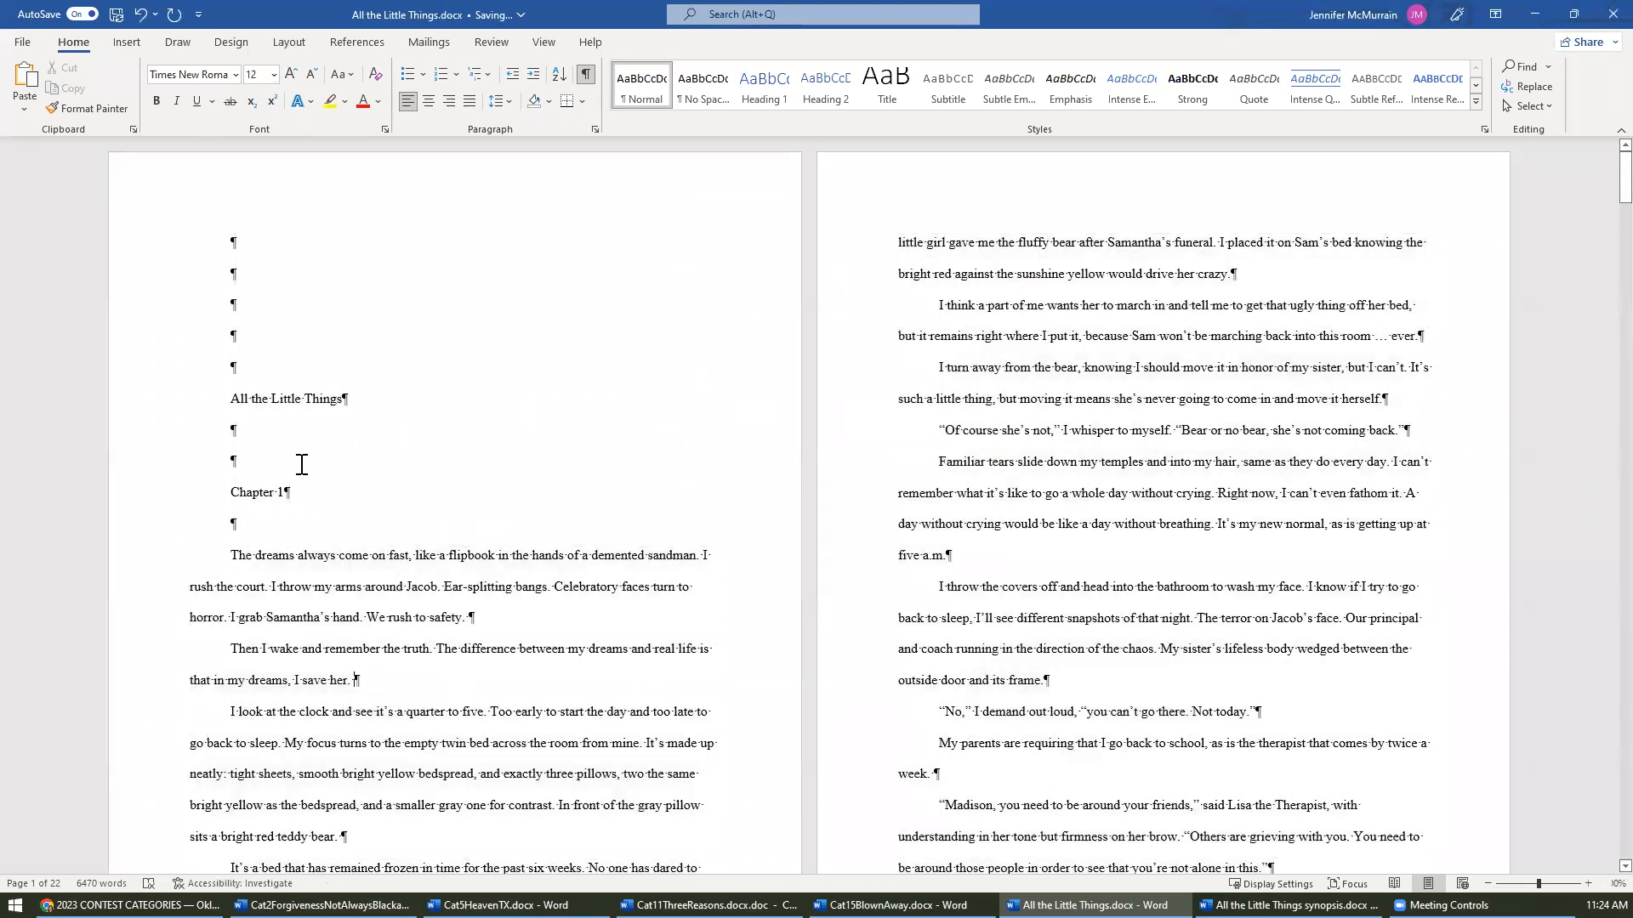
# - Center the book title with the Chapter 1 heading, and center the Chapter 2 heading
pyautogui.moveTo(222, 398); pyautogui.dragTo(370, 495)
pyautogui.click(429, 101)
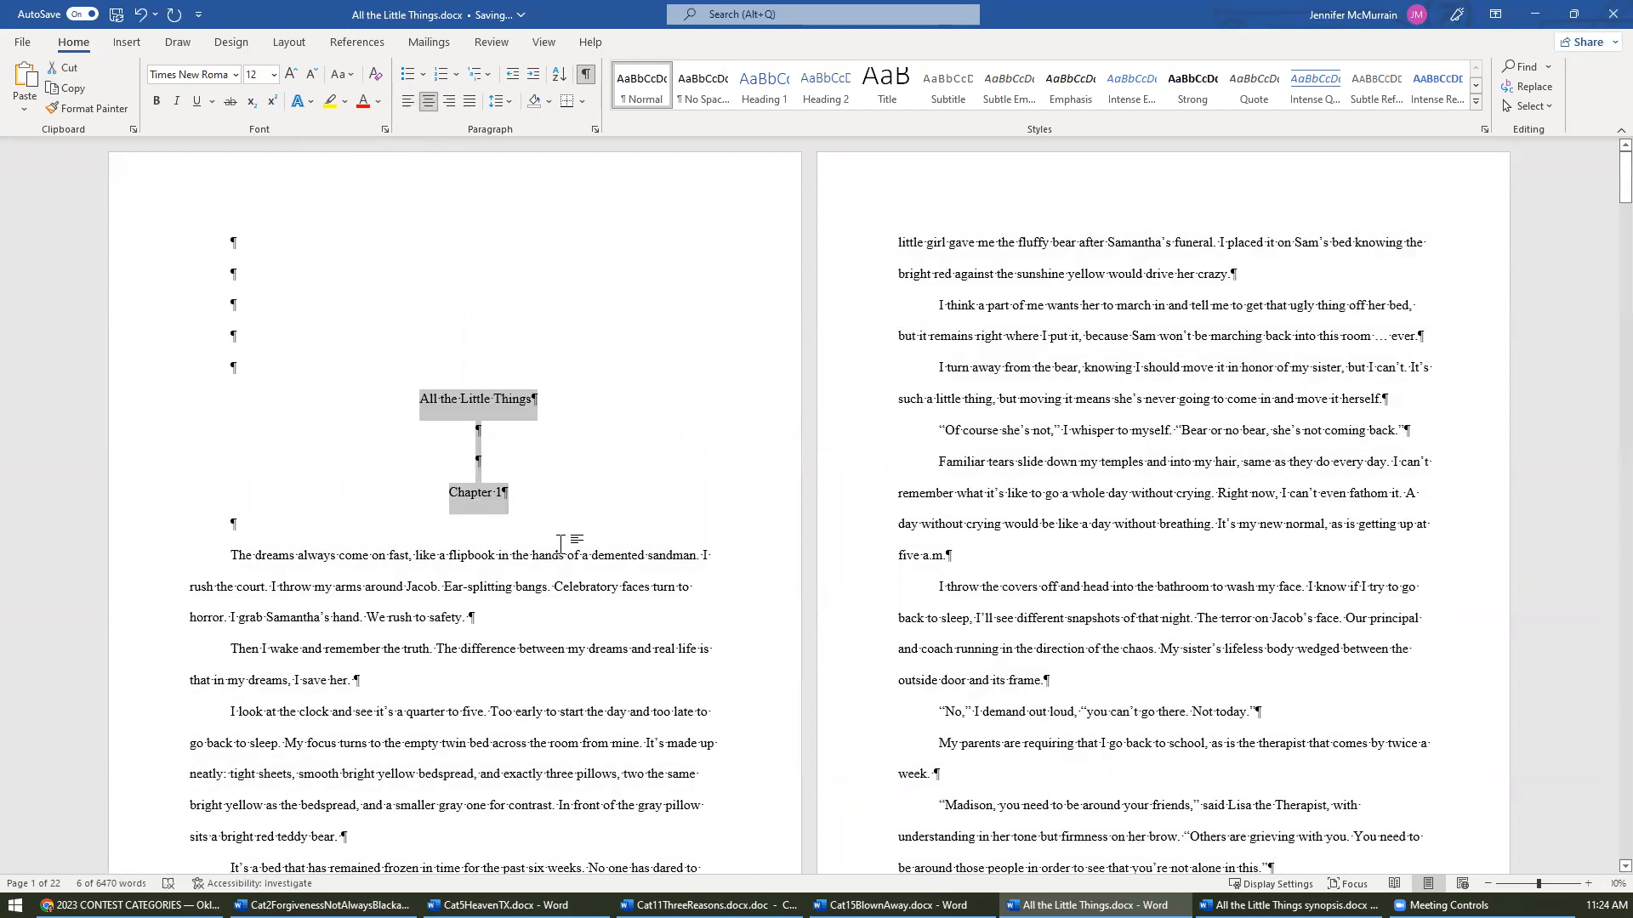
pyautogui.scroll(-10, 522, 554)
pyautogui.scroll(-20, 552, 551)
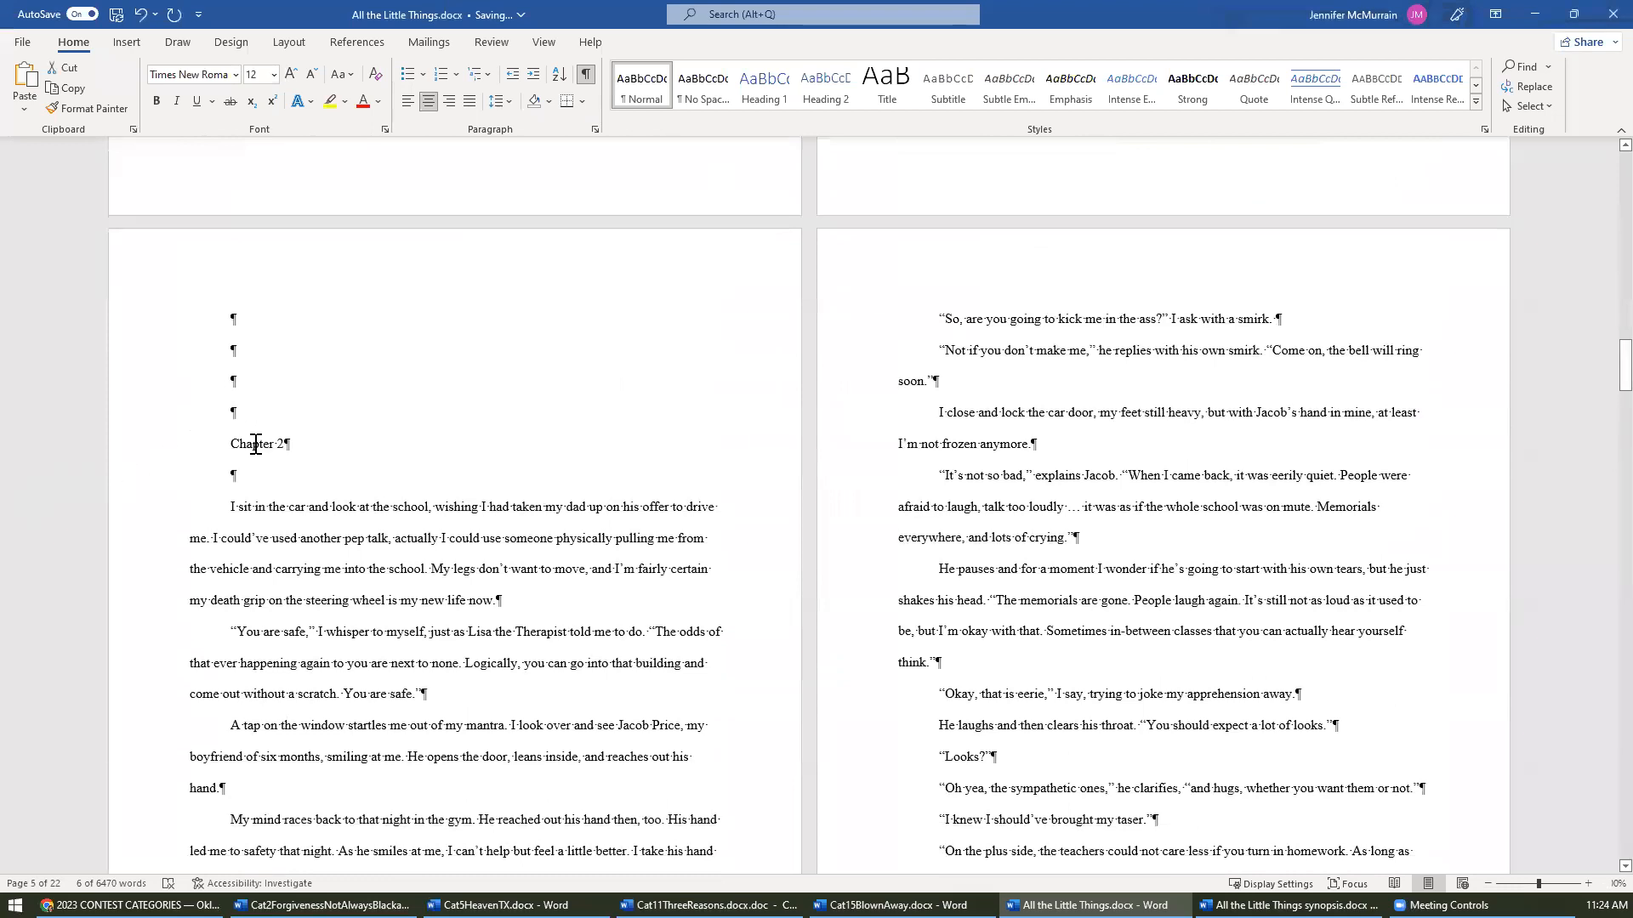
pyautogui.tripleClick(255, 444)
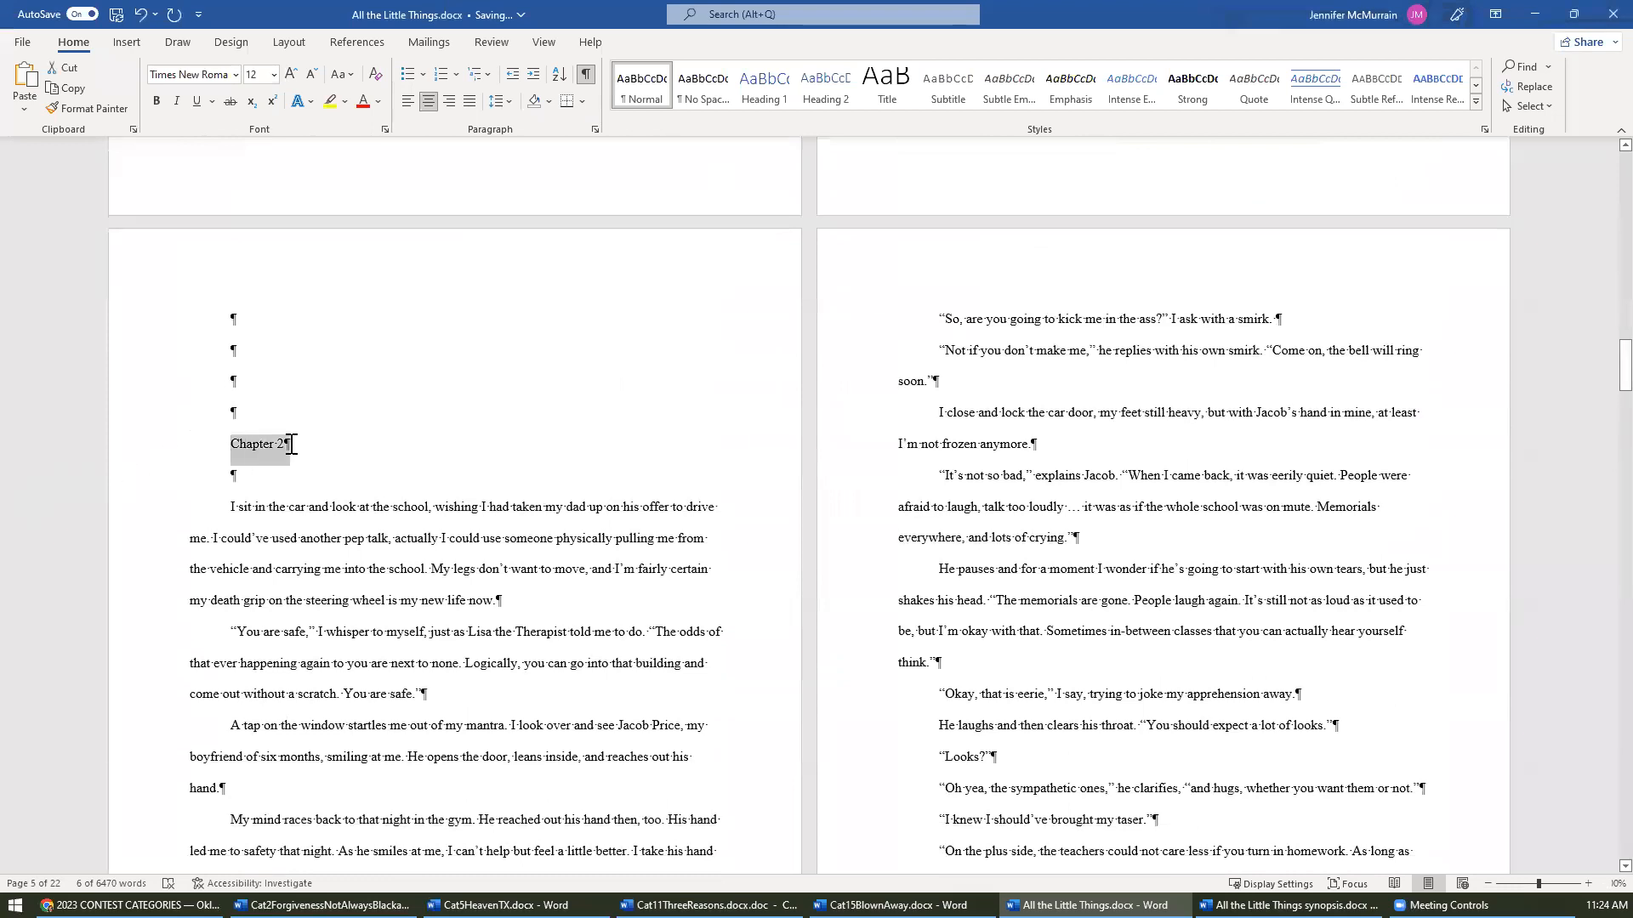
pyautogui.click(428, 101)
pyautogui.scroll(4, 528, 474)
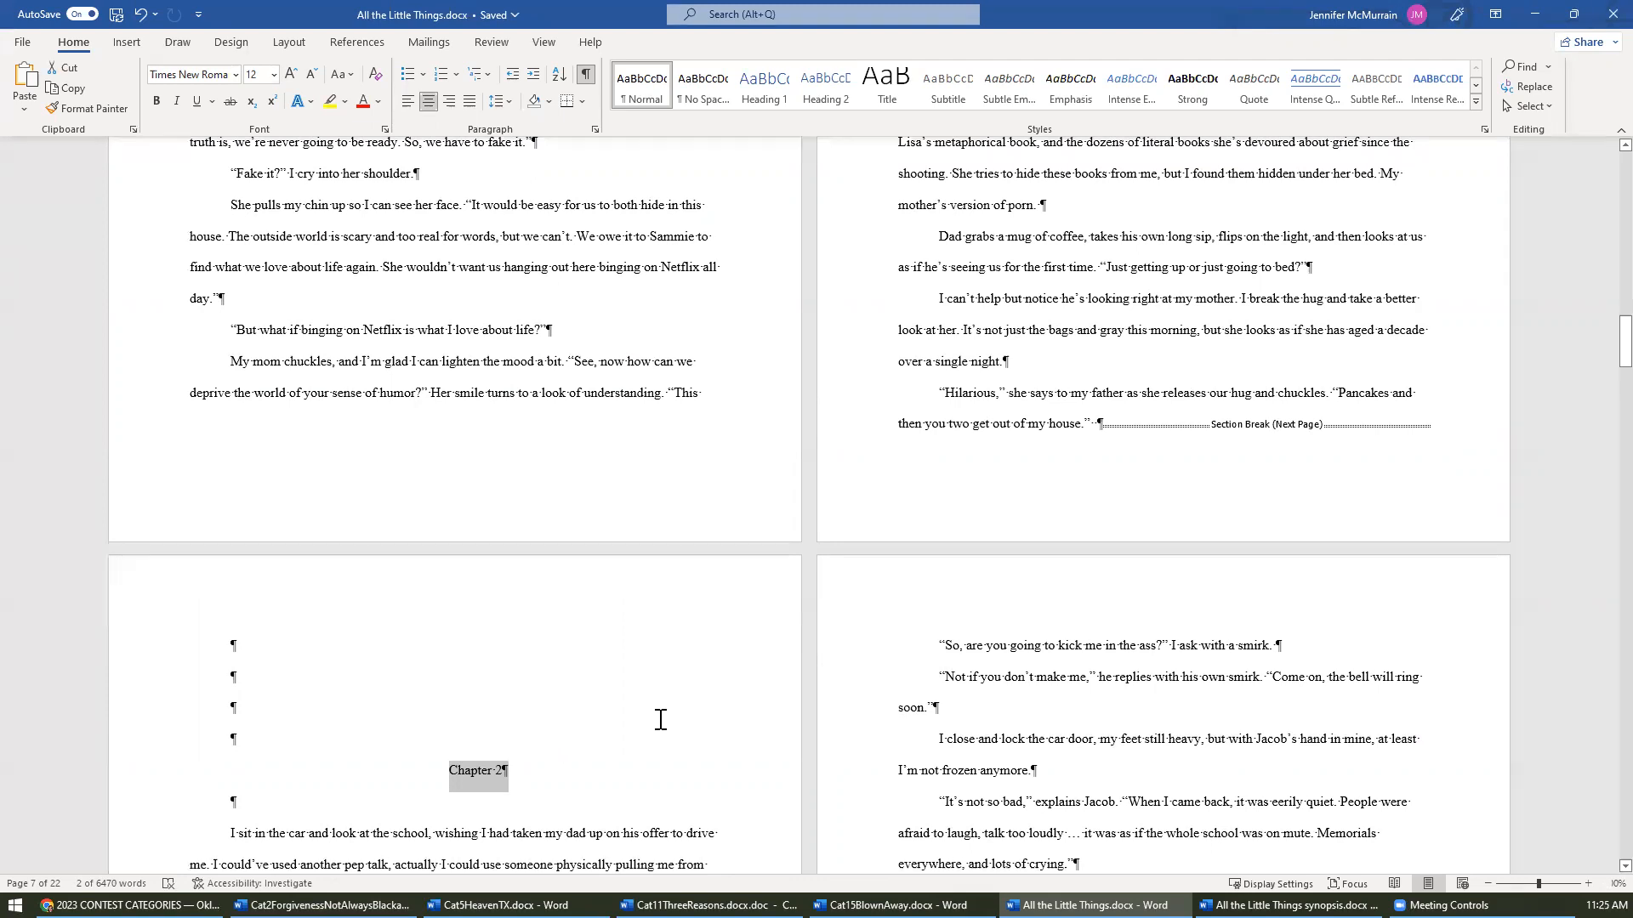
pyautogui.click(631, 814)
# - Find the Chapter 3 heading further down the manuscript and center it
pyautogui.scroll(-10, 631, 814)
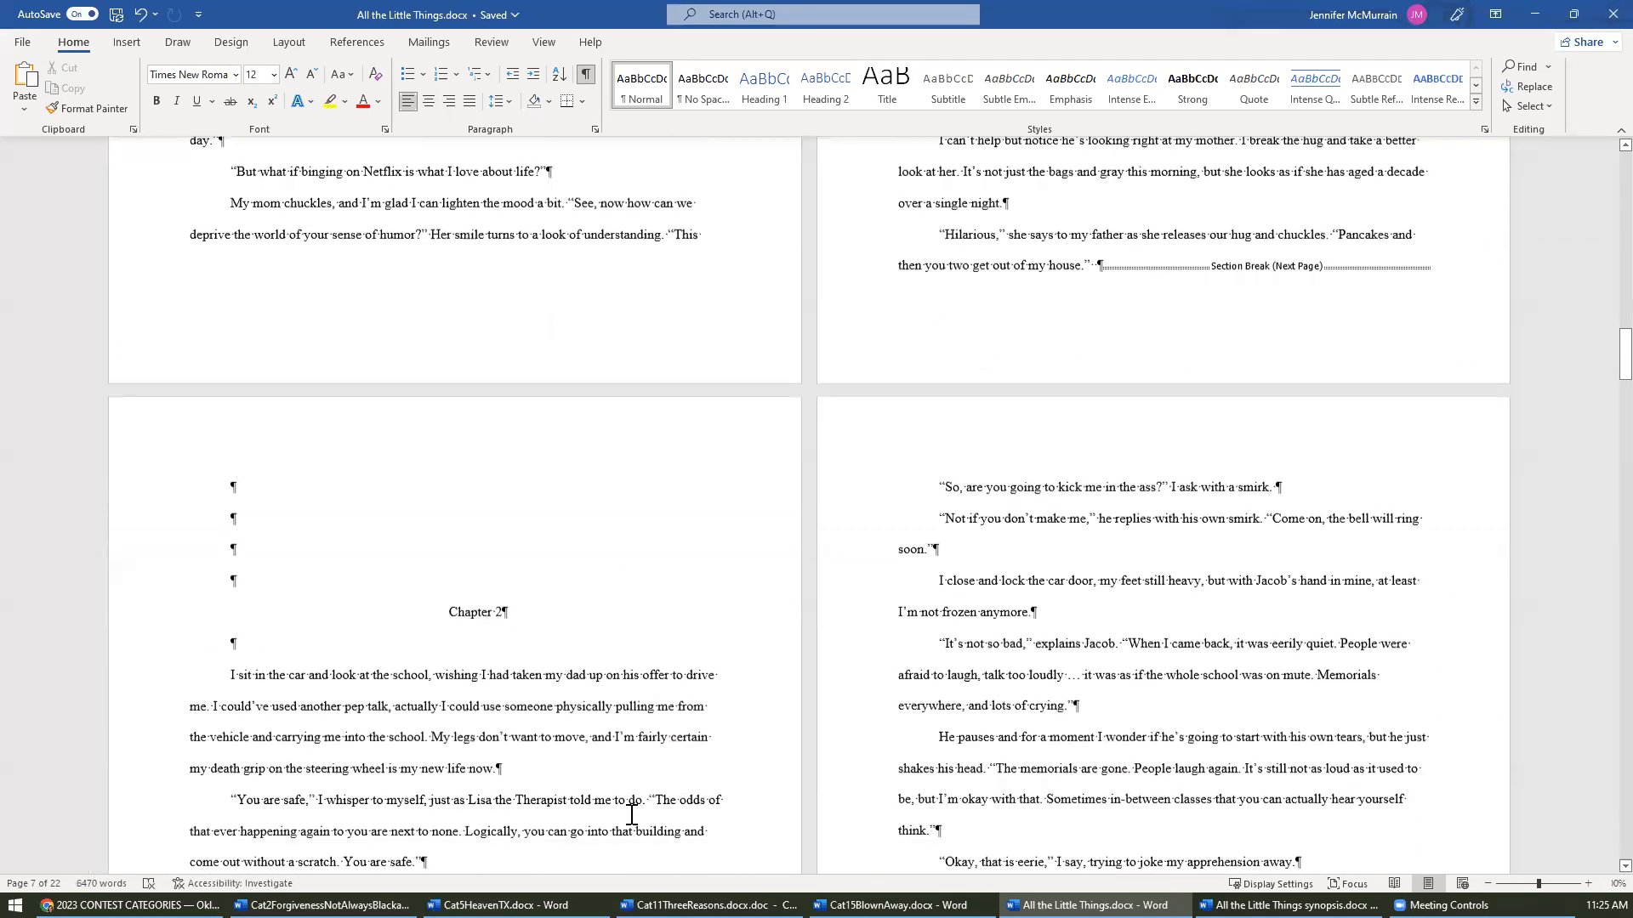
pyautogui.scroll(-10, 631, 815)
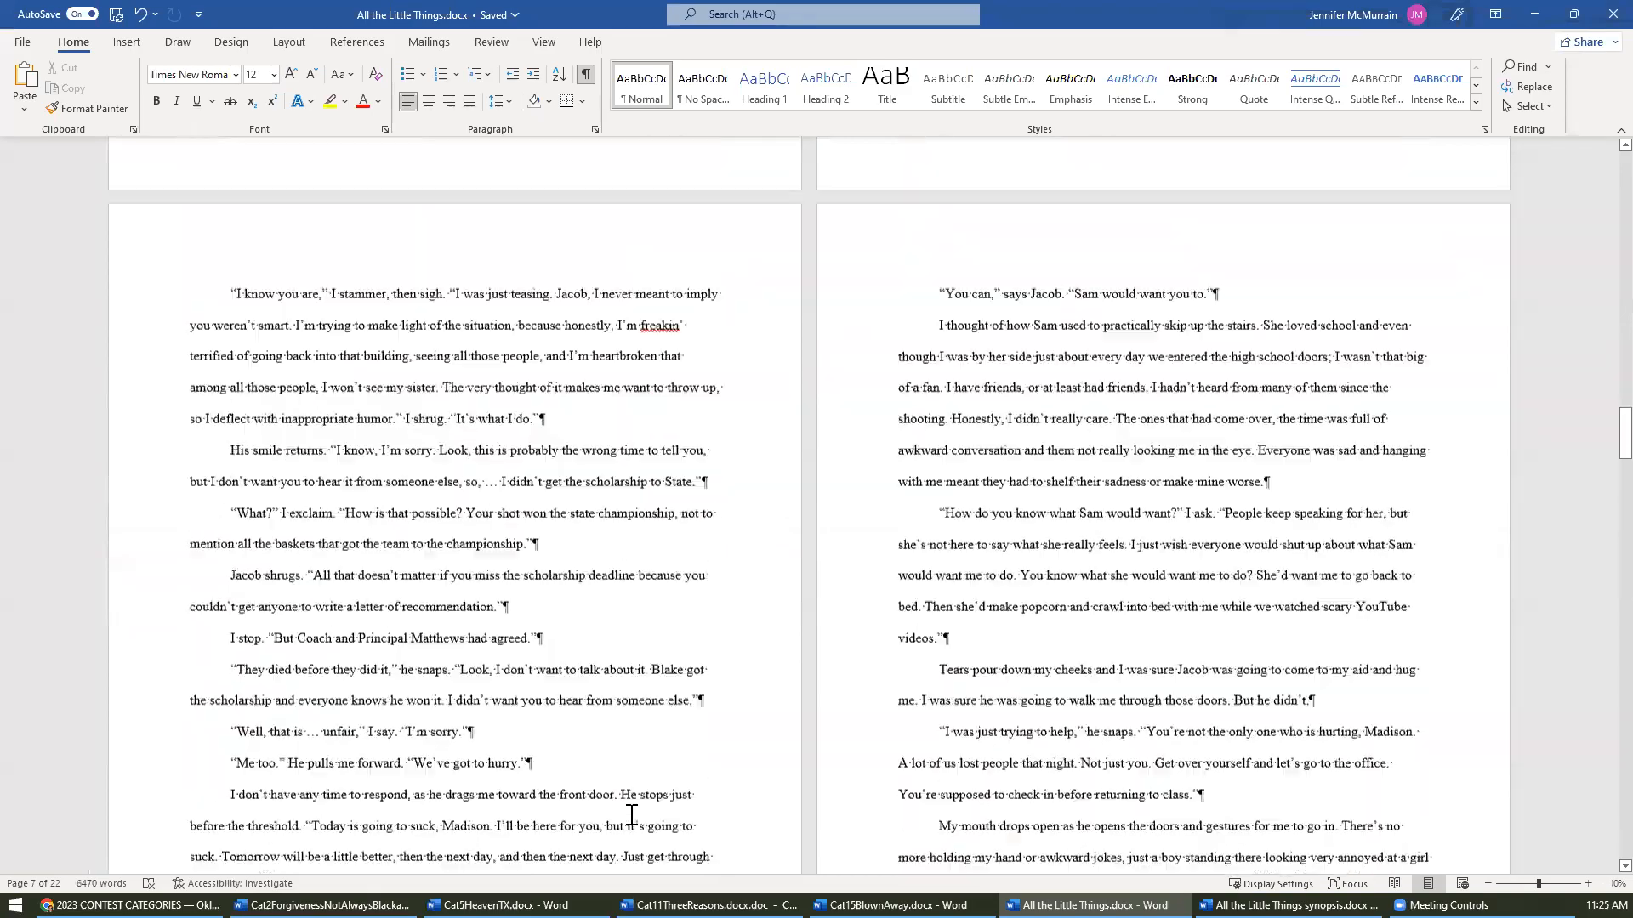
pyautogui.scroll(-10, 631, 815)
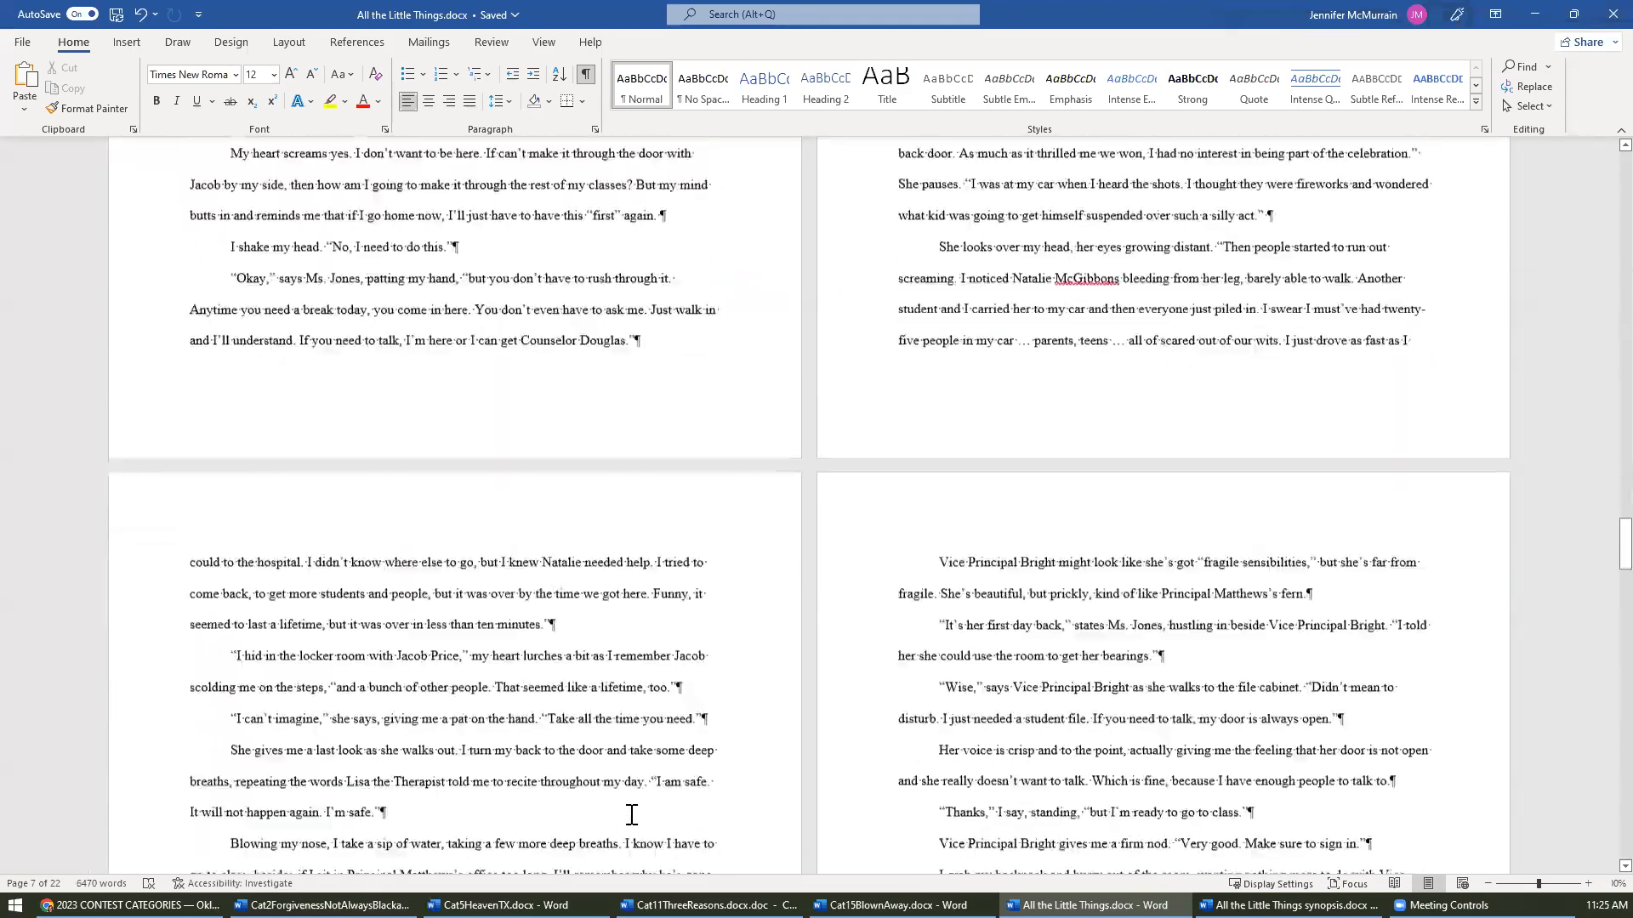
pyautogui.scroll(-2, 631, 815)
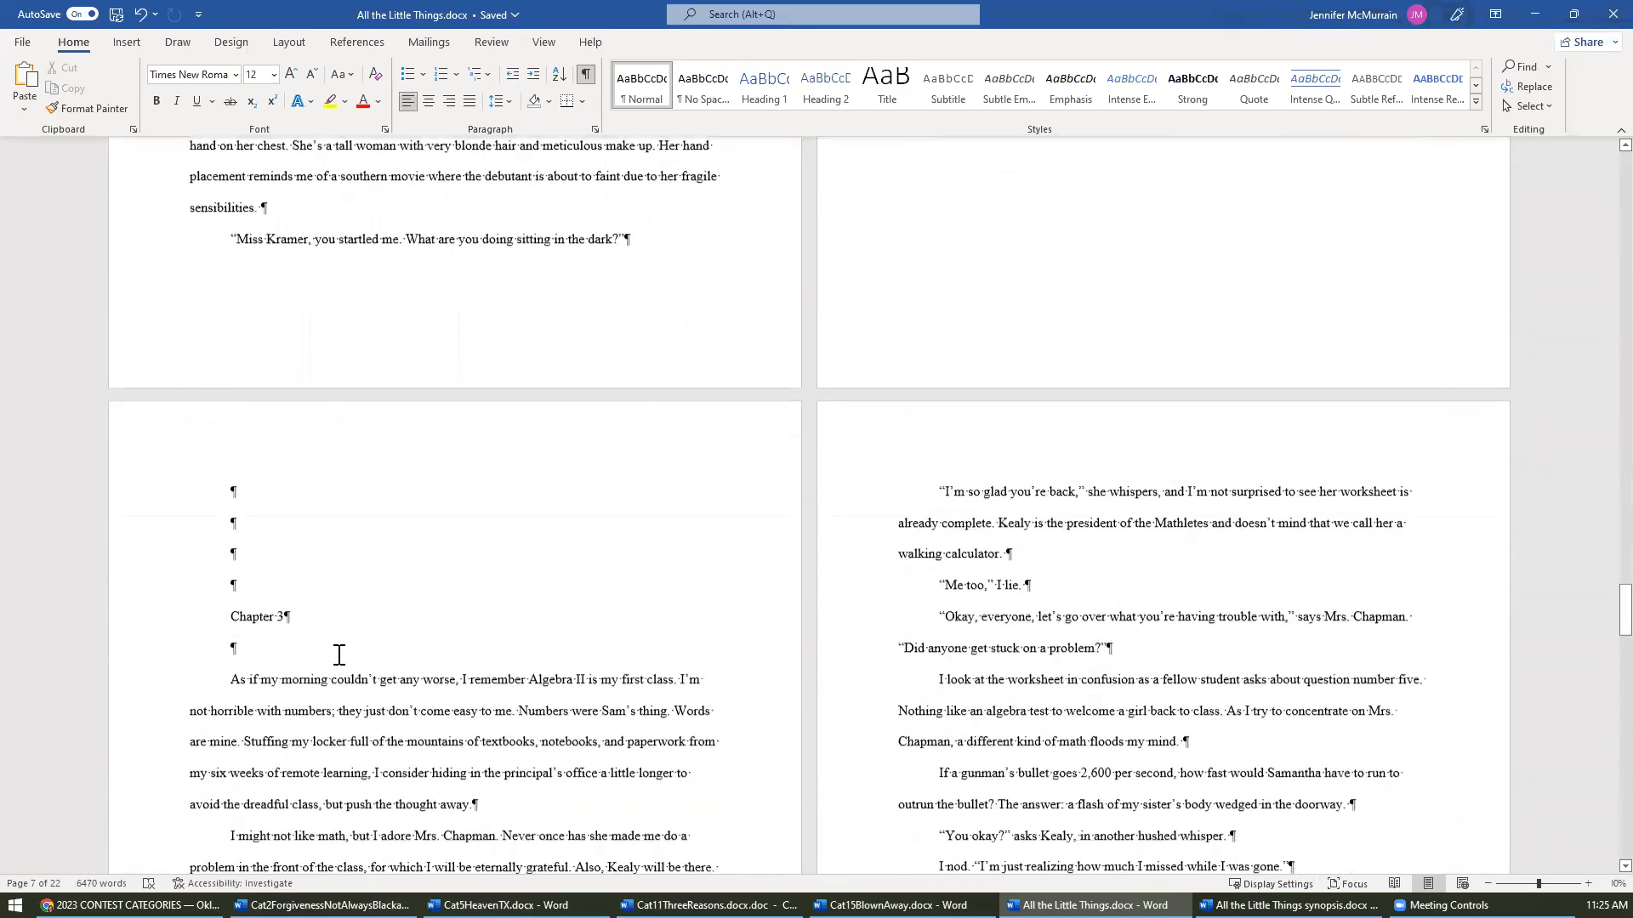
pyautogui.moveTo(228, 613); pyautogui.dragTo(293, 613)
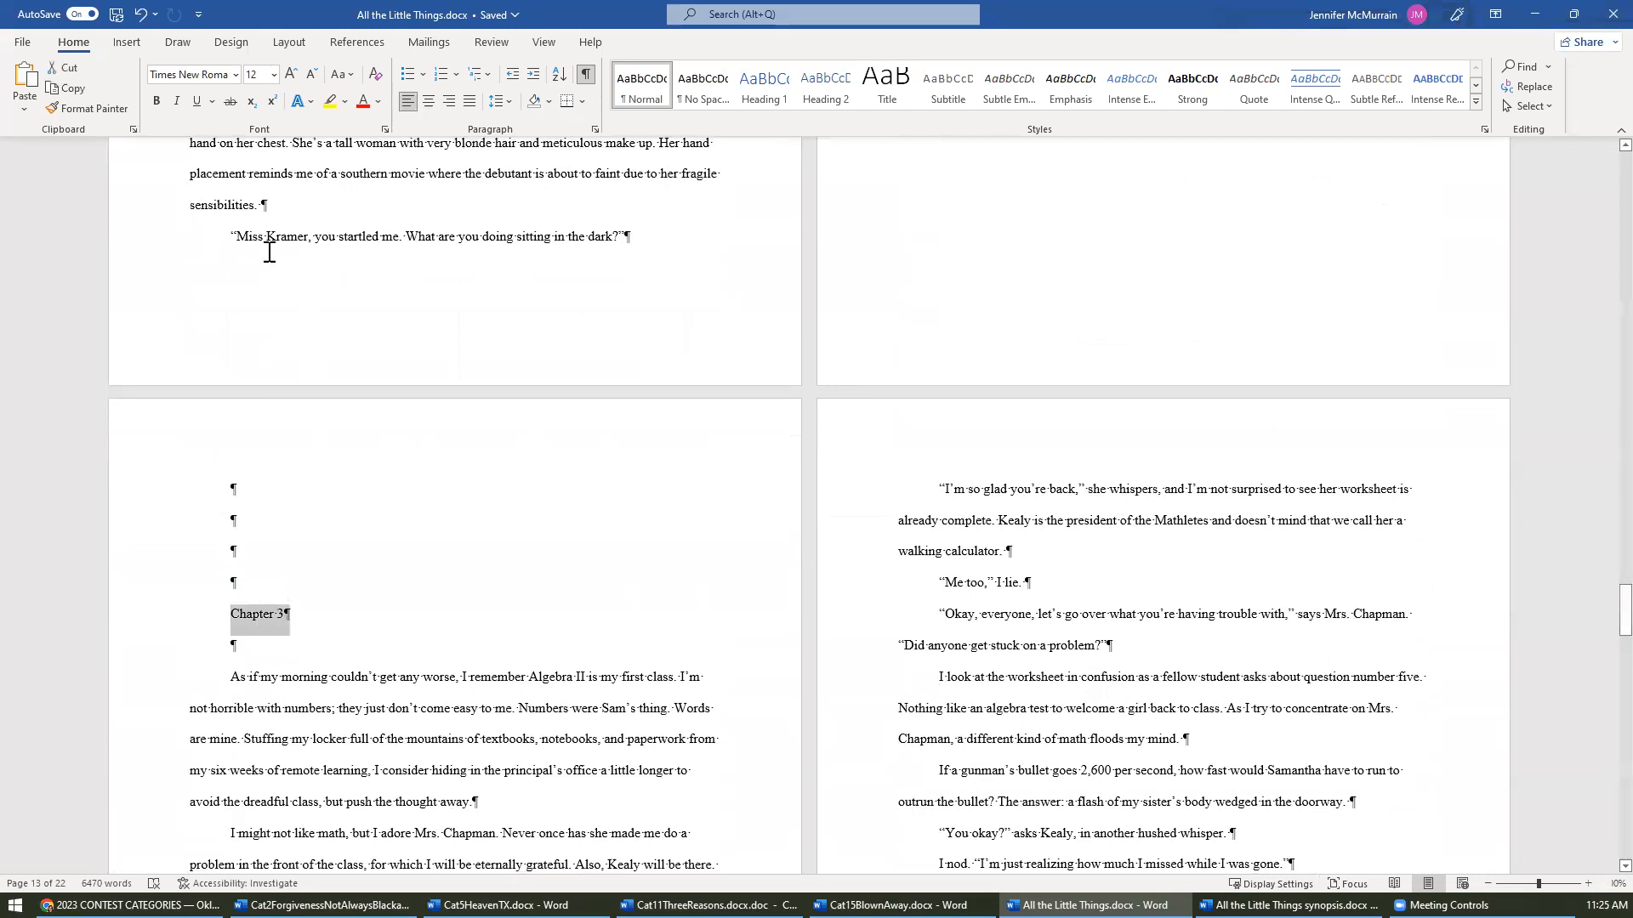
pyautogui.click(431, 102)
pyautogui.scroll(-2, 221, 305)
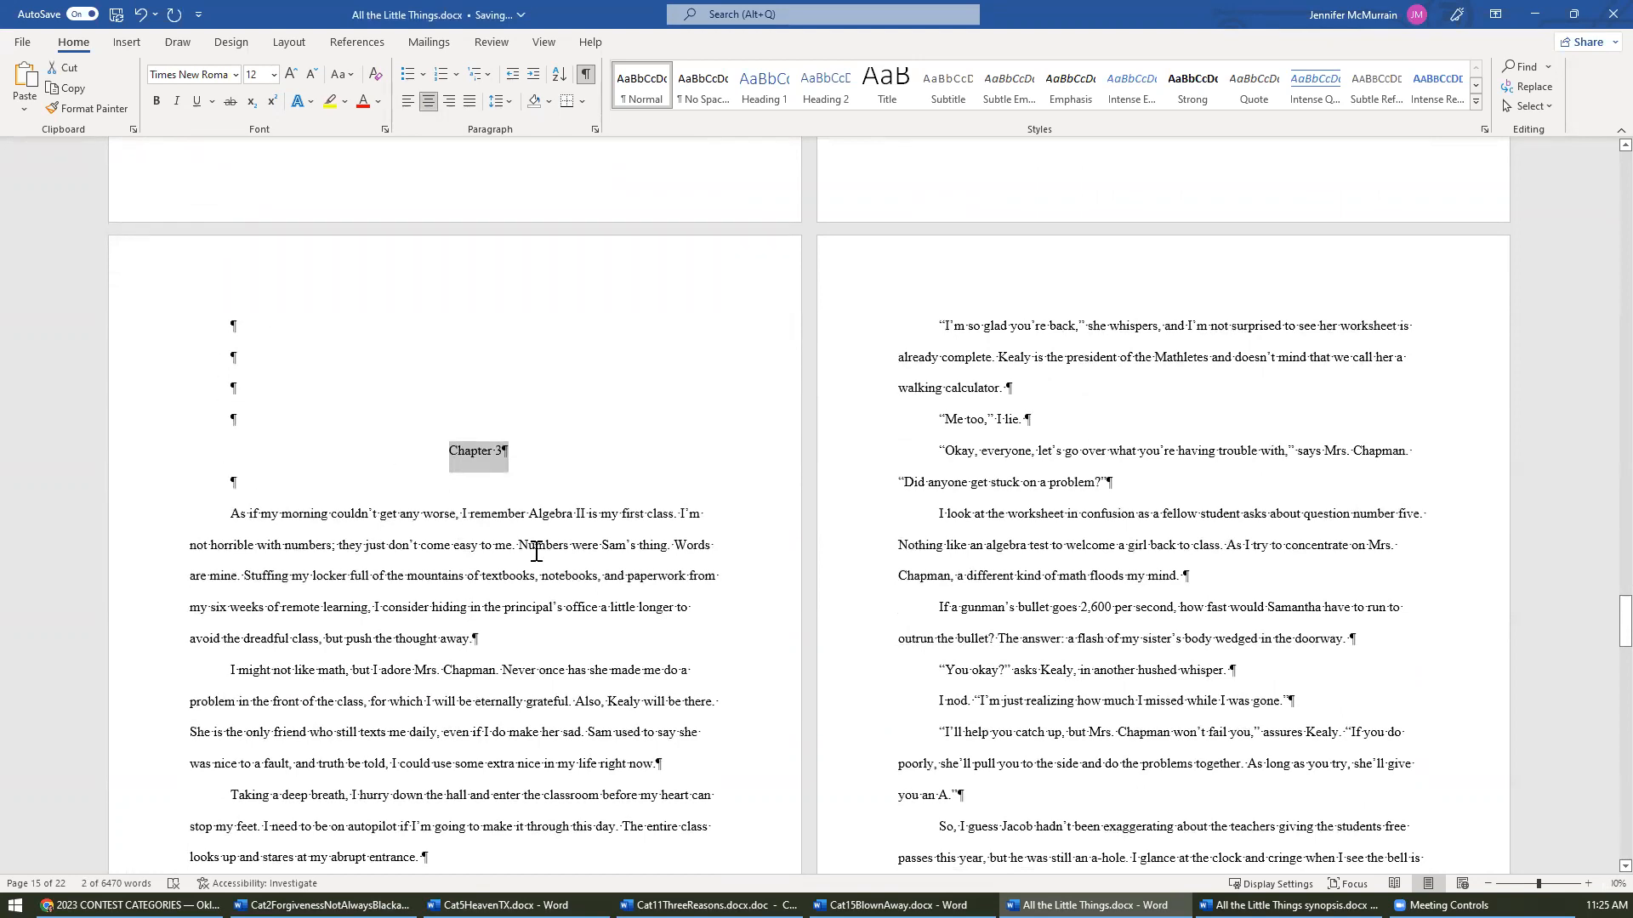
# - Look through the rest of the manuscript from Chapter 3 to the end, checking for remaining headings and formatting problems
pyautogui.click(608, 577)
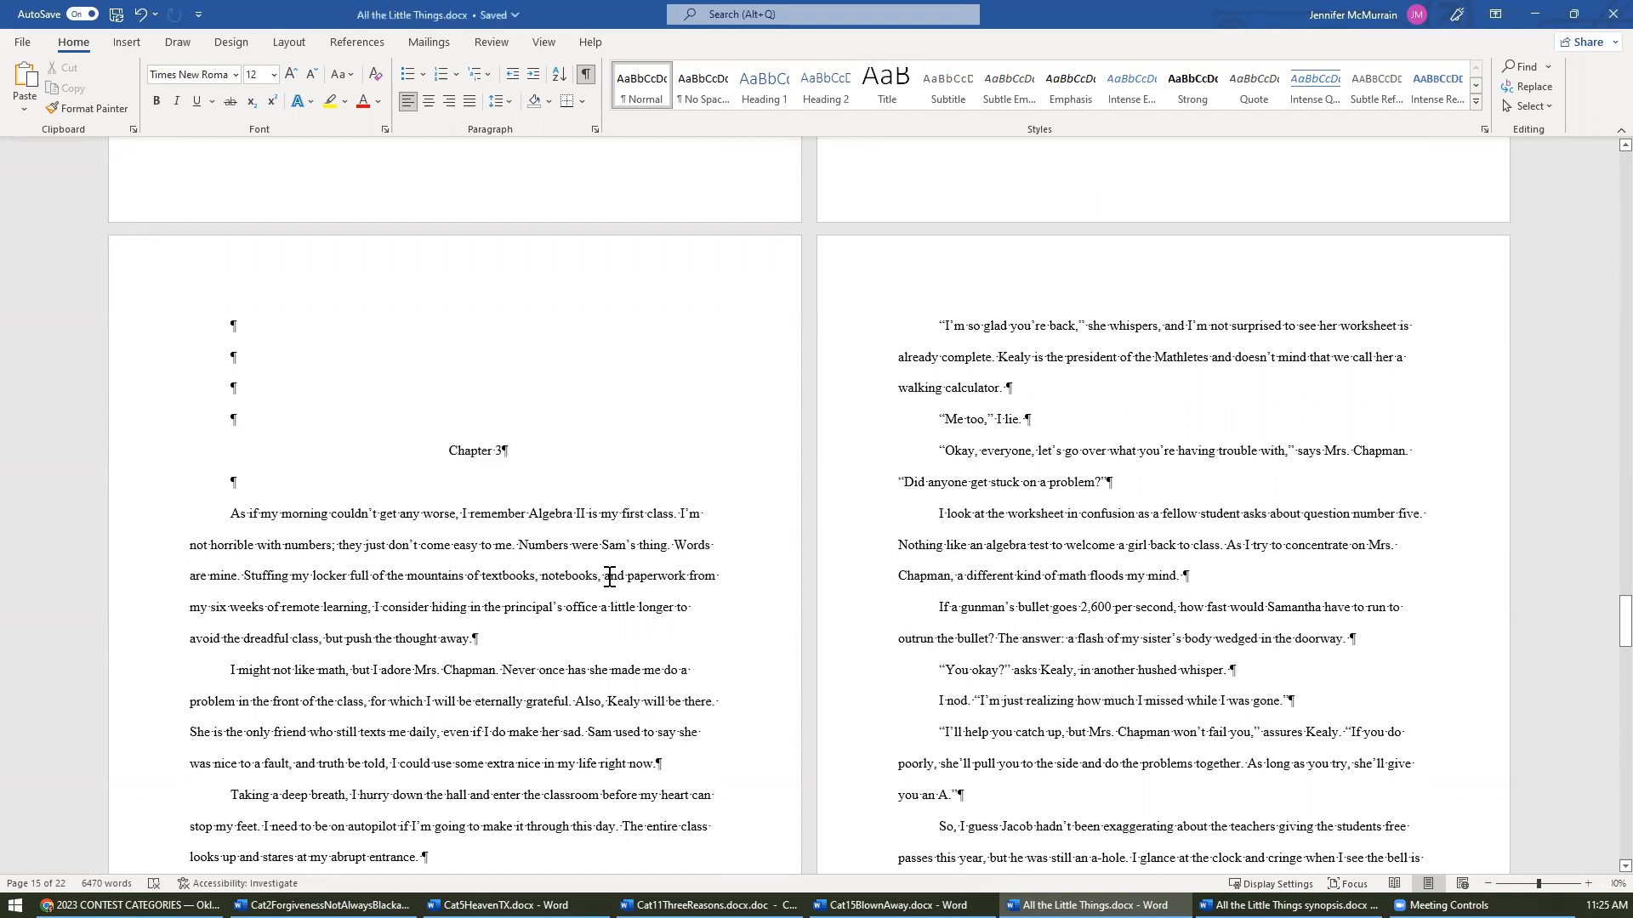
pyautogui.scroll(-6, 609, 578)
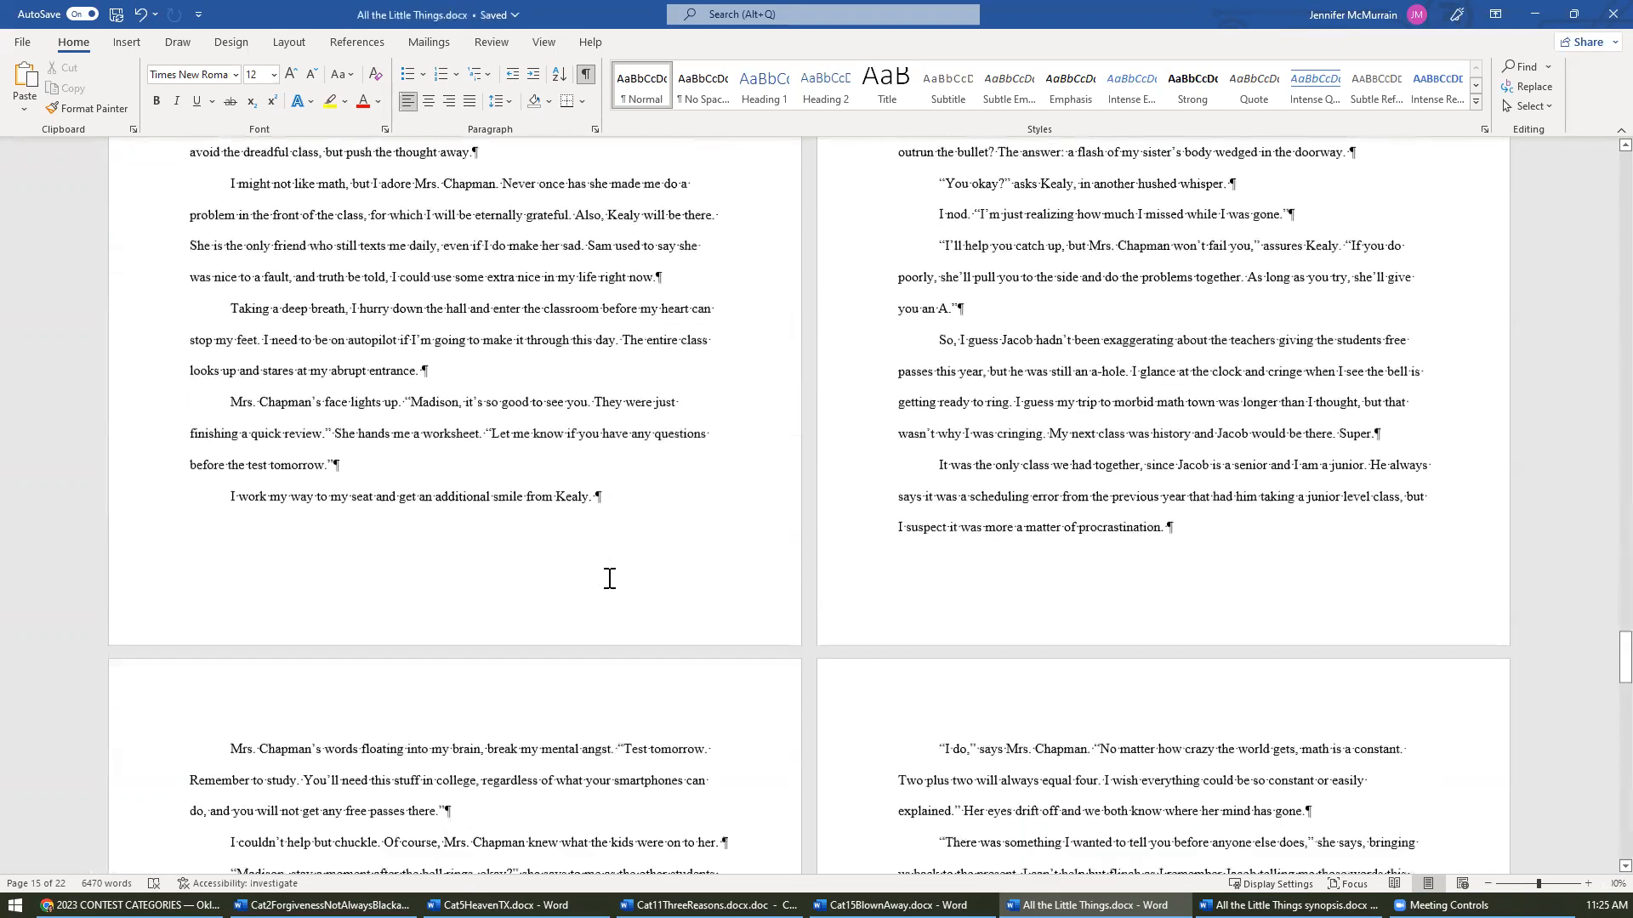
pyautogui.scroll(-4, 609, 579)
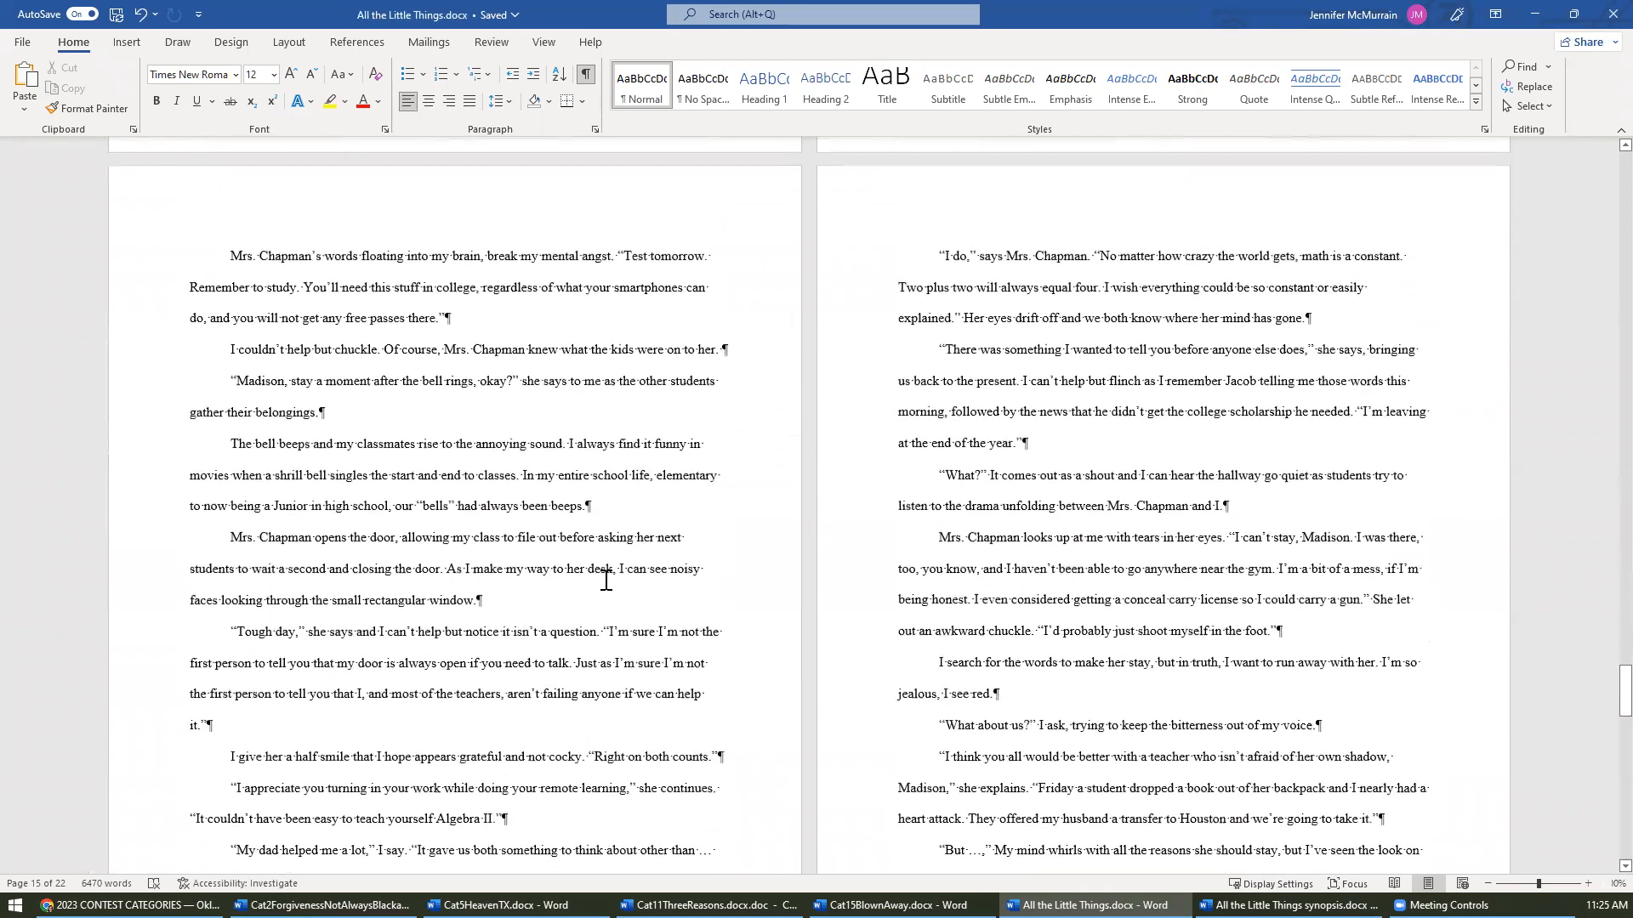
pyautogui.scroll(-4, 604, 585)
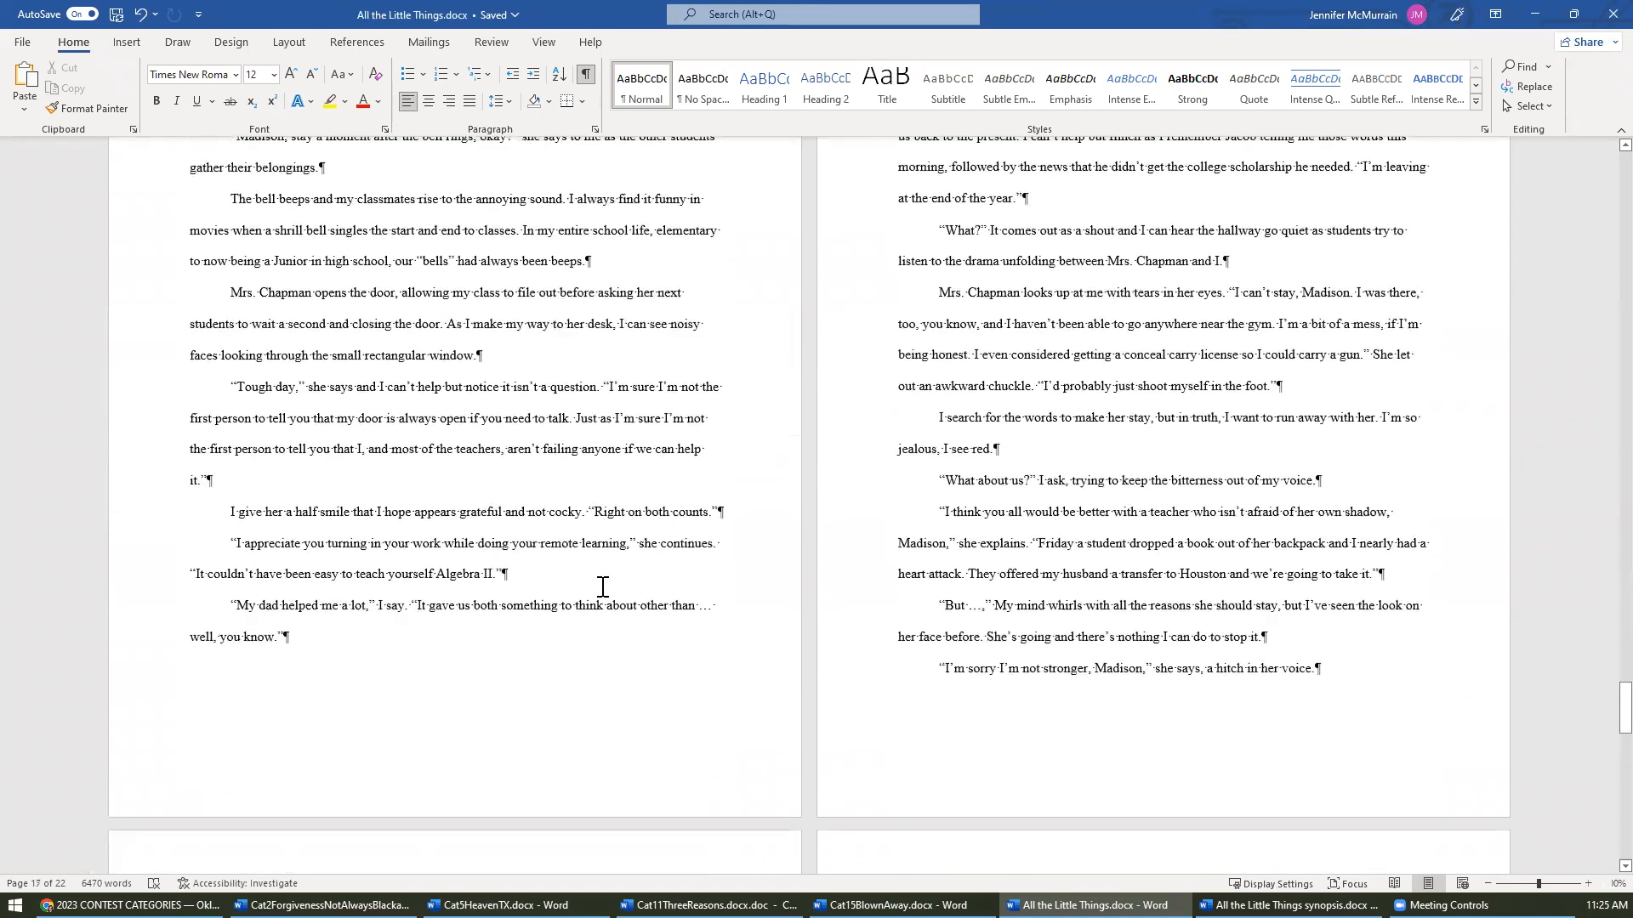
pyautogui.scroll(-6, 603, 587)
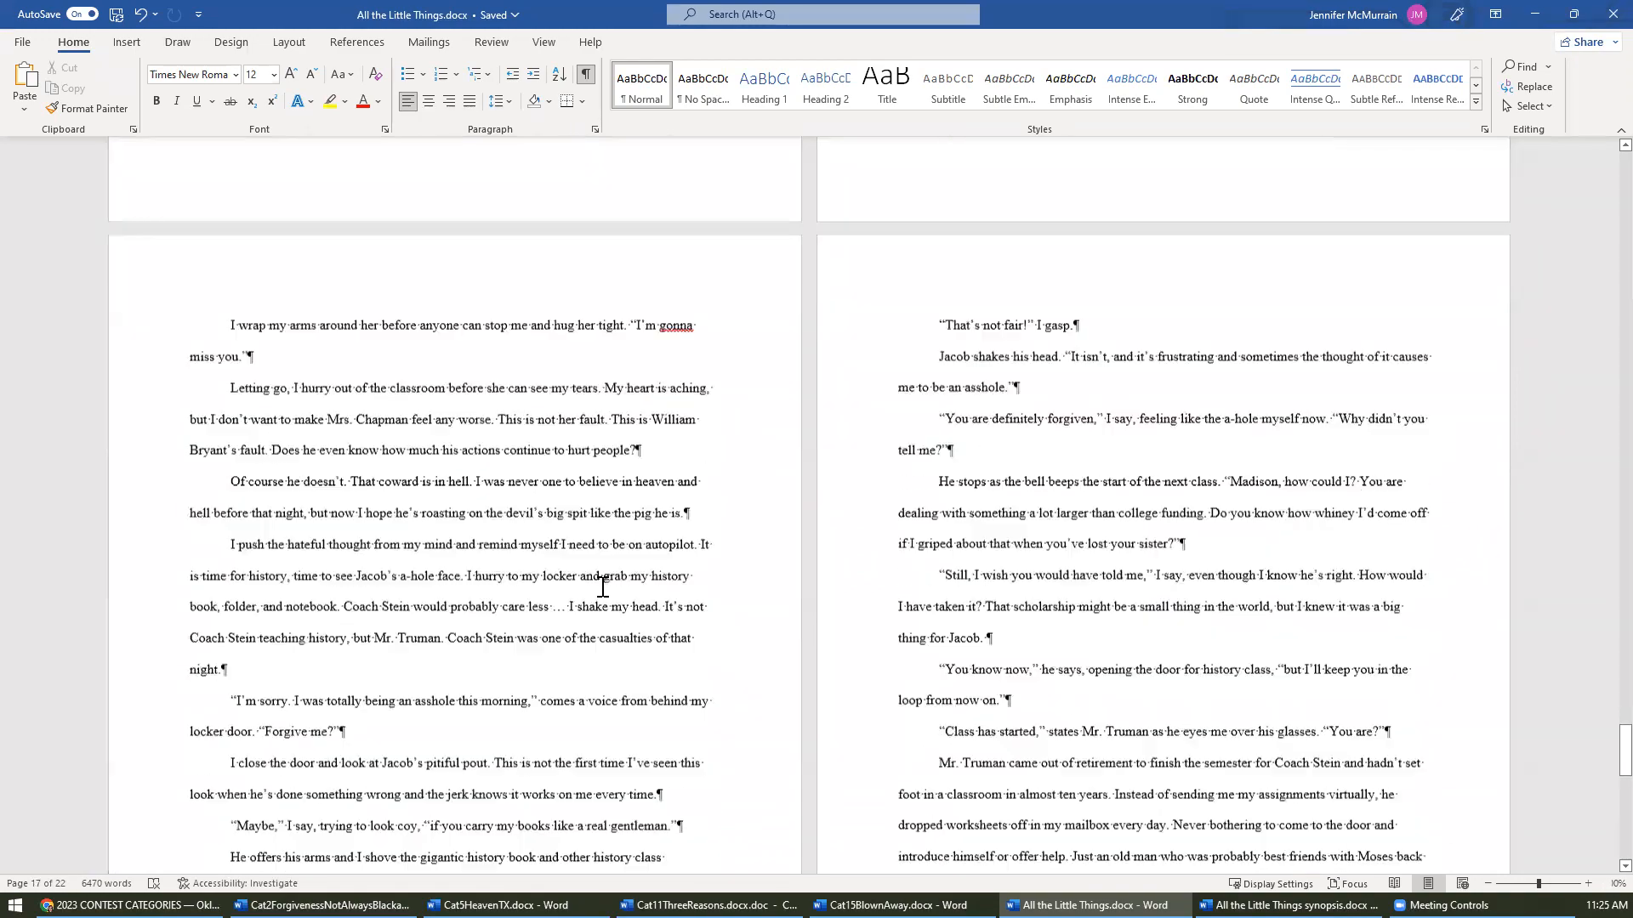
pyautogui.scroll(-5, 603, 586)
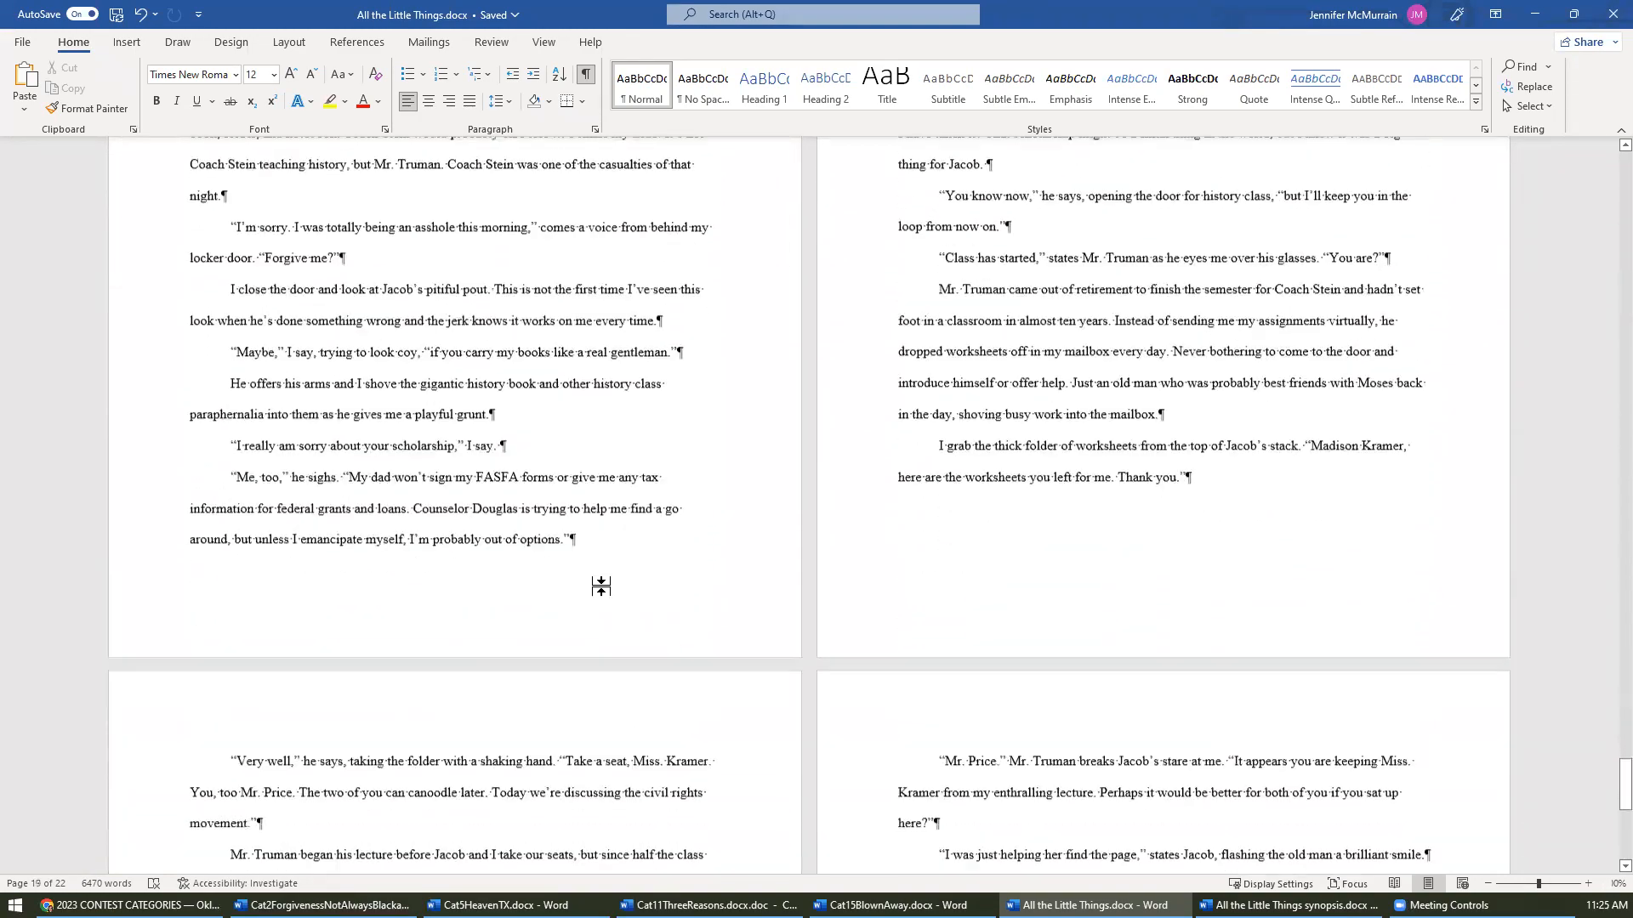
pyautogui.scroll(-6, 603, 586)
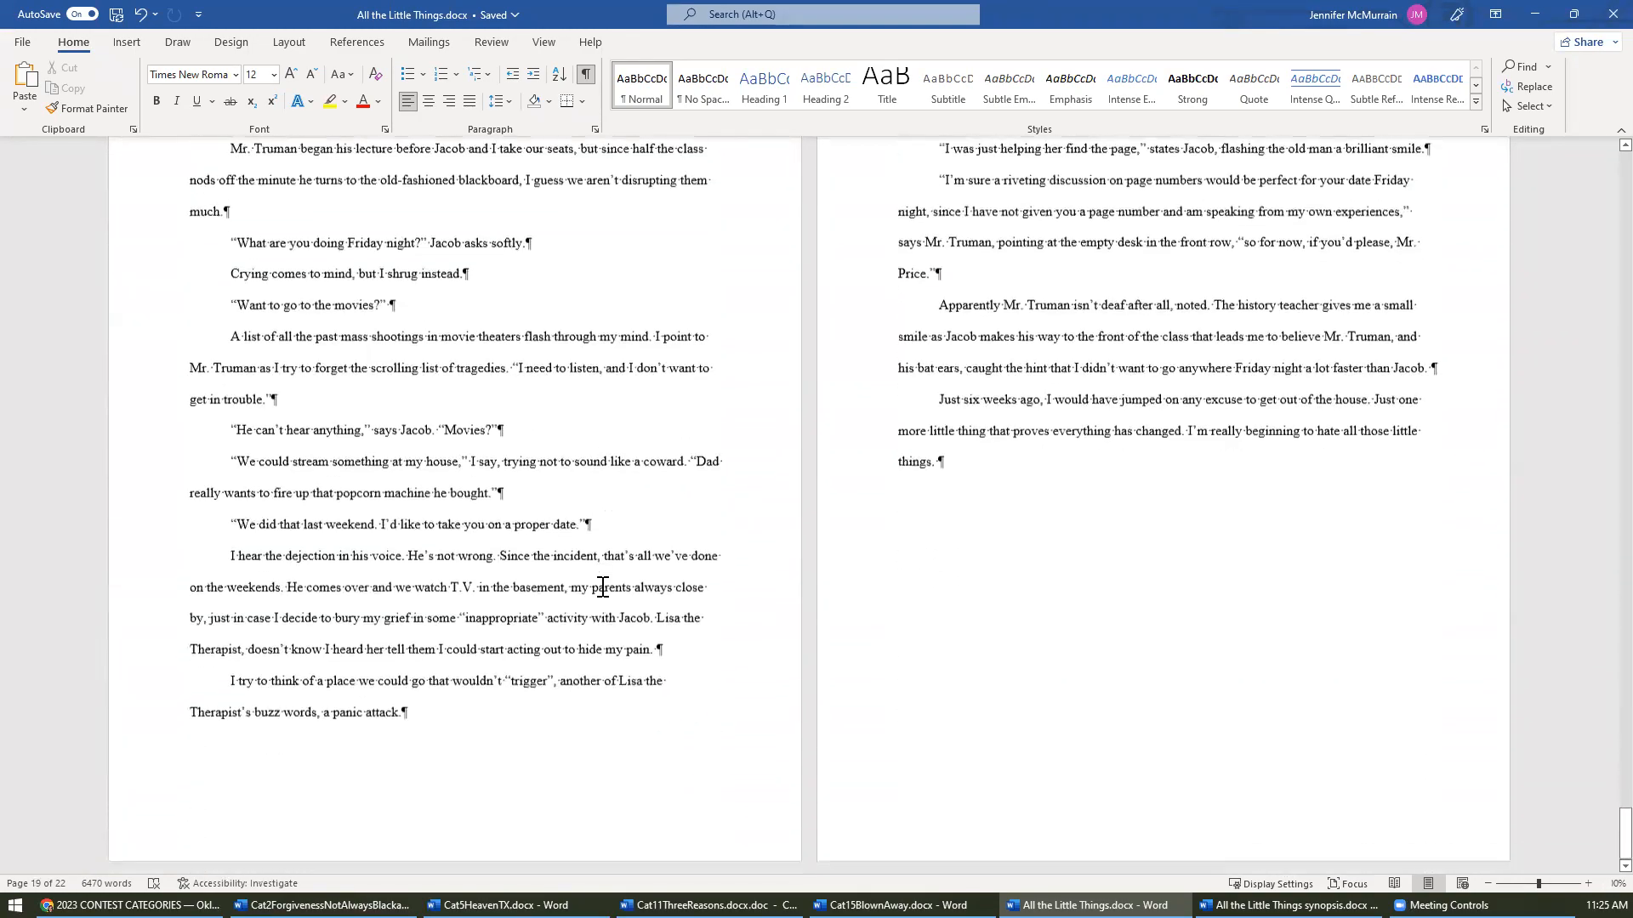
pyautogui.scroll(15, 603, 587)
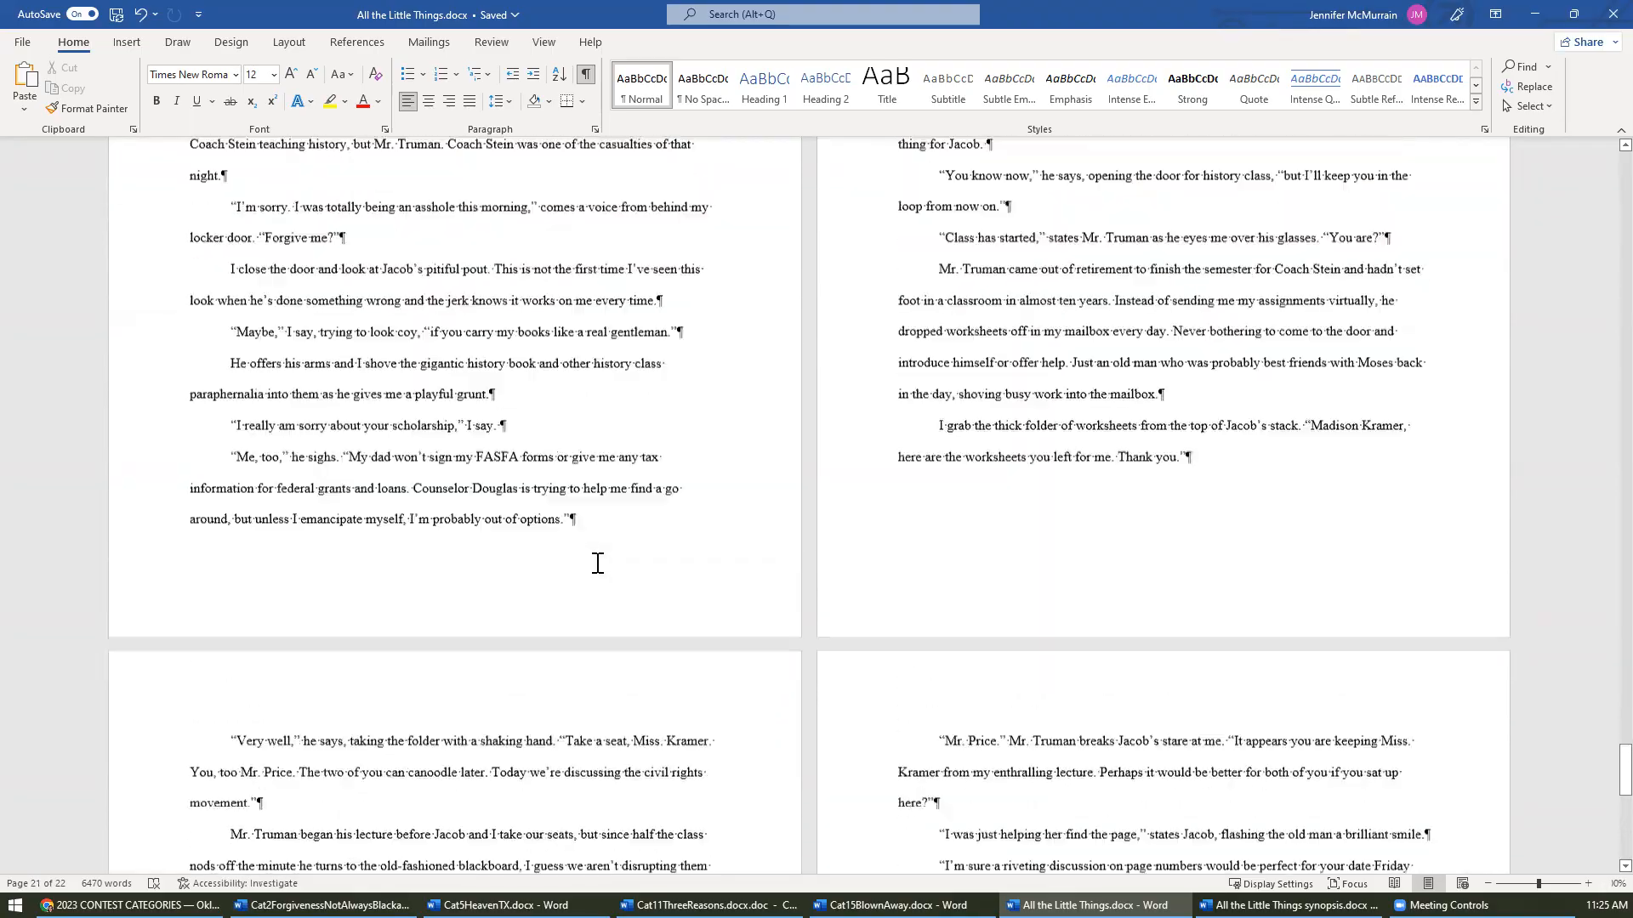
pyautogui.scroll(20, 598, 563)
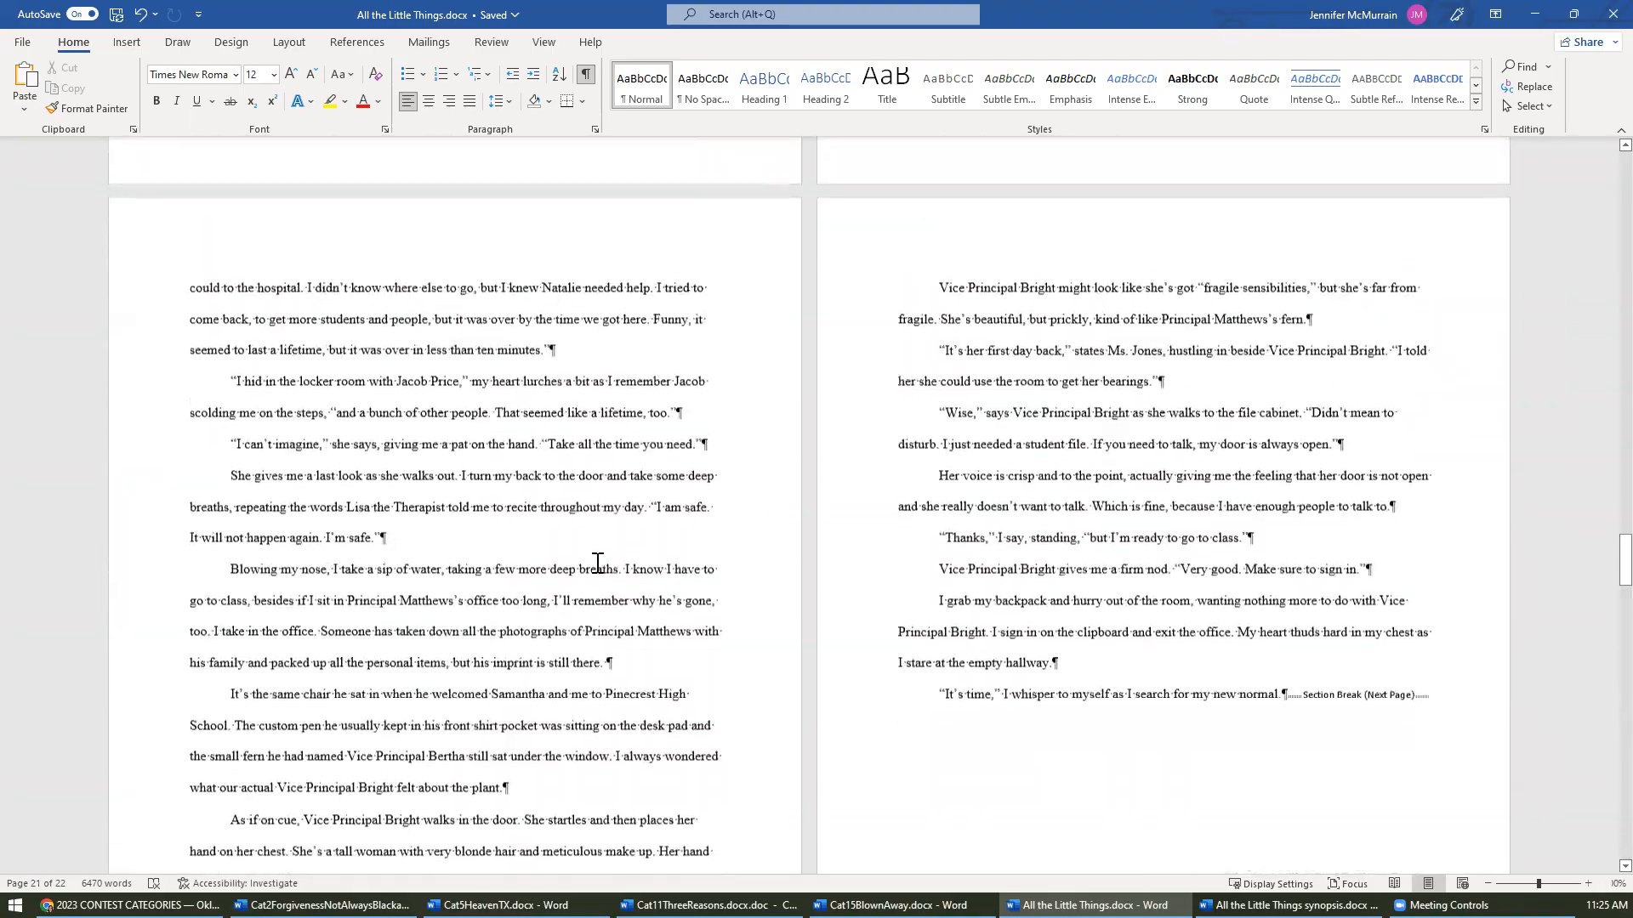
pyautogui.scroll(20, 595, 563)
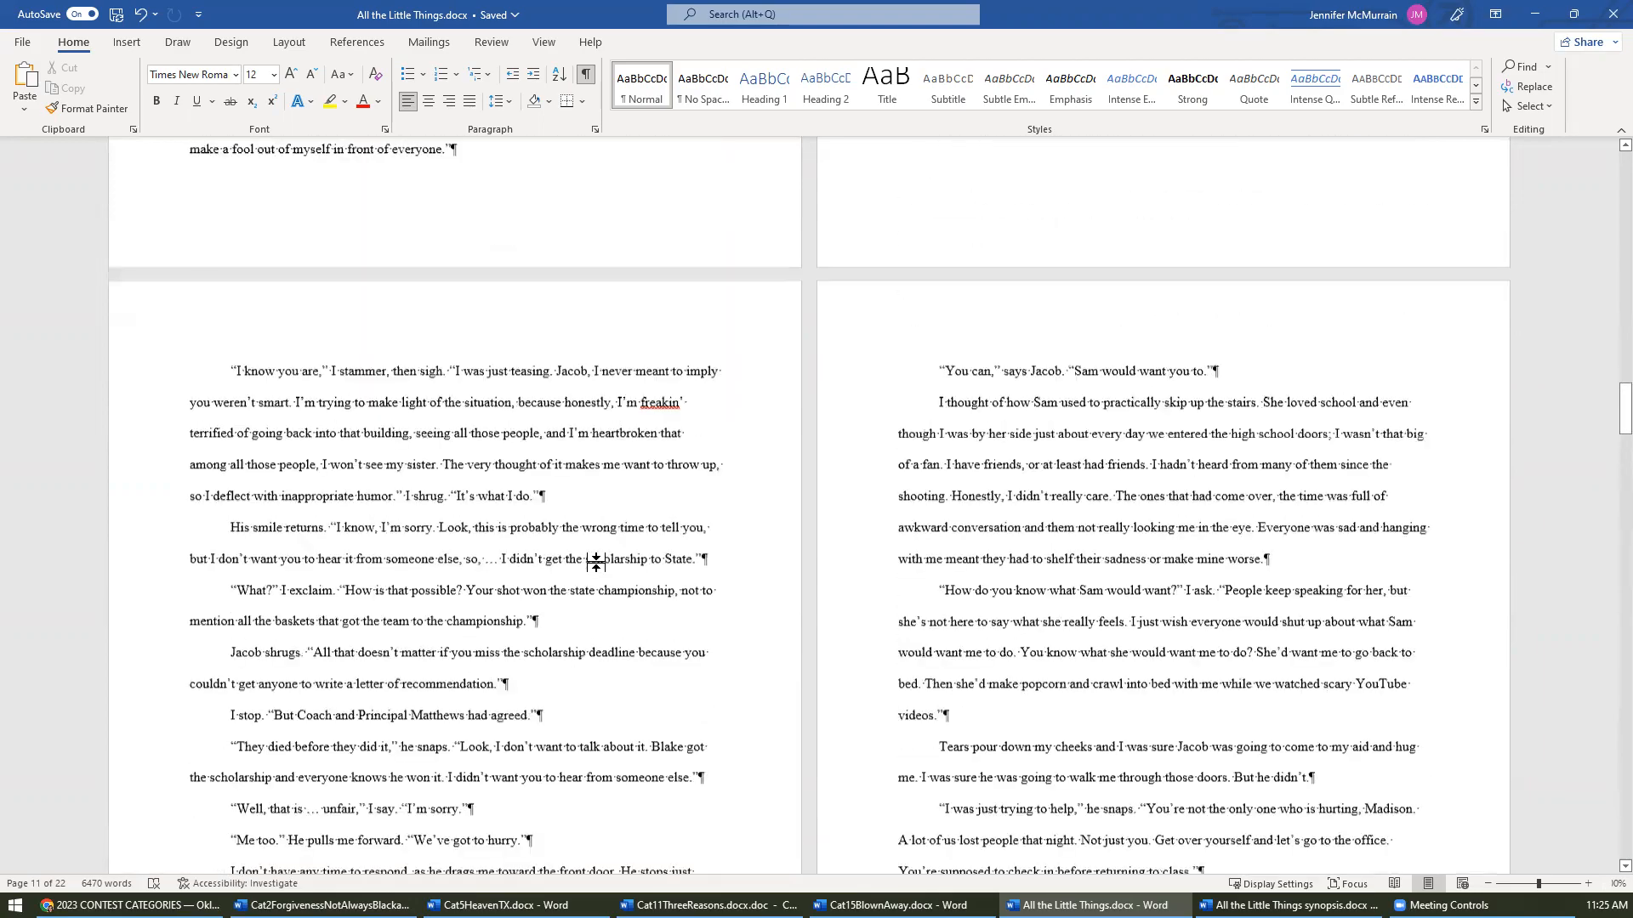
pyautogui.scroll(20, 598, 563)
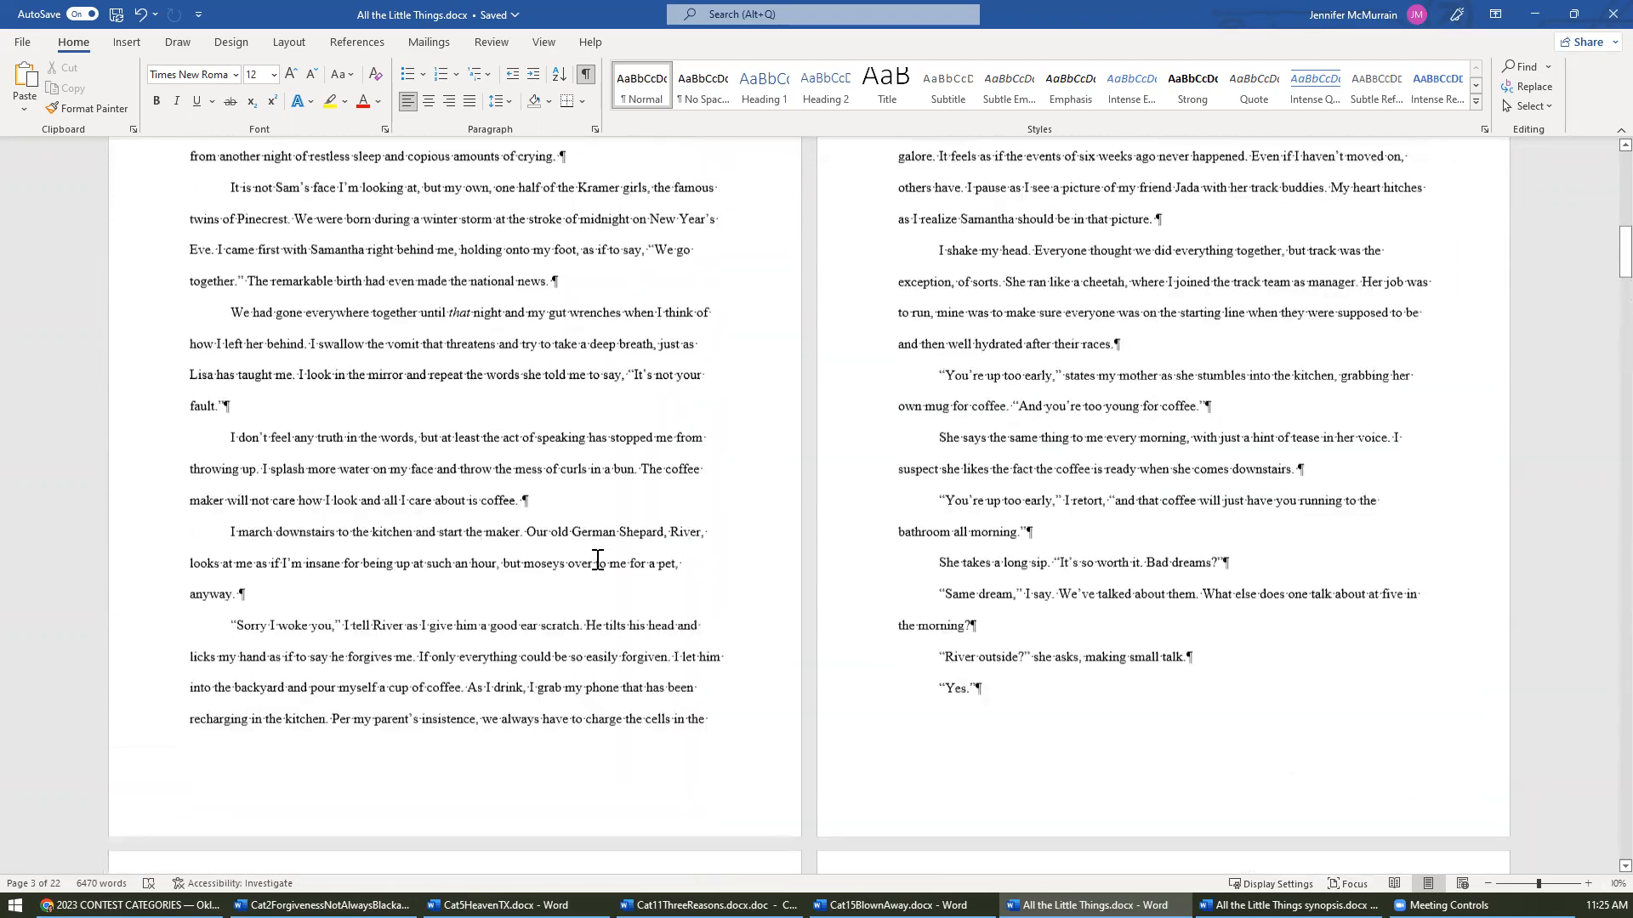
# - Return to the Chapter 1 heading on the manuscript's first page and hide the formatting marks
pyautogui.scroll(4, 598, 563)
pyautogui.click(681, 491)
pyautogui.click(586, 74)
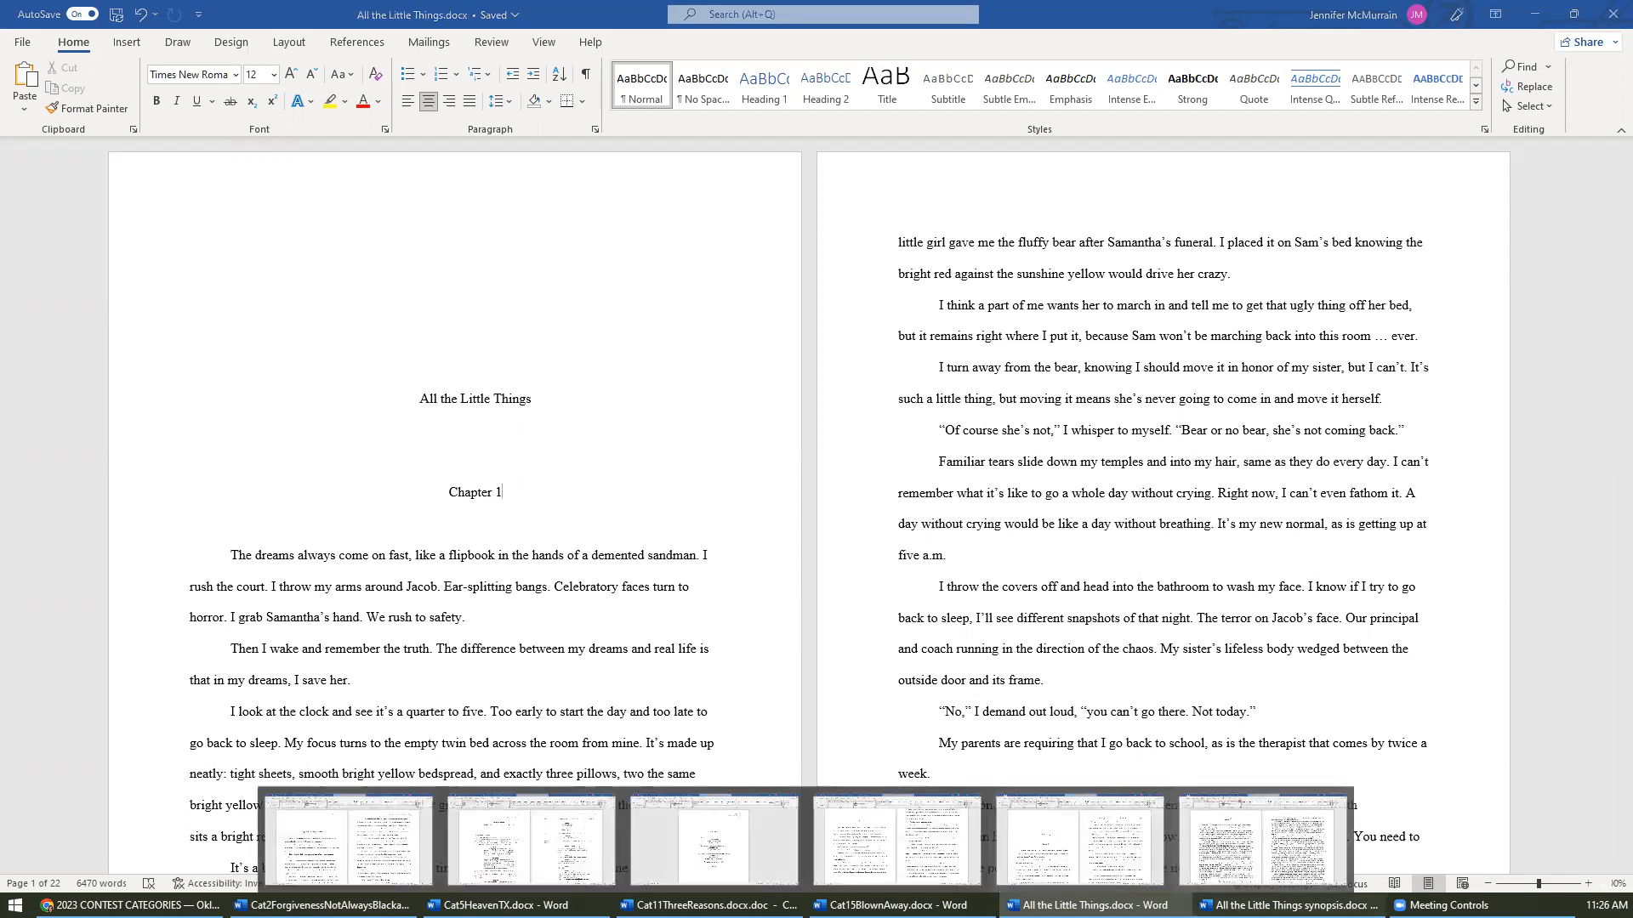
# - In the All the Little Things synopsis document, set the entire text to Times New Roman, size 12
pyautogui.click(1288, 906)
pyautogui.click(587, 74)
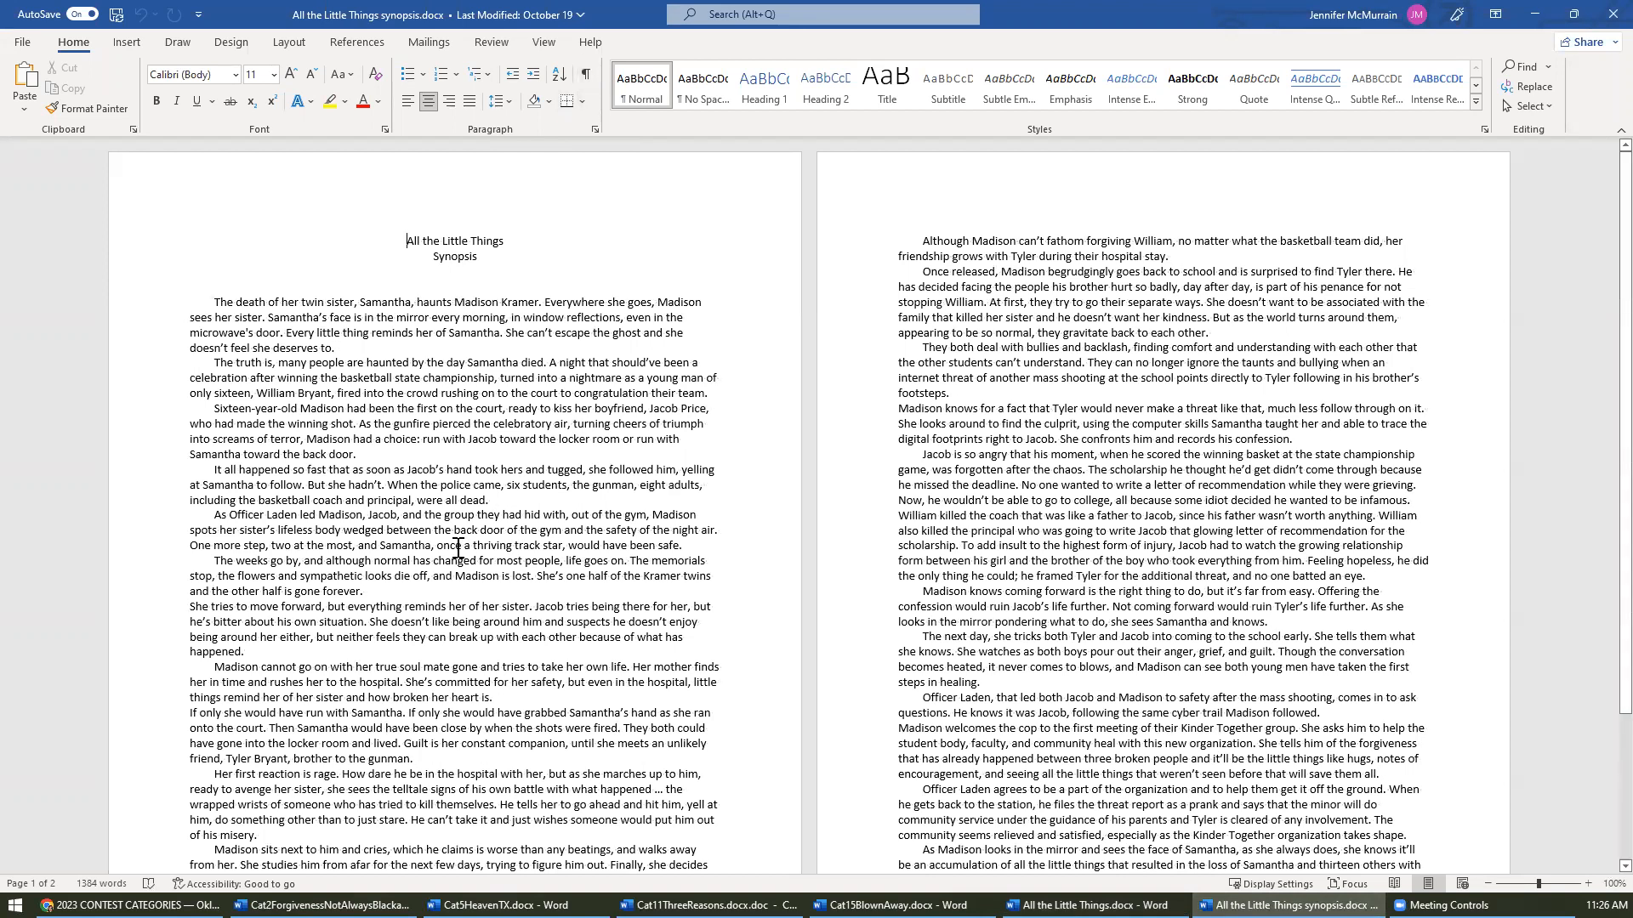
pyautogui.hotkey('ctrl', 'a')
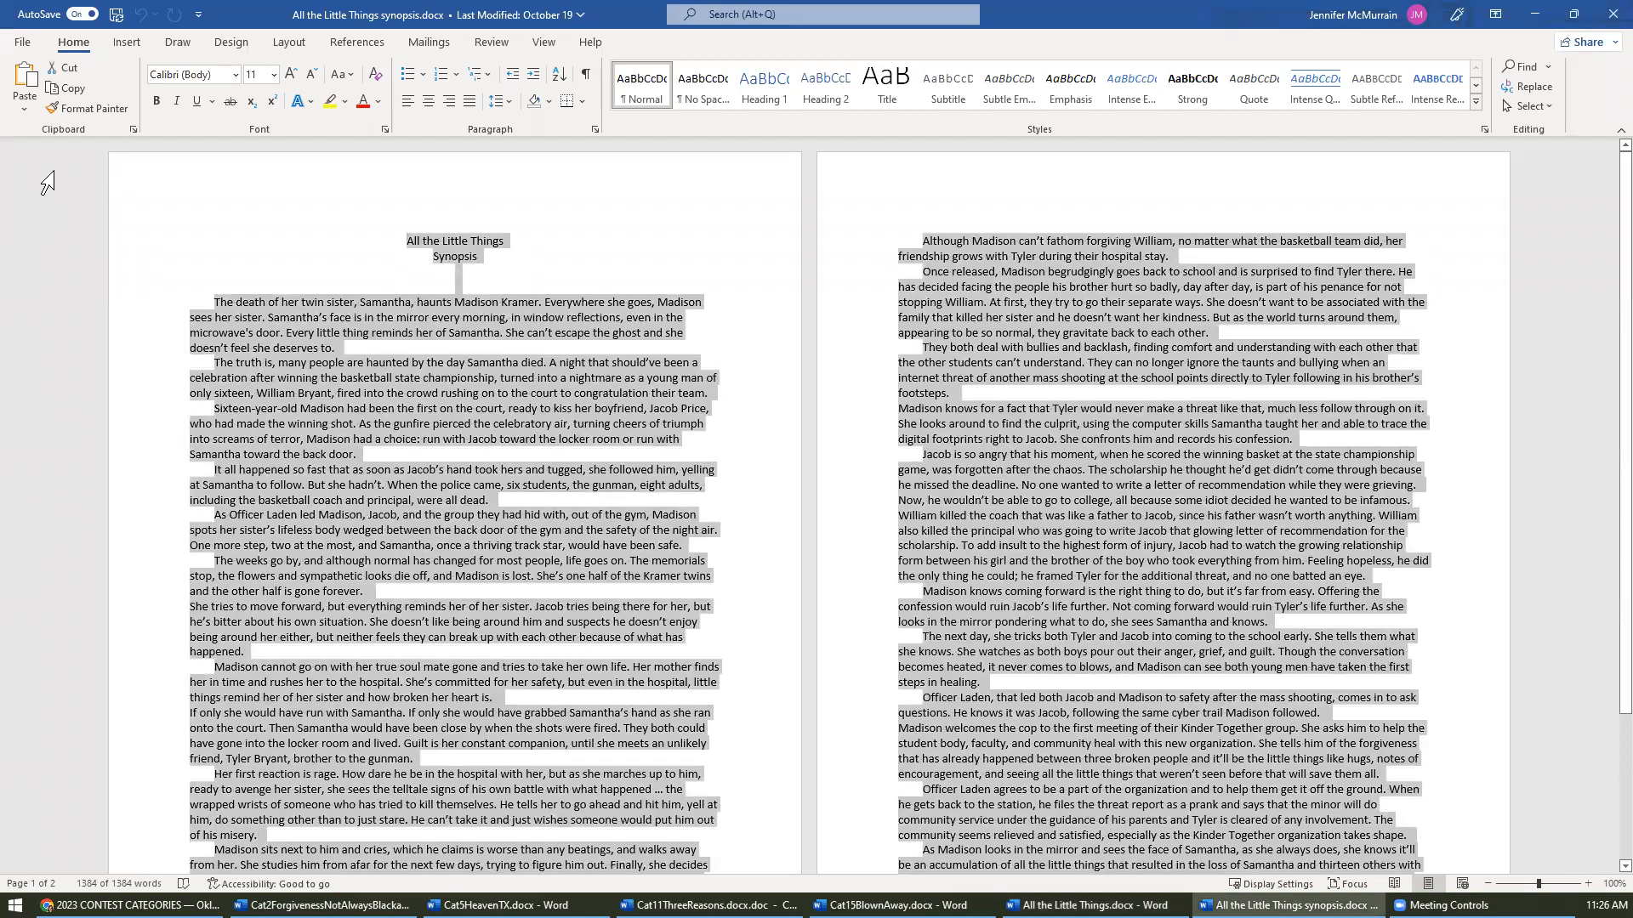
pyautogui.click(236, 75)
pyautogui.click(220, 196)
pyautogui.click(273, 75)
pyautogui.click(259, 173)
pyautogui.doubleClick(398, 460)
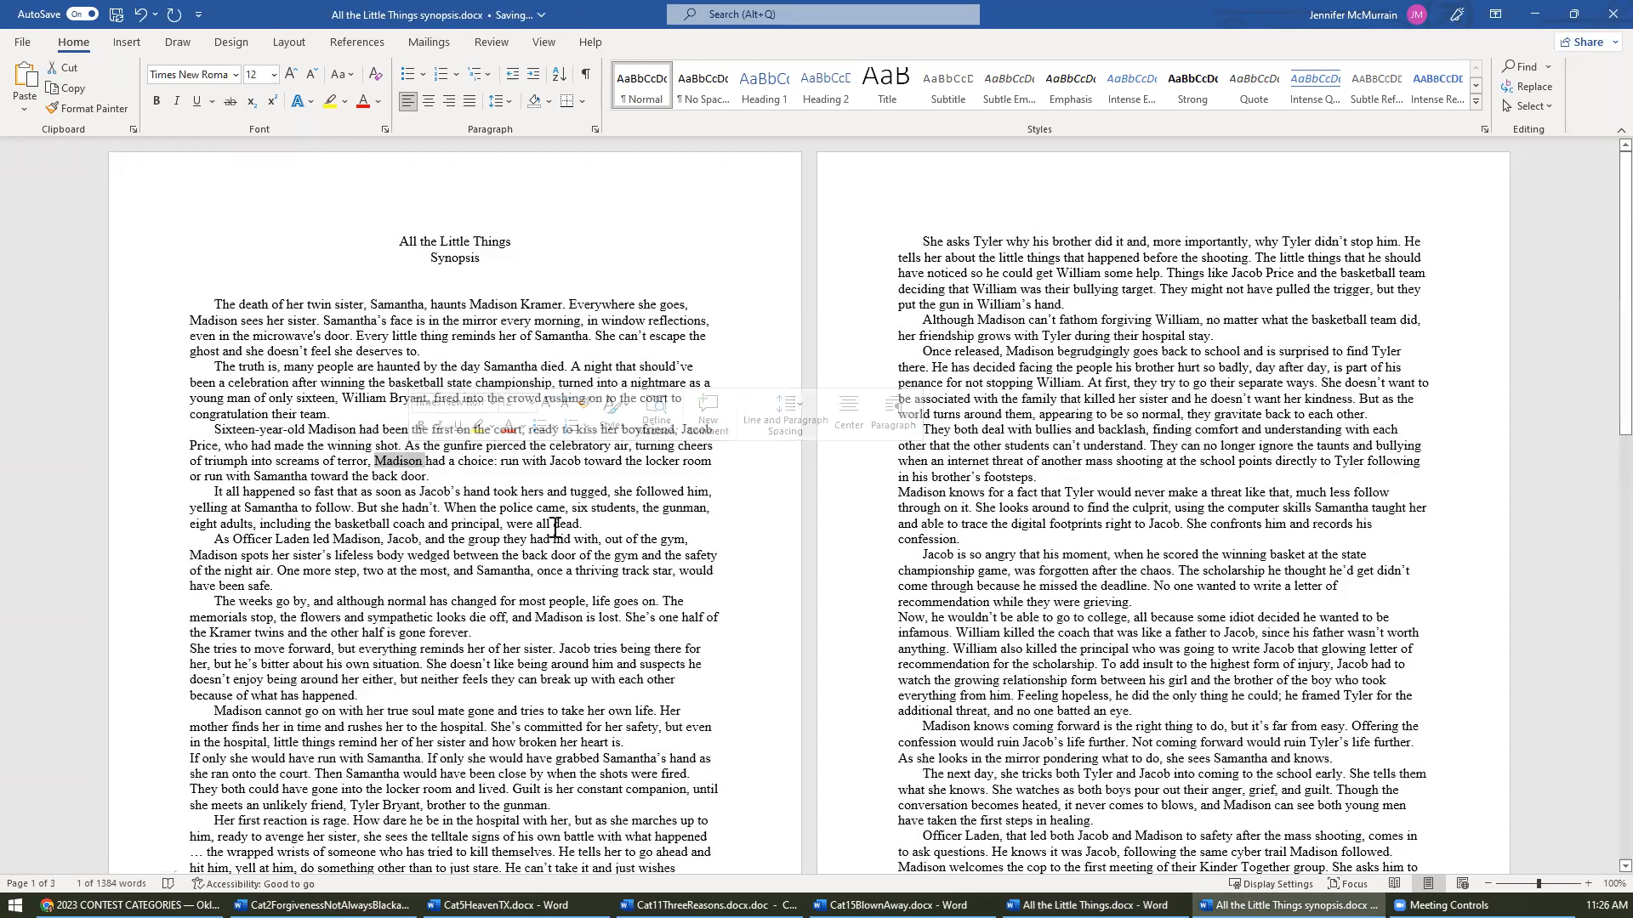
pyautogui.click(553, 524)
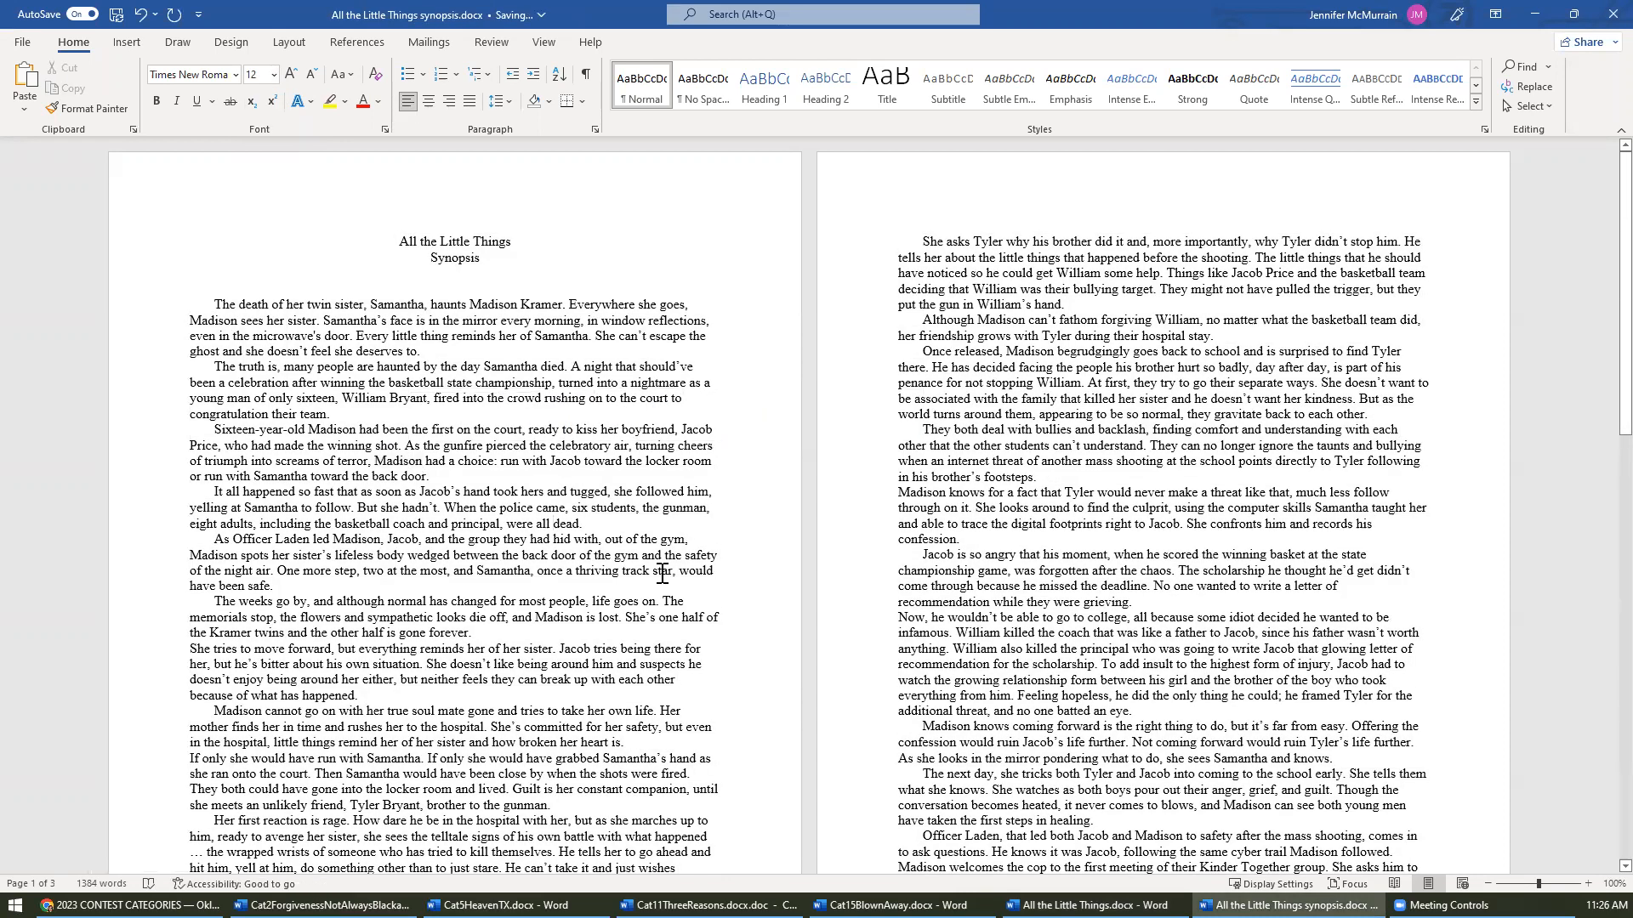
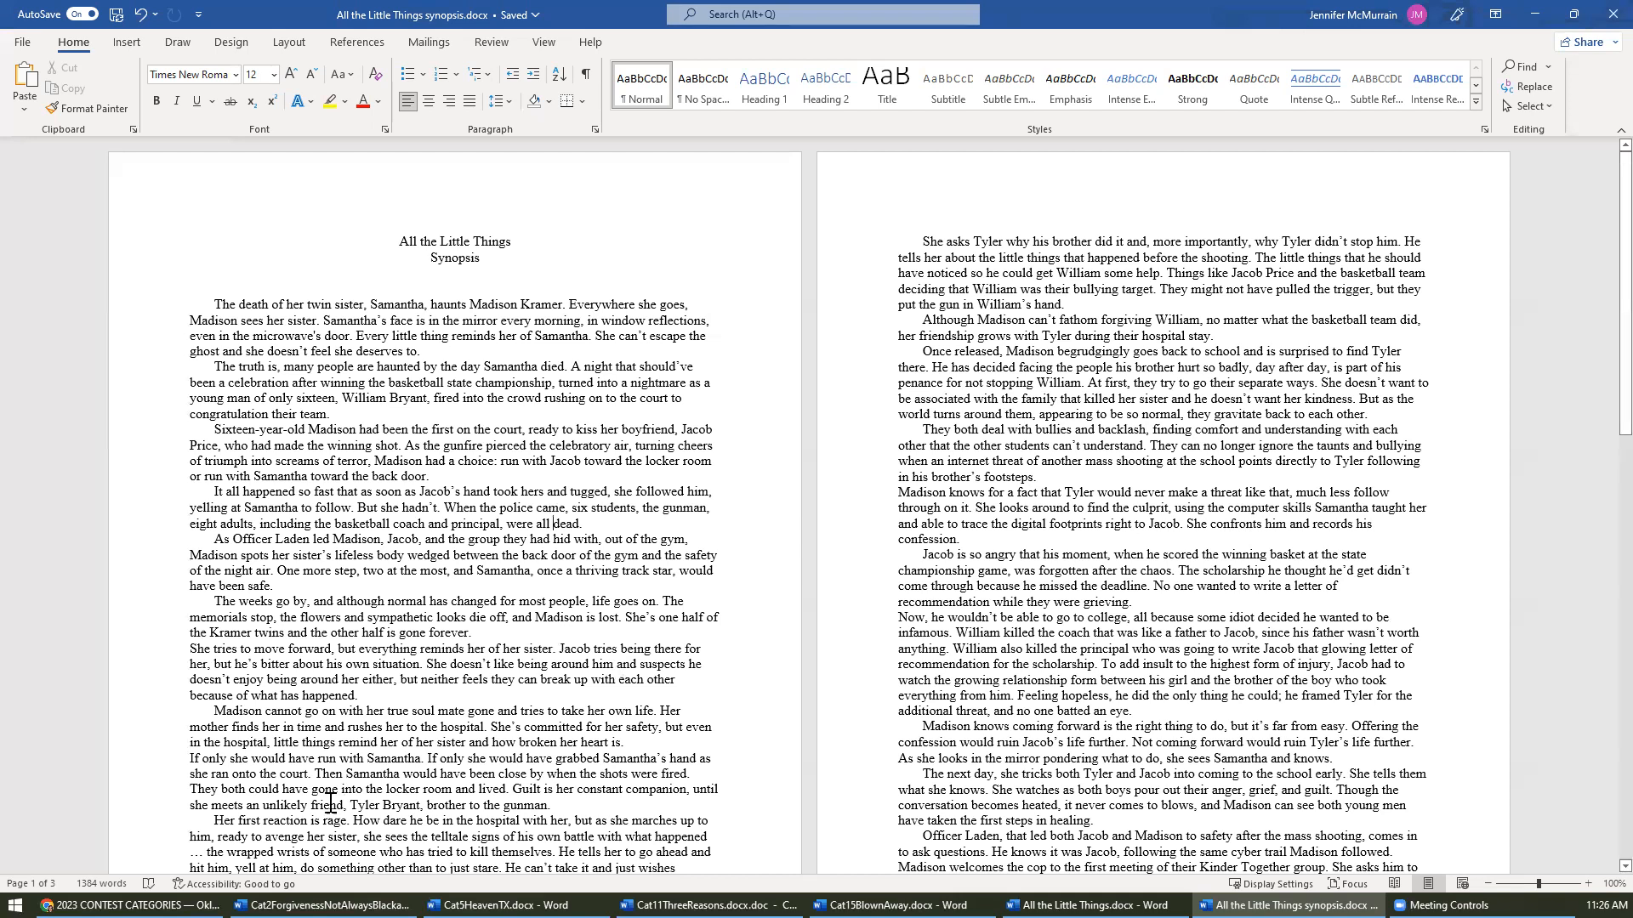
# - Check the Category 24 page limit on the contest categories page, and copy the entire synopsis including its title
pyautogui.click(131, 904)
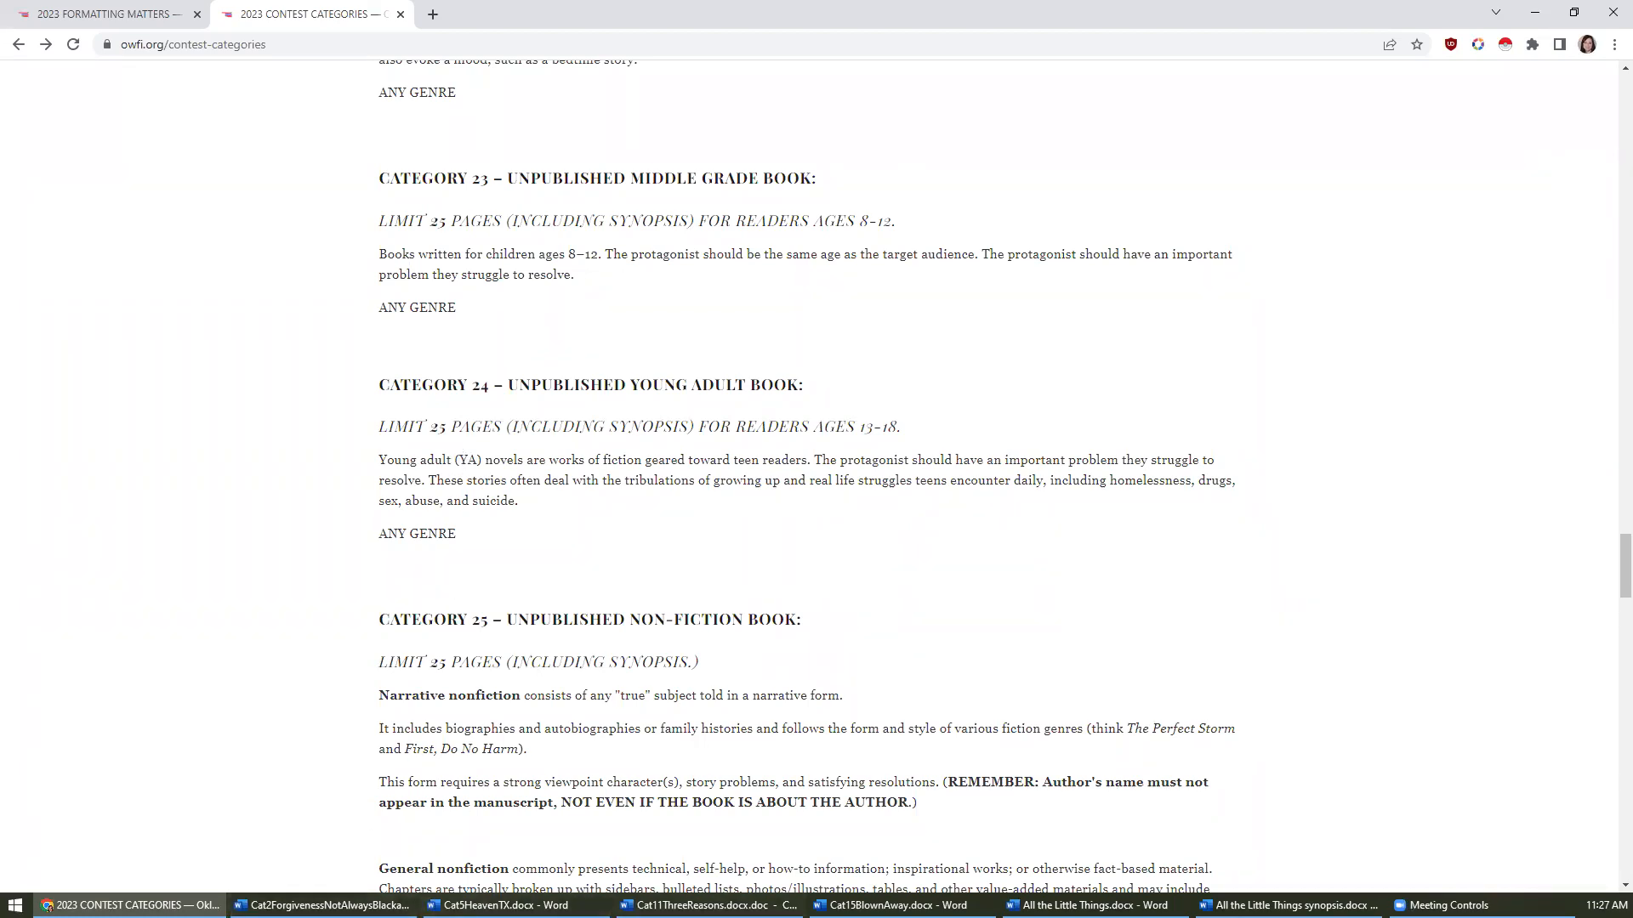
pyautogui.click(1275, 905)
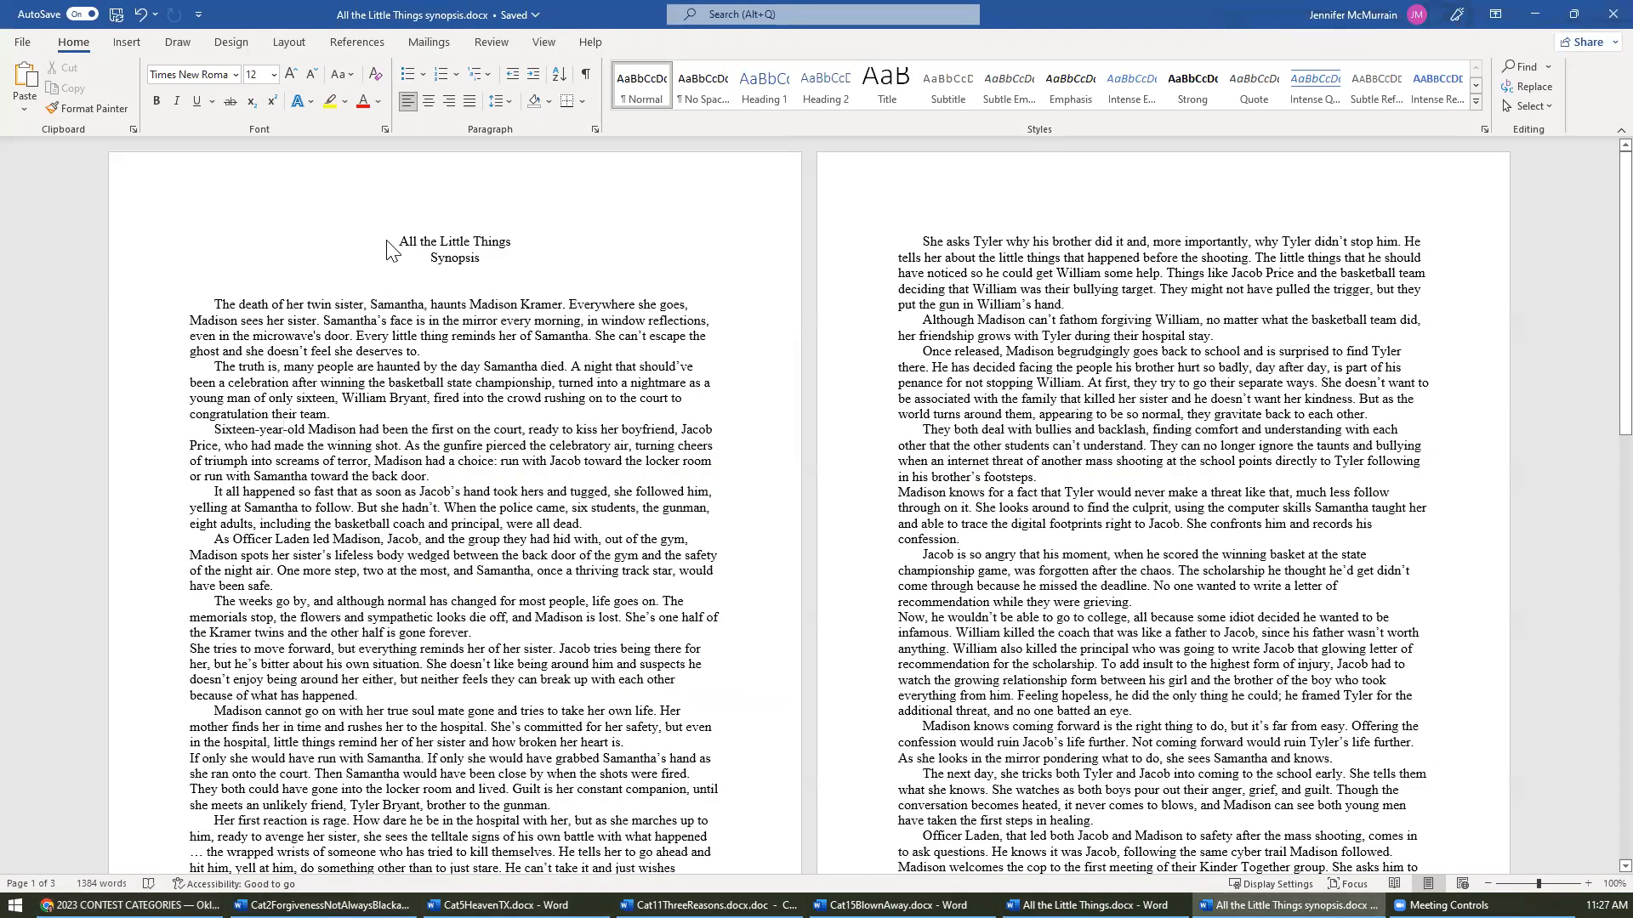
pyautogui.moveTo(394, 243)
pyautogui.mouseDown()
pyautogui.moveTo(623, 408)
pyautogui.moveTo(688, 698)
pyautogui.moveTo(1106, 872)
pyautogui.moveTo(936, 872)
pyautogui.moveTo(784, 602)
pyautogui.moveTo(704, 565)
pyautogui.mouseUp()
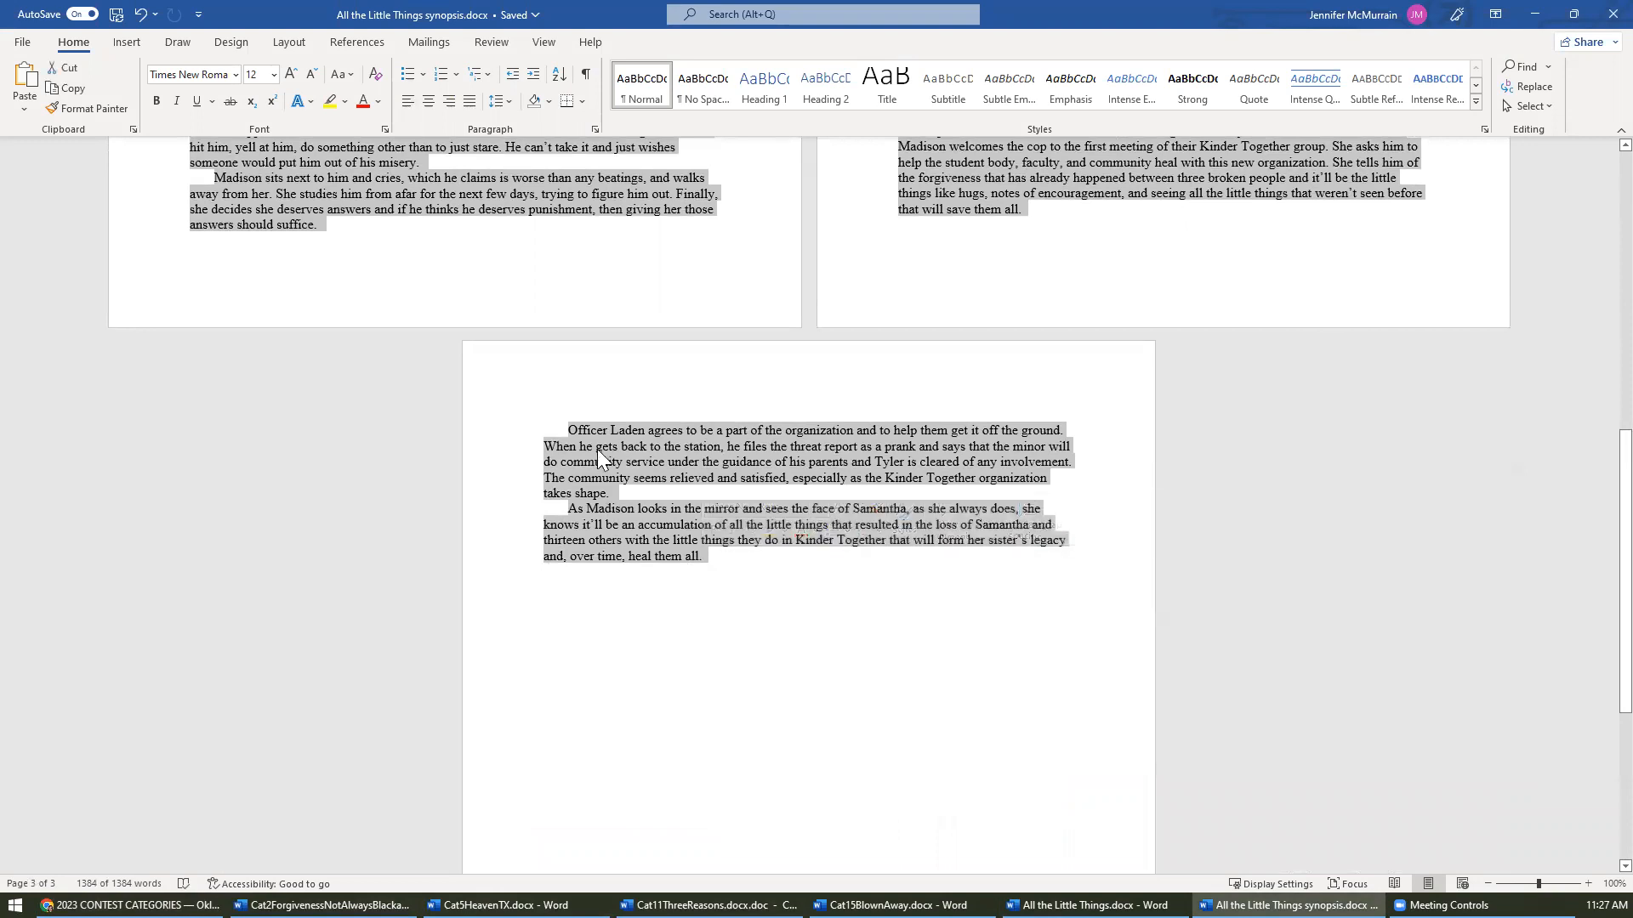
pyautogui.rightClick(597, 449)
pyautogui.click(616, 520)
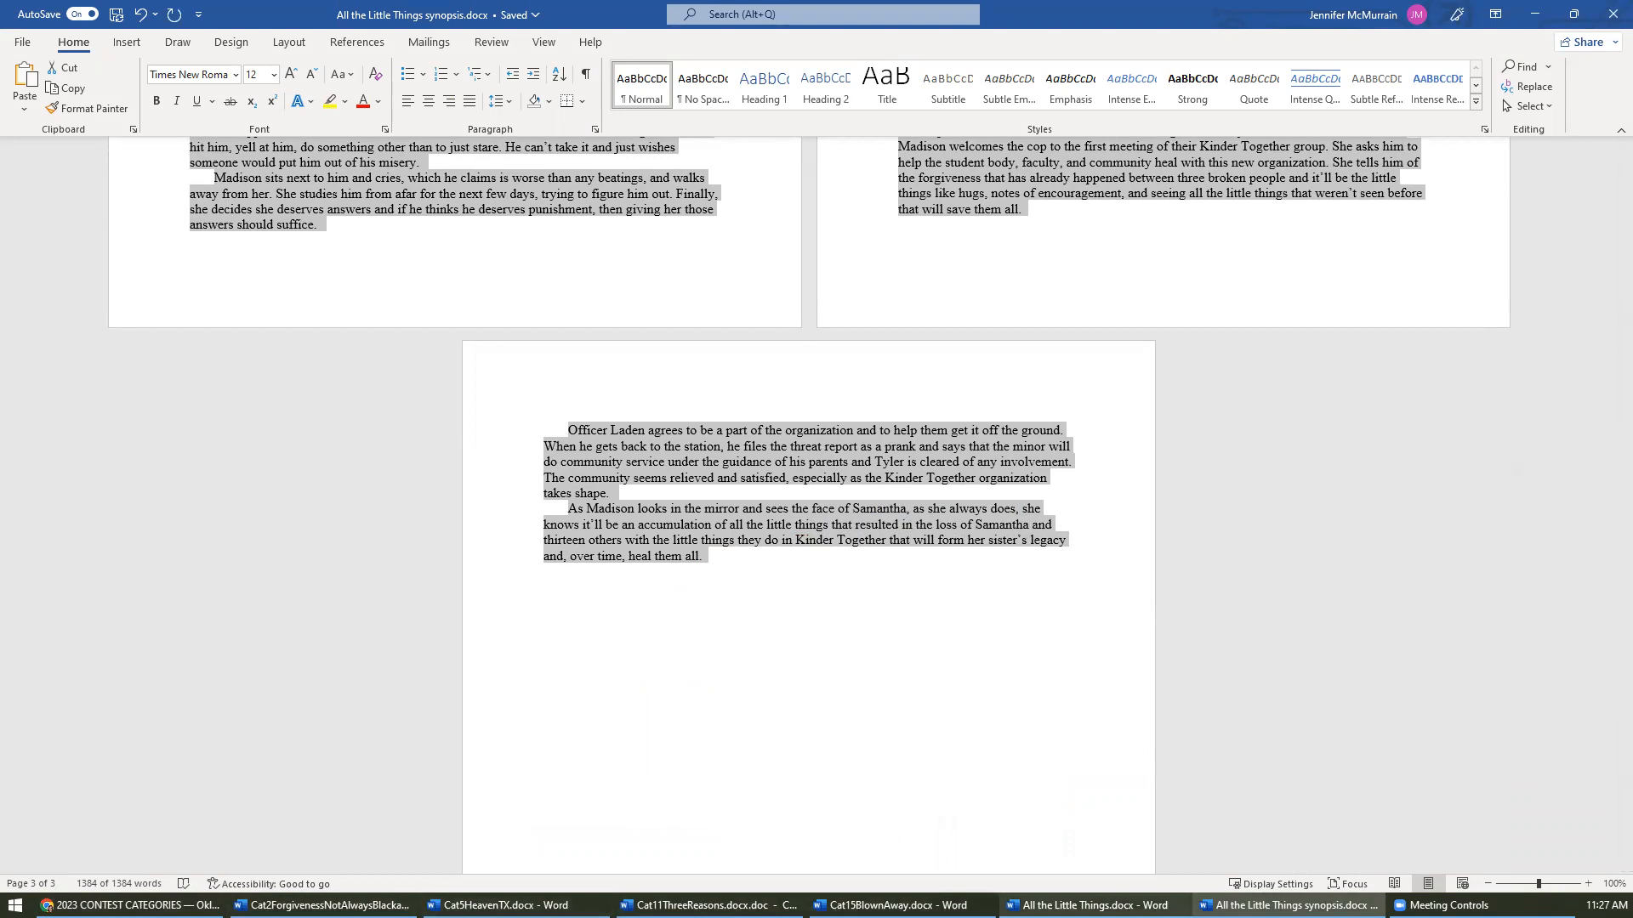
# - In the All the Little Things manuscript, show formatting marks and add an empty paragraph after the final line
pyautogui.click(1088, 904)
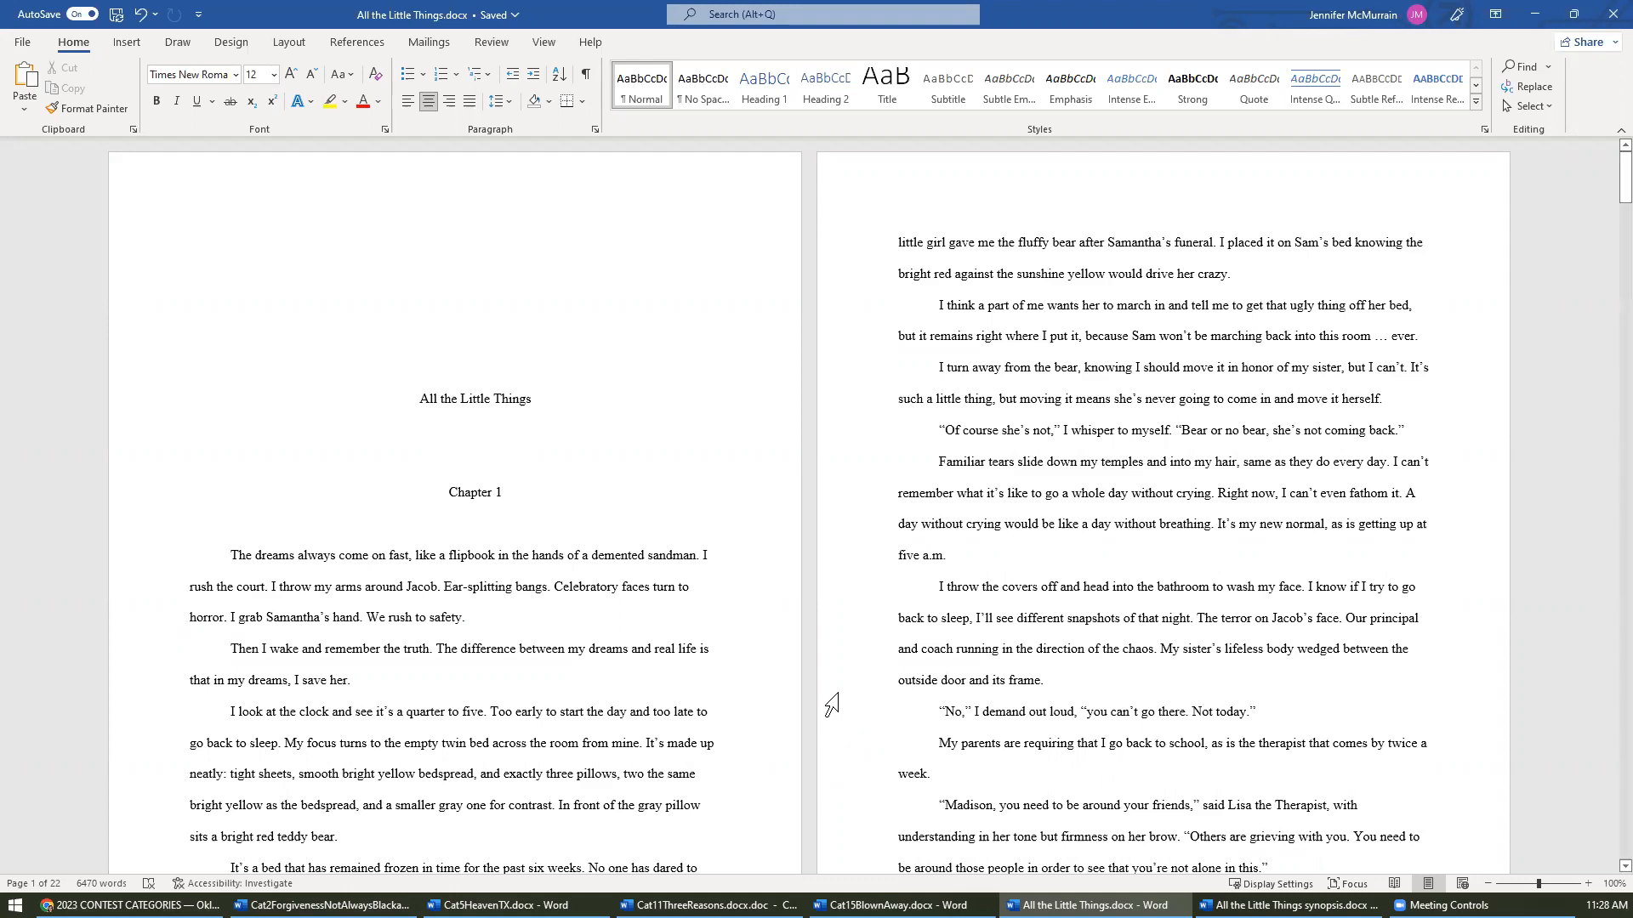
pyautogui.scroll(-5, 837, 706)
pyautogui.moveTo(1623, 208); pyautogui.dragTo(1598, 842)
pyautogui.click(938, 461)
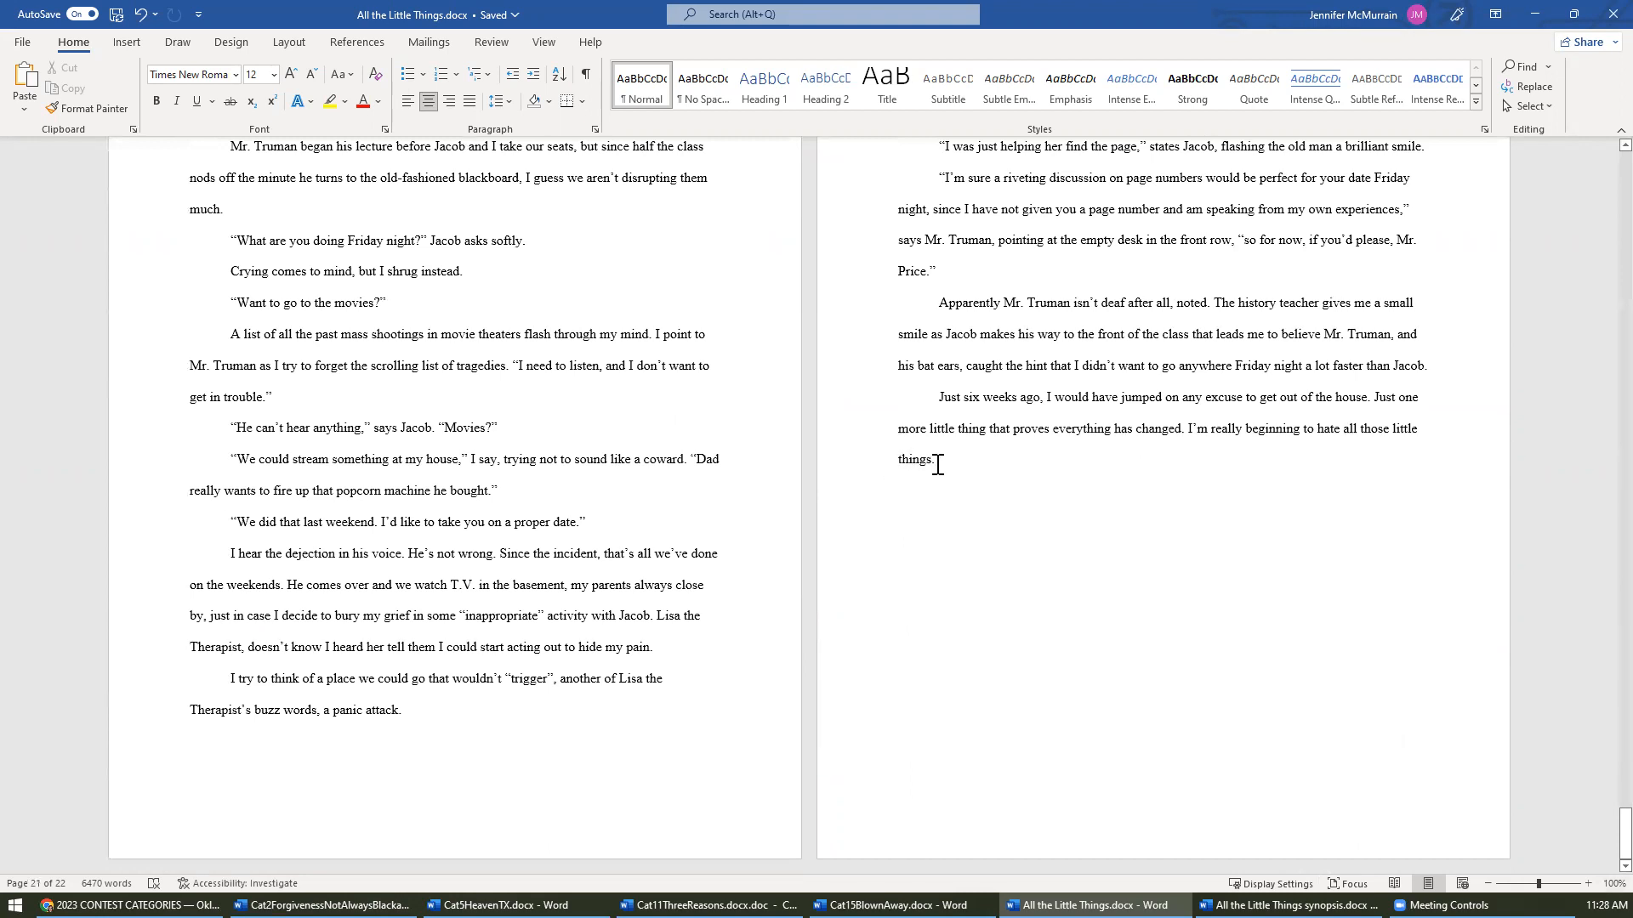
pyautogui.click(587, 75)
pyautogui.press('Return')
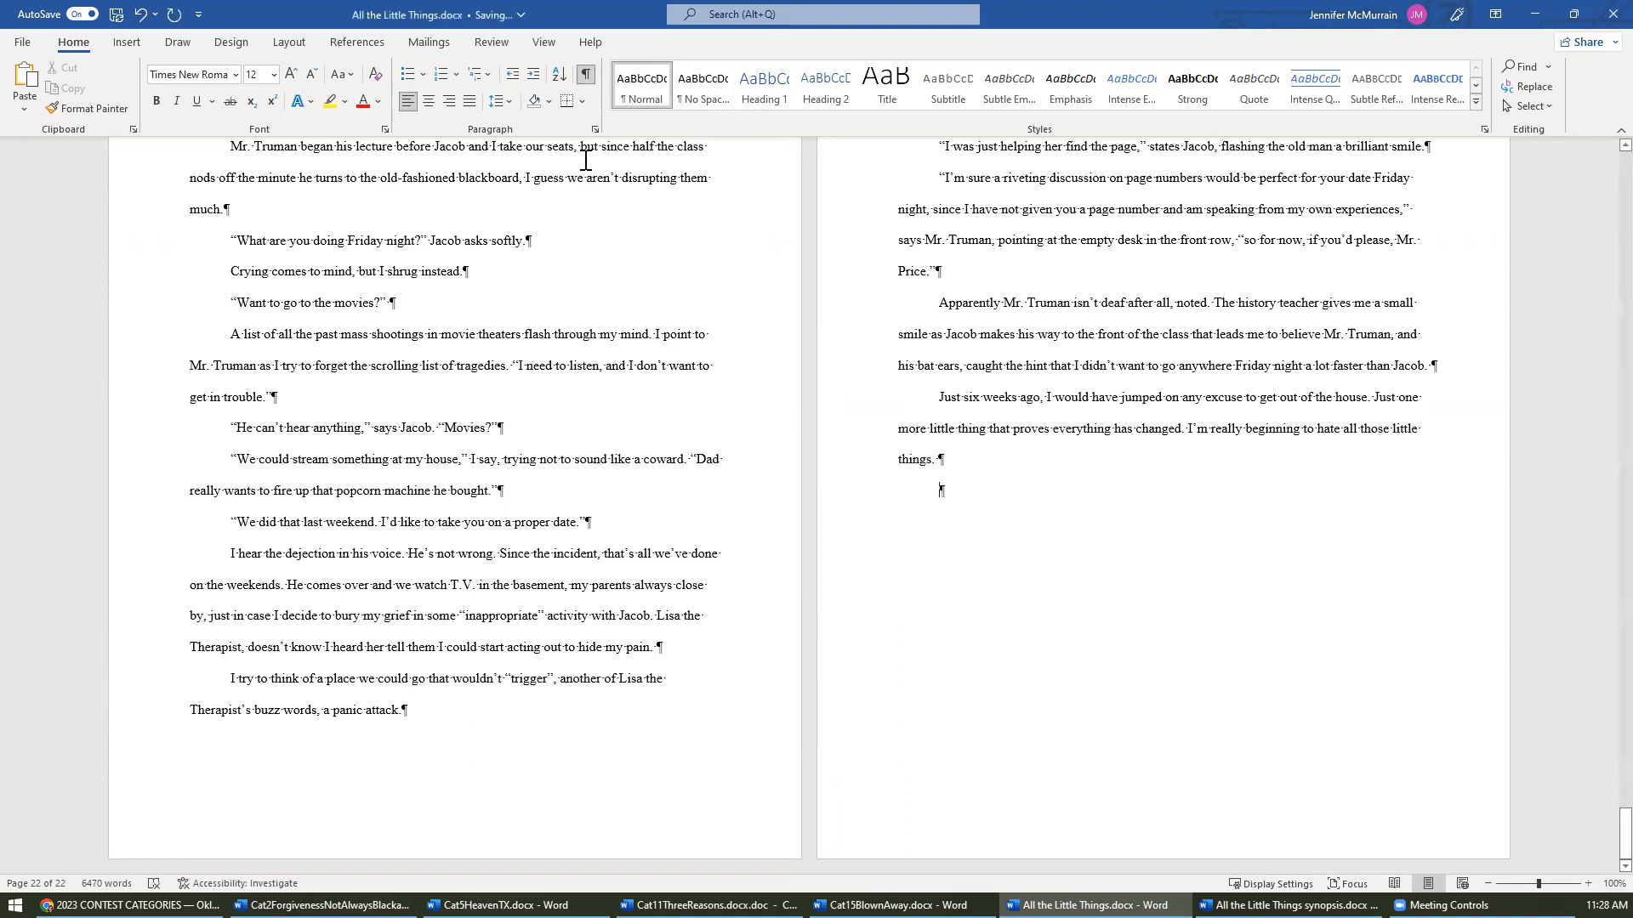
# - Insert a Next Page section break at the end of the manuscript
pyautogui.click(289, 42)
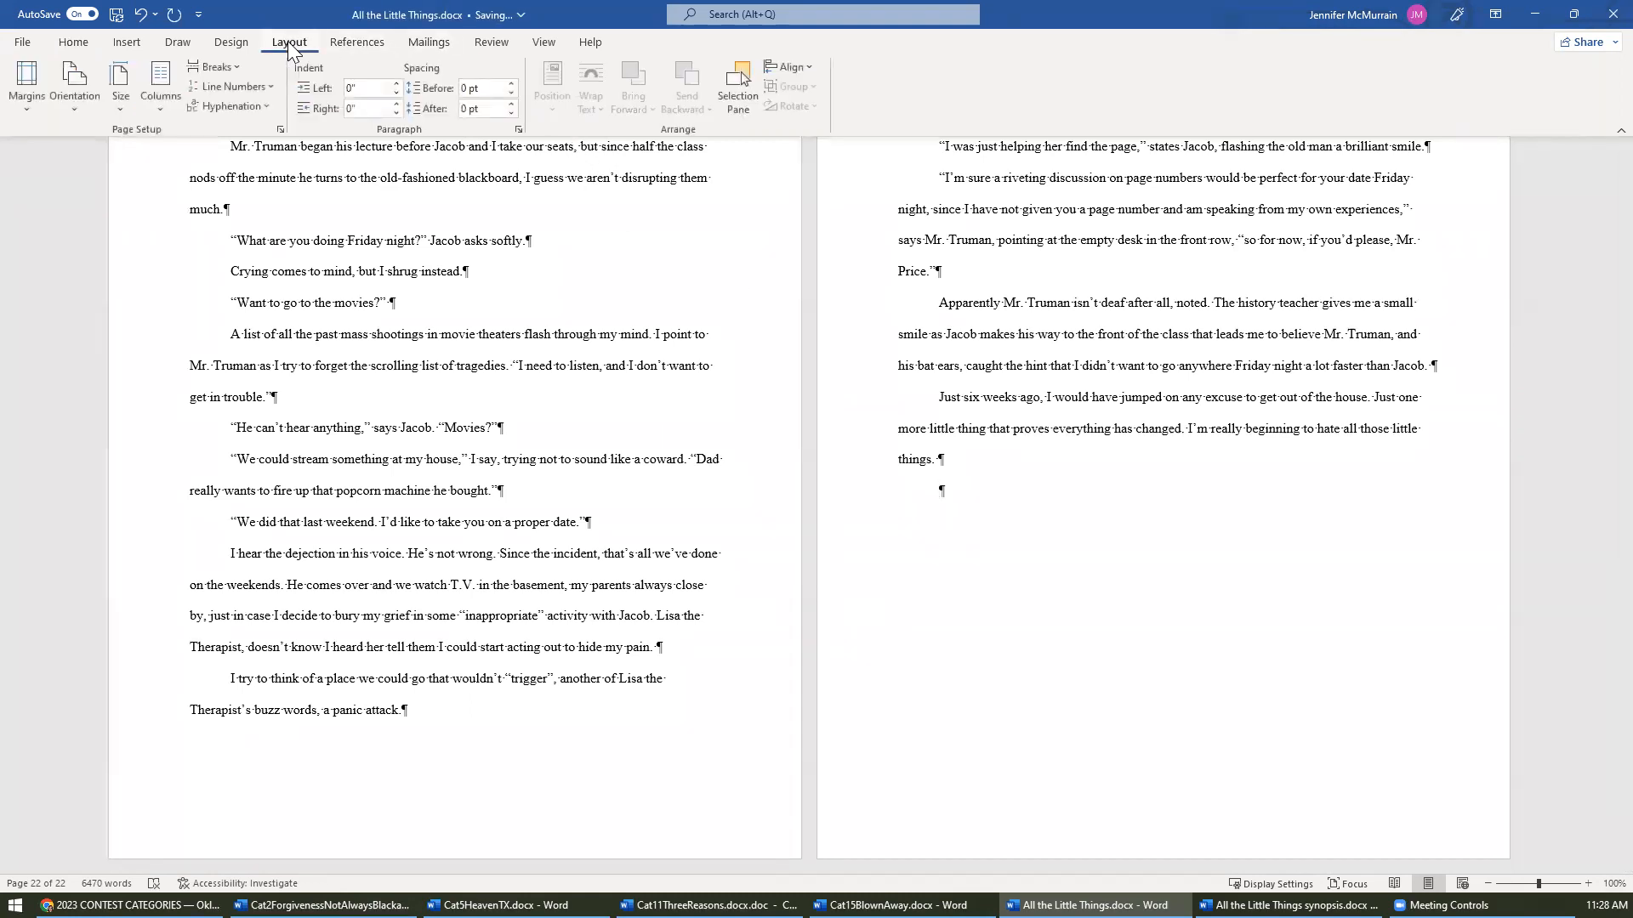
pyautogui.click(233, 70)
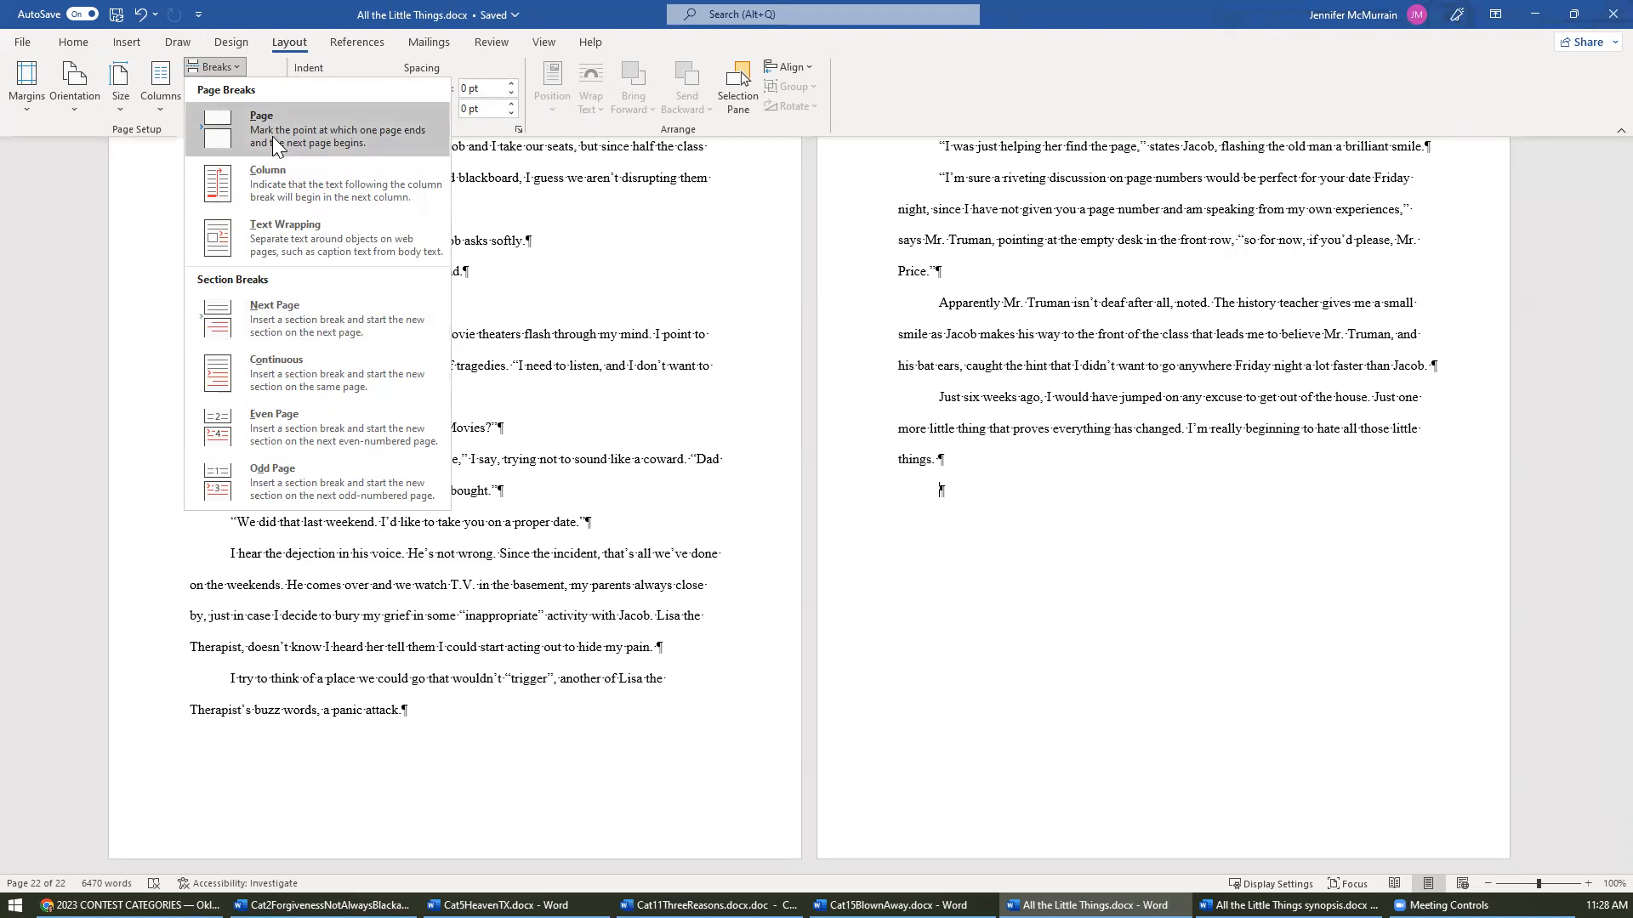
pyautogui.click(327, 317)
pyautogui.scroll(-1, 865, 651)
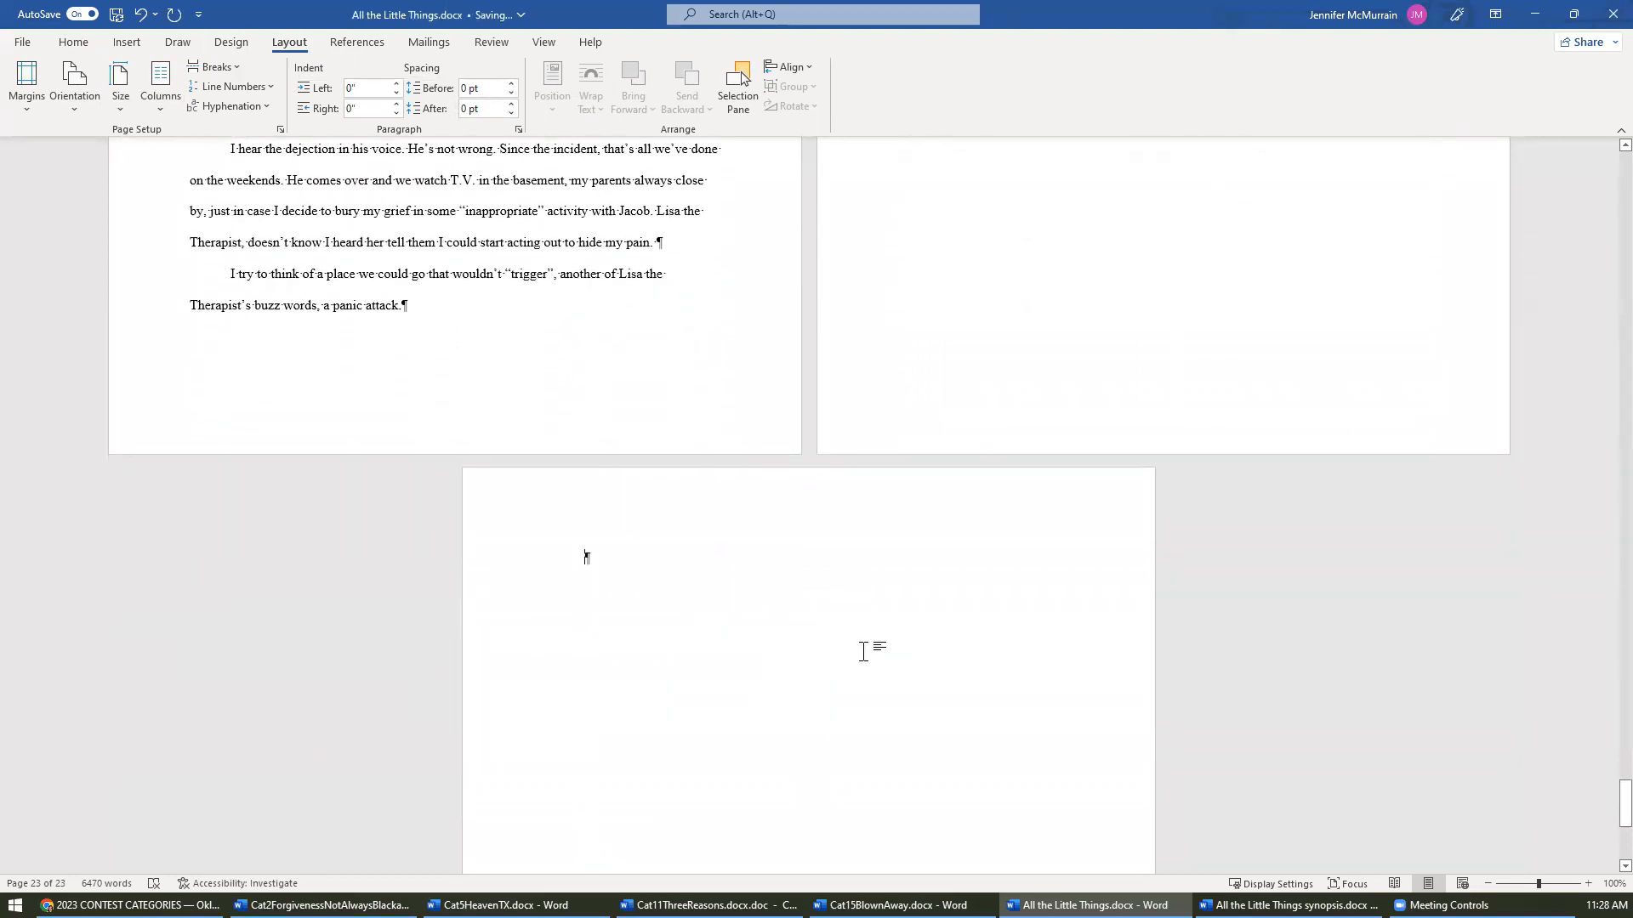
# - Paste the copied synopsis onto the new page after the manuscript and check where it begins
pyautogui.hotkey('ctrl', 'v')
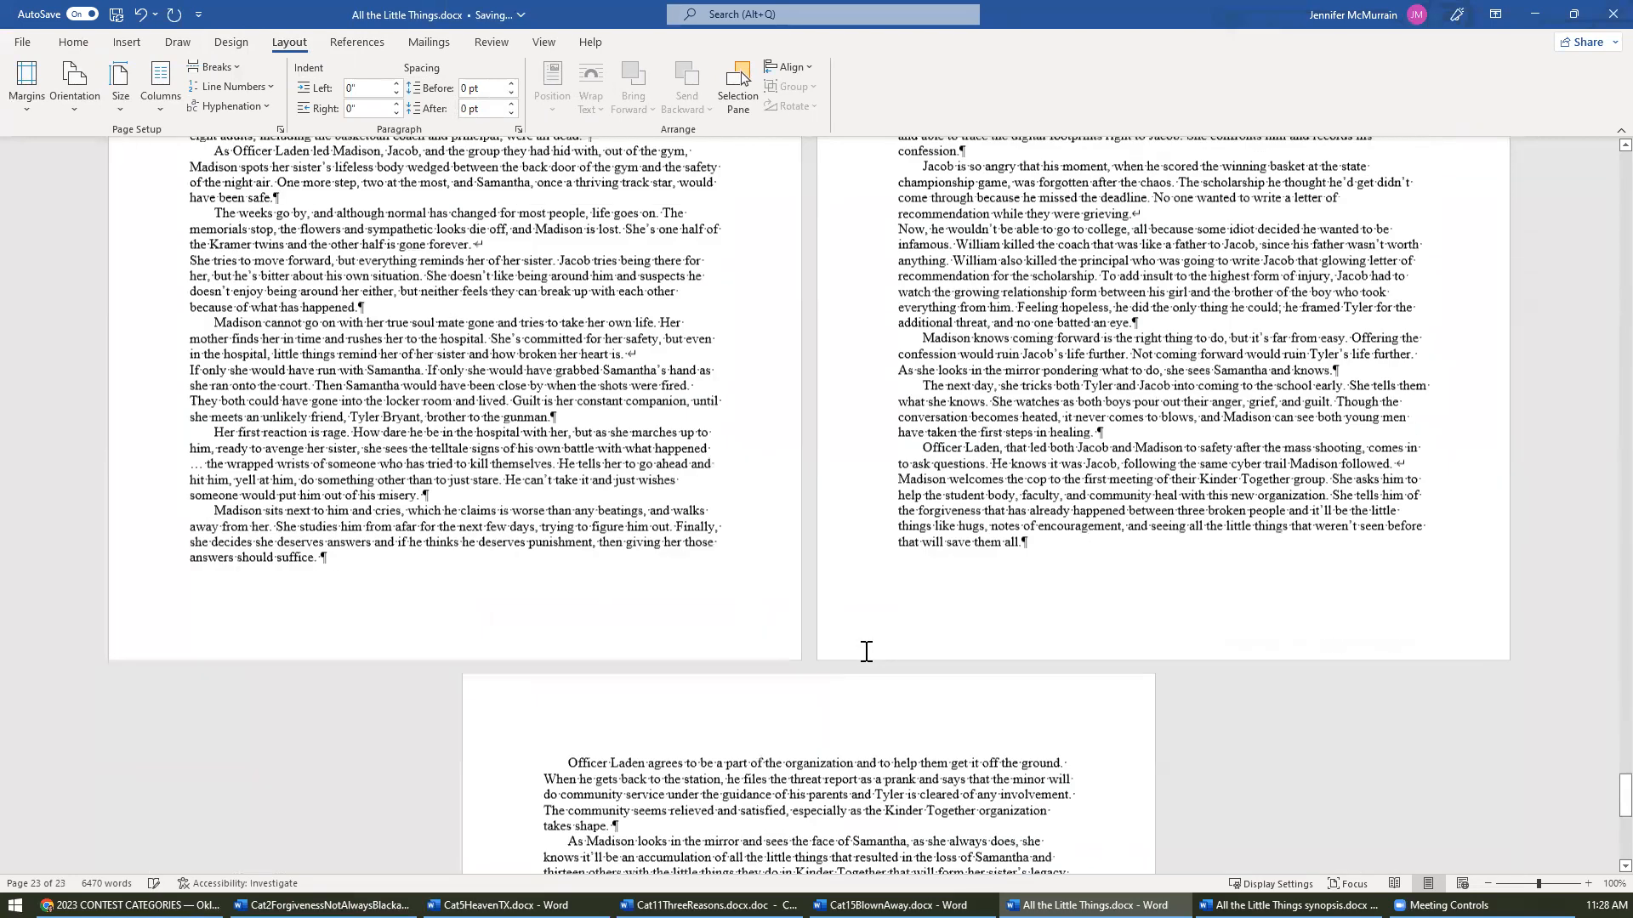
pyautogui.scroll(7, 791, 693)
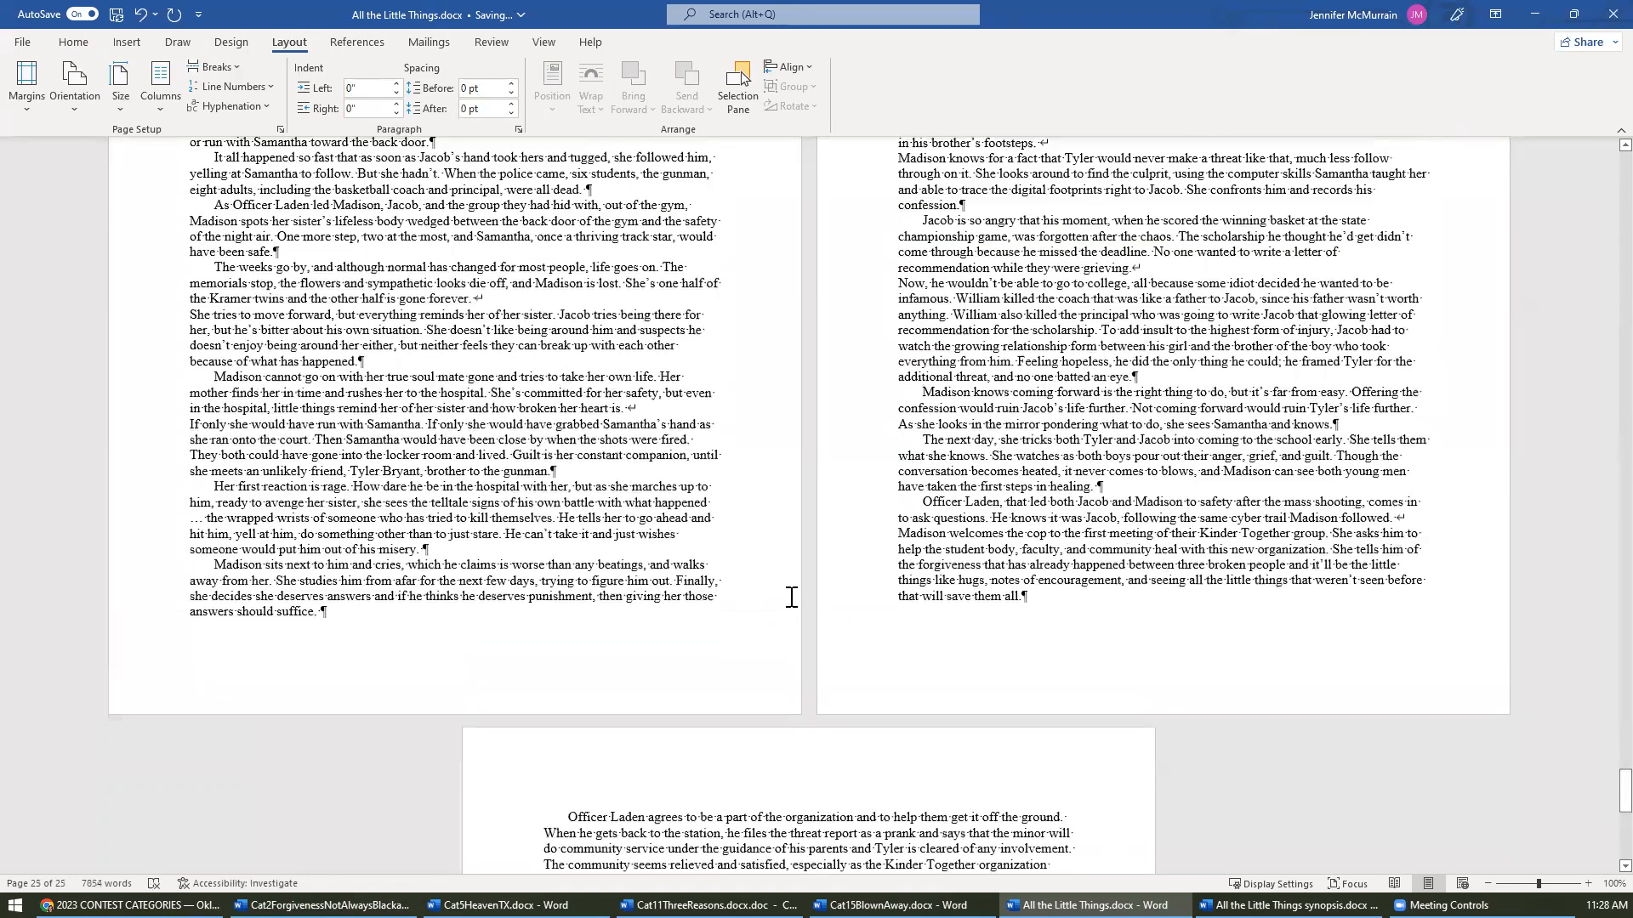
pyautogui.scroll(1, 693, 495)
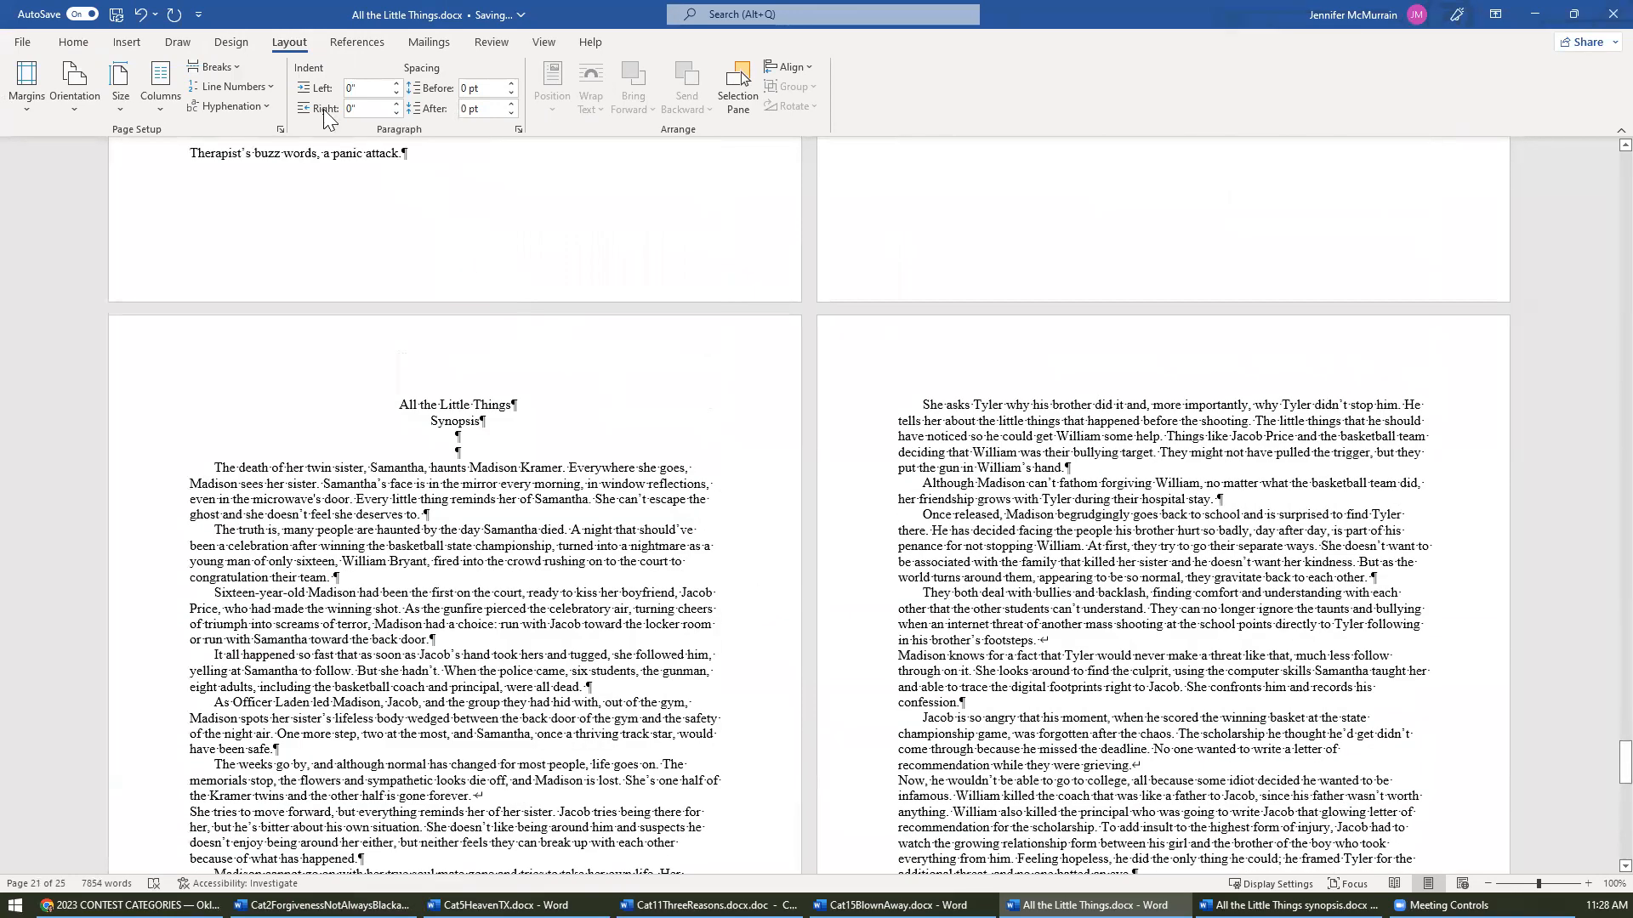
pyautogui.click(32, 42)
pyautogui.press('Escape')
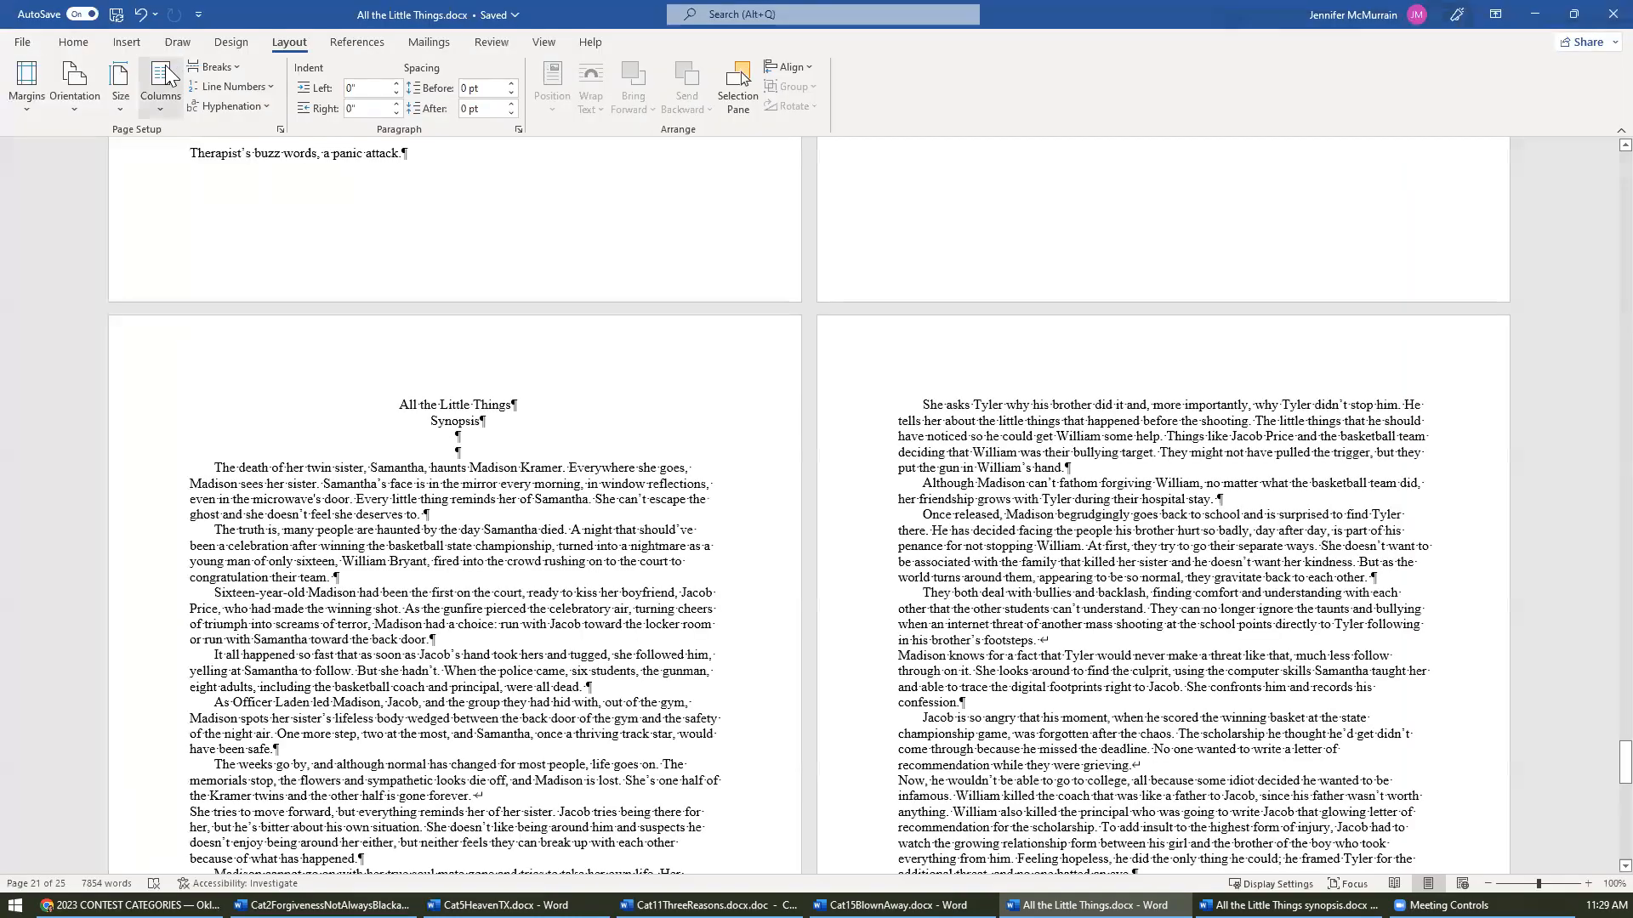
# - Hide the formatting marks and check the transition between the manuscript's last page and the synopsis
pyautogui.click(585, 74)
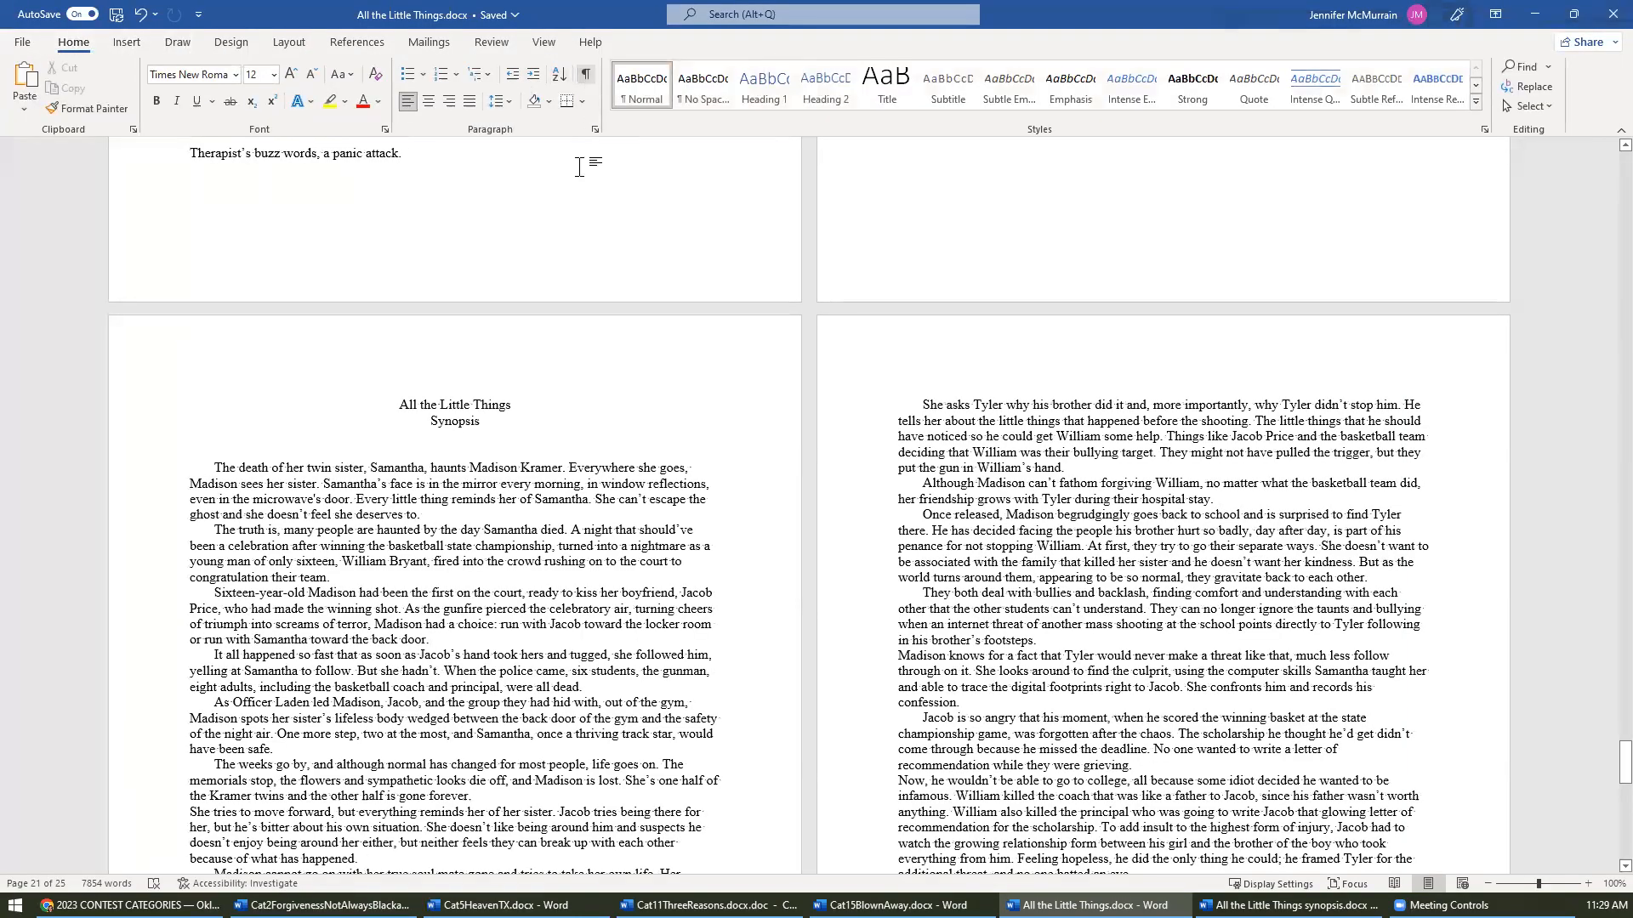
pyautogui.scroll(5, 534, 610)
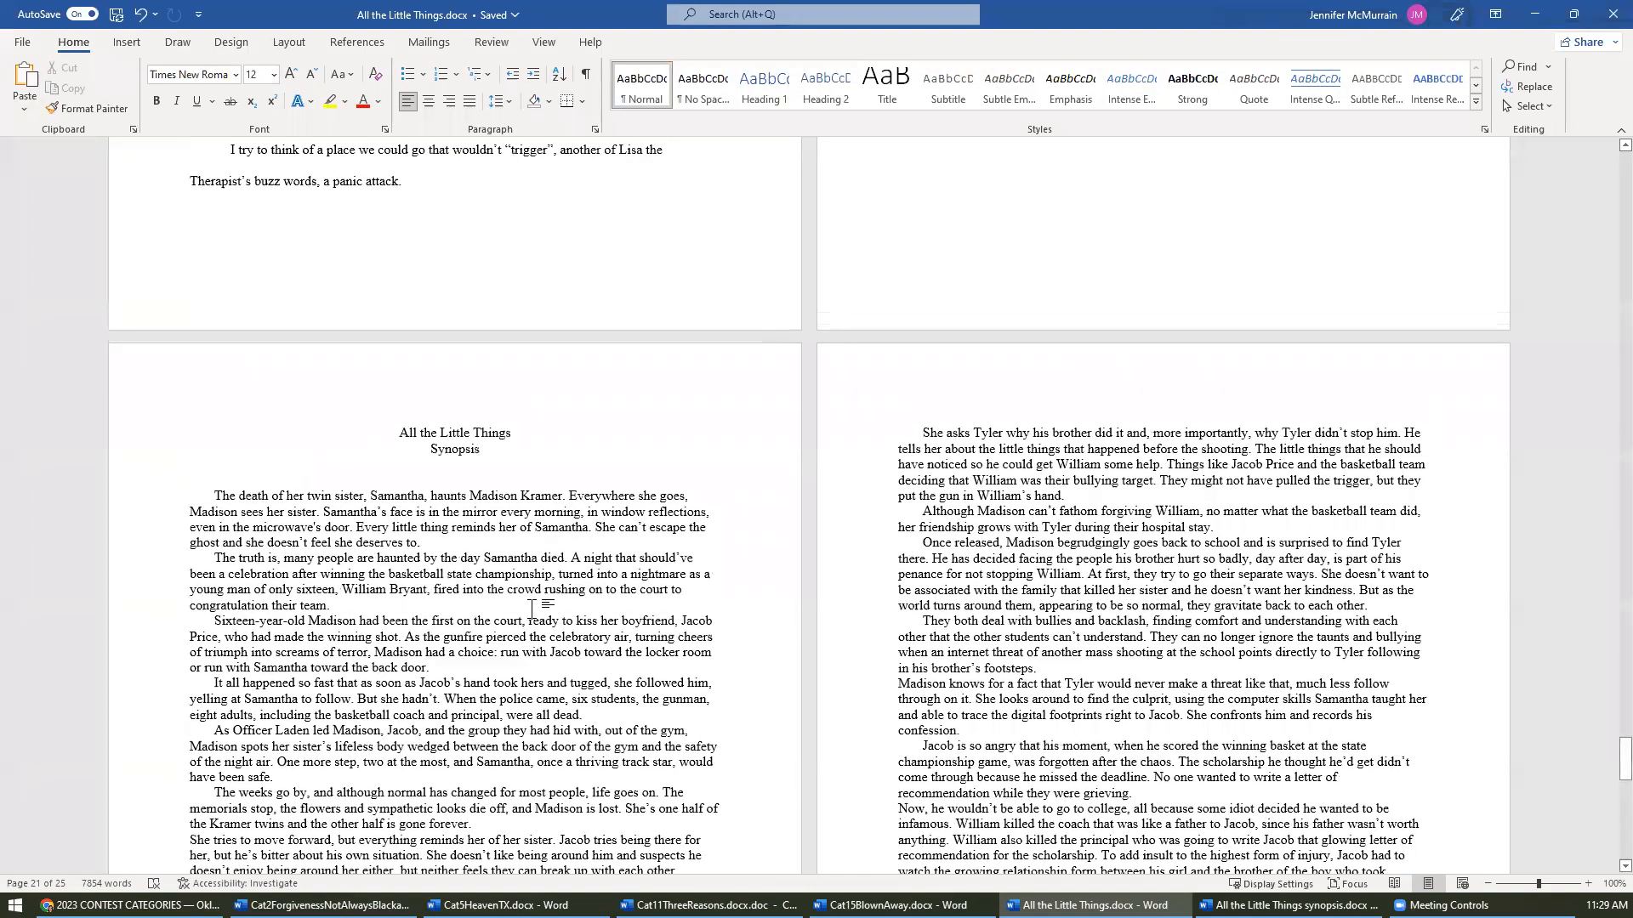
pyautogui.scroll(-2, 534, 610)
pyautogui.scroll(4, 534, 609)
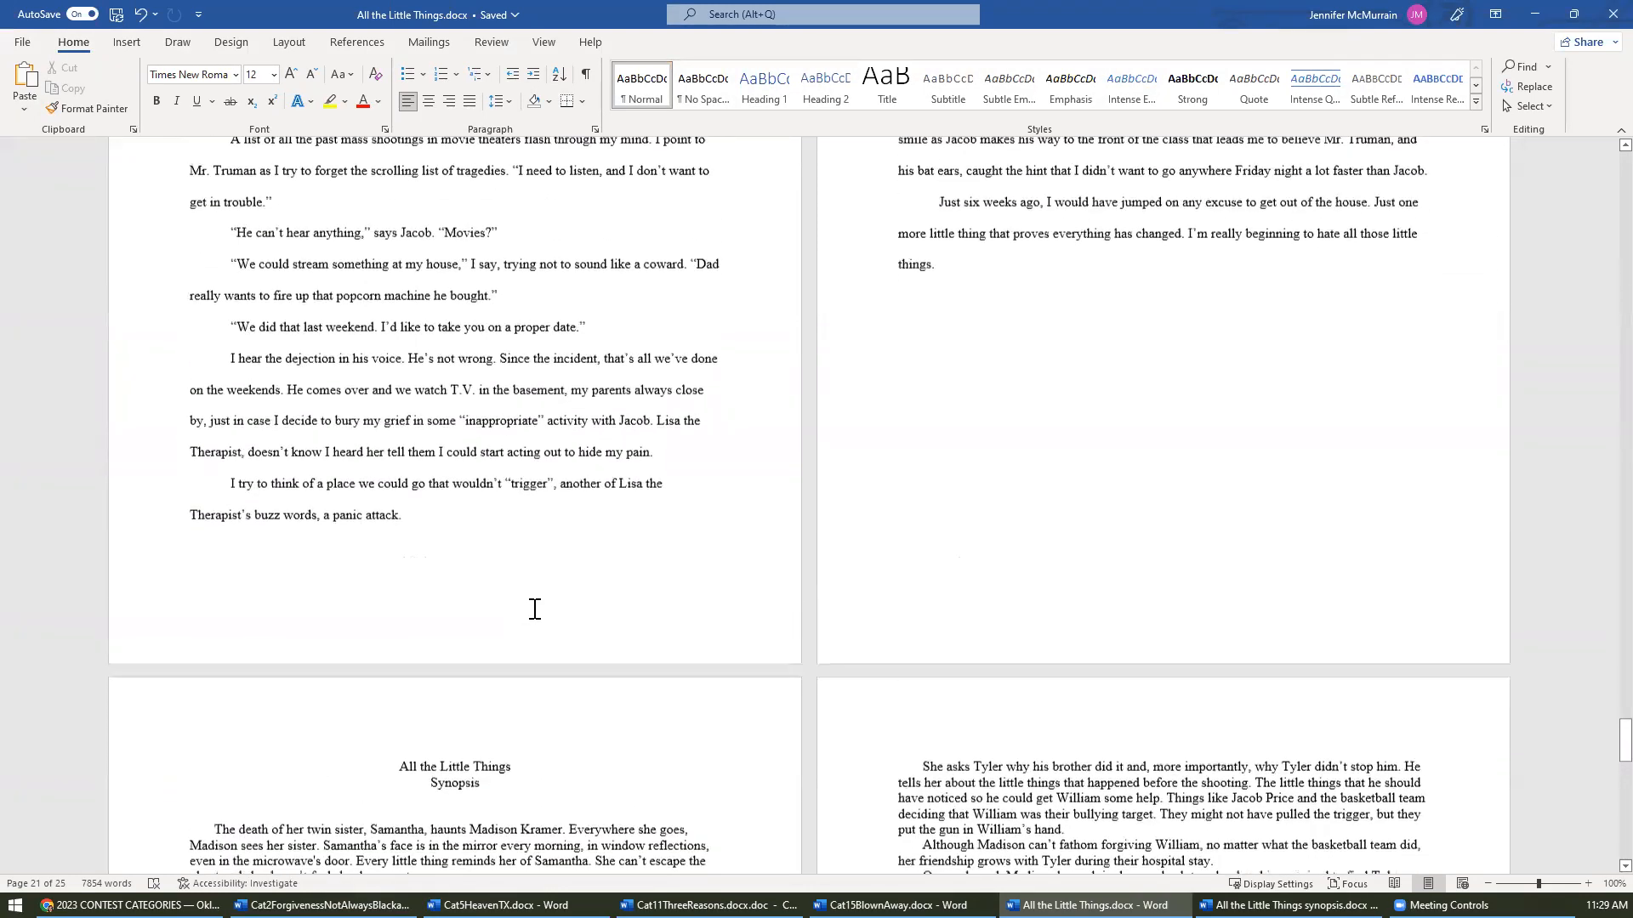
pyautogui.scroll(-5, 534, 610)
pyautogui.scroll(-3, 534, 610)
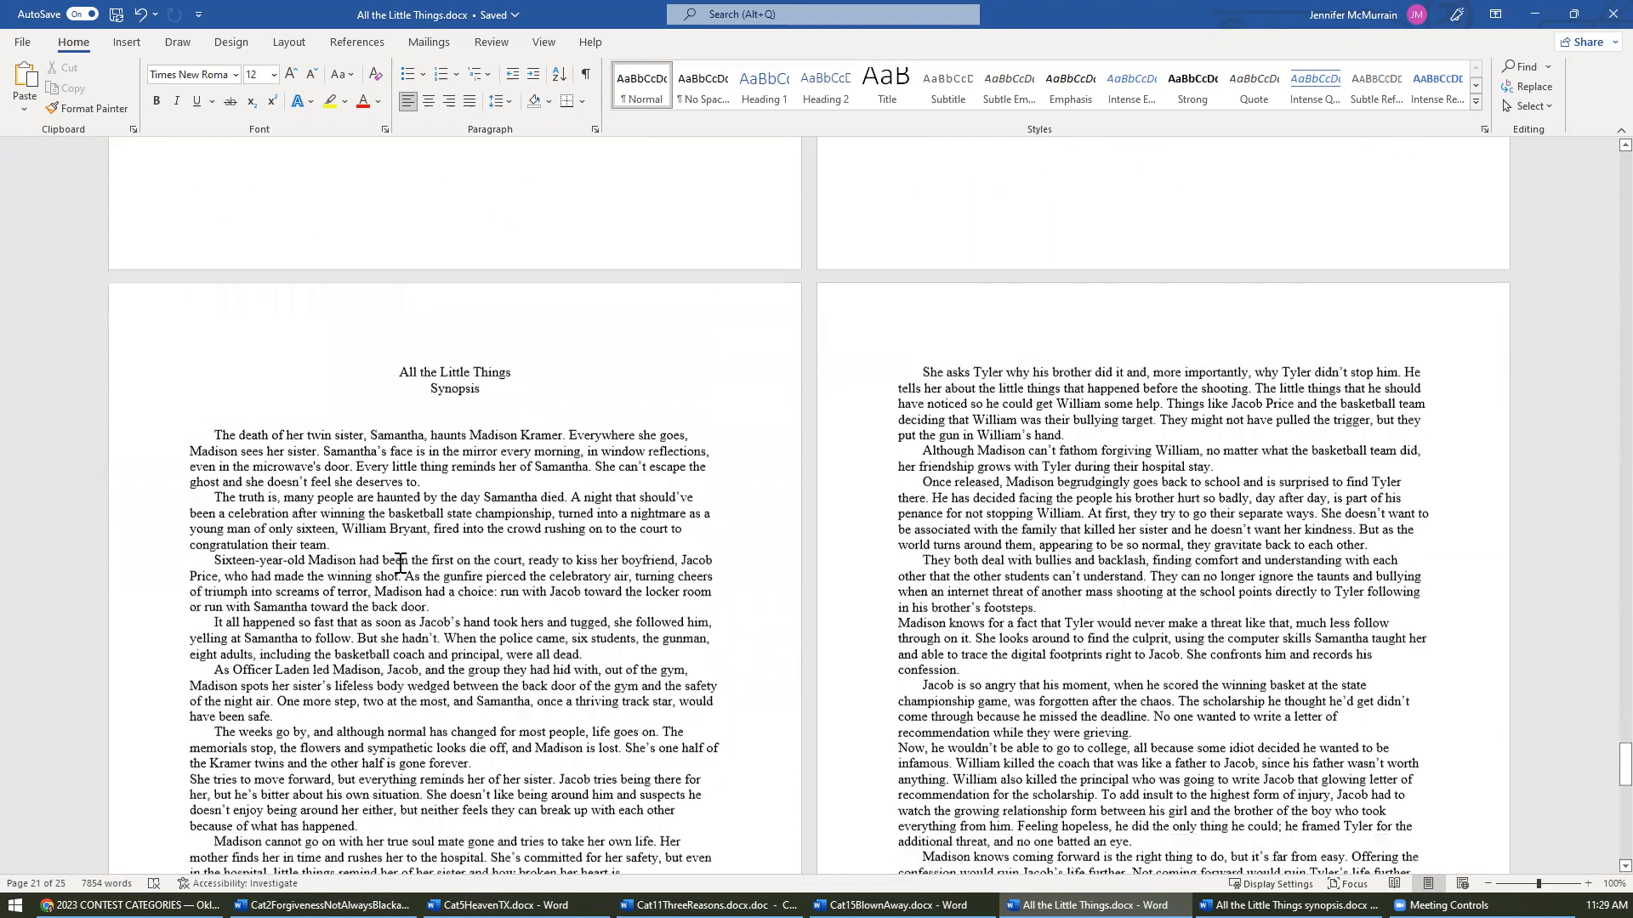
# - Review the pasted synopsis through to its last page, then check its heading and how it follows the manuscript
pyautogui.moveTo(446, 652); pyautogui.dragTo(401, 558)
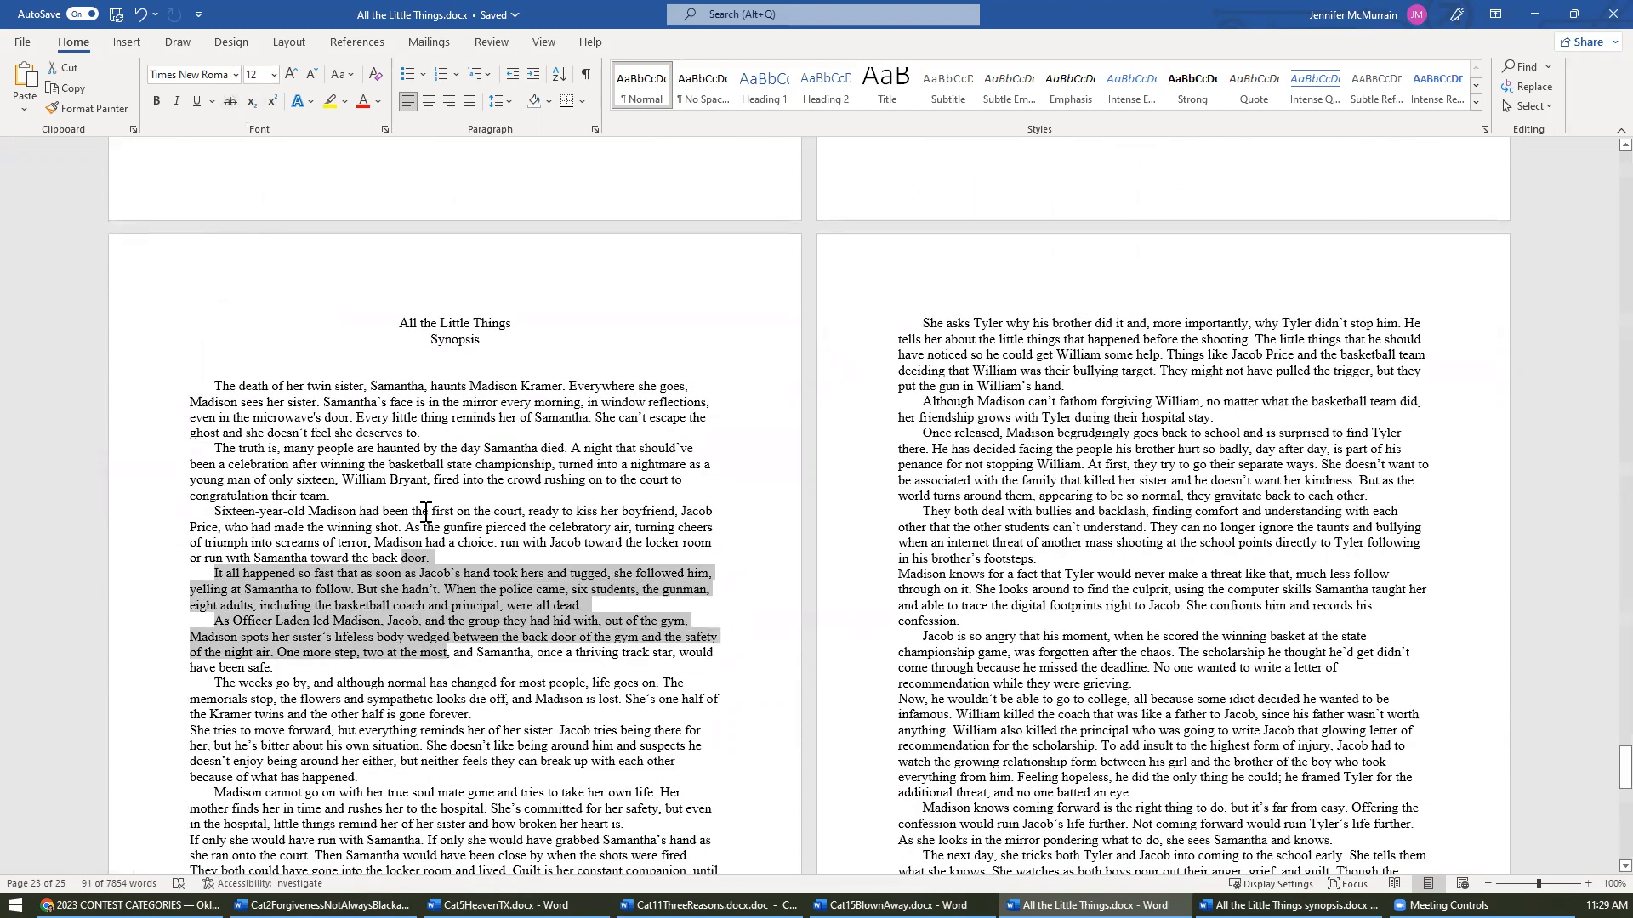
pyautogui.scroll(-5, 428, 510)
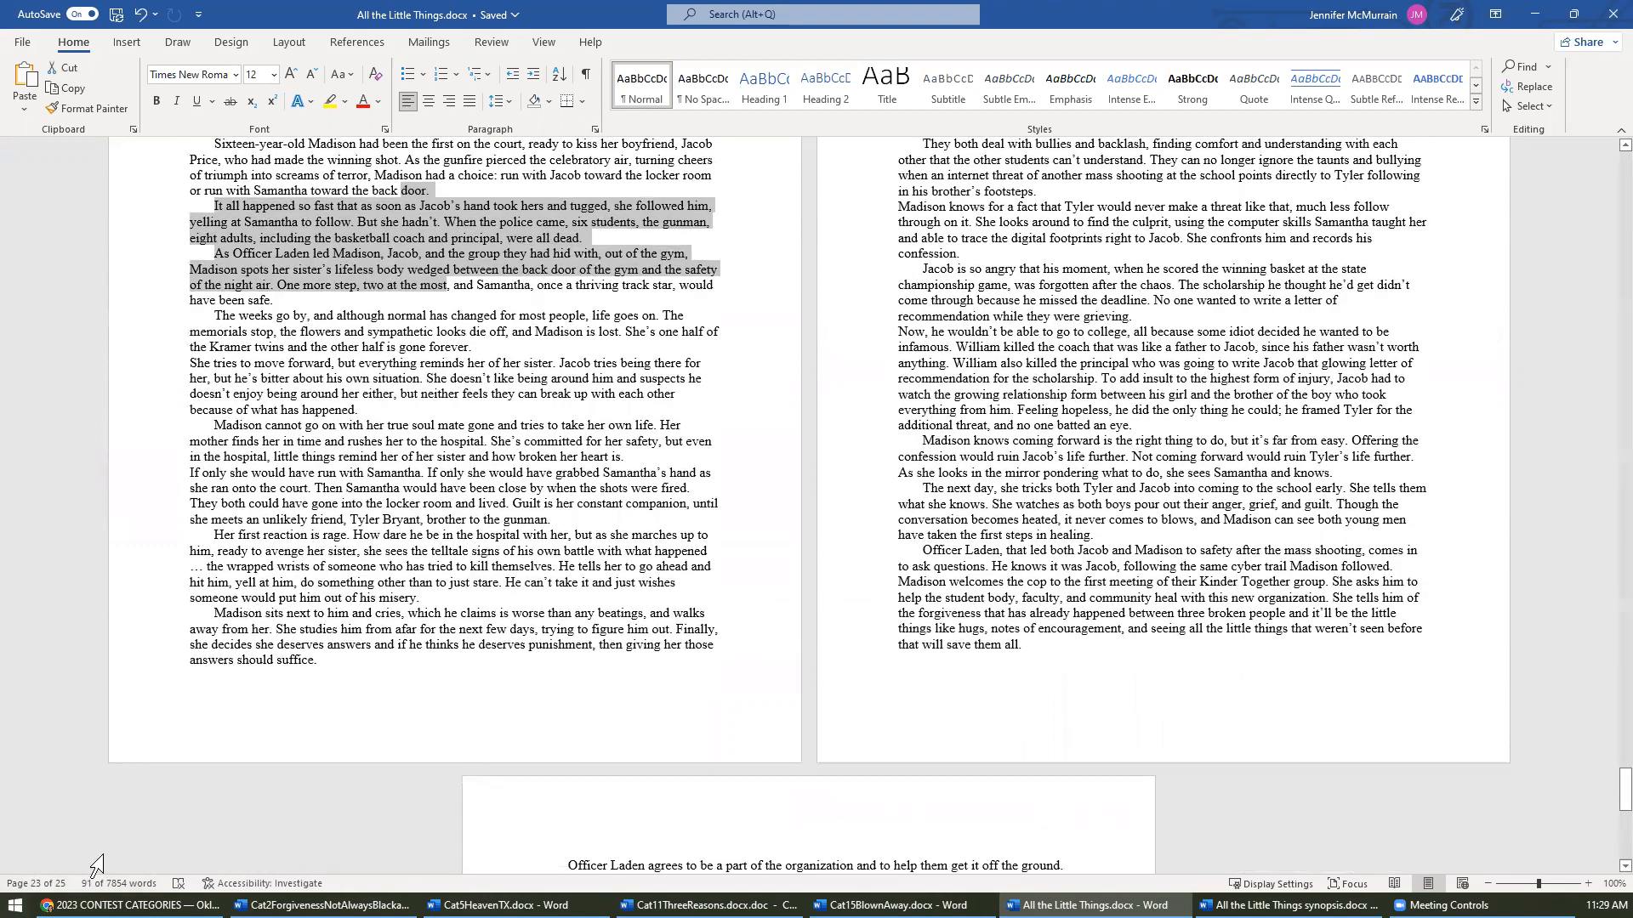
pyautogui.scroll(-5, 688, 719)
pyautogui.scroll(6, 689, 719)
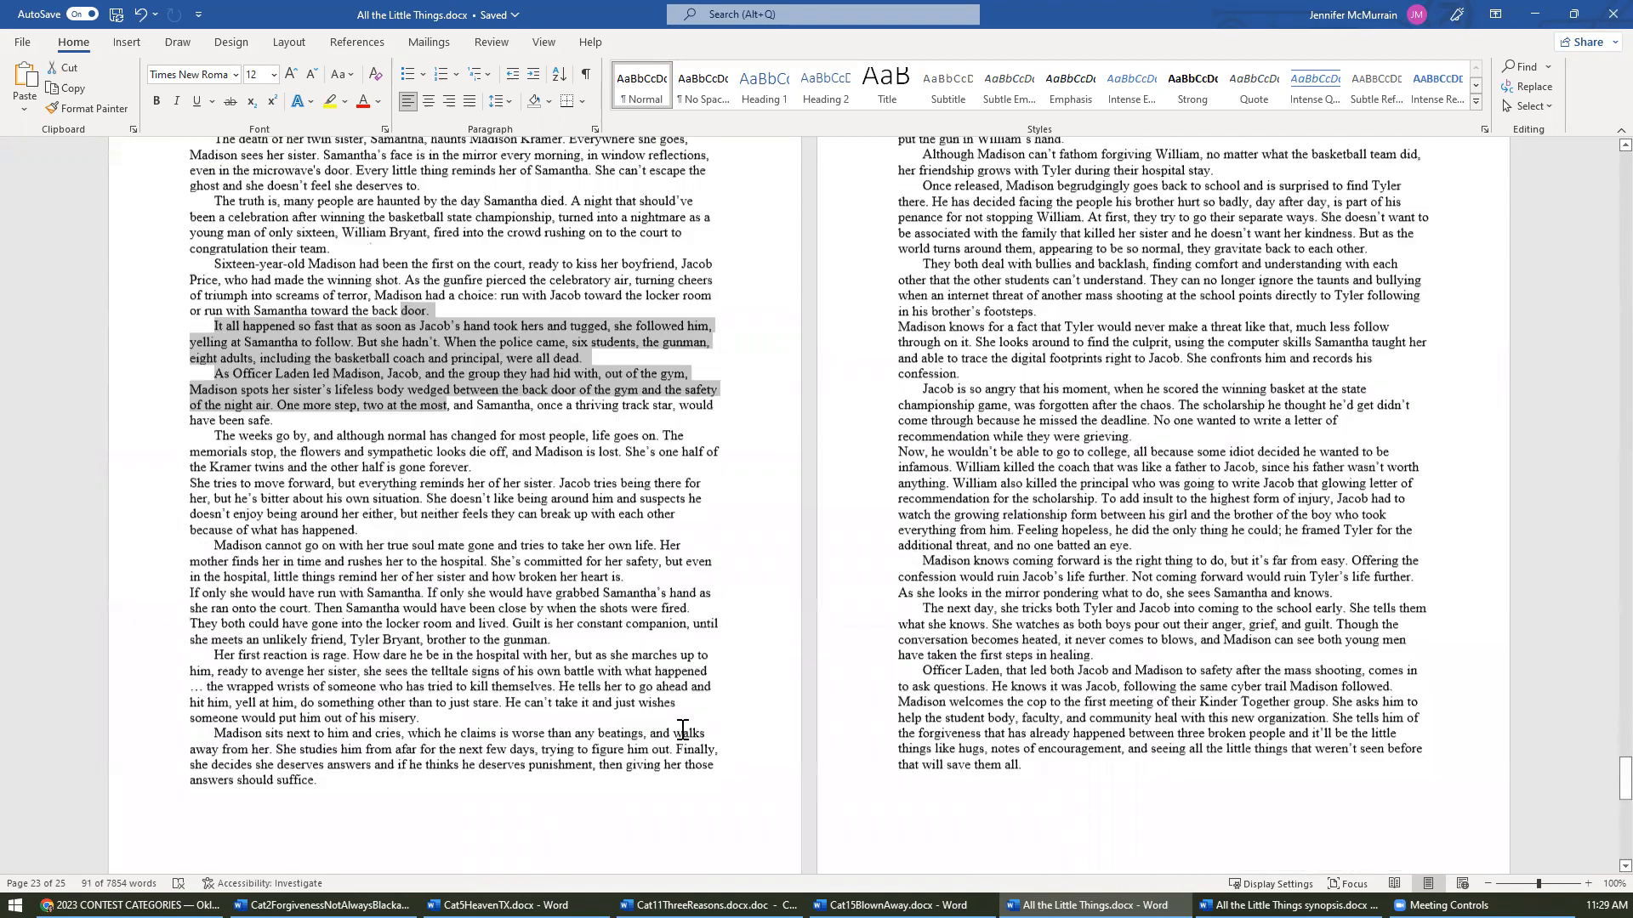
pyautogui.scroll(4, 683, 729)
pyautogui.click(405, 444)
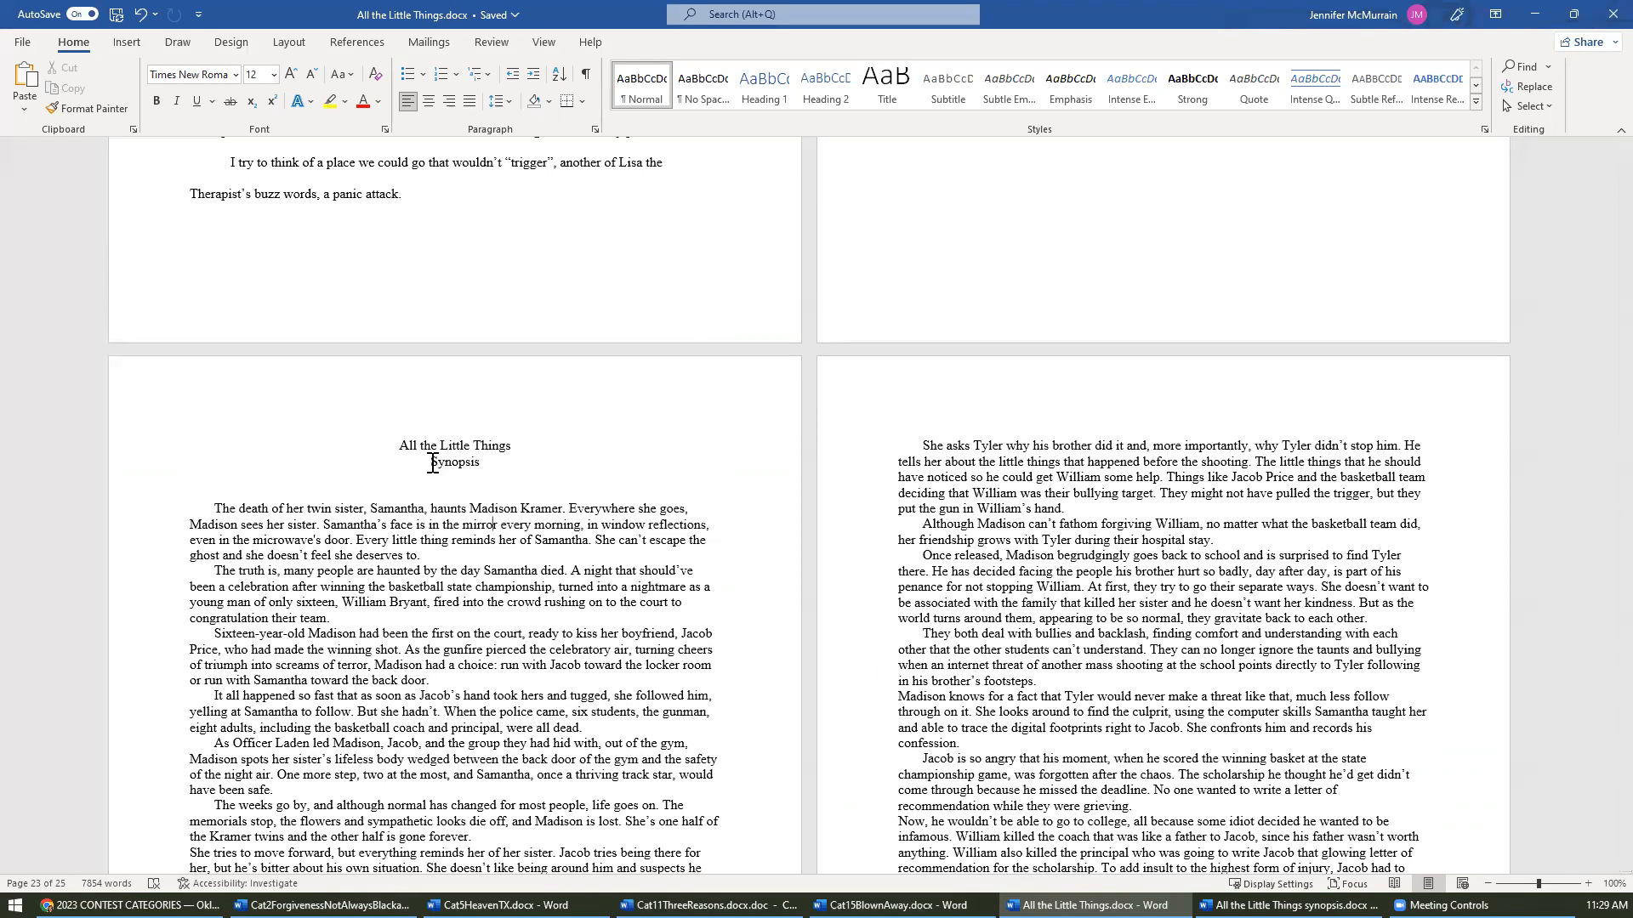
pyautogui.scroll(2, 430, 462)
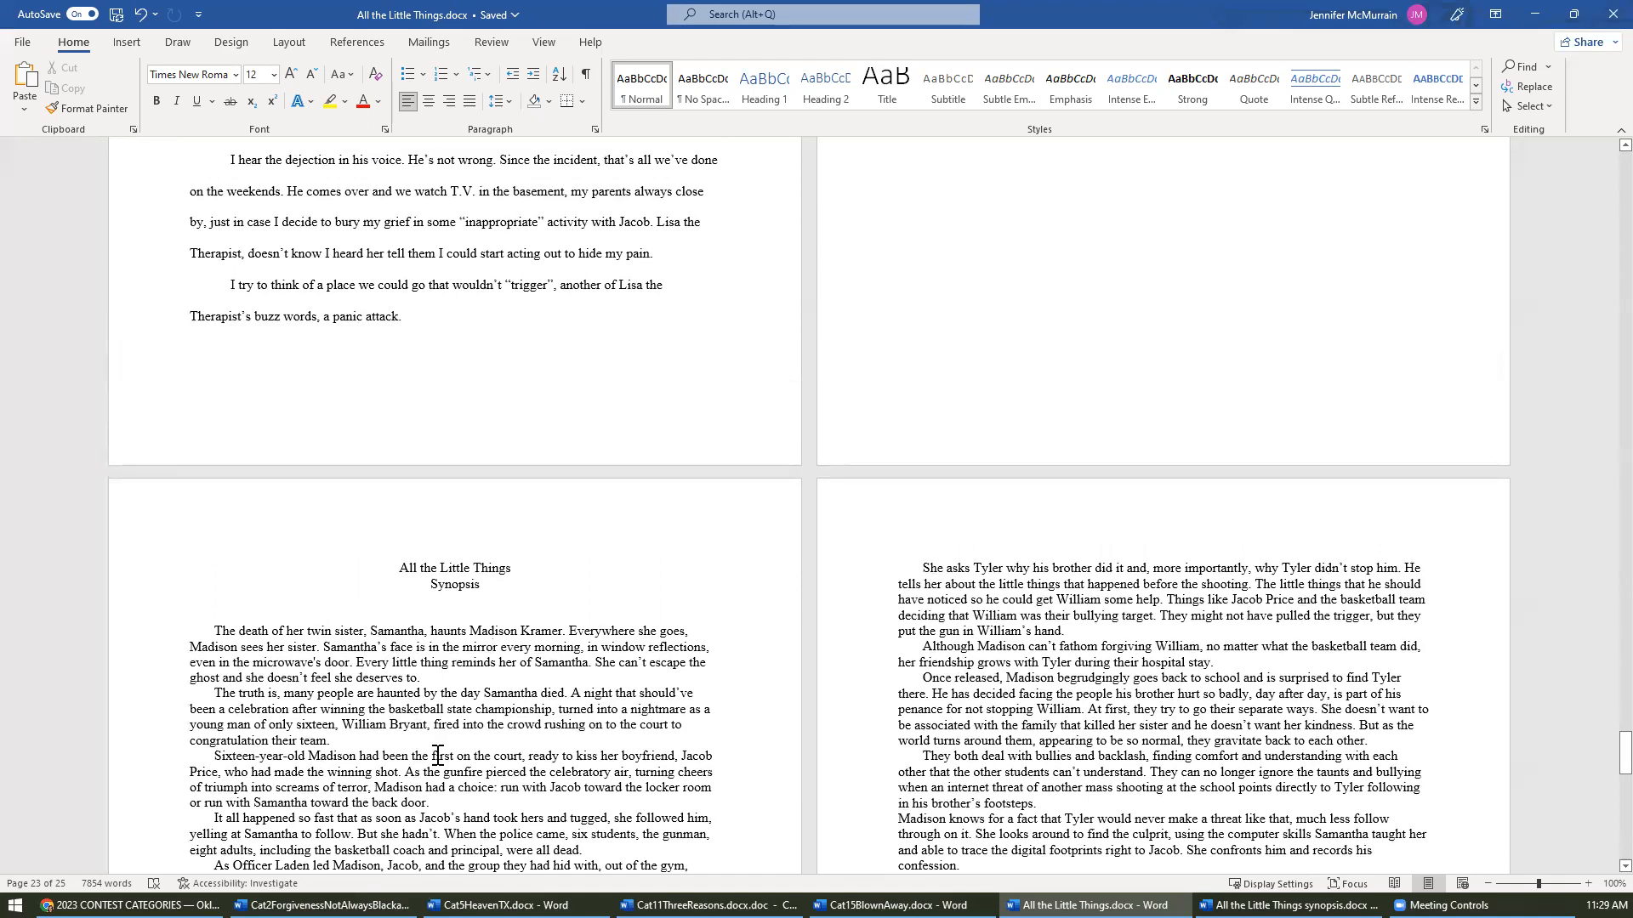
# - Enable a different first-page header on the manuscript, show formatting marks, and place the insertion point right-aligned in the first-page header
pyautogui.scroll(15, 439, 756)
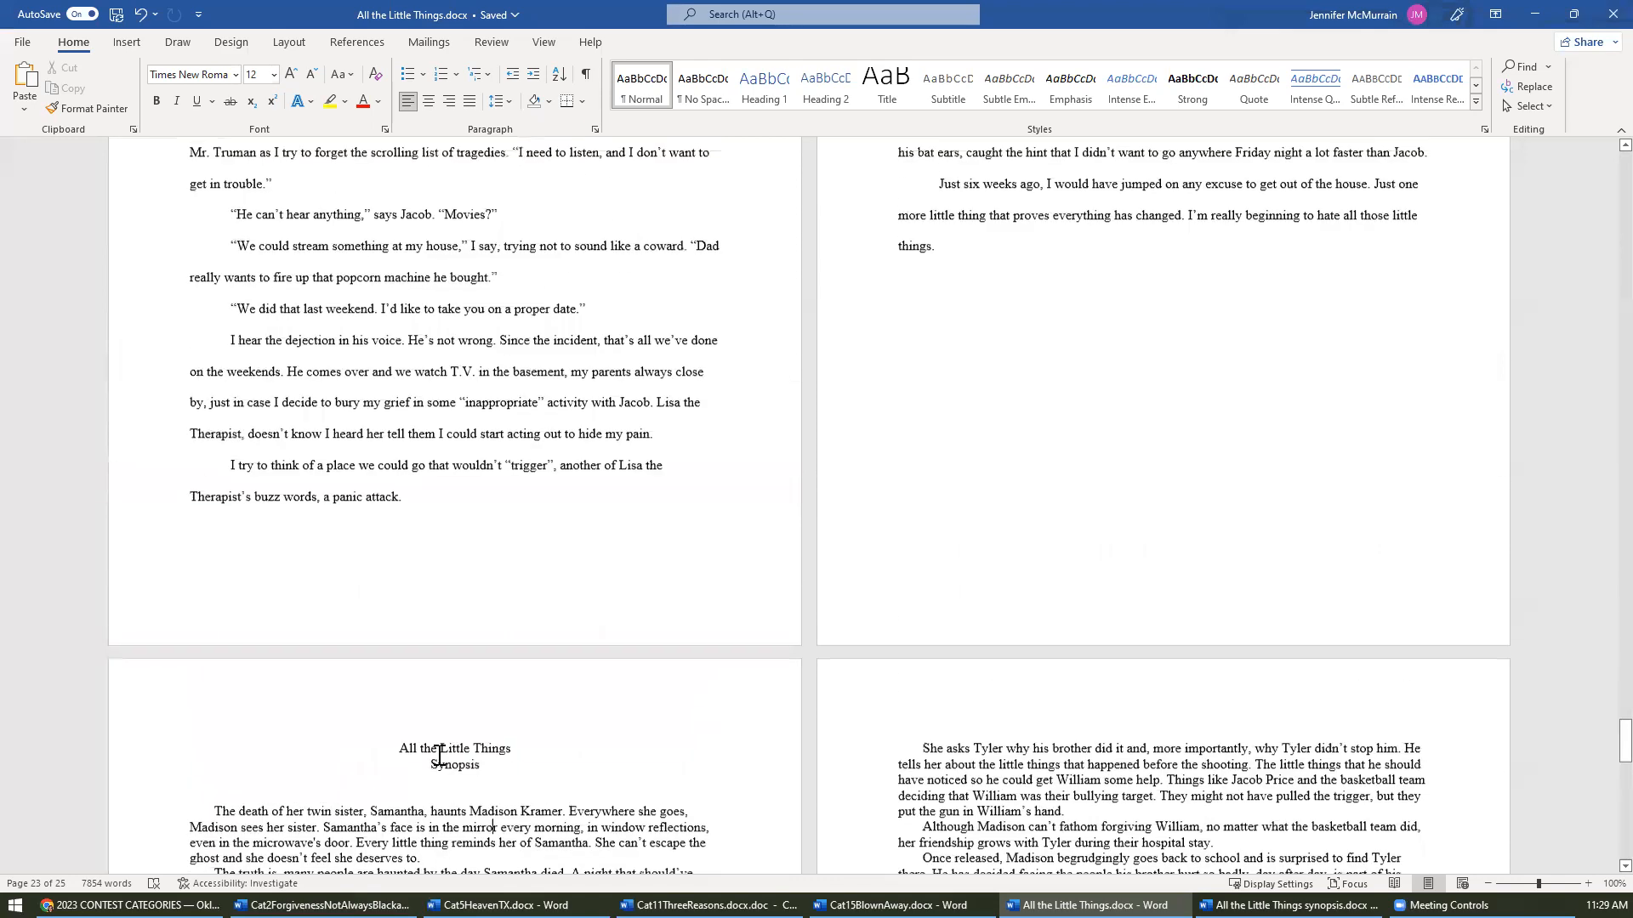
pyautogui.scroll(20, 1592, 536)
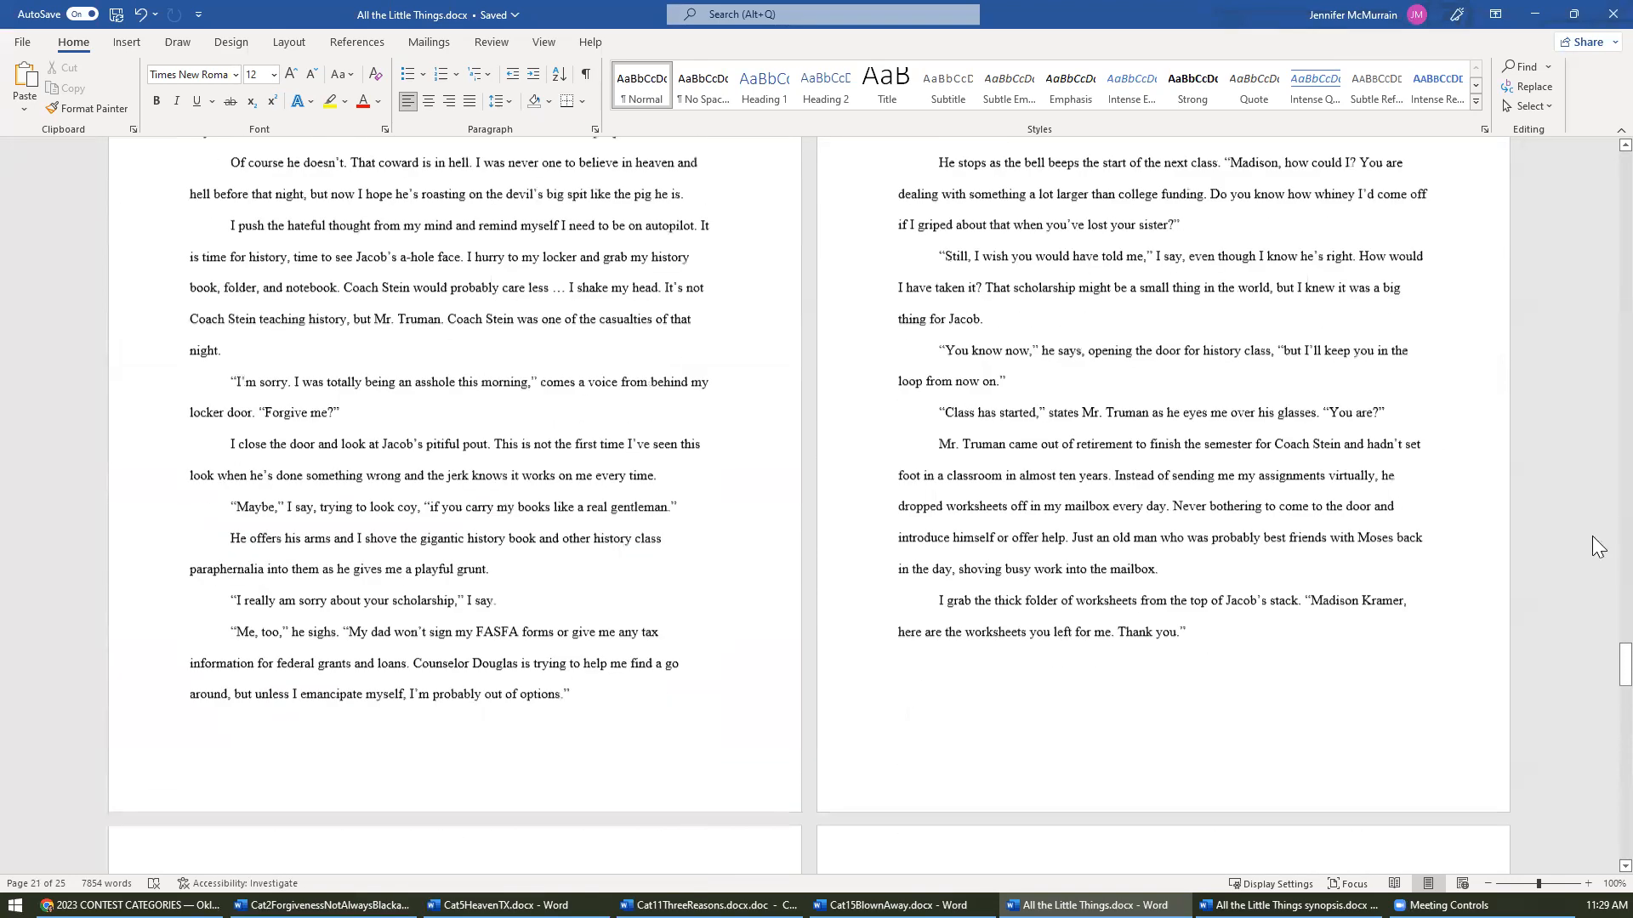
pyautogui.scroll(20, 1599, 326)
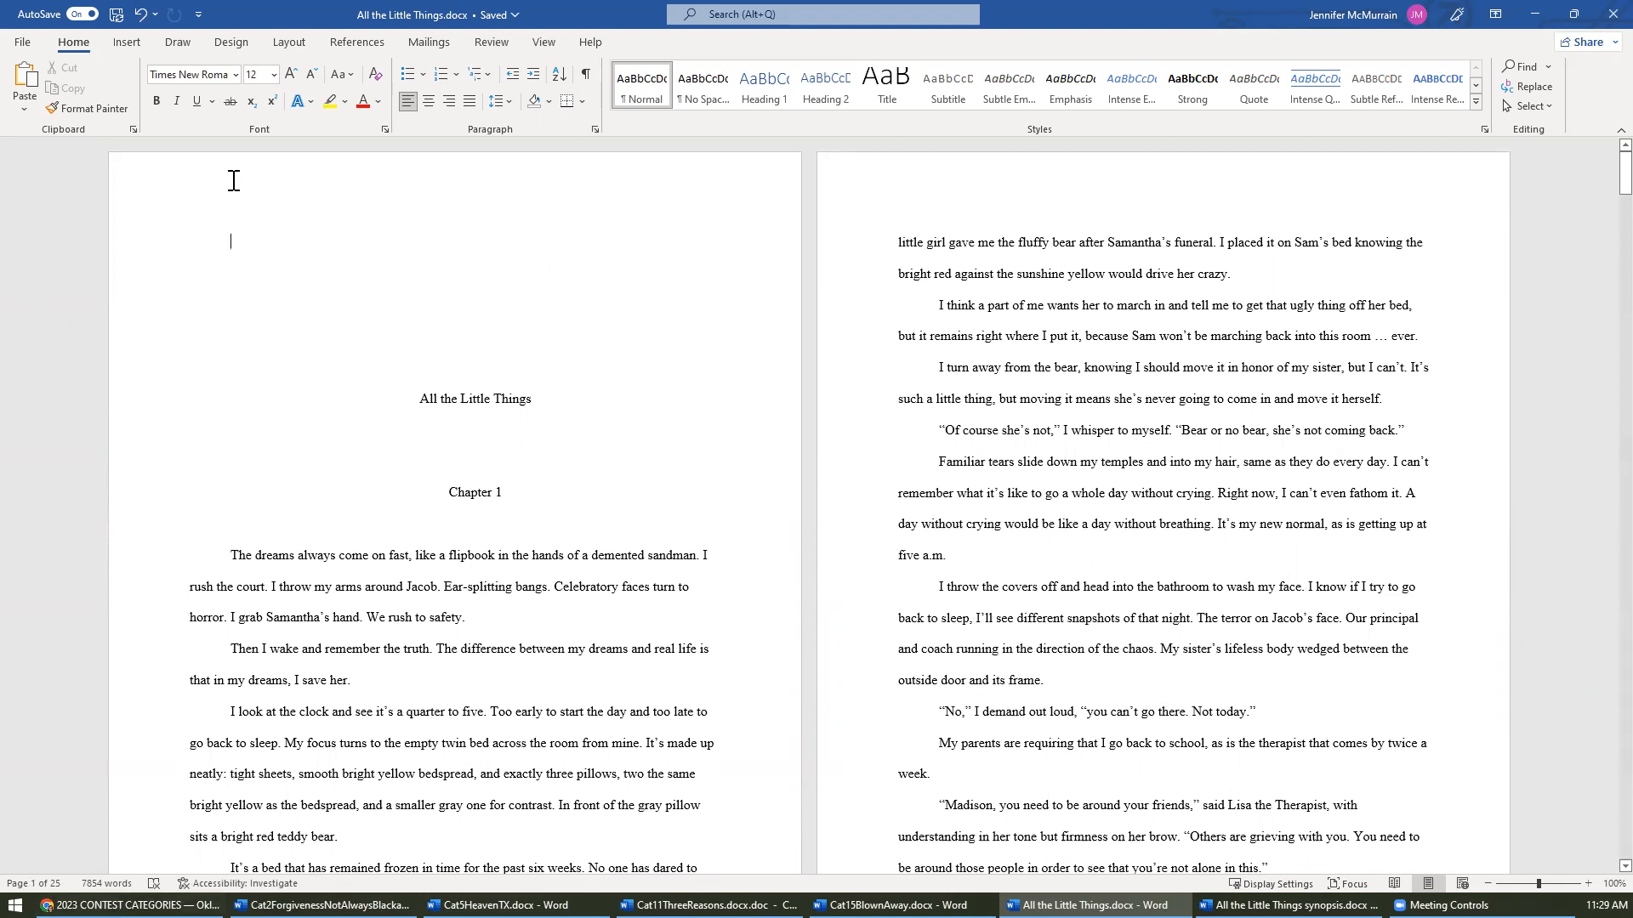
pyautogui.doubleClick(234, 180)
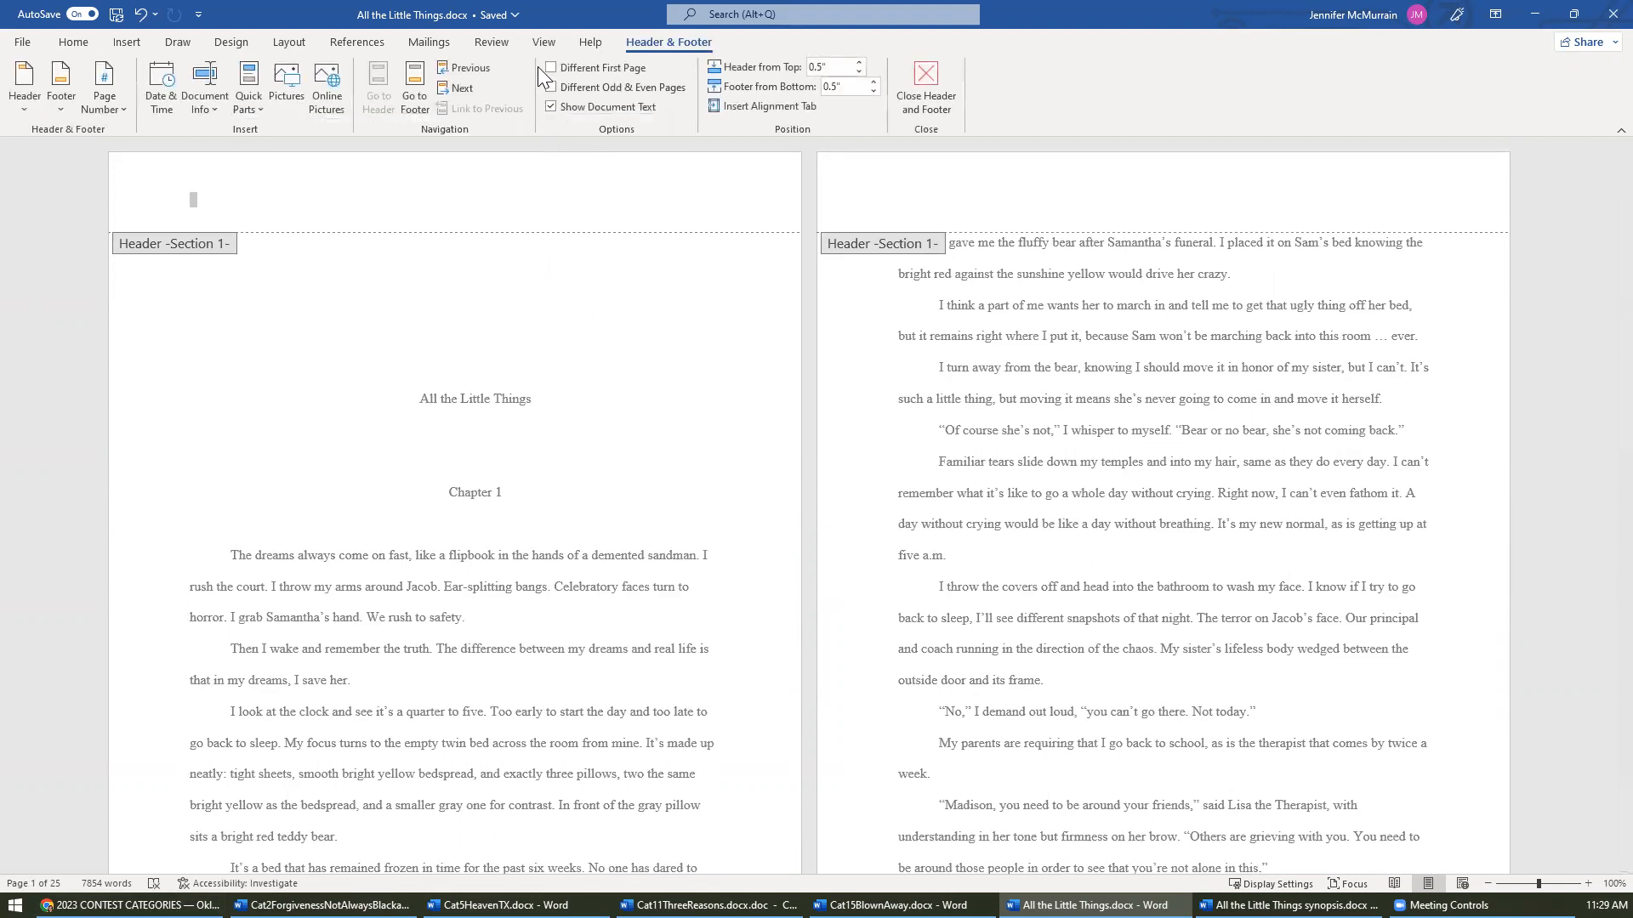
pyautogui.click(550, 70)
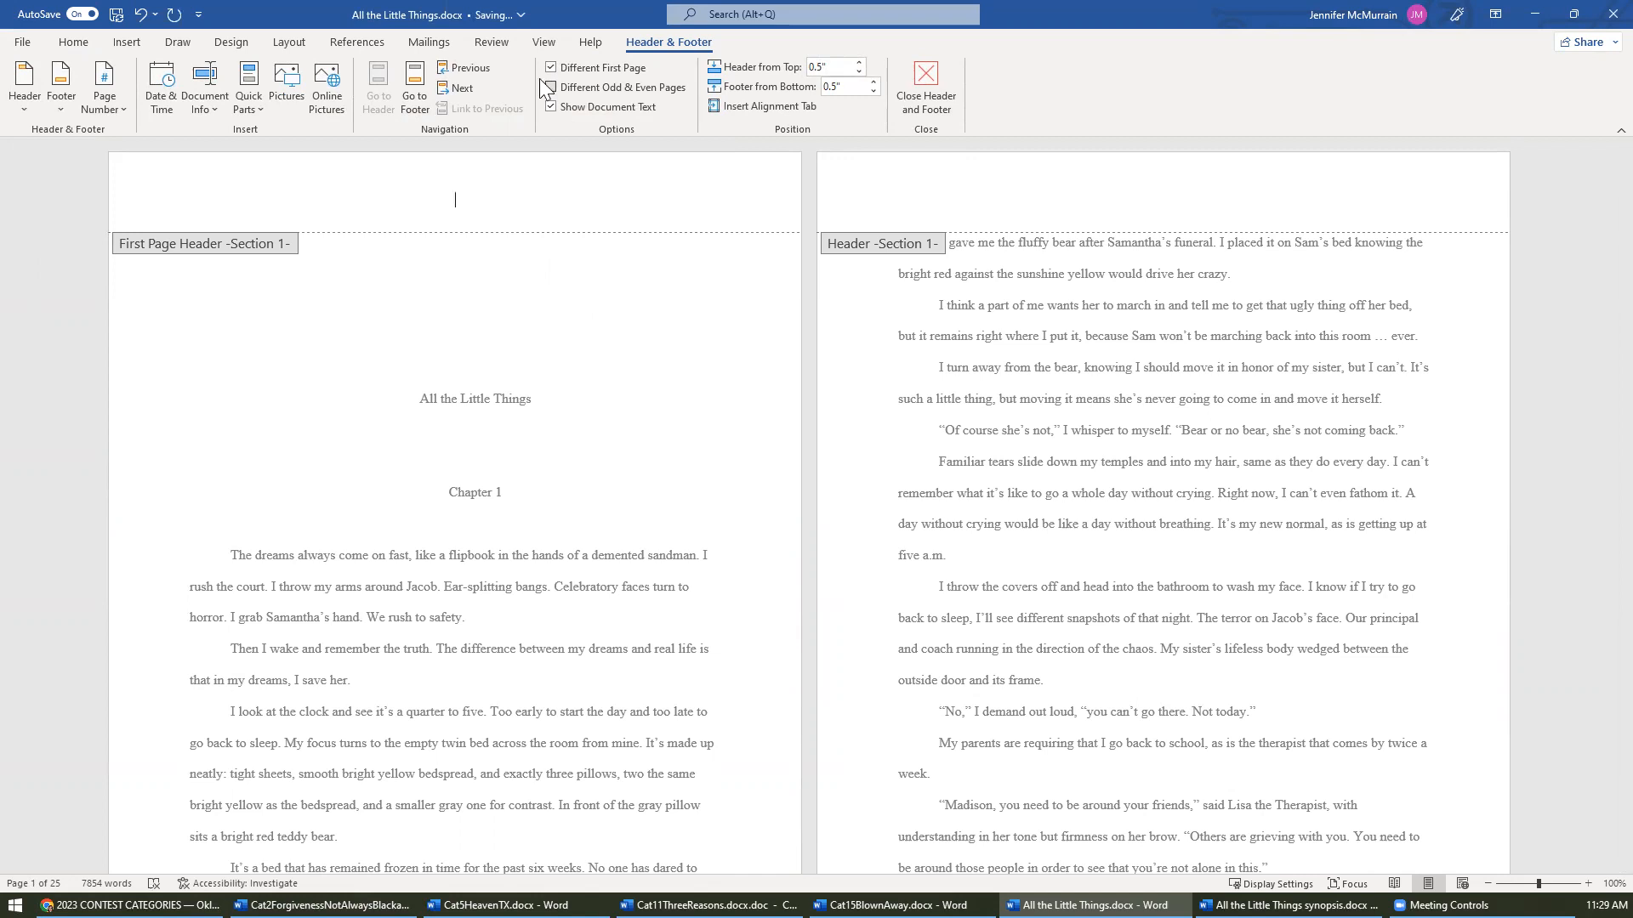
pyautogui.click(75, 42)
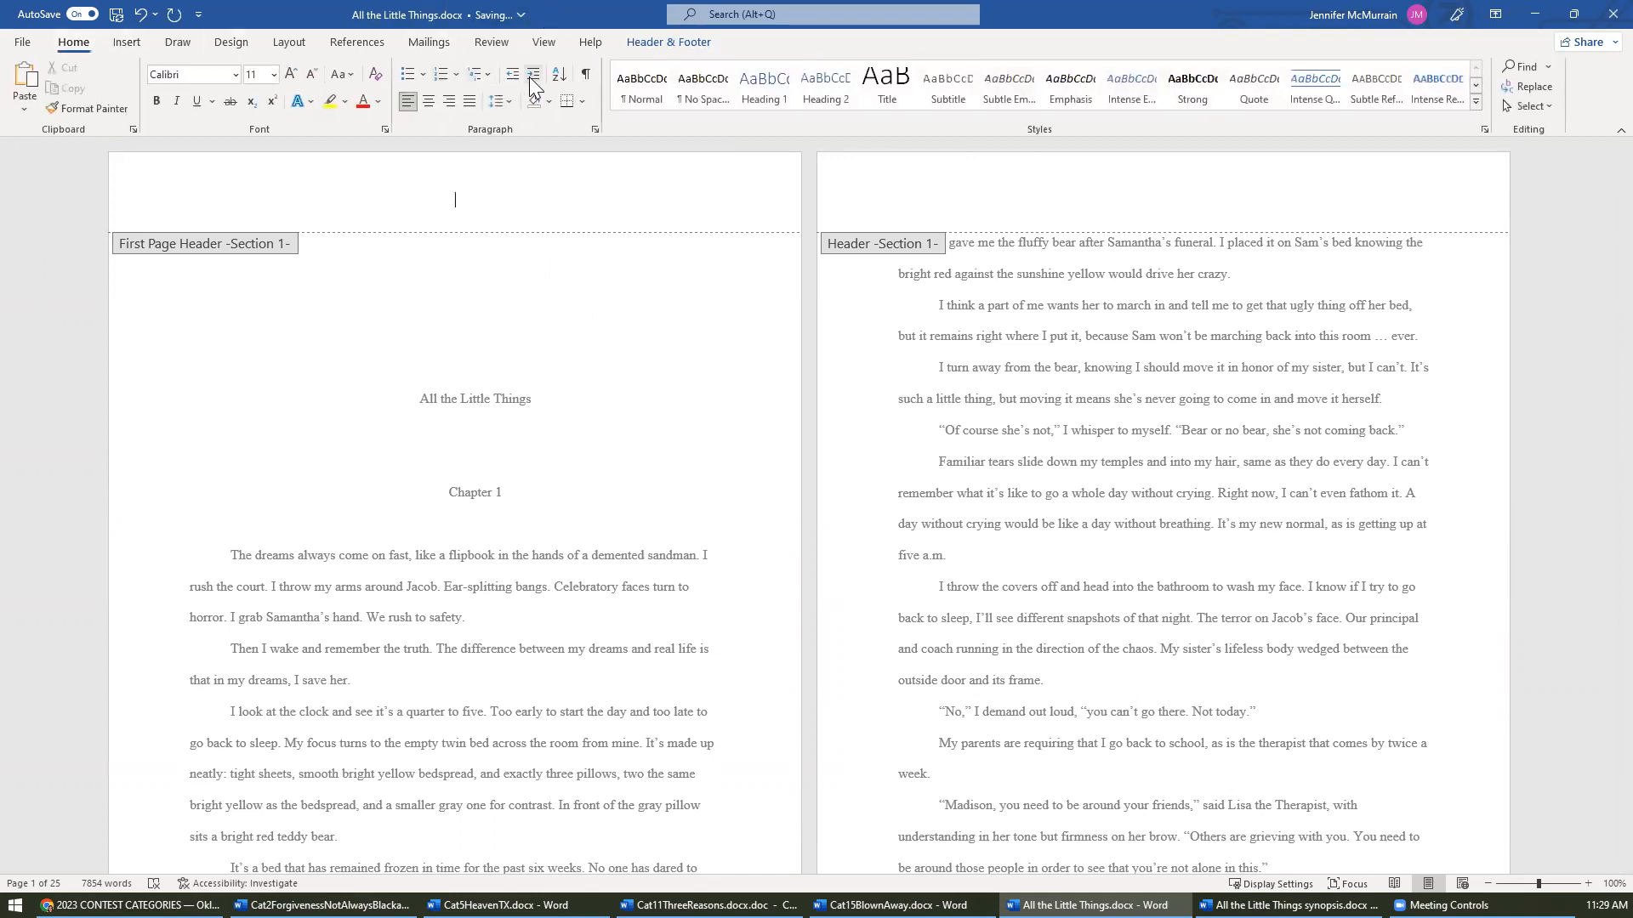
pyautogui.click(585, 75)
pyautogui.click(733, 211)
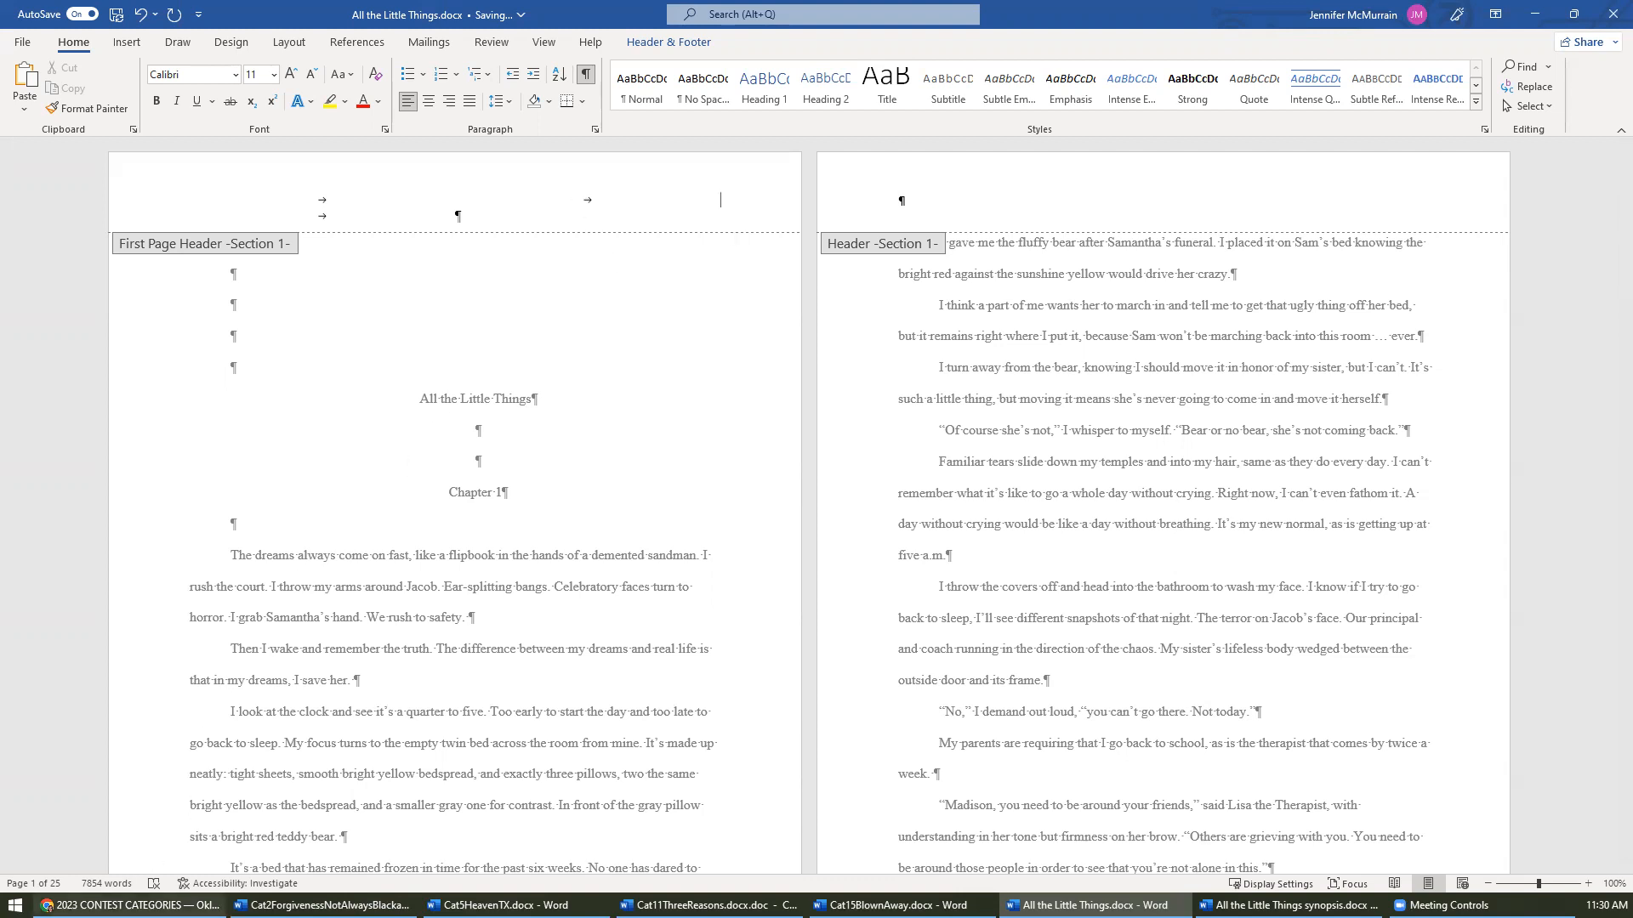
# - Check the category number on the contest categories page and enter "Category 24" in the manuscript's first-page header
pyautogui.moveTo(128, 904)
pyautogui.click(128, 837)
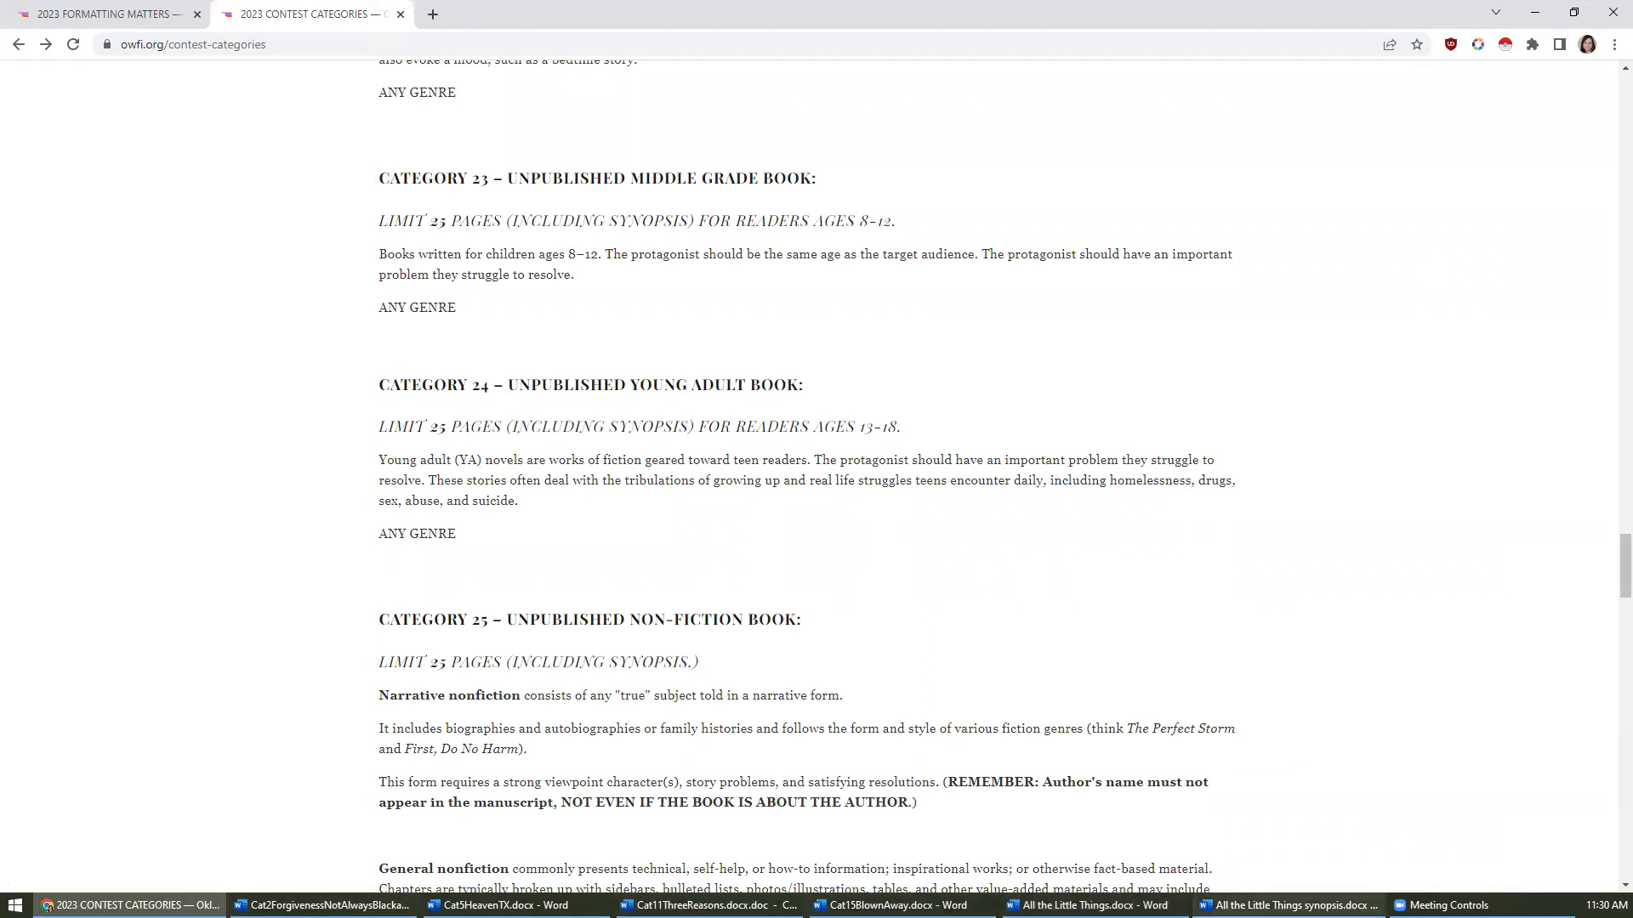
pyautogui.click(1097, 905)
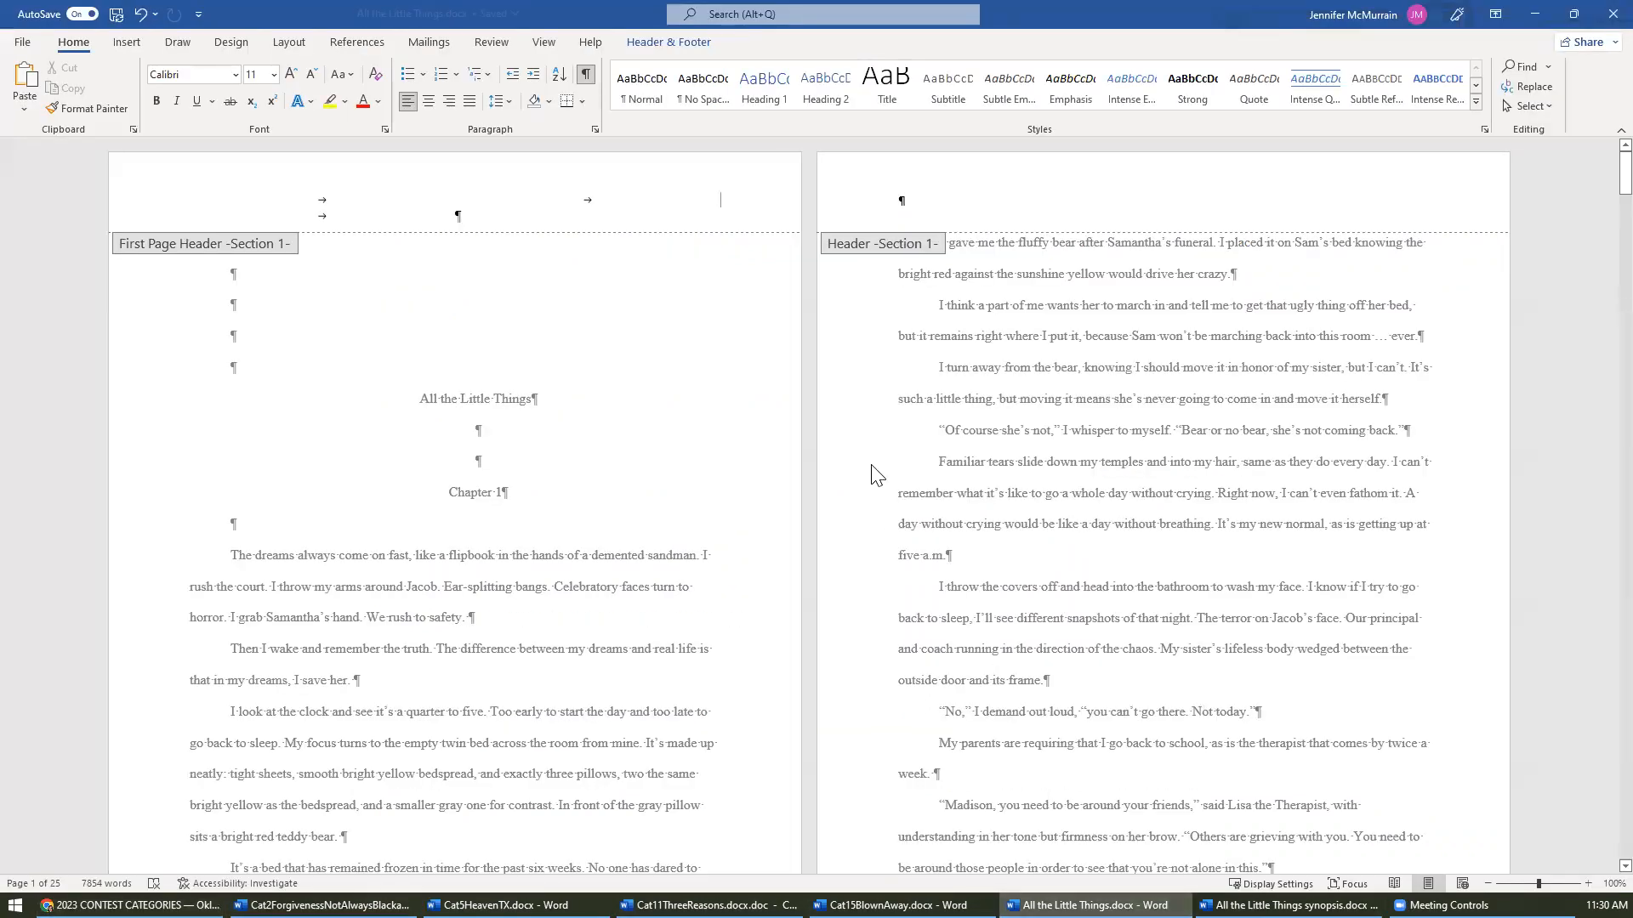
pyautogui.write('Category 24')
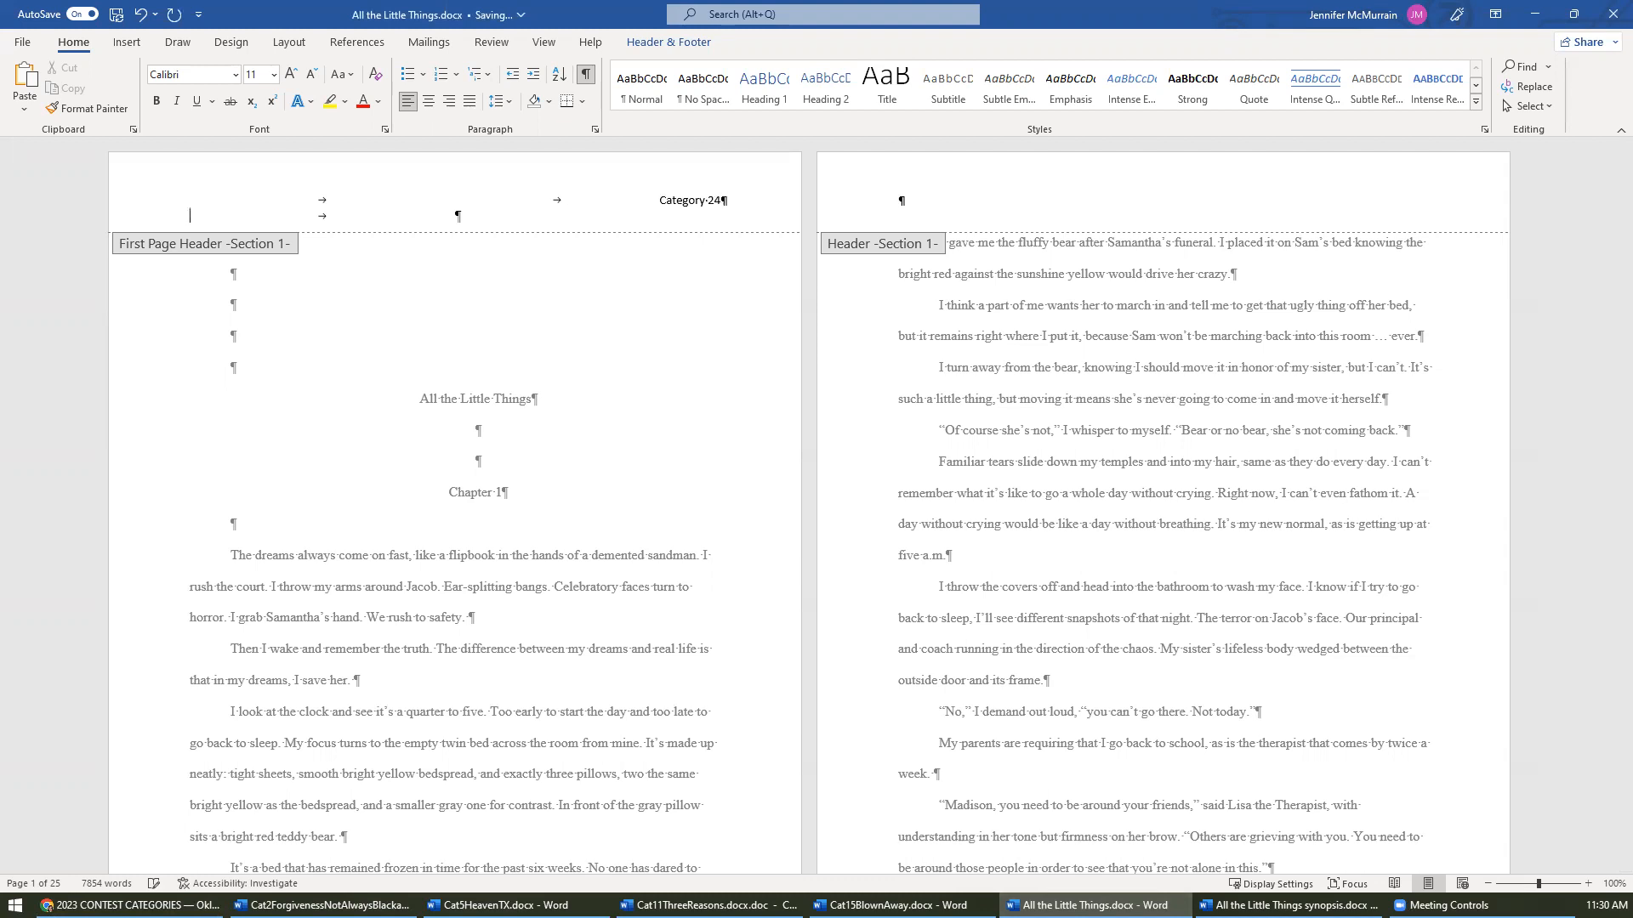
# - Check the category name on the contest page and add "Unpublished Young Adult Book" as the right-aligned second line of the first-page header
pyautogui.press('Tab')
pyautogui.press('Tab')
pyautogui.press('BackSpace')
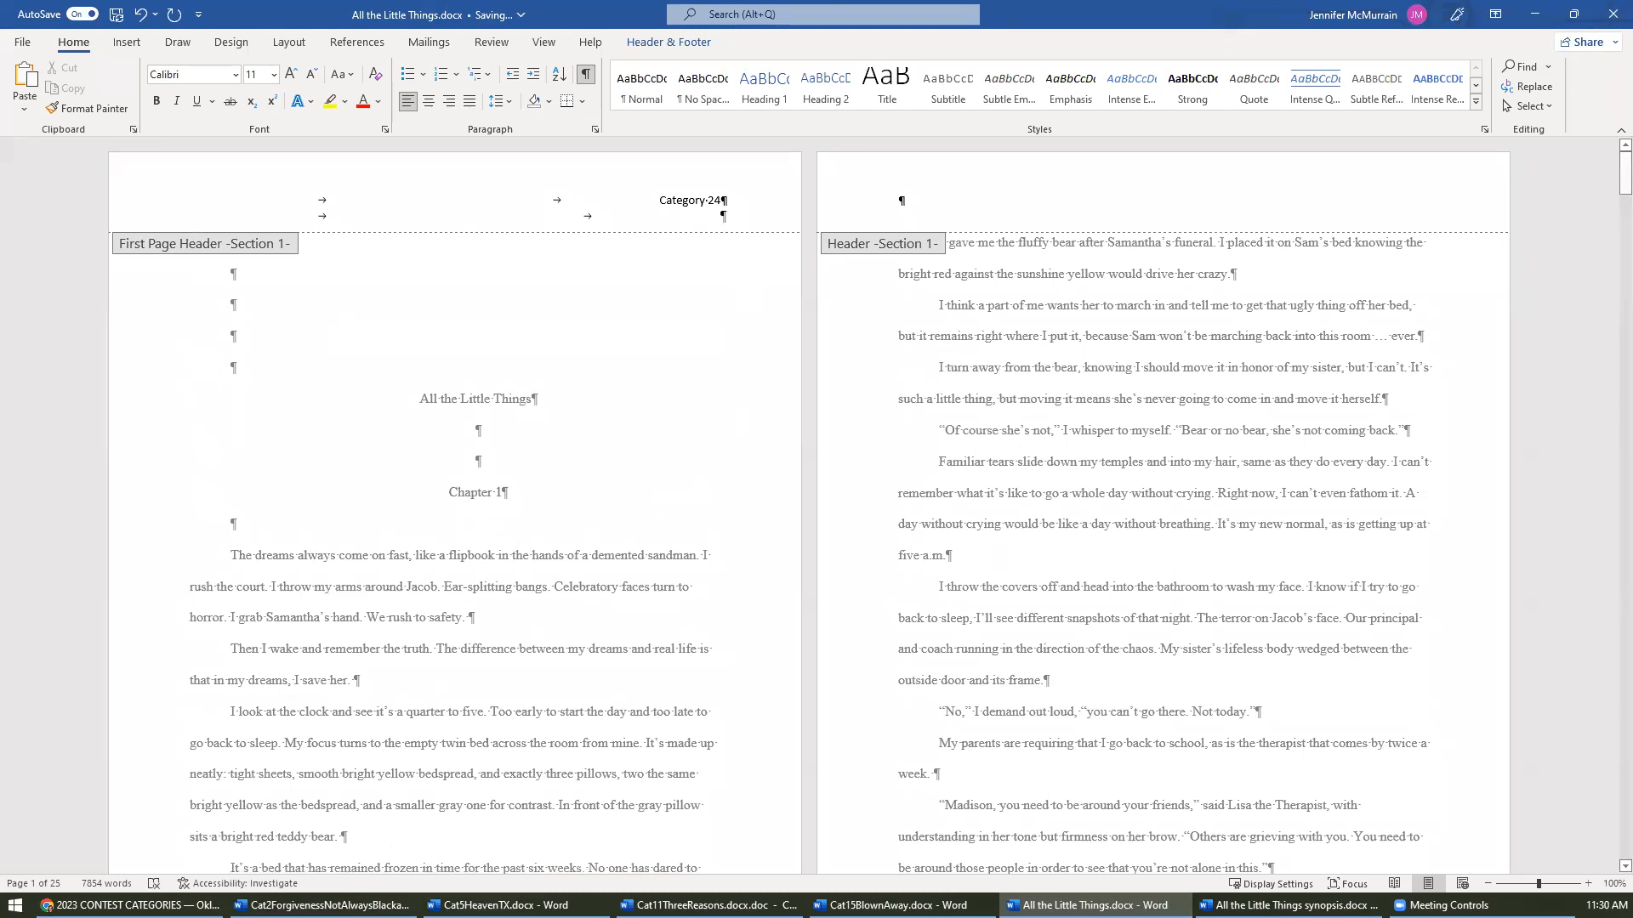
pyautogui.click(127, 905)
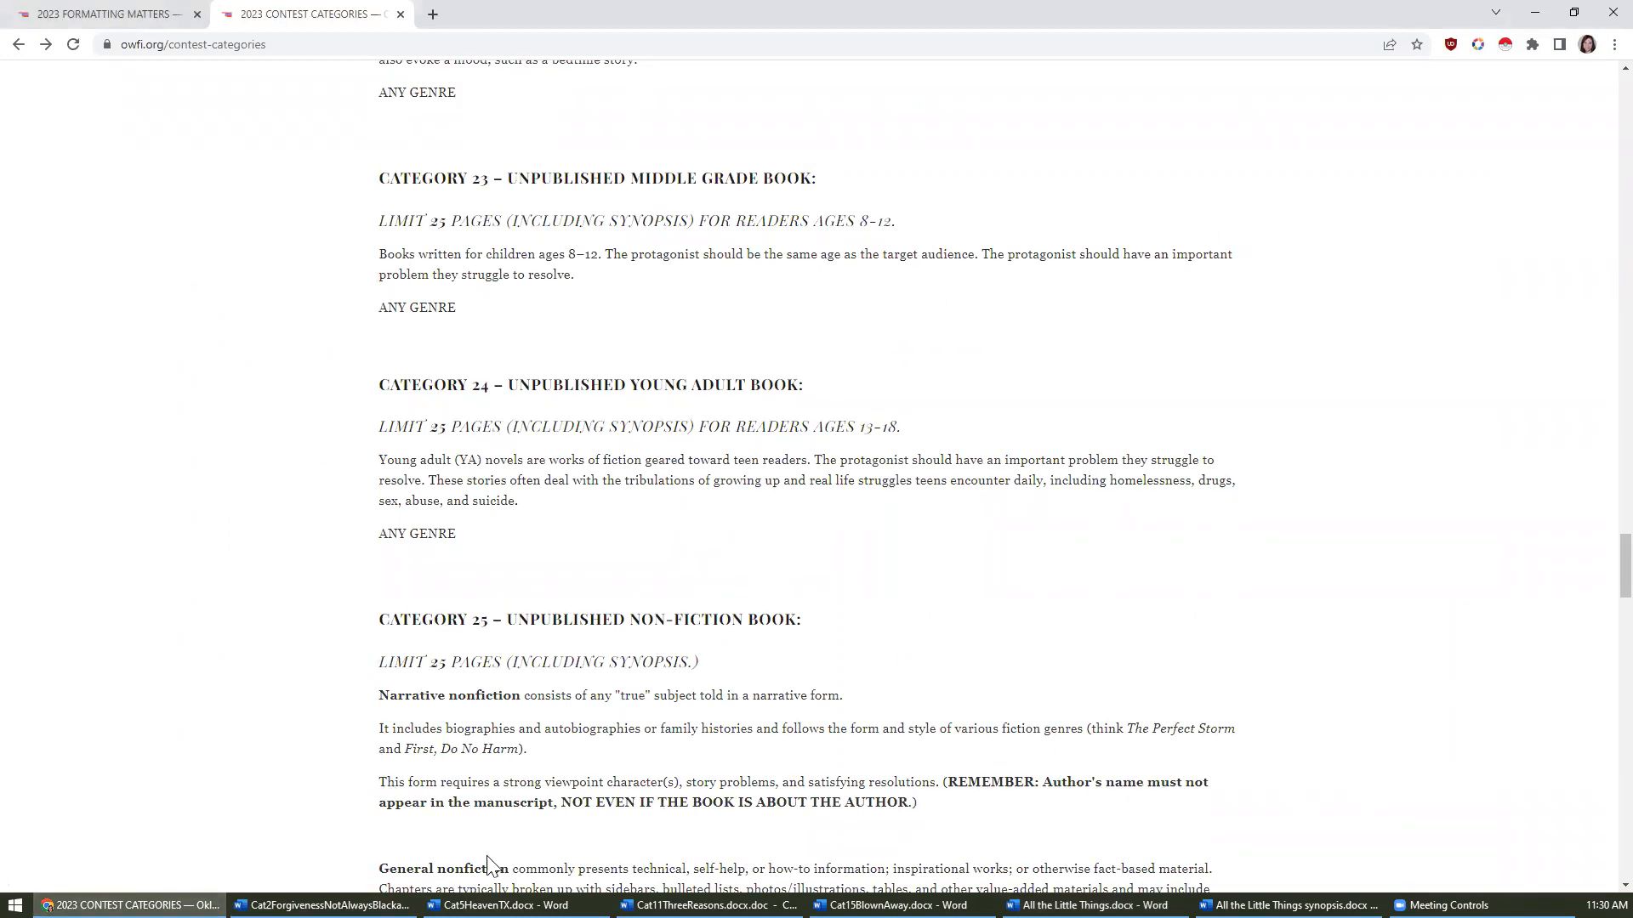
pyautogui.click(1084, 905)
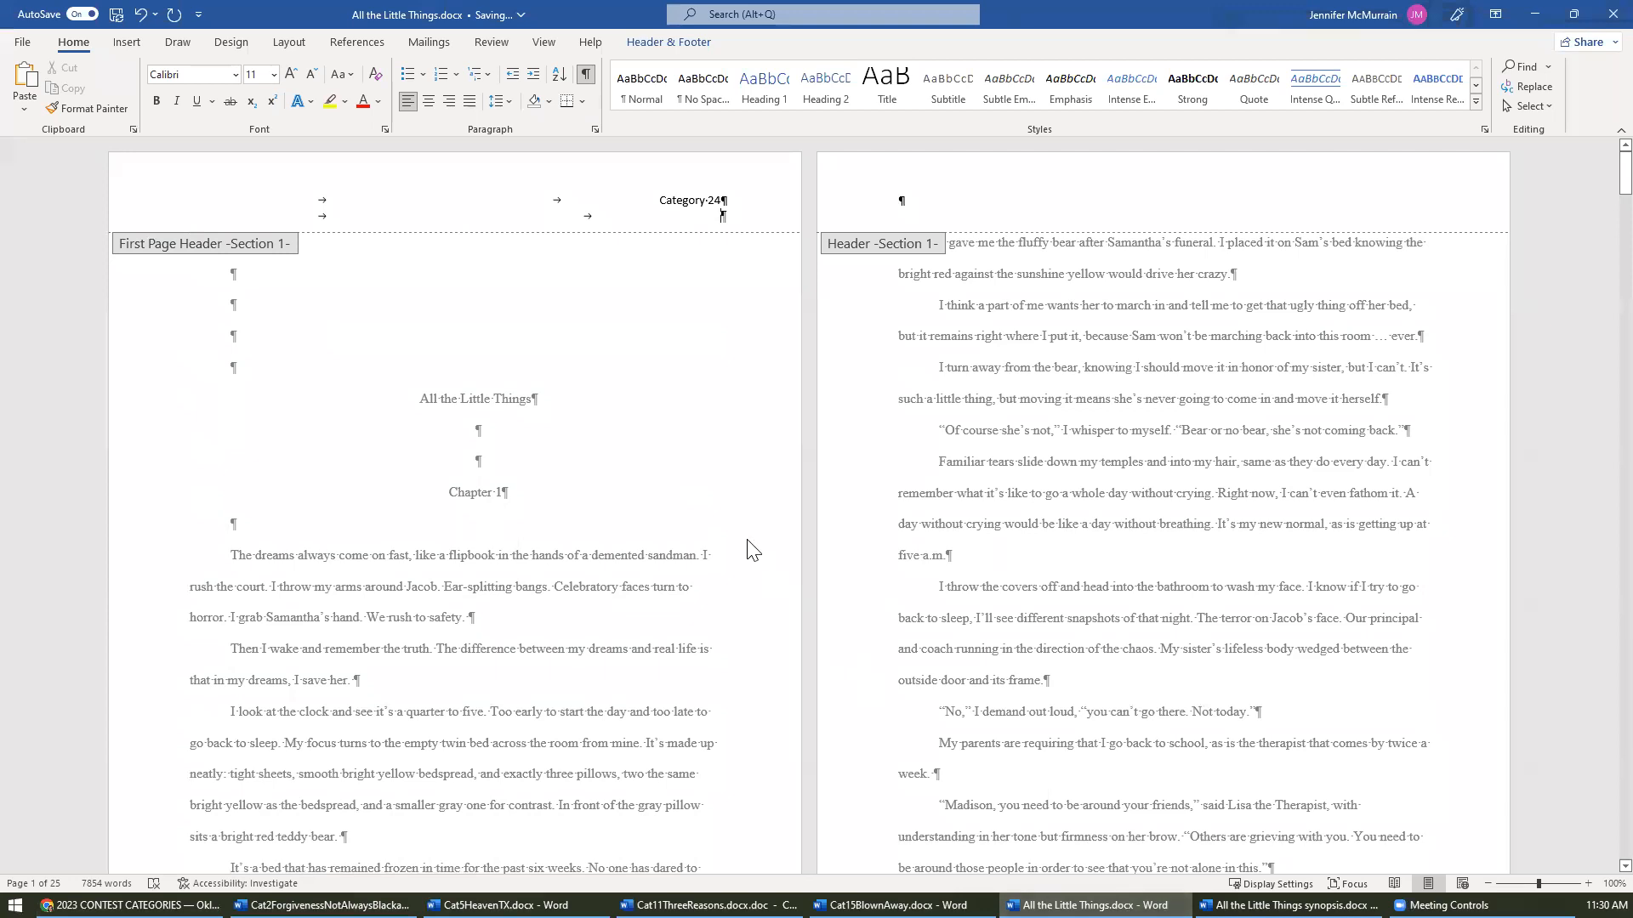
pyautogui.write('Unpublih')
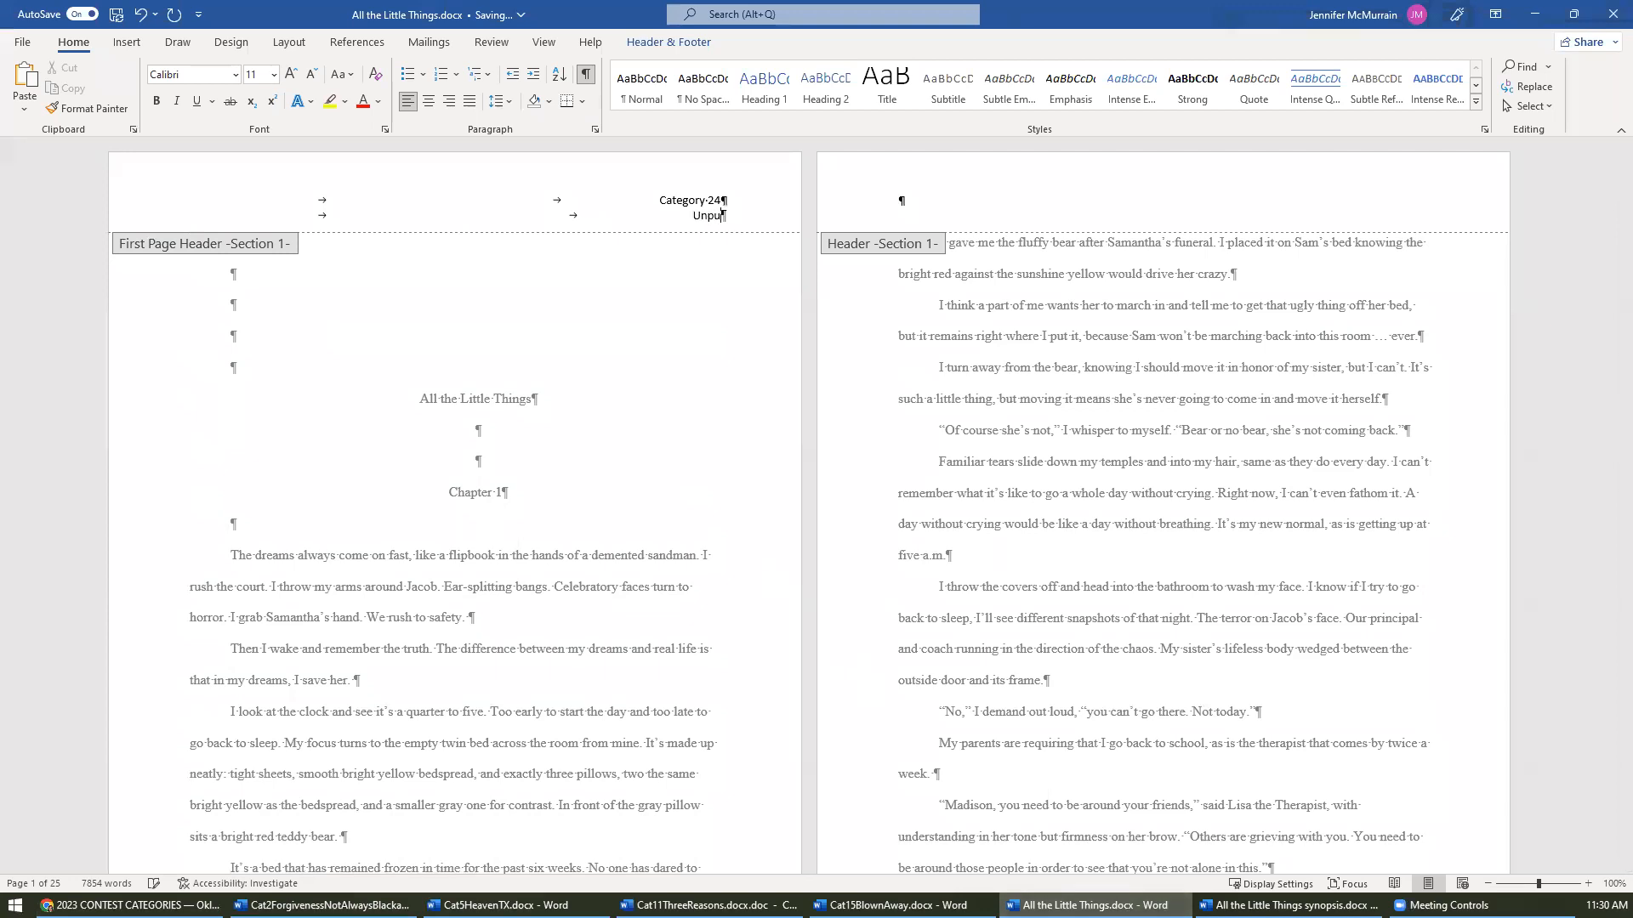
pyautogui.press('BackSpace')
pyautogui.write('shed Young Adult Book')
# - Add a right-aligned third line reading "25 pages with synopsis" to the first-page header
pyautogui.press('Return')
pyautogui.press('Tab')
pyautogui.press('Tab')
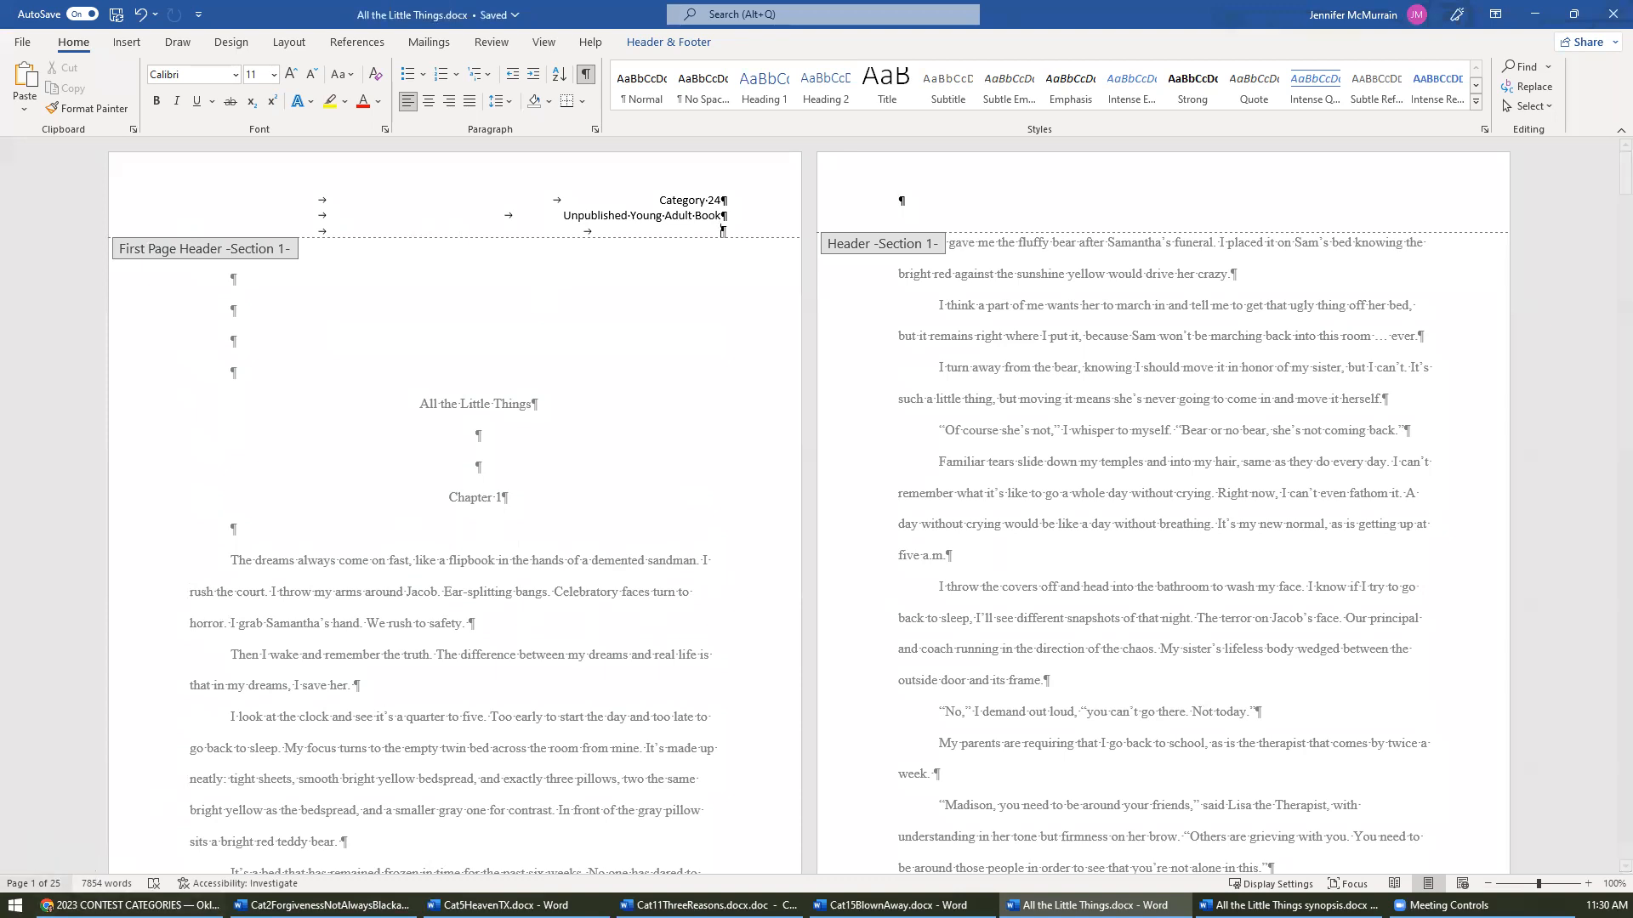
pyautogui.write('25 pages')
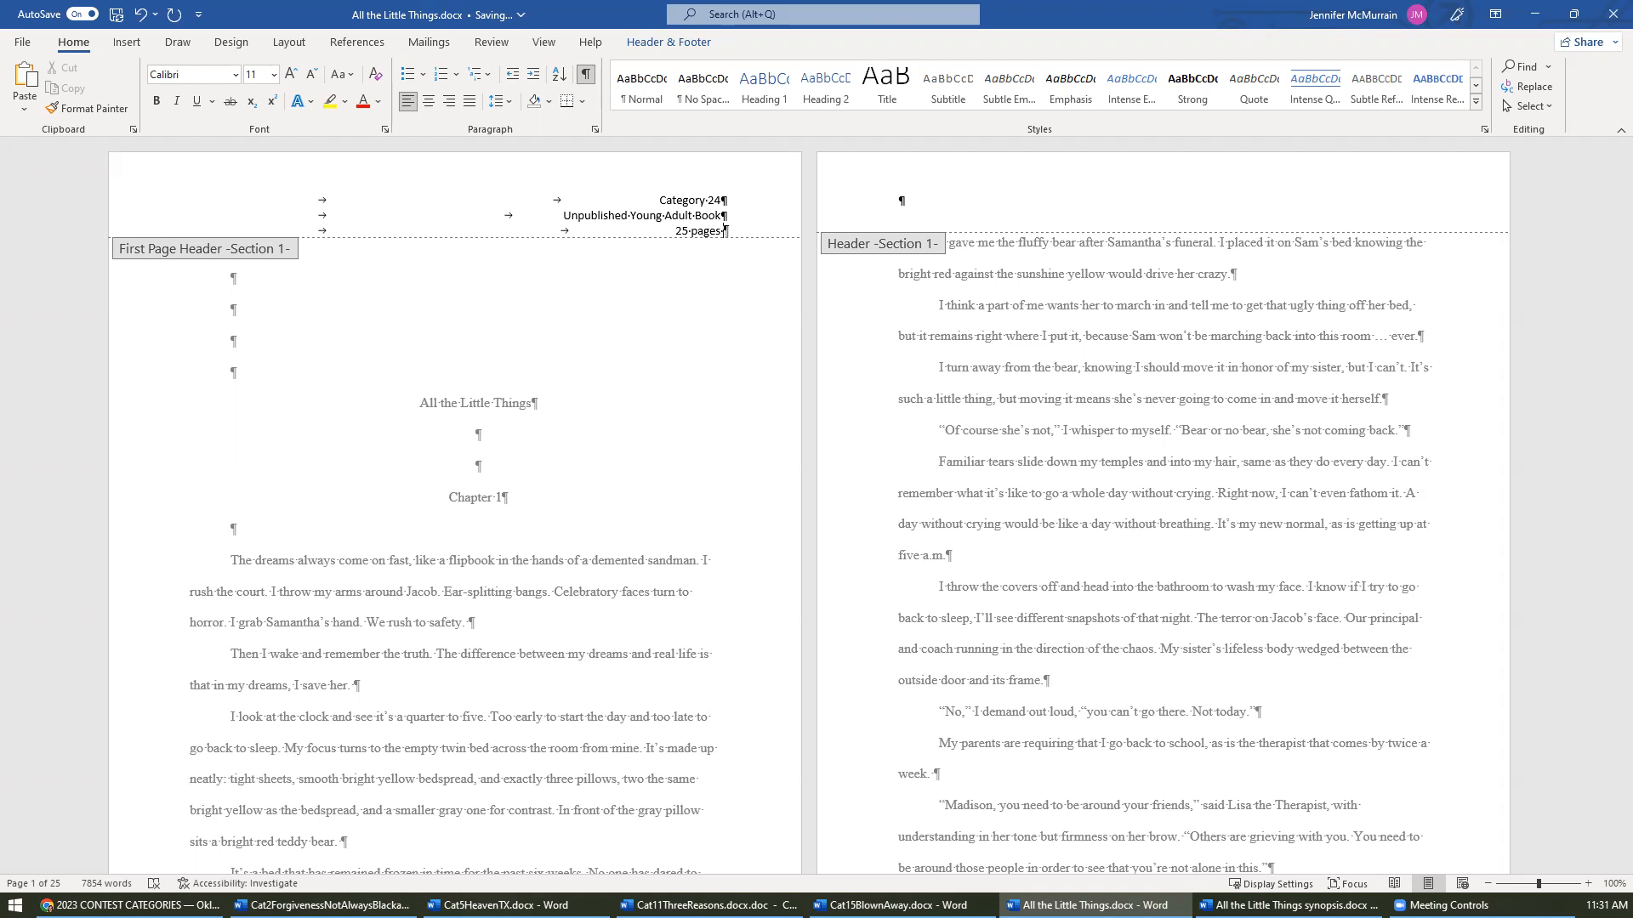
pyautogui.write('with synop')
pyautogui.write('sis')
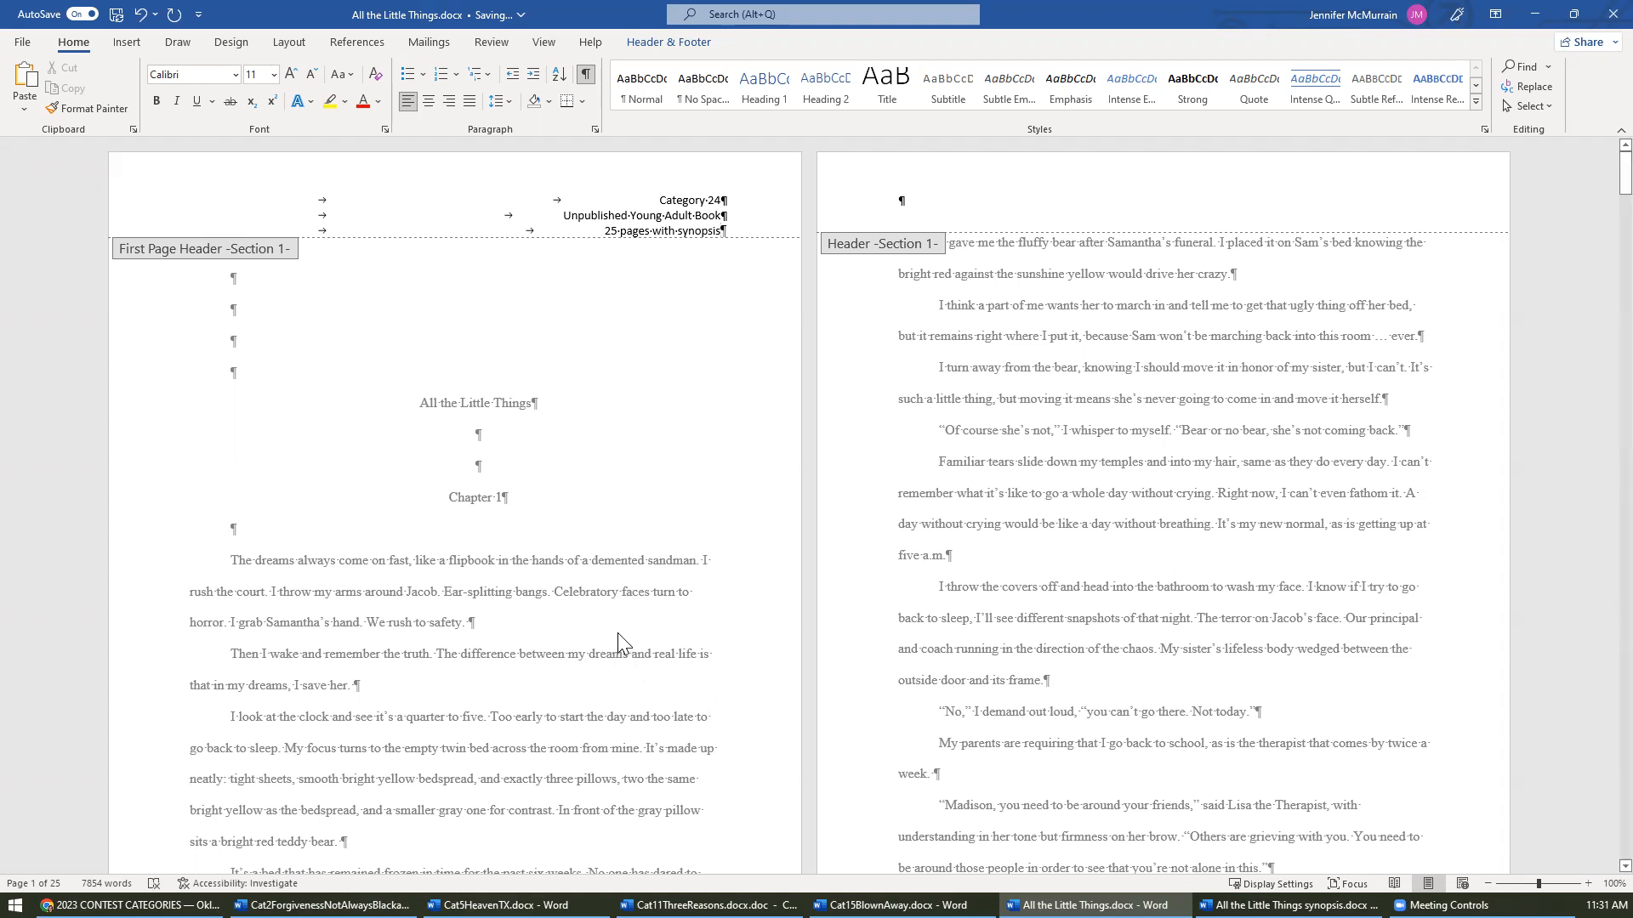
# - Format the three lines of the first-page header in Times New Roman, size 12
pyautogui.moveTo(681, 201); pyautogui.dragTo(731, 230)
pyautogui.click(236, 75)
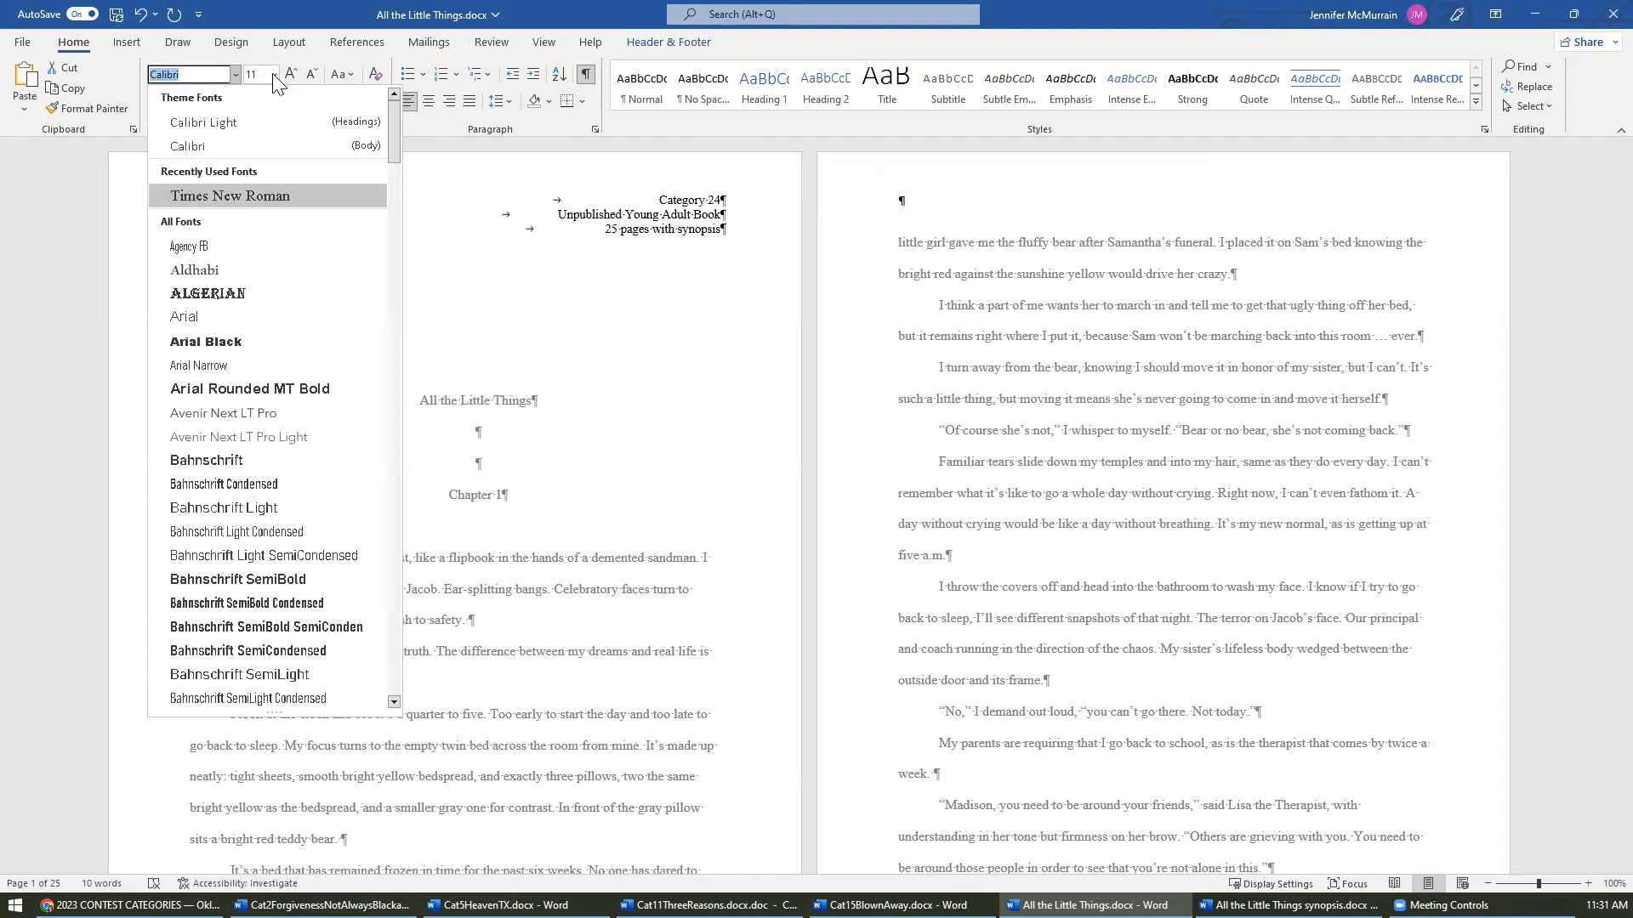
pyautogui.click(256, 196)
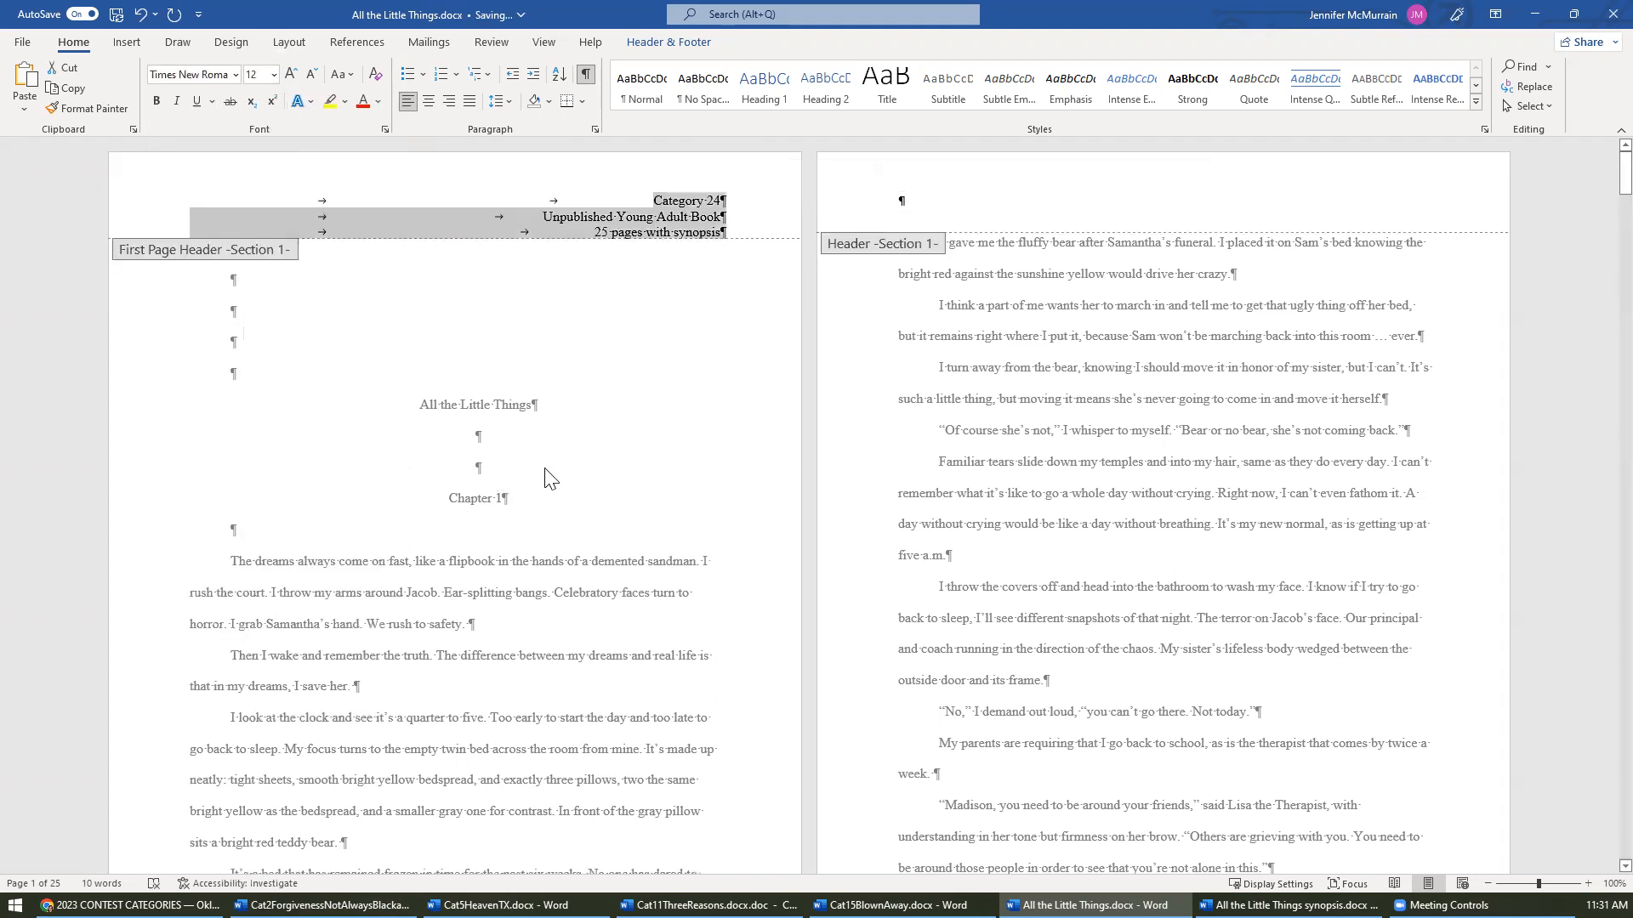
# - Insert a Plain Number 3 page number at the top of the page in the header on page 2
pyautogui.click(892, 203)
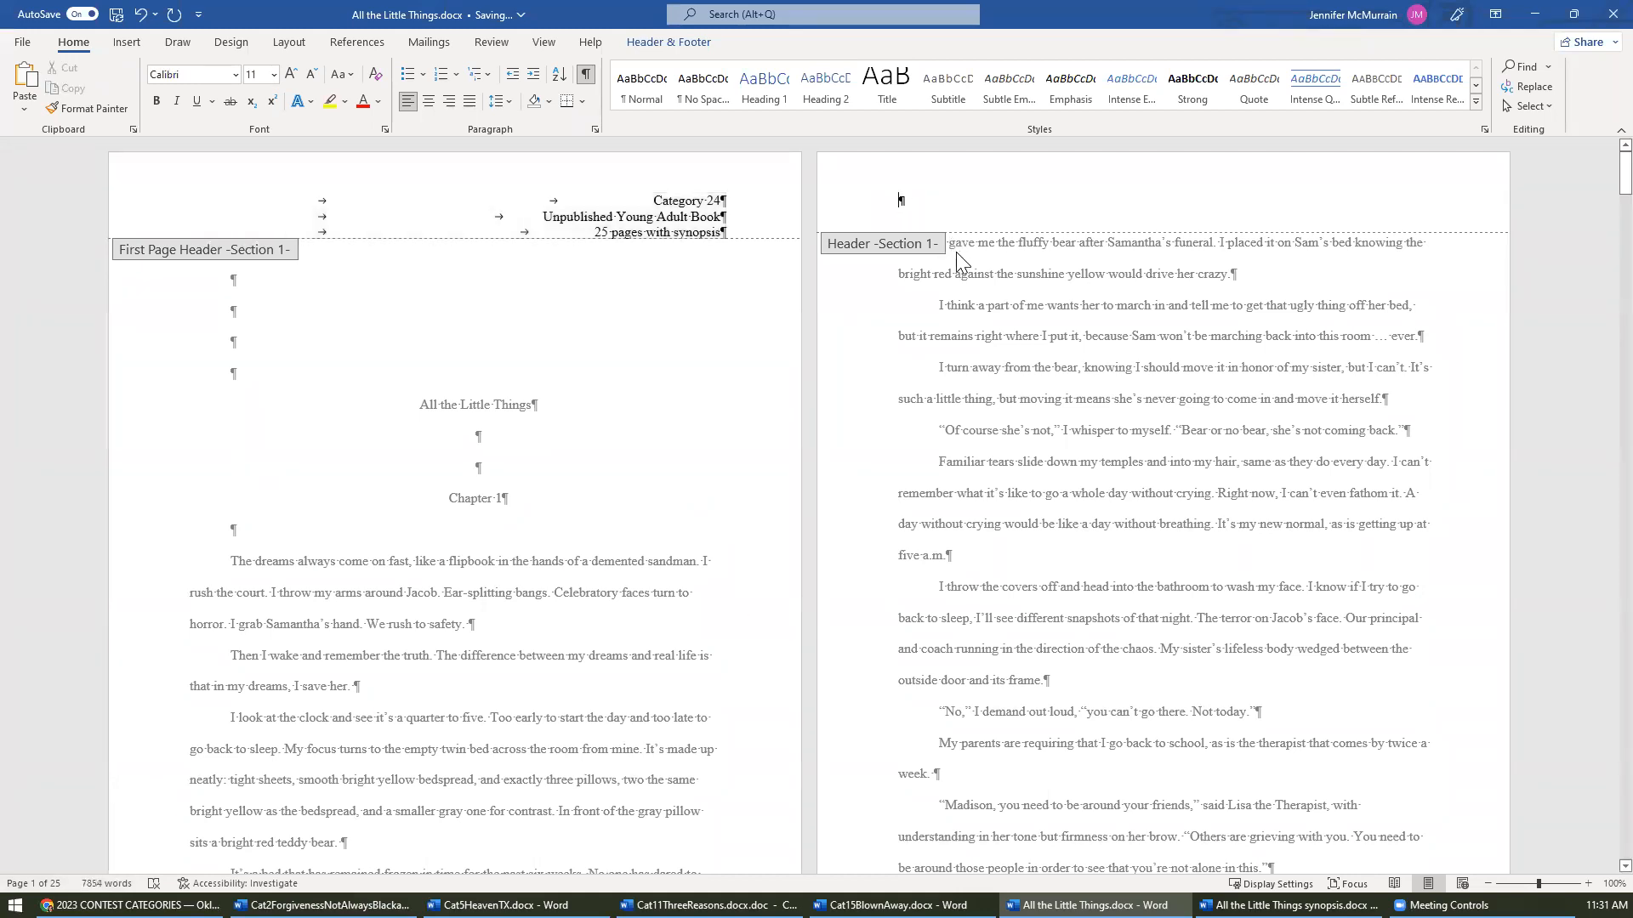
pyautogui.click(133, 38)
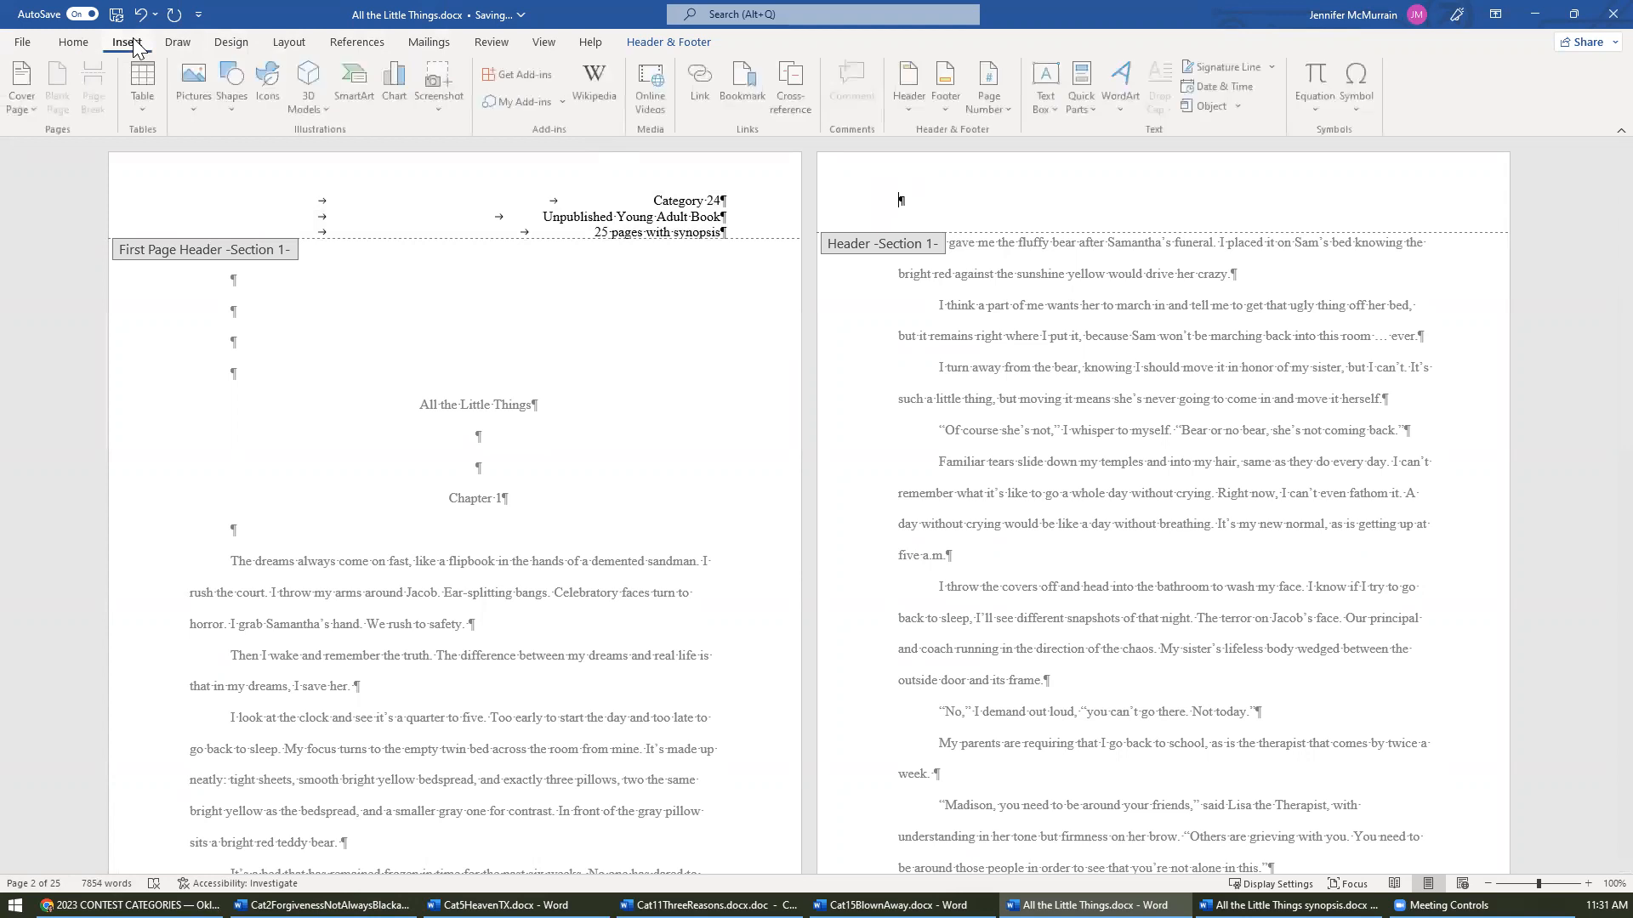
pyautogui.click(994, 102)
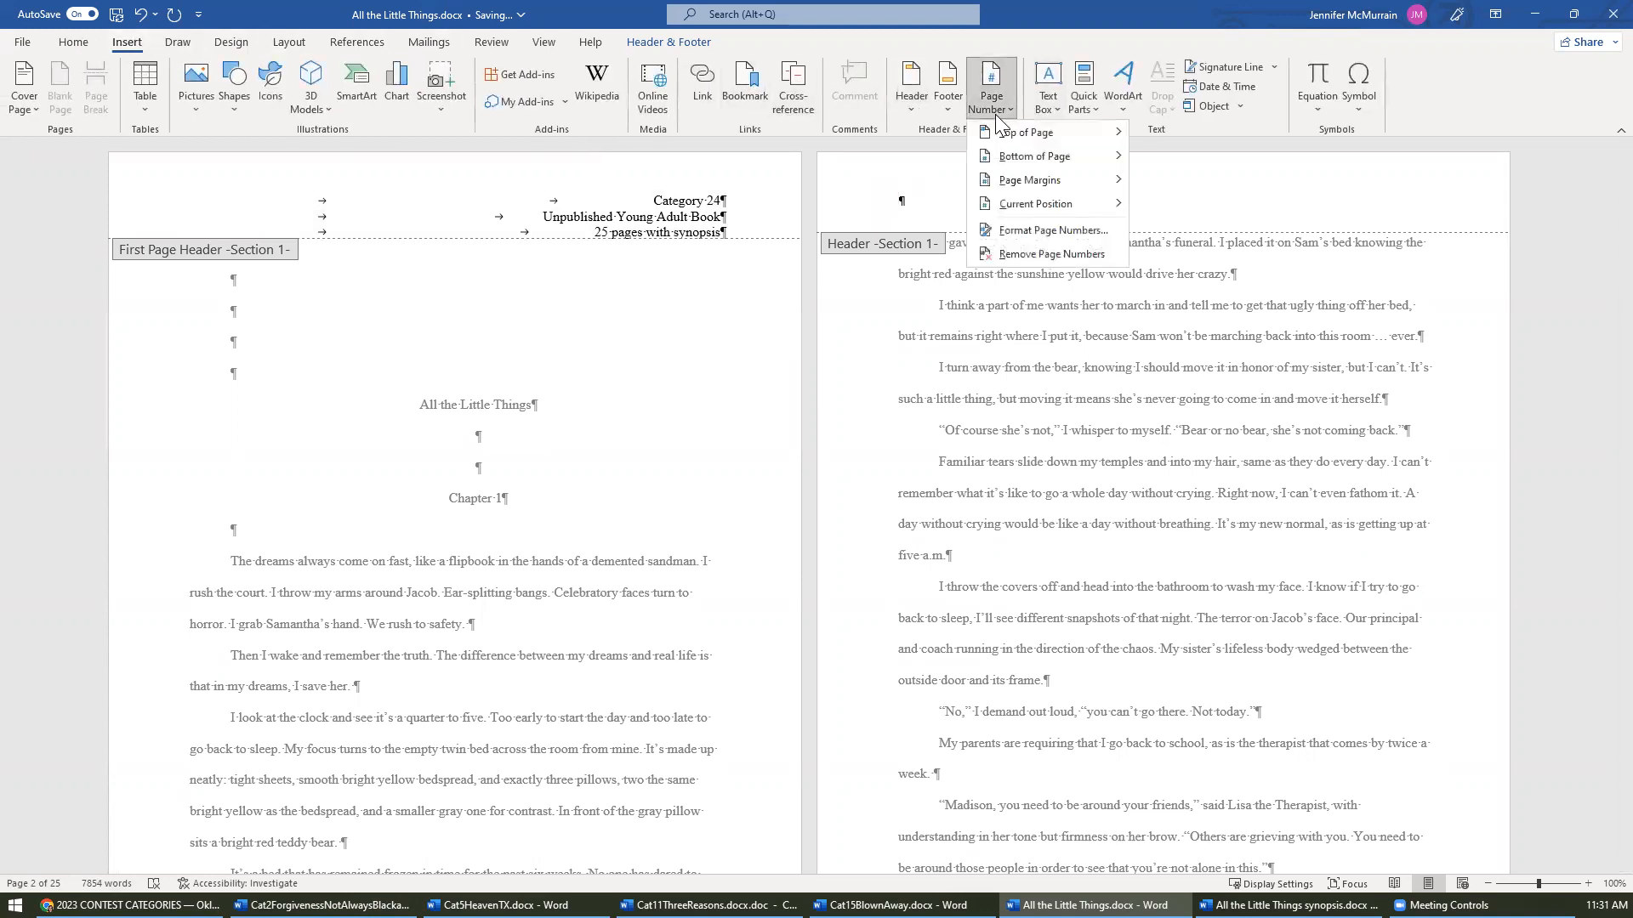
pyautogui.moveTo(1028, 133)
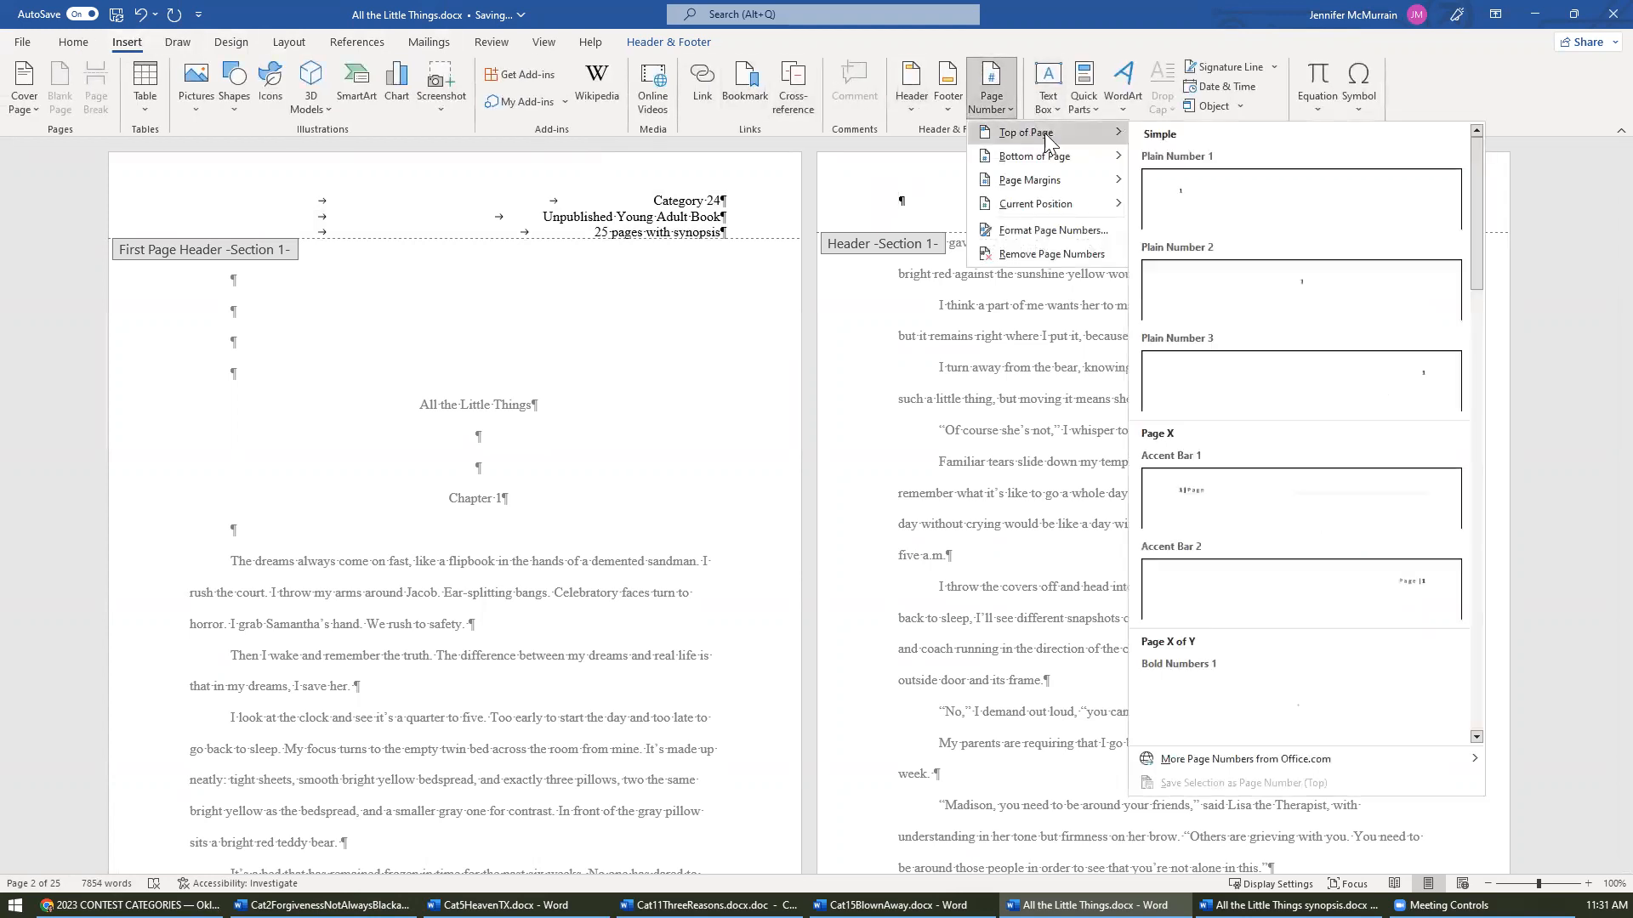
pyautogui.click(1331, 373)
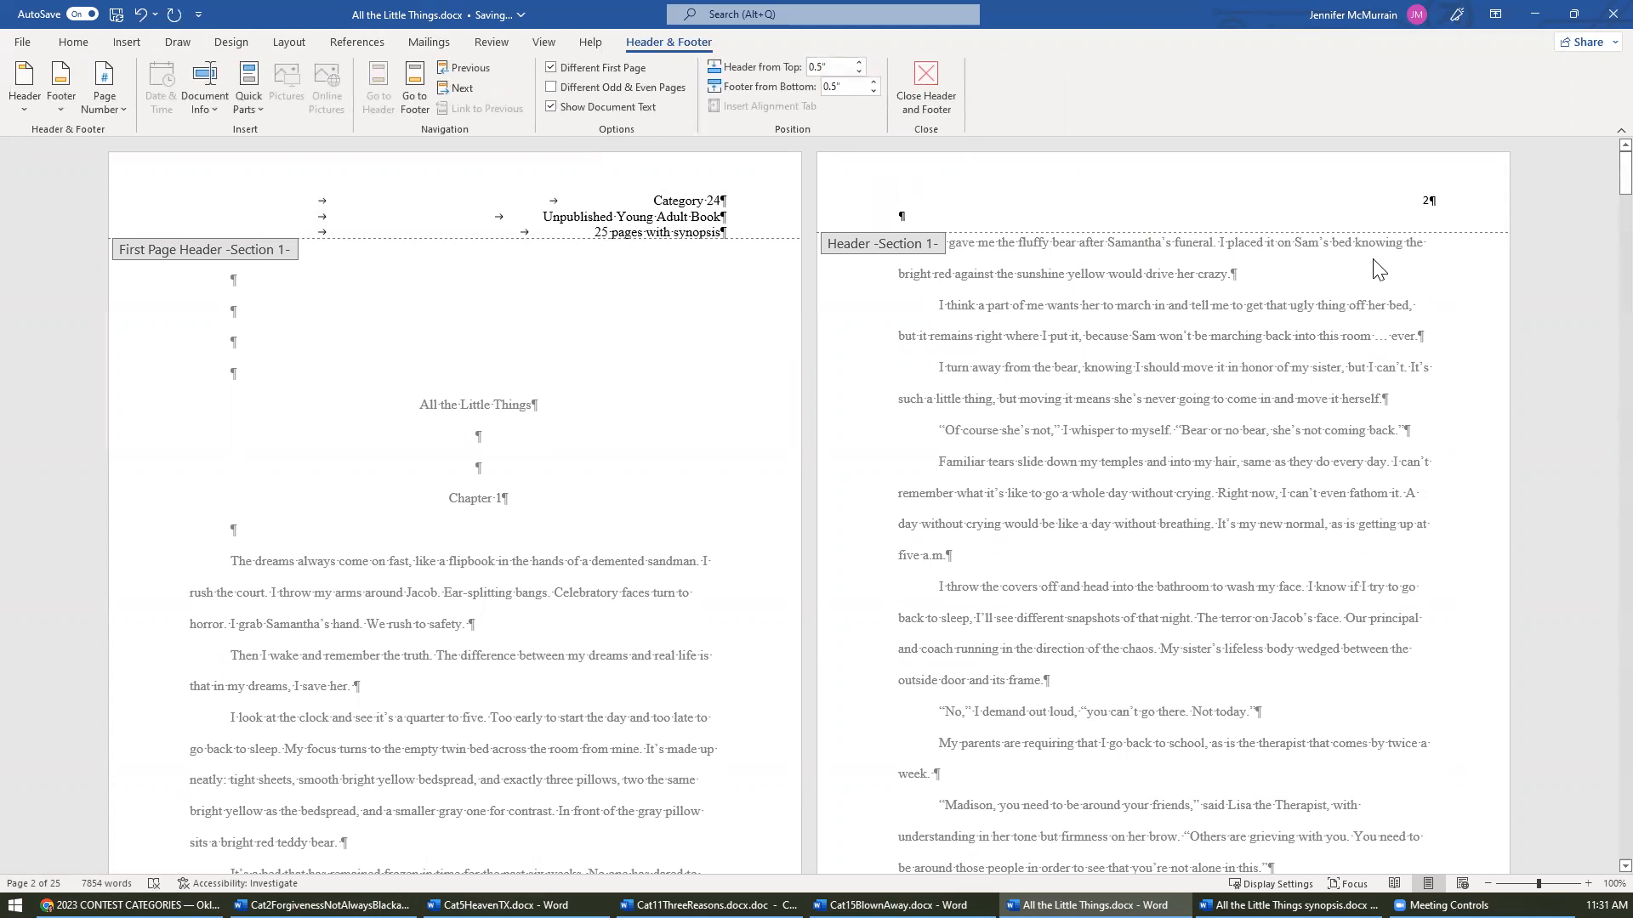
# - Add "All the Little Things -" before the page number in the page 2 header and hide the formatting marks
pyautogui.write('All the Lit')
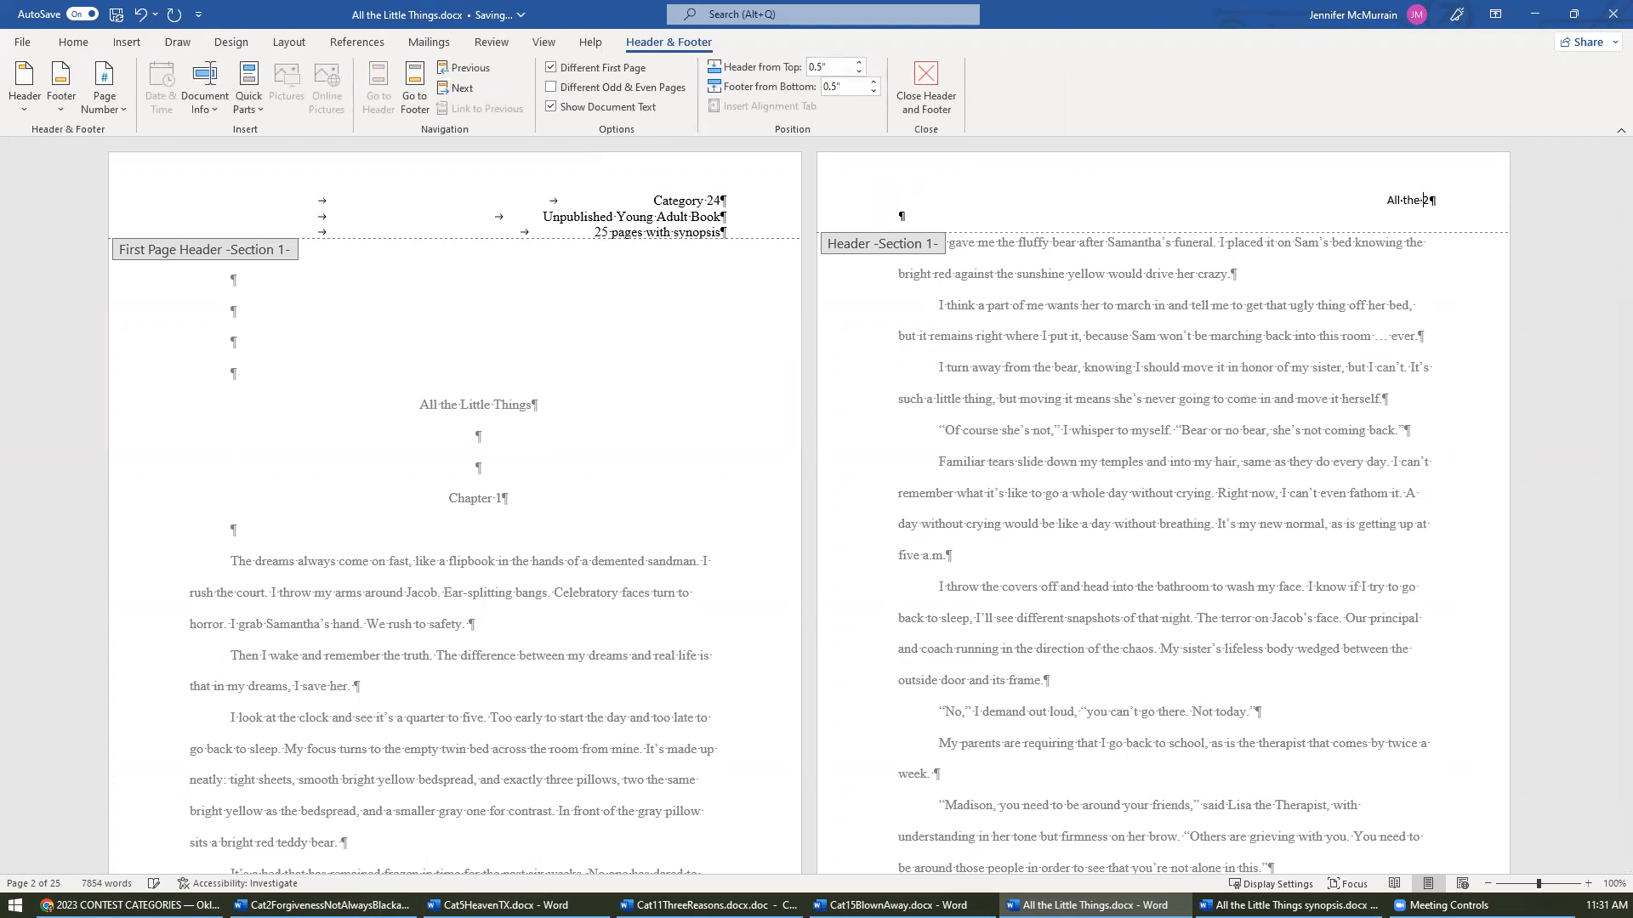
pyautogui.write('tle th')
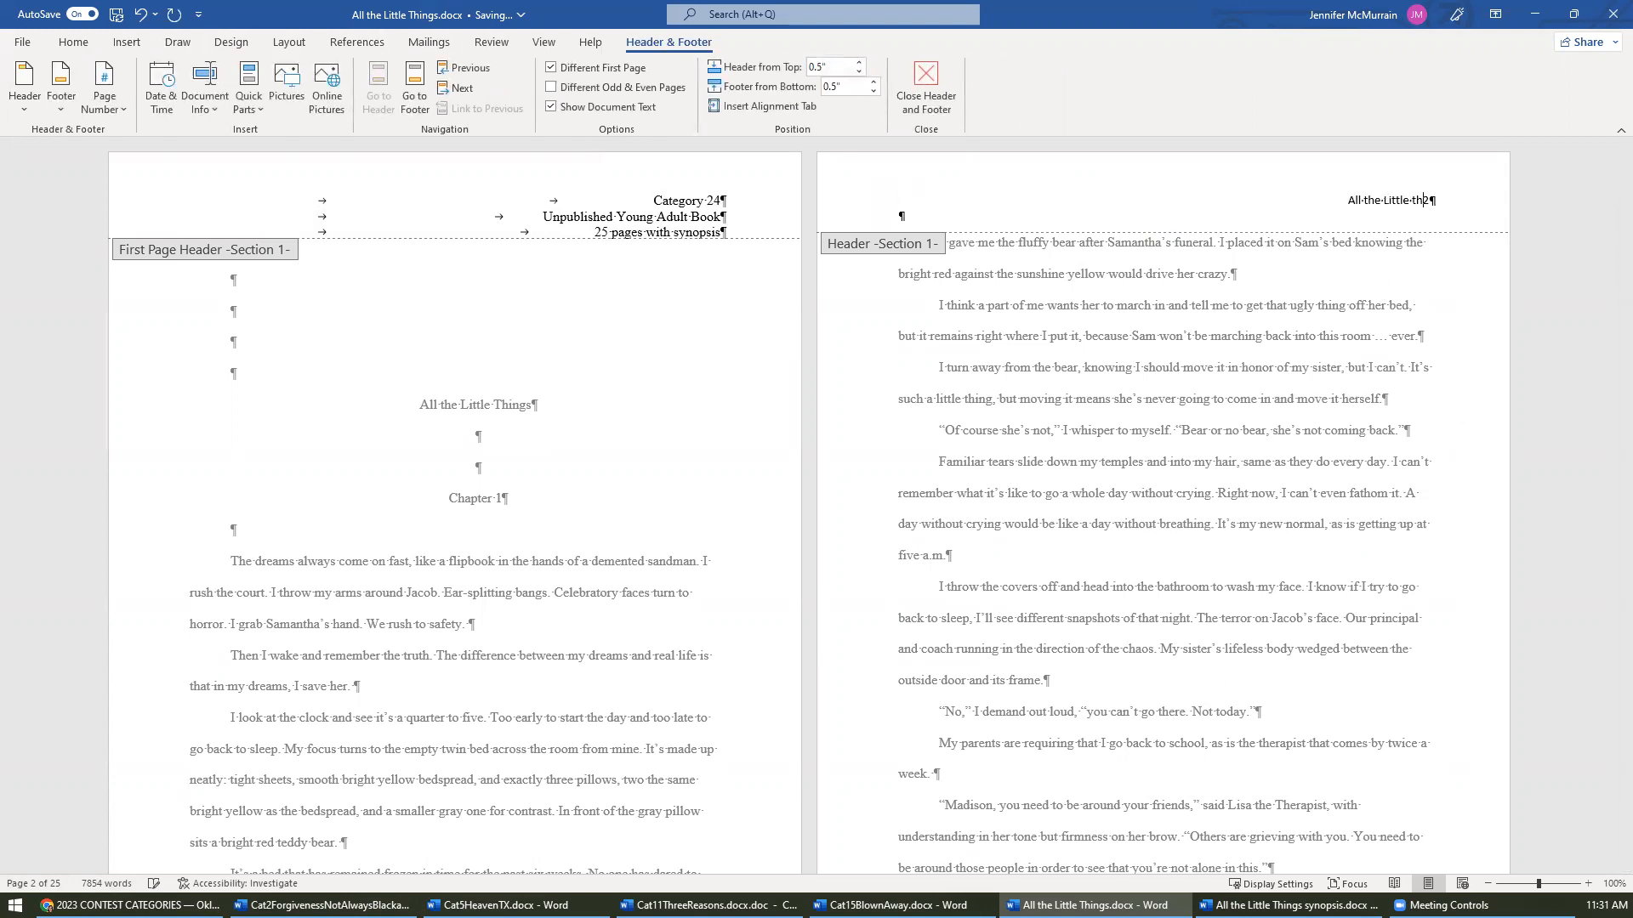
pyautogui.write('ings -')
pyautogui.click(85, 42)
pyautogui.click(585, 74)
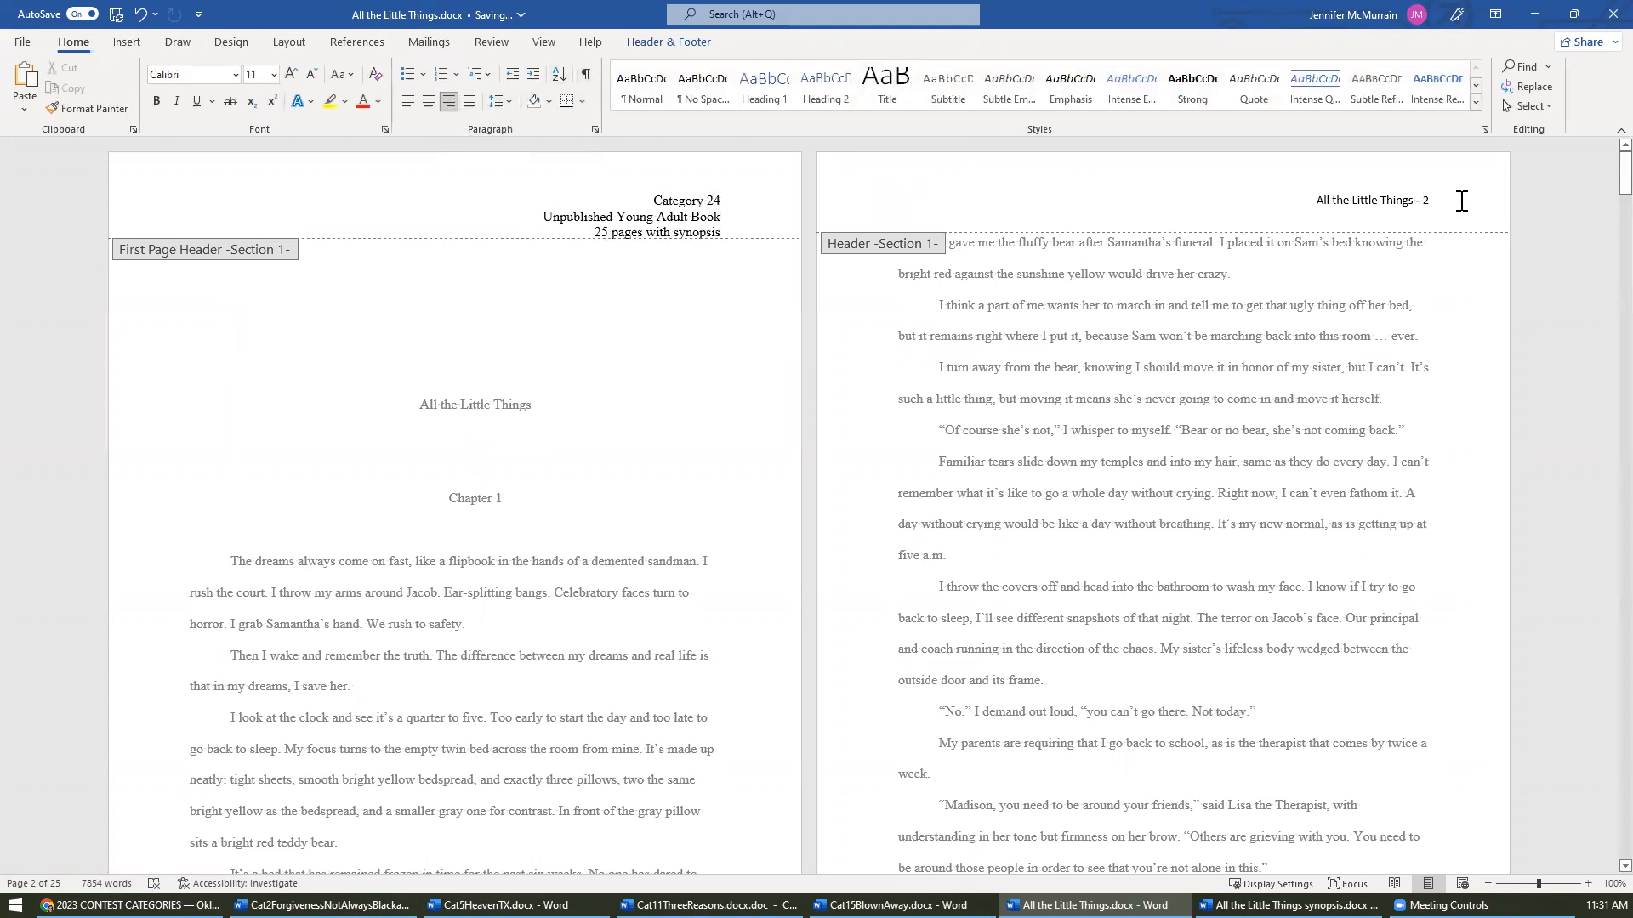
# - Remove the dash after the title in the page 2 header and move the page number onto its own line
pyautogui.press('BackSpace')
pyautogui.press('BackSpace')
pyautogui.press('BackSpace')
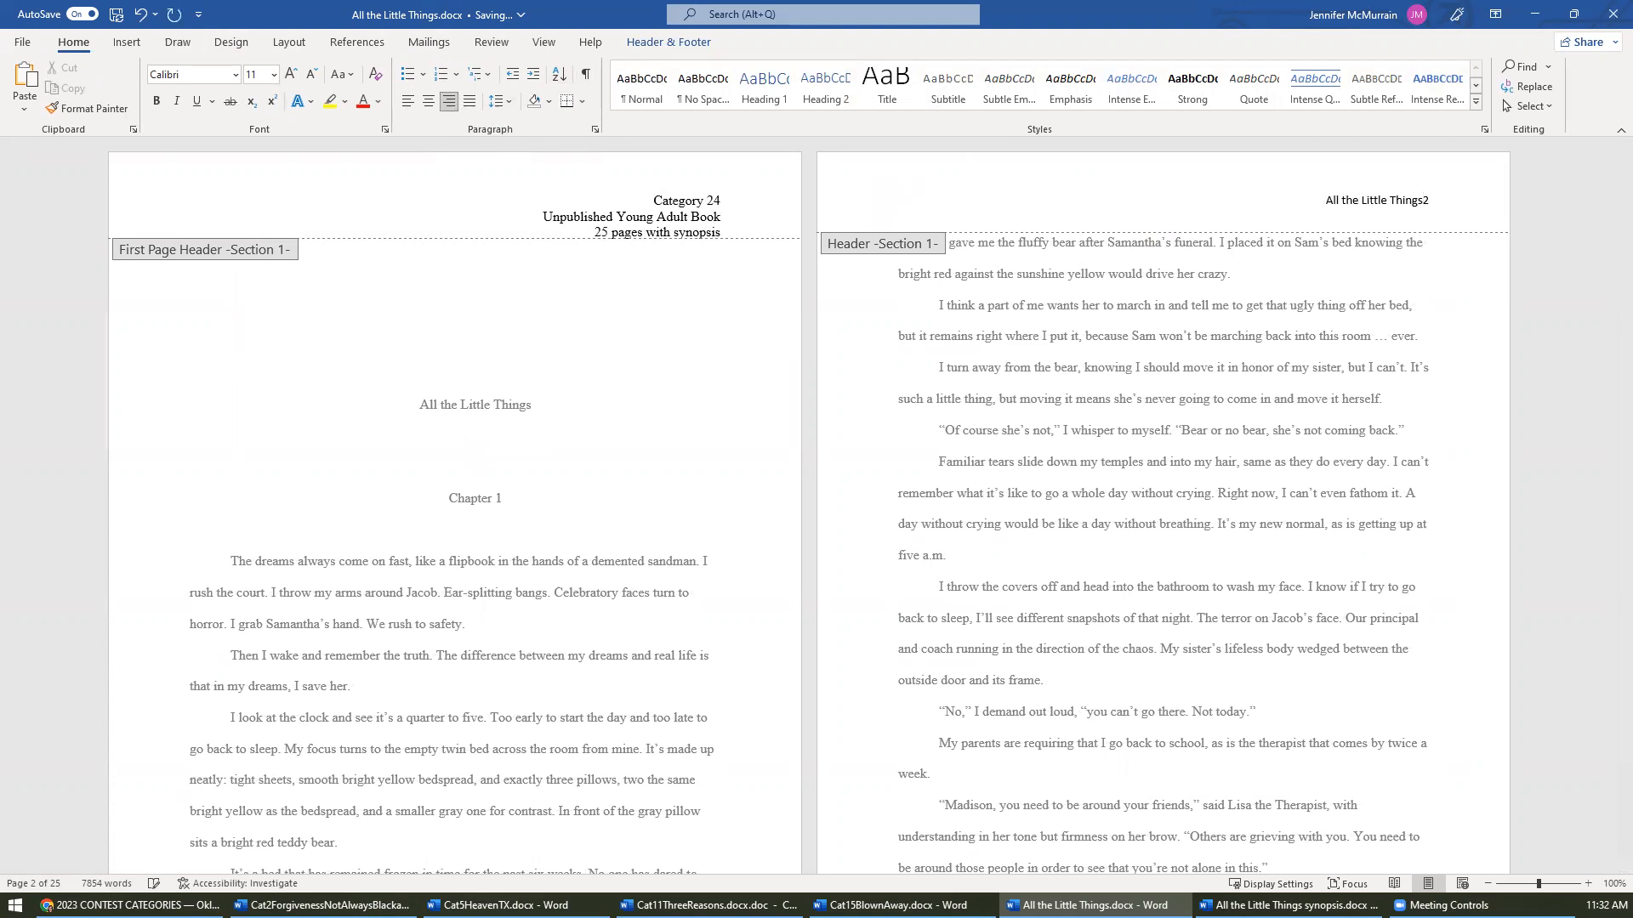
pyautogui.press('Return')
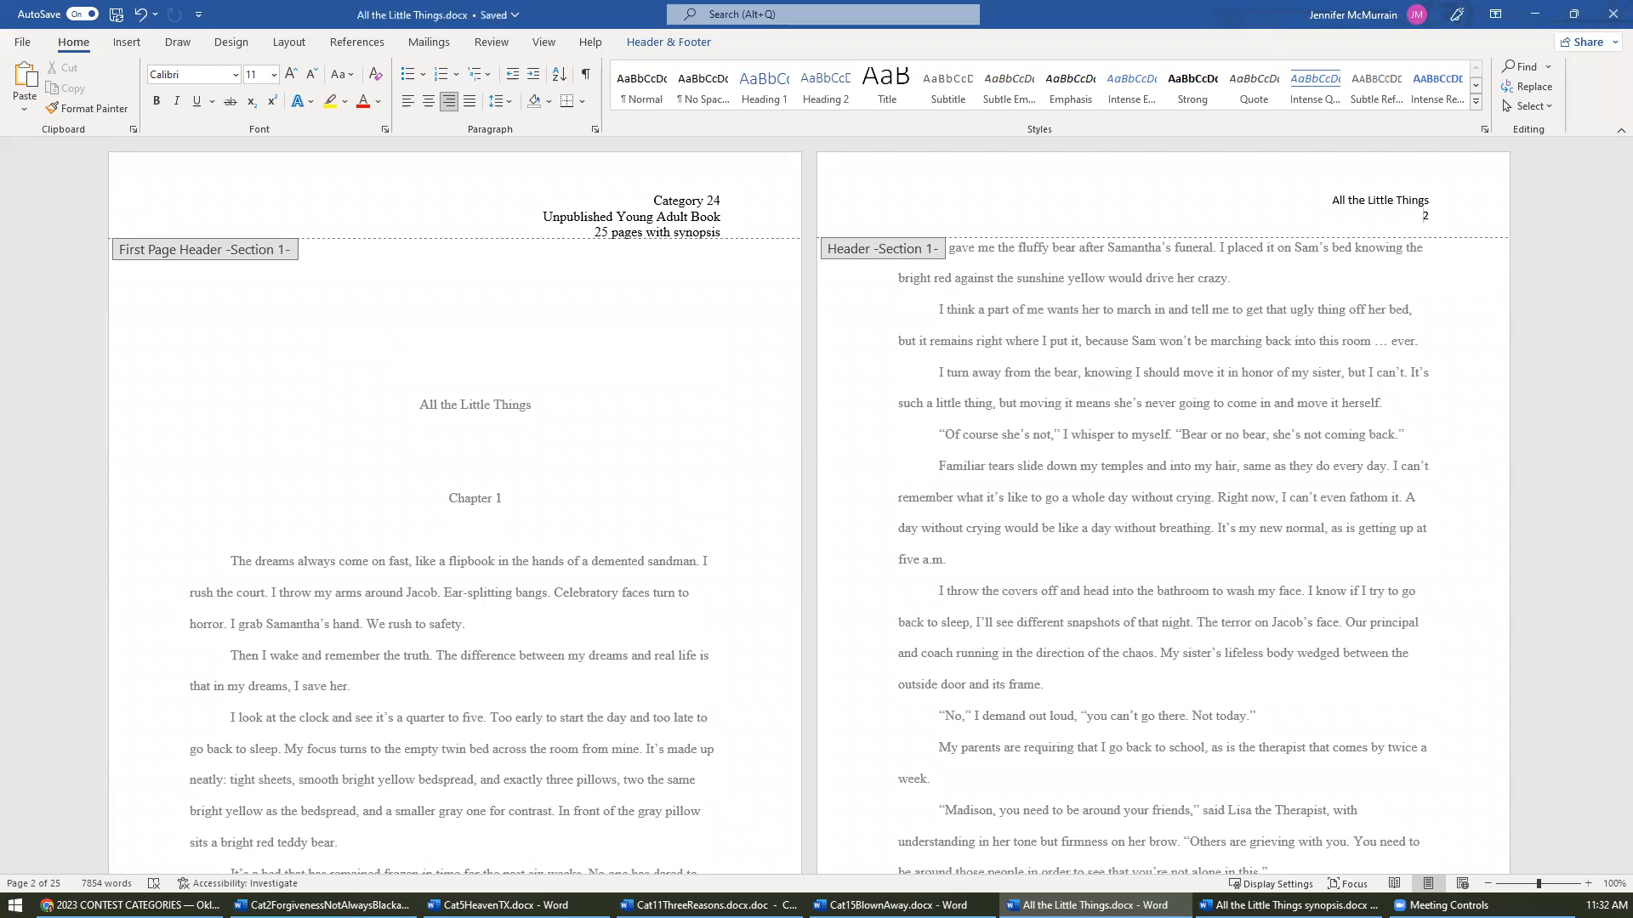
# - Format the title and page number in the page 2 header in Times New Roman, size 12, and close the header
pyautogui.moveTo(1320, 201); pyautogui.dragTo(1465, 214)
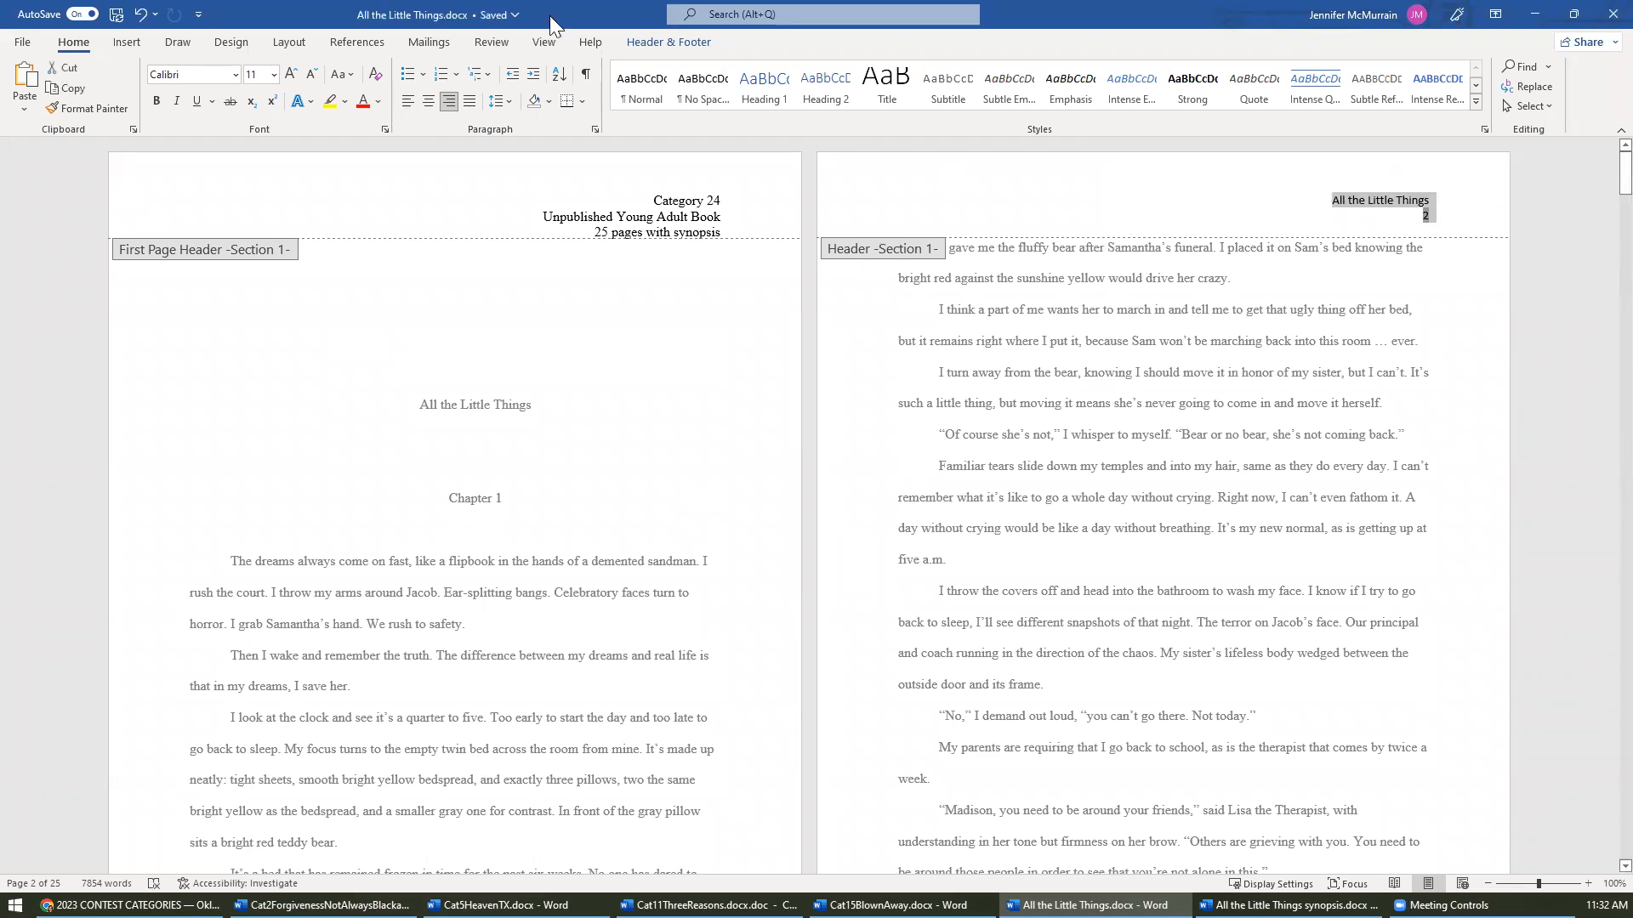
pyautogui.click(237, 80)
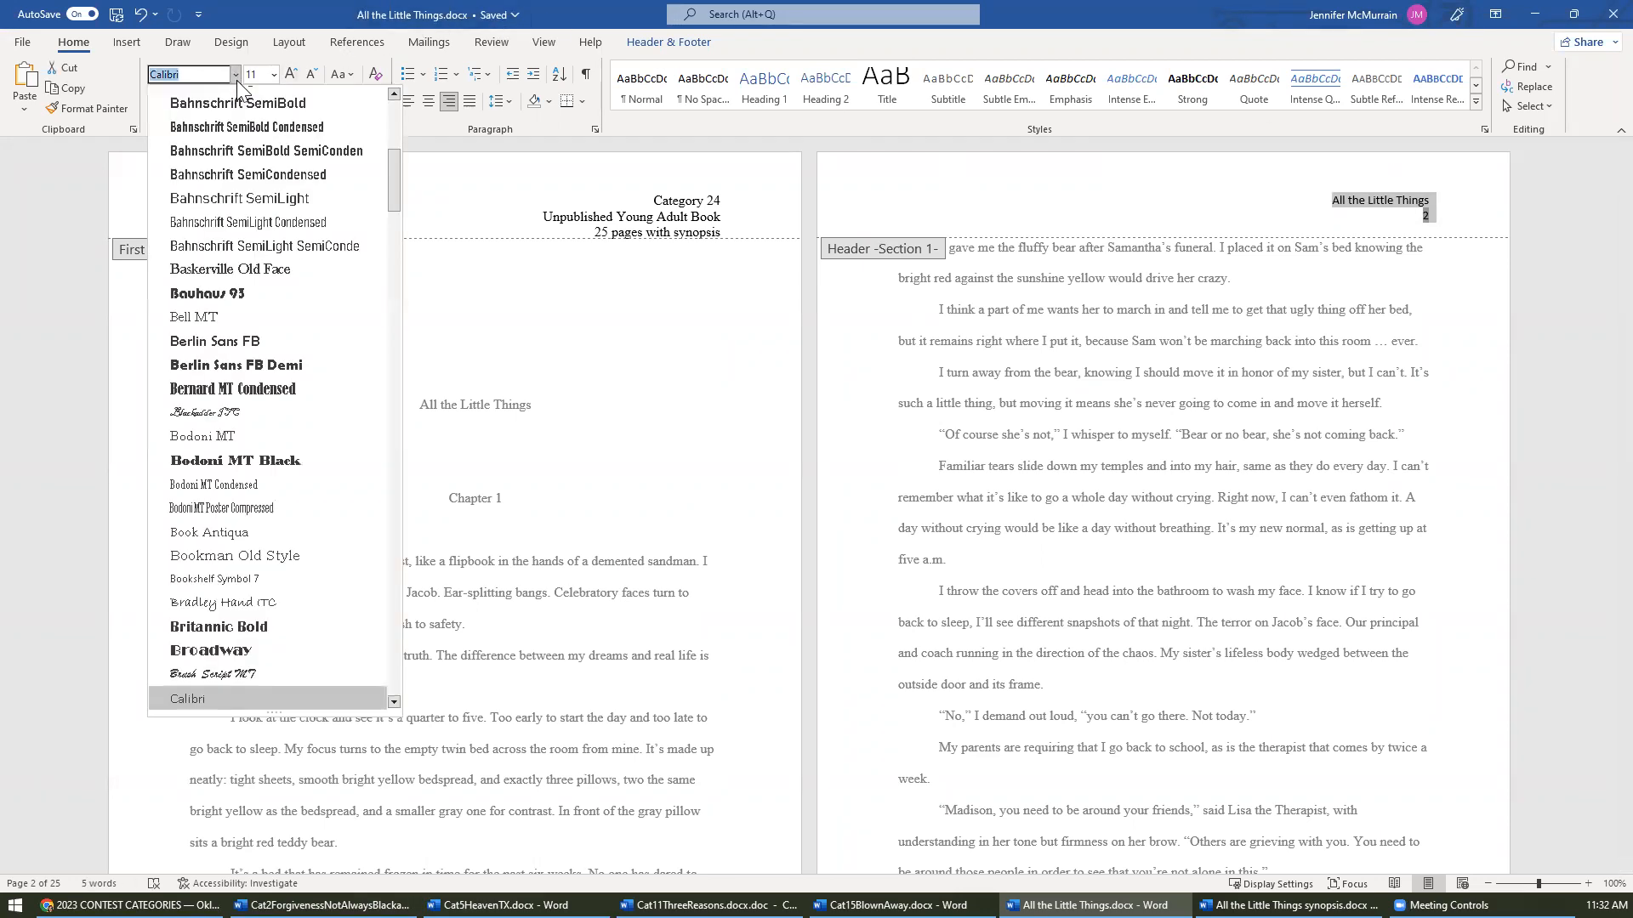
pyautogui.scroll(7, 211, 190)
pyautogui.click(211, 191)
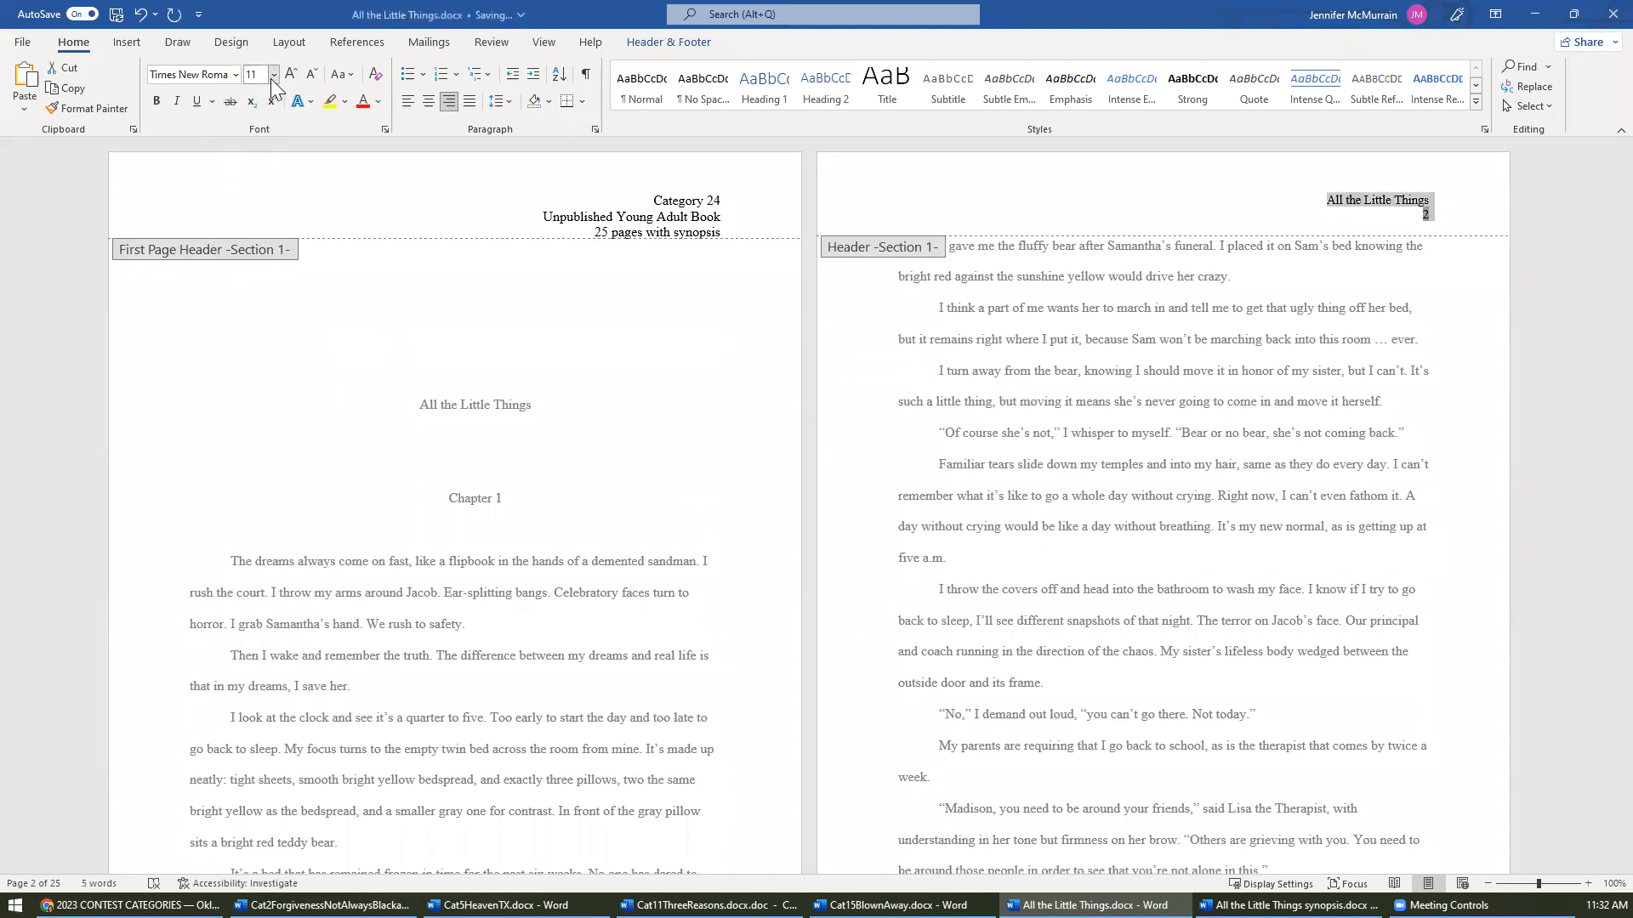
pyautogui.click(272, 74)
pyautogui.click(257, 170)
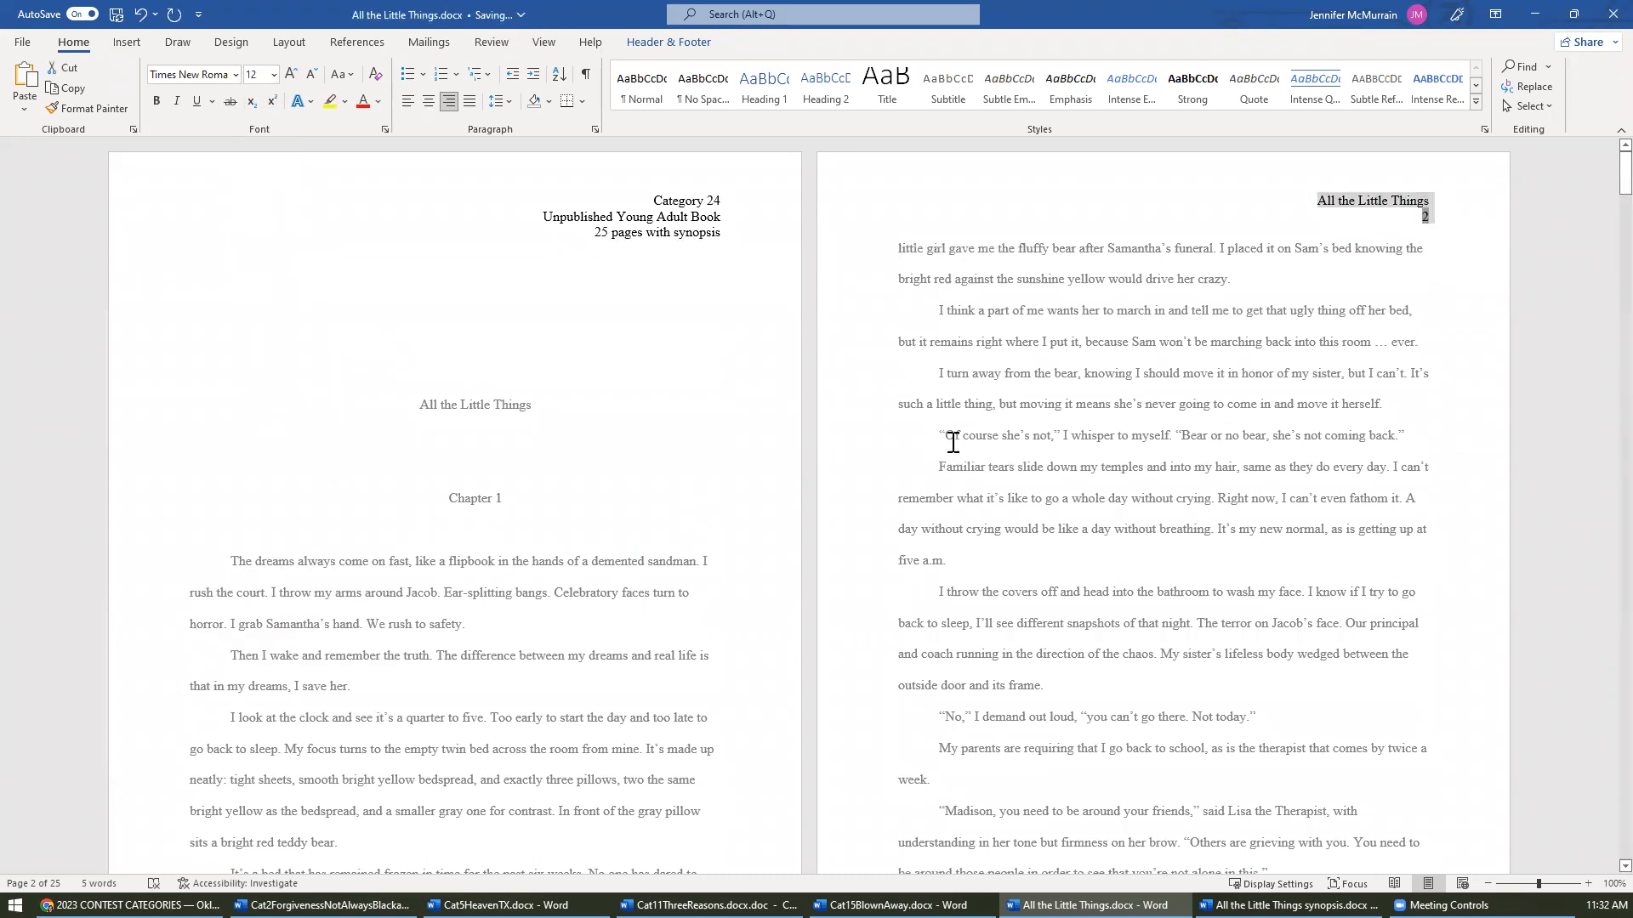
pyautogui.doubleClick(1024, 522)
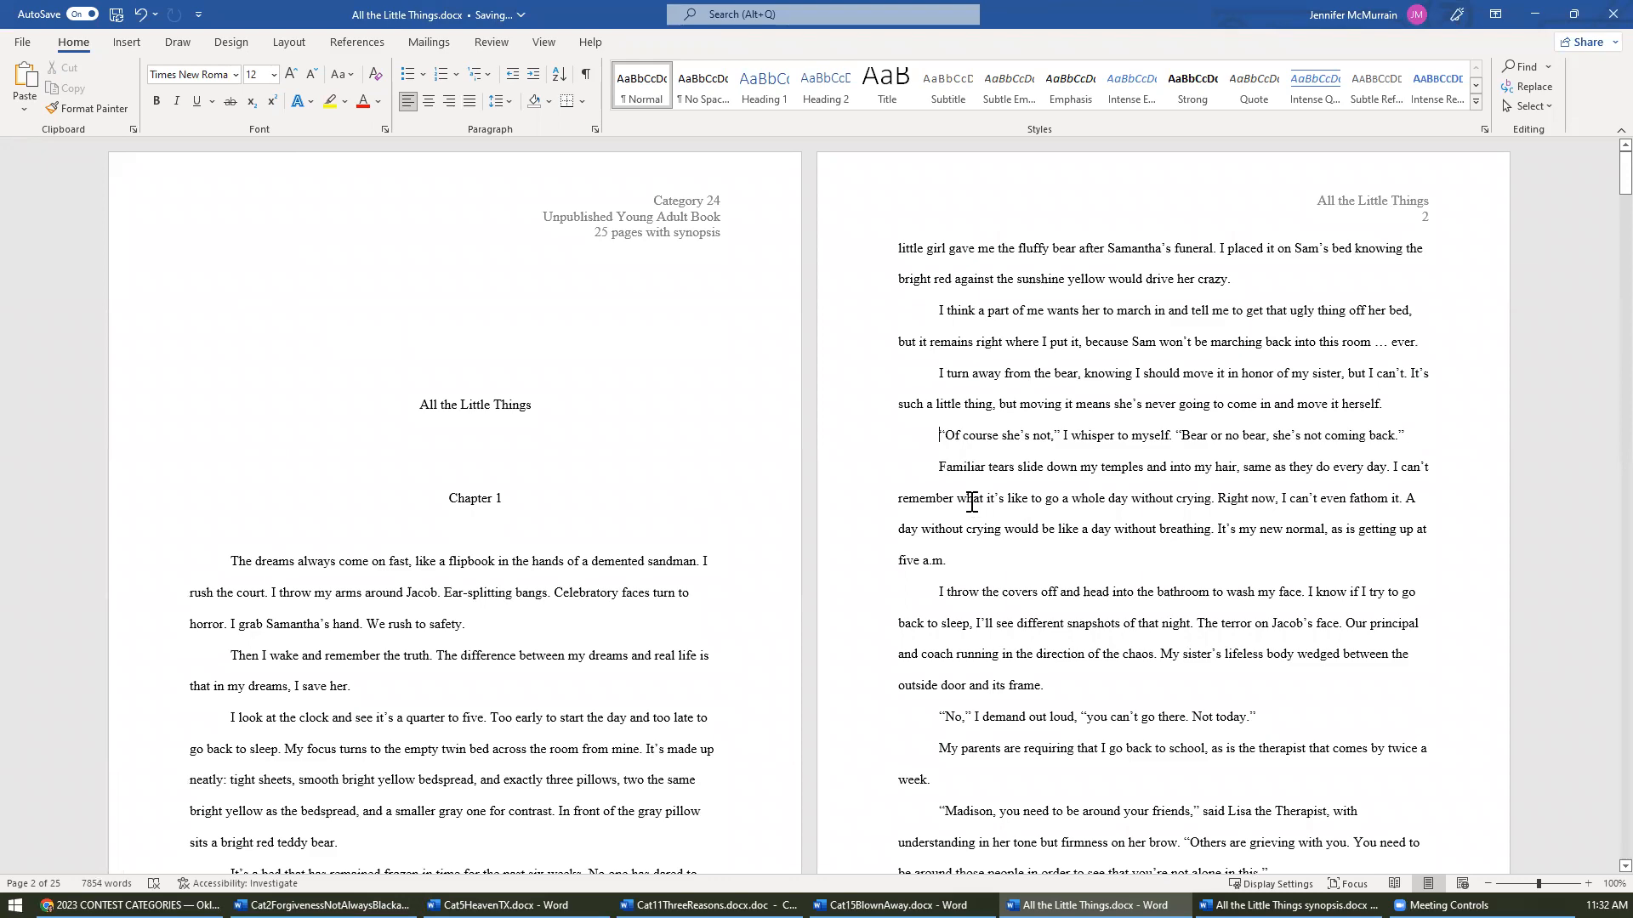
pyautogui.scroll(-5, 933, 451)
pyautogui.scroll(-7, 931, 452)
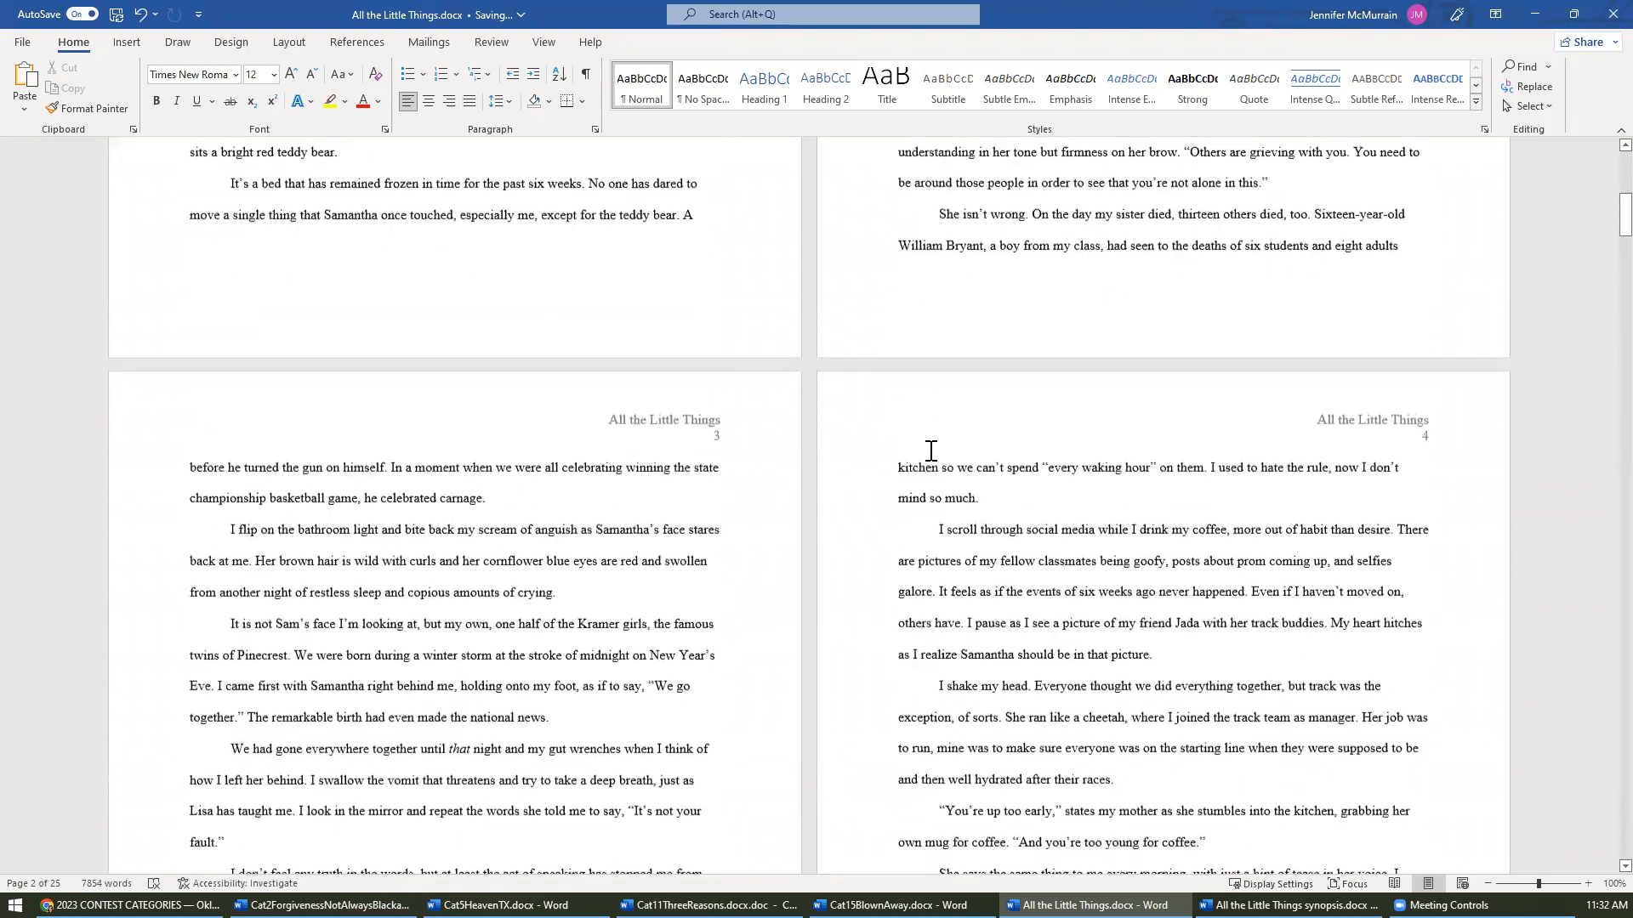
pyautogui.moveTo(1623, 236); pyautogui.dragTo(1119, 695)
pyautogui.scroll(6, 1119, 711)
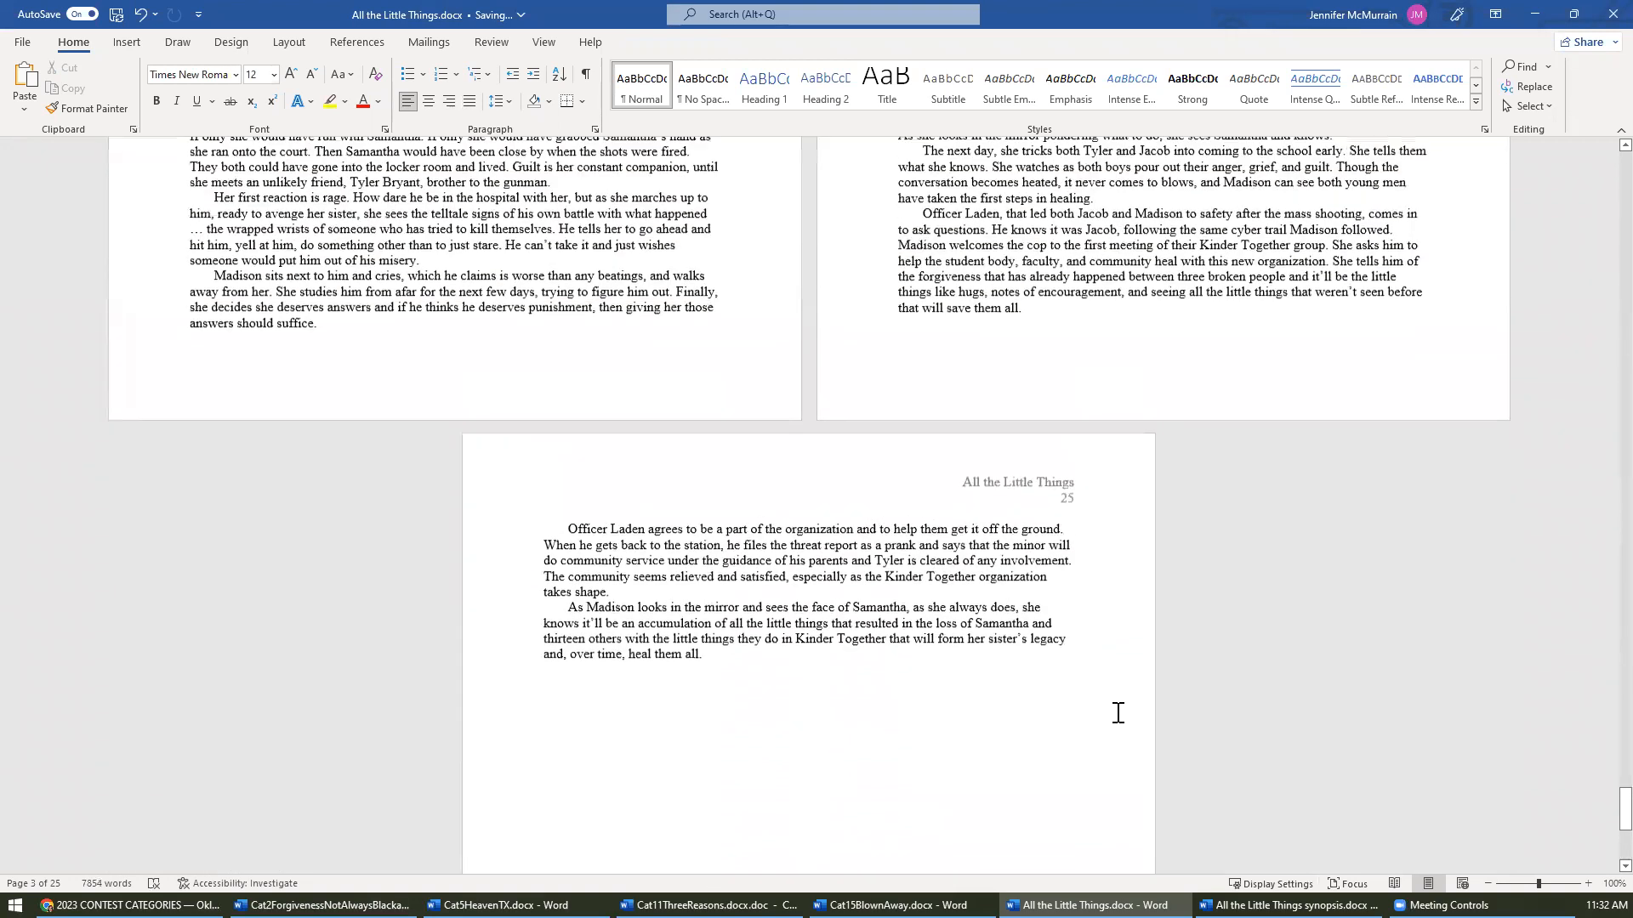
pyautogui.scroll(4, 1079, 690)
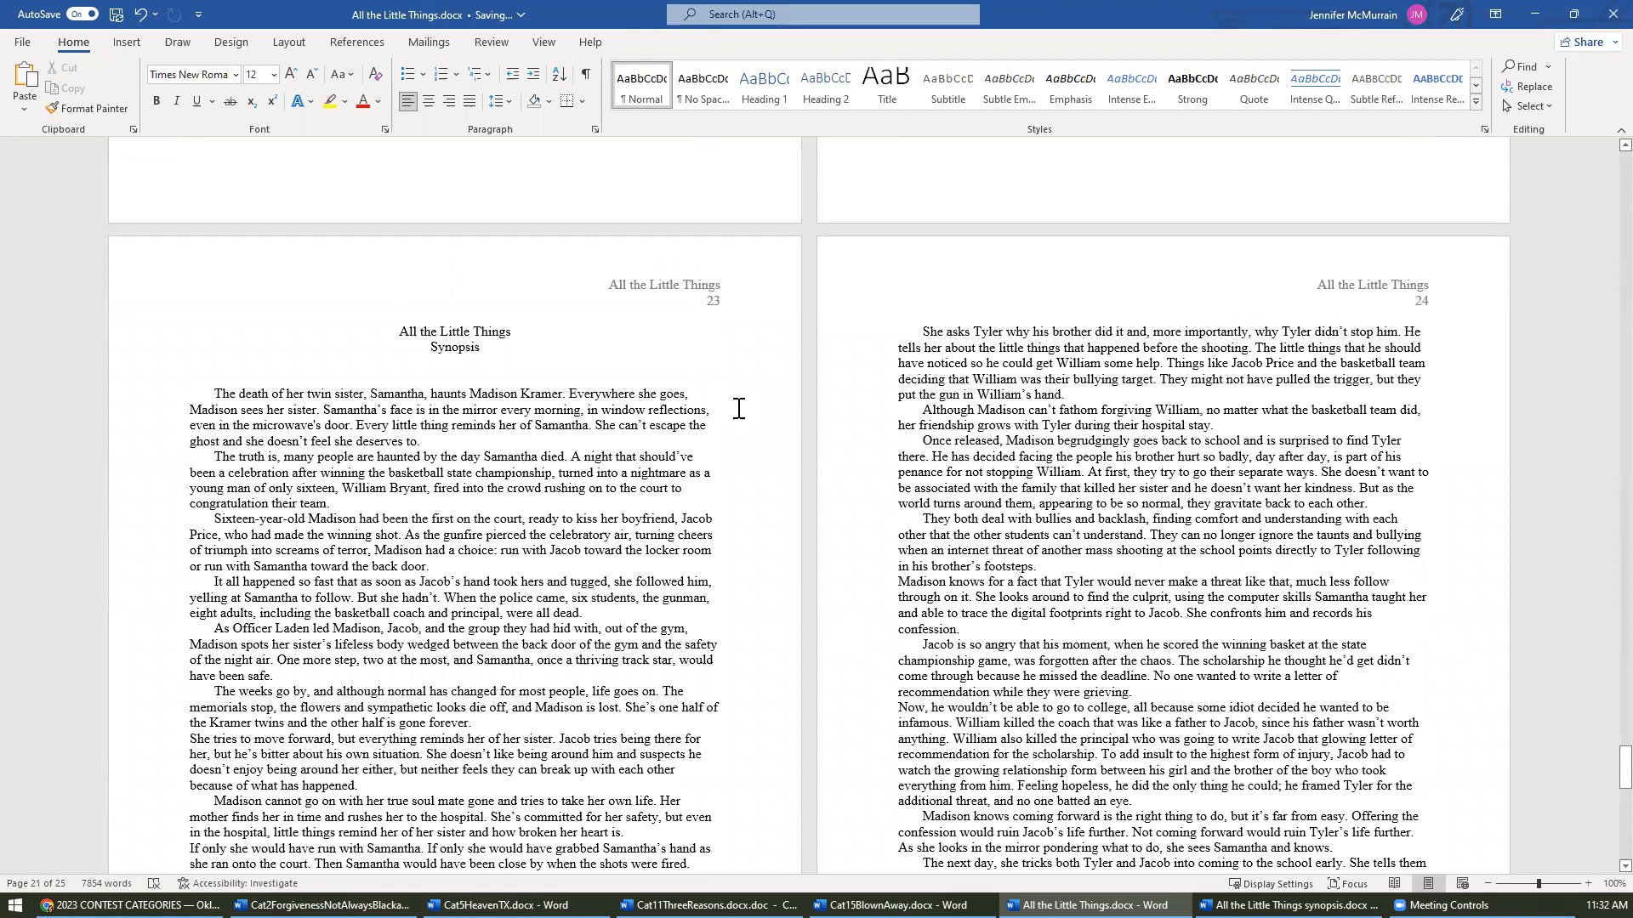
pyautogui.click(22, 44)
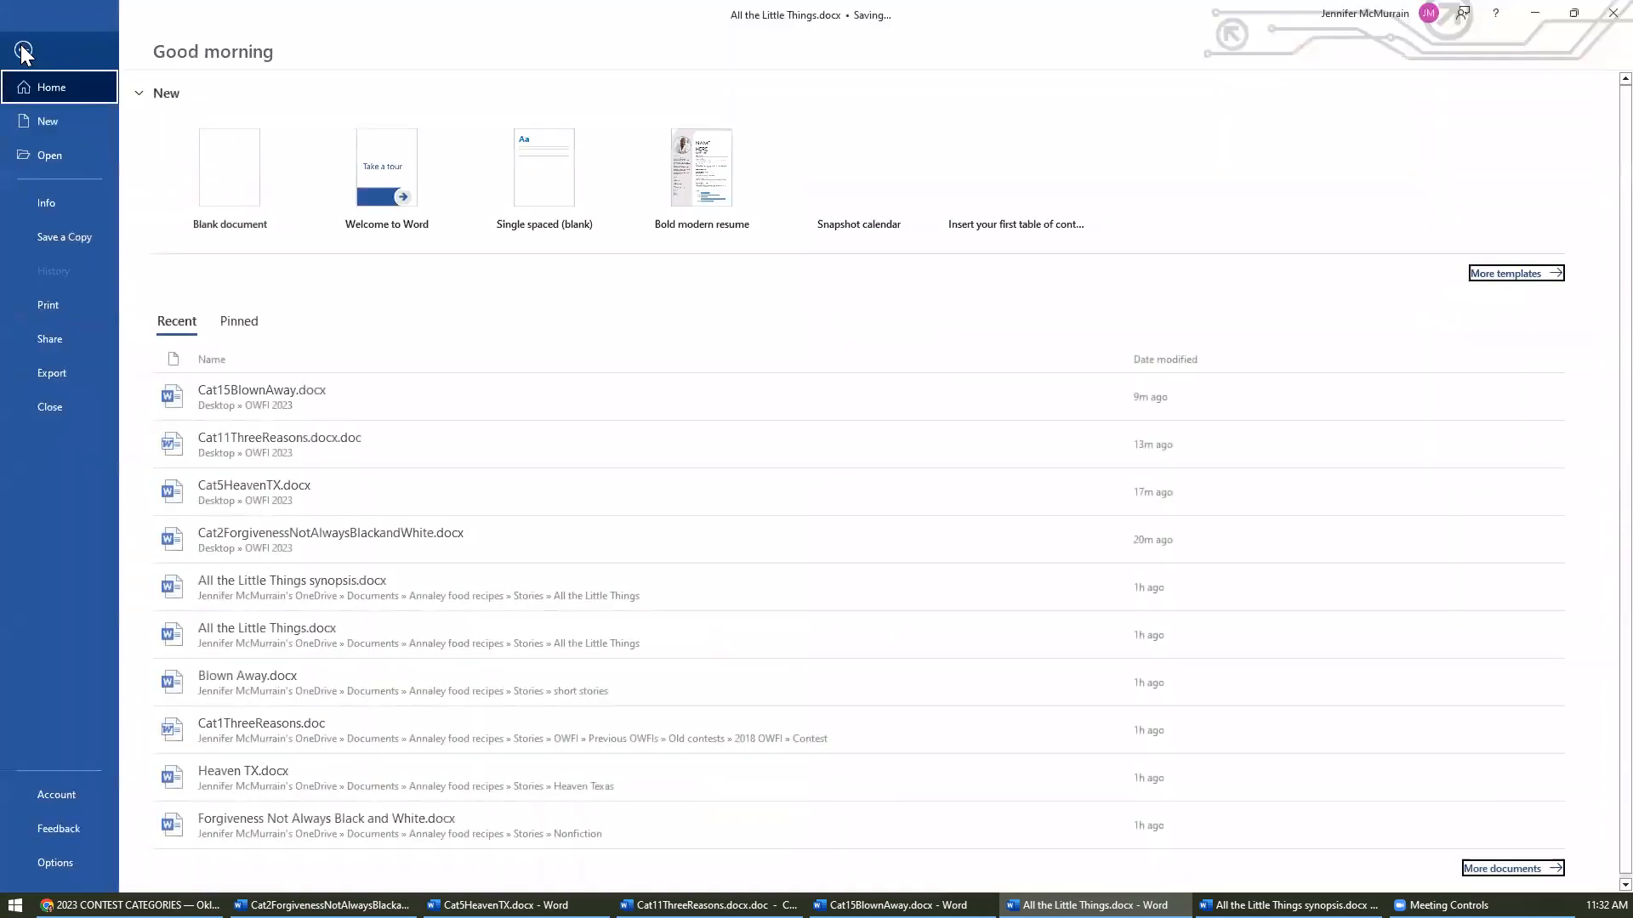
pyautogui.click(41, 231)
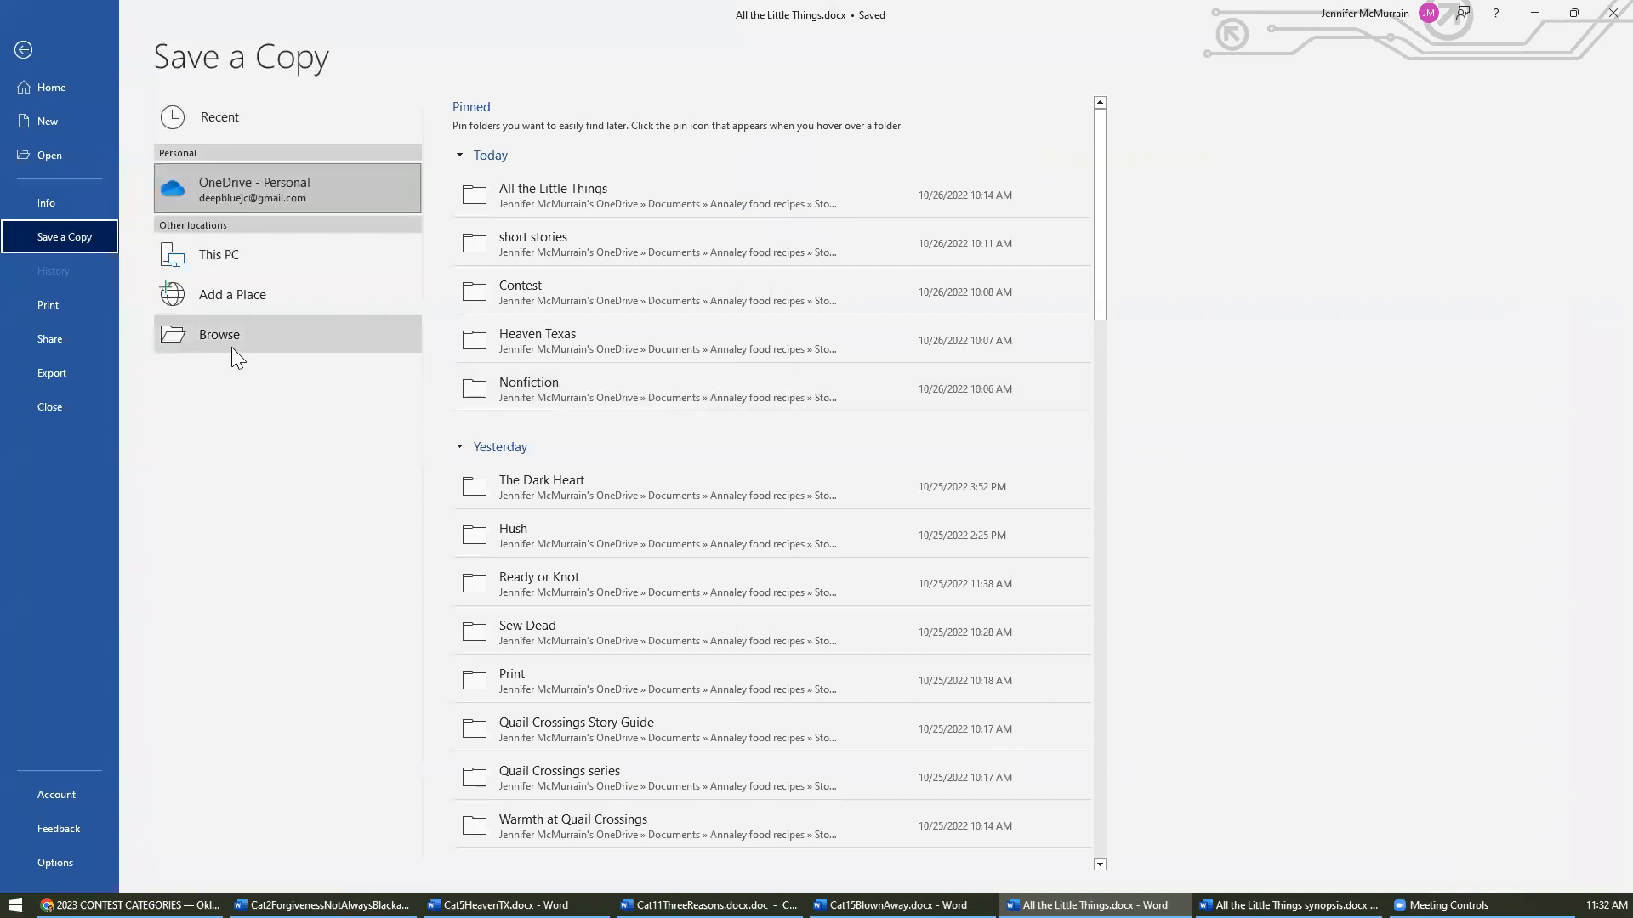
pyautogui.click(396, 330)
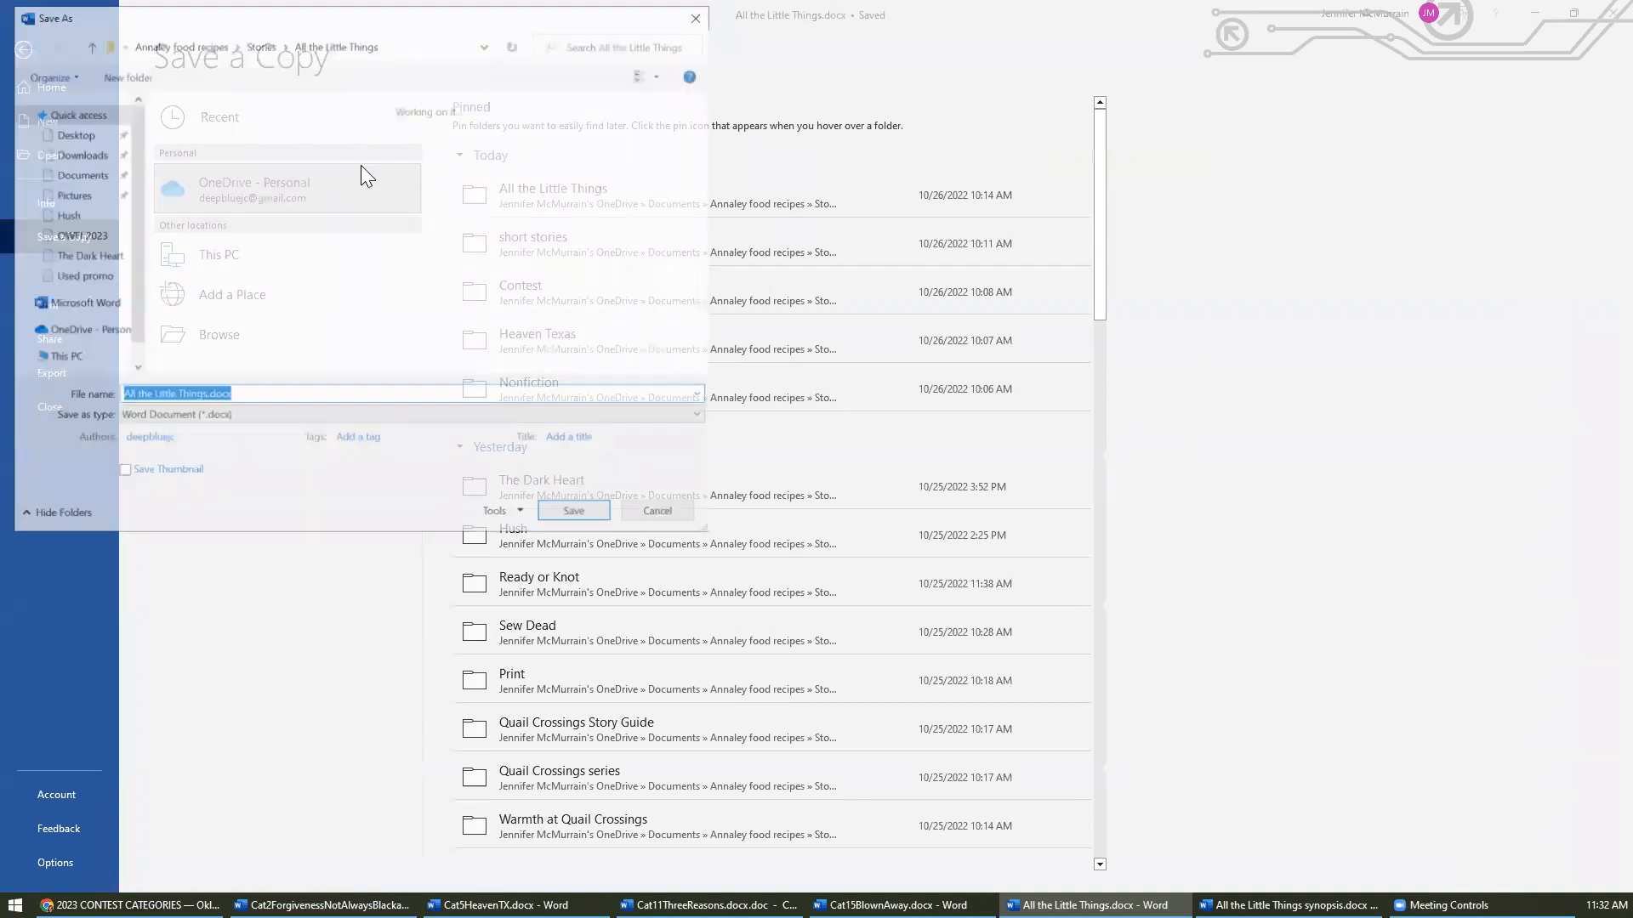
pyautogui.click(77, 134)
pyautogui.doubleClick(519, 164)
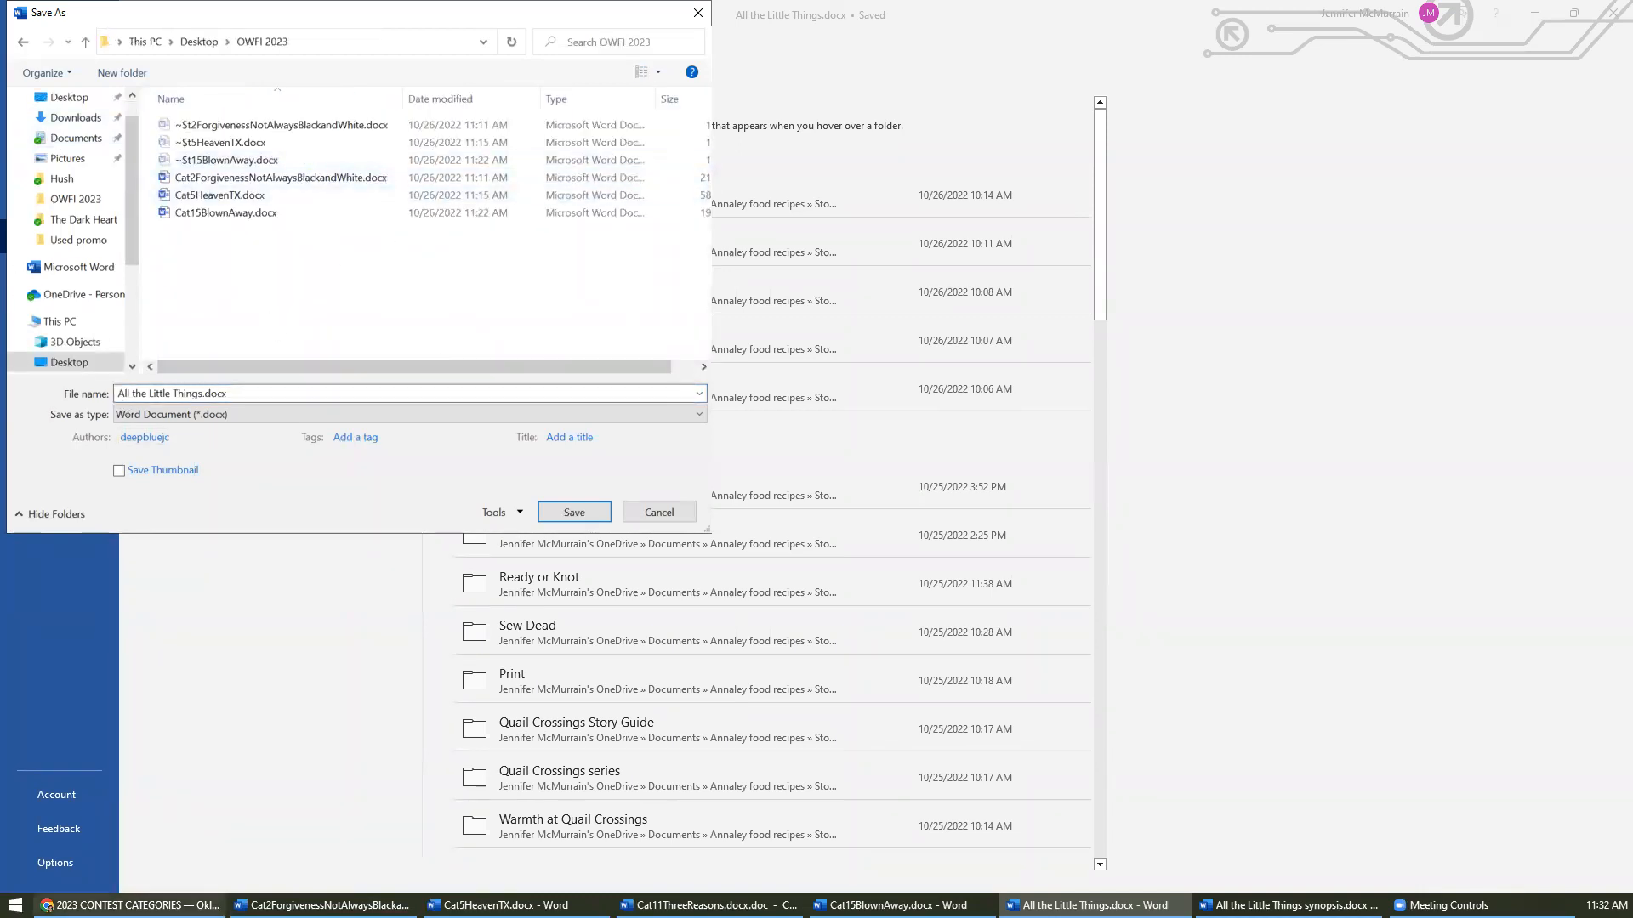
pyautogui.click(681, 512)
# - Inspect the document for document properties and personal information
pyautogui.click(58, 204)
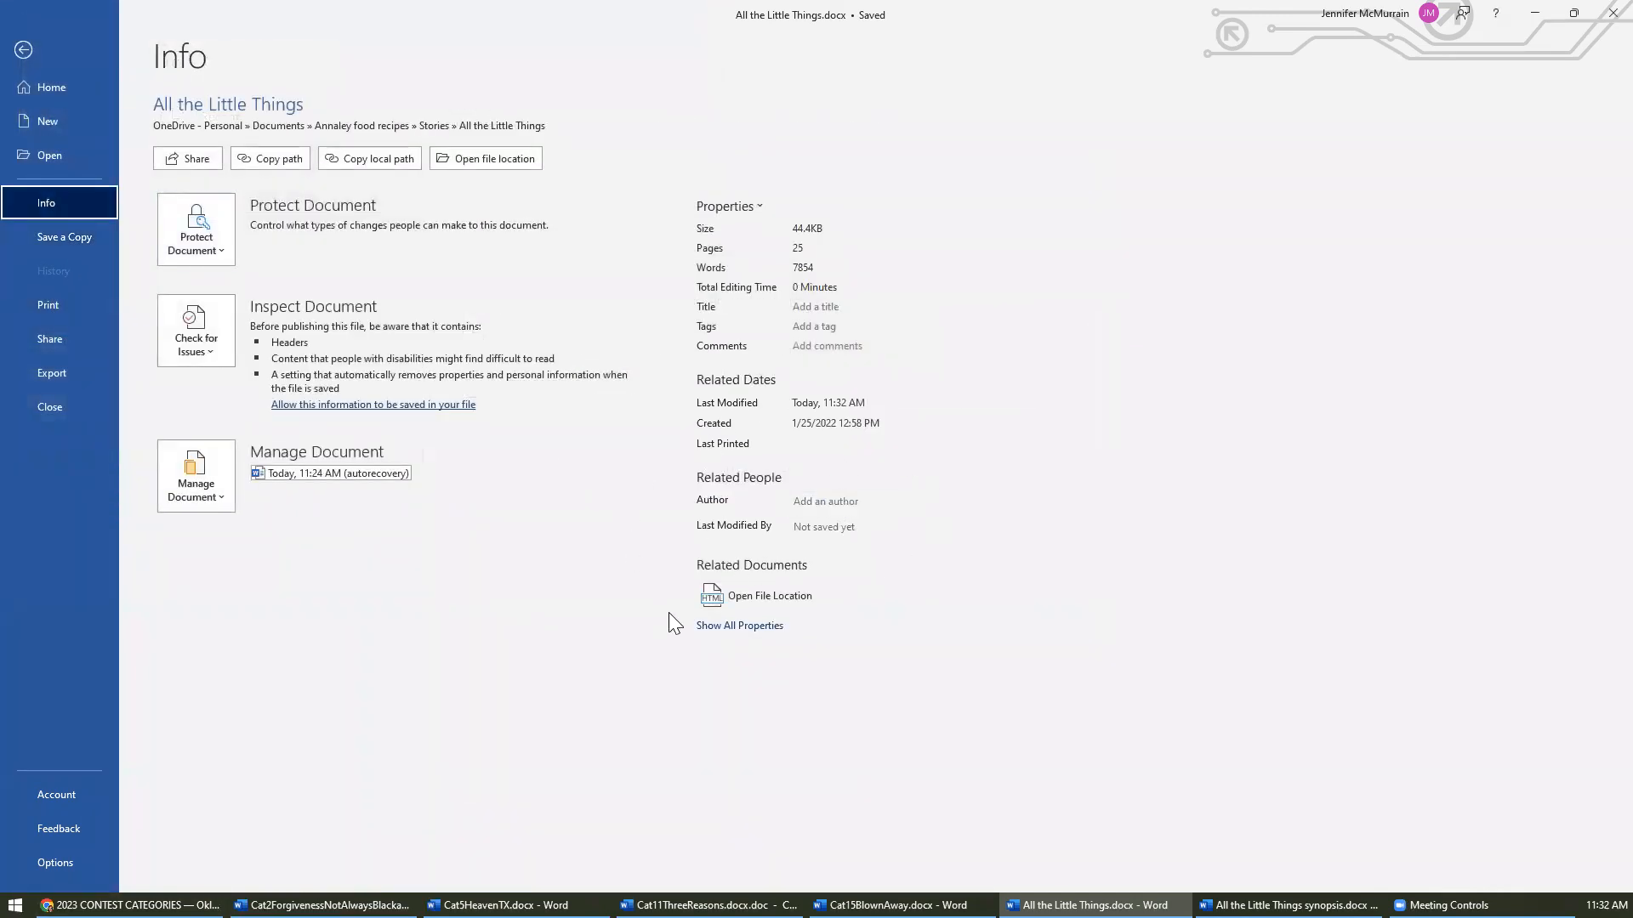
pyautogui.click(199, 319)
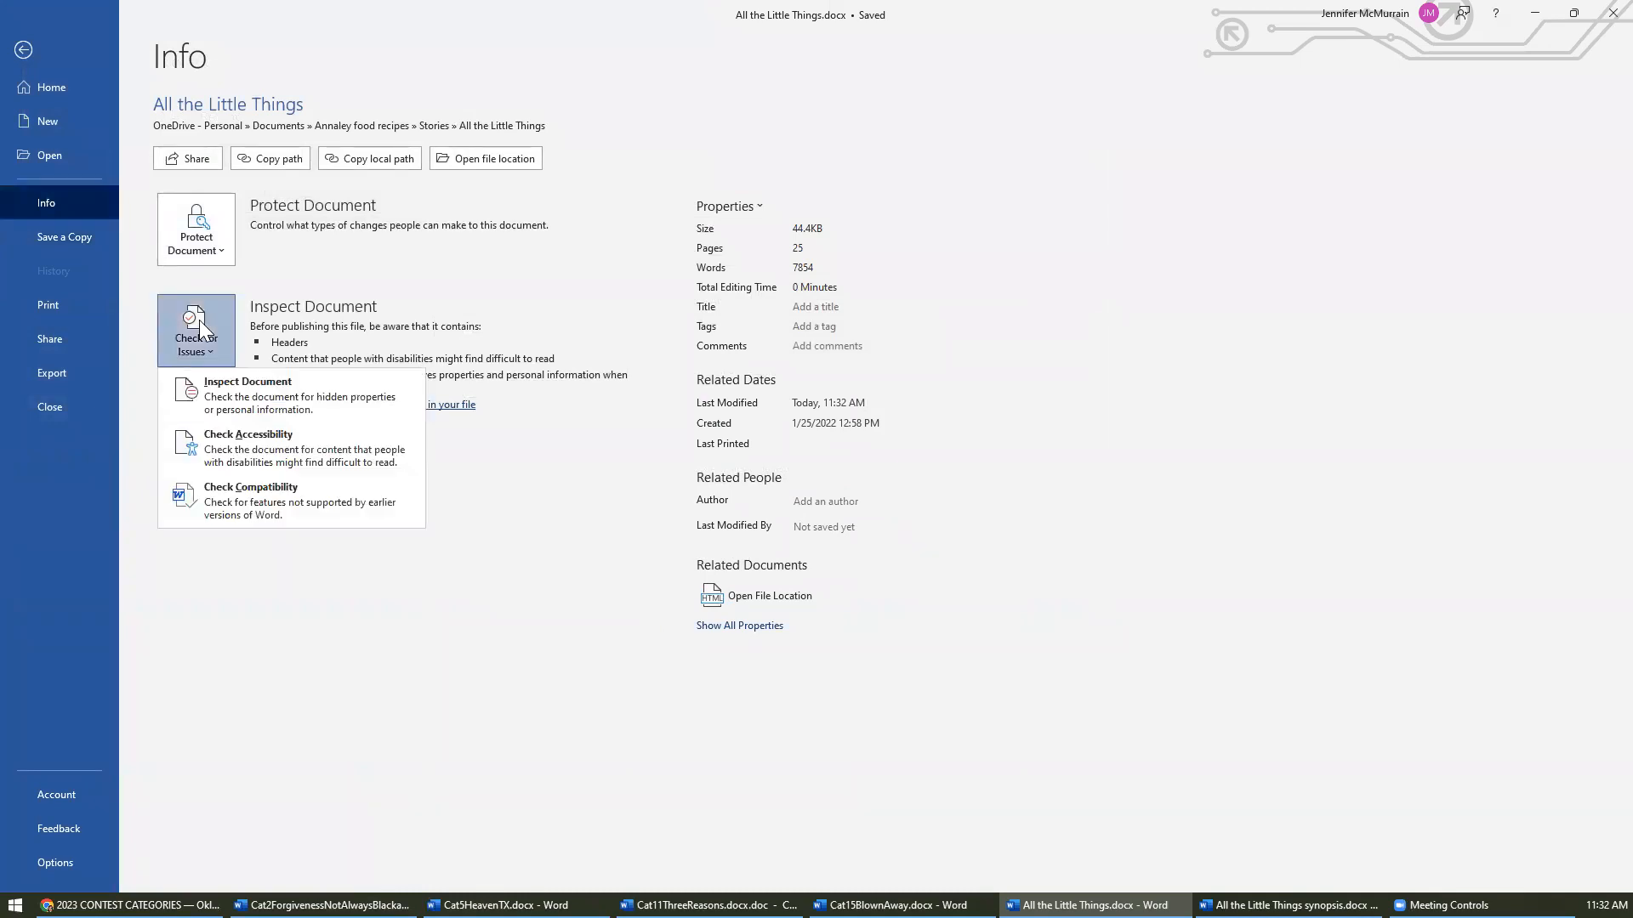
pyautogui.click(218, 405)
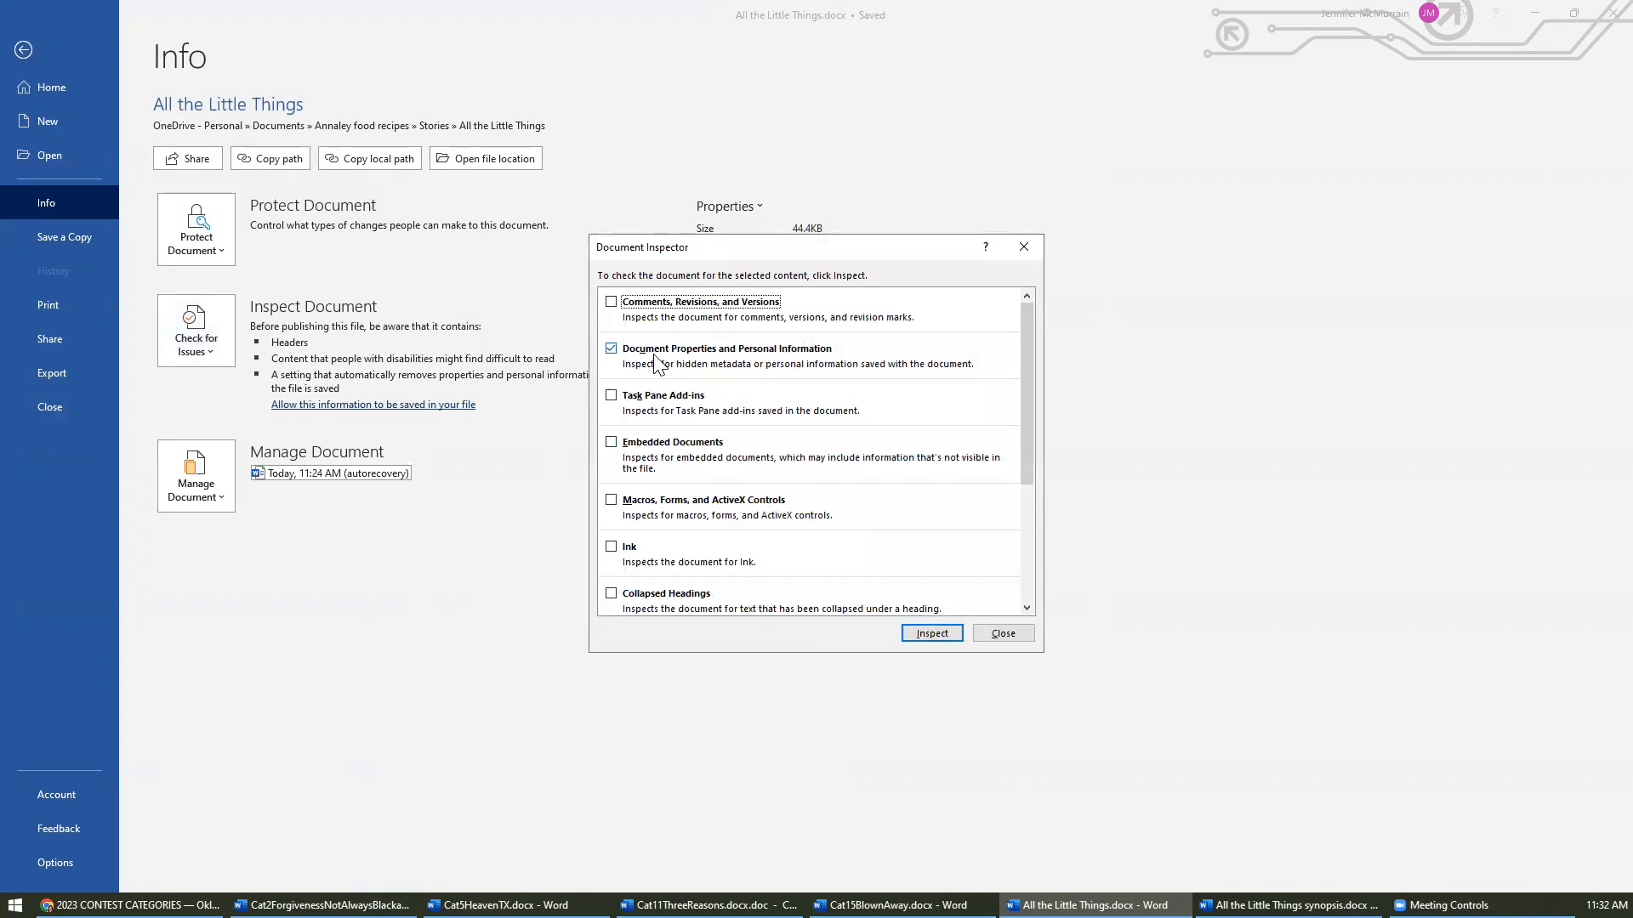
pyautogui.click(924, 635)
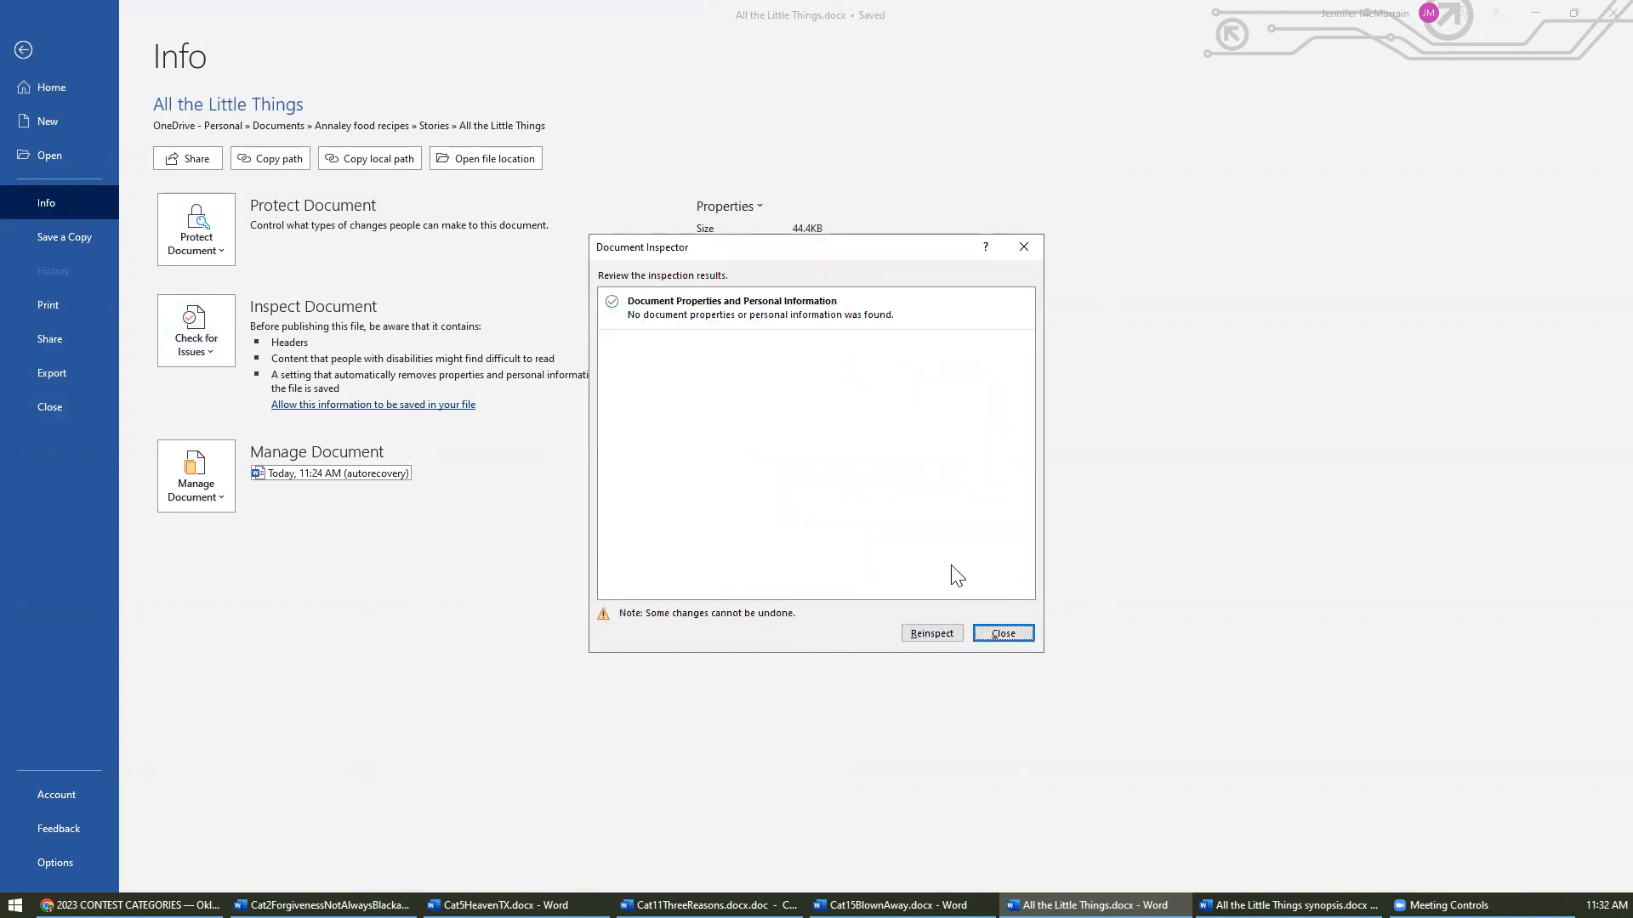
pyautogui.click(1004, 634)
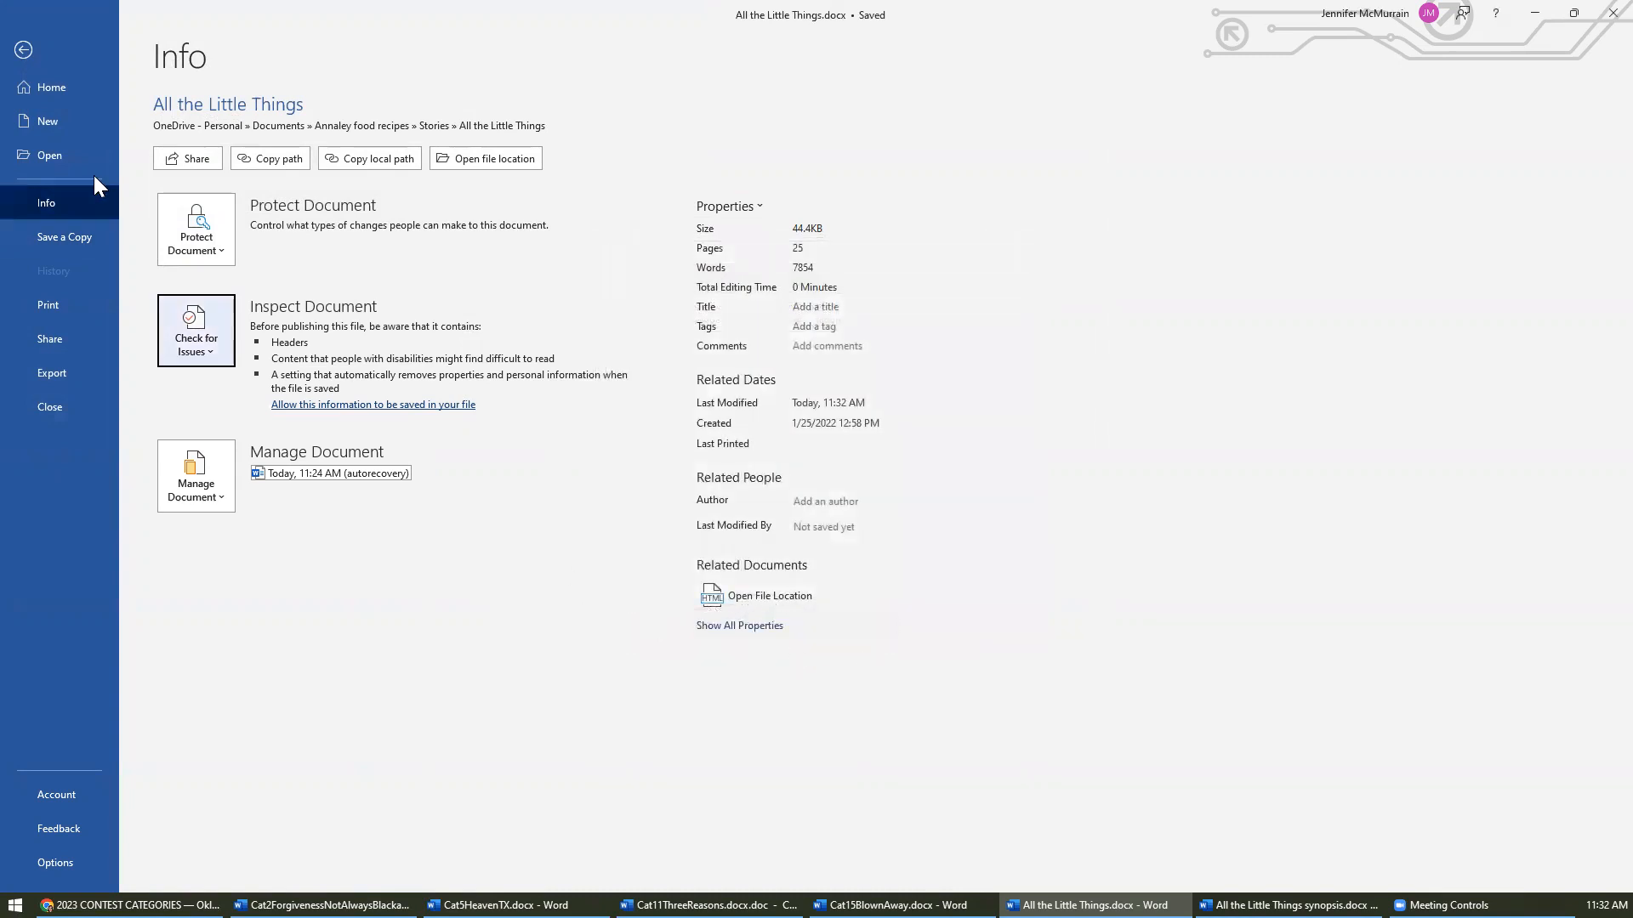
# - Start saving a copy in the desktop's OWFI 2023 folder and check the category number on the contest page in Chrome
pyautogui.click(59, 243)
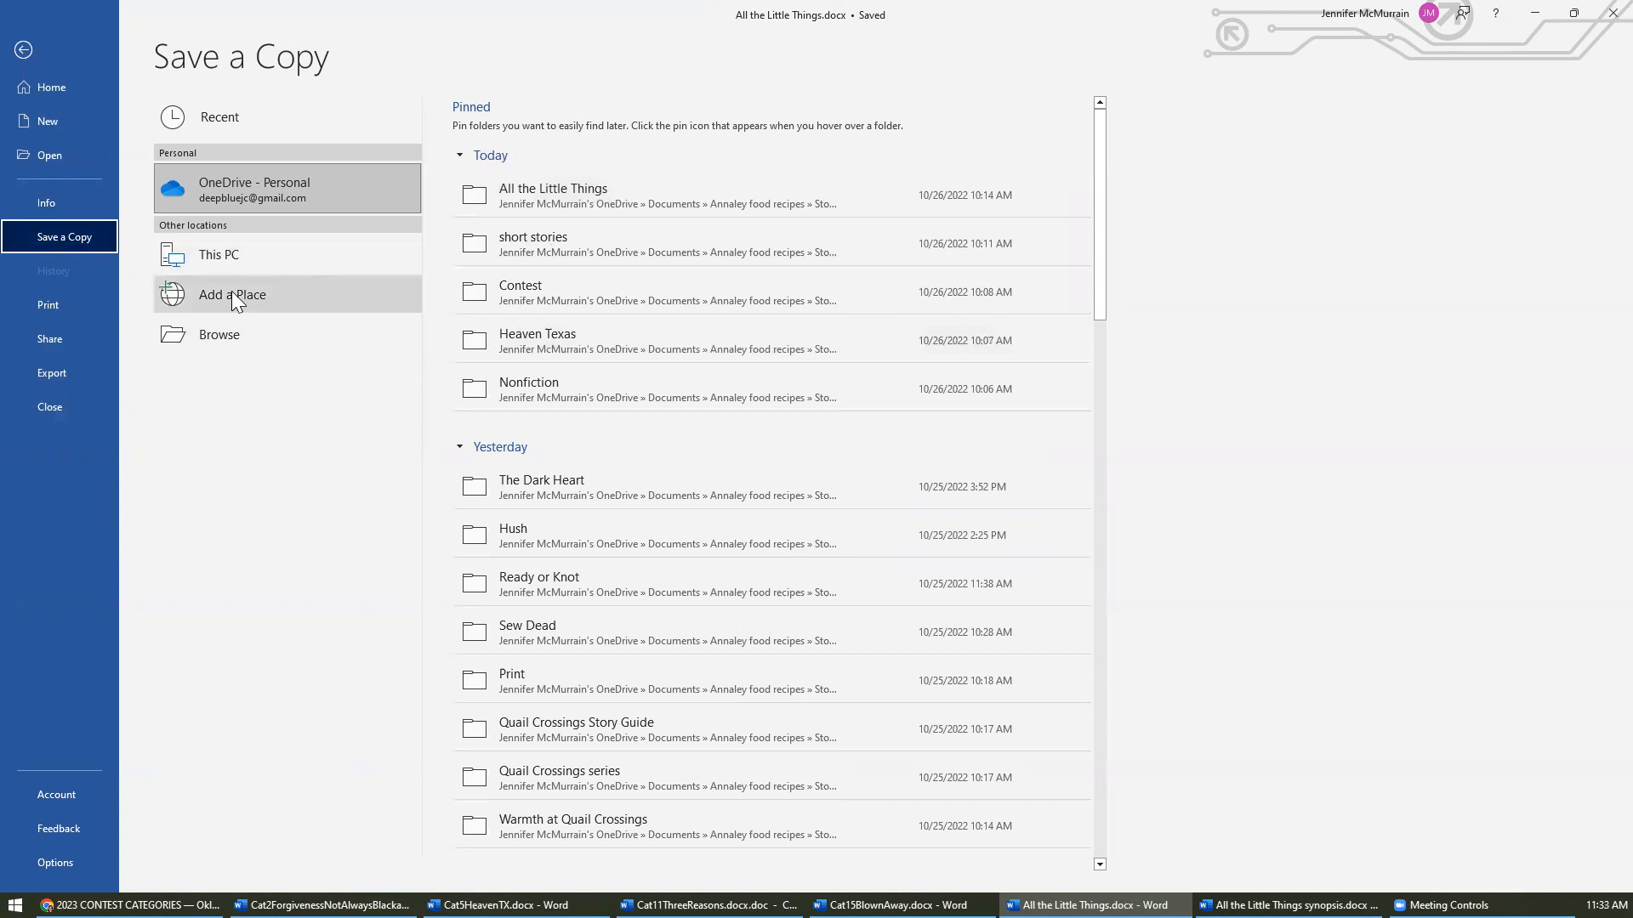
pyautogui.click(221, 336)
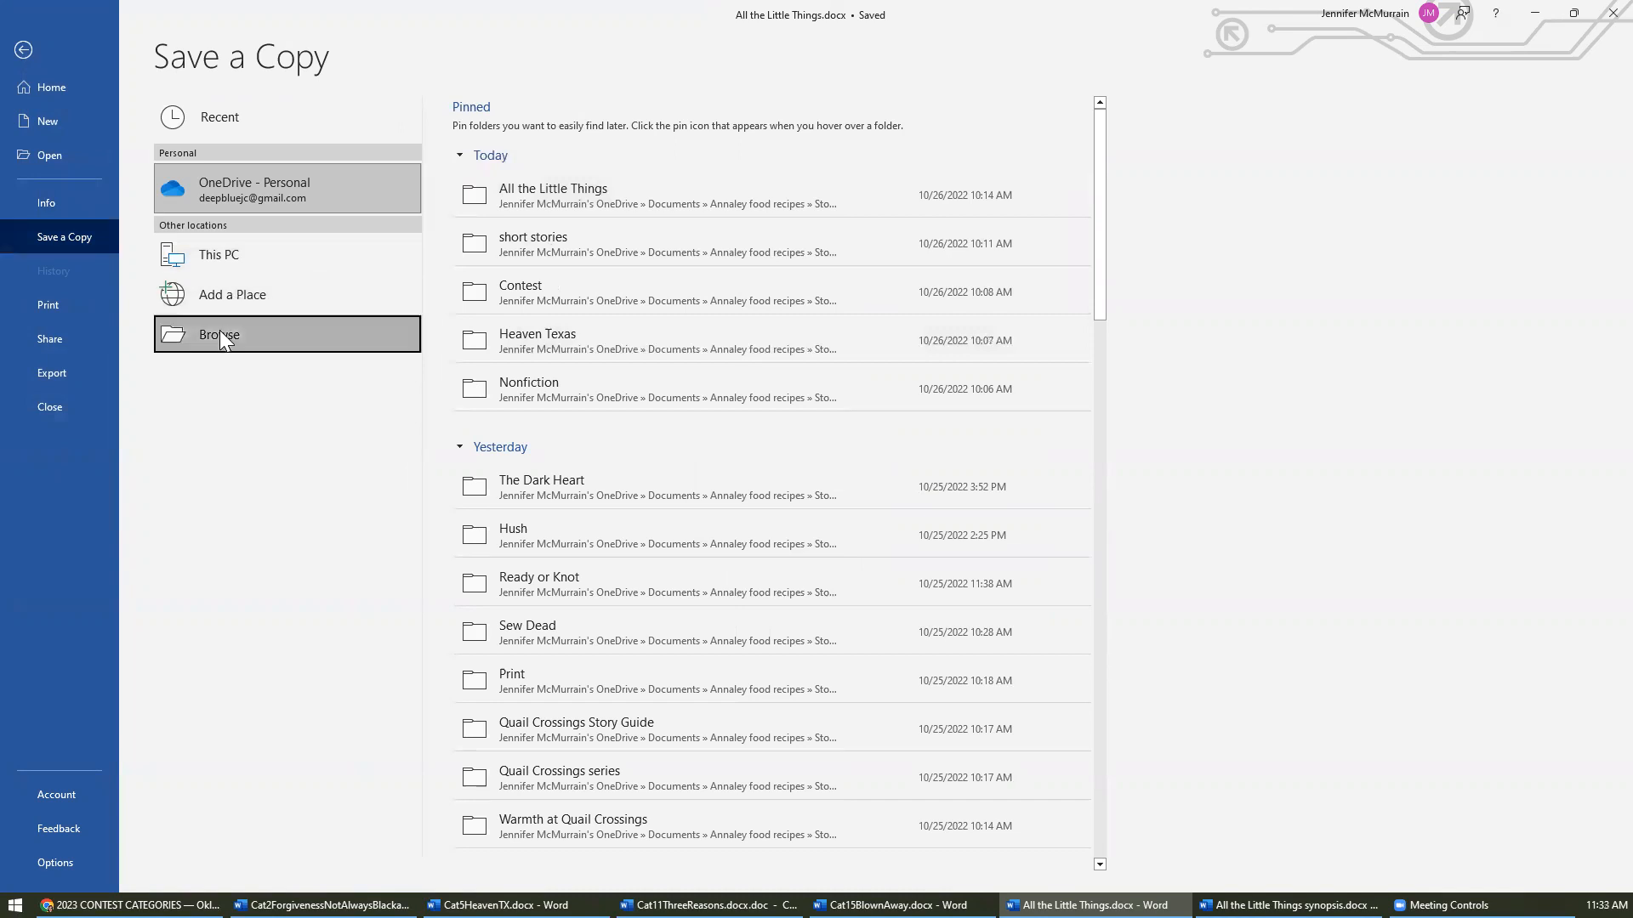
pyautogui.click(90, 129)
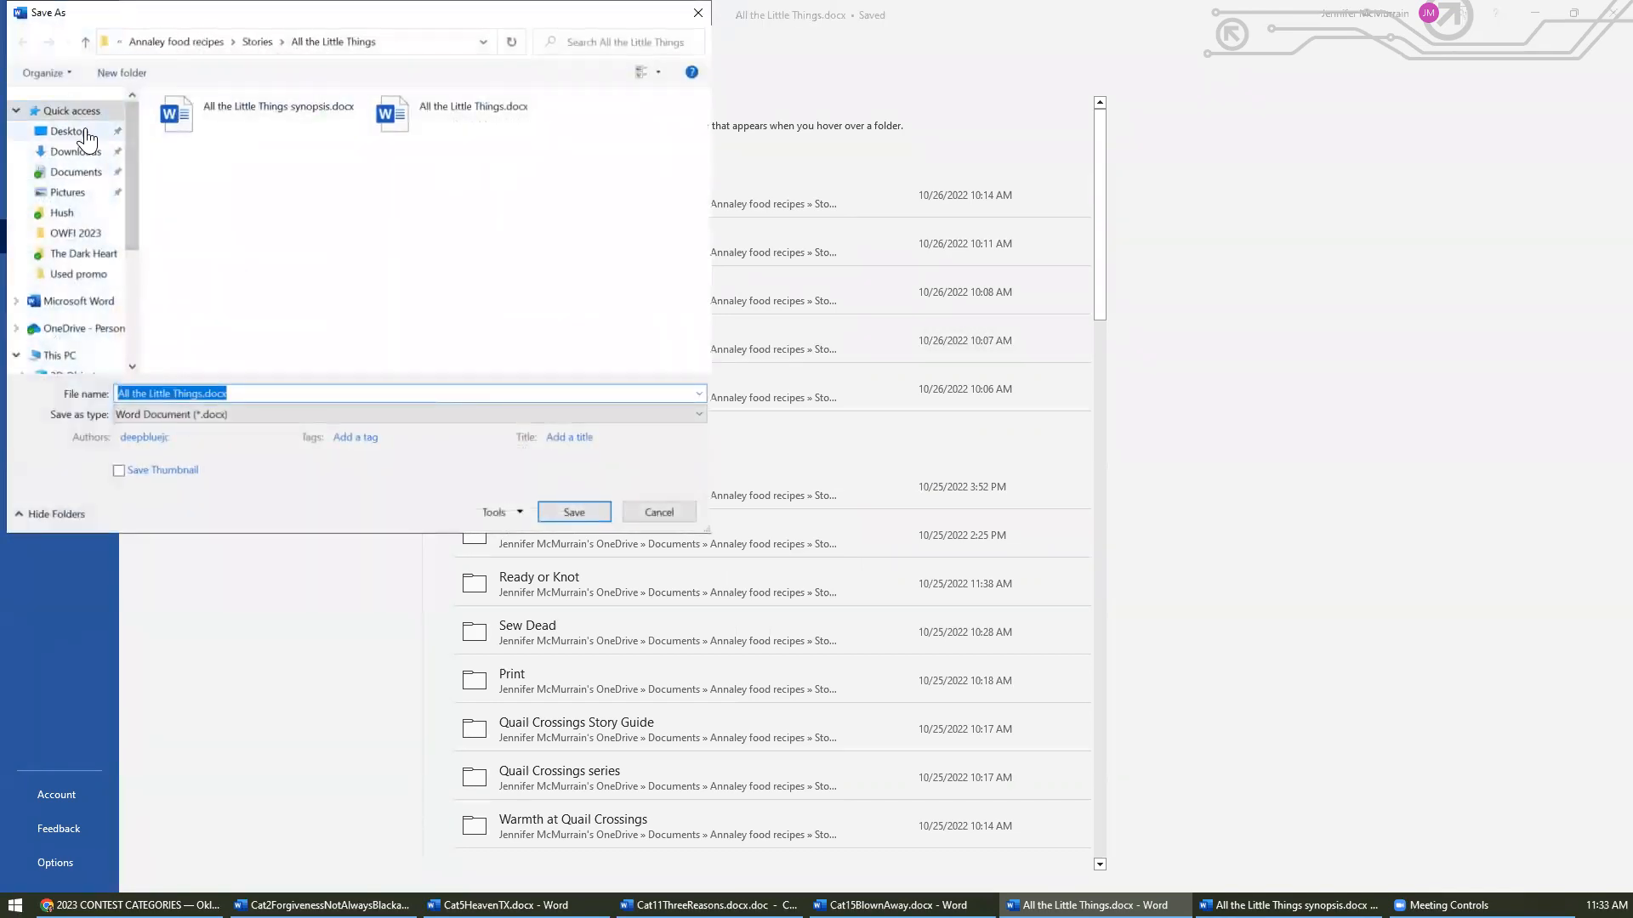
pyautogui.doubleClick(517, 155)
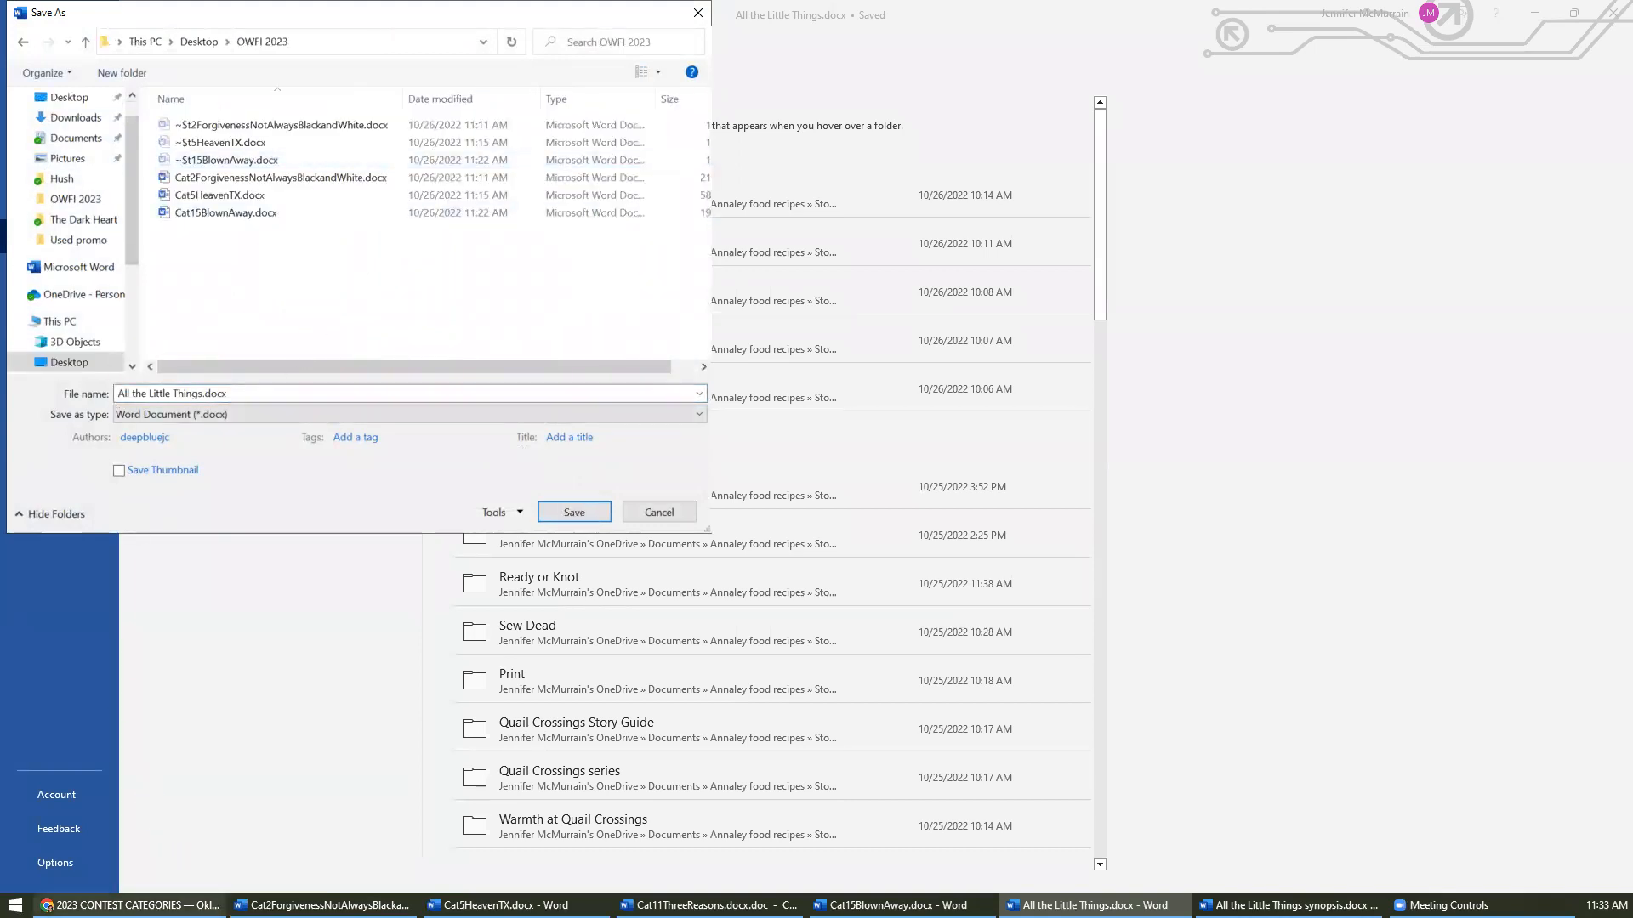
pyautogui.click(127, 905)
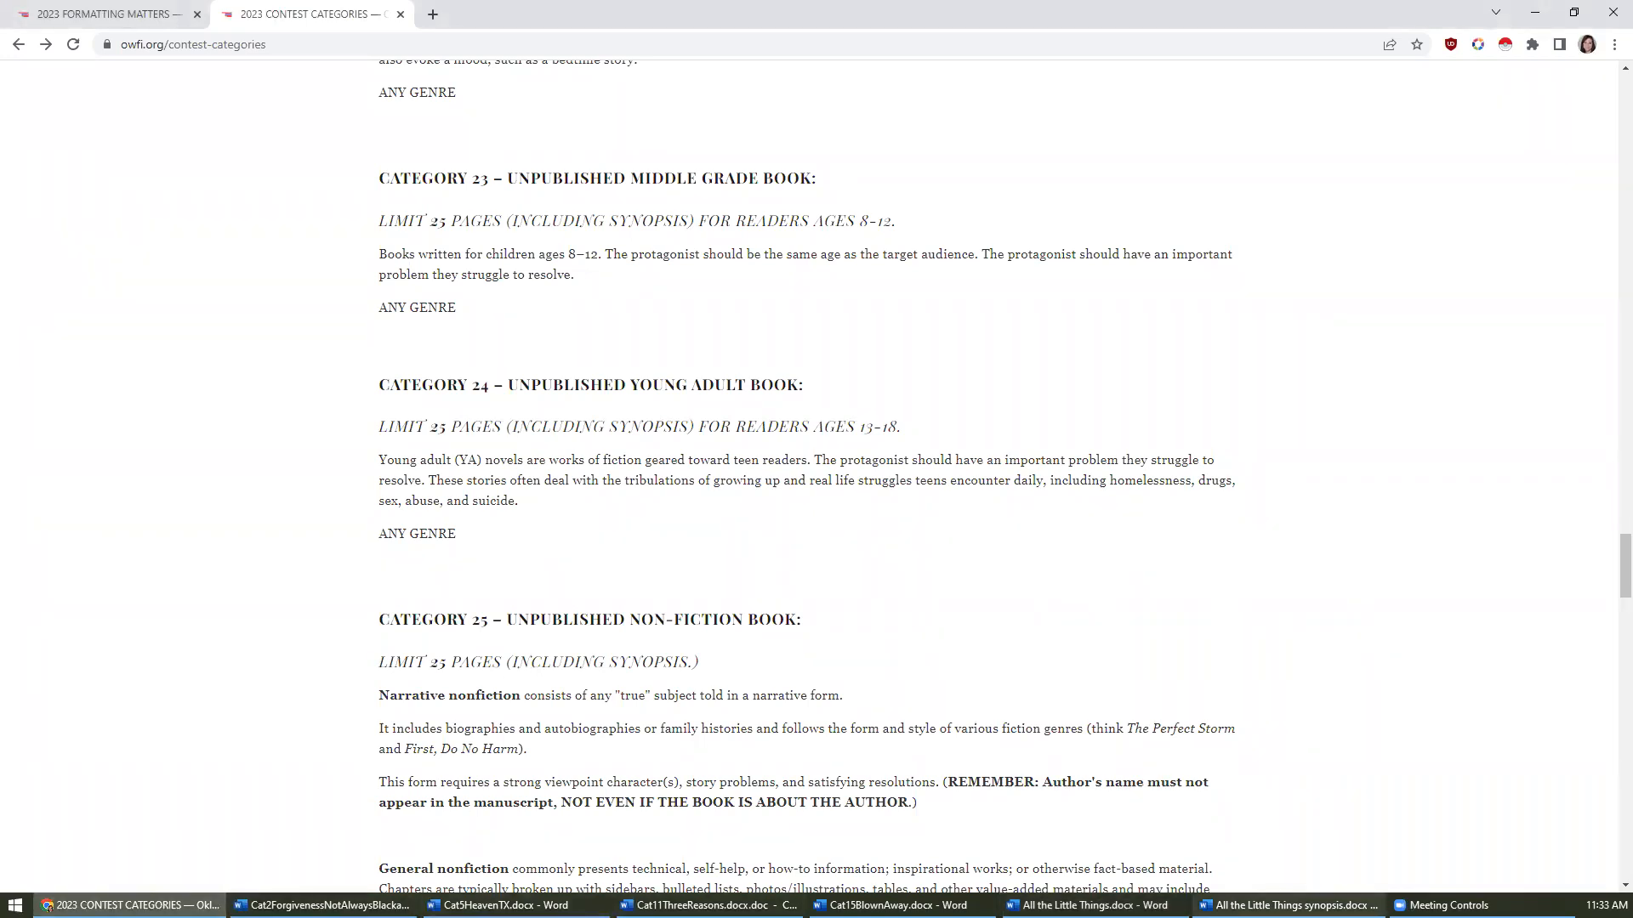
pyautogui.click(1086, 904)
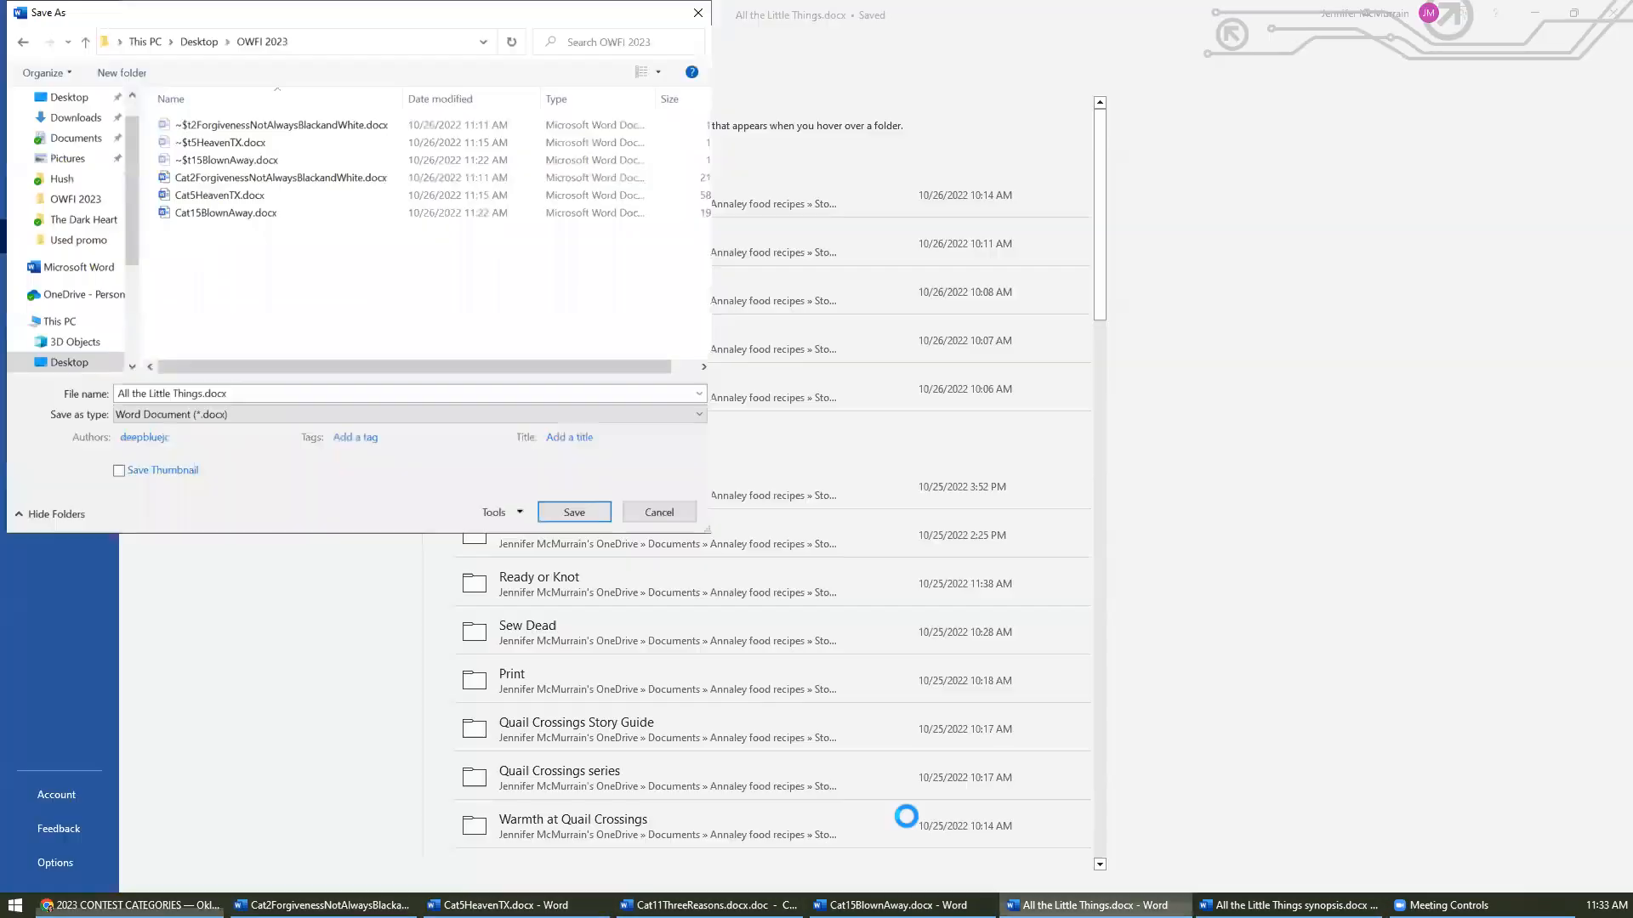
# - Name the copy Cat24AlltheLittleThings.docx, without spaces in the title, and save it
pyautogui.click(127, 394)
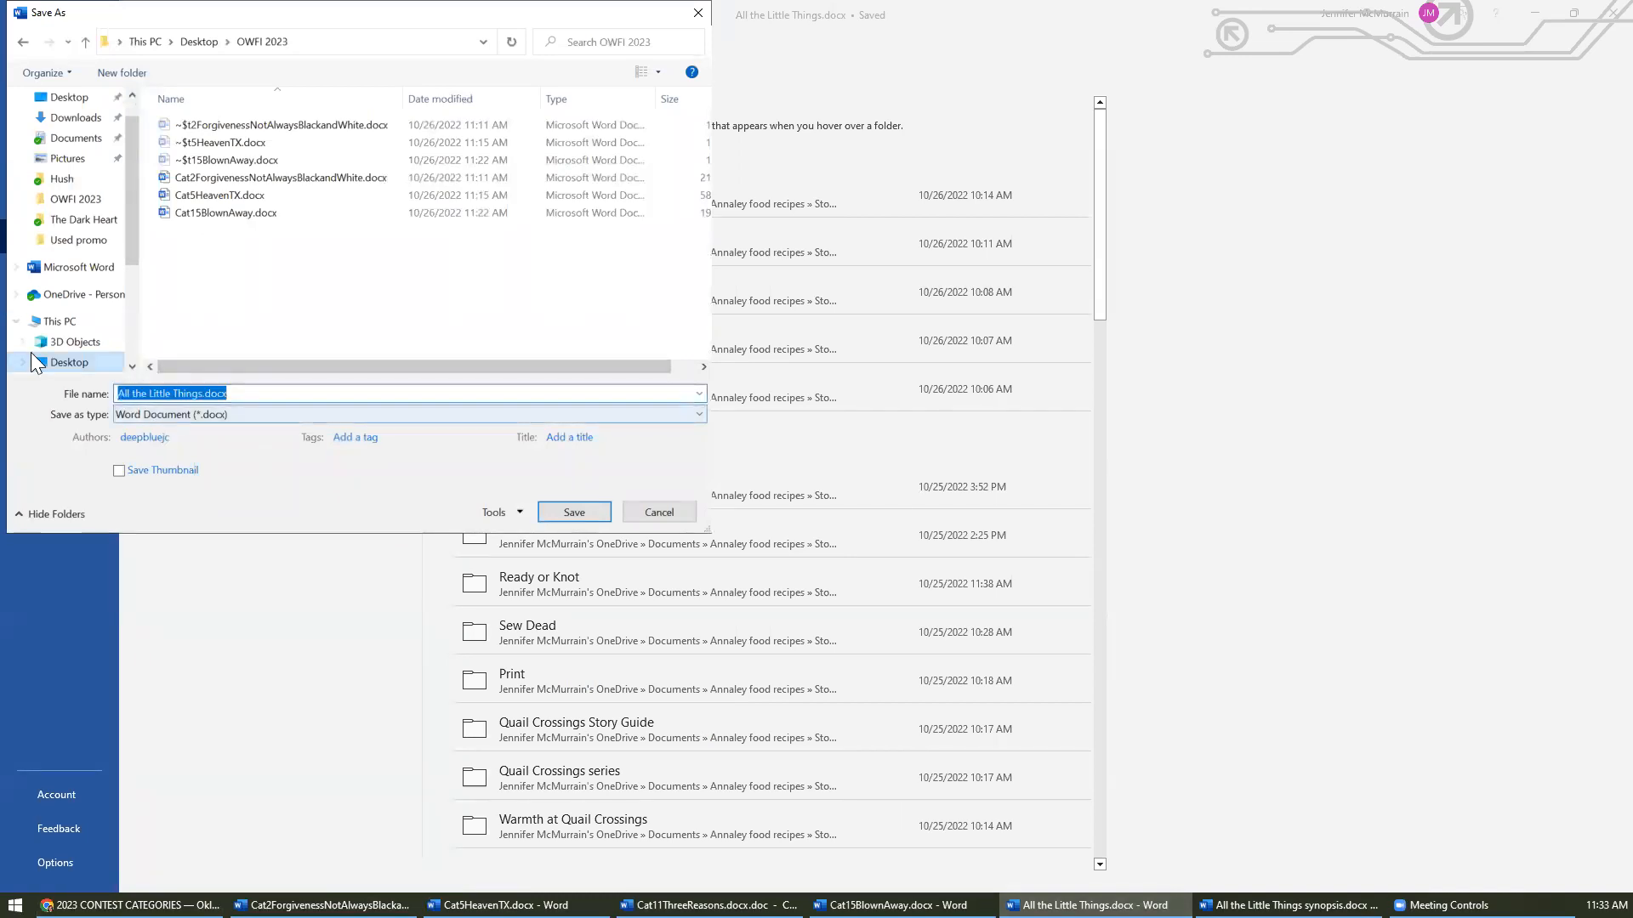
pyautogui.click(119, 397)
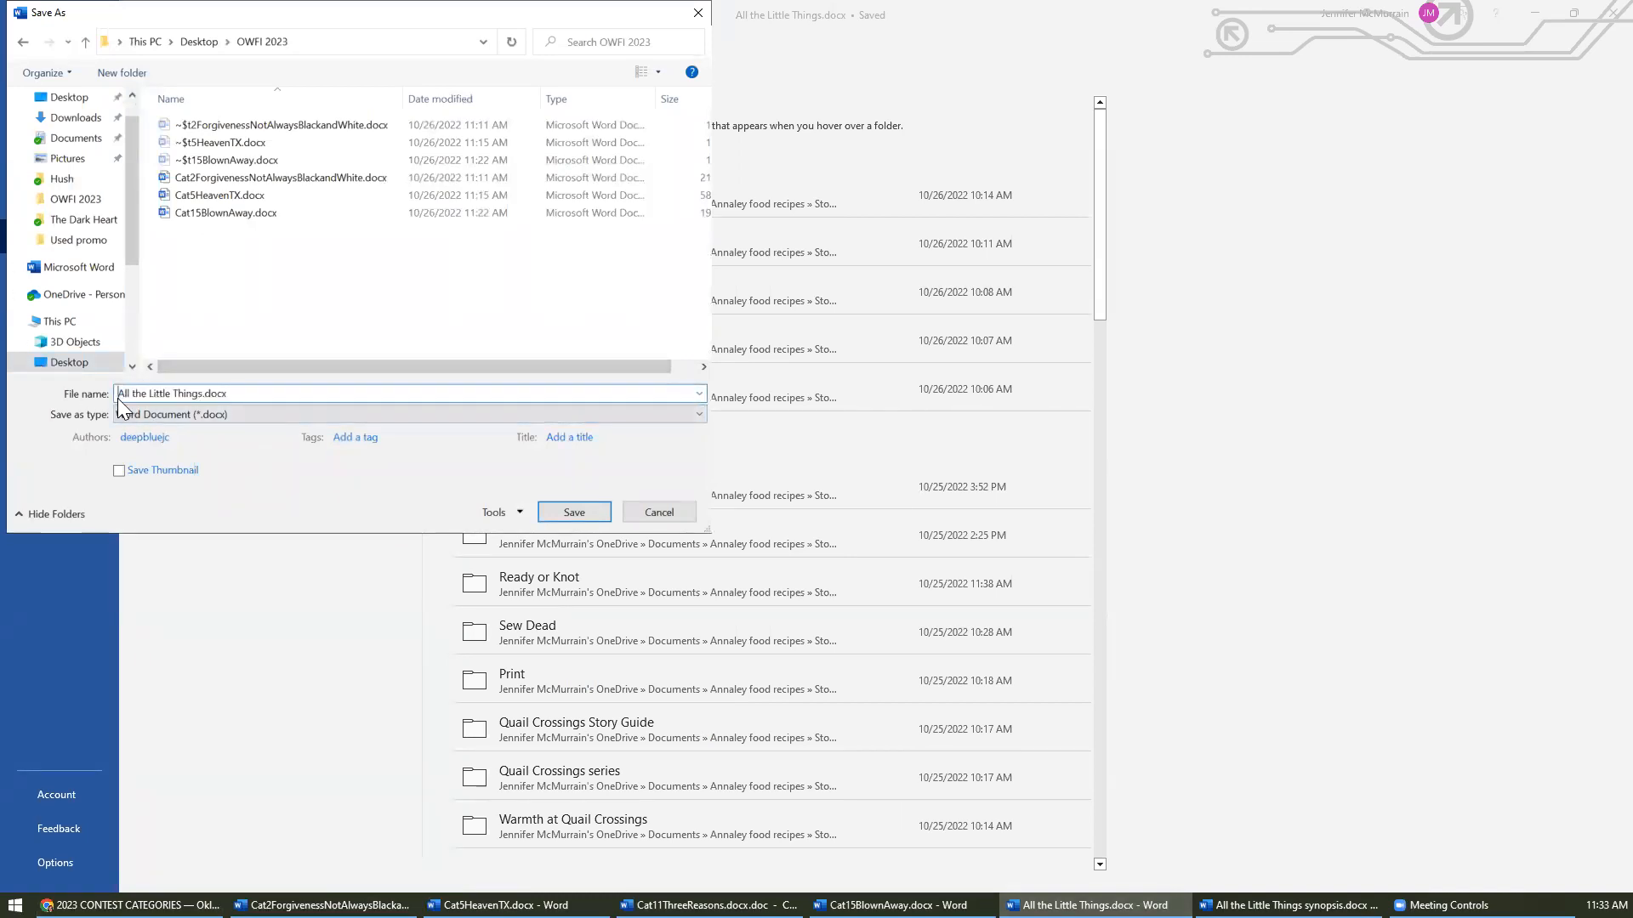
pyautogui.write('Cat24')
pyautogui.click(160, 393)
pyautogui.press('BackSpace')
pyautogui.click(174, 393)
pyautogui.press('BackSpace')
pyautogui.click(195, 393)
pyautogui.press('BackSpace')
pyautogui.click(586, 508)
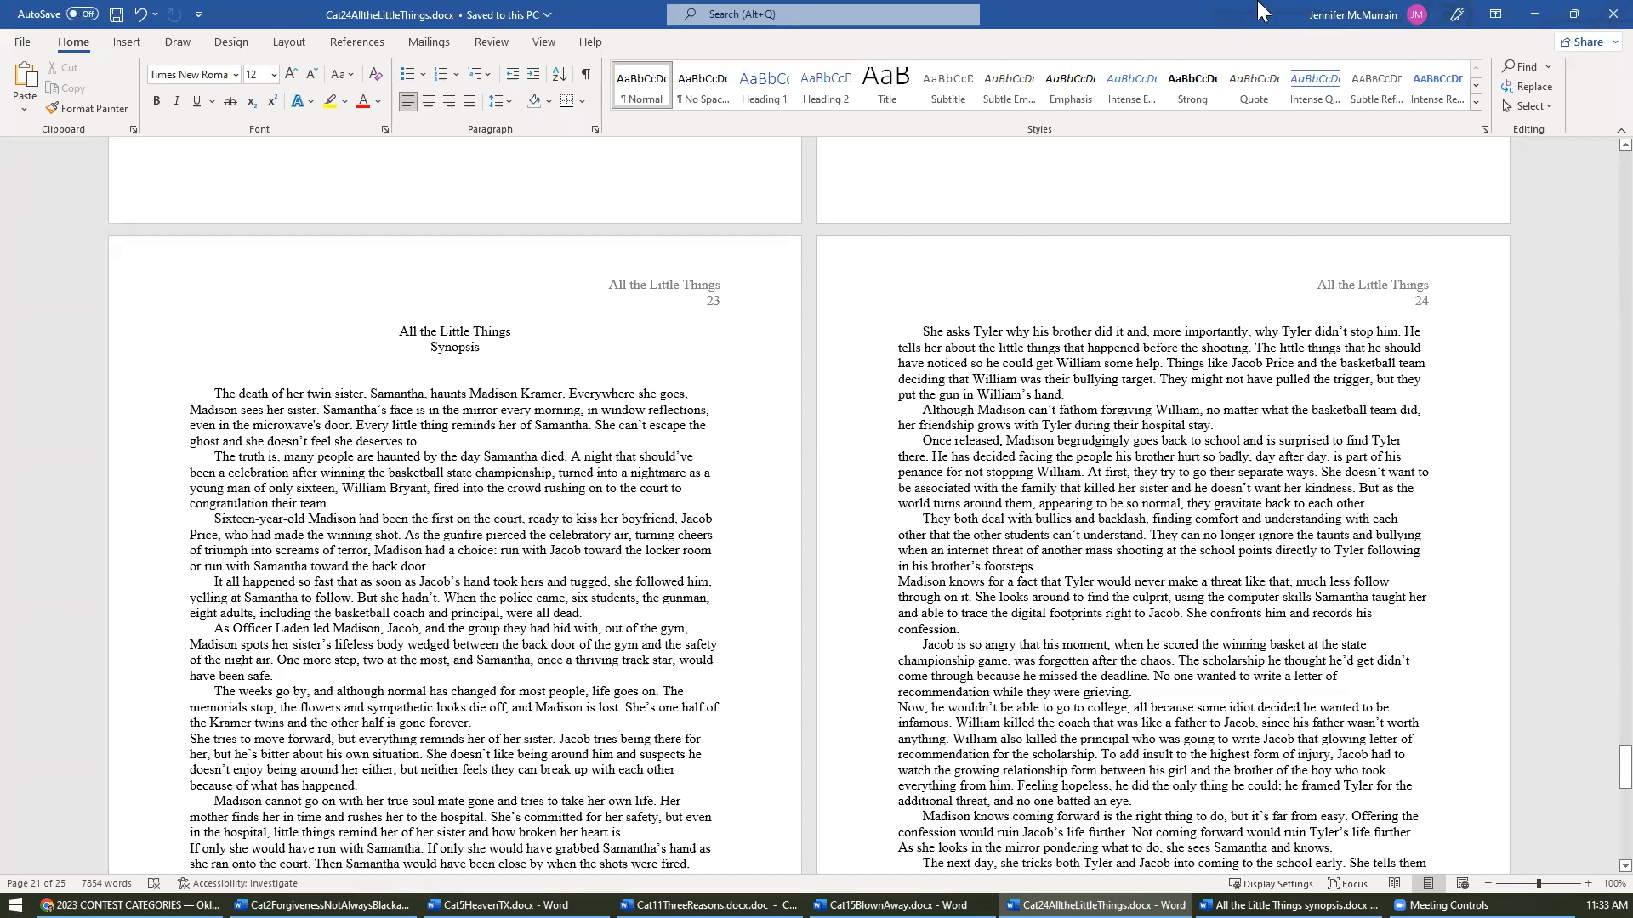
# - Switch to the contest categories page in Chrome and review the remaining unpublished categories and published book categories 32 to 36
pyautogui.click(1537, 19)
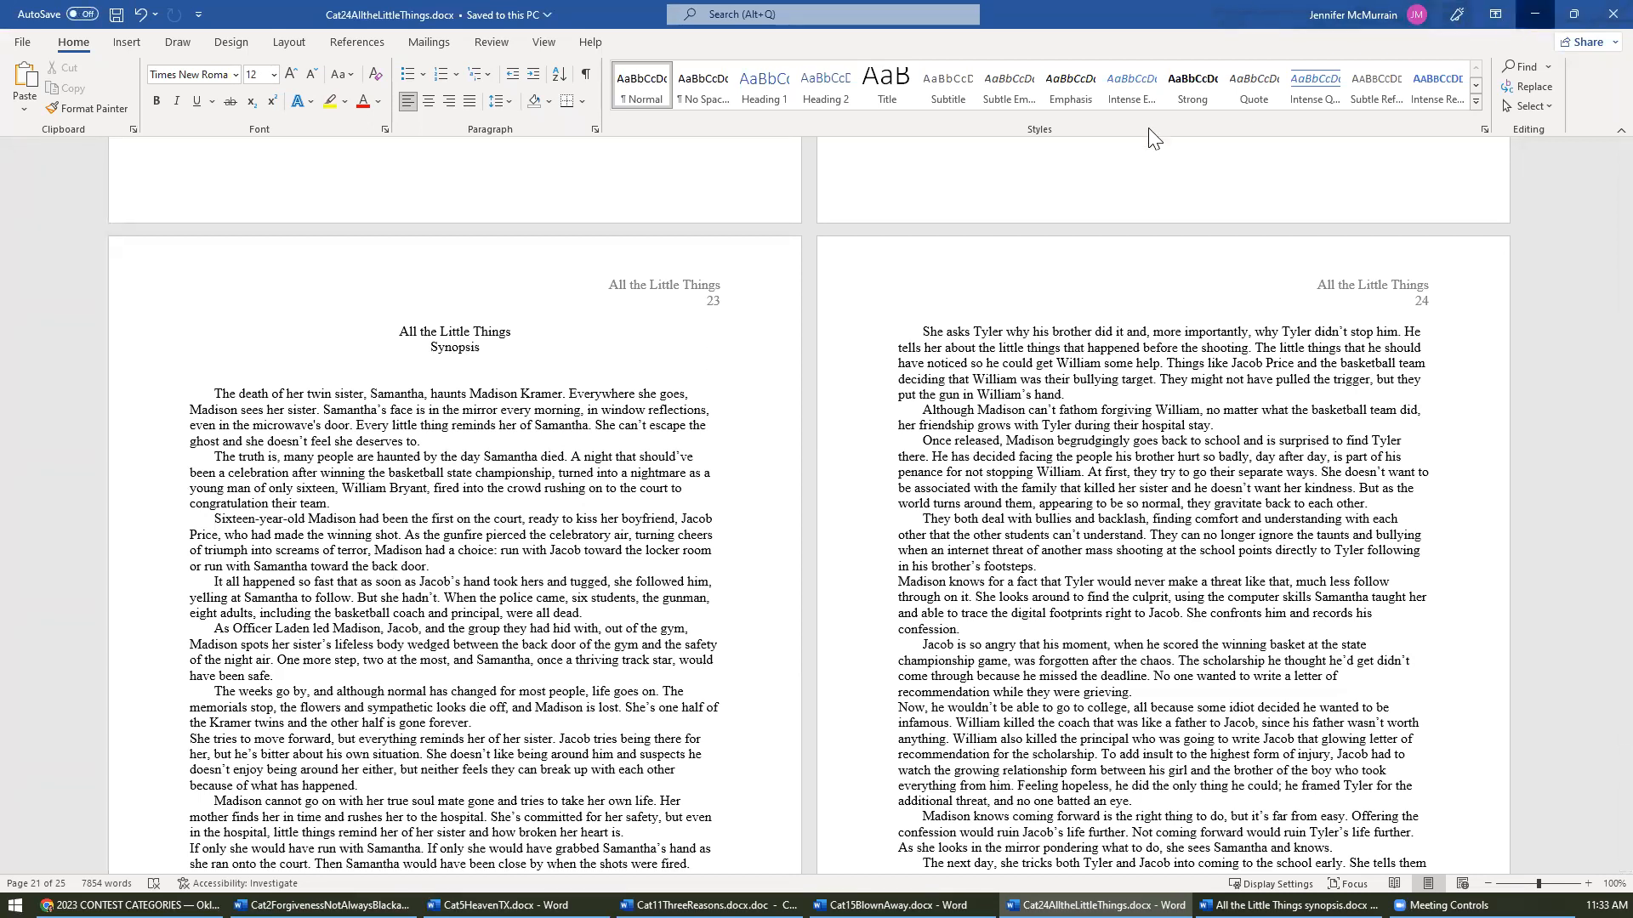
pyautogui.scroll(-6, 162, 625)
pyautogui.scroll(-15, 161, 625)
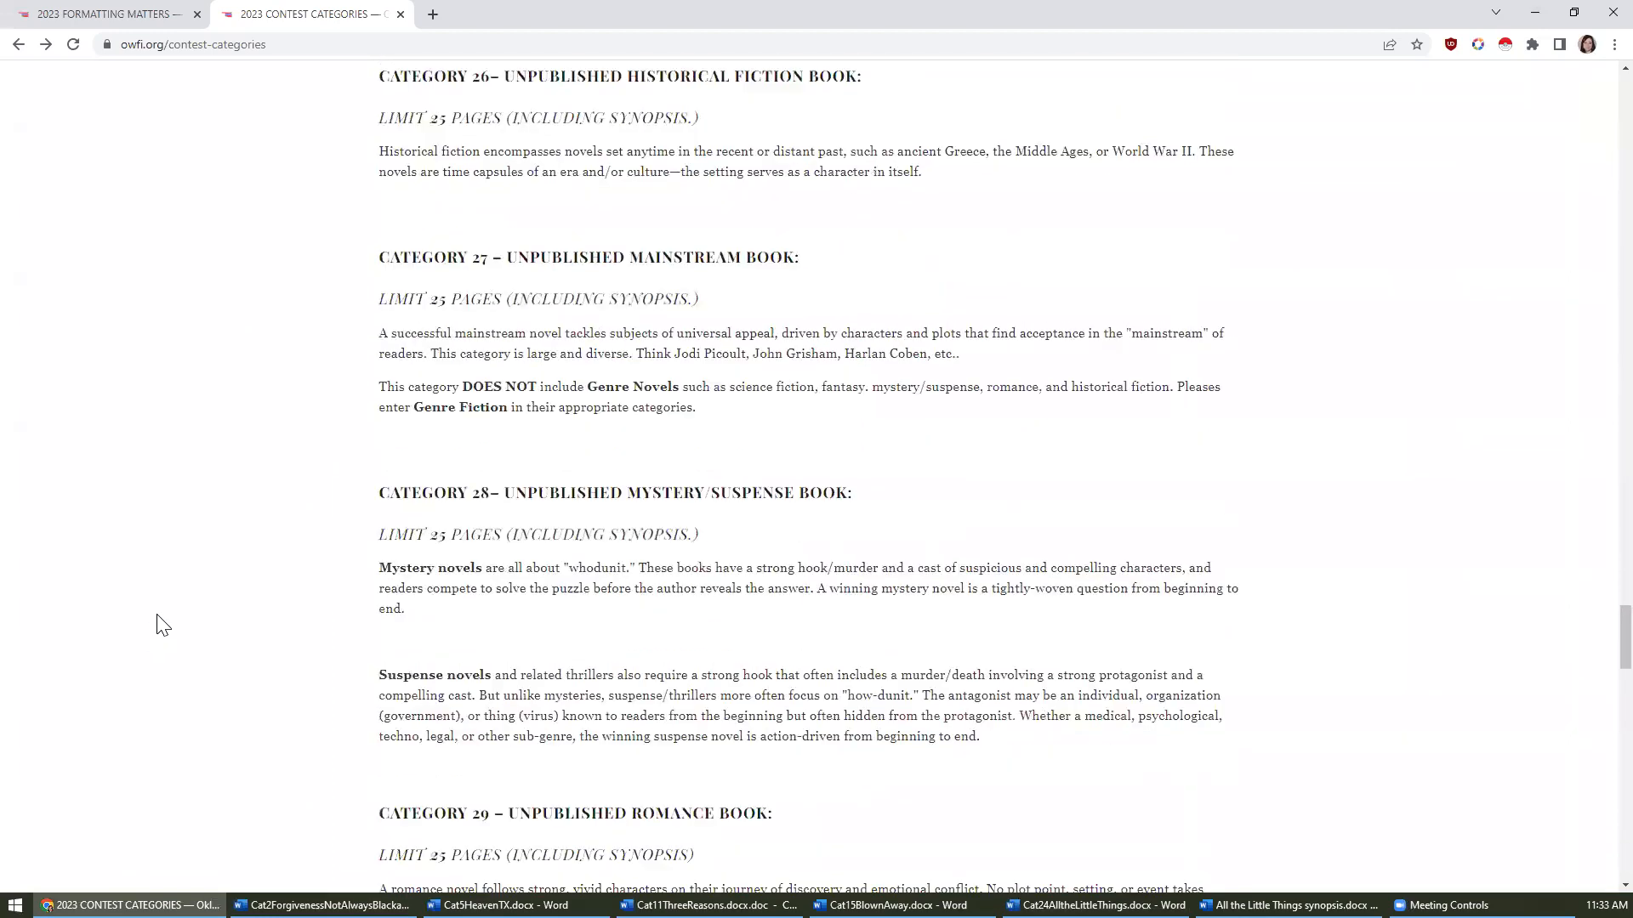
pyautogui.scroll(-6, 162, 625)
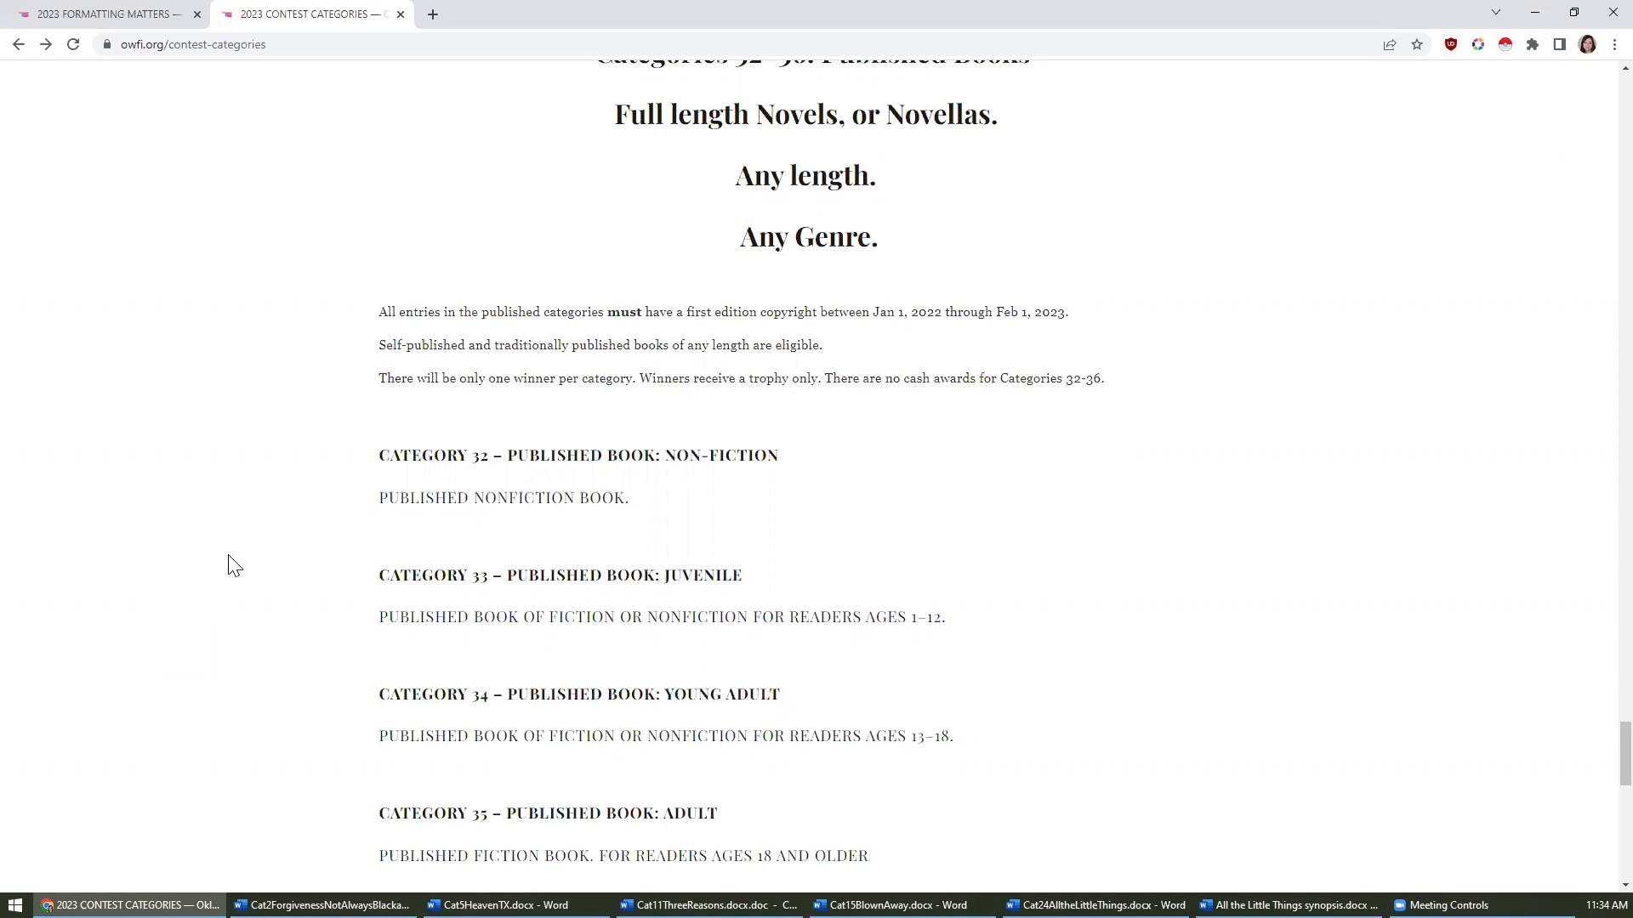
pyautogui.scroll(-2, 234, 566)
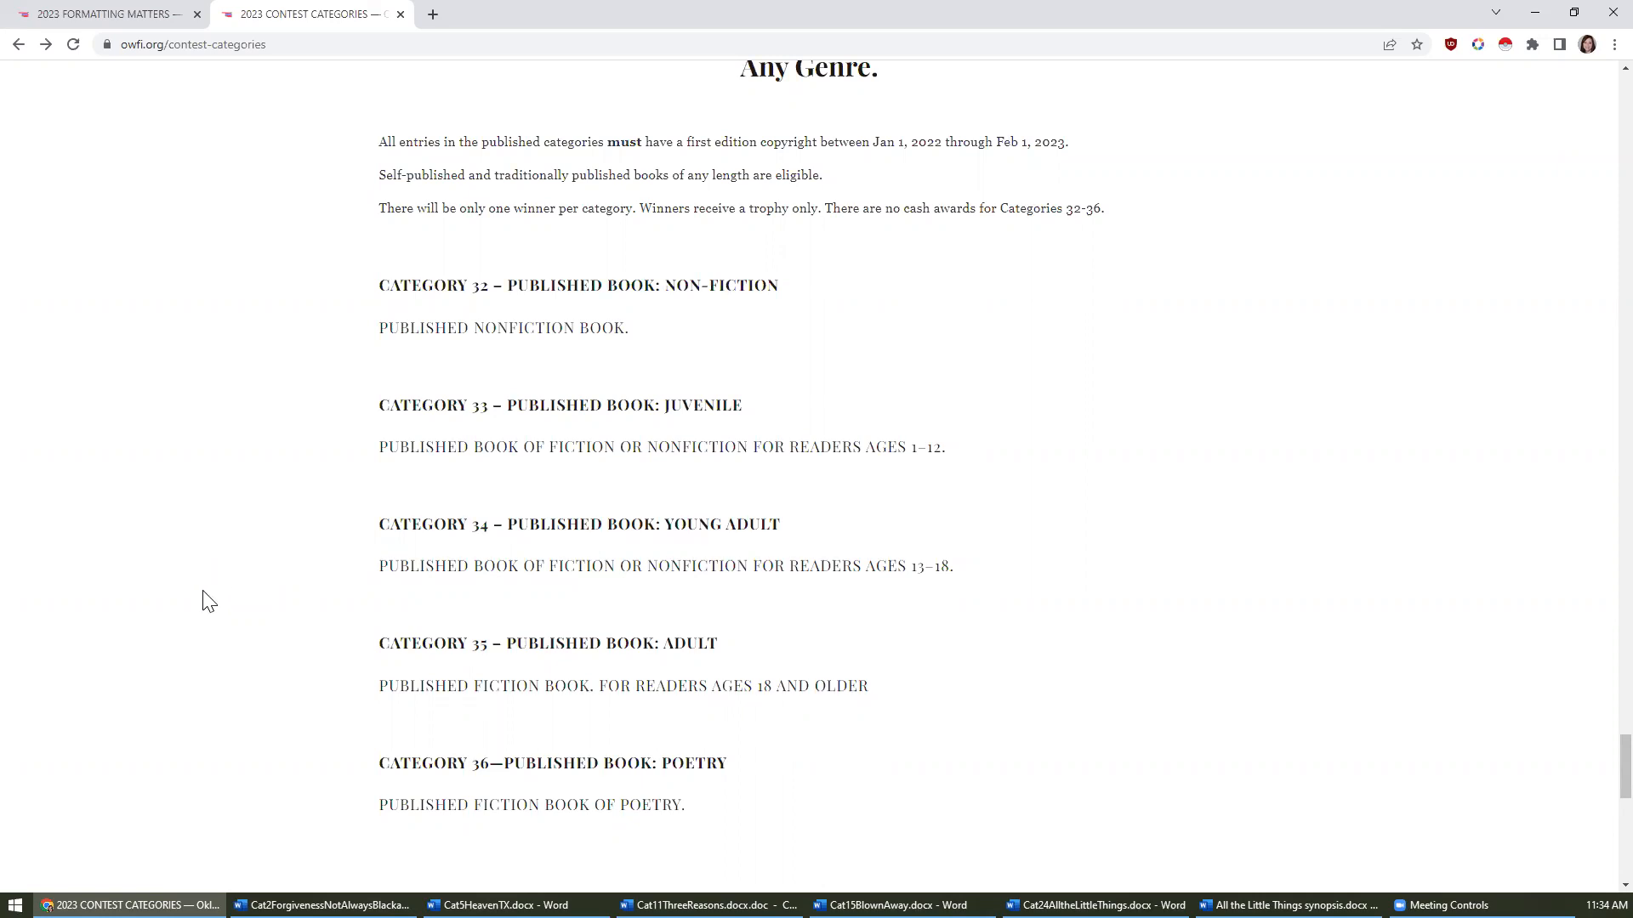
pyautogui.scroll(-3, 200, 591)
pyautogui.scroll(2, 201, 591)
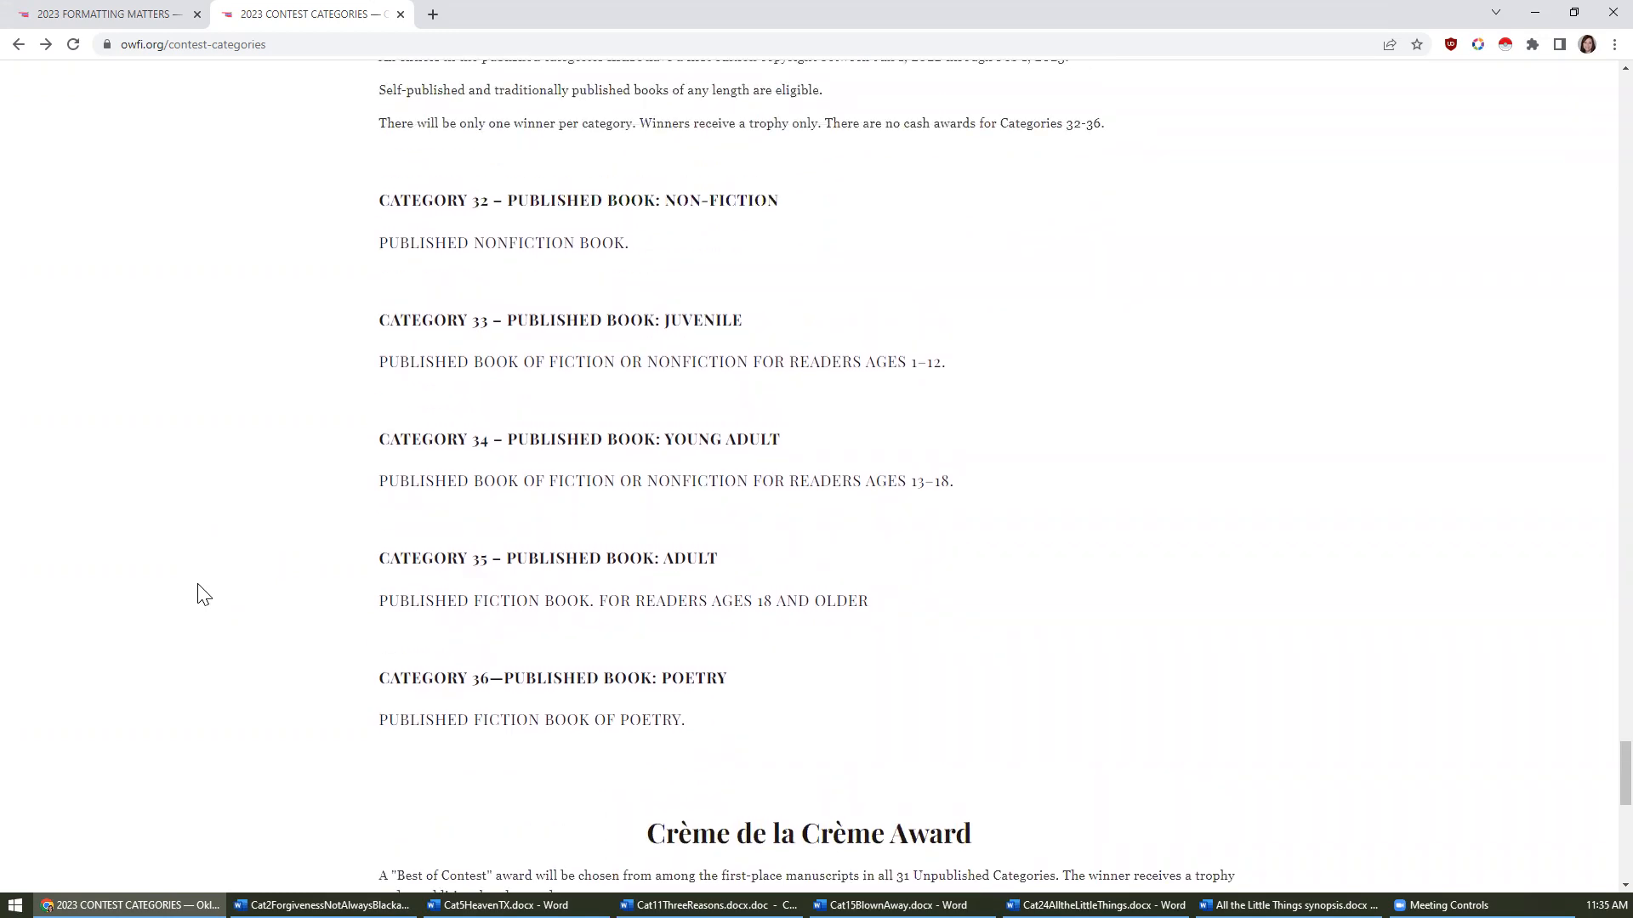
pyautogui.scroll(2, 201, 591)
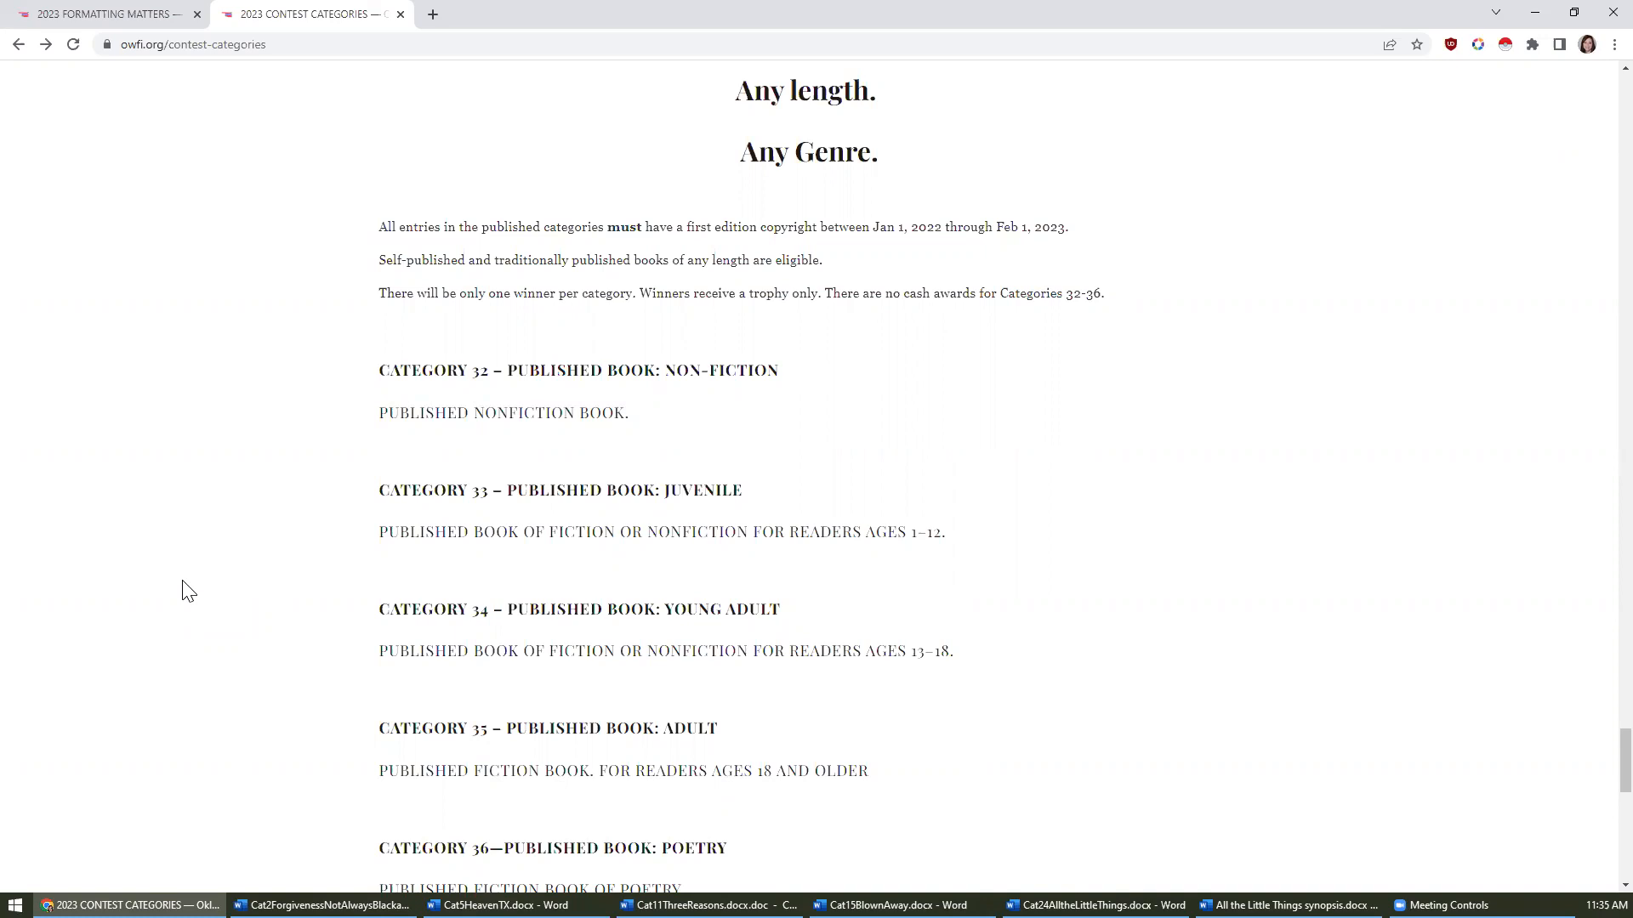
# - Return to the beginning of the 2023 OWFI contest categories page
pyautogui.scroll(20, 188, 590)
pyautogui.scroll(20, 188, 590)
pyautogui.scroll(20, 188, 590)
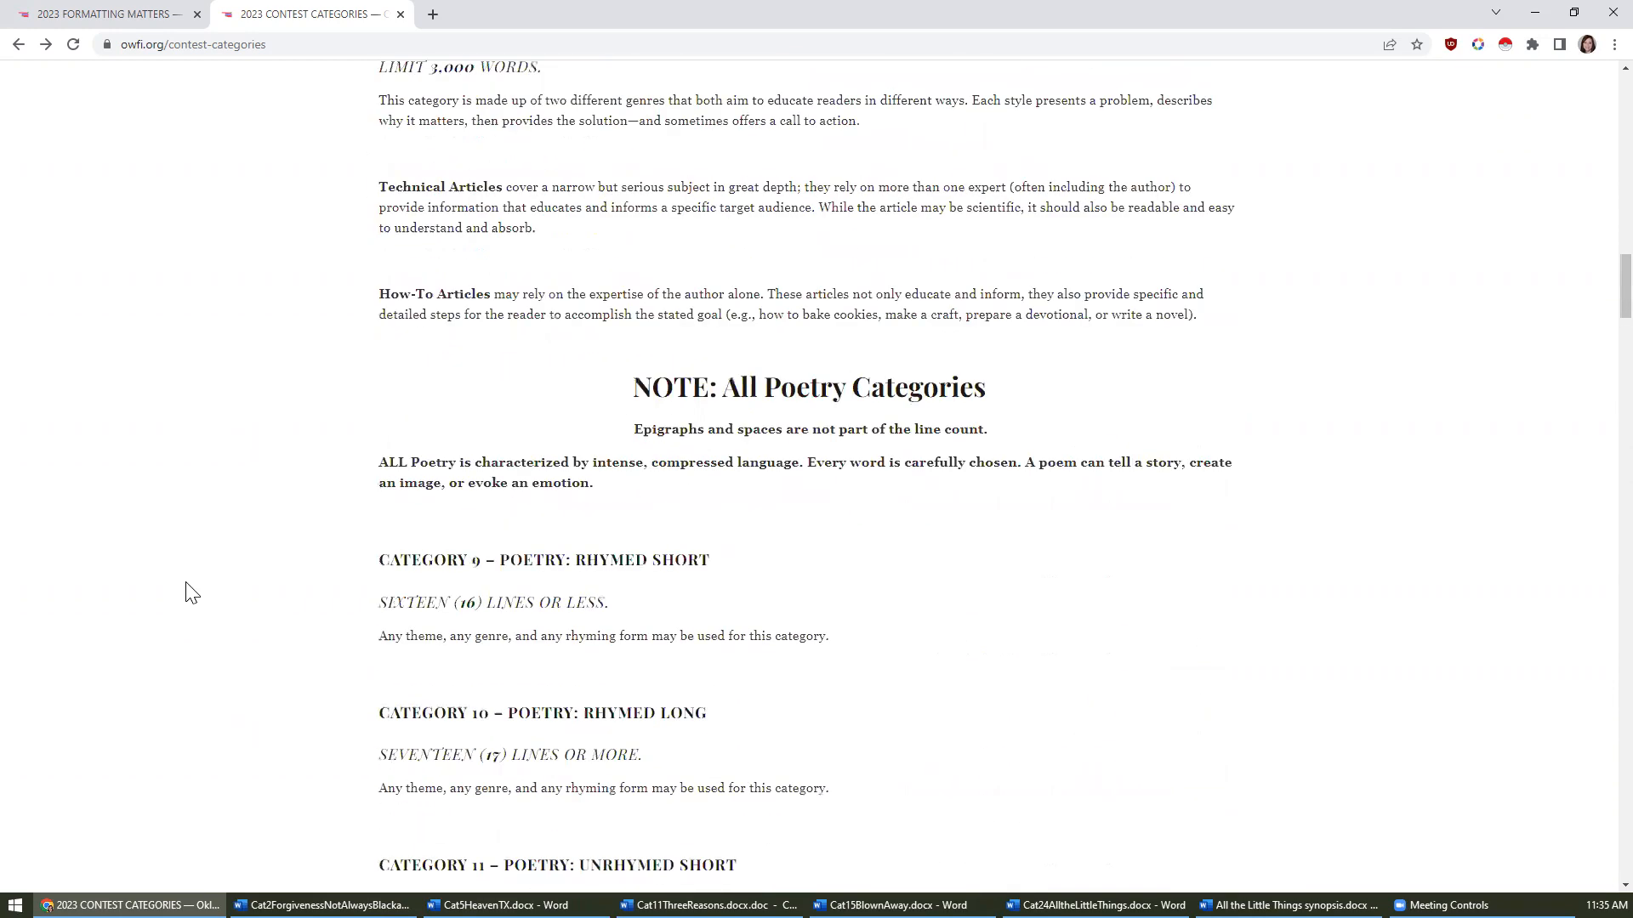
pyautogui.scroll(20, 188, 591)
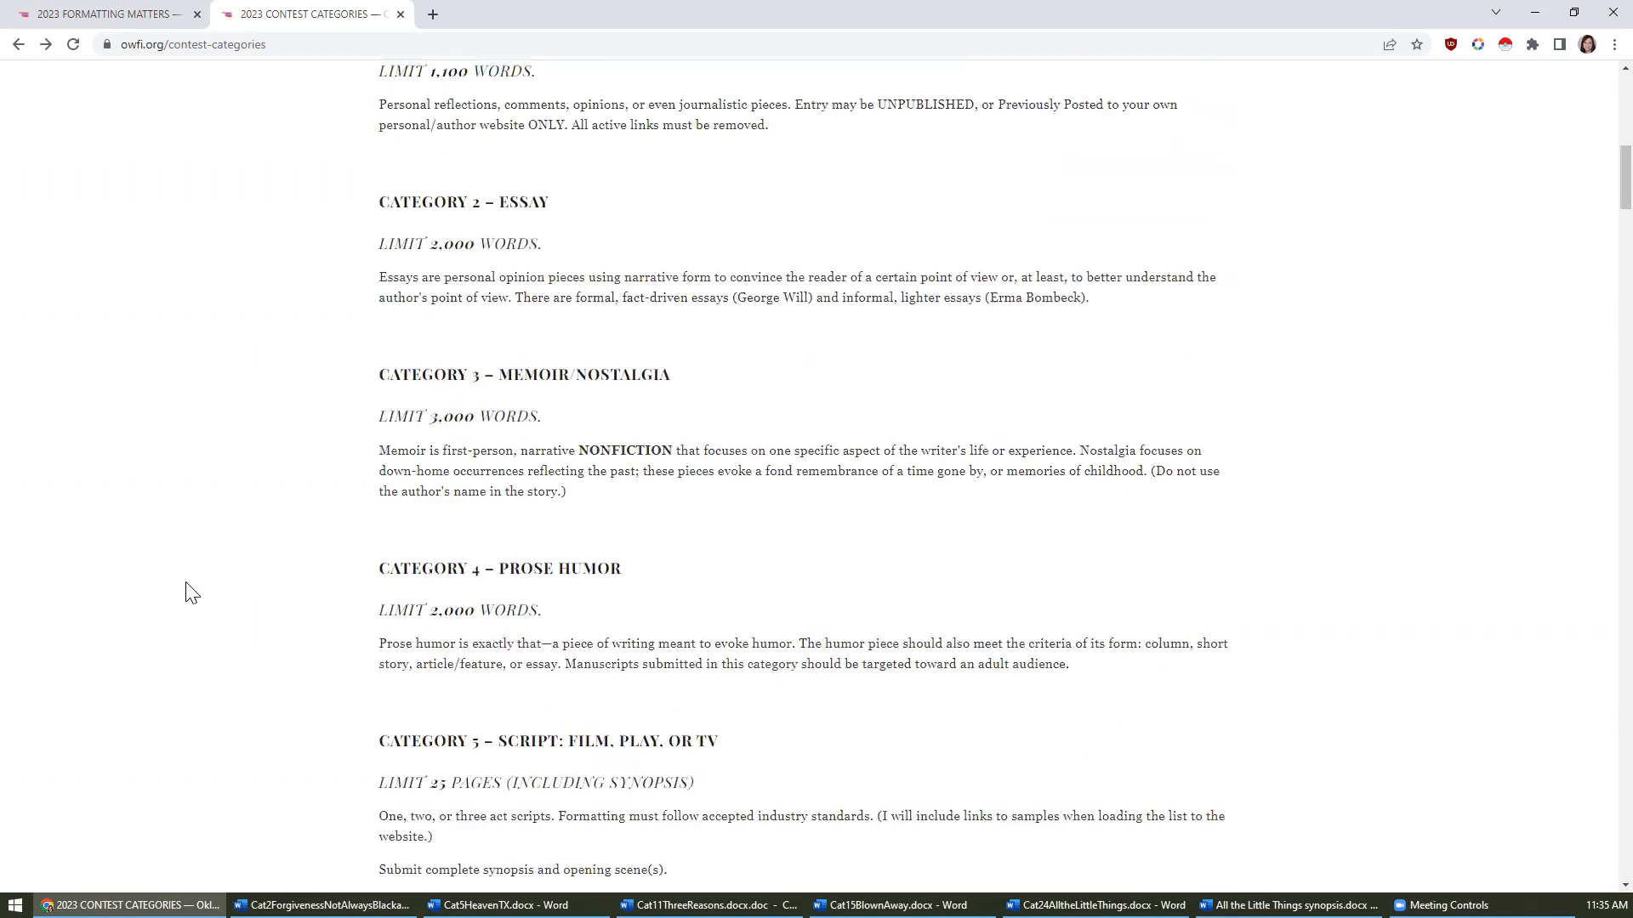
pyautogui.scroll(8, 188, 590)
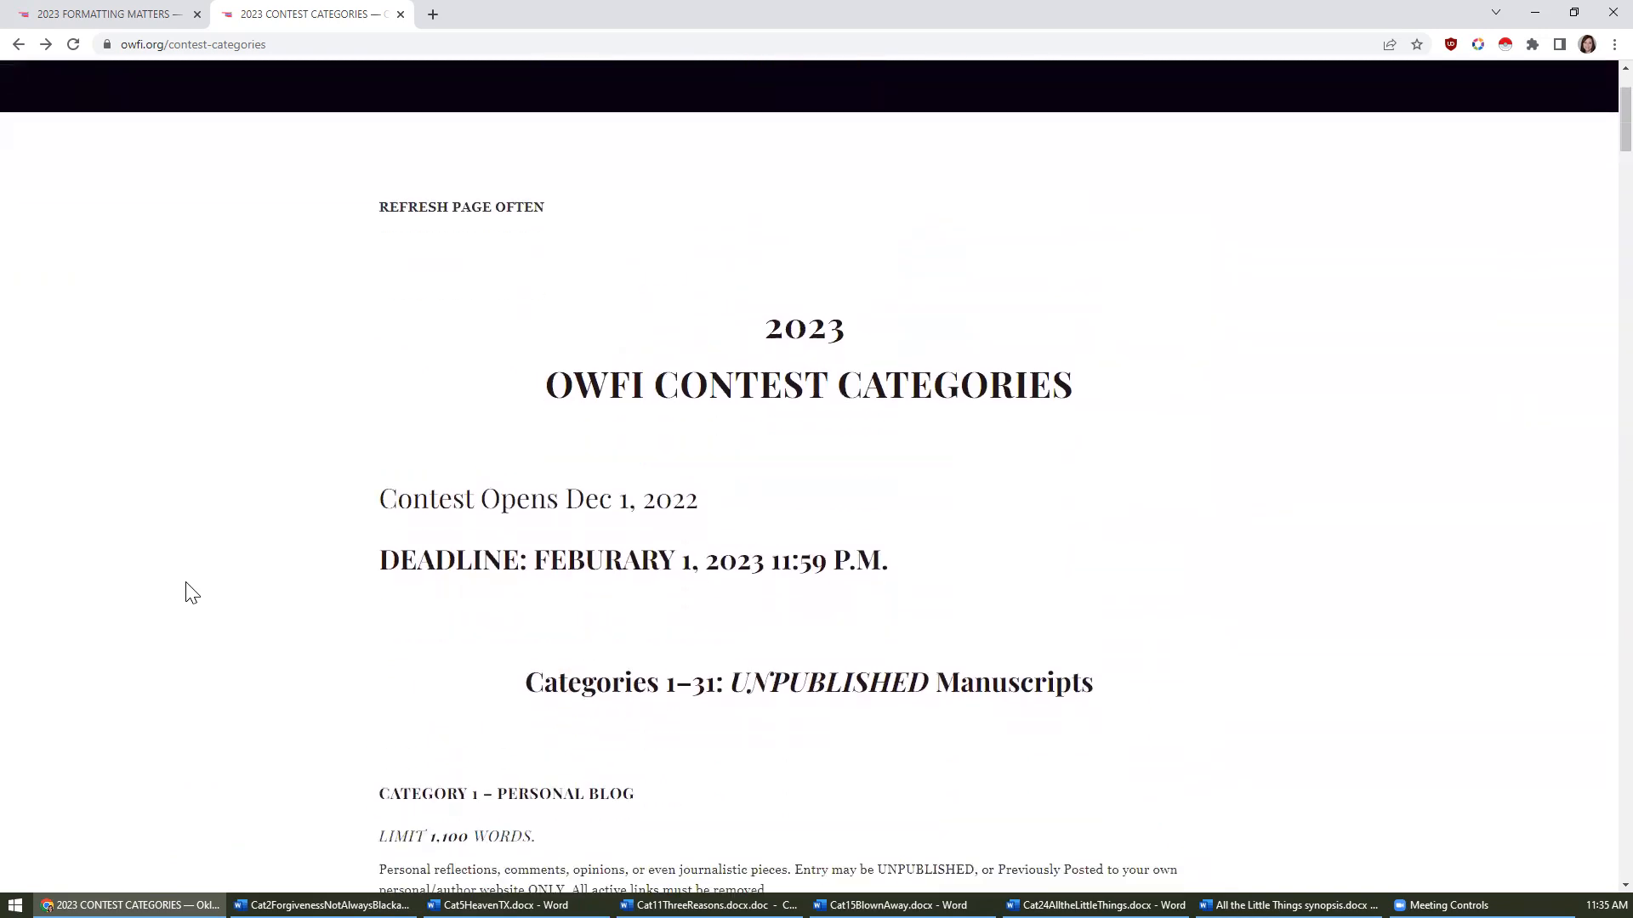